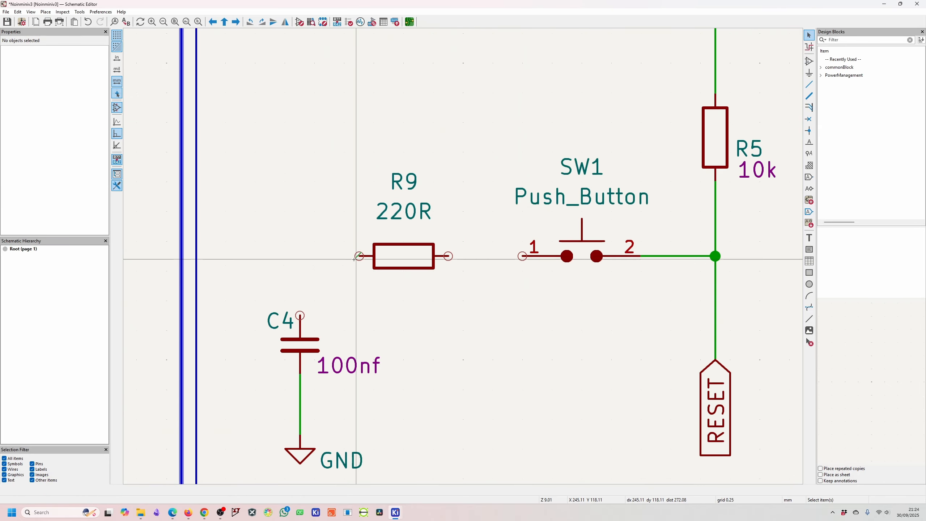
# - Wire the upper pin of C4 to R9 and connect R9 to pin 1 of push button SW1
pyautogui.press('w')
pyautogui.click(300, 316)
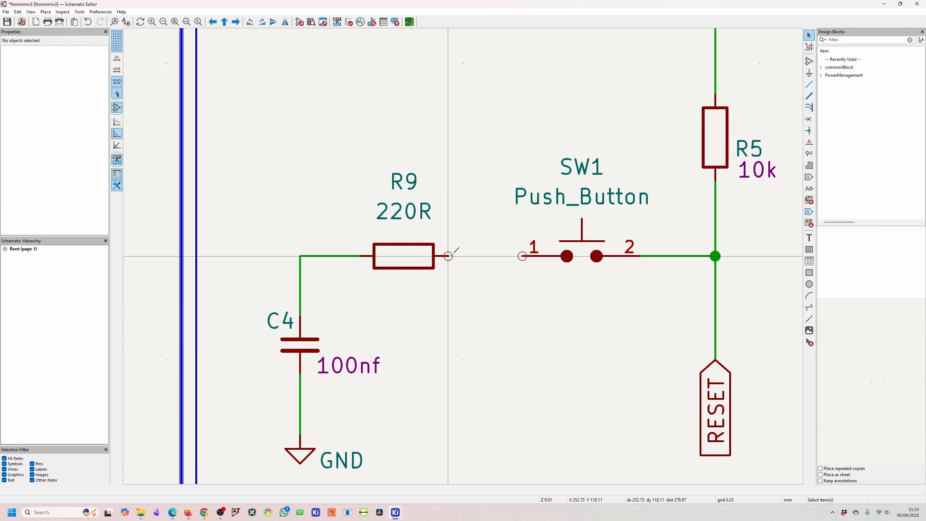
pyautogui.click(523, 256)
pyautogui.press('Escape')
# - Move the C4 reference text to the other side of the capacitor, just above its 100nf value
pyautogui.click(281, 320)
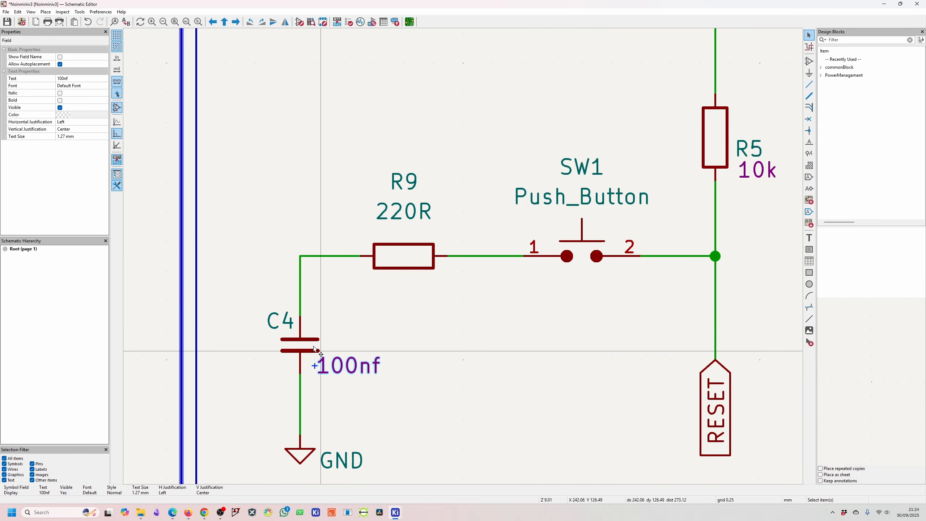
pyautogui.moveTo(281, 320); pyautogui.dragTo(325, 327)
pyautogui.click(715, 138)
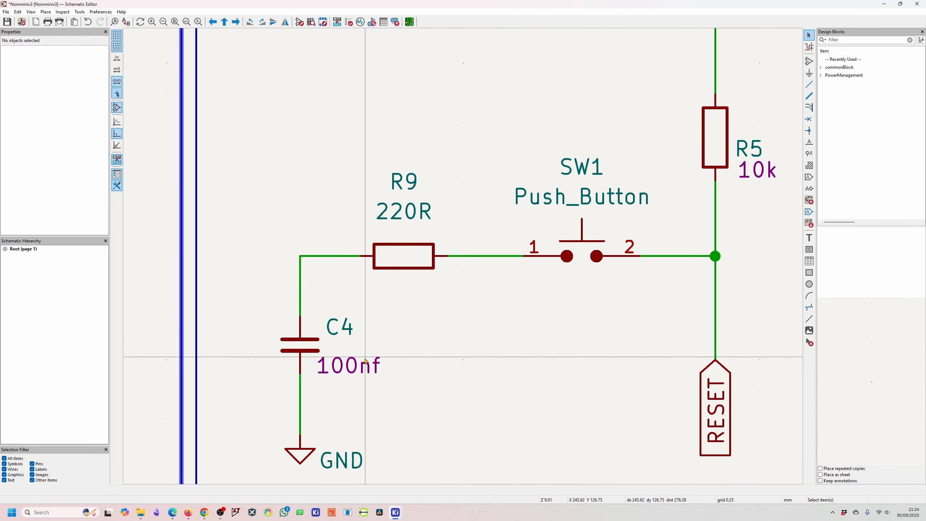
# - Delete the wires connected to C4 and move the capacitor to the far side of the RESET block
pyautogui.scroll(-2, 463, 253)
pyautogui.click(361, 272)
pyautogui.press('Delete')
pyautogui.press('Delete')
pyautogui.moveTo(366, 297); pyautogui.dragTo(643, 297)
# - Delete the wires on both sides of SW1, then rotate the button vertical and move it below R9
pyautogui.click(533, 257)
pyautogui.press('Delete')
pyautogui.press('Delete')
pyautogui.moveTo(484, 258); pyautogui.dragTo(428, 306)
pyautogui.press('r')
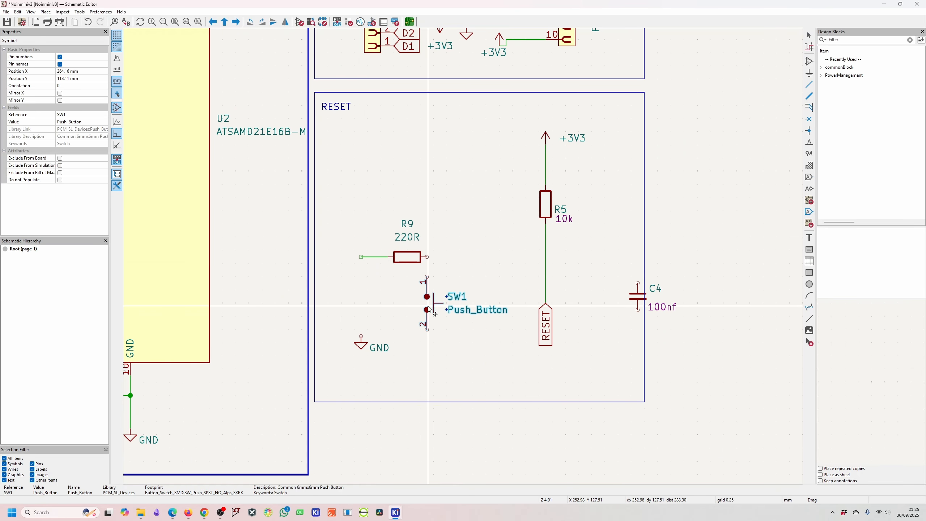
# - Move R9 closer to the R5 line and delete the leftover wire beside it
pyautogui.moveTo(409, 258); pyautogui.dragTo(495, 258)
pyautogui.click(430, 256)
pyautogui.press('Delete')
# - Delete the wire between R5 and the RESET label and place the label horizontally to the right of R5
pyautogui.click(546, 277)
pyautogui.press('Delete')
pyautogui.moveTo(546, 322); pyautogui.dragTo(599, 262)
# - Arrange R9 between SW1 and R5, with the GND symbol beneath SW1 and C4 beneath R5
pyautogui.moveTo(492, 258); pyautogui.dragTo(473, 258)
pyautogui.moveTo(360, 342); pyautogui.dragTo(413, 355)
pyautogui.moveTo(637, 296); pyautogui.dragTo(541, 296)
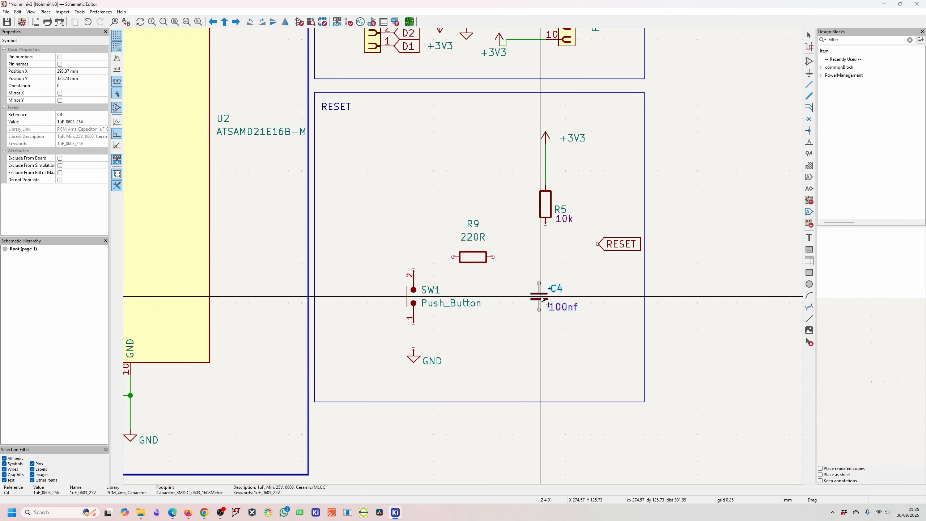
# - Wire R9 to the R5–C4 line and to the top of SW1, and add a duplicate GND symbol below C4
pyautogui.click(493, 257)
pyautogui.click(545, 257)
pyautogui.click(453, 256)
pyautogui.click(414, 270)
pyautogui.hotkey('ctrl', 'd')
pyautogui.click(546, 355)
# - Shift R9 and SW1 closer to R5 and narrow the RESET frame from its left side, moving its title along
pyautogui.moveTo(473, 257); pyautogui.dragTo(490, 257)
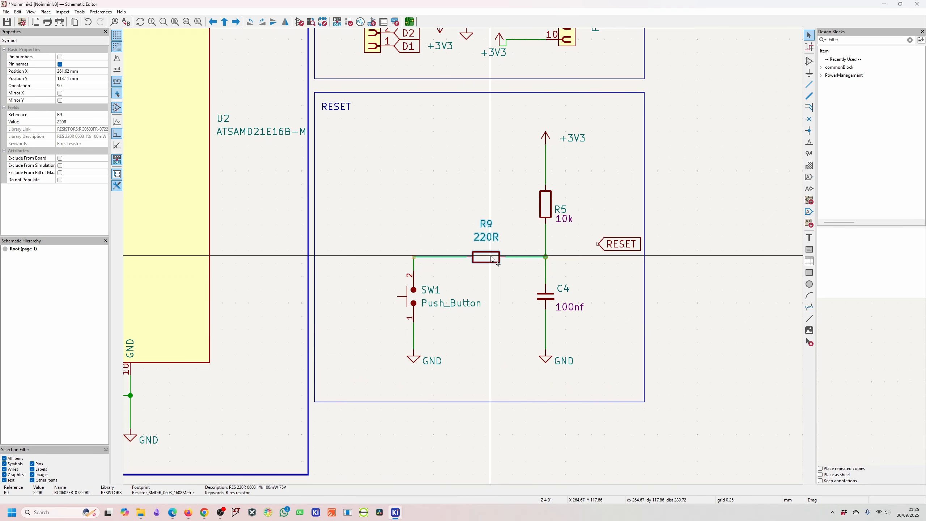
pyautogui.moveTo(414, 297); pyautogui.dragTo(440, 296)
pyautogui.click(315, 236)
pyautogui.moveTo(315, 247); pyautogui.dragTo(400, 247)
pyautogui.moveTo(336, 106); pyautogui.dragTo(423, 105)
# - Move the RESET label closer to the circuit and wire it to the line between R5 and C4
pyautogui.moveTo(613, 244); pyautogui.dragTo(600, 244)
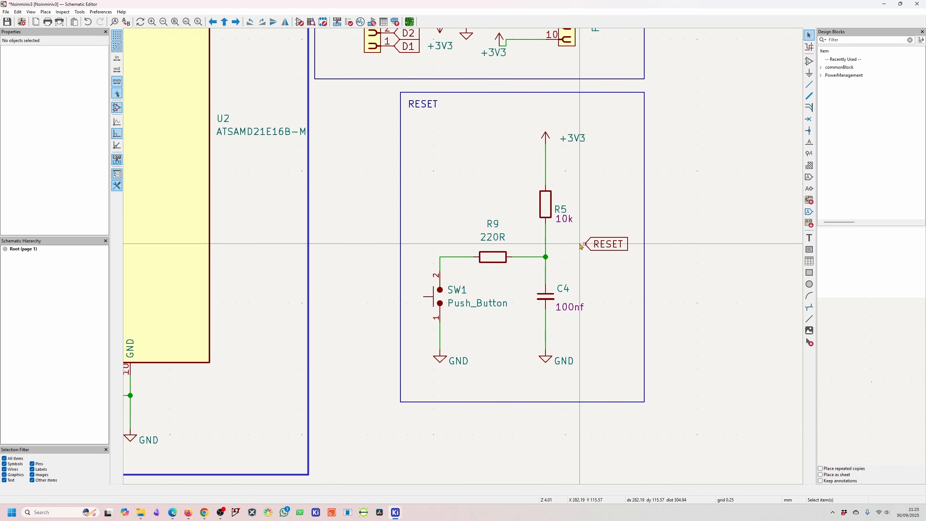
pyautogui.click(585, 244)
pyautogui.click(545, 244)
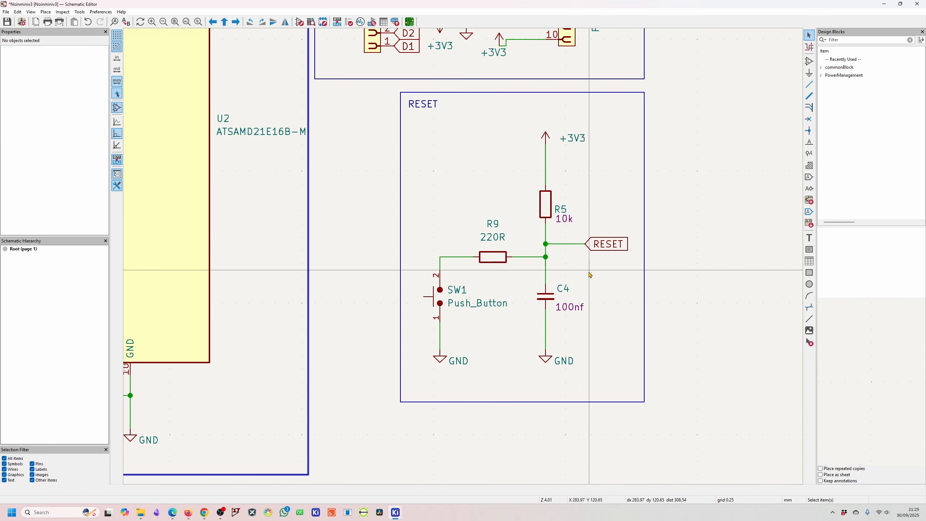
# - Replace R9 in the RESET block with a copy of the 220 resistor R4, rotated horizontal between SW1 and R5
pyautogui.scroll(-3, 583, 270)
pyautogui.moveTo(557, 280); pyautogui.dragTo(690, 330, button='middle')
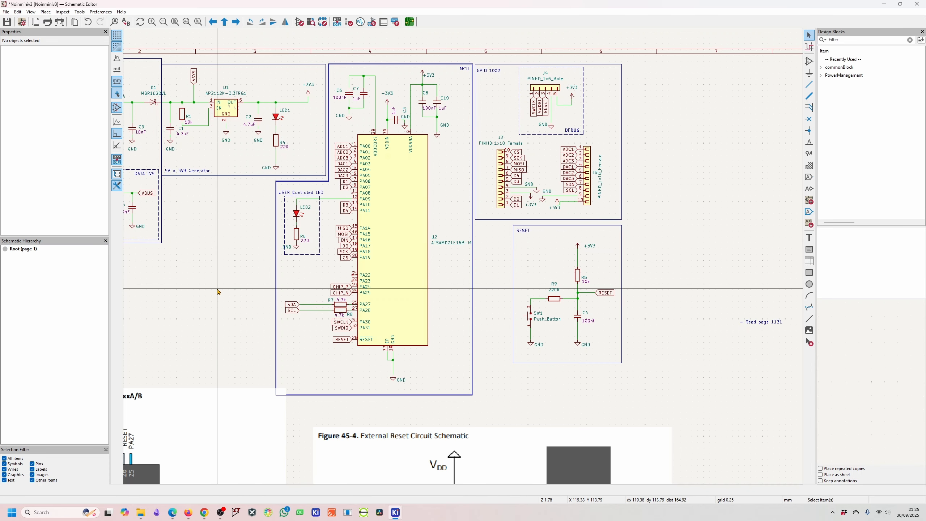
pyautogui.moveTo(222, 295); pyautogui.dragTo(333, 311, button='middle')
pyautogui.moveTo(268, 298); pyautogui.dragTo(330, 312, button='middle')
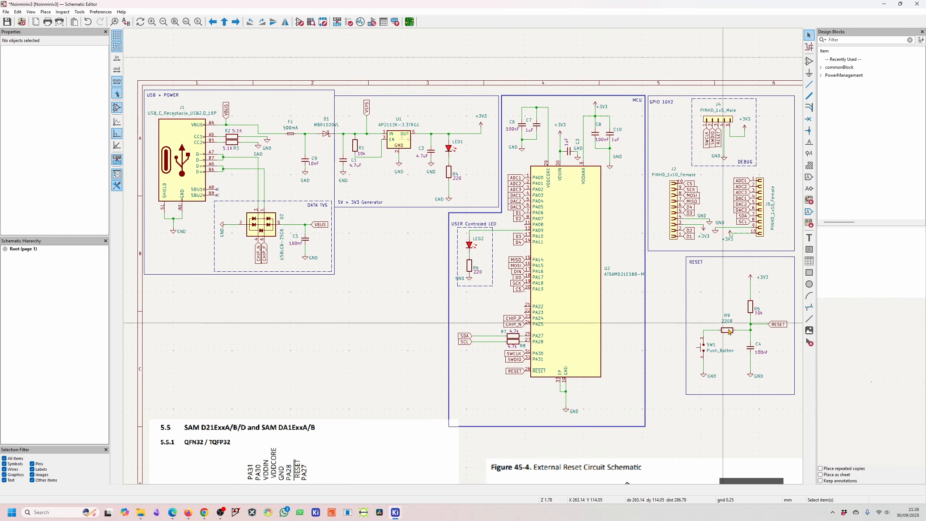
pyautogui.press('Delete')
pyautogui.click(451, 172)
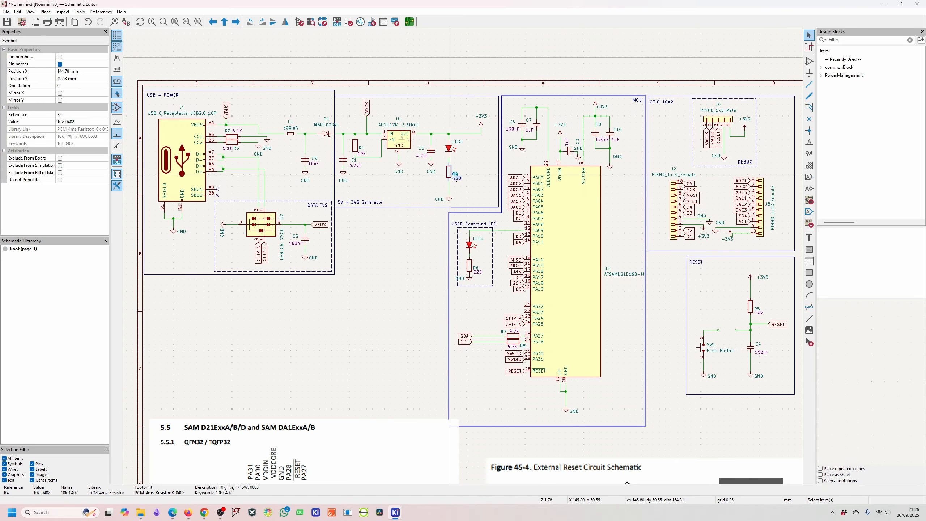
pyautogui.hotkey('ctrl', 'v')
pyautogui.press('r')
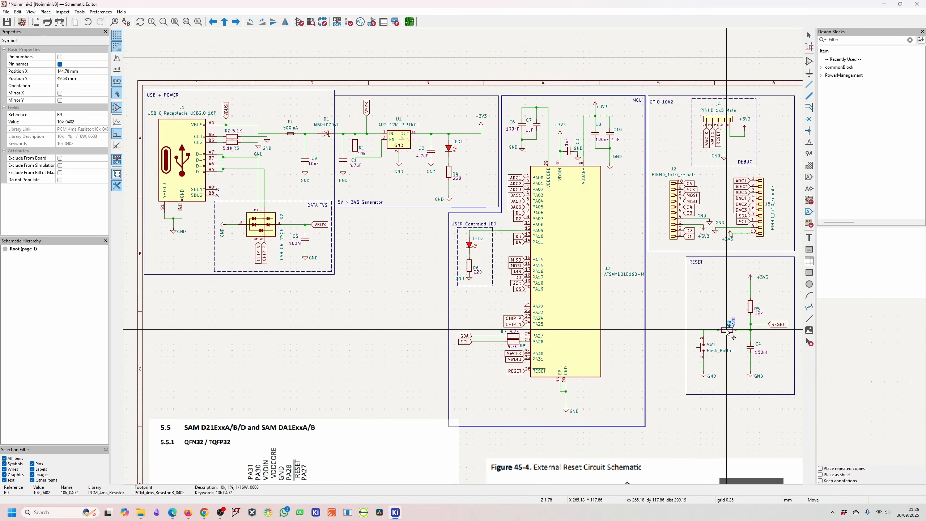
pyautogui.click(727, 330)
pyautogui.press('Escape')
# - Rotate R9's 220 value text to horizontal and position it below the resistor
pyautogui.scroll(5, 728, 323)
pyautogui.moveTo(468, 260); pyautogui.dragTo(459, 269)
pyautogui.press('r')
pyautogui.click(459, 269)
# - Check the RESET block against the External Reset Circuit Schematic figure and remove that figure from the sheet
pyautogui.scroll(-8, 471, 272)
pyautogui.scroll(3, 479, 259)
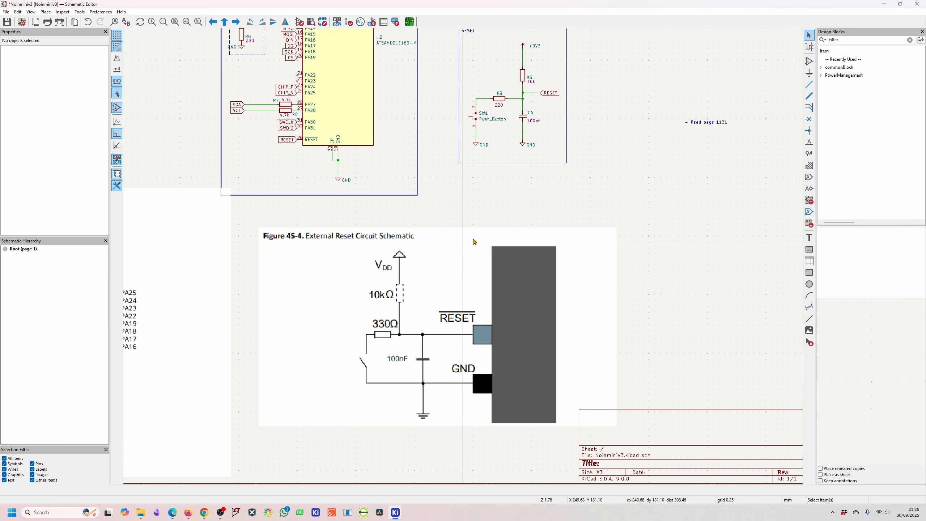
pyautogui.scroll(2, 590, 240)
pyautogui.scroll(2, 591, 240)
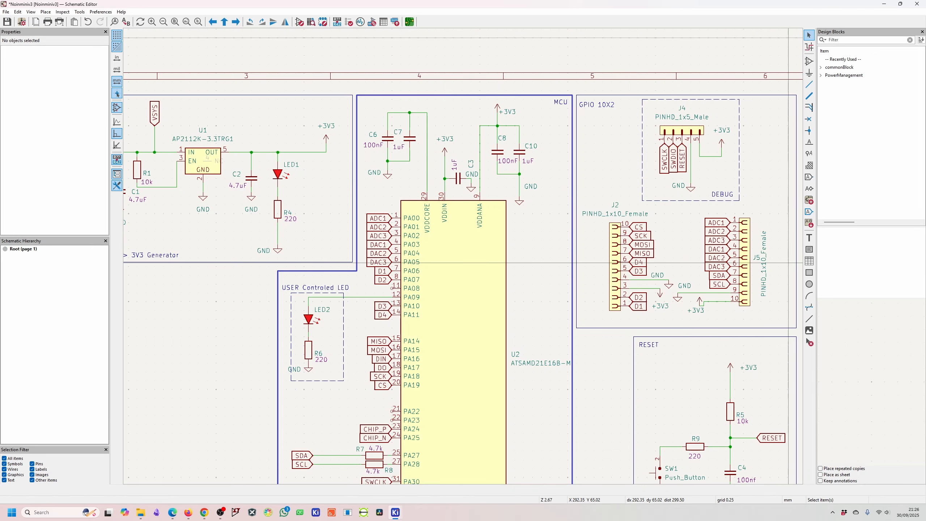
# - Look over the MCU, GPIO 10X2, DEBUG and RESET blocks of the schematic
pyautogui.scroll(-2, 788, 263)
pyautogui.scroll(2, 576, 215)
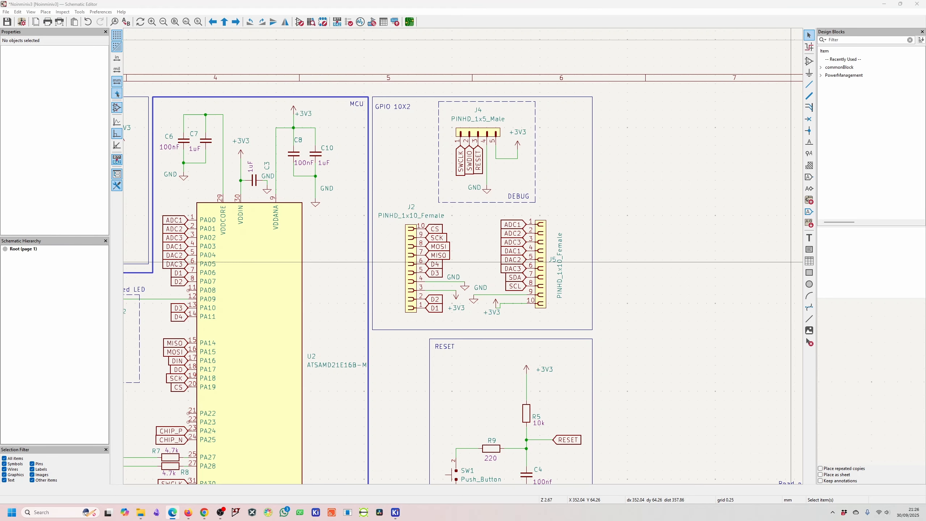
pyautogui.scroll(-4, 466, 258)
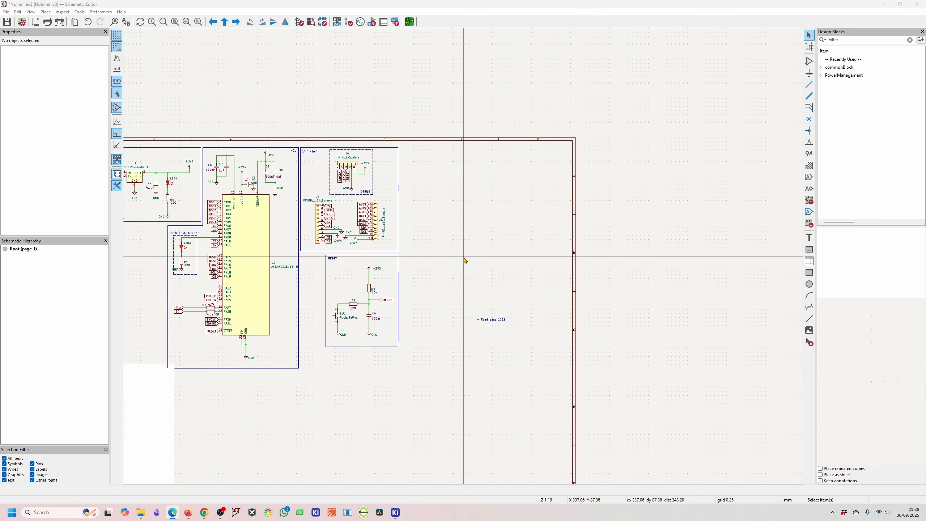
pyautogui.scroll(6, 471, 250)
pyautogui.scroll(-7, 572, 326)
pyautogui.scroll(6, 572, 326)
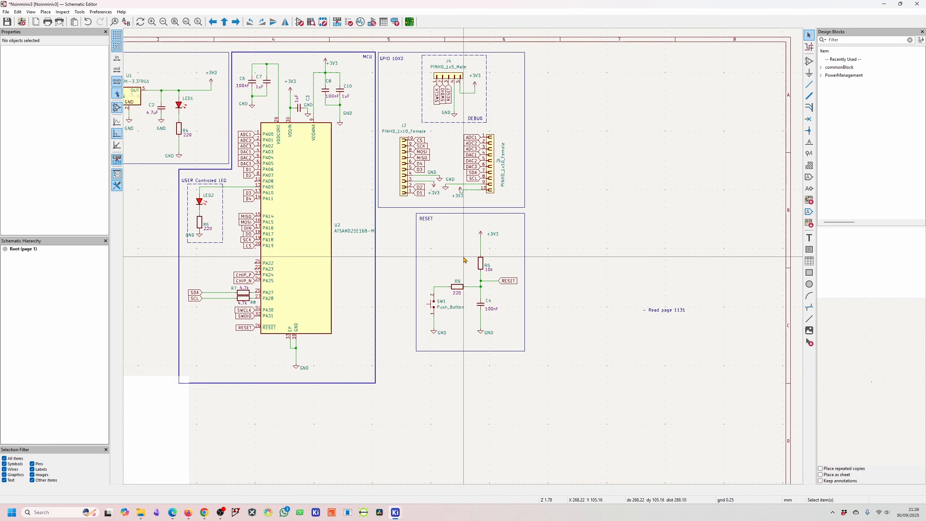
pyautogui.moveTo(530, 146); pyautogui.dragTo(554, 196, button='middle')
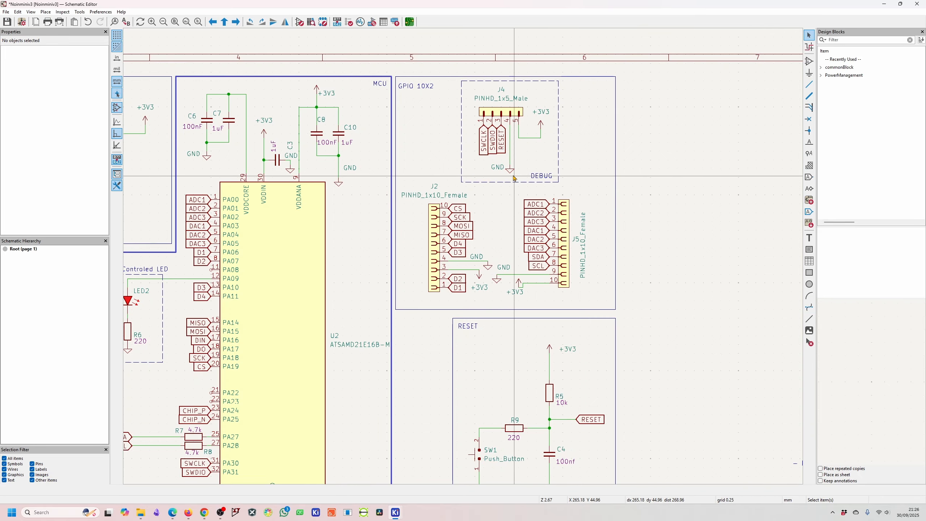
# - Widen the dashed DEBUG frame on both sides and move its title to the new lower-right corner of the frame
pyautogui.scroll(2, 484, 280)
pyautogui.click(485, 253)
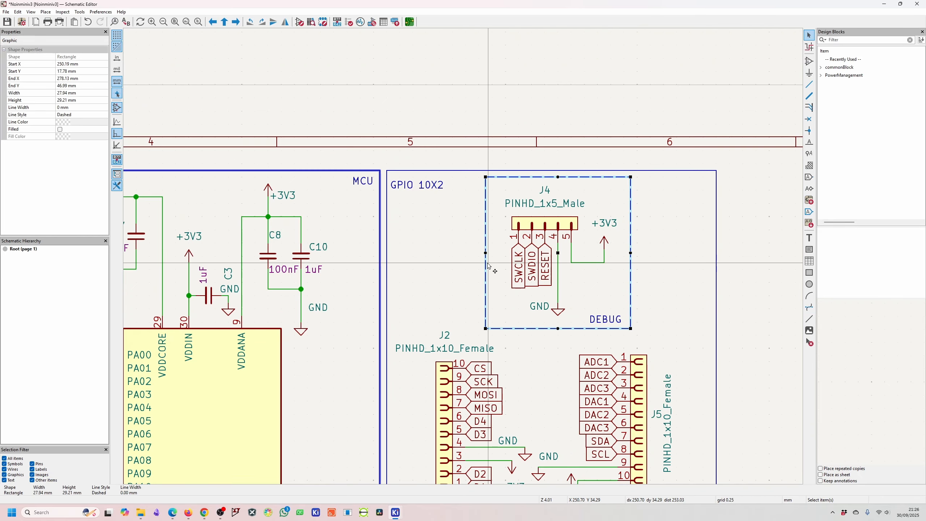
pyautogui.moveTo(485, 253); pyautogui.dragTo(450, 252)
pyautogui.moveTo(631, 253); pyautogui.dragTo(706, 254)
pyautogui.moveTo(489, 181); pyautogui.dragTo(683, 322)
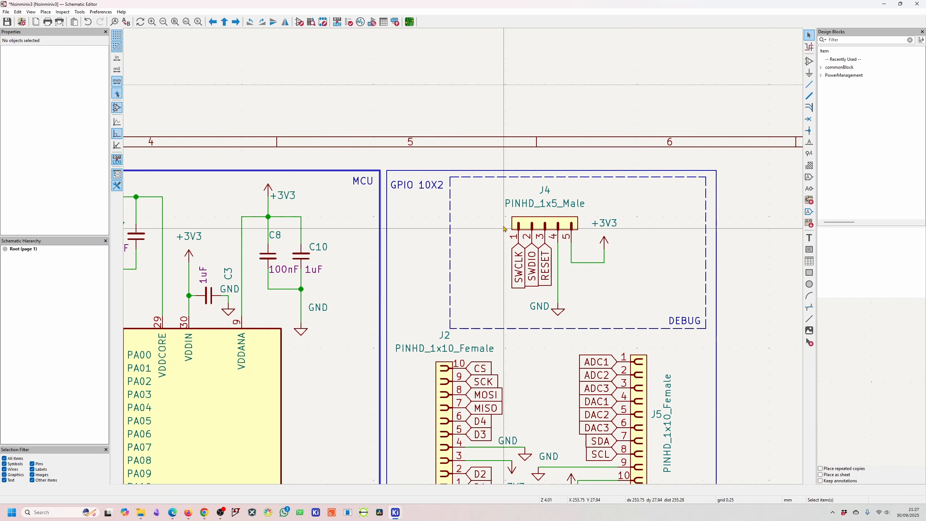
# - Rotate the SWCLK label of J4 pin 1 to horizontal and place it in the free space to the connector's left
pyautogui.moveTo(515, 267); pyautogui.dragTo(510, 290)
pyautogui.press('r')
pyautogui.scroll(-5, 509, 290)
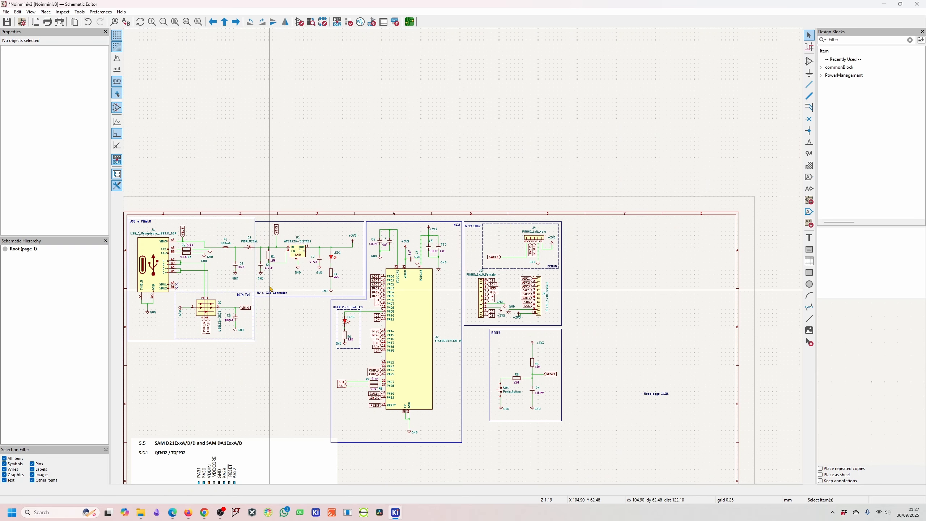
pyautogui.scroll(3, 269, 304)
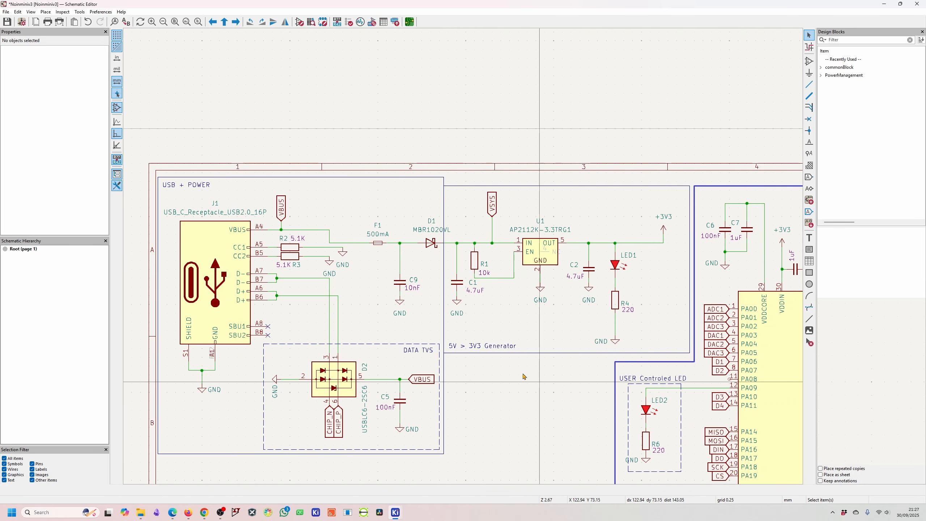
pyautogui.moveTo(576, 402); pyautogui.dragTo(556, 385, button='middle')
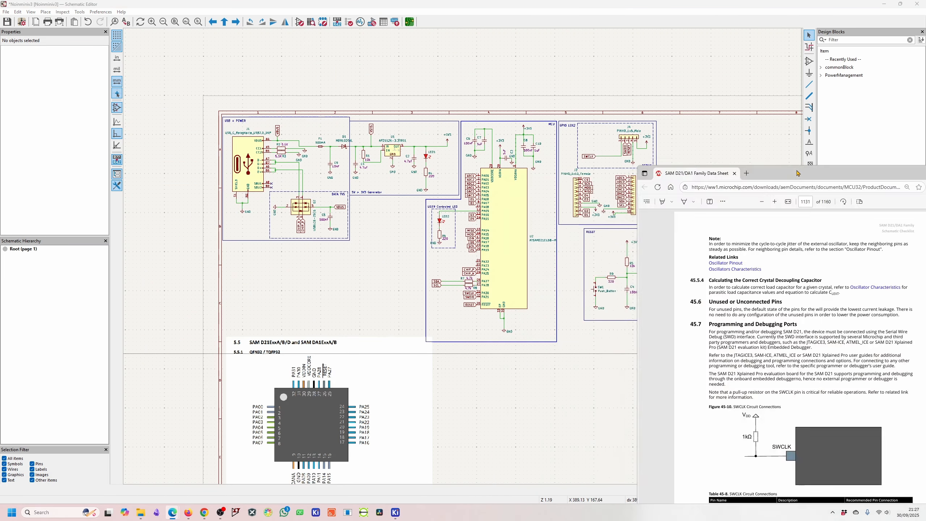
# - Switch to the SAM D21/DA1 data sheet in the browser and read section 45.7 on debugging ports and the SWCLK circuit connections
pyautogui.moveTo(798, 172); pyautogui.dragTo(762, 1)
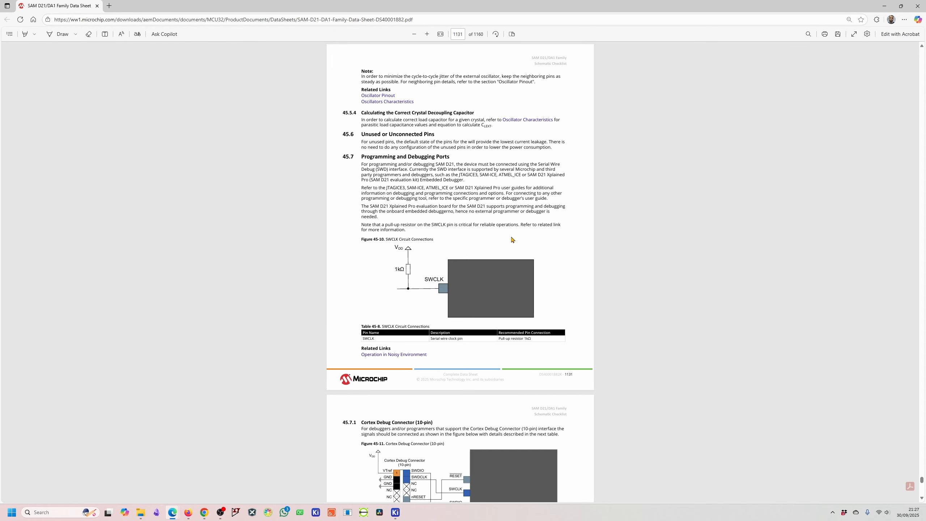
pyautogui.keyDown('ctrl'); pyautogui.scroll(3, 451, 232); pyautogui.keyUp('ctrl')
pyautogui.rightClick(479, 263)
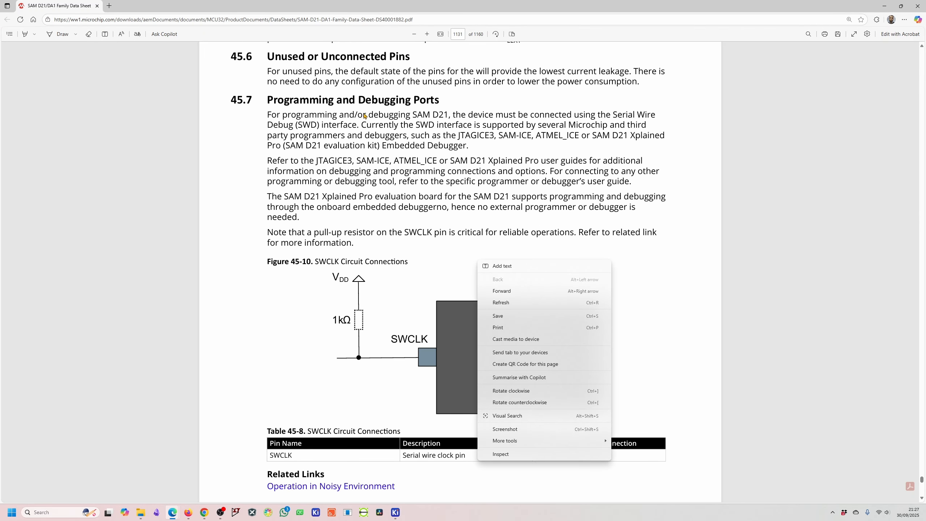
pyautogui.click(326, 251)
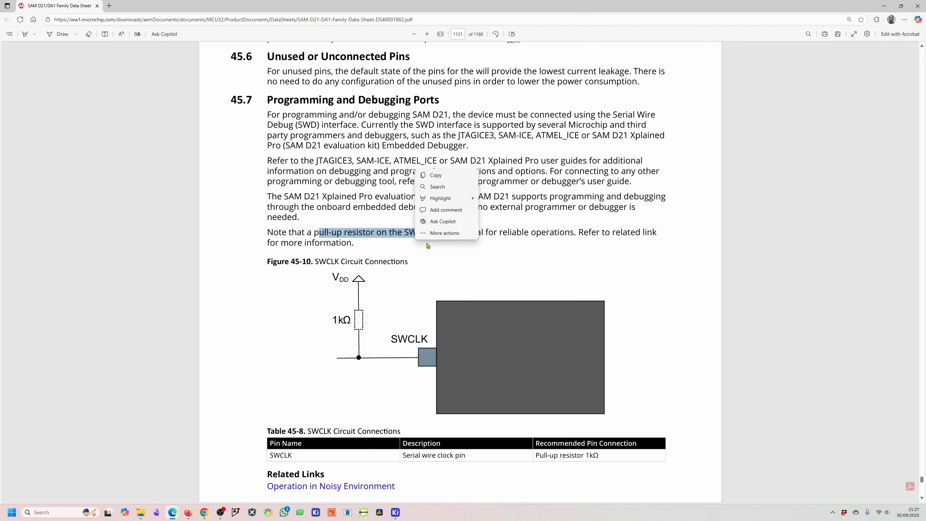
pyautogui.click(412, 239)
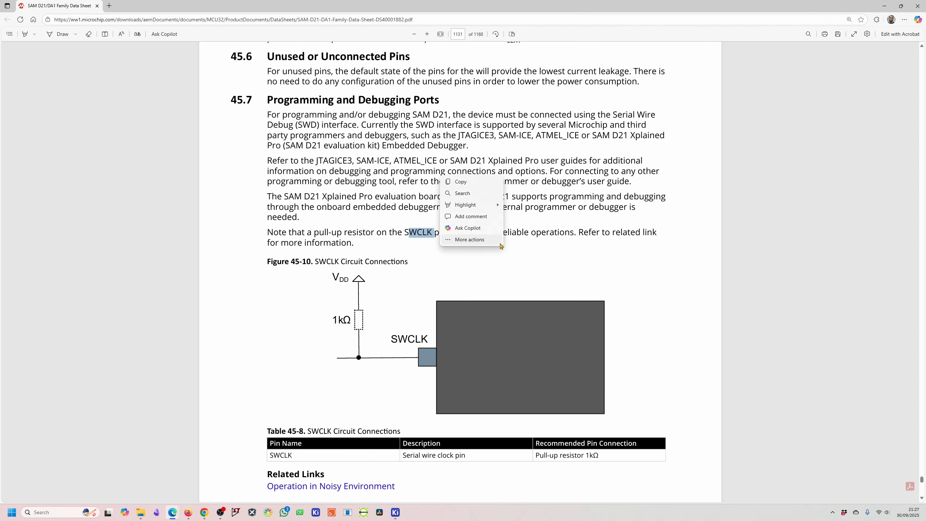
pyautogui.click(589, 244)
pyautogui.scroll(-2, 589, 251)
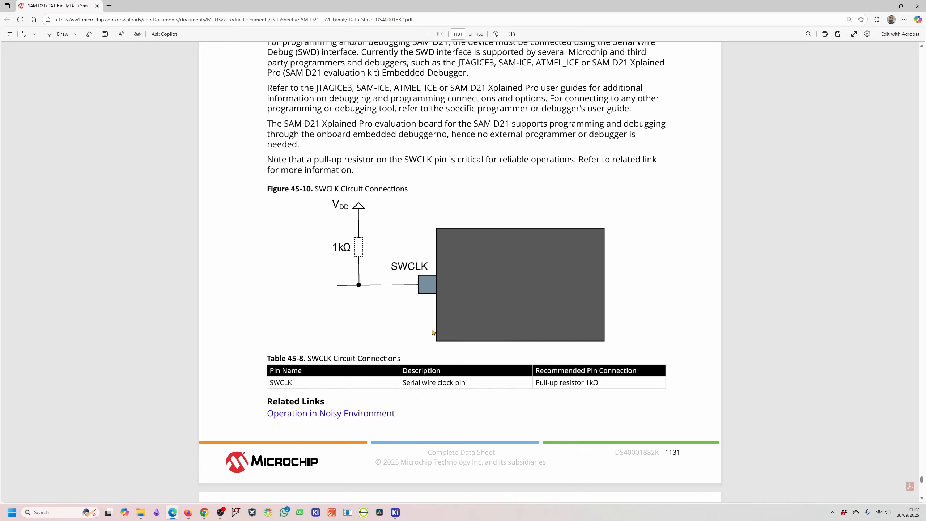
pyautogui.scroll(-7, 573, 388)
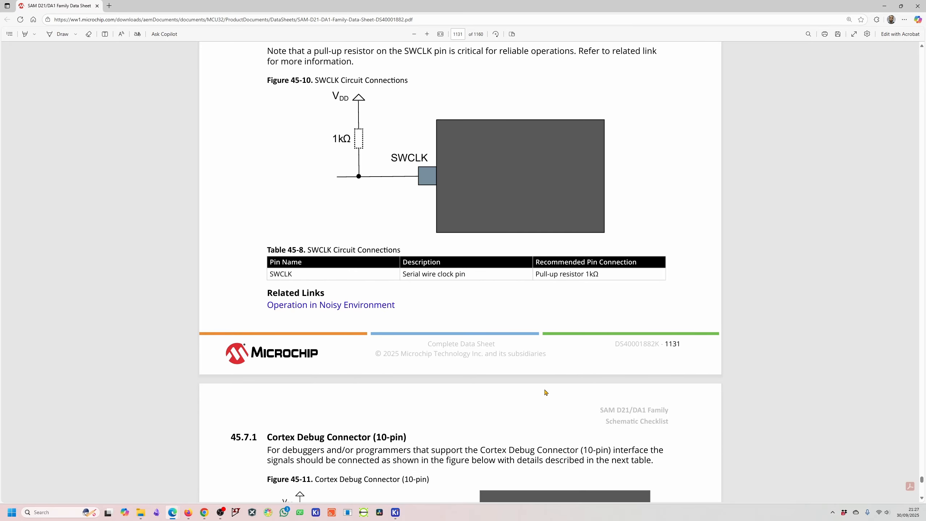
# - Return to the schematic editor and add a 1K resistor R10 on the SWCLK line in the DEBUG block
pyautogui.hotkey('alt', 'Tab')
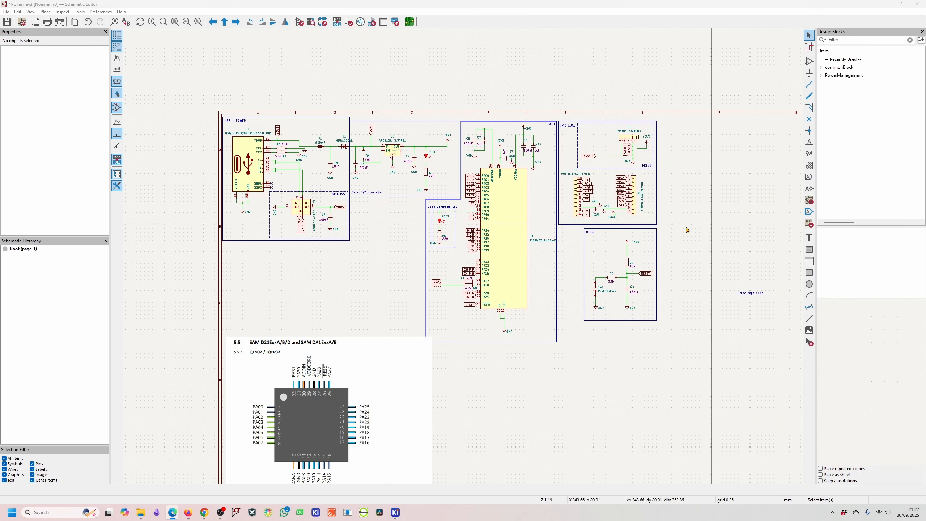
pyautogui.scroll(5, 363, 199)
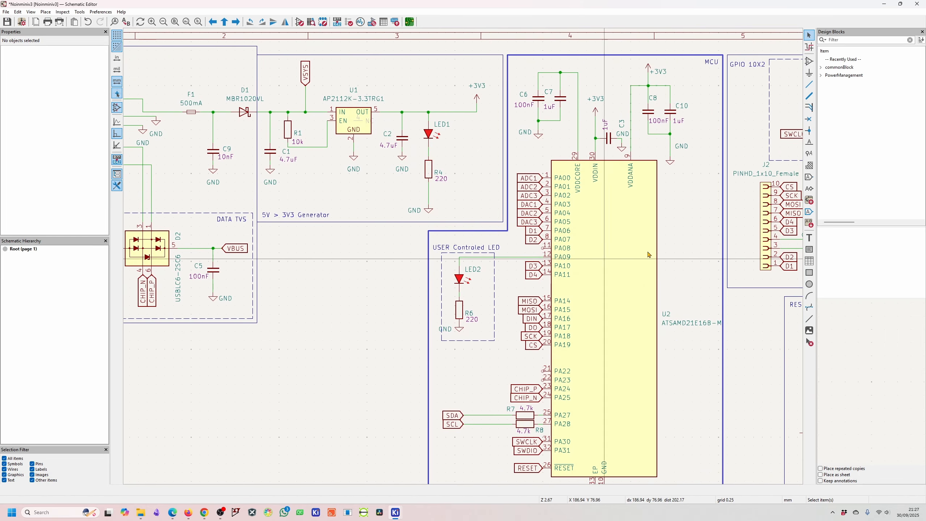
pyautogui.moveTo(620, 262); pyautogui.dragTo(566, 271, button='middle')
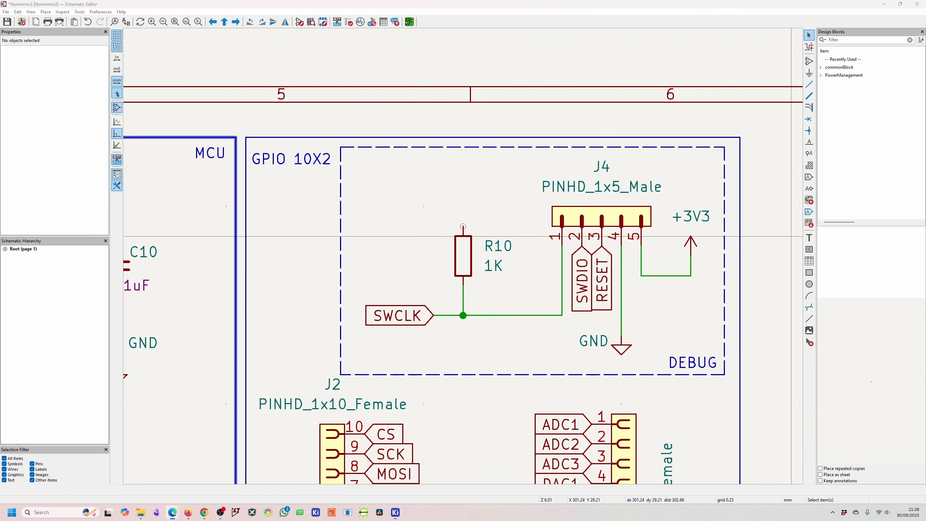
# - Recheck the SWCLK connections in the data sheet and connect the free end of R10 to +3V3 in the schematic
pyautogui.moveTo(925, 165); pyautogui.dragTo(591, 165)
pyautogui.doubleClick(590, 165)
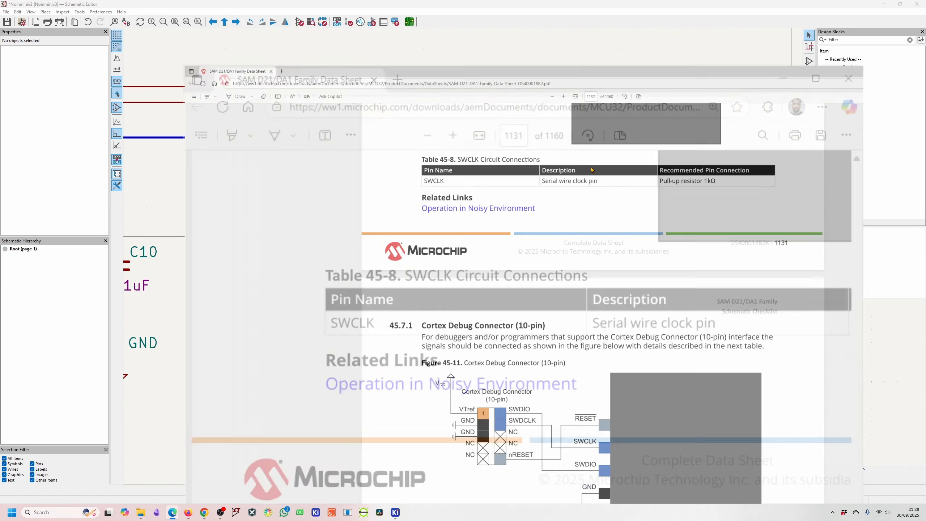
pyautogui.scroll(4, 328, 300)
pyautogui.hotkey('alt', 'Tab')
pyautogui.scroll(-2, 463, 257)
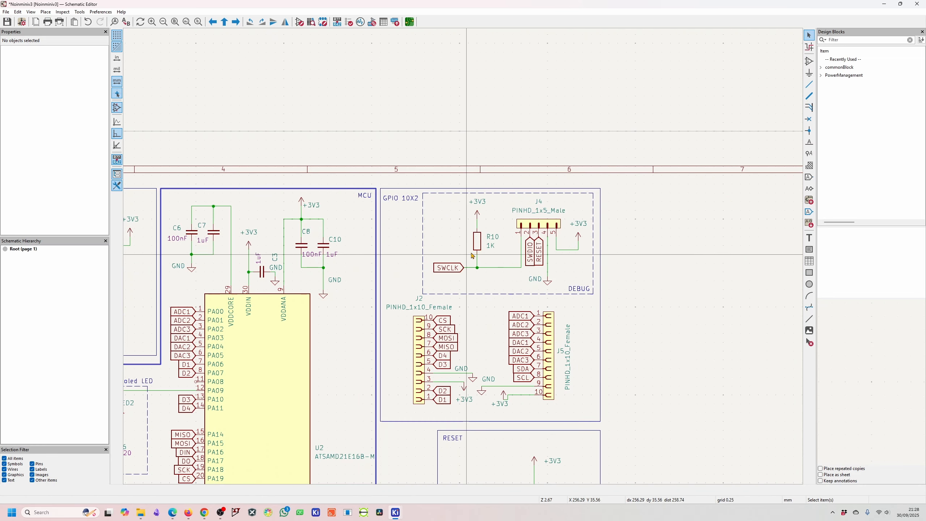
pyautogui.scroll(2, 572, 242)
pyautogui.scroll(-3, 482, 257)
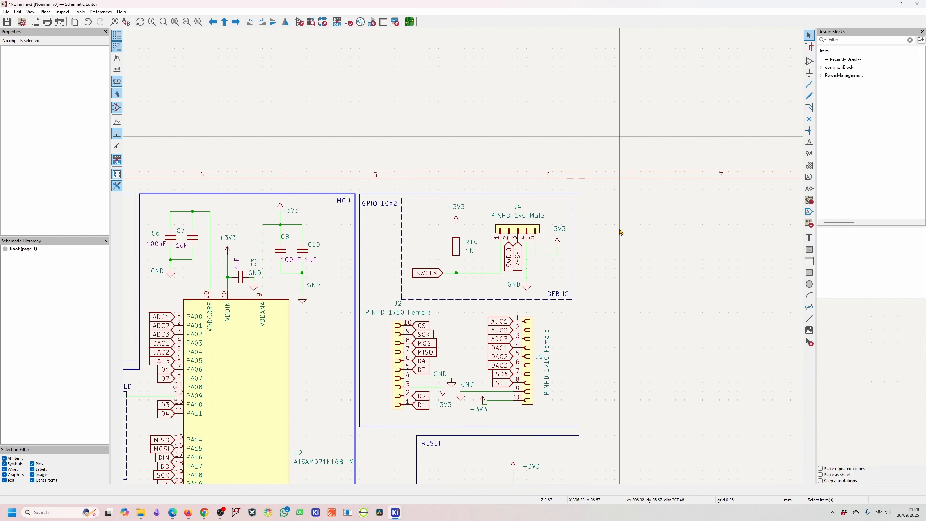
# - Switch to the data sheet's USB interface section and arrange the schematic editor and the data sheet side by side
pyautogui.scroll(-2, 463, 268)
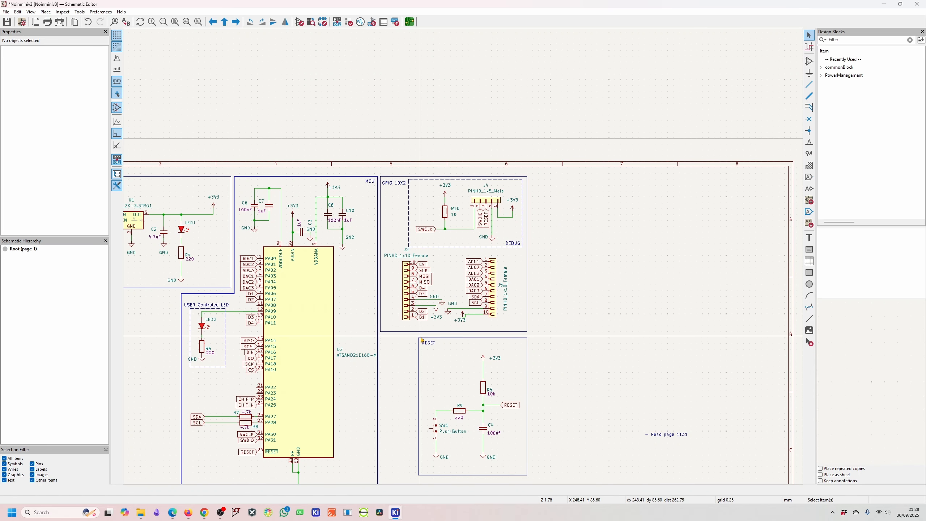
pyautogui.scroll(-1, 319, 394)
pyautogui.scroll(1, 330, 251)
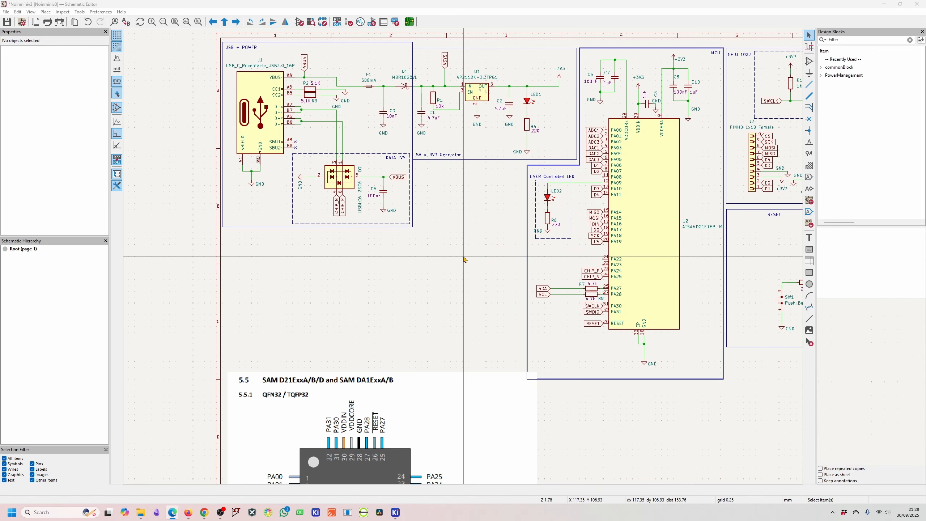
pyautogui.moveTo(680, 252); pyautogui.dragTo(634, 305, button='middle')
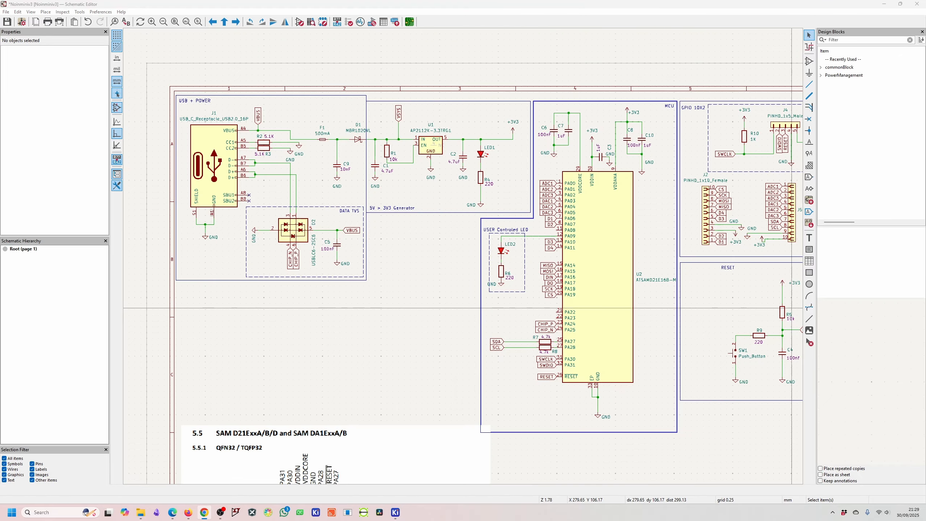
pyautogui.hotkey('alt', 'Tab')
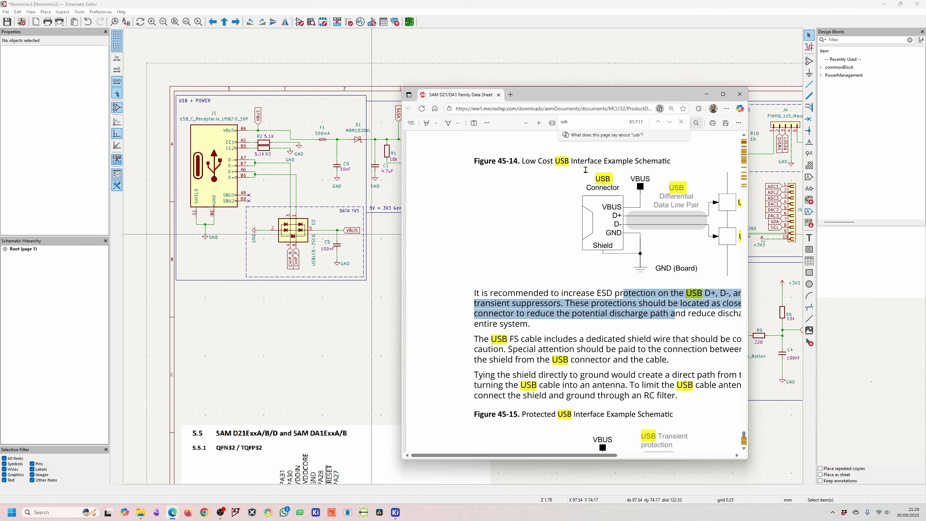
pyautogui.moveTo(391, 4); pyautogui.dragTo(1, 123)
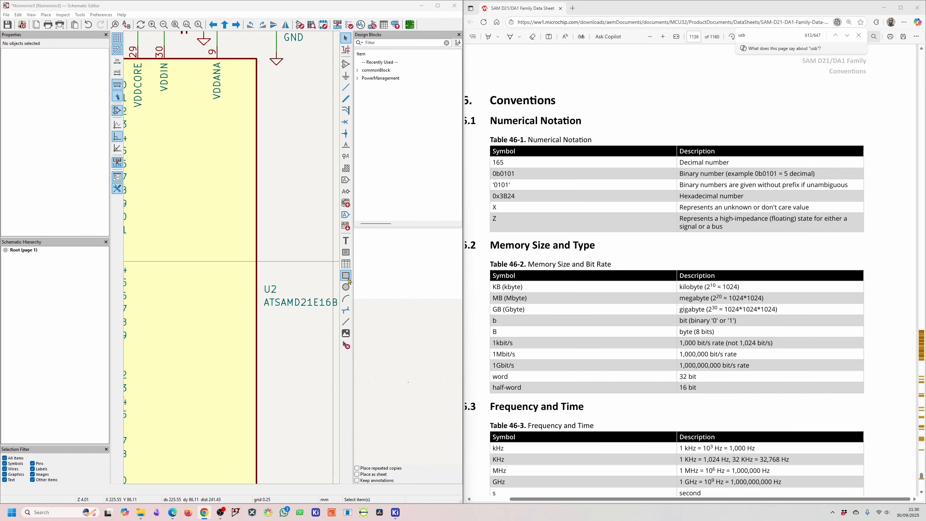
pyautogui.scroll(-3, 229, 263)
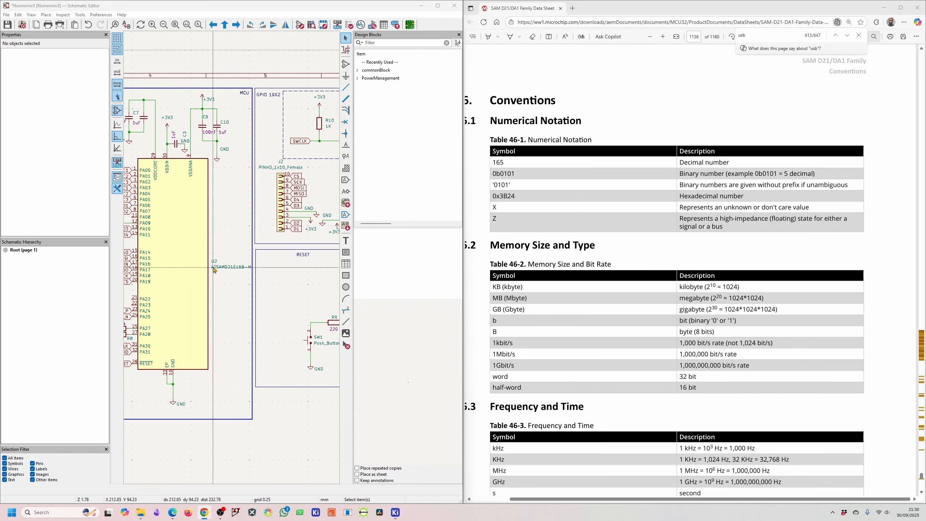
pyautogui.moveTo(239, 307); pyautogui.dragTo(350, 333, button='middle')
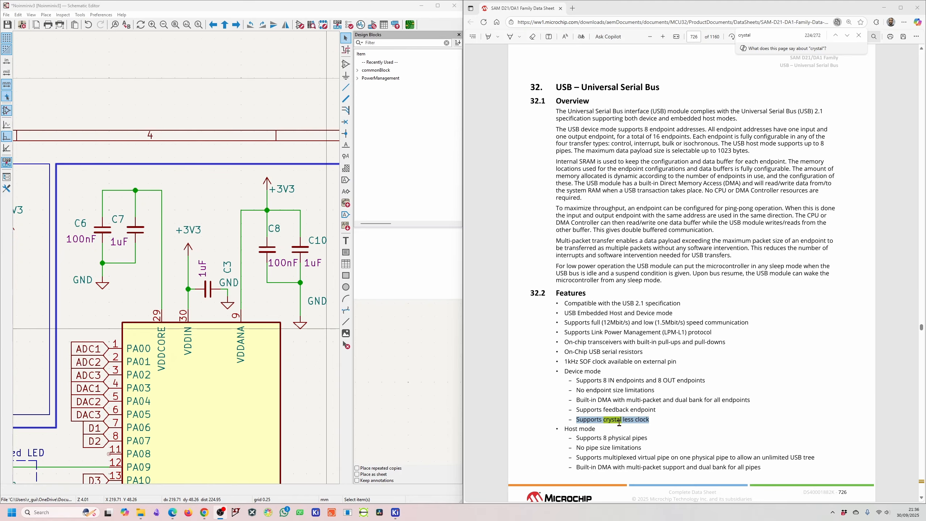
# - Read the data sheet's USB chapter from the crystal less clock feature in section 32.2 to the clock requirements in section 32.5.3
pyautogui.scroll(-2, 629, 423)
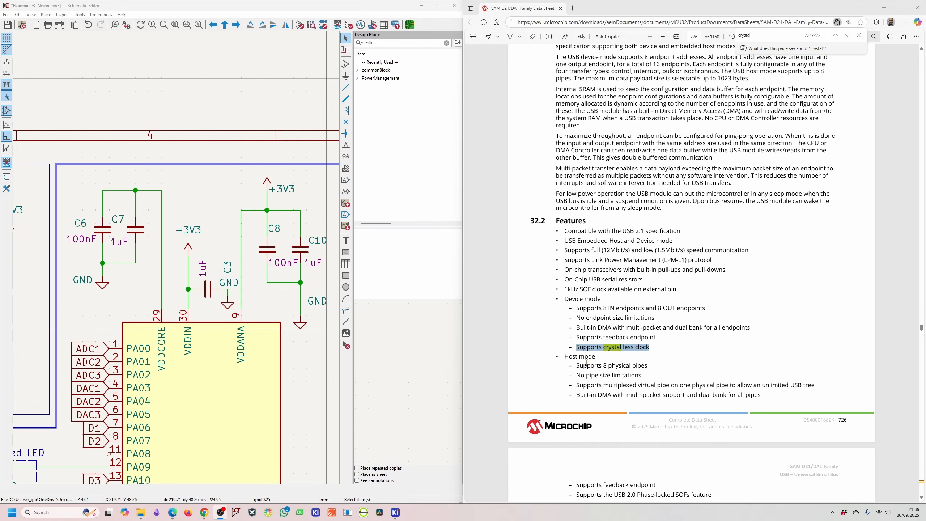
pyautogui.scroll(-7, 586, 363)
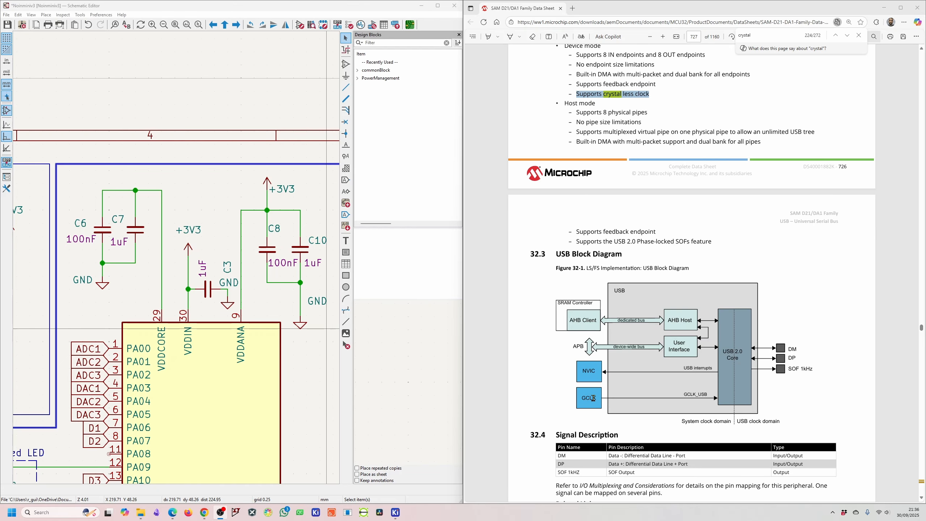
pyautogui.scroll(-3, 629, 387)
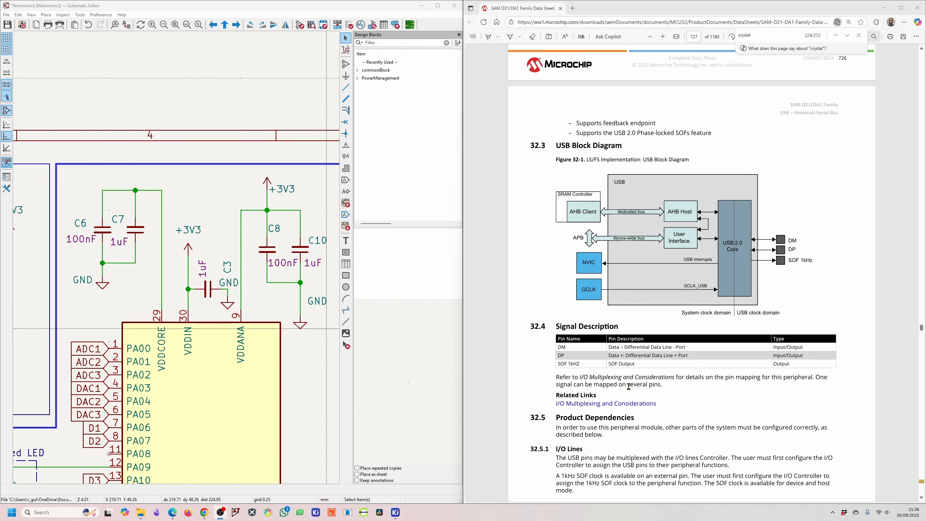
pyautogui.scroll(-10, 629, 391)
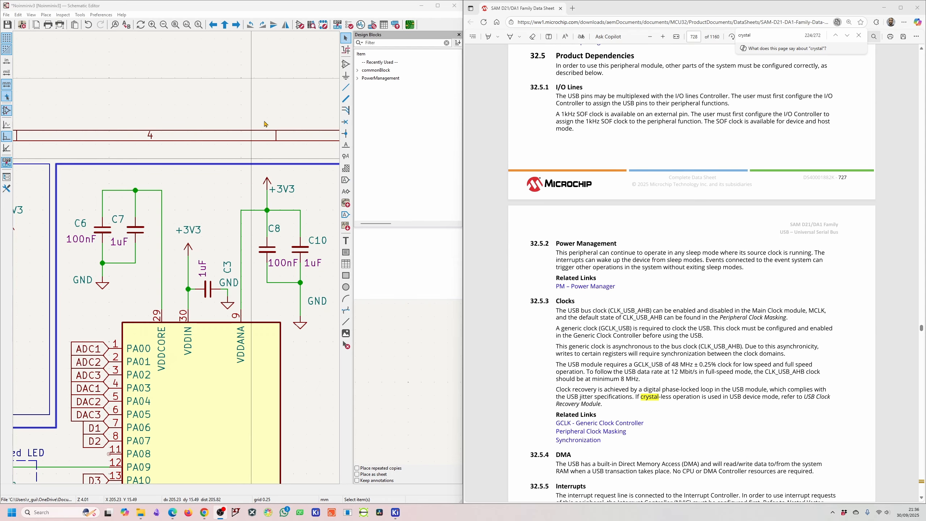
pyautogui.click(441, 6)
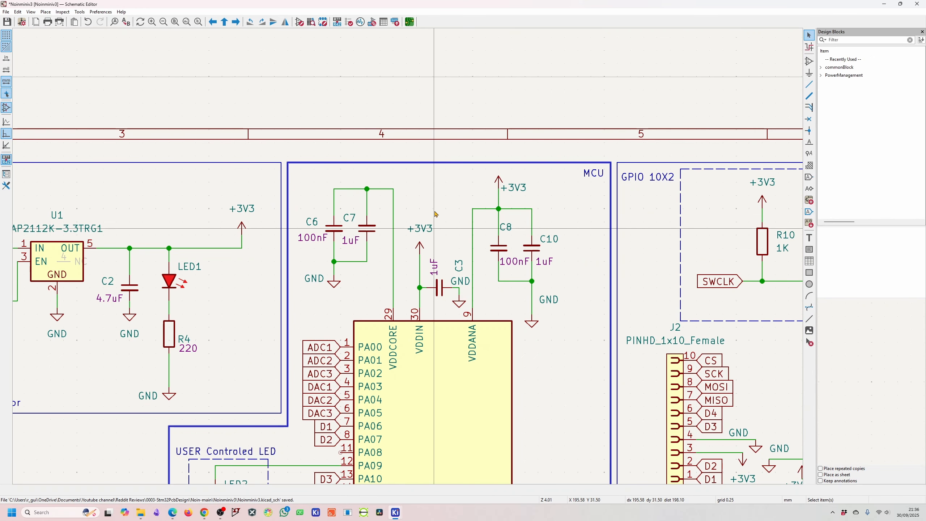
pyautogui.moveTo(420, 4); pyautogui.dragTo(1, 186)
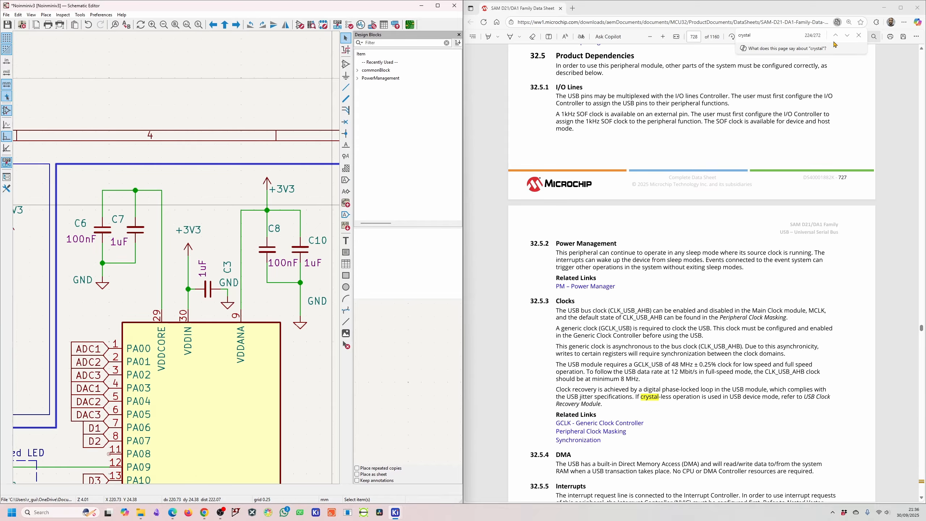
# - Close the search for "crystal" in the data sheet and go to page 1131
pyautogui.click(859, 36)
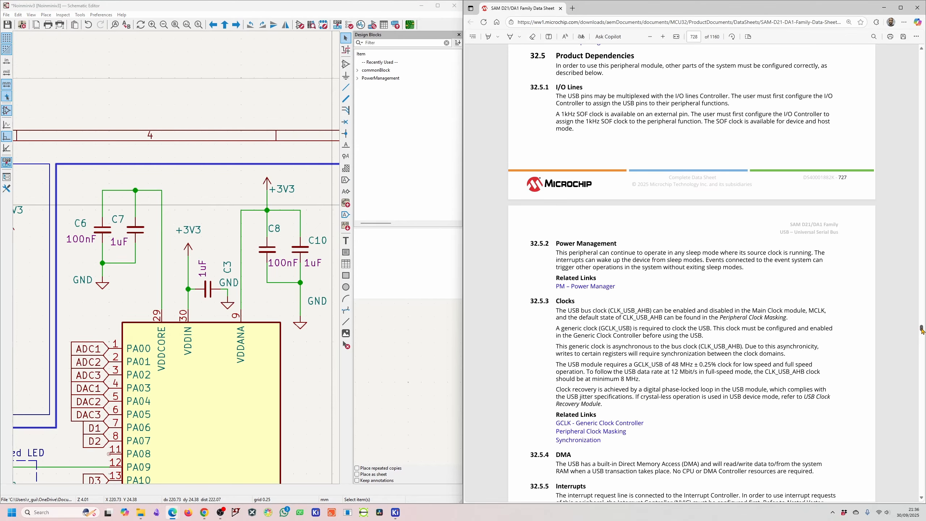
pyautogui.moveTo(922, 330); pyautogui.dragTo(922, 472)
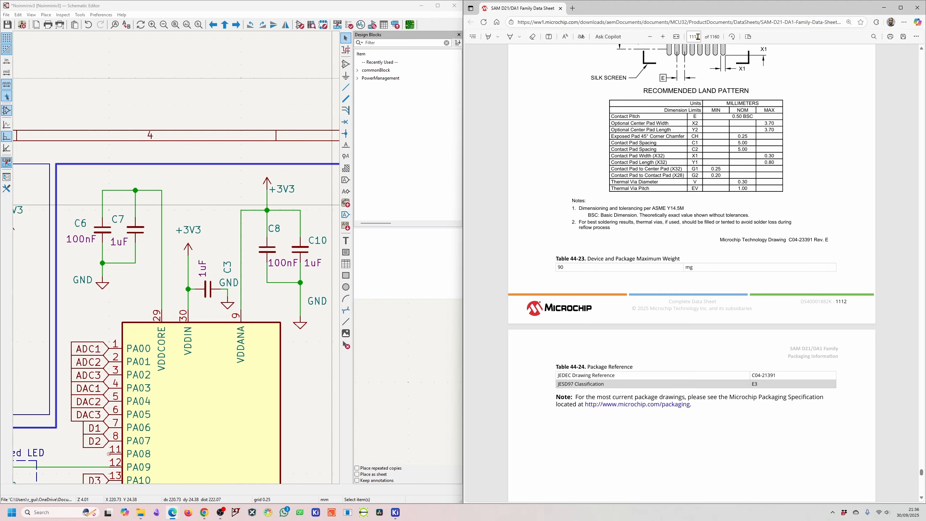
pyautogui.scroll(5, 697, 72)
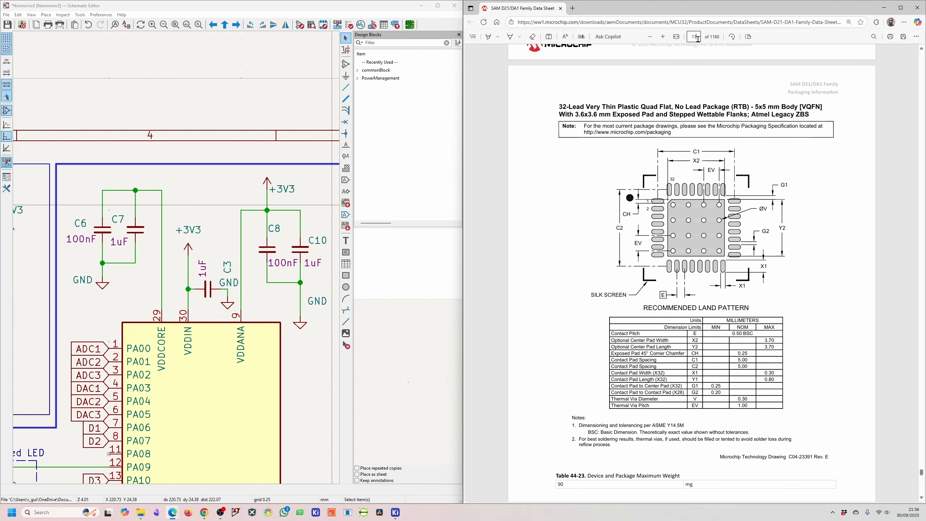
pyautogui.press('Return')
pyautogui.scroll(12, 732, 256)
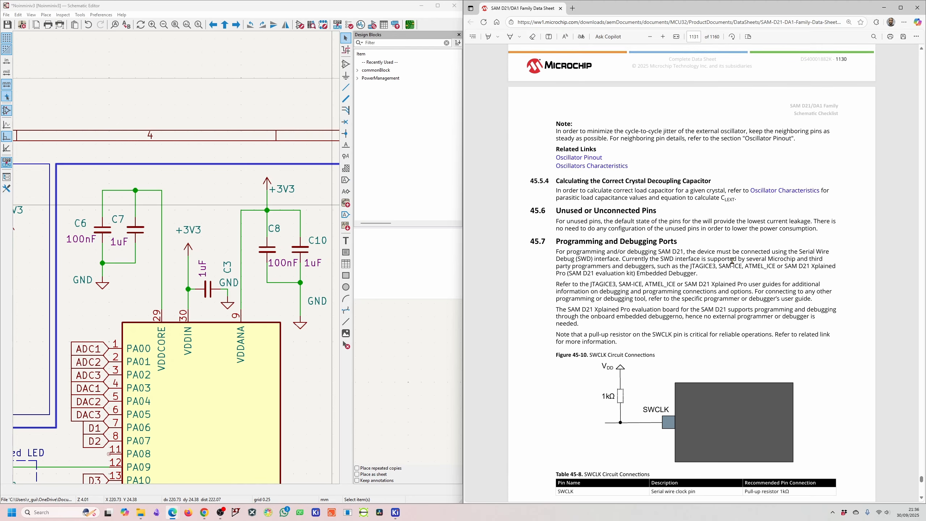
# - Examine the external reset circuit in Figure 45-5 and its recommended connections in Table 45-3 on page 1128 of the data sheet
pyautogui.scroll(20, 732, 261)
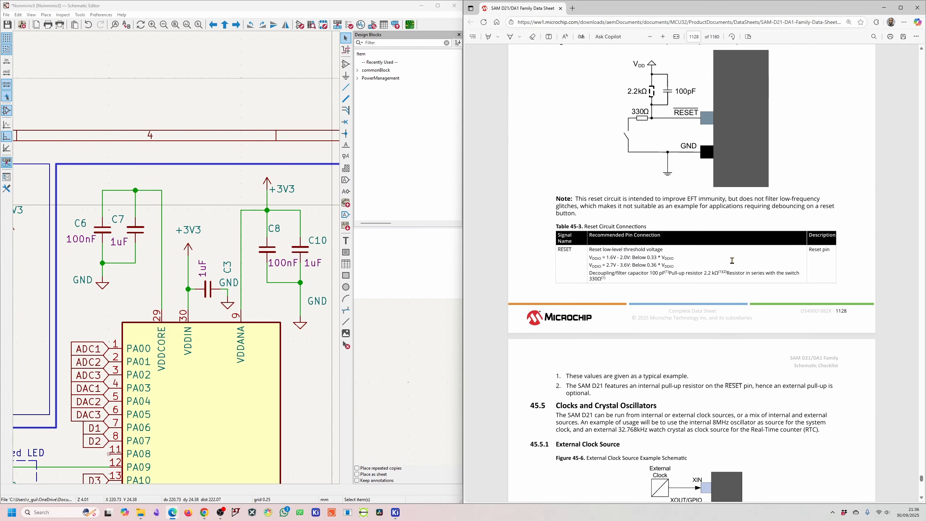
pyautogui.scroll(10, 732, 260)
pyautogui.scroll(-16, 699, 159)
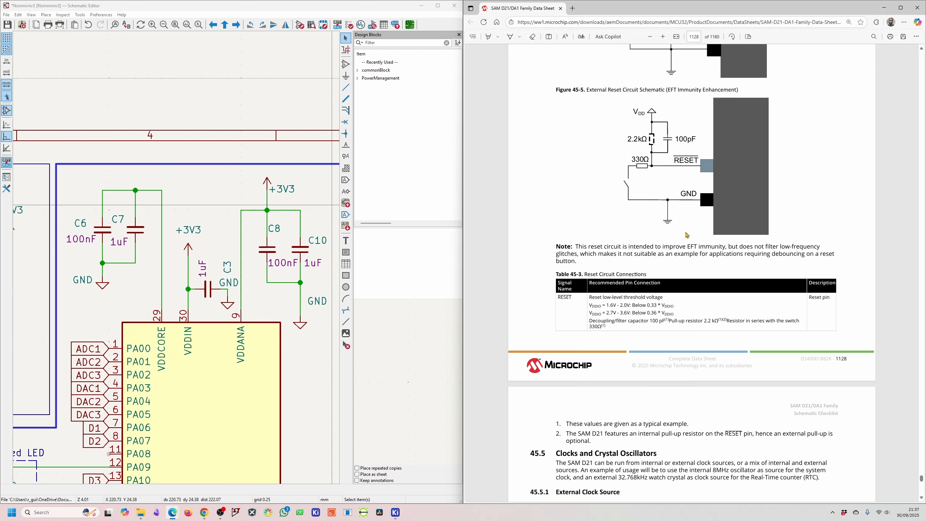
pyautogui.scroll(1, 683, 189)
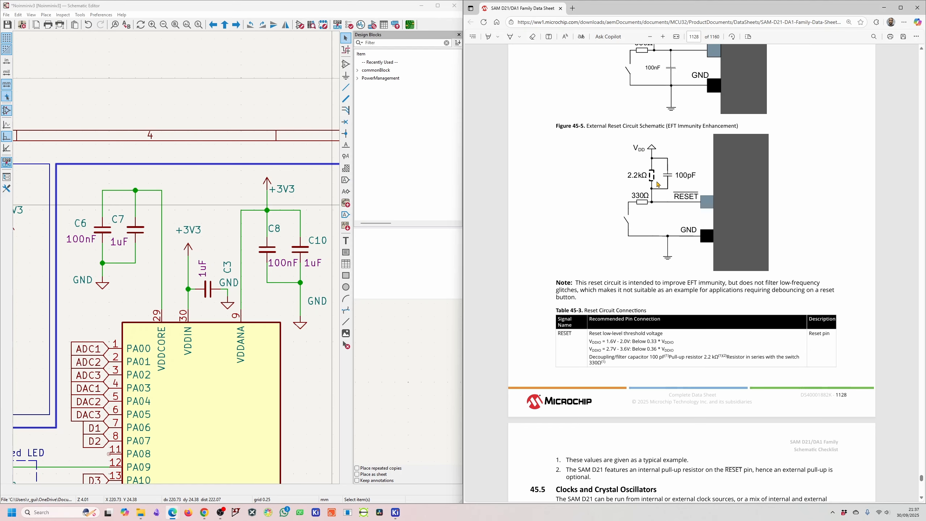
pyautogui.scroll(-5, 182, 262)
pyautogui.scroll(5, 182, 262)
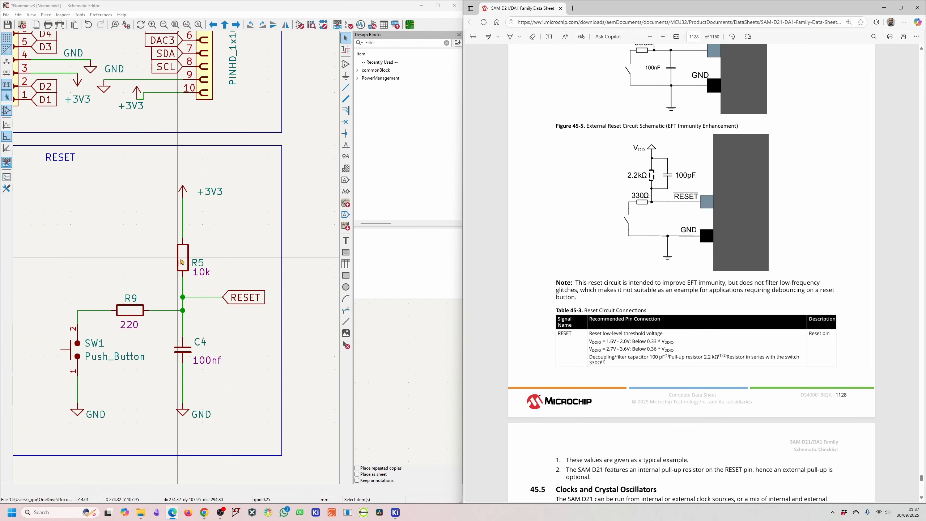
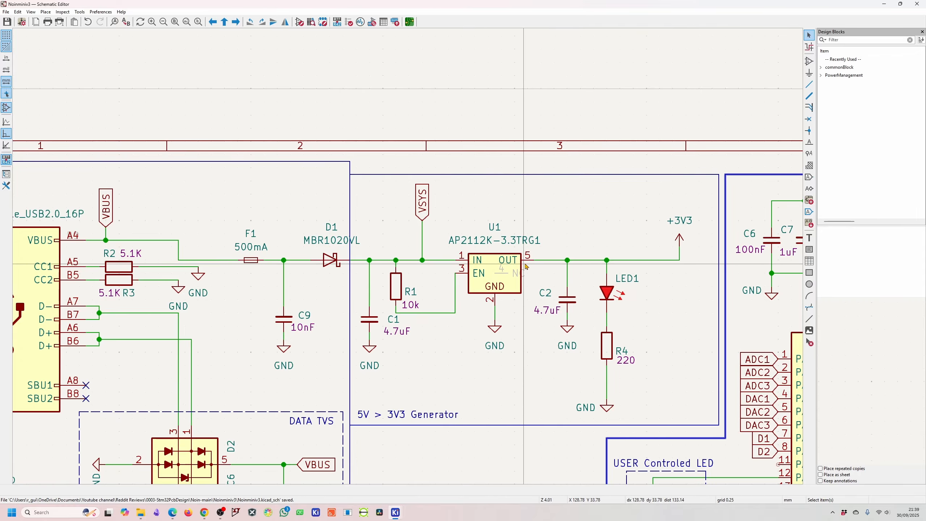
# - Add a net label named DP to the D+ line of the USB connector J1 in the schematic
pyautogui.hscroll(2, 496, 374)
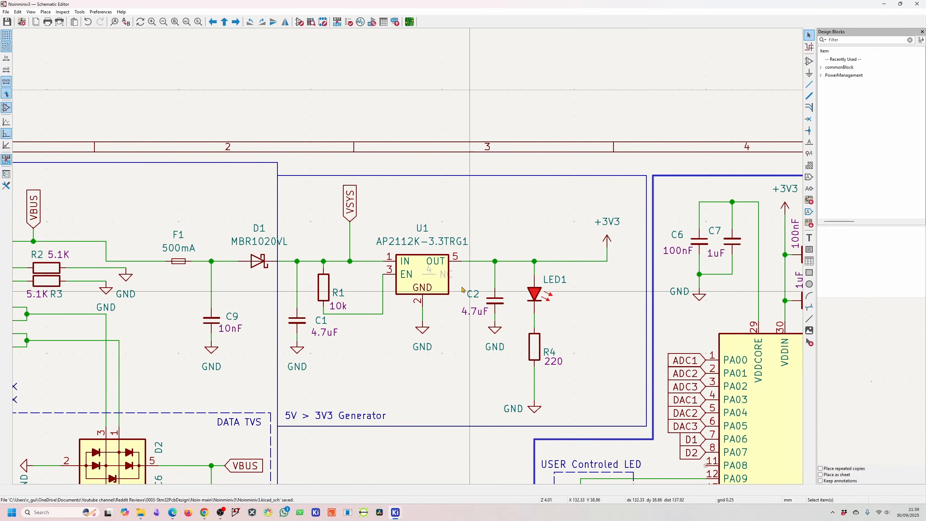
pyautogui.scroll(-4, 566, 329)
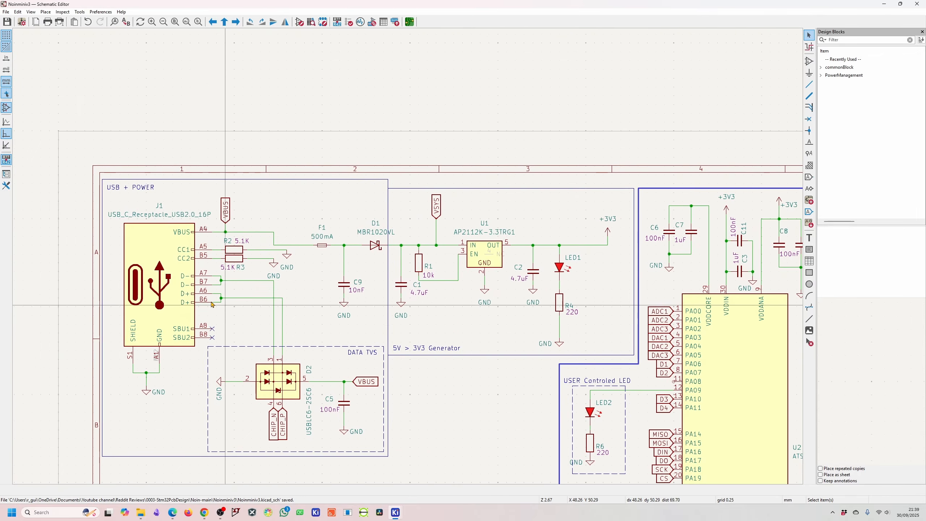
pyautogui.scroll(6, 790, 187)
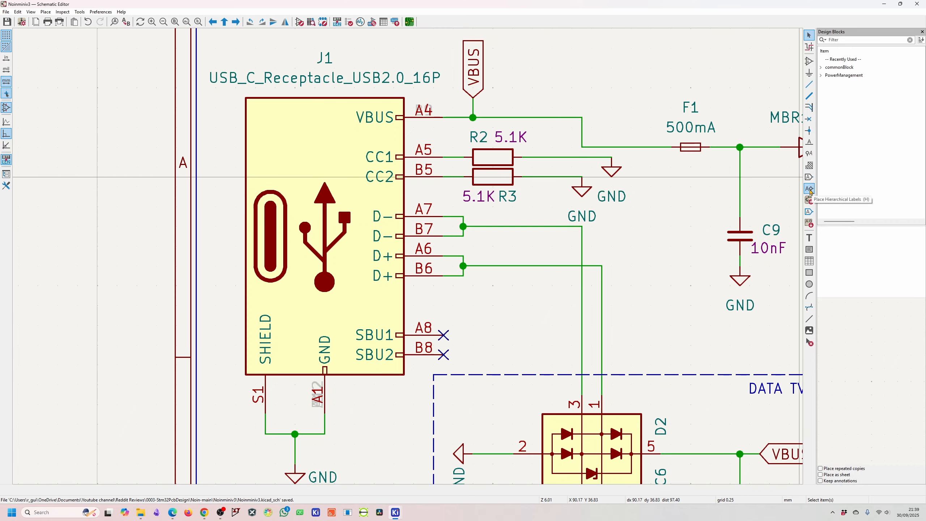
pyautogui.click(809, 143)
pyautogui.click(563, 224)
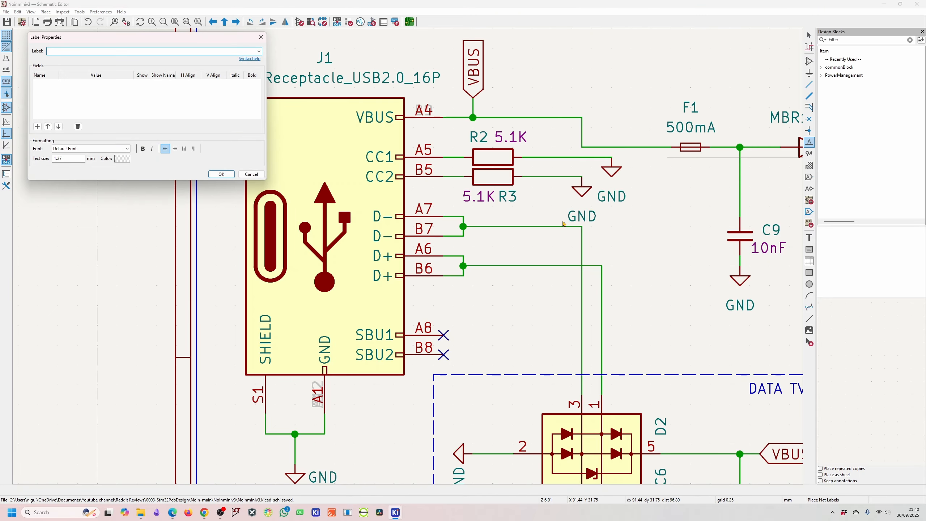
pyautogui.press('Return')
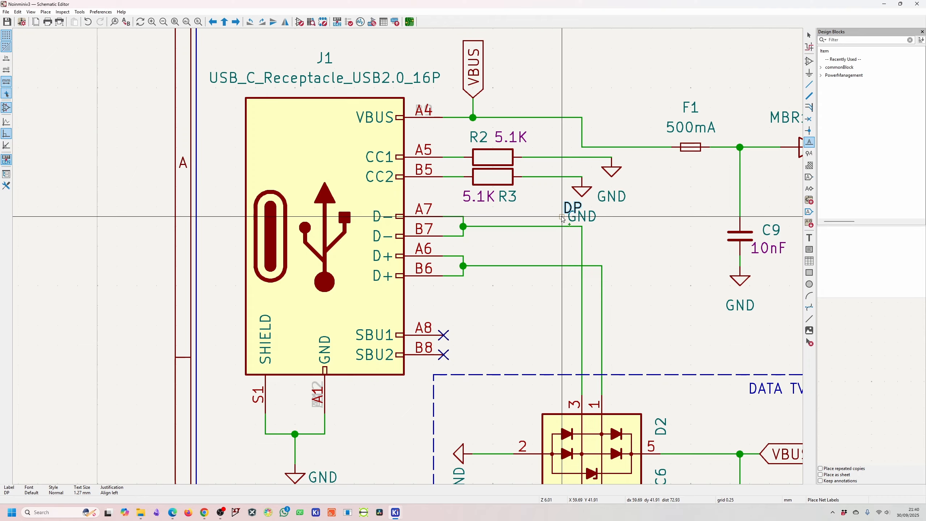
pyautogui.click(515, 266)
pyautogui.press('Escape')
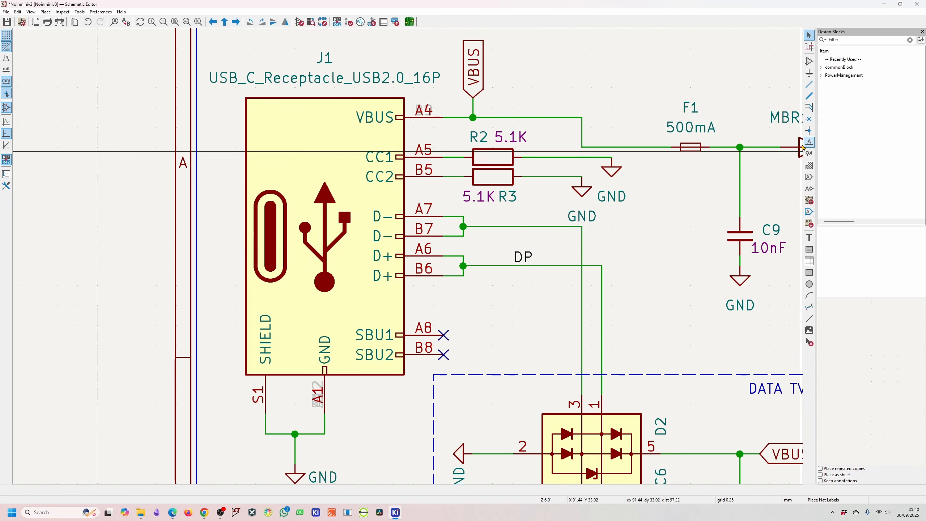
# - Add a net label named DN to the D- line of J1, directly above the DP label
pyautogui.click(549, 221)
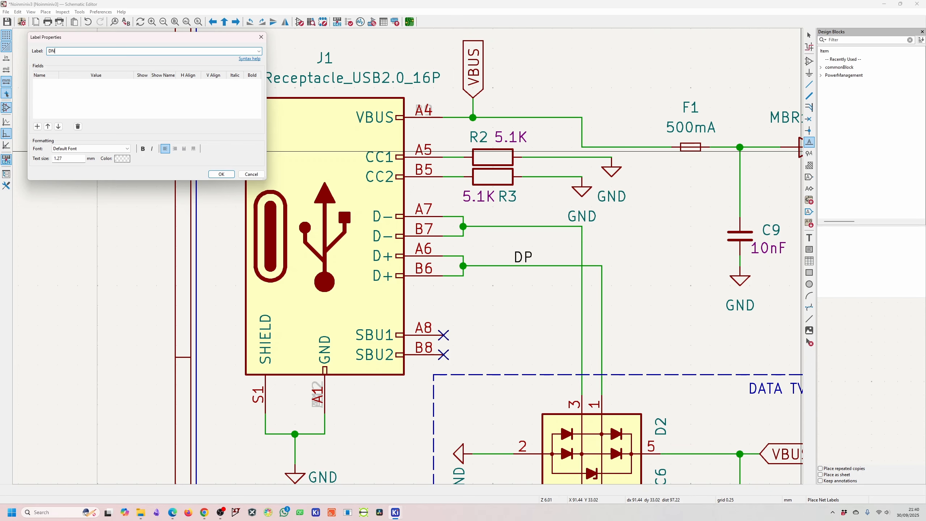
pyautogui.write('DN')
pyautogui.press('Return')
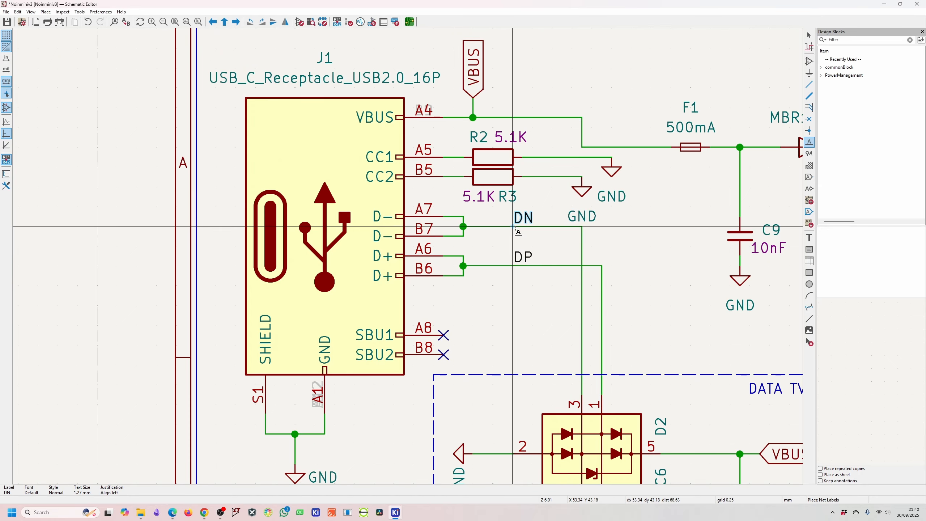
pyautogui.click(525, 223)
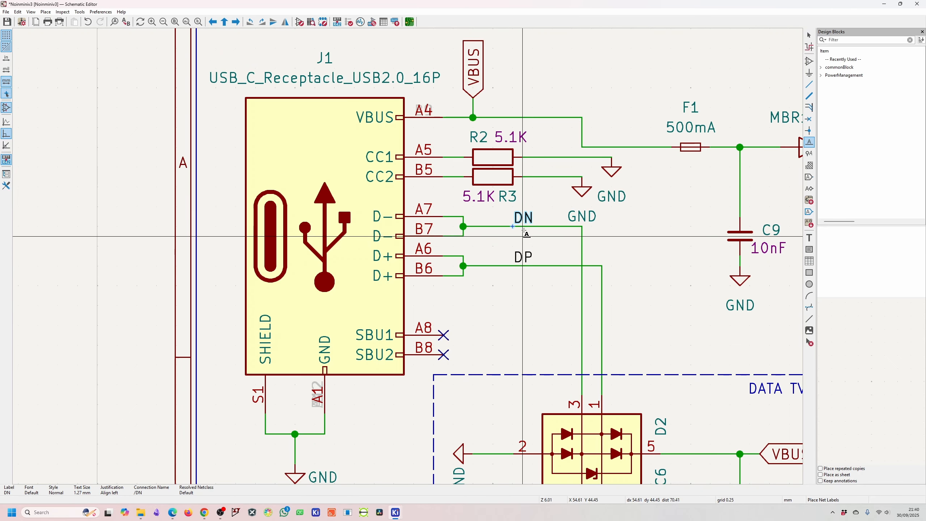
pyautogui.press('Escape')
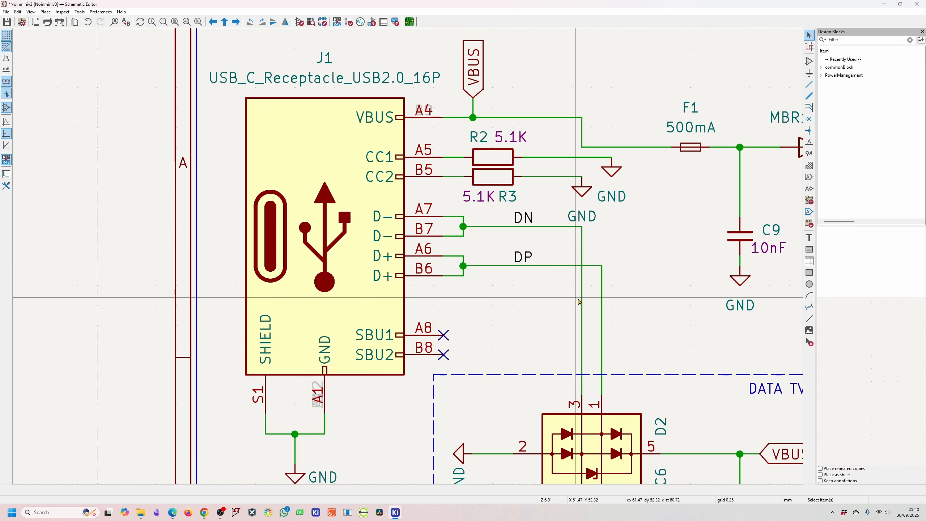
pyautogui.scroll(-2, 617, 314)
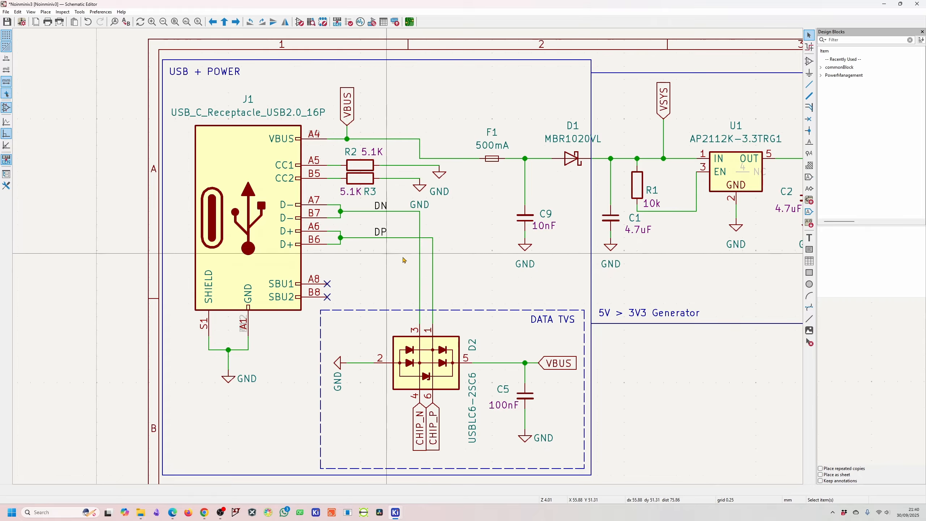
pyautogui.scroll(-1, 519, 277)
pyautogui.scroll(3, 742, 437)
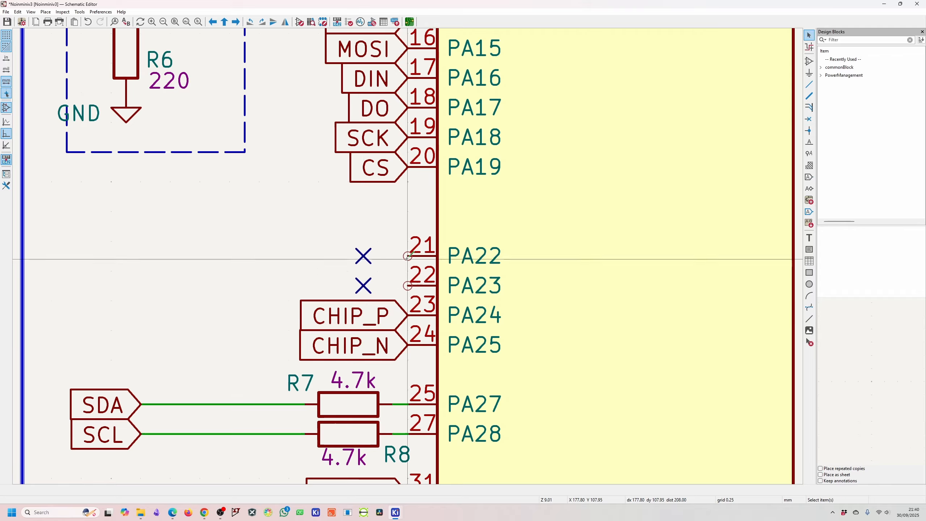
pyautogui.scroll(-4, 414, 259)
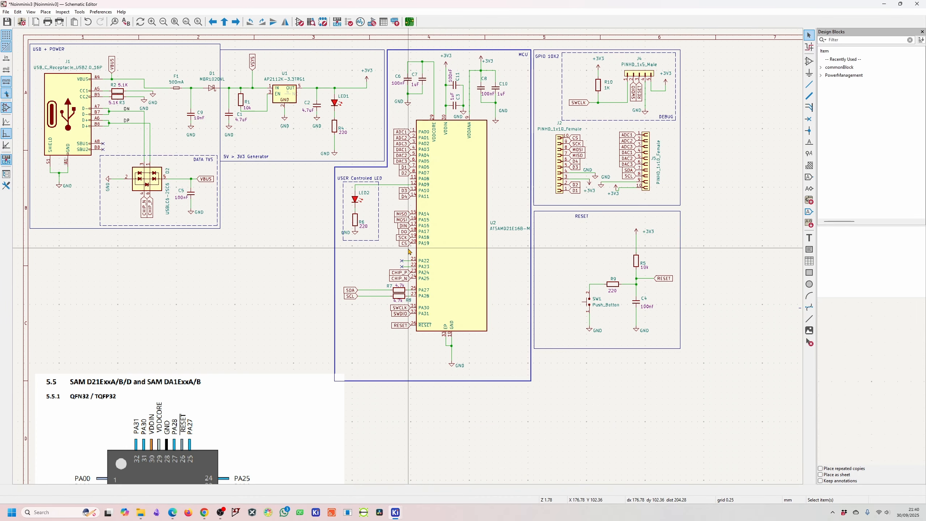
# - Copy an existing no-connect flag onto the unused PA08 pin (pin 11) of U2
pyautogui.scroll(3, 411, 264)
pyautogui.keyDown('shift'); pyautogui.scroll(3, 418, 263); pyautogui.keyUp('shift')
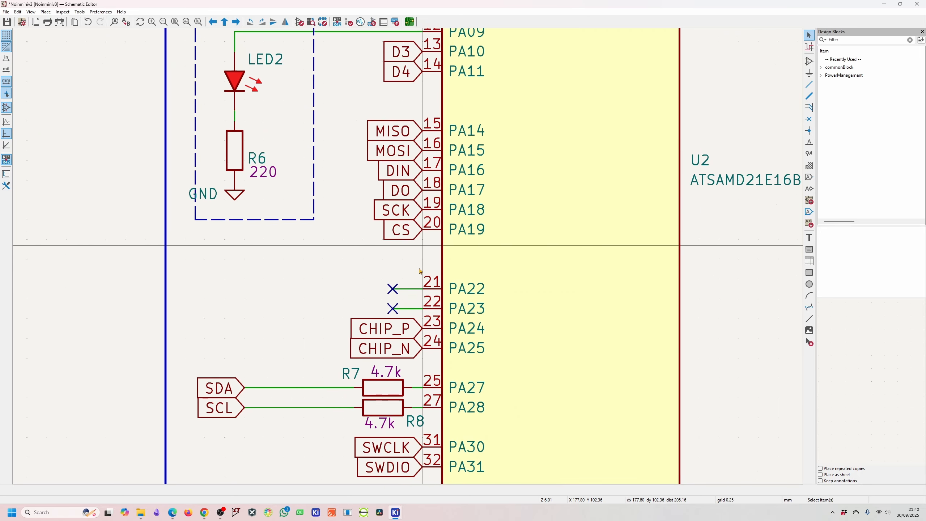
pyautogui.hotkey('ctrl', 'c')
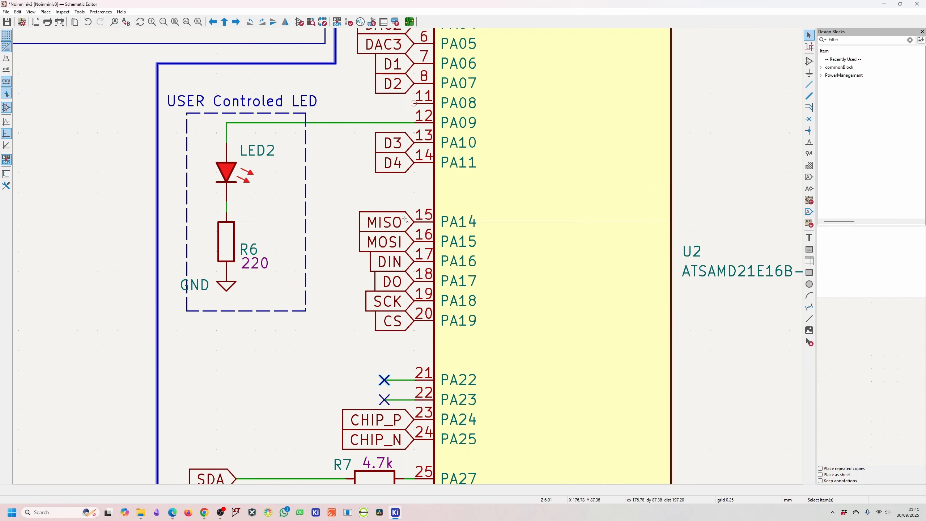
pyautogui.hotkey('ctrl', 'v')
pyautogui.click(387, 102)
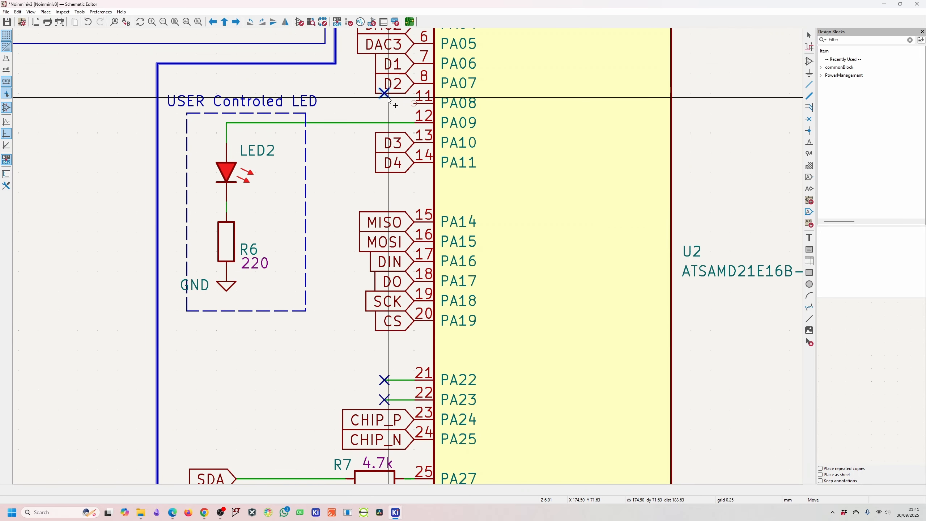
# - Check U2's pins, including its EP and GND pins, against the QFN32/TQFP32 pinout image below the schematic
pyautogui.scroll(-5, 437, 189)
pyautogui.keyDown('shift'); pyautogui.scroll(-5, 409, 259); pyautogui.keyUp('shift')
pyautogui.keyDown('ctrl'); pyautogui.hscroll(-5, 402, 292); pyautogui.keyUp('ctrl')
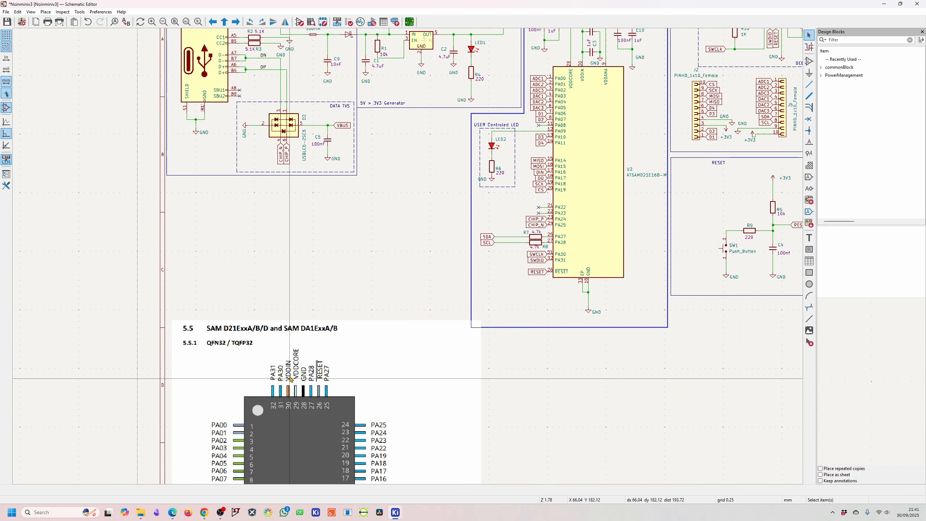
pyautogui.keyDown('shift'); pyautogui.scroll(-1, 347, 316); pyautogui.keyUp('shift')
pyautogui.keyDown('ctrl'); pyautogui.hscroll(1, 347, 317); pyautogui.keyUp('ctrl')
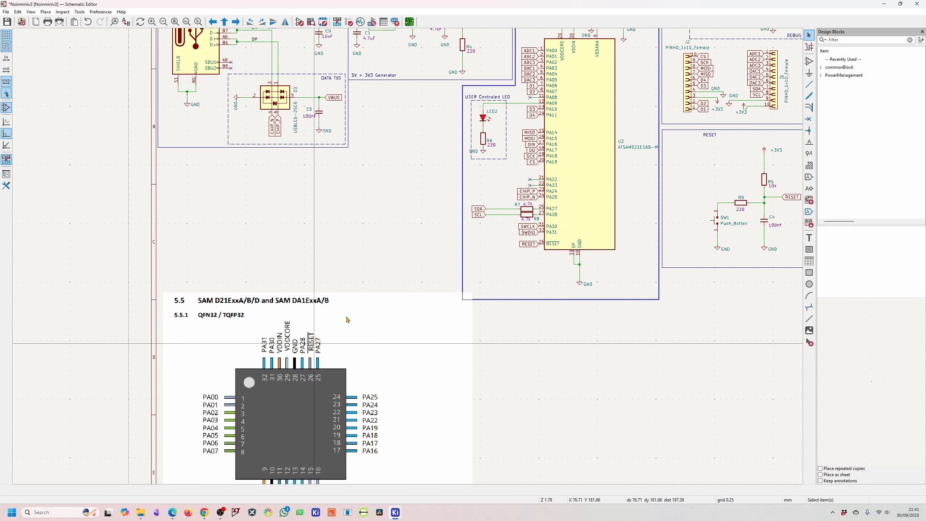
pyautogui.keyDown('shift'); pyautogui.scroll(3, 474, 317); pyautogui.keyUp('shift')
pyautogui.moveTo(587, 336); pyautogui.dragTo(588, 321, button='middle')
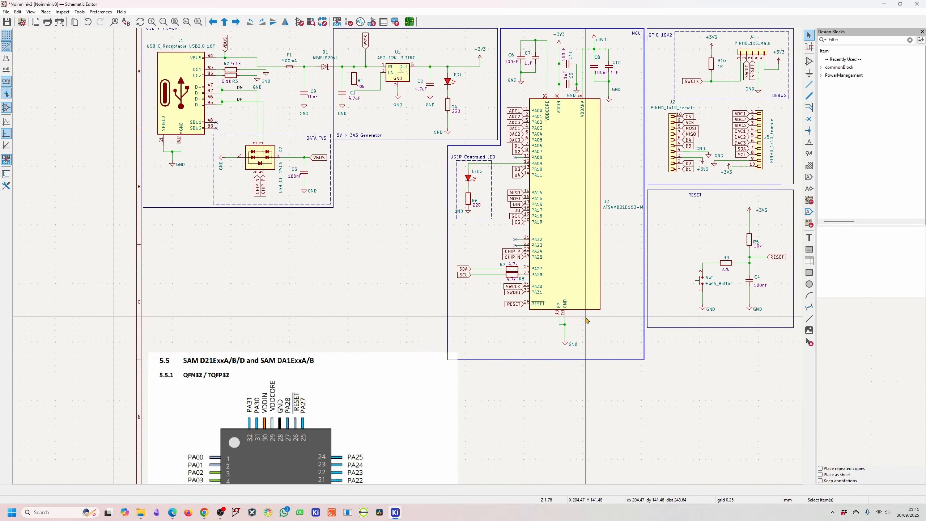
pyautogui.moveTo(368, 436); pyautogui.dragTo(379, 343, button='middle')
pyautogui.moveTo(580, 326); pyautogui.dragTo(589, 291, button='middle')
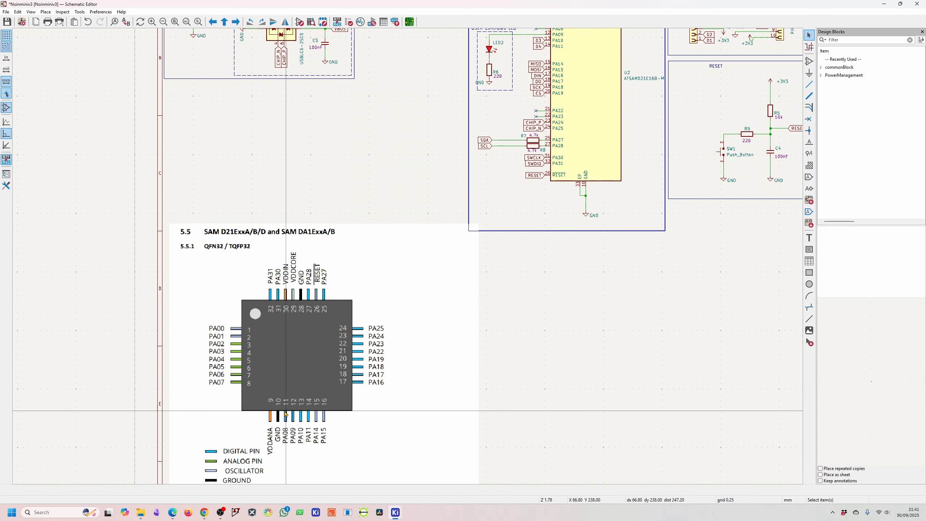
pyautogui.moveTo(568, 189); pyautogui.dragTo(543, 408, button='middle')
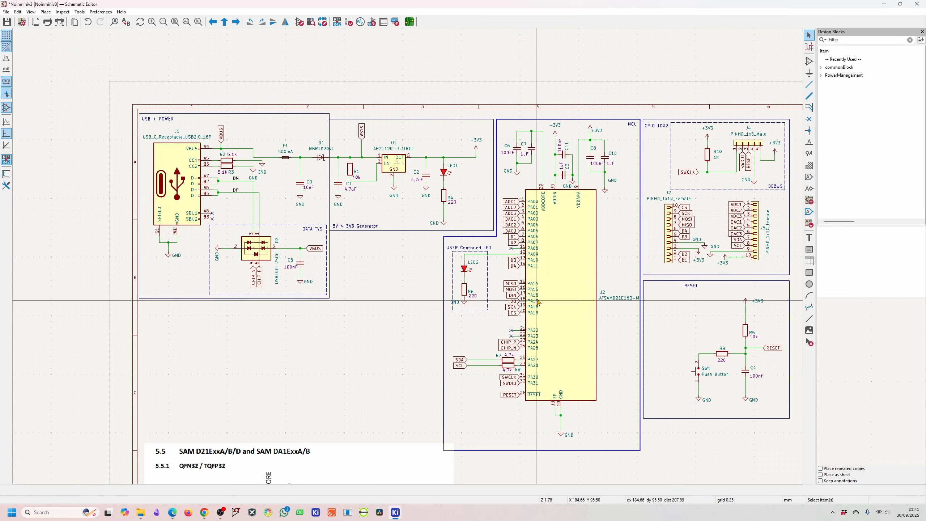
pyautogui.scroll(5, 560, 405)
pyautogui.scroll(5, 388, 288)
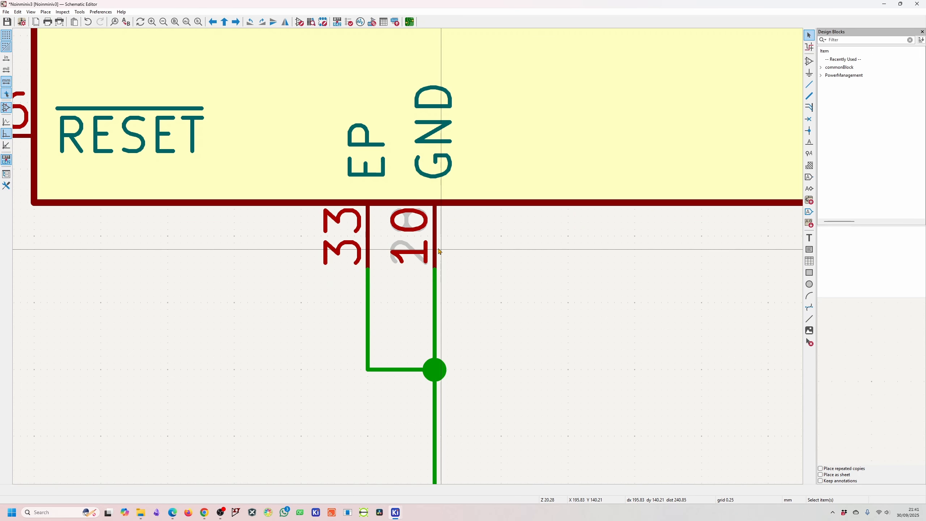
pyautogui.scroll(-5, 439, 251)
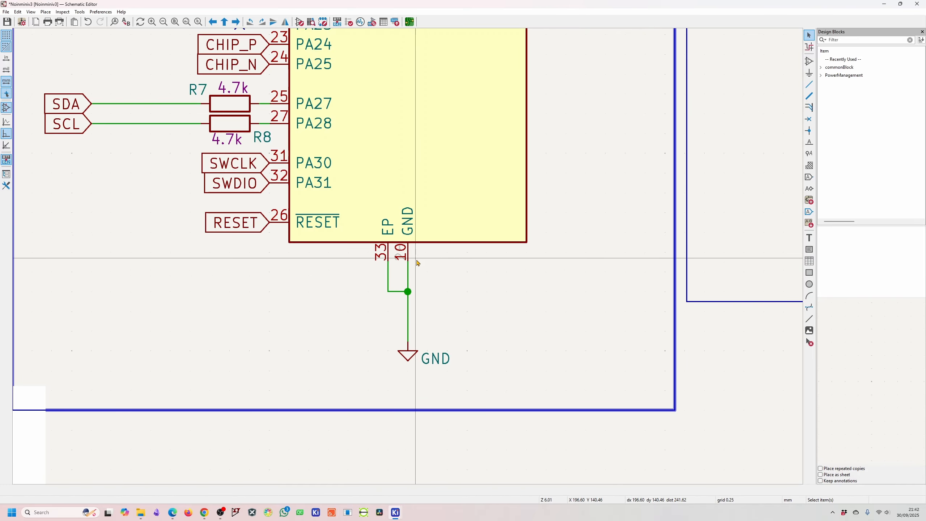
pyautogui.scroll(-3, 408, 264)
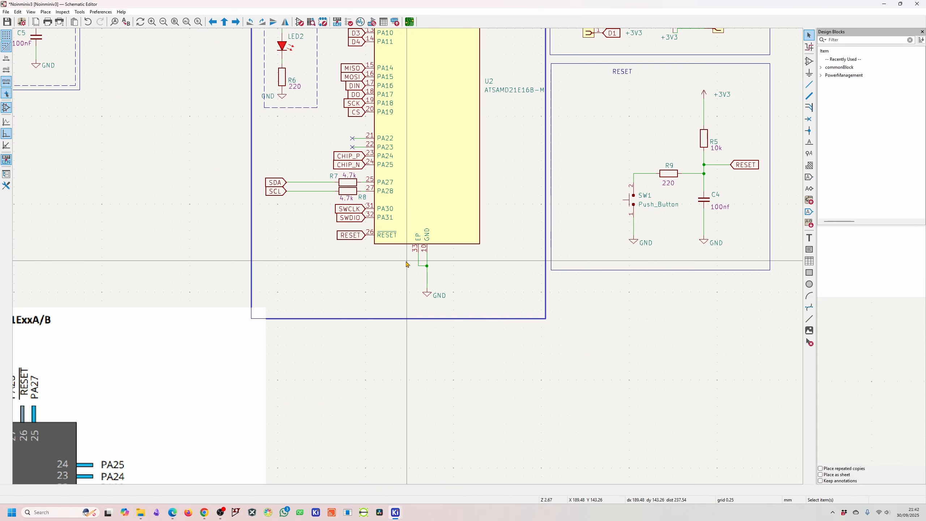
# - Move the GPIO 10X2 and RESET blocks together to the right to make room beside the MCU block
pyautogui.scroll(-2, 408, 264)
pyautogui.moveTo(392, 177); pyautogui.dragTo(568, 484)
pyautogui.scroll(-2, 427, 174)
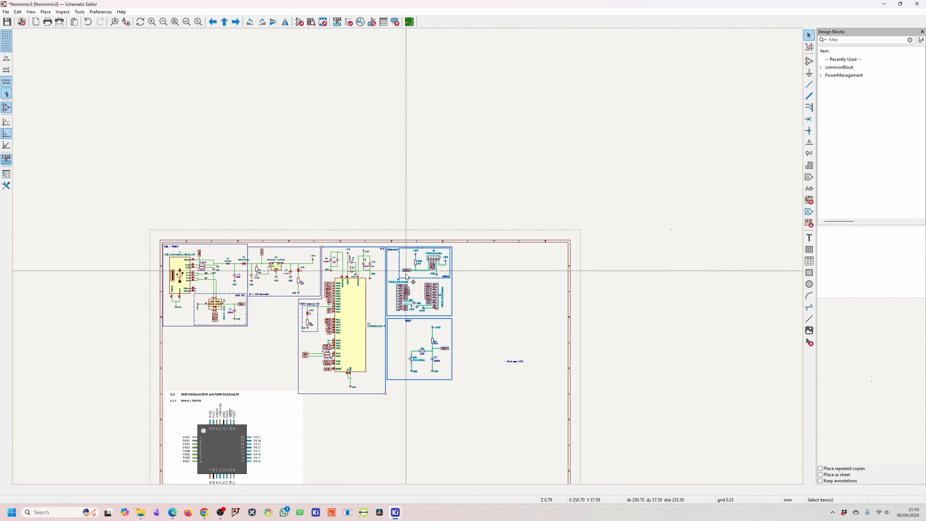
pyautogui.scroll(1, 407, 271)
pyautogui.click(389, 229)
# - Shift the MCU circuitry together with its user LED block to the right, into the freed space
pyautogui.moveTo(379, 212); pyautogui.dragTo(512, 430)
pyautogui.moveTo(394, 218); pyautogui.dragTo(493, 243)
pyautogui.scroll(1, 332, 231)
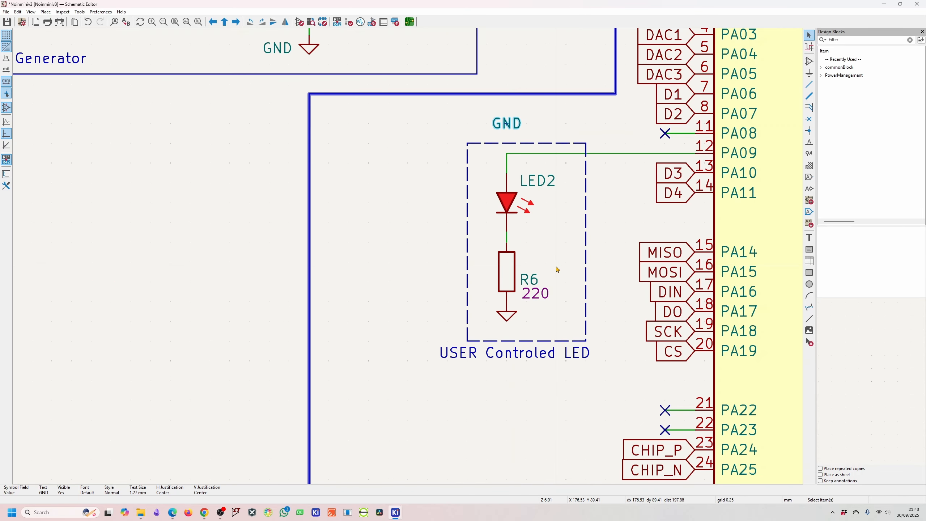
pyautogui.scroll(-5, 557, 269)
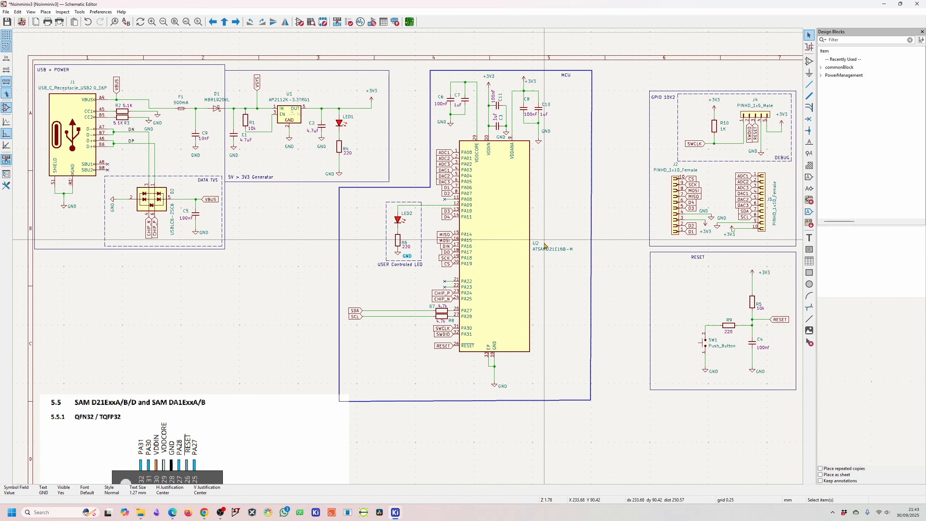
# - Delete the upper vertical segment of the MCU frame's notch and move capacitors C6 and C7 left and down, beside U2's VDDCORE pin
pyautogui.click(430, 163)
pyautogui.press('Delete')
pyautogui.scroll(3, 424, 122)
pyautogui.moveTo(405, 270); pyautogui.dragTo(514, 161)
pyautogui.moveTo(494, 252); pyautogui.dragTo(422, 321)
# - Shift the U2 circuitry farther right and delete two more border lines of the MCU frame
pyautogui.scroll(-4, 432, 290)
pyautogui.moveTo(430, 170); pyautogui.dragTo(584, 390)
pyautogui.moveTo(486, 193); pyautogui.dragTo(544, 194)
pyautogui.scroll(3, 370, 159)
pyautogui.click(374, 178)
pyautogui.keyDown('shift'); pyautogui.click(447, 260); pyautogui.keyUp('shift')
pyautogui.press('Delete')
# - Move the whole MCU group, including the user LED block and the SDA and SCL labels, farther right
pyautogui.scroll(-3, 378, 218)
pyautogui.moveTo(443, 197); pyautogui.dragTo(280, 425)
pyautogui.moveTo(344, 317); pyautogui.dragTo(397, 325)
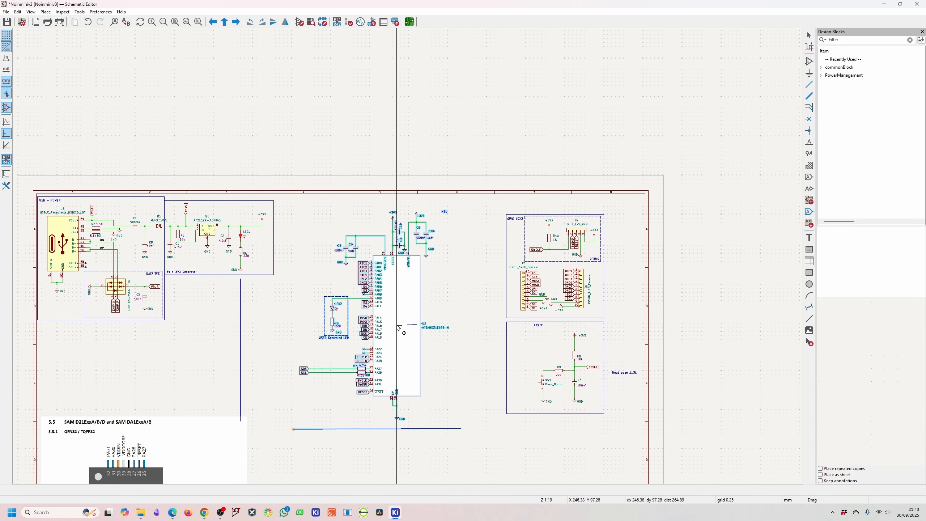
# - Move the VDDANA capacitors C8 and C10 with their power symbols right and down, away from the VDDIN capacitors
pyautogui.scroll(5, 401, 229)
pyautogui.moveTo(452, 232); pyautogui.dragTo(511, 306)
pyautogui.click(573, 285)
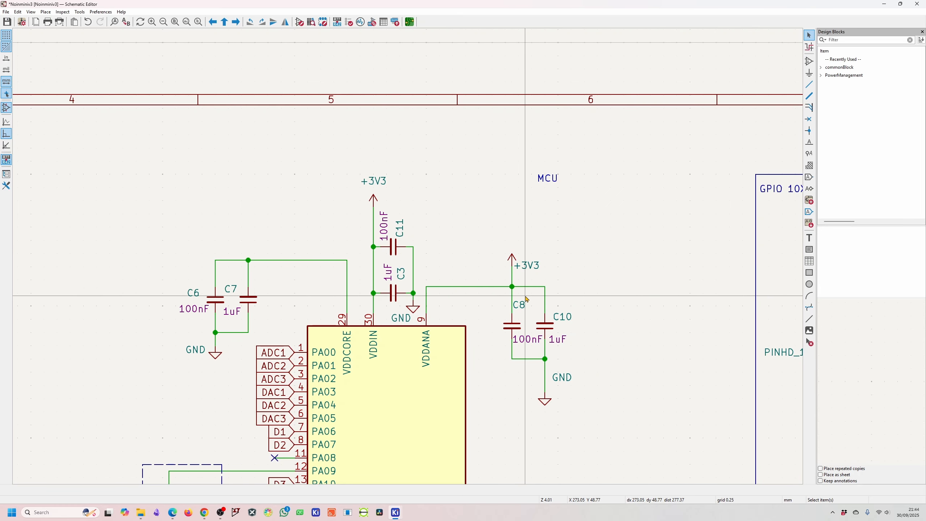
# - Rewire the +3V3 symbol above C8 straight down to the VDDANA wire
pyautogui.scroll(5, 508, 287)
pyautogui.click(421, 274)
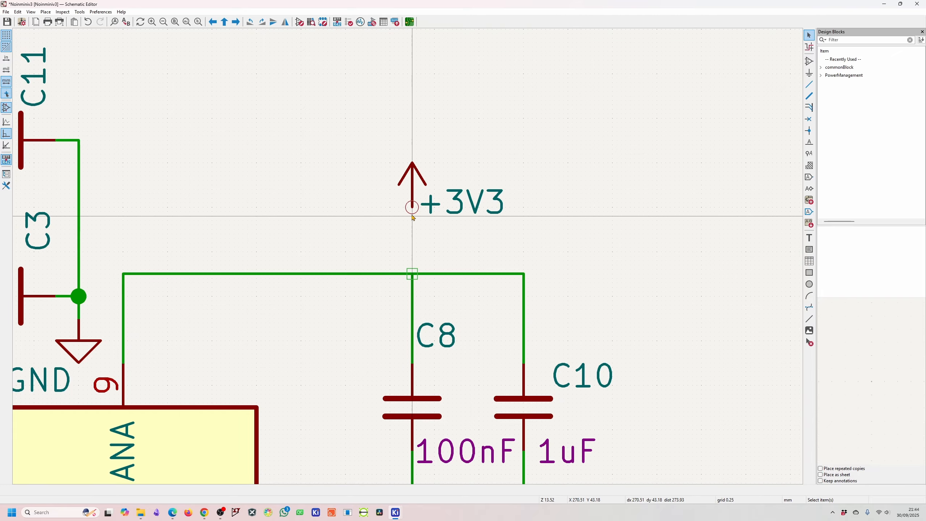
pyautogui.click(417, 283)
pyautogui.press('Escape')
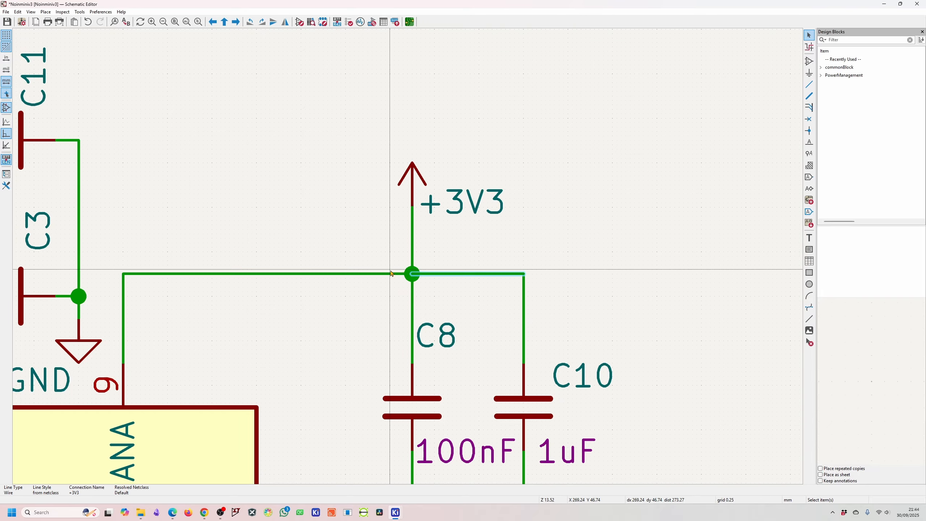
# - Replace C10's upper wire with one that joins the +3V3 stem just above the C8 junction
pyautogui.press('Delete')
pyautogui.click(522, 273)
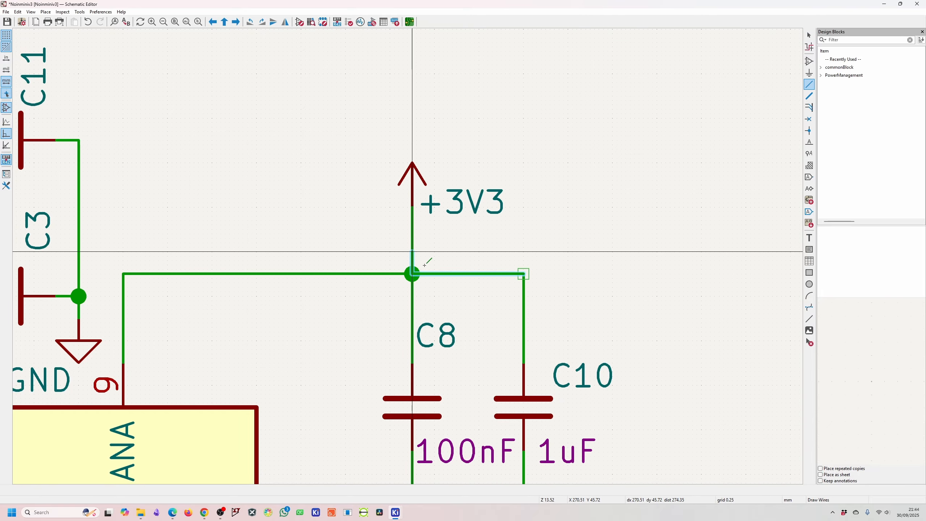
pyautogui.press('Escape')
pyautogui.click(524, 273)
pyautogui.click(422, 262)
pyautogui.press('Escape')
pyautogui.scroll(-3, 419, 255)
pyautogui.scroll(1, 278, 150)
pyautogui.moveTo(470, 306); pyautogui.dragTo(370, 219)
pyautogui.moveTo(411, 259); pyautogui.dragTo(420, 221)
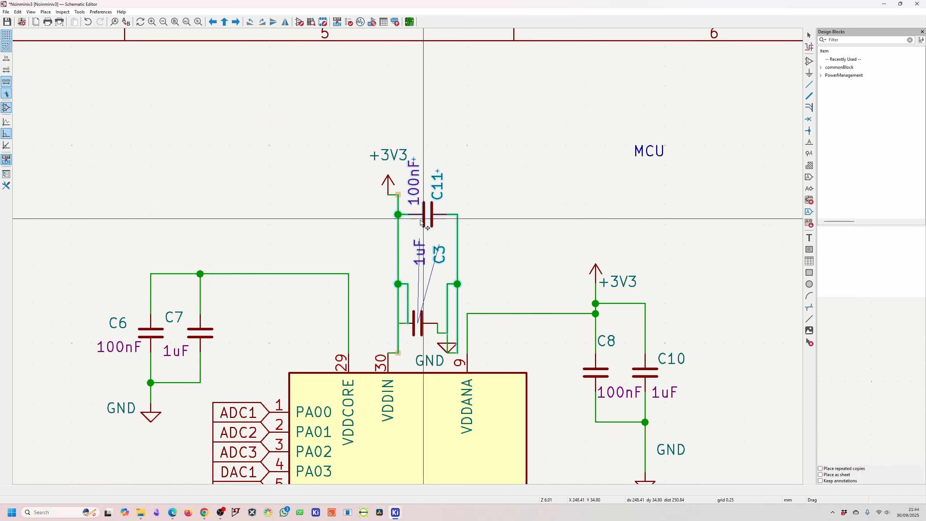
pyautogui.press('Escape')
# - Delete the wires around C11 and C3, then set both capacitors upright side by side to the right of the VDDIN pin
pyautogui.click(447, 275)
pyautogui.press('Delete')
pyautogui.click(388, 244)
pyautogui.press('Delete')
pyautogui.moveTo(415, 331); pyautogui.dragTo(409, 255)
pyautogui.moveTo(414, 258); pyautogui.dragTo(441, 249)
pyautogui.press('r')
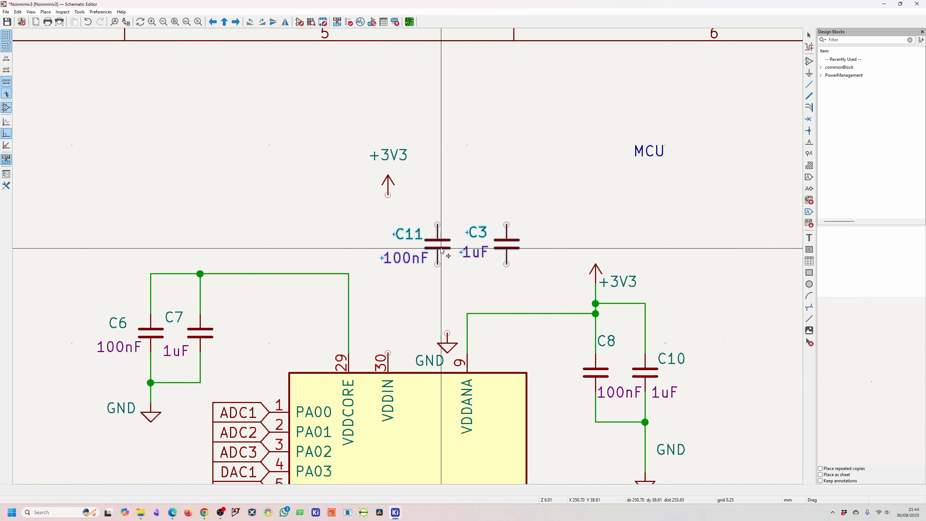
# - Wire the GND symbol directly beneath C11 and shift C11, C3 and the symbol up and to the right
pyautogui.moveTo(446, 345); pyautogui.dragTo(438, 307)
pyautogui.click(437, 264)
pyautogui.scroll(-2, 384, 240)
pyautogui.moveTo(403, 223); pyautogui.dragTo(478, 294)
pyautogui.moveTo(471, 252); pyautogui.dragTo(498, 226)
# - Raise the +3V3 symbol above U2 and wire it straight down to VDDIN pin 30
pyautogui.moveTo(387, 205); pyautogui.dragTo(387, 167)
pyautogui.click(387, 170)
pyautogui.click(386, 316)
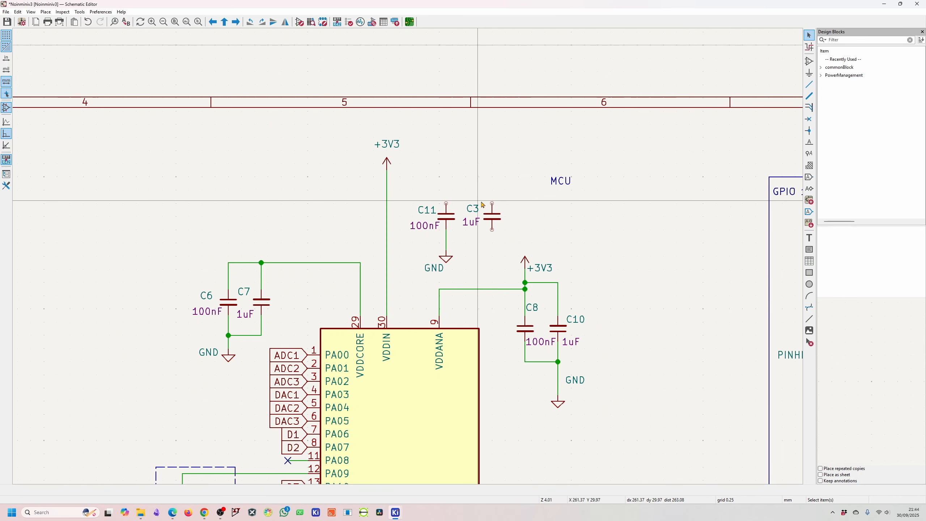
# - Wire the upper ends of C11 and C3 to the +3V3 line and their lower ends to the GND symbol moved beneath C3
pyautogui.click(446, 204)
pyautogui.click(387, 177)
pyautogui.click(492, 203)
pyautogui.click(446, 177)
pyautogui.moveTo(446, 254); pyautogui.dragTo(492, 248)
pyautogui.click(492, 229)
pyautogui.click(492, 243)
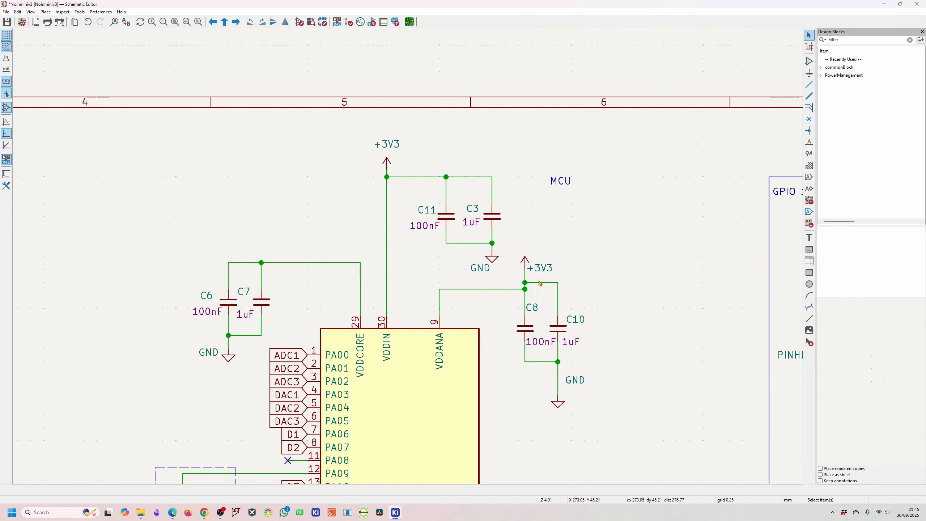
# - Add a net label named VDDCORE to the wire between C7 and U2 pin 29
pyautogui.scroll(2, 147, 308)
pyautogui.click(809, 142)
pyautogui.click(347, 251)
pyautogui.write('VDDCORE')
pyautogui.press('Return')
pyautogui.click(358, 241)
pyautogui.press('Escape')
pyautogui.scroll(-2, 384, 269)
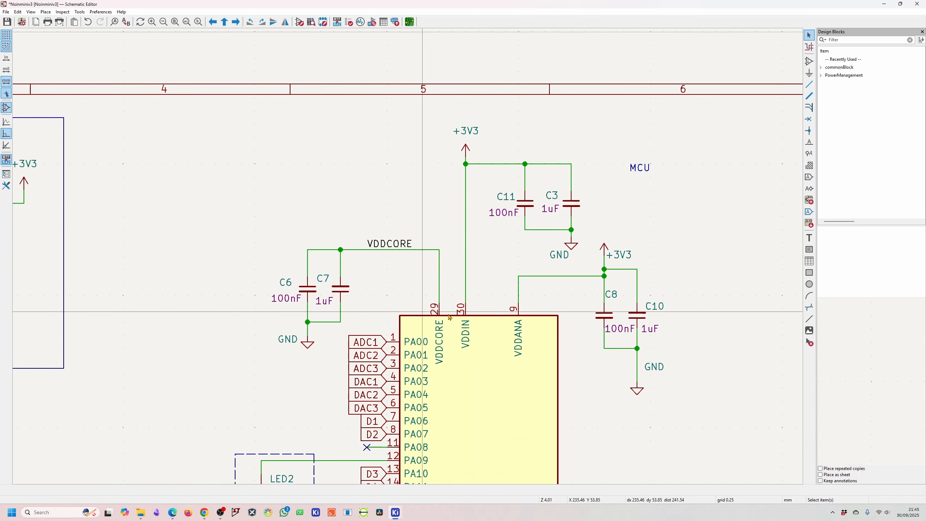
# - Move C10 and its GND symbol farther right of C8, and raise the GND symbol closer to the capacitor
pyautogui.moveTo(623, 249); pyautogui.dragTo(664, 395)
pyautogui.moveTo(642, 317); pyautogui.dragTo(668, 316)
pyautogui.click(707, 354)
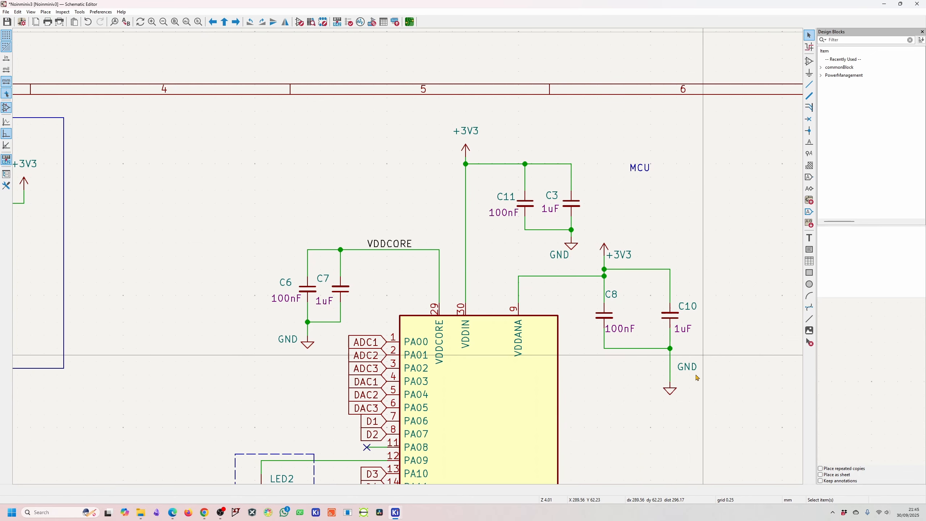
pyautogui.moveTo(670, 391); pyautogui.dragTo(670, 372)
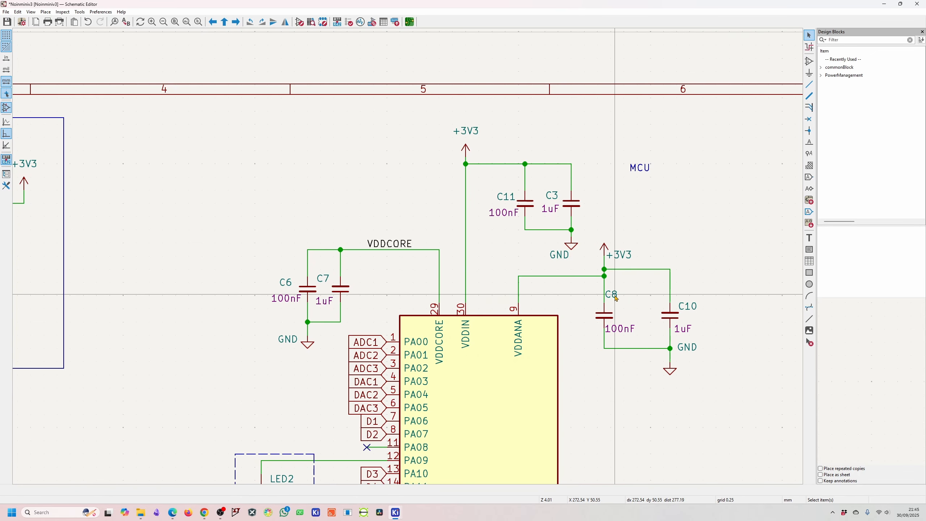
# - Delete the wires connecting resistors R7 and R8 to the SDA and SCL labels and to pins PA27 and PA28
pyautogui.scroll(-3, 652, 226)
pyautogui.scroll(-3, 410, 260)
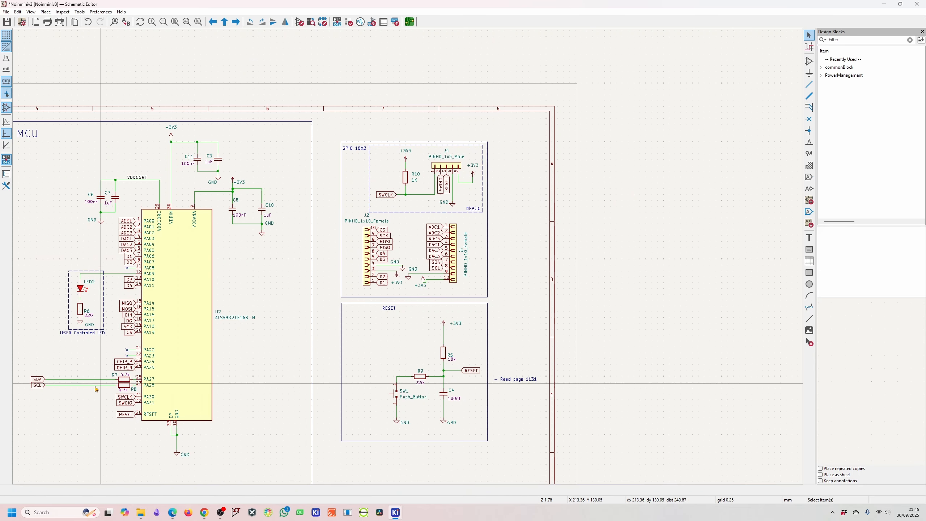
pyautogui.scroll(8, 84, 383)
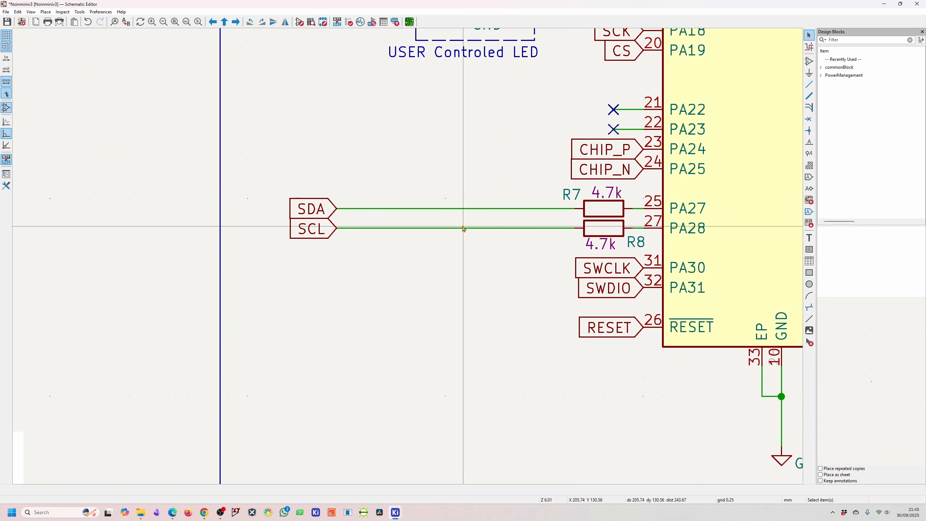
pyautogui.click(457, 209)
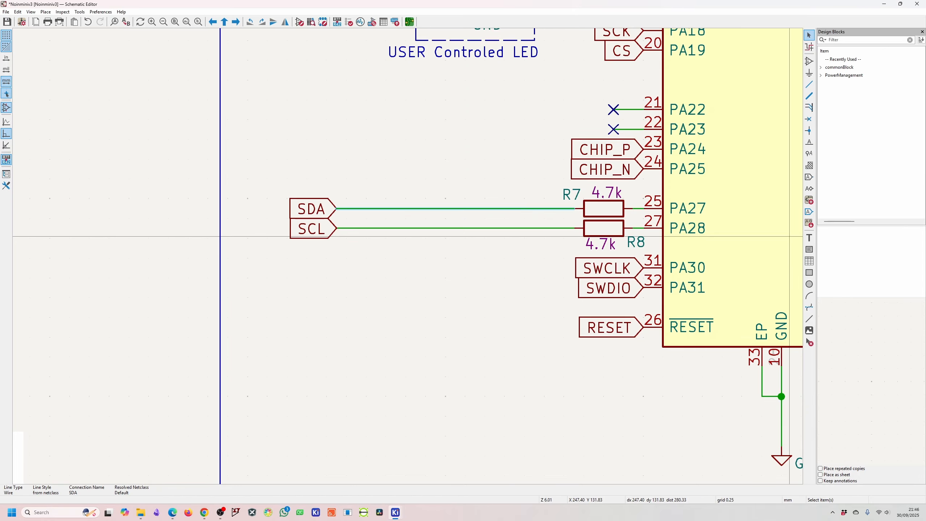
pyautogui.click(434, 228)
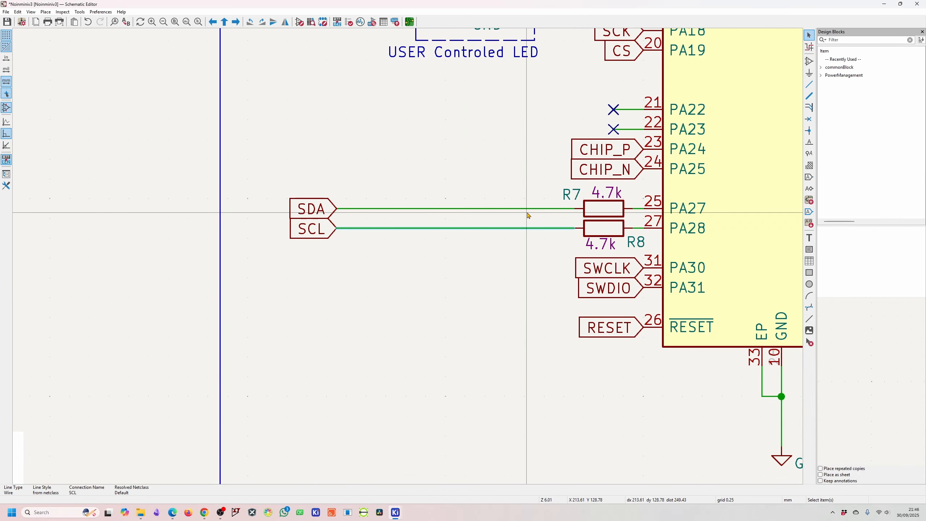
pyautogui.click(531, 208)
pyautogui.press('Delete')
pyautogui.click(531, 231)
pyautogui.press('Delete')
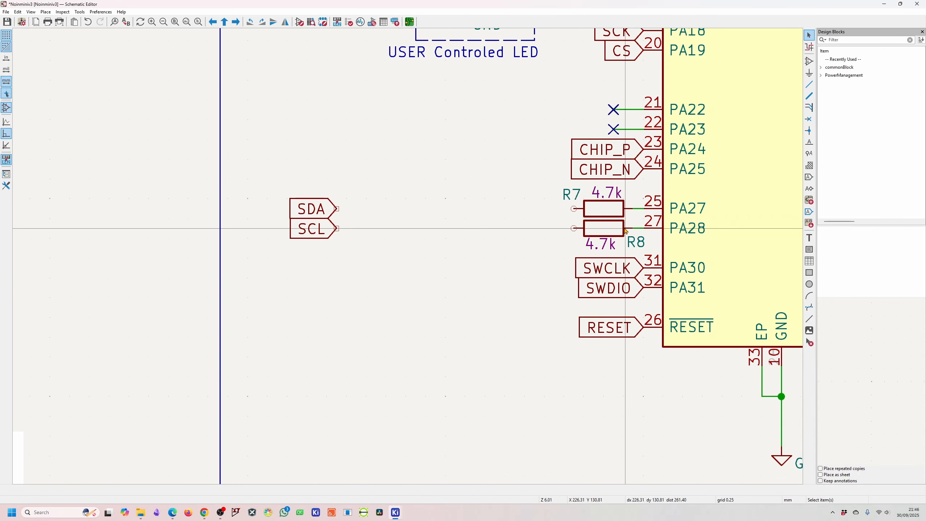
pyautogui.click(641, 226)
pyautogui.press('Delete')
pyautogui.click(641, 208)
pyautogui.press('Delete')
# - Move R7 and R8 above the SDA and SCL lines and turn them upright side by side
pyautogui.moveTo(612, 214); pyautogui.dragTo(420, 164)
pyautogui.press('r')
pyautogui.moveTo(603, 228); pyautogui.dragTo(451, 158)
pyautogui.press('r')
# - Turn R8's reference and 4.7k value texts horizontal and place them to the right of the resistor
pyautogui.click(543, 118)
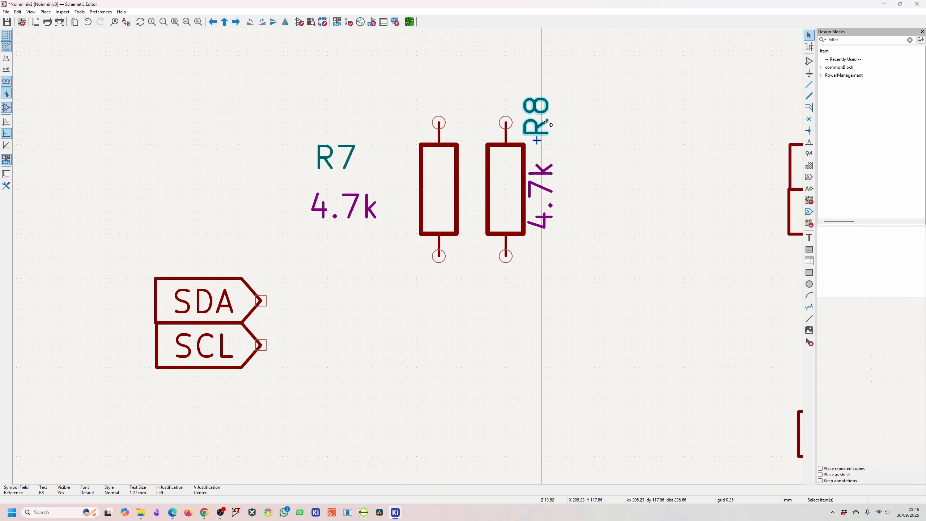
pyautogui.moveTo(543, 116); pyautogui.dragTo(564, 157)
pyautogui.press('r')
pyautogui.moveTo(551, 192)
pyautogui.mouseDown()
pyautogui.moveTo(606, 258)
pyautogui.moveTo(551, 204)
pyautogui.mouseUp()
pyautogui.press('r')
# - Wire the SDA label directly to PA27 and the SCL label directly to PA28
pyautogui.scroll(-2, 547, 259)
pyautogui.click(590, 273)
pyautogui.click(281, 274)
pyautogui.click(281, 294)
pyautogui.click(587, 293)
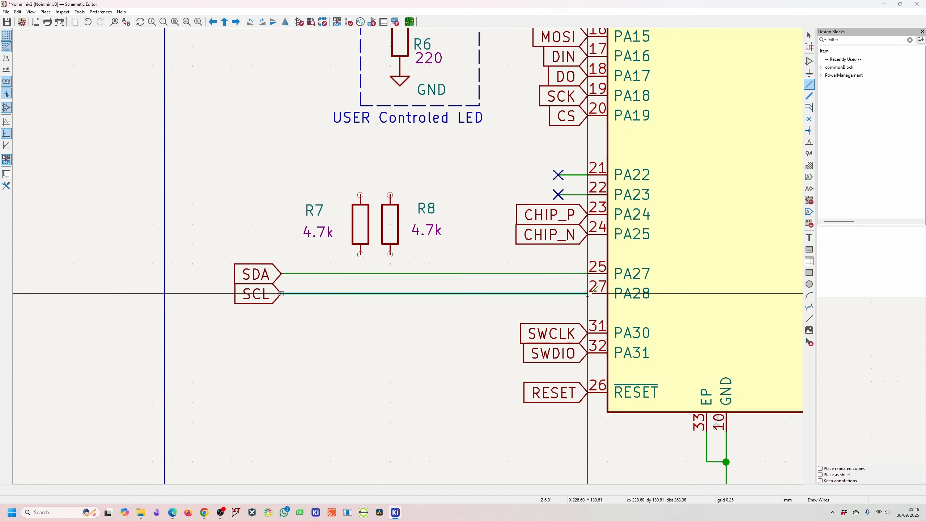
# - Connect R8's lower end to the SCL line and R7's lower end to the SDA line
pyautogui.click(390, 254)
pyautogui.click(390, 294)
pyautogui.click(361, 254)
pyautogui.click(360, 273)
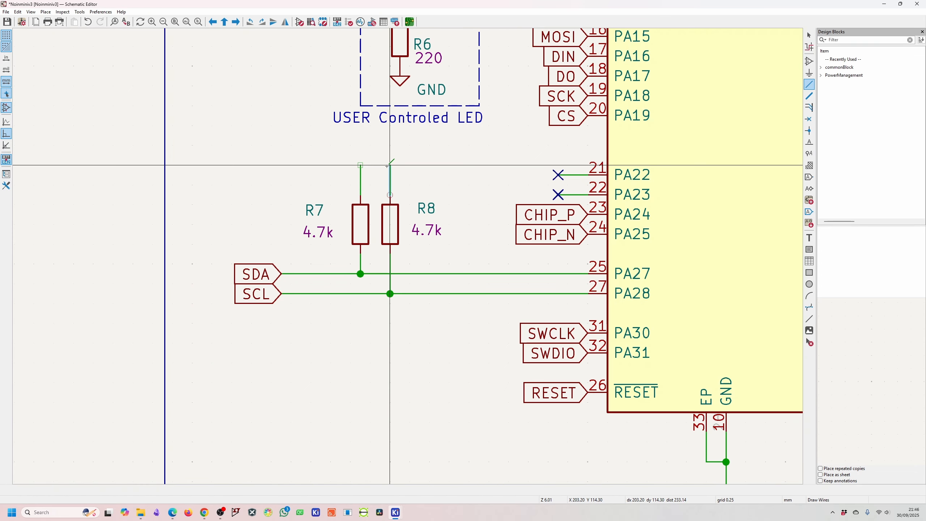
# - Place a copy of the +3V3 power symbol at the upper end of pull-up resistor R7
pyautogui.scroll(-1, 413, 181)
pyautogui.scroll(2, 420, 208)
pyautogui.hotkey('ctrl', 'v')
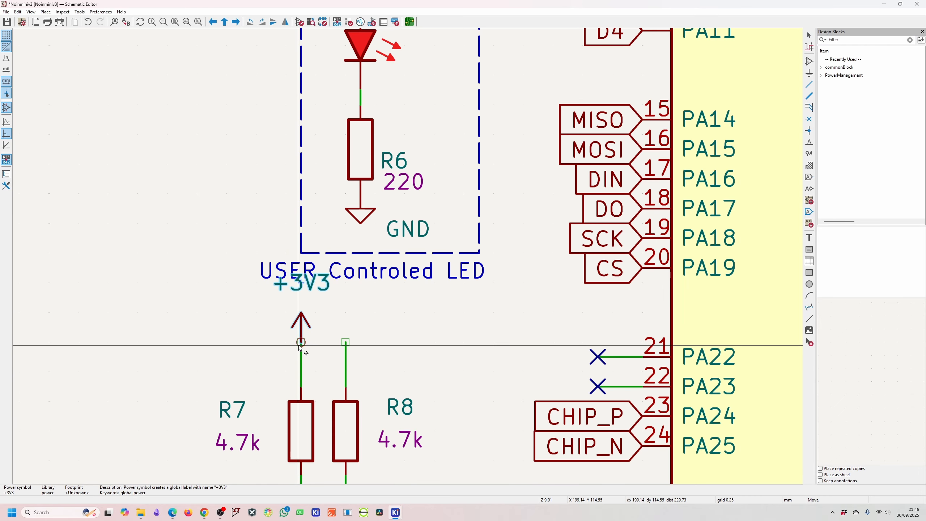
pyautogui.scroll(-2, 300, 346)
pyautogui.scroll(2, 300, 346)
pyautogui.click(301, 343)
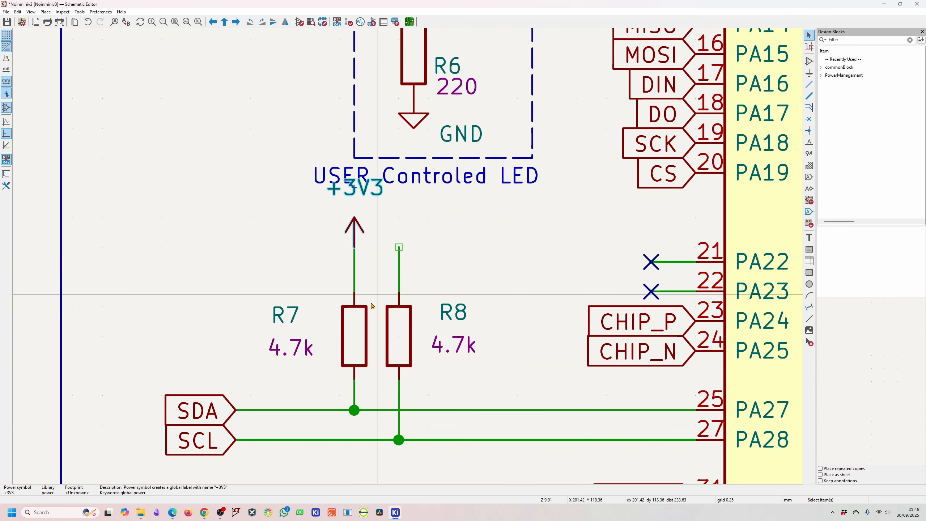
pyautogui.click(356, 215)
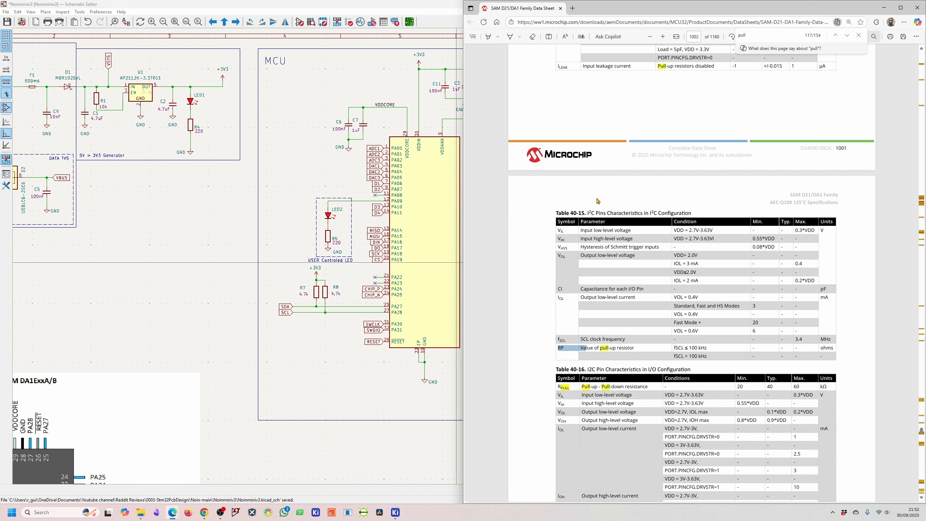
# - Return from the data sheet to the schematic, look over the MCU section and save the file
pyautogui.click(884, 7)
pyautogui.moveTo(333, 202); pyautogui.dragTo(357, 283, button='middle')
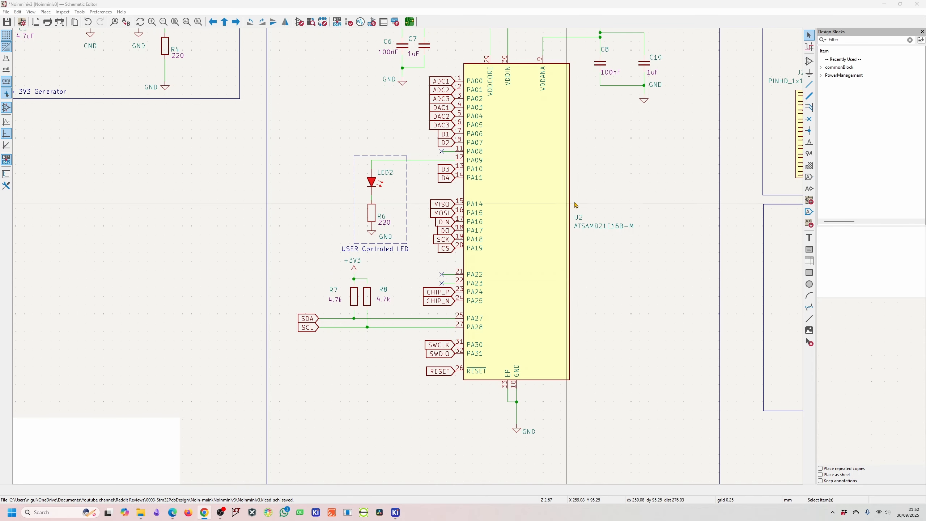
pyautogui.click(584, 227)
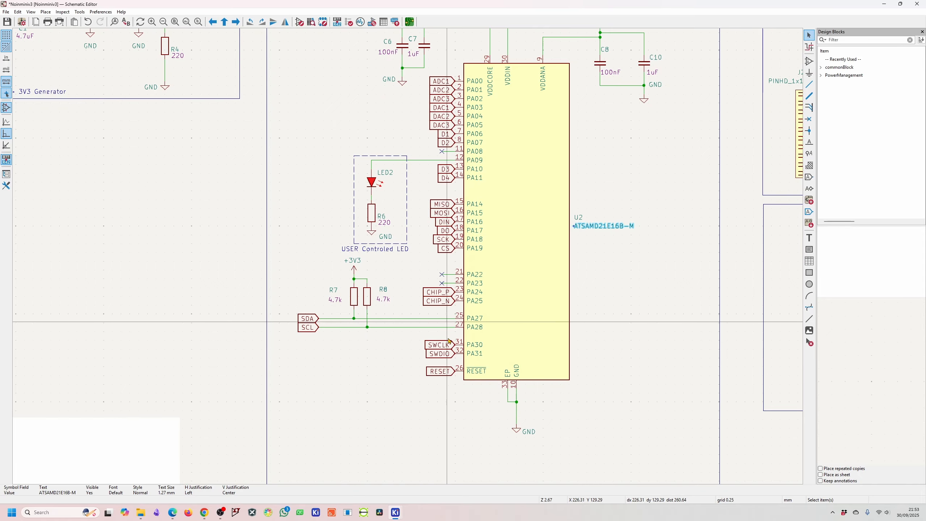
pyautogui.scroll(-3, 487, 399)
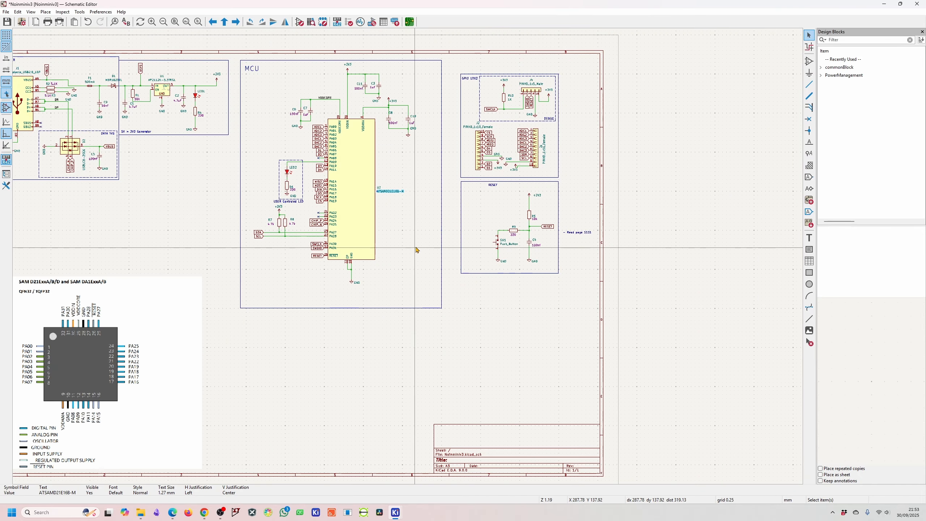
pyautogui.keyDown('shift'); pyautogui.scroll(1, 420, 241); pyautogui.keyUp('shift')
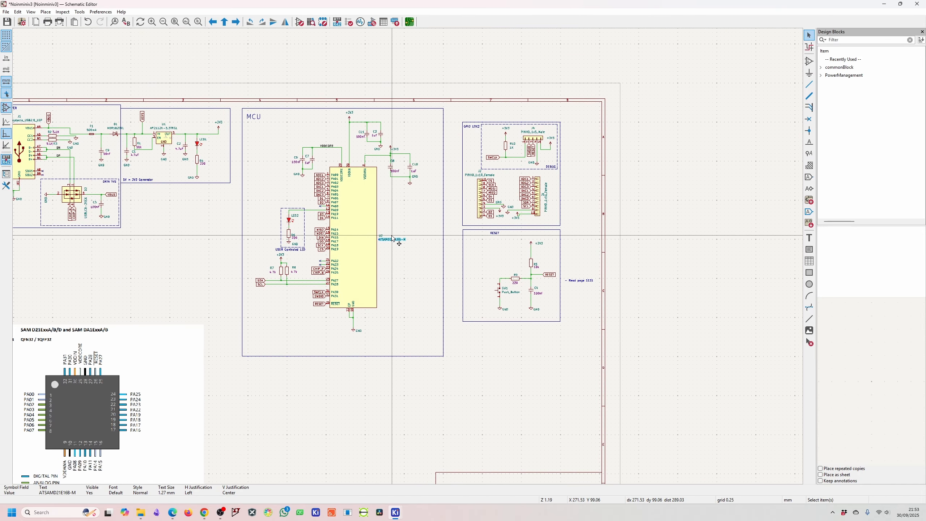
pyautogui.hotkey('ctrl', 's')
# - Update the PCB from the schematic and place the new C11 and R10 footprints just to the right of the board
pyautogui.scroll(2, 432, 238)
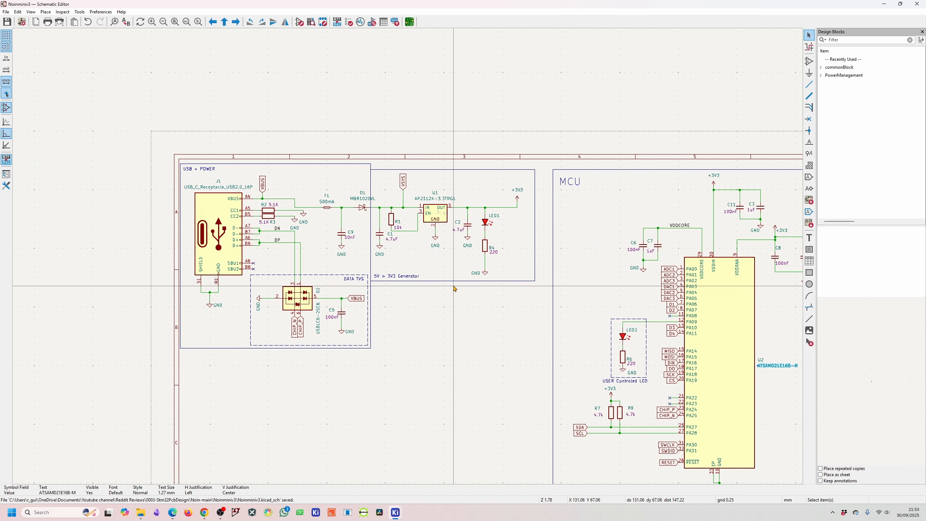
pyautogui.hscroll(5, 454, 287)
pyautogui.scroll(-3, 520, 288)
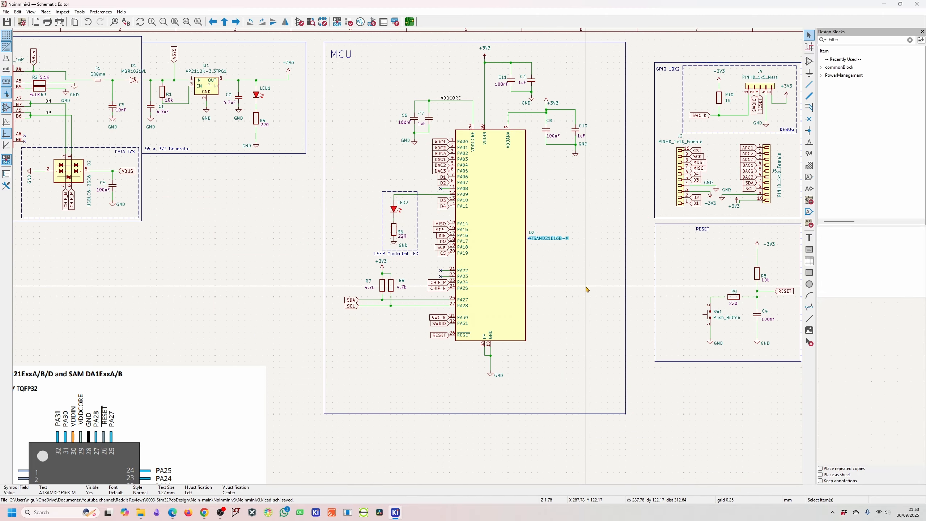
pyautogui.click(410, 24)
pyautogui.click(319, 22)
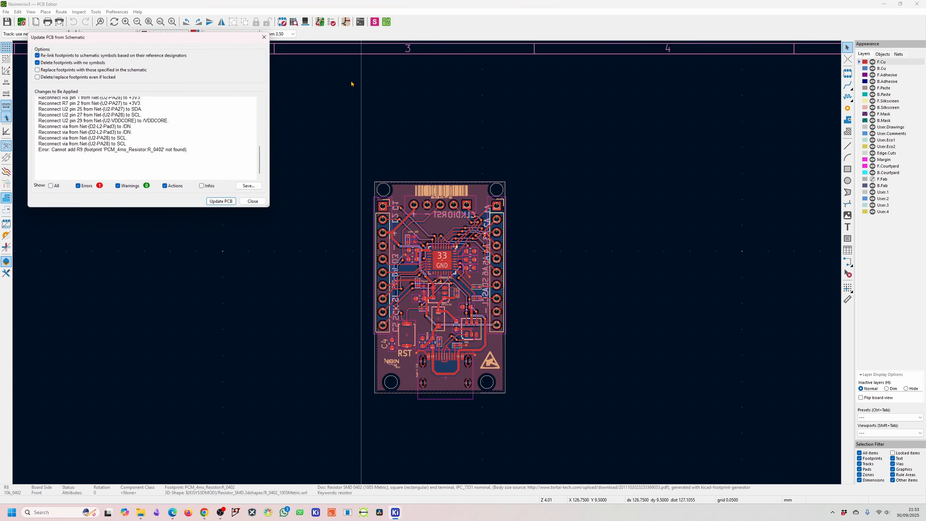
pyautogui.click(221, 201)
pyautogui.click(252, 201)
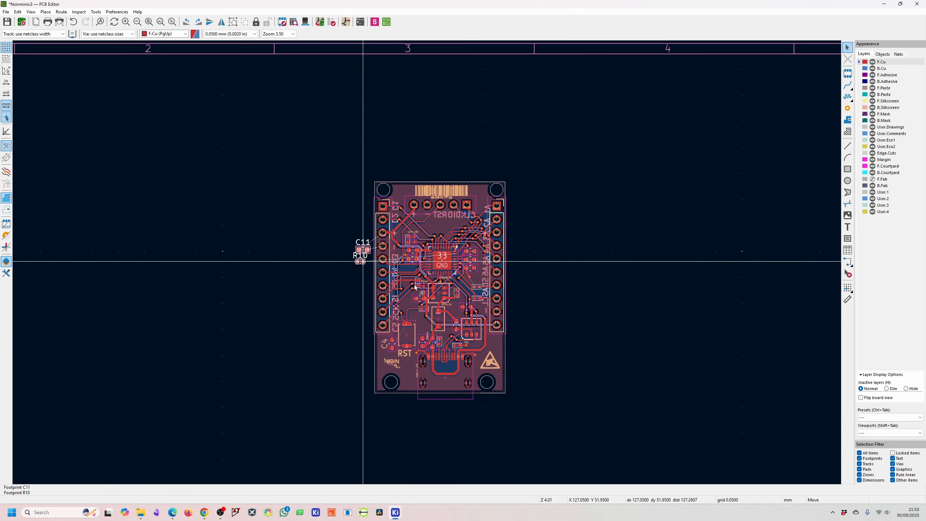
pyautogui.click(538, 289)
pyautogui.scroll(3, 538, 289)
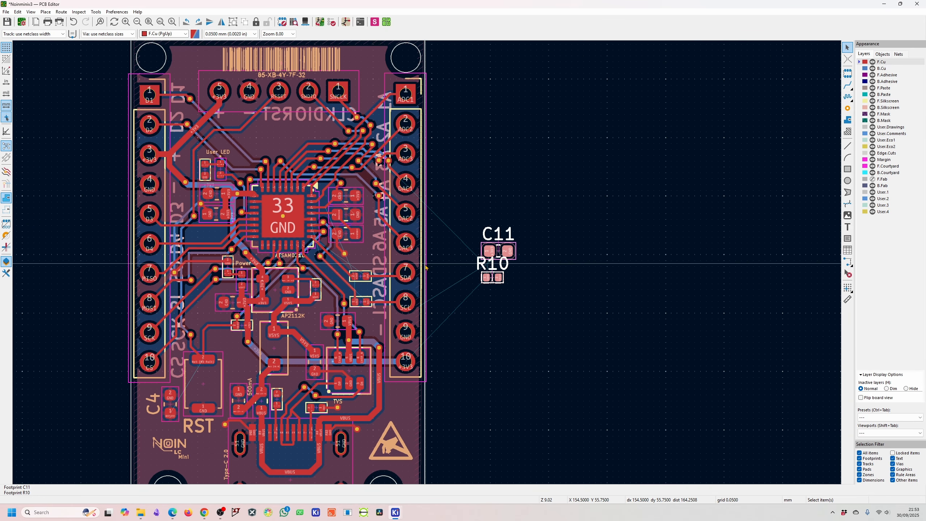
# - Delete the tracks linking R7 and R8 to the SDA and SCL header pins
pyautogui.scroll(3, 353, 283)
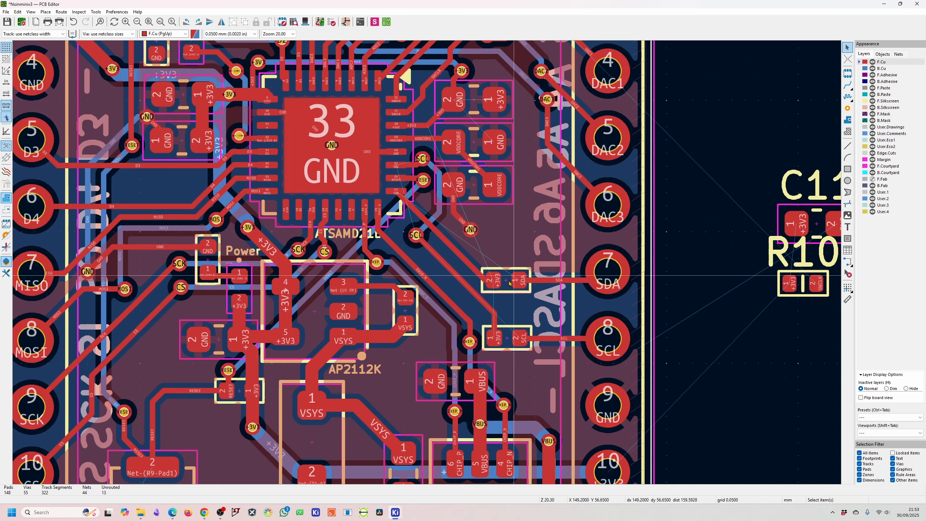
pyautogui.scroll(3, 510, 283)
pyautogui.click(481, 273)
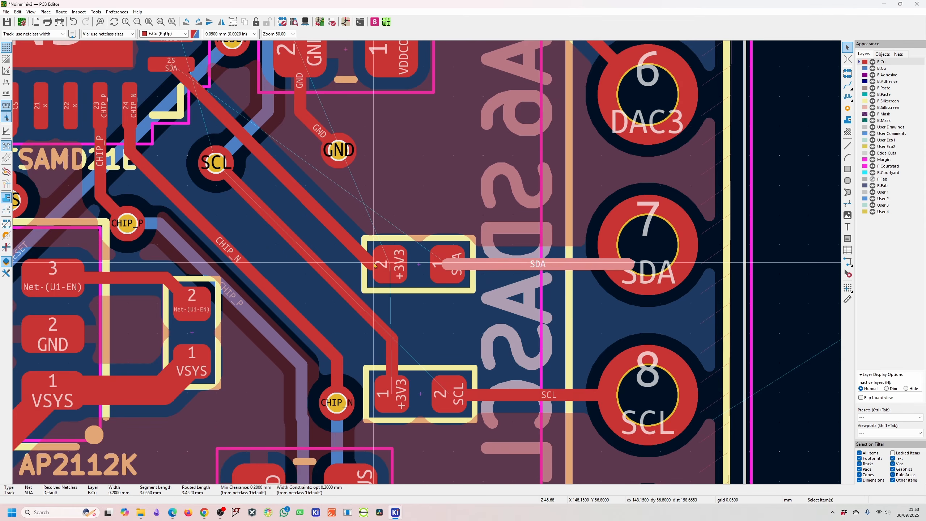
pyautogui.press('Delete')
pyautogui.press('Delete')
# - Delete the tracks running from the MCU into the +3V3 pads of R7 and R8
pyautogui.click(395, 354)
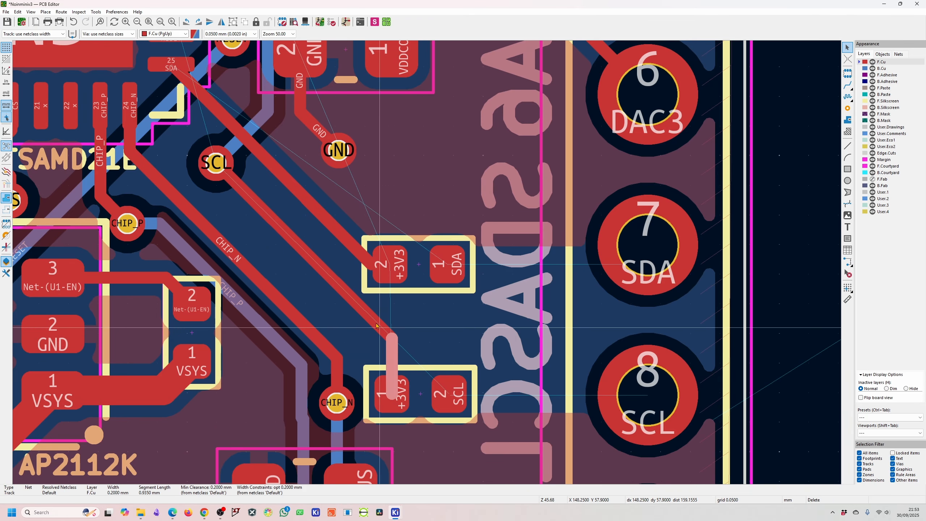
pyautogui.press('Delete')
pyautogui.click(379, 325)
pyautogui.press('Delete')
pyautogui.click(344, 242)
pyautogui.press('Delete')
pyautogui.scroll(-4, 447, 257)
pyautogui.scroll(6, 439, 258)
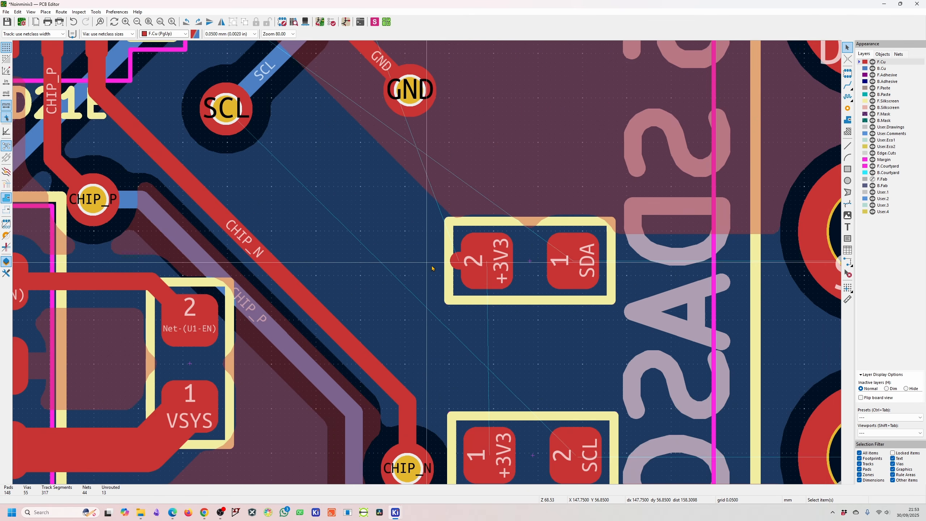
pyautogui.click(454, 263)
pyautogui.press('Delete')
pyautogui.scroll(-3, 483, 435)
pyautogui.scroll(-3, 441, 224)
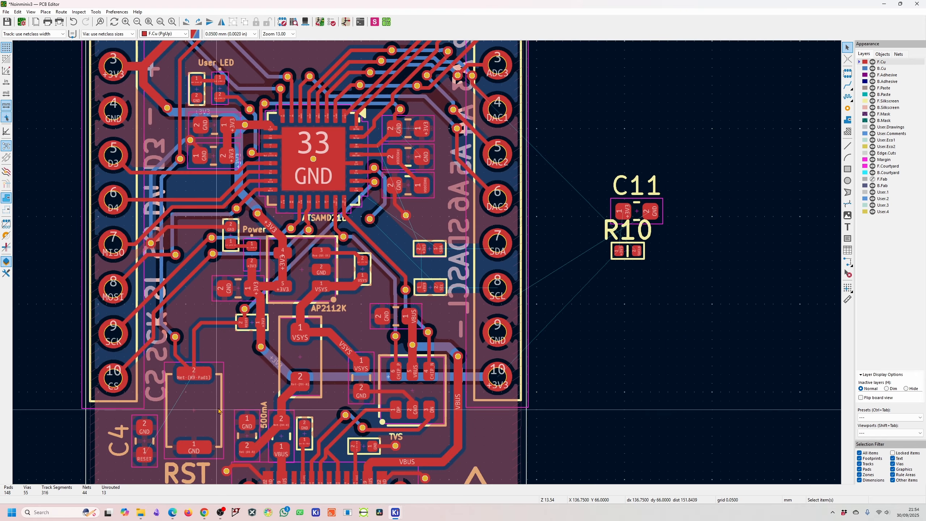
# - Check capacitor C4 beside the reset button and undo the last track deletions at R7 and R8
pyautogui.click(151, 433)
pyautogui.scroll(-1, 160, 433)
pyautogui.scroll(1, 427, 262)
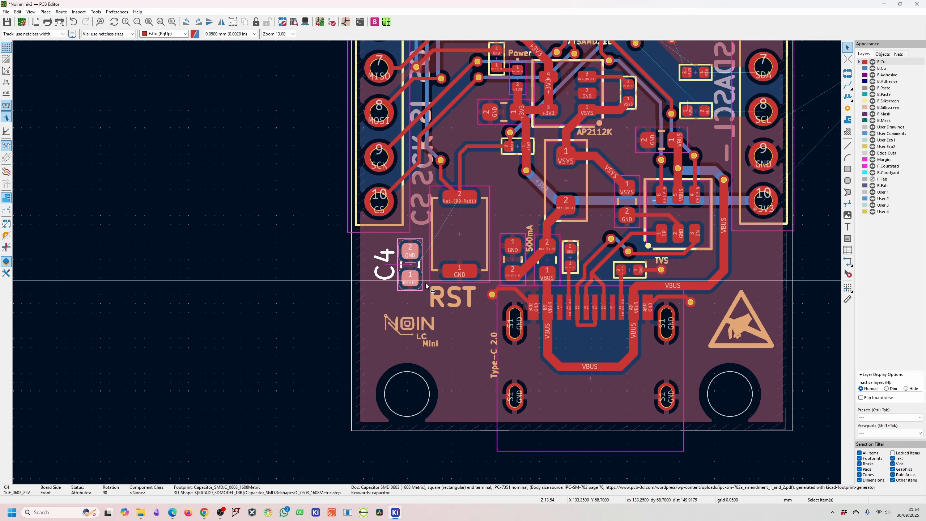
pyautogui.scroll(3, 392, 276)
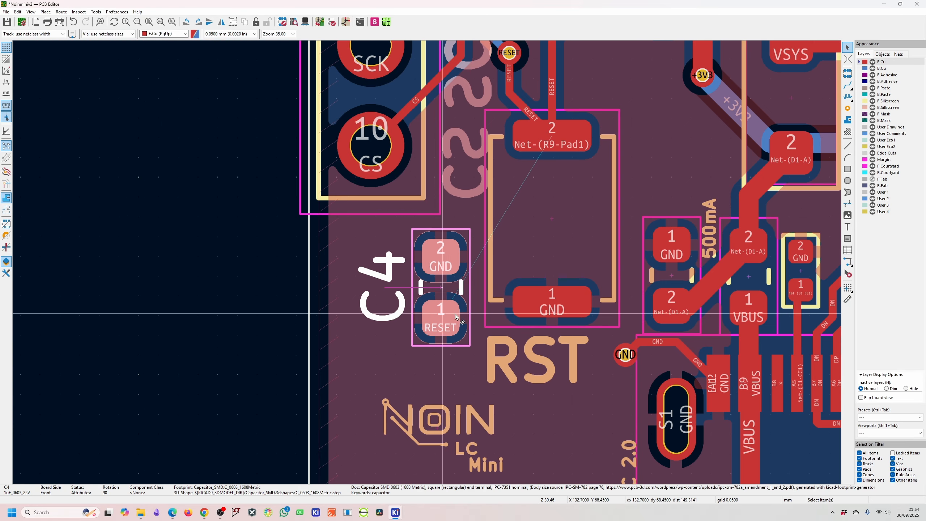
pyautogui.scroll(-2, 524, 261)
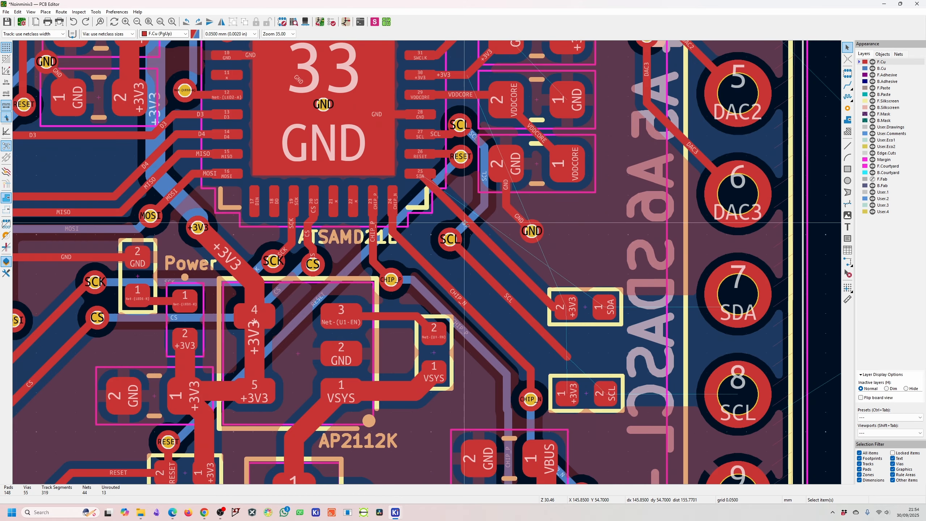
pyautogui.hotkey('ctrl', 'z')
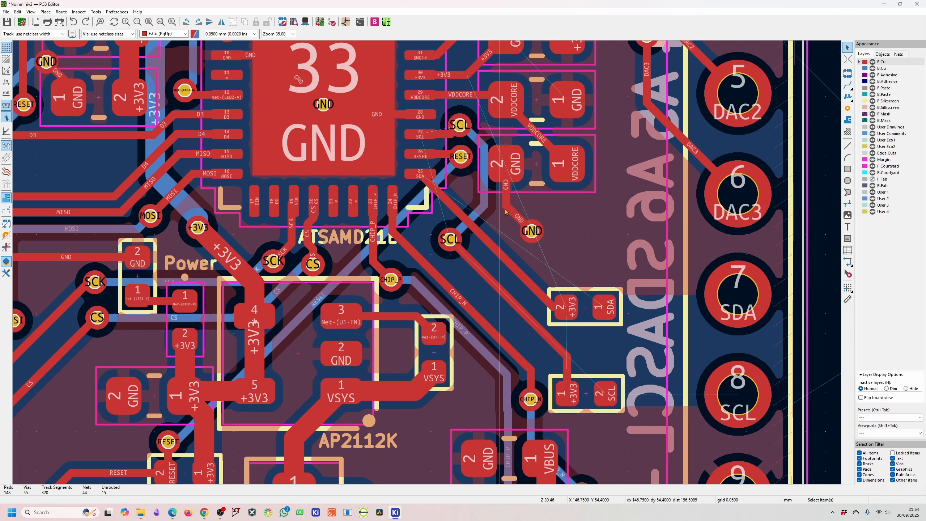
# - Move the GND via and capacitor C6 away from the MCU and delete the old tracks and vias between the MCU and R7/R8
pyautogui.moveTo(531, 230); pyautogui.dragTo(595, 228)
pyautogui.moveTo(539, 188); pyautogui.dragTo(587, 167)
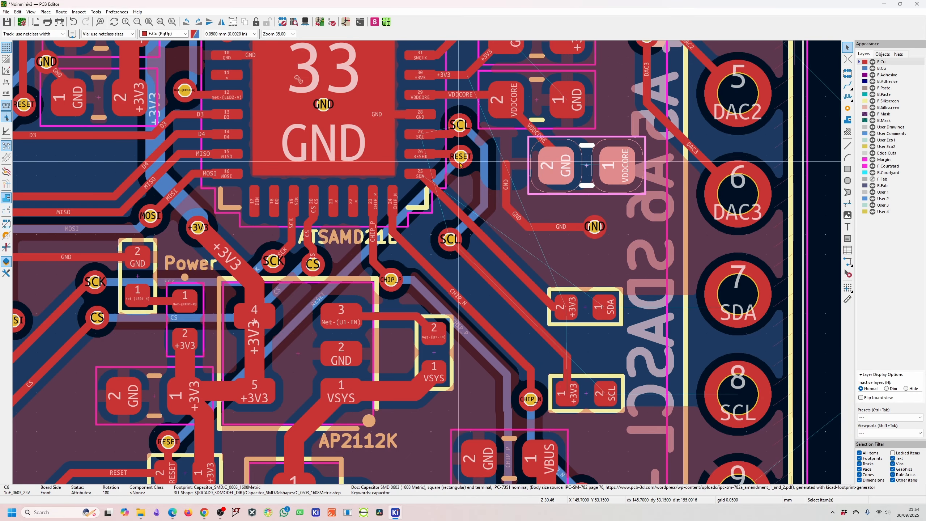
pyautogui.click(461, 137)
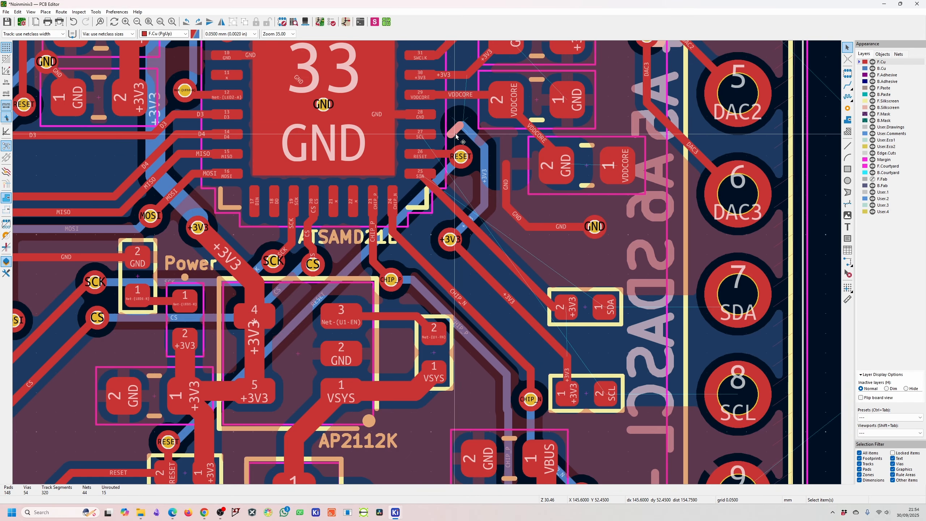
pyautogui.press('Delete')
# - Rotate R7 and R8 so their SDA and SCL pads face the MCU, and align them vertically beside the header
pyautogui.press('m')
pyautogui.press('r')
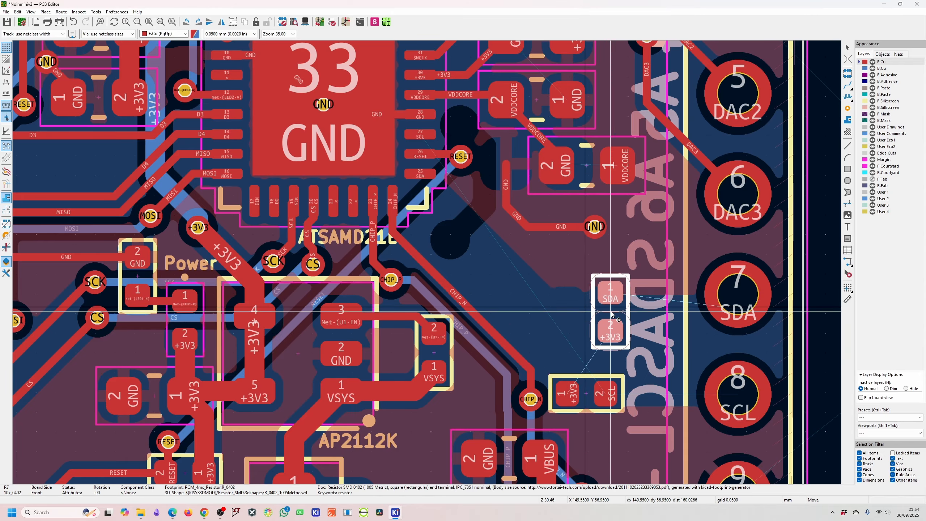
pyautogui.click(574, 318)
pyautogui.press('m')
pyautogui.press('r')
pyautogui.press('r')
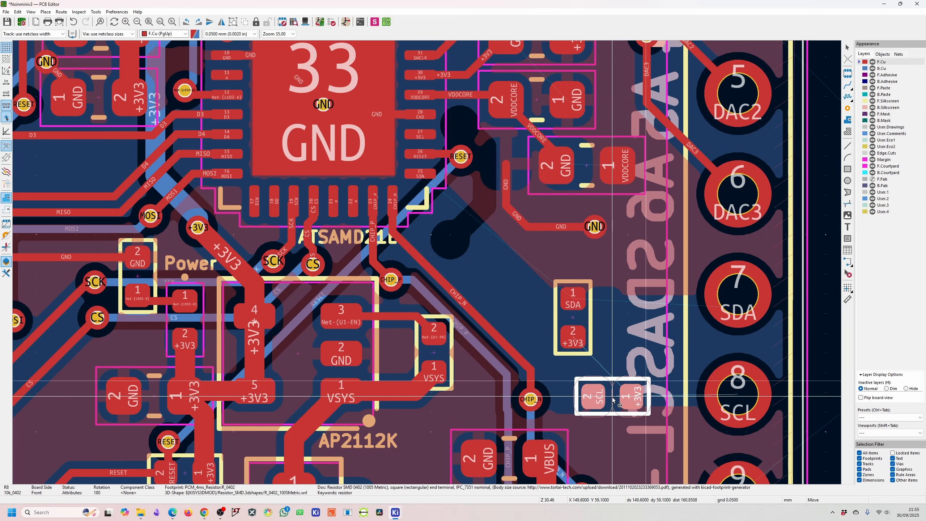
pyautogui.click(602, 389)
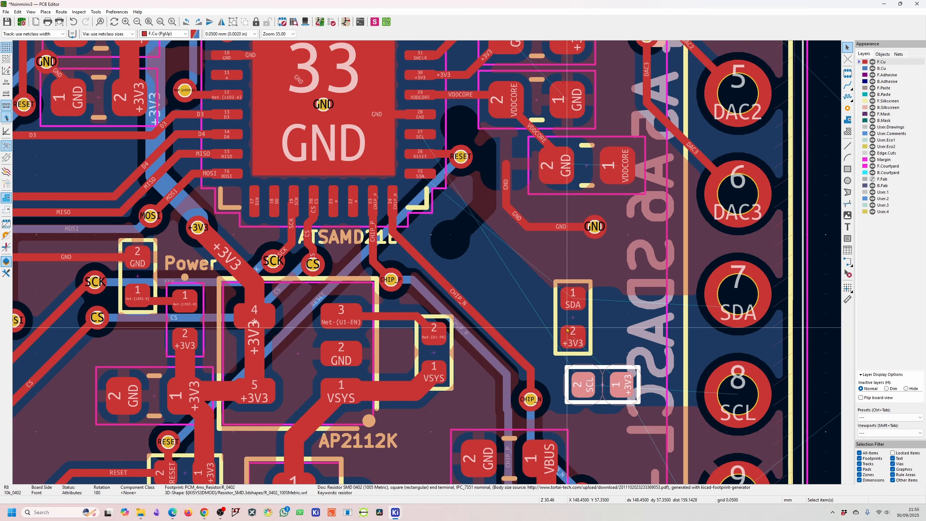
pyautogui.press('m')
pyautogui.press('r')
pyautogui.click(601, 297)
pyautogui.press('m')
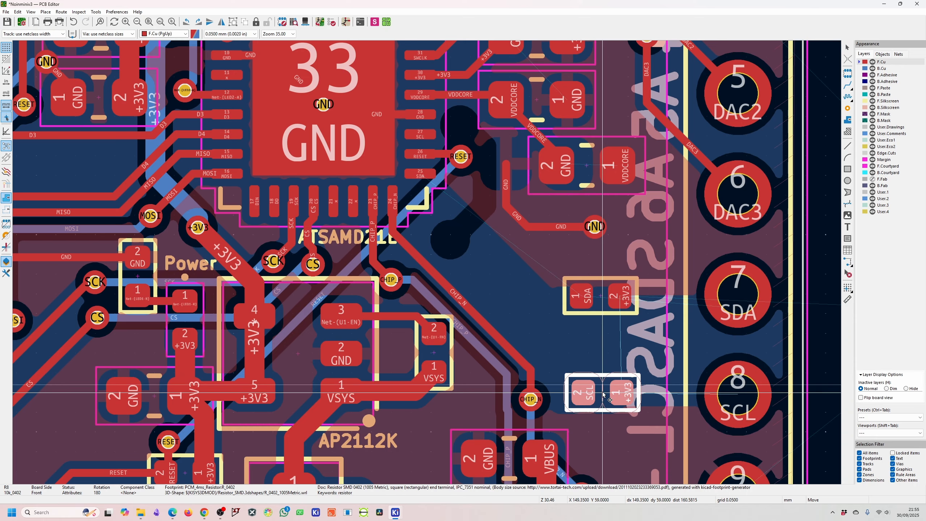
pyautogui.click(603, 393)
# - Route a +3V3 track on F.Cu from header pin 10 to R8's +3V3 pad and on to R7's +3V3 pad
pyautogui.press('x')
pyautogui.scroll(-2, 619, 295)
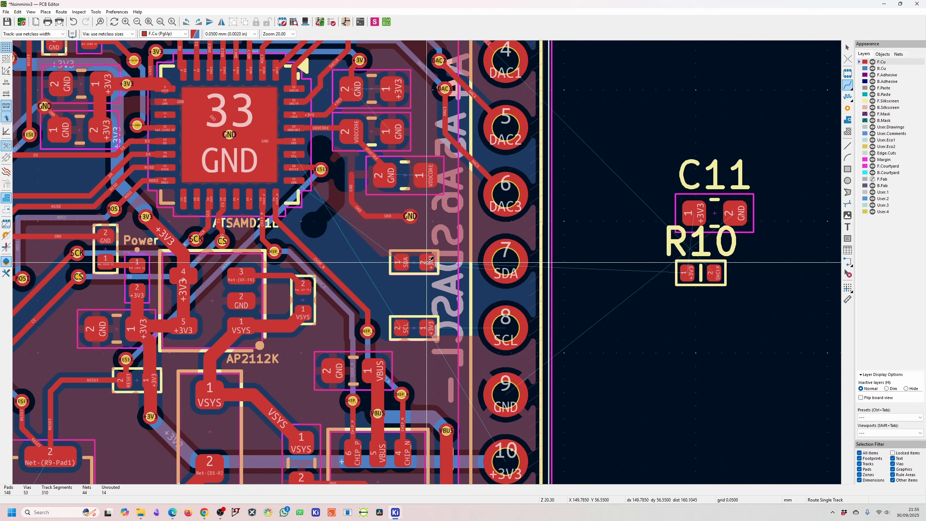
pyautogui.click(426, 260)
pyautogui.scroll(-5, 427, 260)
pyautogui.scroll(4, 428, 262)
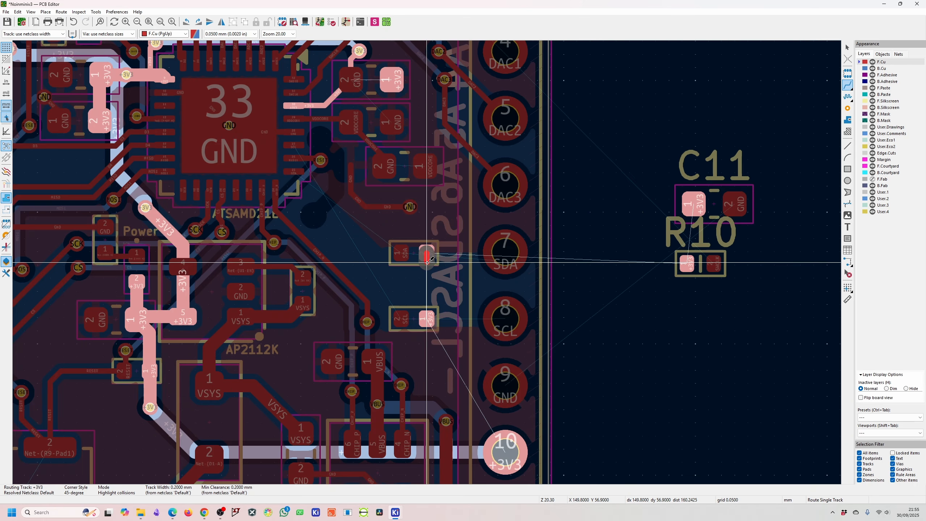
pyautogui.press('Escape')
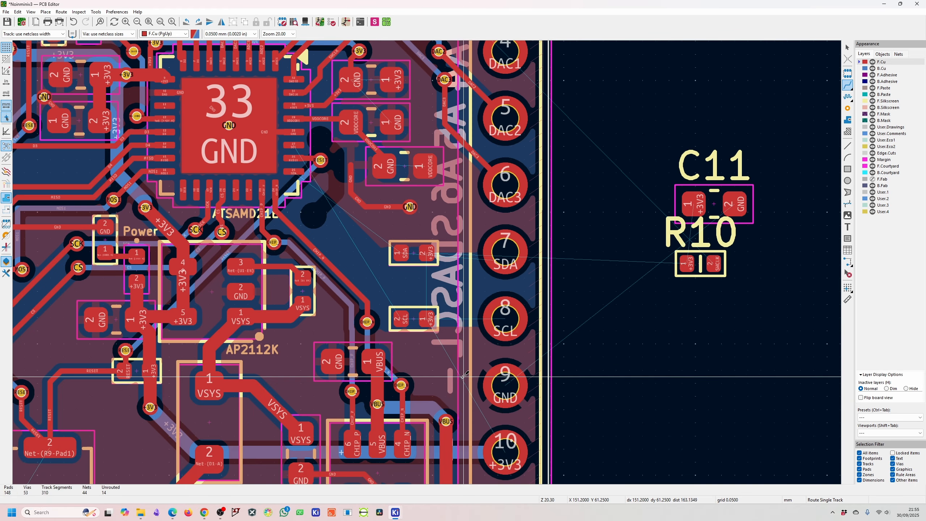
pyautogui.click(507, 451)
pyautogui.click(427, 319)
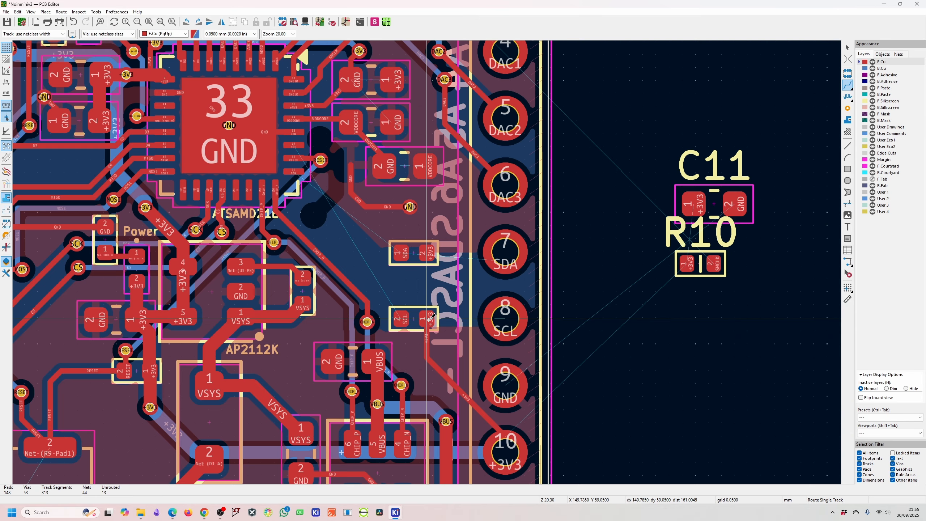
pyautogui.click(427, 320)
pyautogui.click(427, 253)
pyautogui.press('Escape')
pyautogui.scroll(2, 408, 308)
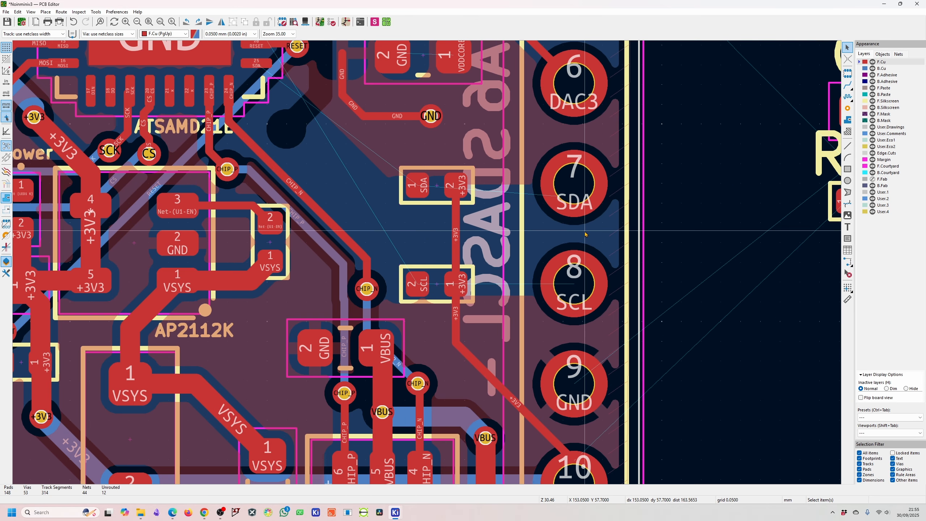
# - Route the SDA track from MCU pin 25 to R7's SDA pad and on to header pin 7
pyautogui.click(848, 86)
pyautogui.scroll(-2, 419, 189)
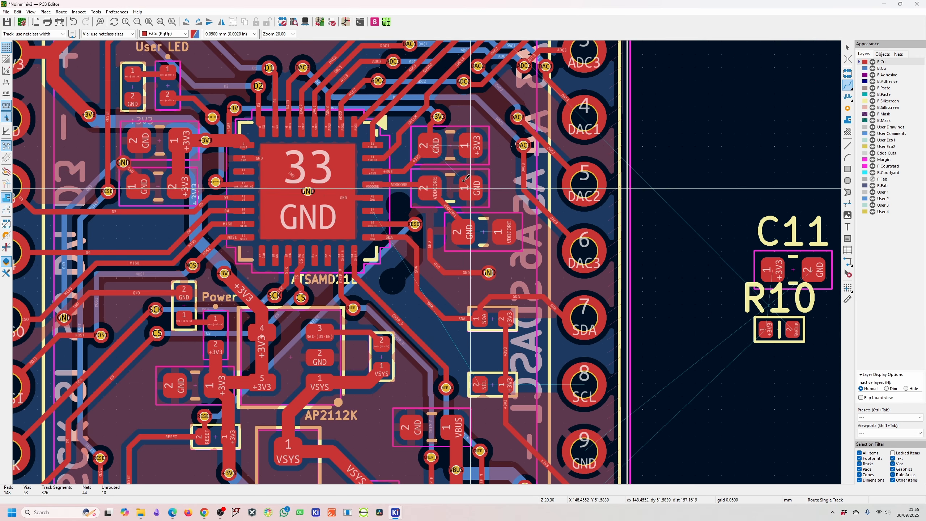
# - Route the first stretch of the SCL track from MCU pin 27 toward the gap below the VDDCORE capacitor
pyautogui.scroll(2, 401, 255)
pyautogui.click(375, 270)
pyautogui.click(454, 272)
pyautogui.scroll(3, 454, 272)
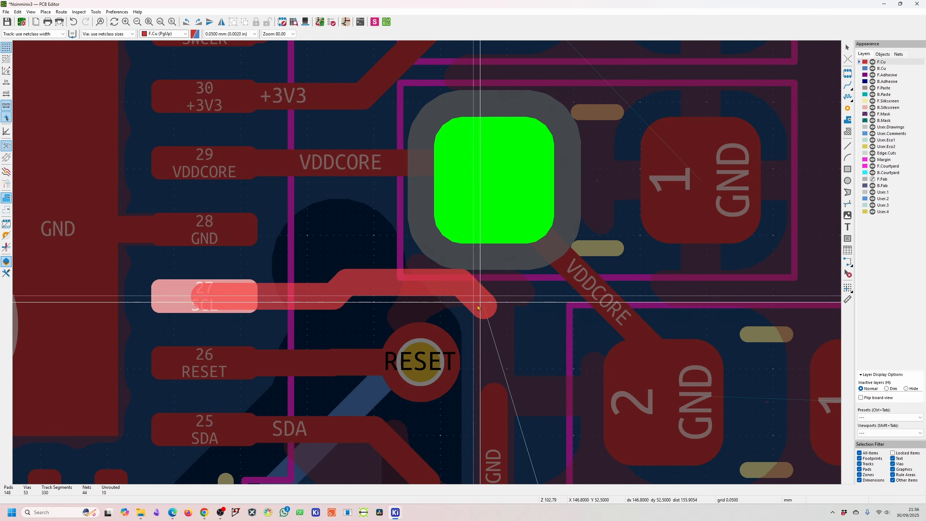
pyautogui.press('Escape')
pyautogui.press('Escape')
# - Adjust the new SCL track below the VDDCORE capacitor and delete the GND piece standing in its way
pyautogui.moveTo(409, 283); pyautogui.dragTo(455, 254)
pyautogui.scroll(-4, 454, 257)
pyautogui.scroll(3, 458, 290)
pyautogui.click(472, 327)
pyautogui.press('Delete')
# - Move the RESET via away from MCU pin 27's track, straighten the SCL track and delete its leftover end stub
pyautogui.moveTo(409, 314); pyautogui.dragTo(350, 315)
pyautogui.moveTo(456, 253); pyautogui.dragTo(405, 296)
pyautogui.click(443, 204)
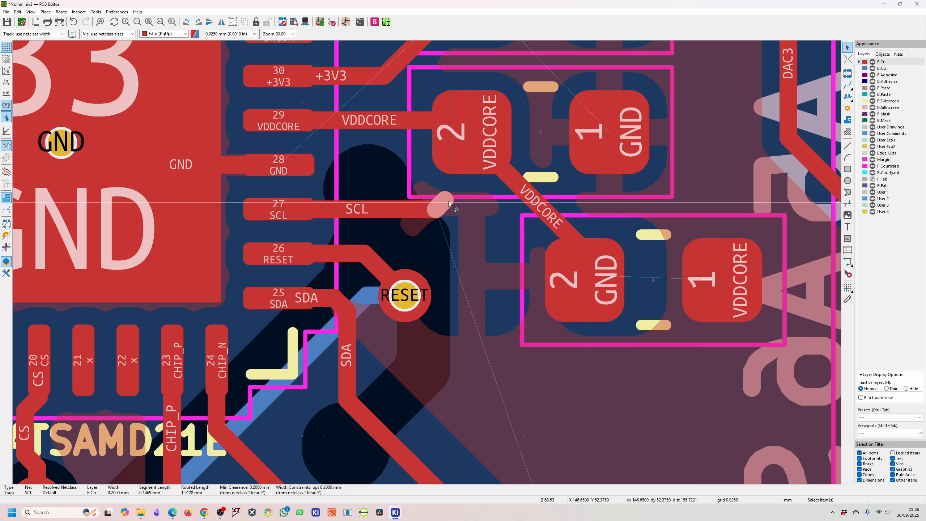
pyautogui.press('Delete')
# - Route the SCL track from its end near MCU pin 27 past the RESET via, stopping just short of R7's SDA pad
pyautogui.press('x')
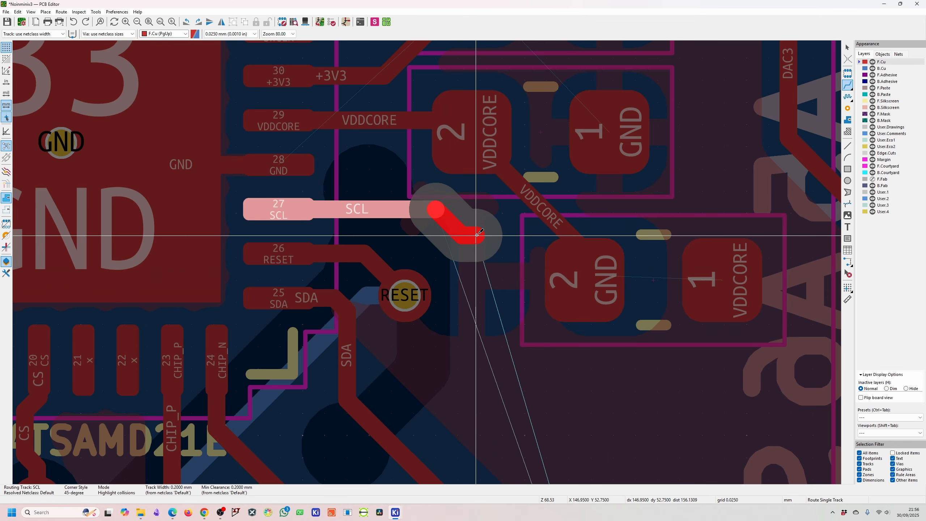
pyautogui.scroll(-4, 474, 290)
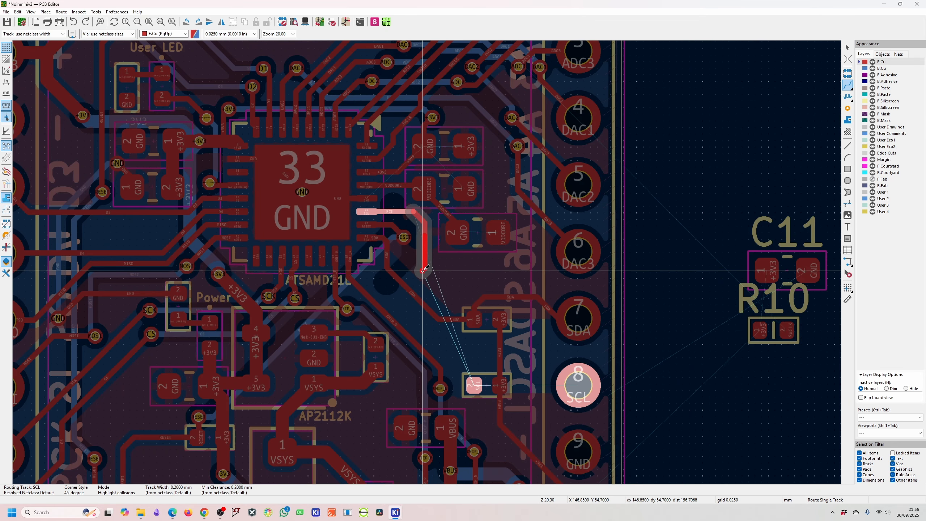
pyautogui.scroll(3, 443, 283)
pyautogui.doubleClick(460, 310)
pyautogui.scroll(-4, 461, 310)
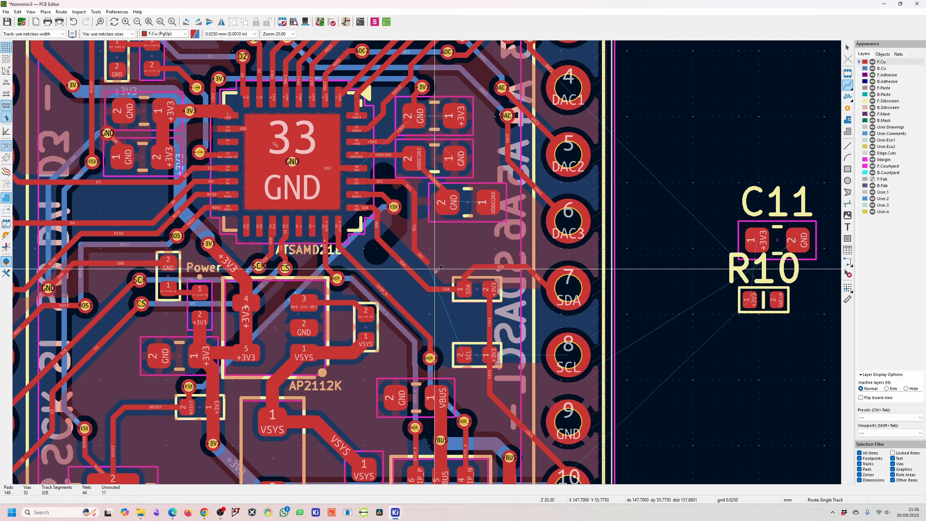
# - Route an SDA track on F.Cu from R7's SDA pad, passing underneath R7, to header pin 7
pyautogui.scroll(2, 454, 277)
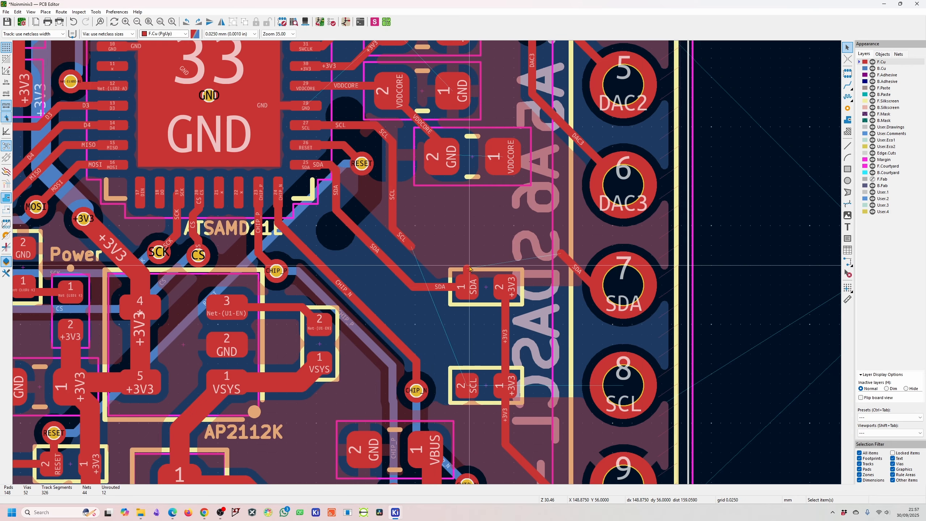
pyautogui.scroll(5, 525, 323)
pyautogui.press('x')
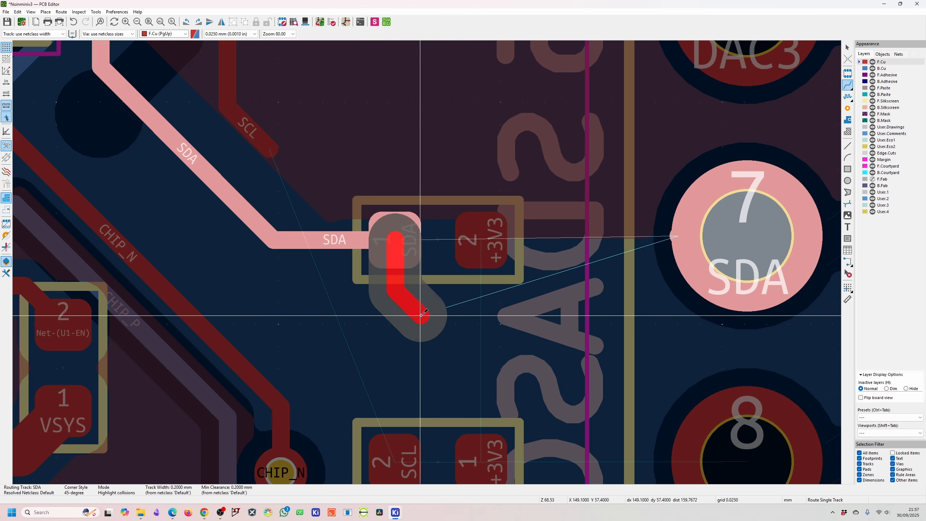
pyautogui.click(656, 252)
pyautogui.scroll(-3, 638, 278)
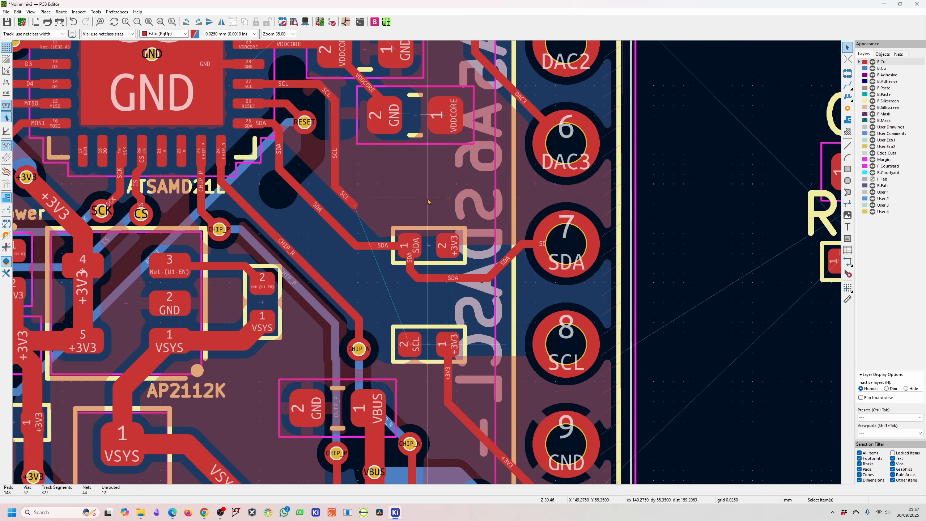
# - Set the X position of both pull-up resistors R7 and R8 to 149 mm
pyautogui.doubleClick(432, 274)
pyautogui.write('149')
pyautogui.press('Return')
pyautogui.doubleClick(431, 309)
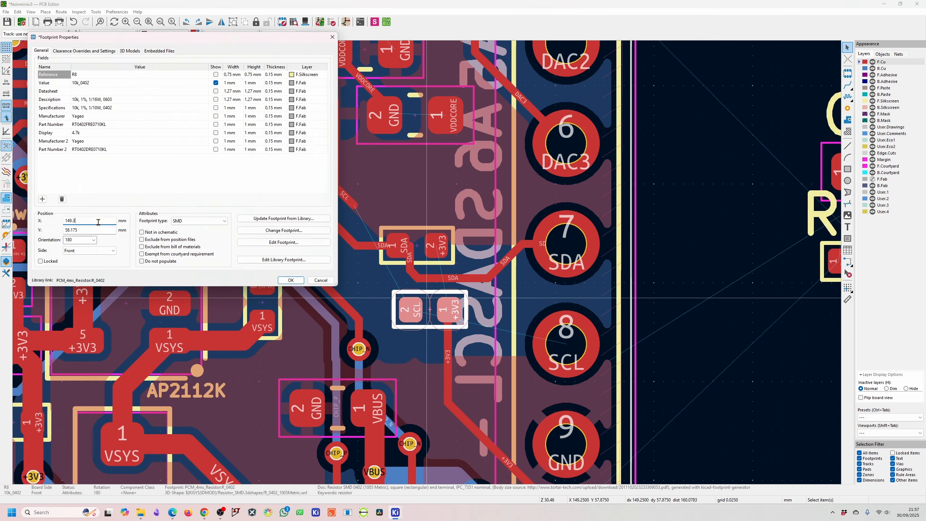
pyautogui.write('149')
pyautogui.press('Return')
# - Tidy the SDA track at R7's SDA pad and delete the vertical +3V3 track running down from R8
pyautogui.scroll(2, 418, 278)
pyautogui.click(368, 230)
pyautogui.press('Delete')
pyautogui.moveTo(374, 244); pyautogui.dragTo(406, 230)
pyautogui.click(480, 365)
pyautogui.press('Delete')
pyautogui.moveTo(443, 325); pyautogui.dragTo(428, 264, button='middle')
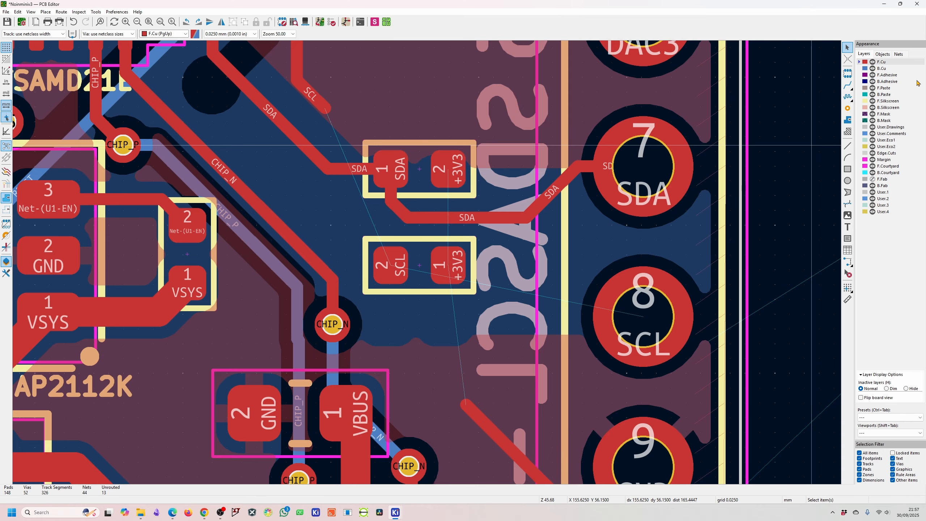
# - Route SCL from header pin 8 to R8's SCL pad, and link that pad through two vias and B.Cu to the MCU's SCL track
pyautogui.click(654, 318)
pyautogui.scroll(-3, 410, 263)
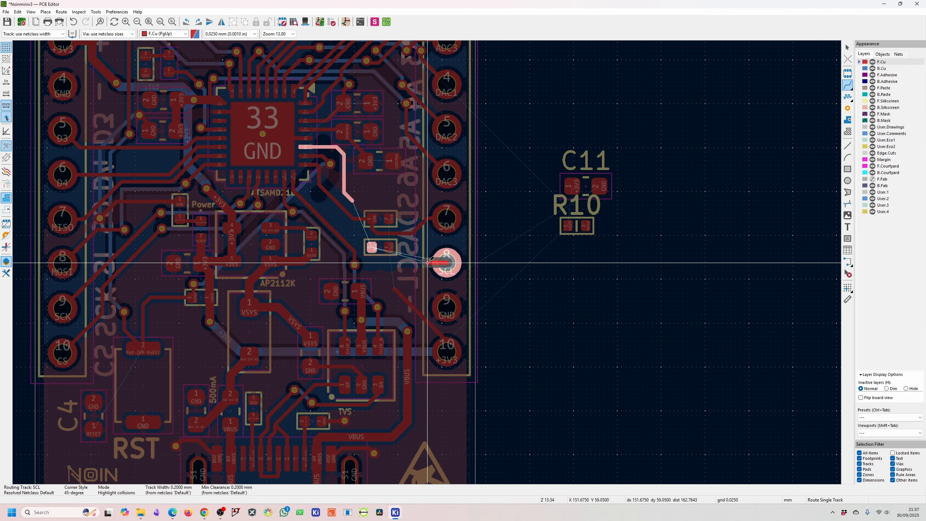
pyautogui.scroll(3, 410, 263)
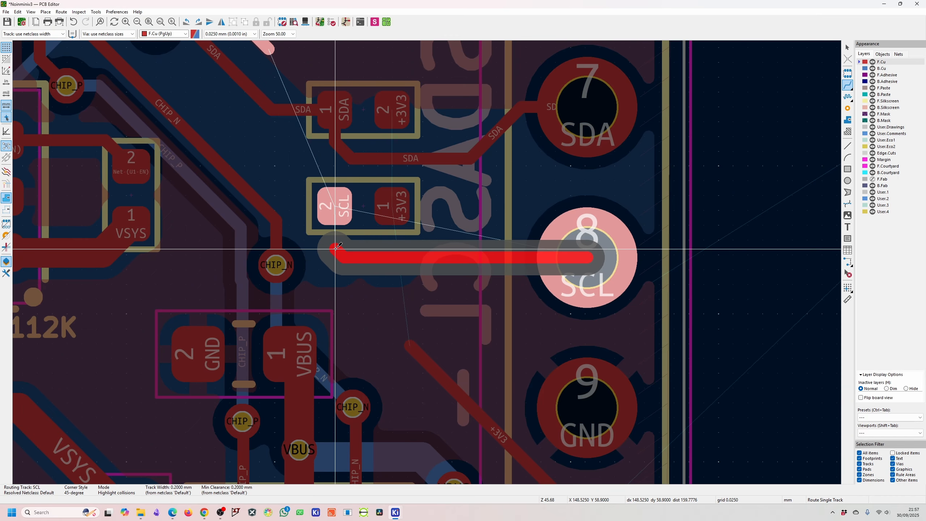
pyautogui.click(339, 214)
pyautogui.scroll(-3, 338, 215)
pyautogui.scroll(3, 400, 248)
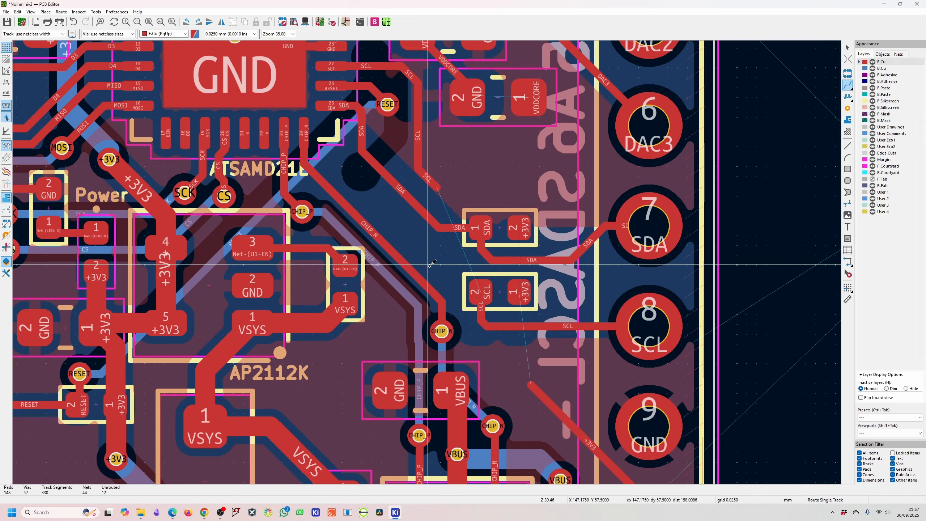
pyautogui.click(481, 292)
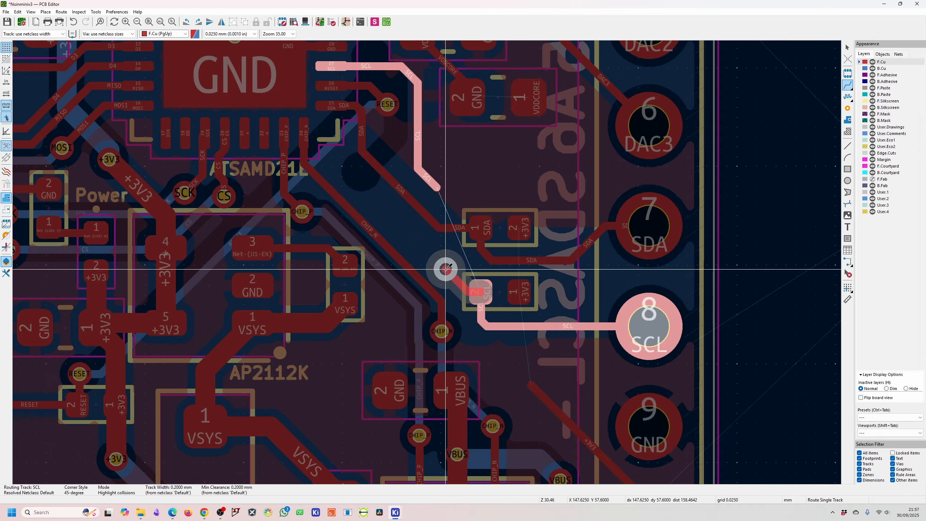
pyautogui.doubleClick(446, 269)
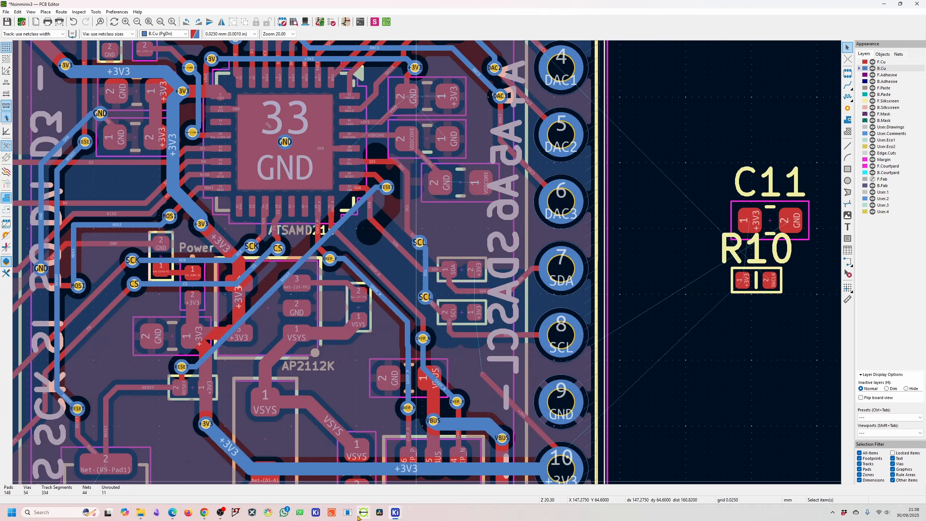
pyautogui.click(503, 314)
pyautogui.scroll(2, 428, 266)
pyautogui.scroll(1, 428, 265)
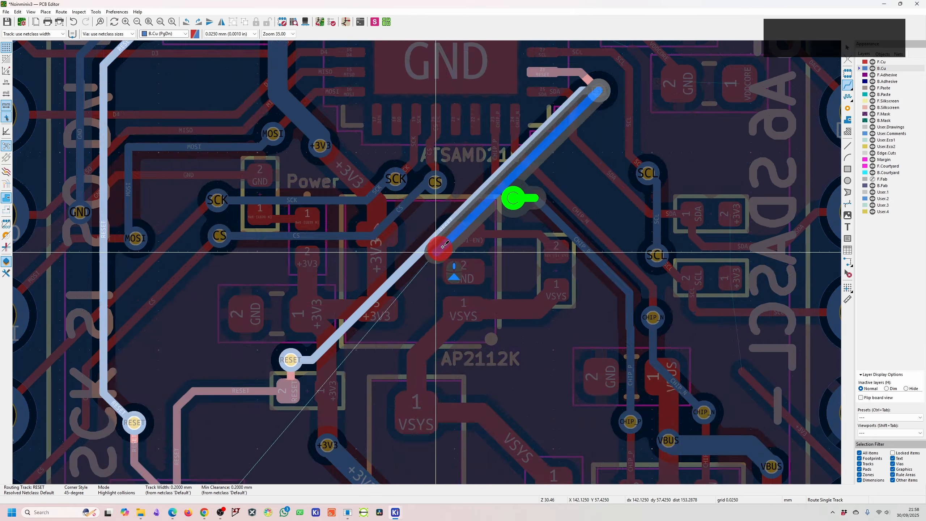
pyautogui.press('Escape')
pyautogui.press('Escape')
pyautogui.scroll(4, 410, 331)
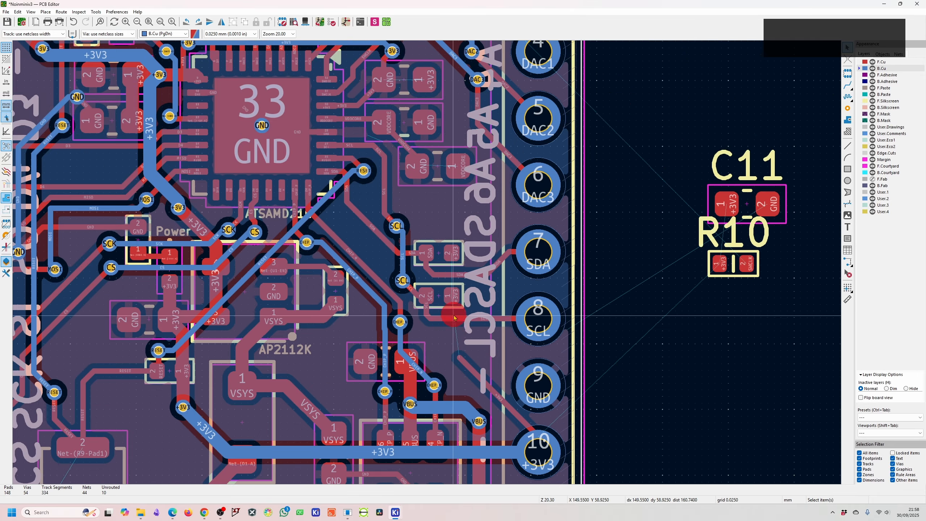
# - Delete the leftover diagonal +3V3 track segment ending at header pin 10
pyautogui.press('Escape')
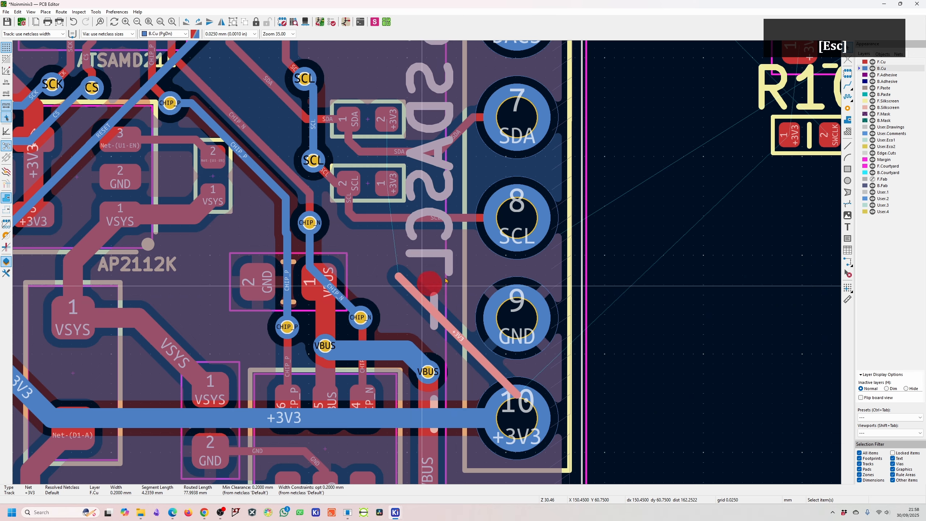
pyautogui.press('Delete')
pyautogui.click(847, 85)
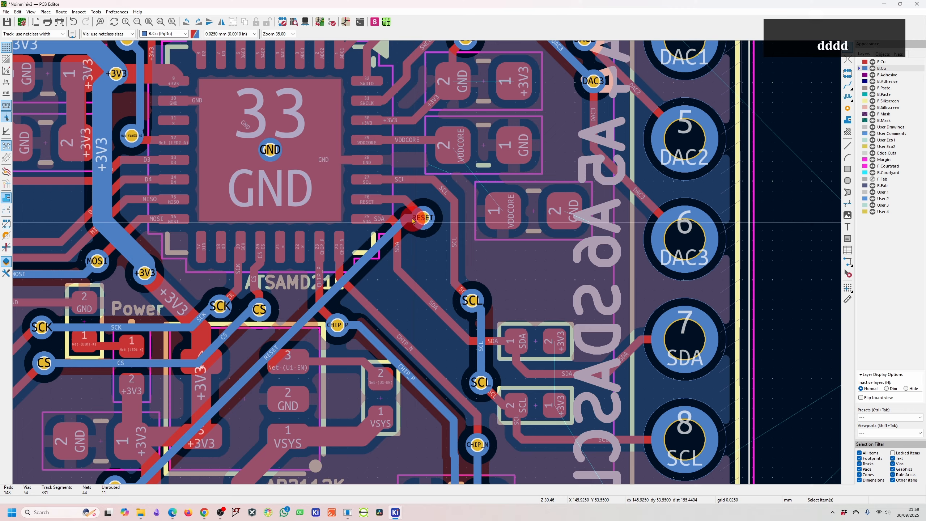
# - Try to shift the RESET via and the neighbouring diagonal SCL segment beside MCU pins 26 and 27
pyautogui.scroll(3, 418, 207)
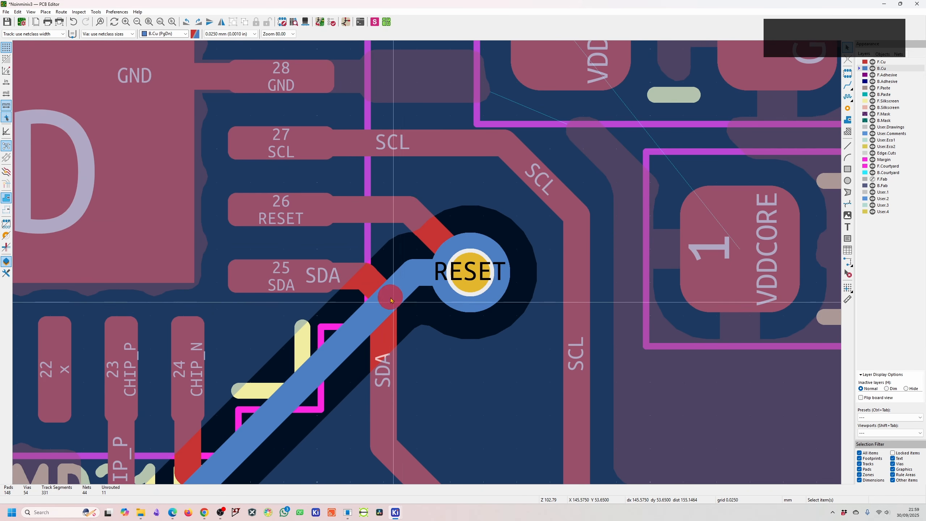
pyautogui.press('d')
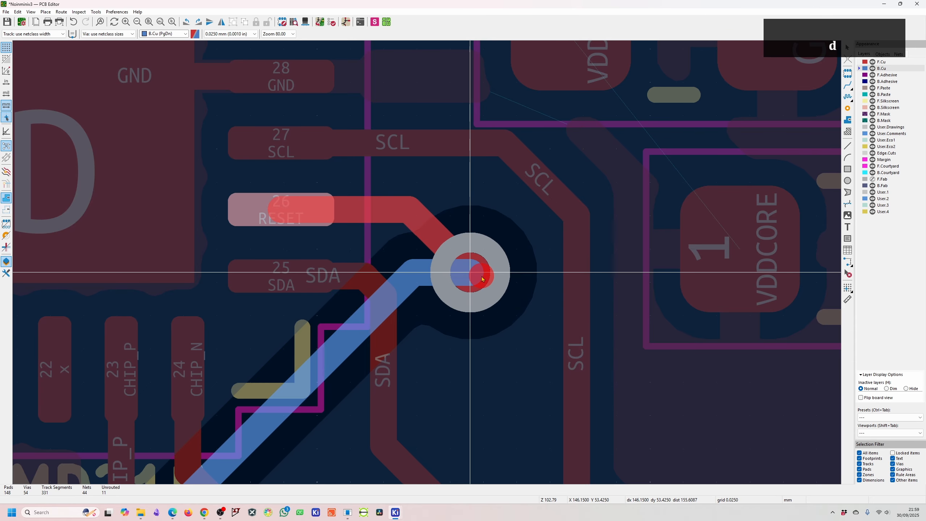
pyautogui.click(471, 273)
pyautogui.click(555, 193)
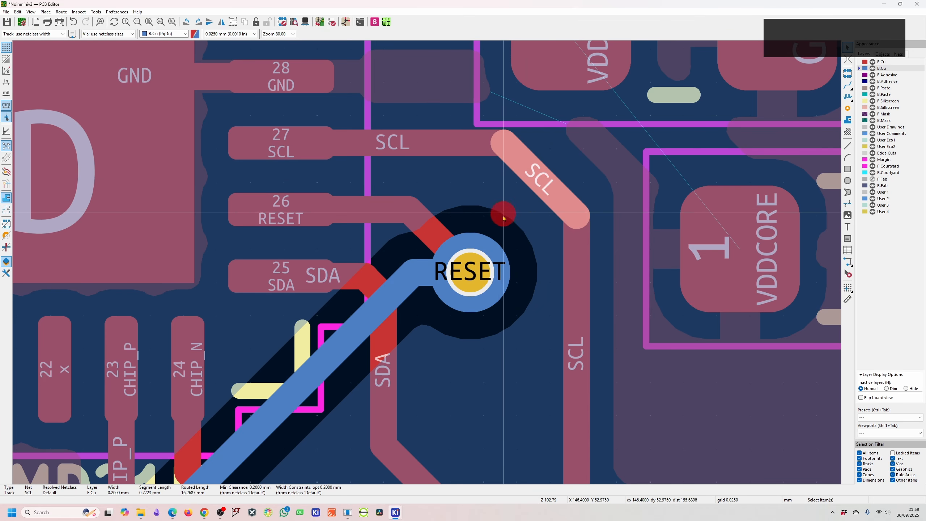
pyautogui.scroll(-3, 493, 312)
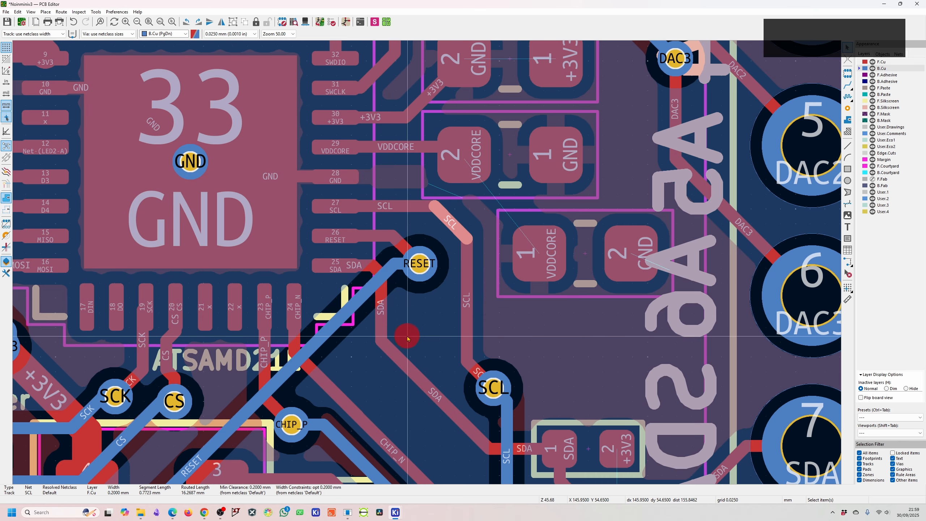
pyautogui.press('Escape')
# - Route a +3V3 track on F.Cu from header pin 10 past pin 9, ending in a via just below R8's SCL track
pyautogui.click(852, 88)
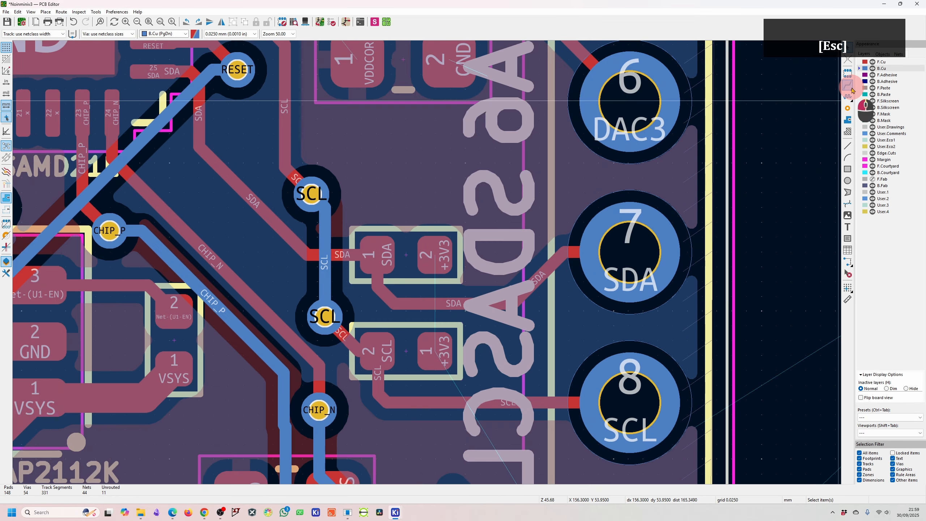
pyautogui.click(880, 63)
pyautogui.scroll(-2, 510, 284)
pyautogui.scroll(-1, 420, 323)
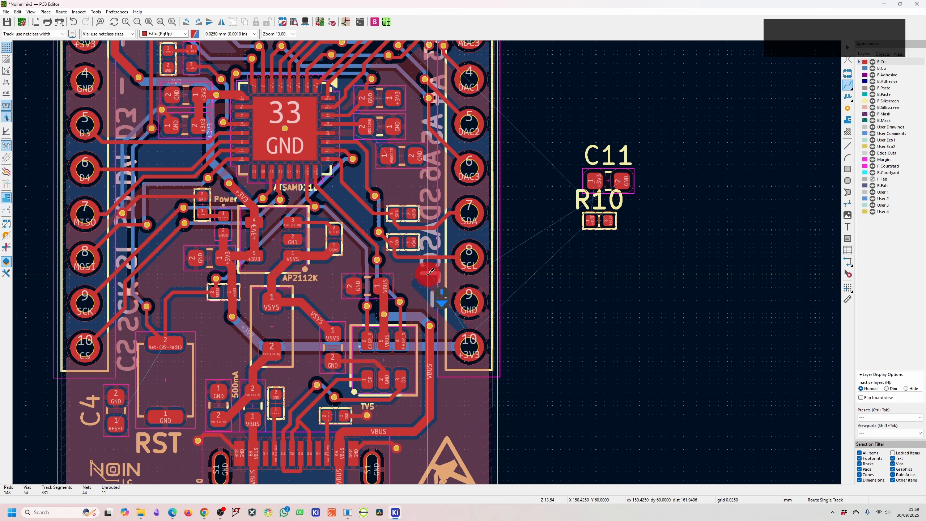
pyautogui.click(467, 342)
pyautogui.scroll(2, 448, 333)
pyautogui.press('Escape')
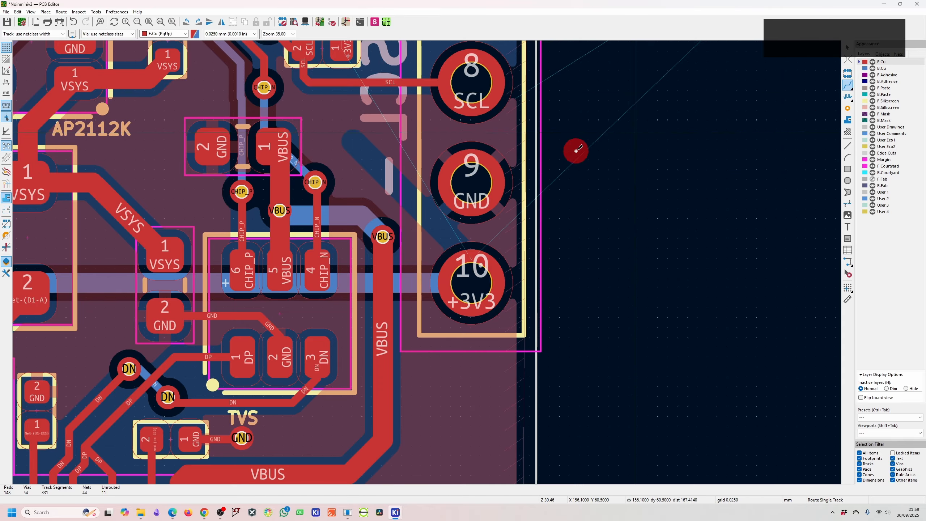
pyautogui.click(480, 284)
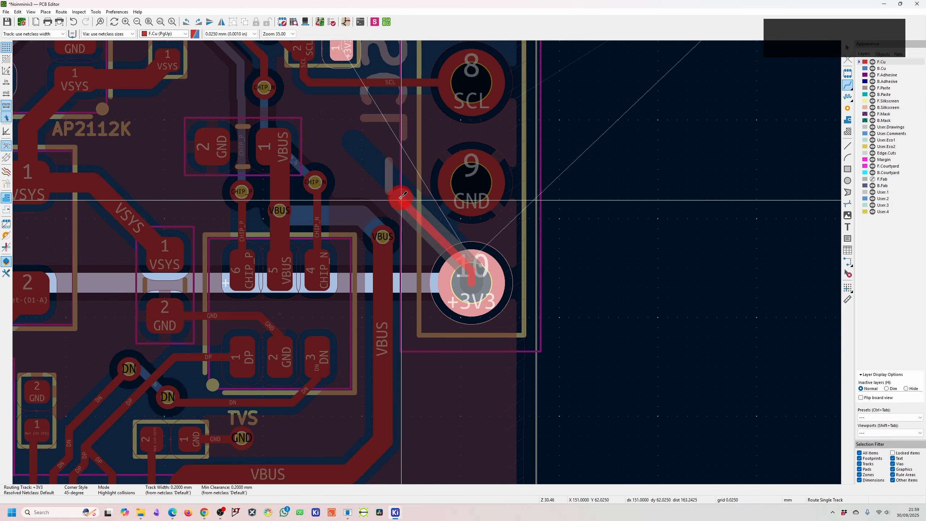
pyautogui.scroll(-2, 349, 104)
pyautogui.scroll(3, 443, 259)
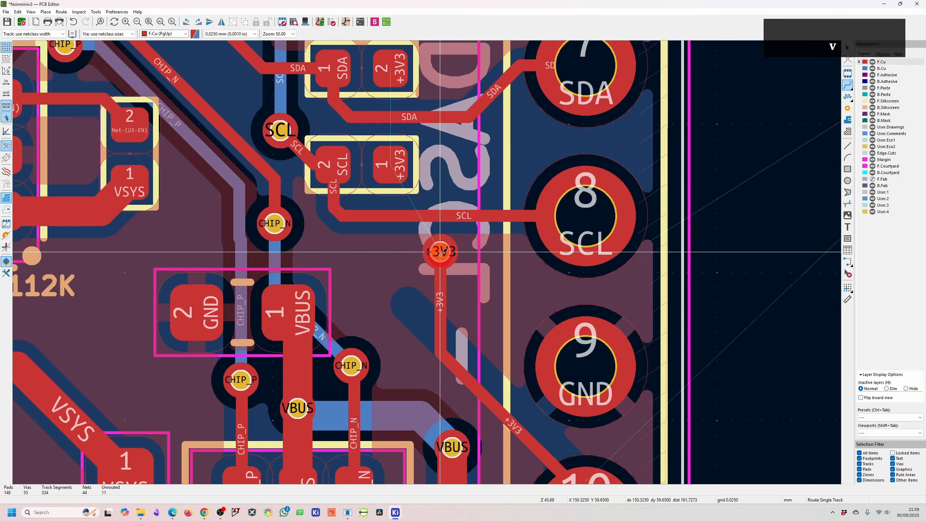
pyautogui.click(441, 251)
pyautogui.press('Escape')
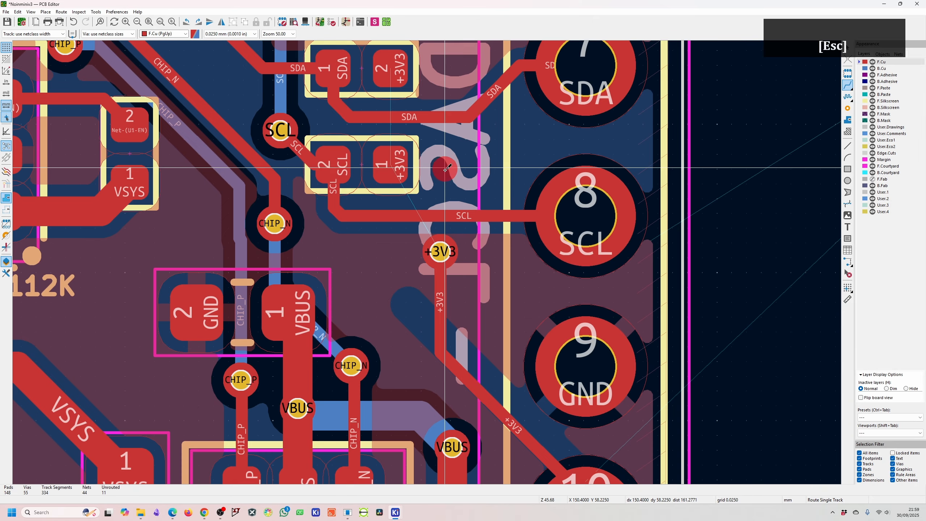
# - Route +3V3 on B.Cu from the via below R8 to another via beside R7, and connect it to R7's +3V3 pad on F.Cu
pyautogui.press('v')
pyautogui.click(440, 248)
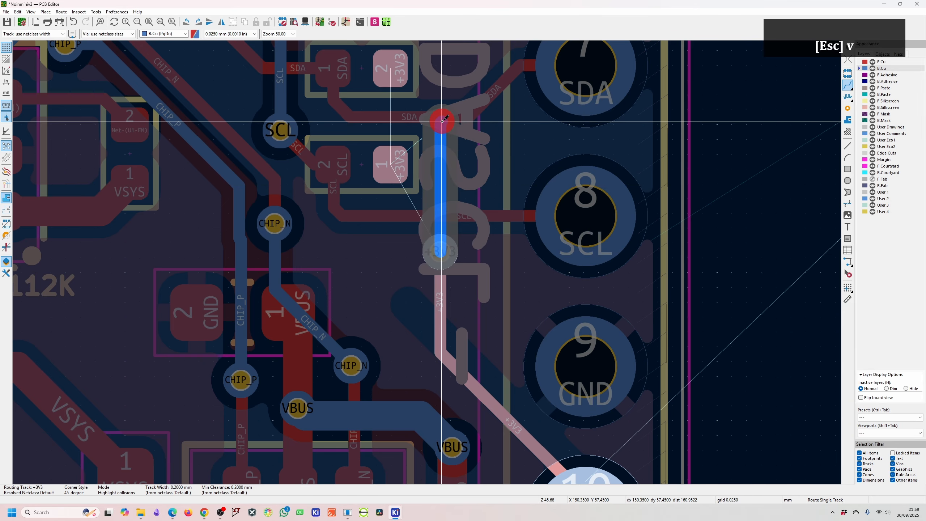
pyautogui.scroll(-1, 441, 108)
pyautogui.scroll(1, 427, 262)
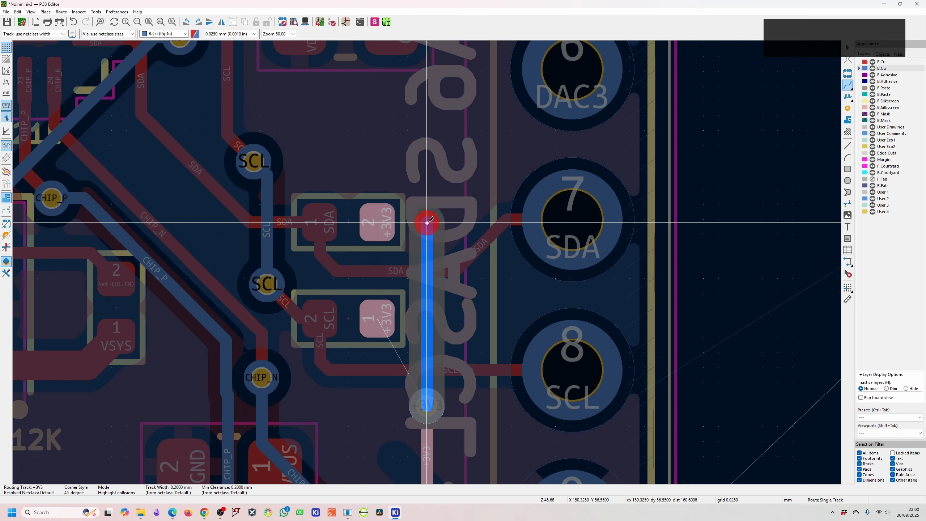
pyautogui.scroll(-2, 428, 222)
pyautogui.press('v')
pyautogui.press('Escape')
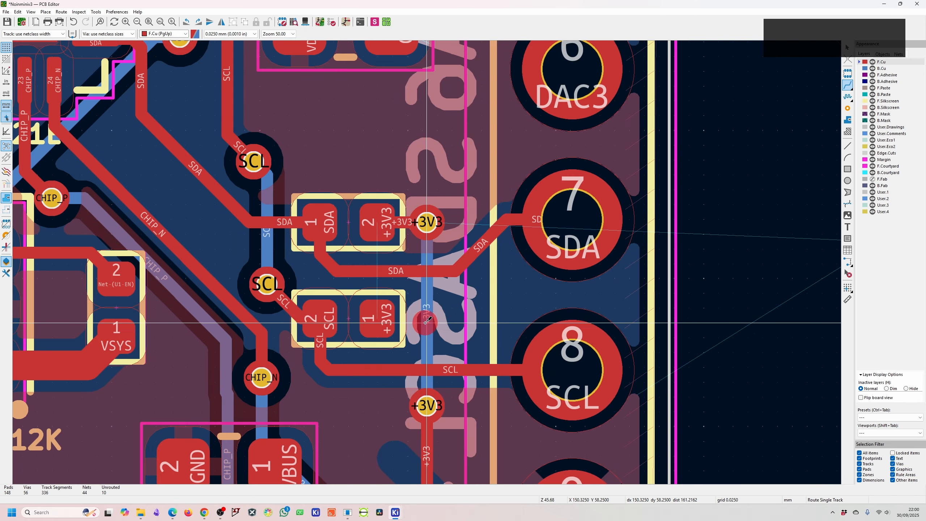
# - Select R10 and check its circuit in the schematic editor, returning to the board
pyautogui.click(686, 230)
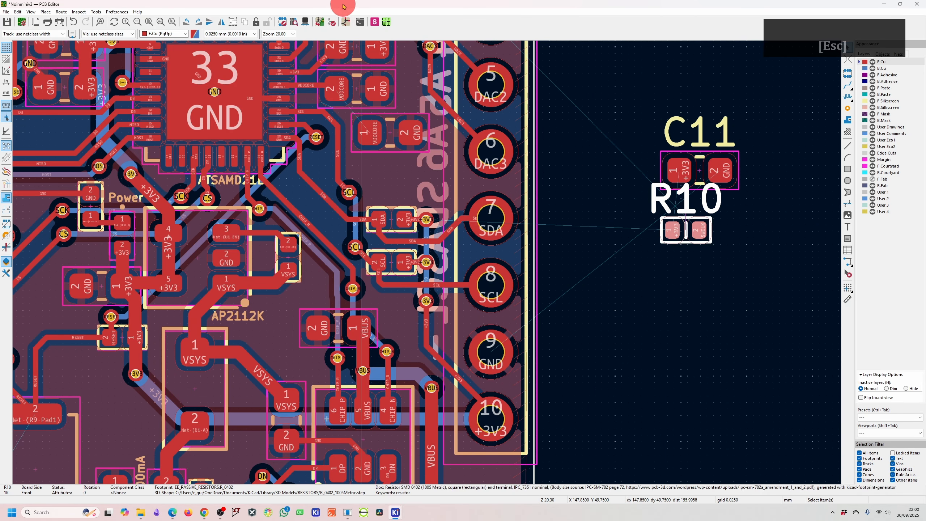
pyautogui.click(343, 23)
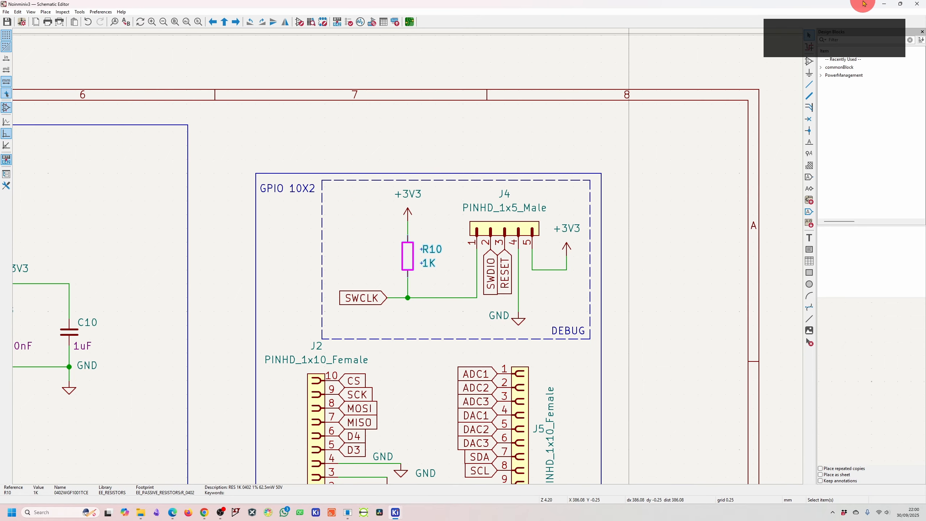
pyautogui.click(884, 4)
# - Move R10 between the debug header's SWCLK pin and the ADC1 pin, rotated to 90 degrees
pyautogui.moveTo(675, 232); pyautogui.dragTo(626, 162)
pyautogui.scroll(-5, 416, 260)
pyautogui.scroll(3, 321, 166)
pyautogui.scroll(1, 534, 343)
pyautogui.press('r')
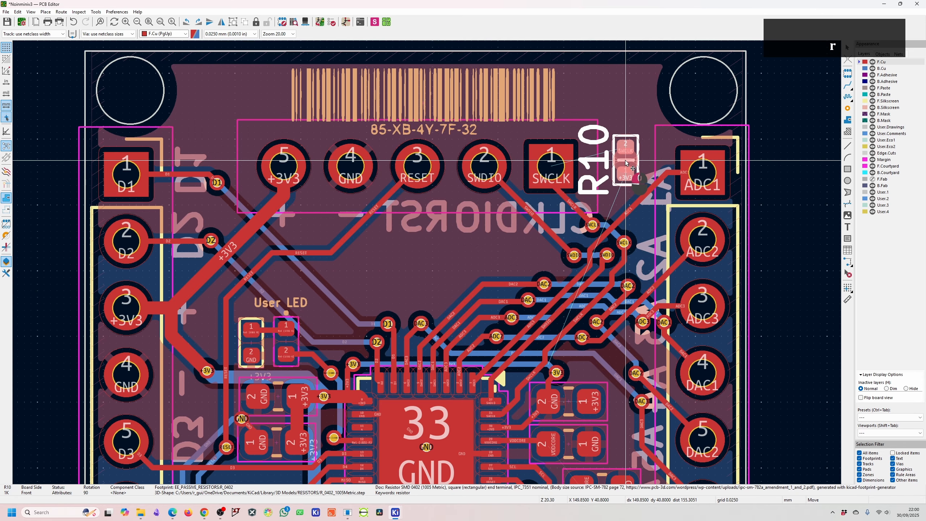
pyautogui.click(626, 164)
pyautogui.scroll(2, 488, 172)
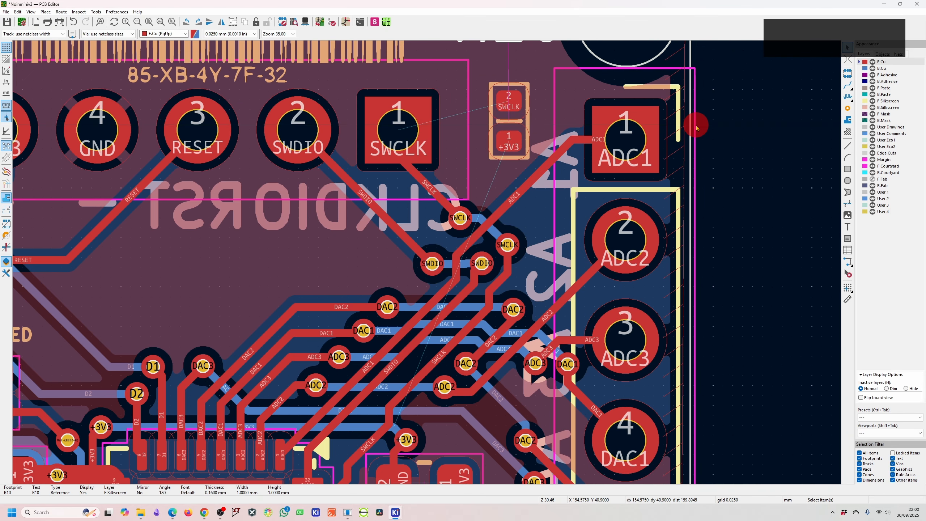
# - Move capacitor C11 beside MCU pin 30, between the upper +3V3 capacitor and the two VDDCORE capacitors
pyautogui.scroll(-2, 494, 282)
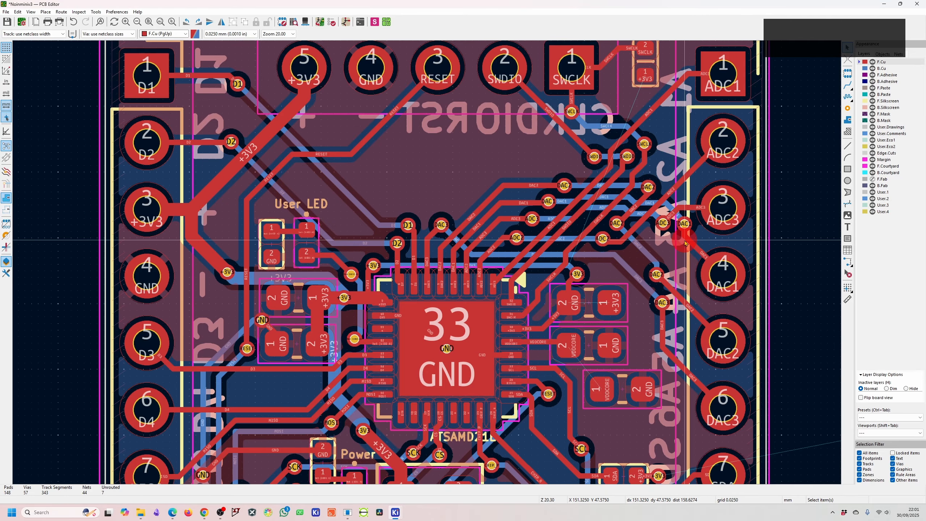
pyautogui.scroll(-5, 530, 284)
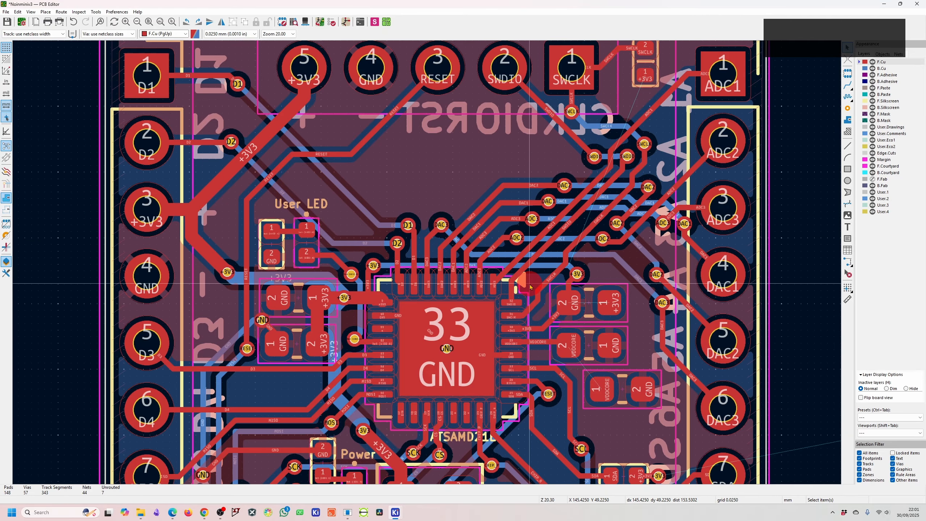
pyautogui.press('Escape')
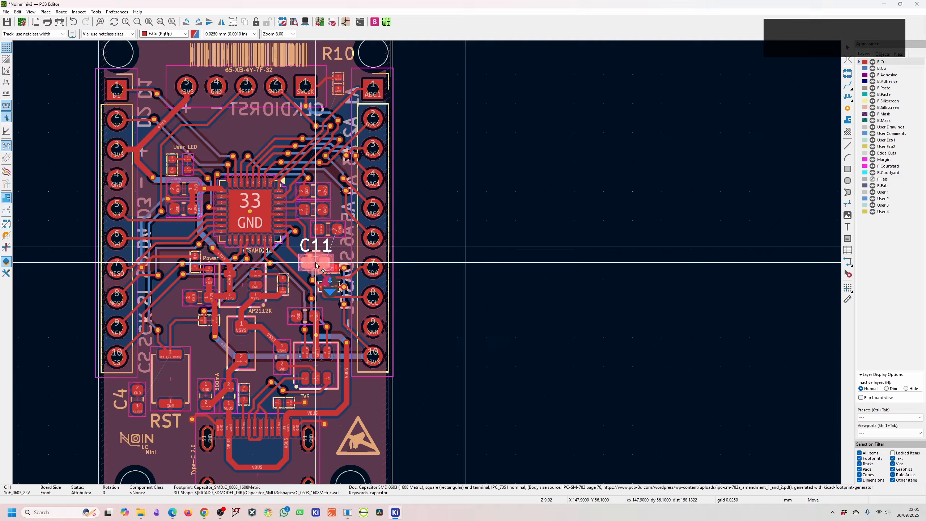
pyautogui.scroll(6, 316, 265)
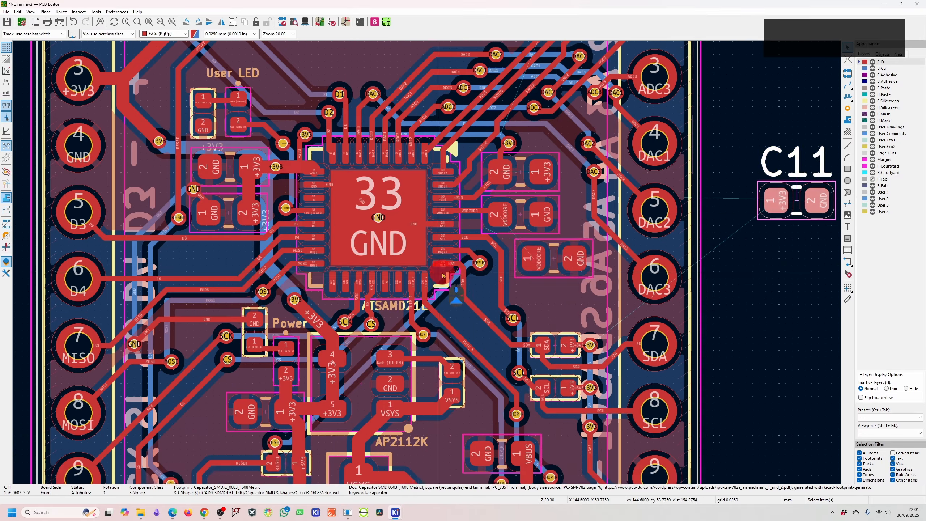
pyautogui.press('r')
pyautogui.press('r')
pyautogui.press('Escape')
pyautogui.keyDown('shift'); pyautogui.scroll(-5, 472, 272); pyautogui.keyUp('shift')
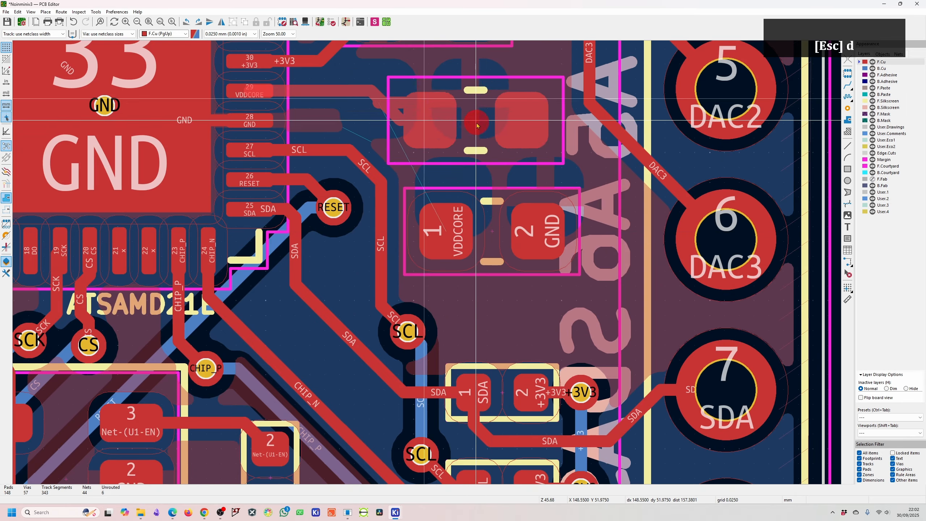
# - Delete the old VDDCORE tracks beside the capacitors, the +3V3 track segments leading from pin 30, and the +3V3 via at their end
pyautogui.scroll(2, 395, 269)
pyautogui.press('Delete')
pyautogui.click(395, 269)
pyautogui.press('Delete')
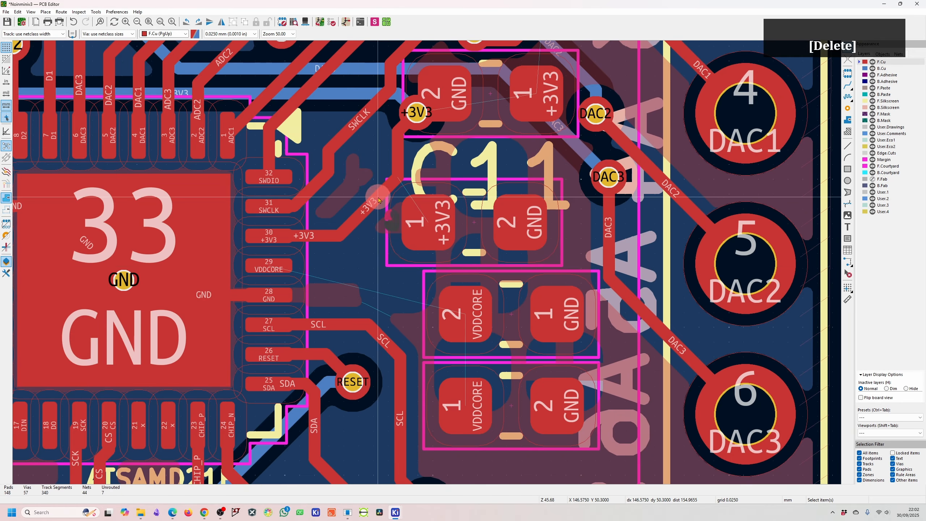
pyautogui.click(381, 199)
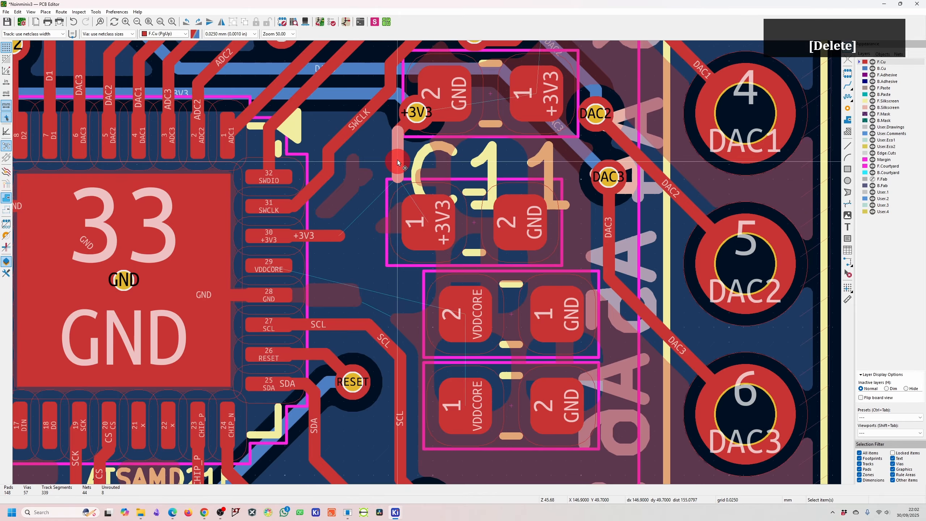
pyautogui.press('Delete')
pyautogui.click(417, 132)
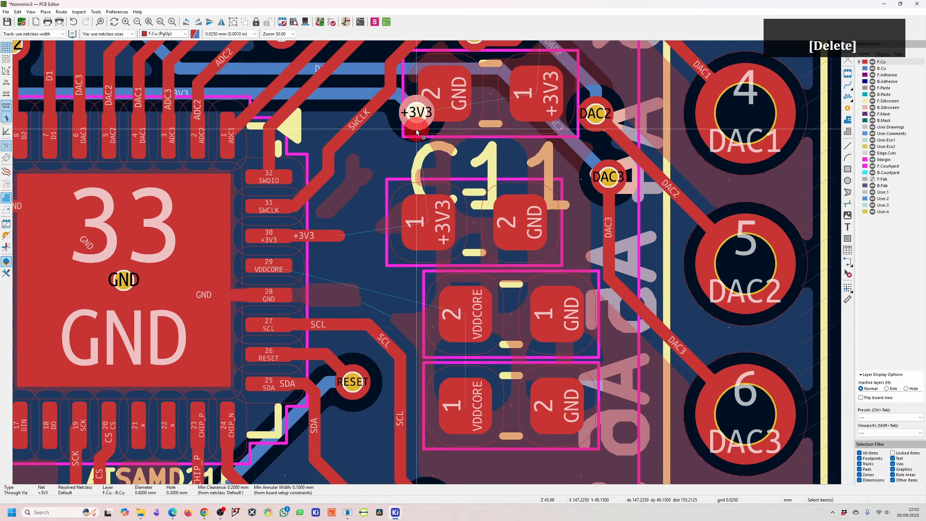
pyautogui.press('Delete')
# - Drag the F.Cu SWCLK and SWDIO tracks between the MCU and their vias to tidy their diagonal runs
pyautogui.press('d')
pyautogui.press('Escape')
pyautogui.press('d')
pyautogui.press('d')
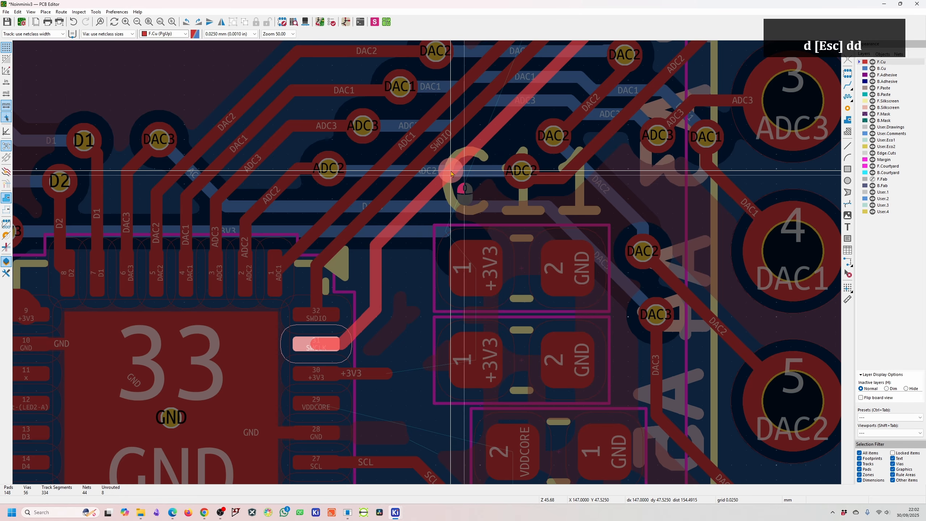
pyautogui.scroll(-5, 451, 174)
pyautogui.scroll(7, 487, 212)
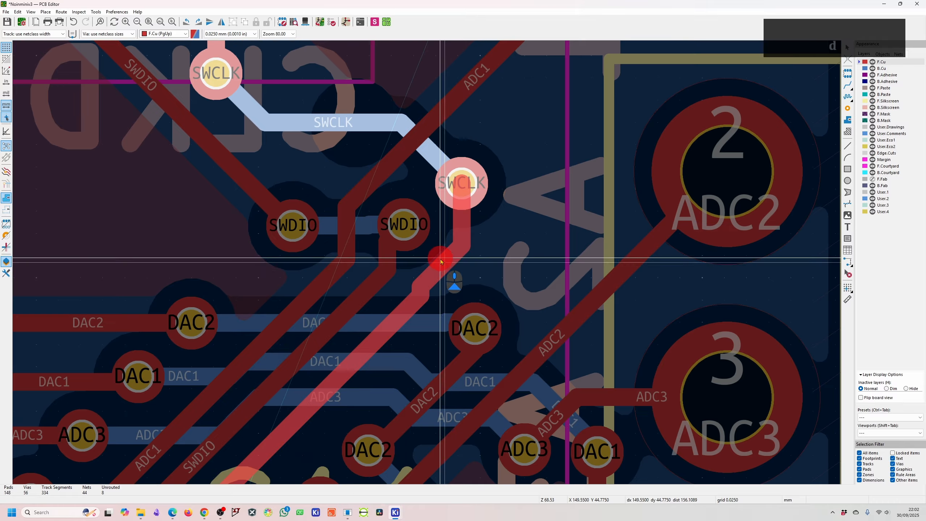
pyautogui.click(453, 272)
pyautogui.press('d')
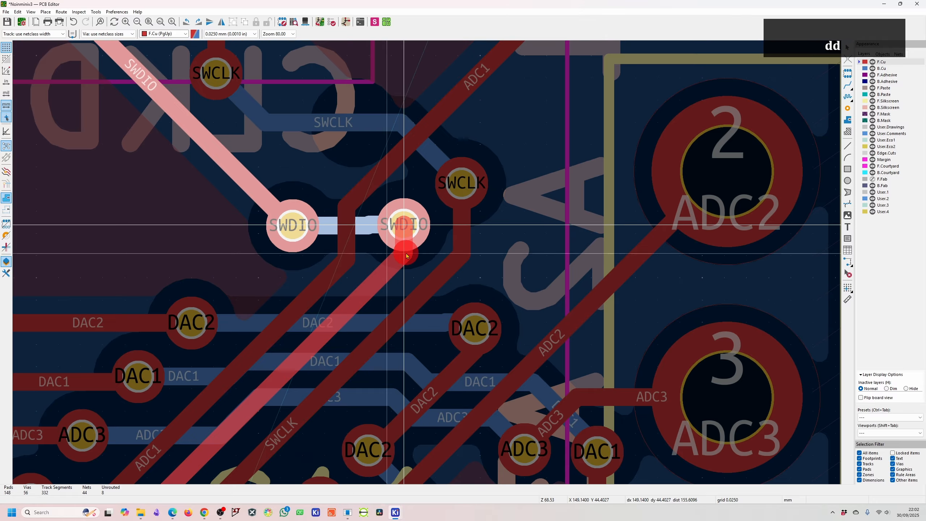
pyautogui.click(406, 255)
# - Drag the western SWDIO via up along its track and straighten the B.Cu segment joining the two SWDIO vias
pyautogui.scroll(-4, 405, 252)
pyautogui.scroll(6, 379, 259)
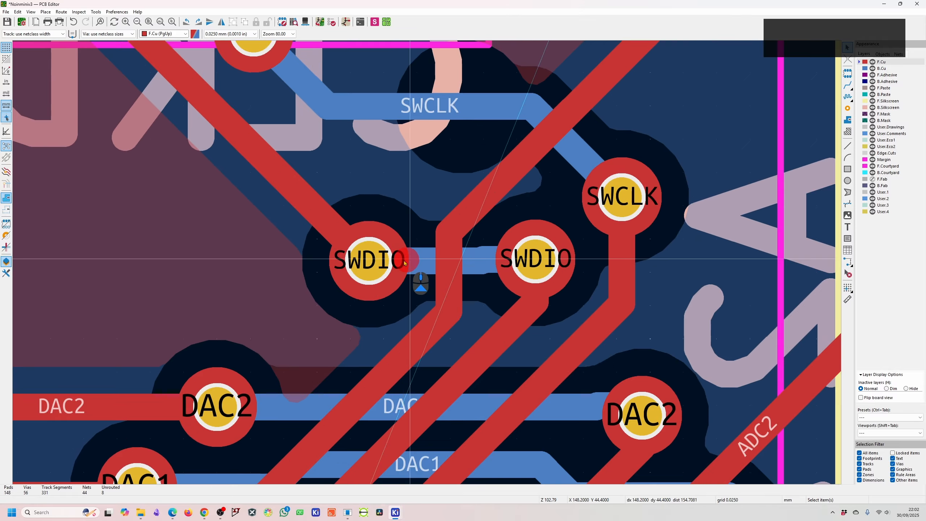
pyautogui.press('d')
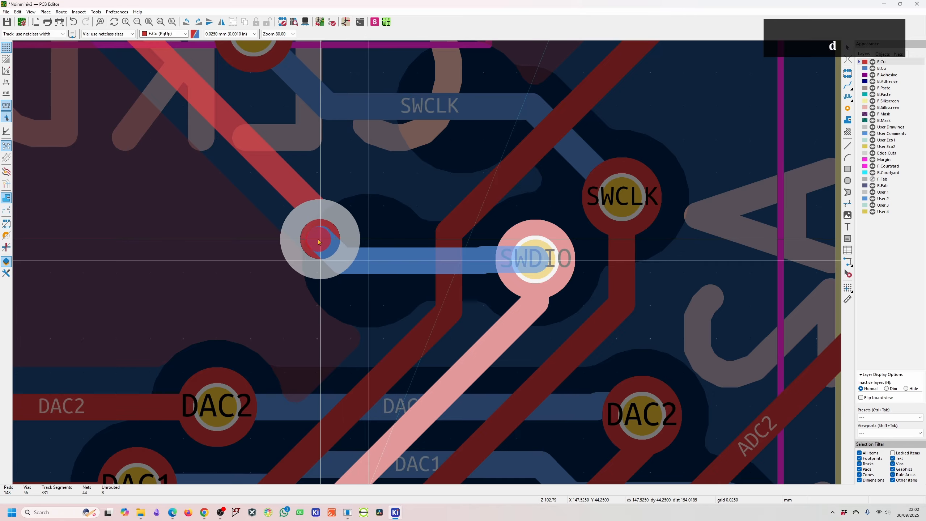
pyautogui.click(326, 236)
pyautogui.press('d')
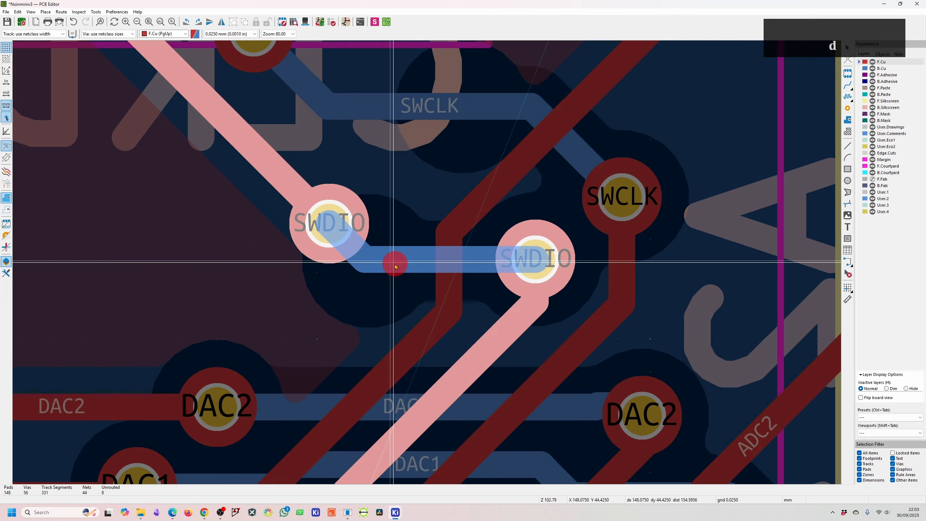
pyautogui.click(404, 277)
pyautogui.scroll(-6, 404, 277)
pyautogui.scroll(5, 431, 292)
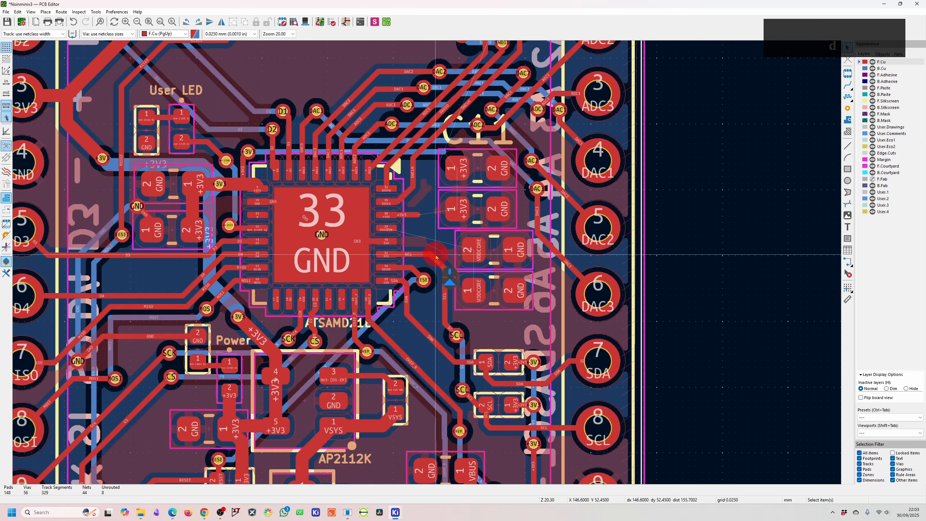
# - Route VDDCORE on F.Cu between the two VDDCORE capacitors and on to MCU pin 29 with a 0.2 mm track
pyautogui.click(552, 346)
pyautogui.press('d')
pyautogui.click(553, 253)
pyautogui.press('x')
pyautogui.click(512, 346)
pyautogui.click(511, 255)
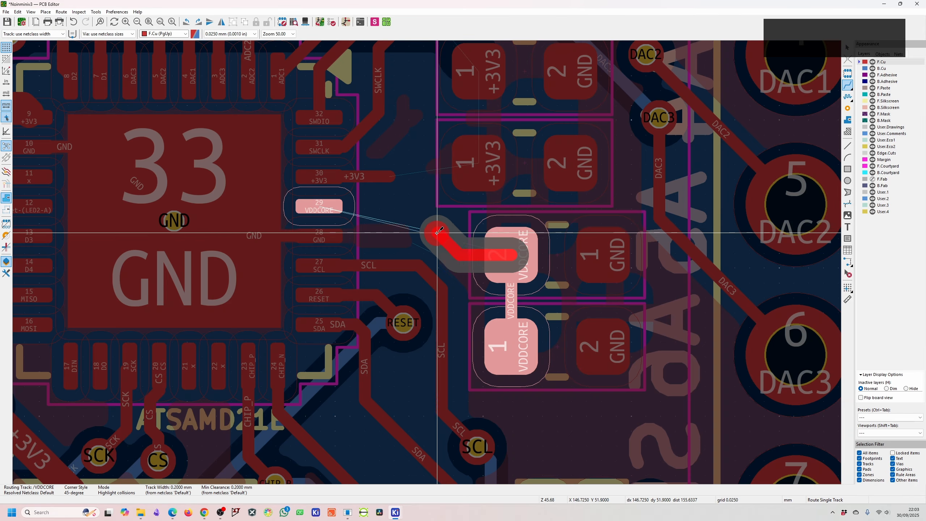
pyautogui.click(319, 207)
# - Route +3V3 on F.Cu from MCU pin 30 to C11 and link the +3V3 pads of the two adjacent capacitors
pyautogui.click(320, 176)
pyautogui.click(479, 71)
pyautogui.click(479, 163)
pyautogui.click(478, 163)
pyautogui.click(390, 177)
pyautogui.scroll(-1, 440, 161)
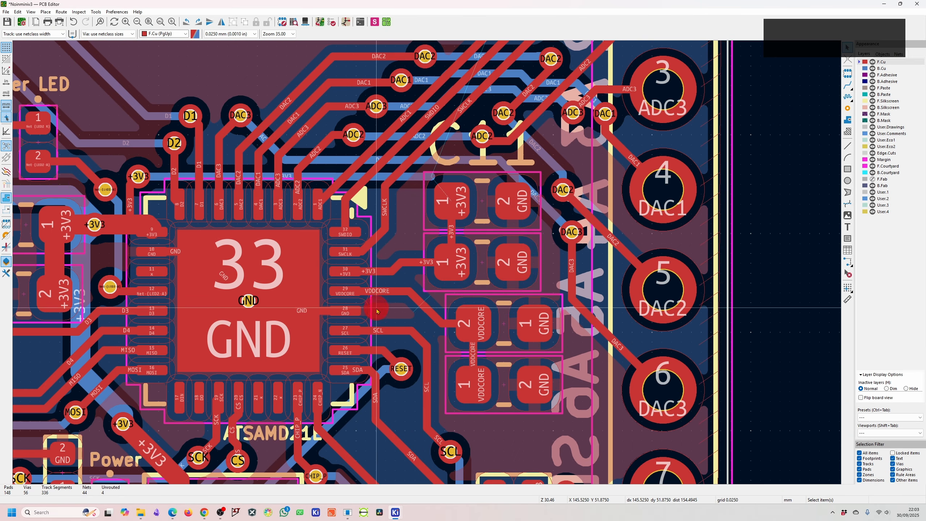
pyautogui.press('Escape')
# - Drag the DAC2 and DAC3 vias toward the pin header to make room beside the +3V3 capacitors' GND pads
pyautogui.scroll(3, 445, 251)
pyautogui.click(397, 239)
pyautogui.press('d')
pyautogui.click(501, 302)
pyautogui.click(510, 154)
pyautogui.press('d')
pyautogui.scroll(-2, 501, 96)
pyautogui.click(427, 263)
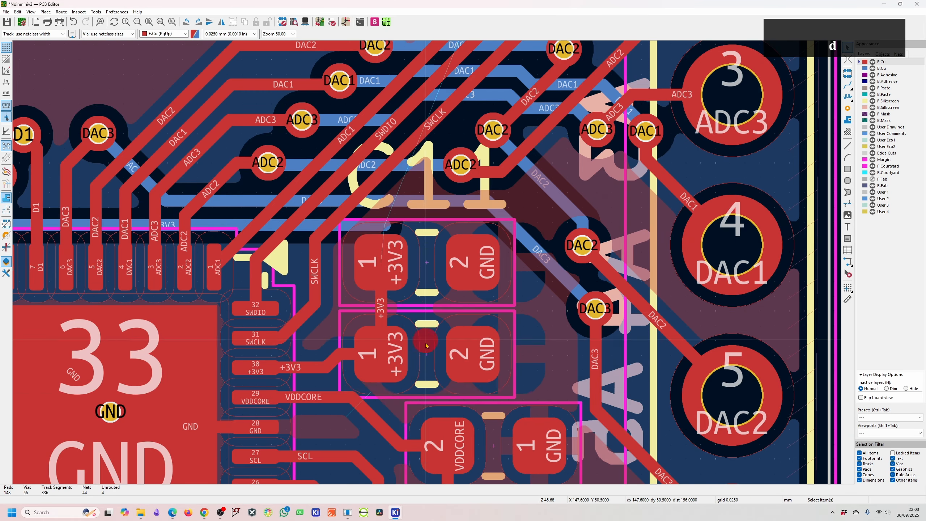
# - Route a short track with a via from each +3V3 capacitor's GND pad and refill the copper zones
pyautogui.press('x')
pyautogui.press('v')
pyautogui.click(540, 308)
pyautogui.click(473, 354)
pyautogui.press('v')
pyautogui.click(540, 354)
pyautogui.press('Escape')
pyautogui.press('b')
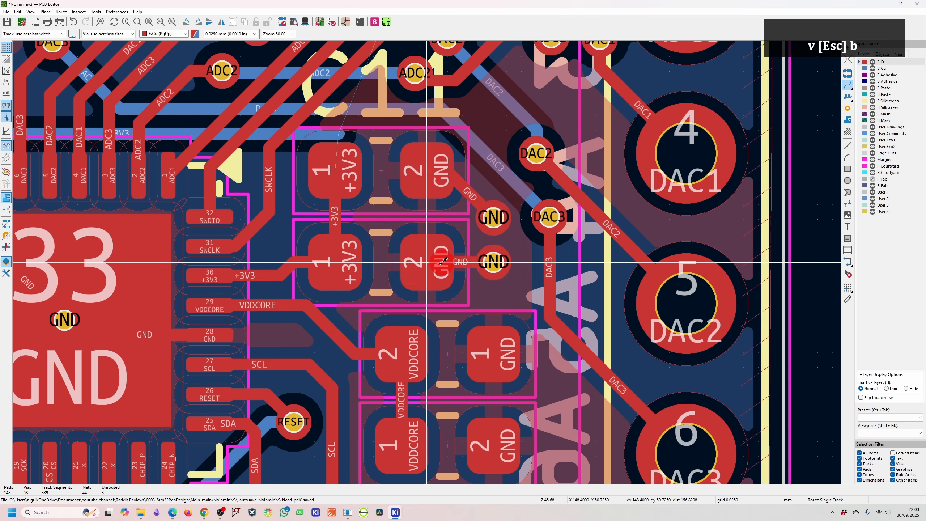
# - Remove the leftover ADC1 track stub beside the ADC1 header pin and refill the copper zones
pyautogui.scroll(-3, 440, 263)
pyautogui.scroll(3, 397, 228)
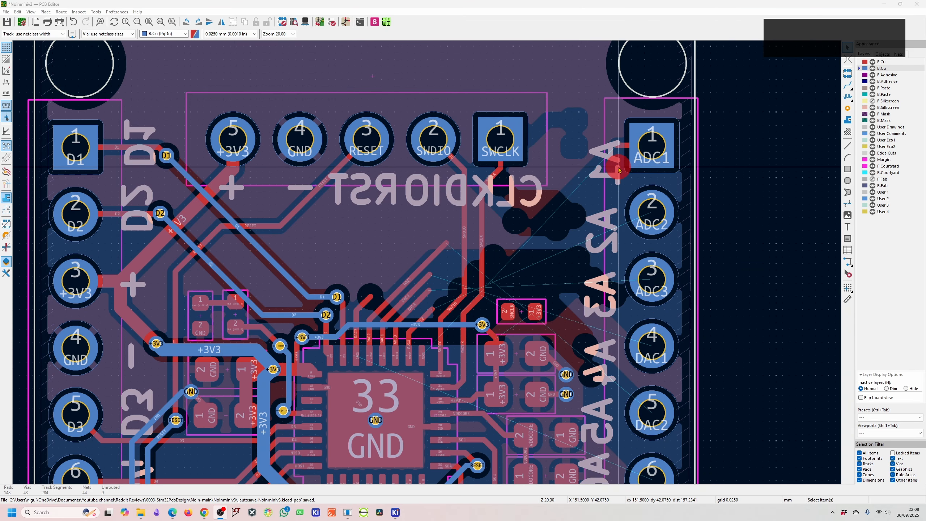
pyautogui.click(626, 149)
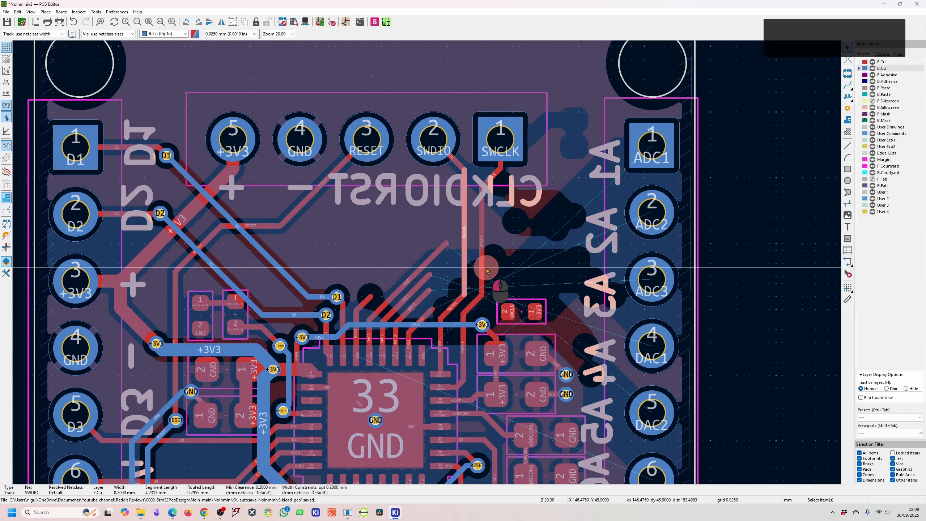
pyautogui.press('b')
# - Route a 0.2 mm +3V3 track on F.Cu from the upper capacitor's +3V3 pad to R10's +3V3 pad, then make B.Cu active
pyautogui.scroll(4, 505, 276)
pyautogui.press('x')
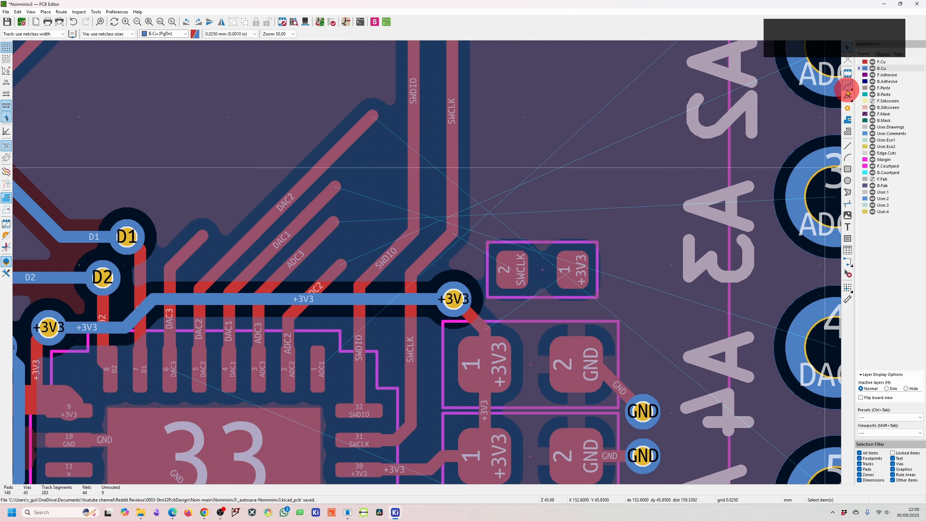
pyautogui.click(493, 358)
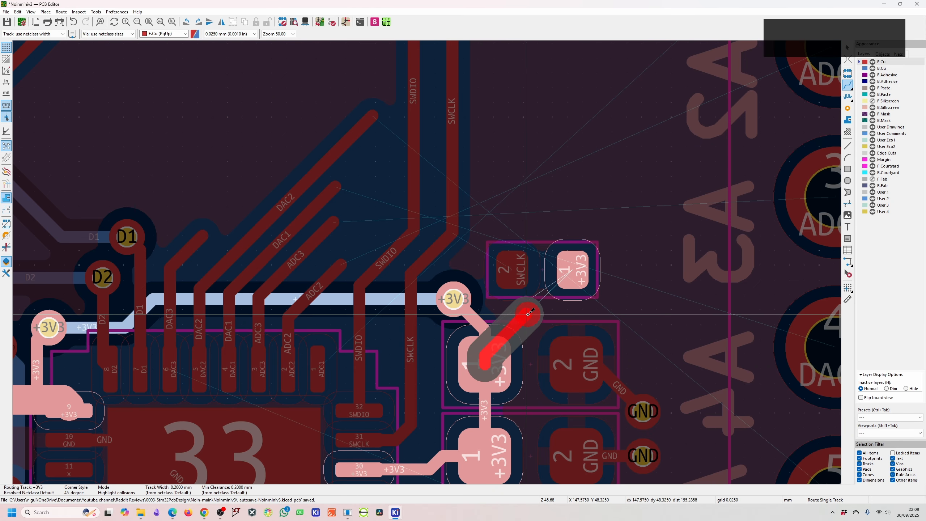
pyautogui.click(574, 271)
pyautogui.press('pagedown')
# - Examine the MCU's routing on the board and check the debug header and MCU supply capacitor circuits in the schematic editor
pyautogui.scroll(-4, 406, 209)
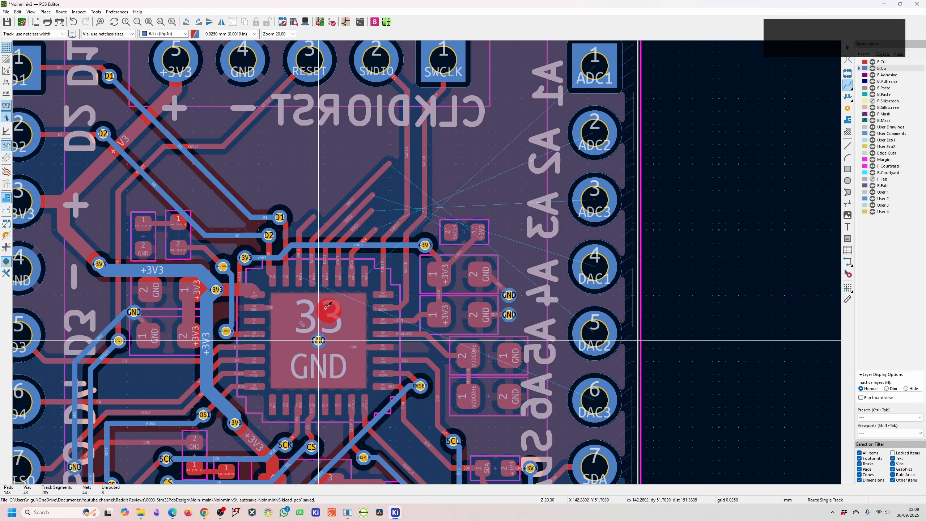
pyautogui.scroll(3, 323, 319)
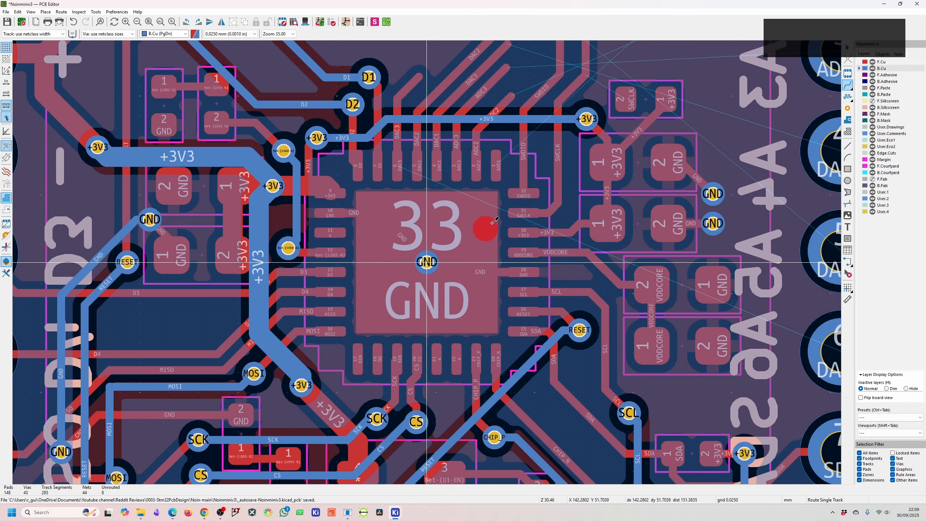
pyautogui.scroll(-3, 379, 257)
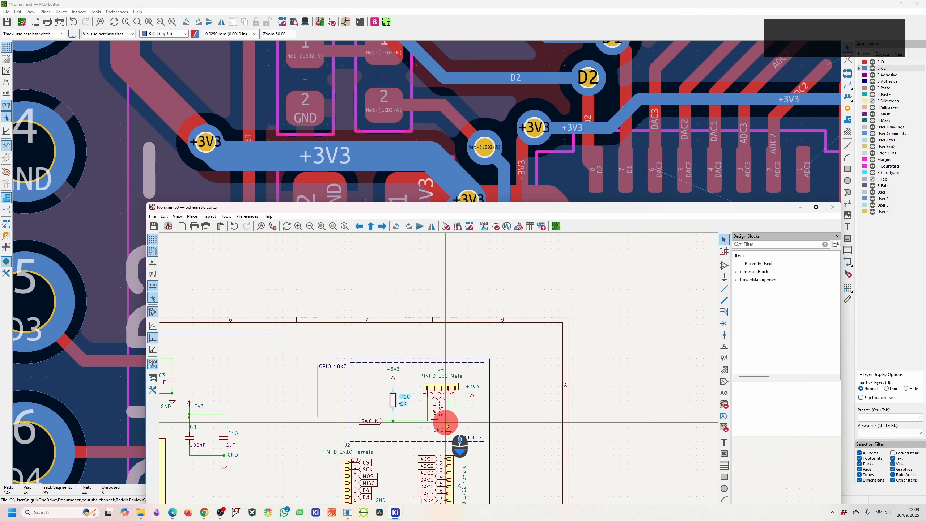
pyautogui.scroll(-2, 446, 425)
pyautogui.scroll(5, 317, 413)
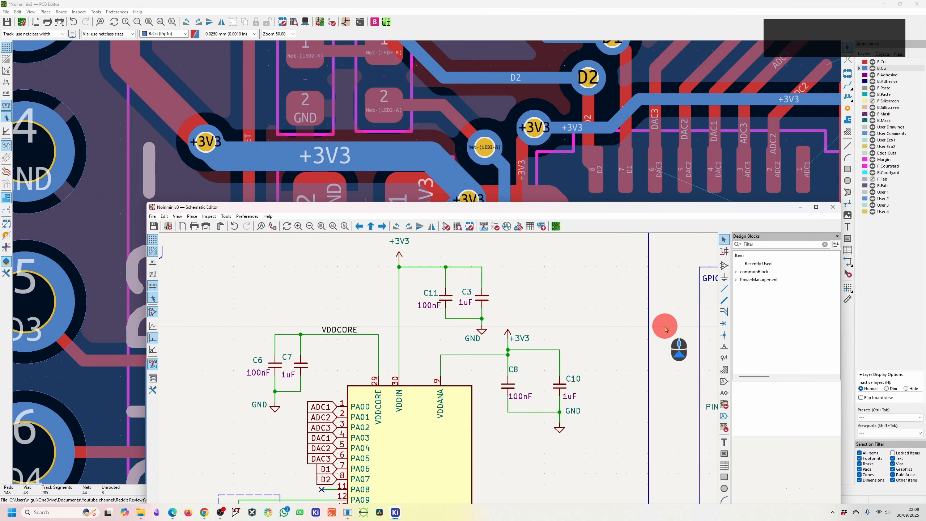
pyautogui.click(800, 207)
pyautogui.scroll(-6, 429, 270)
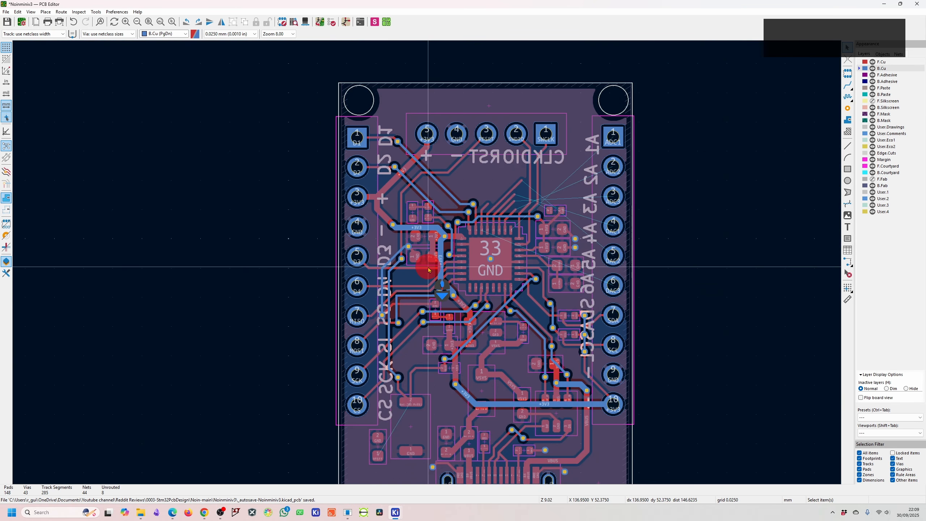
pyautogui.scroll(3, 431, 268)
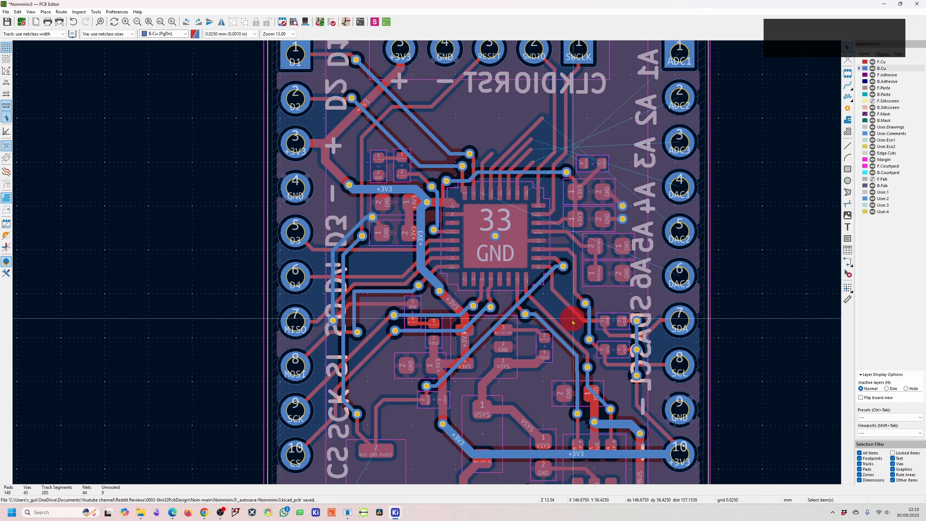
# - Drag the CHIP_P via below the MCU slightly farther from the diagonal RESET track on B.Cu
pyautogui.scroll(4, 535, 317)
pyautogui.press('d')
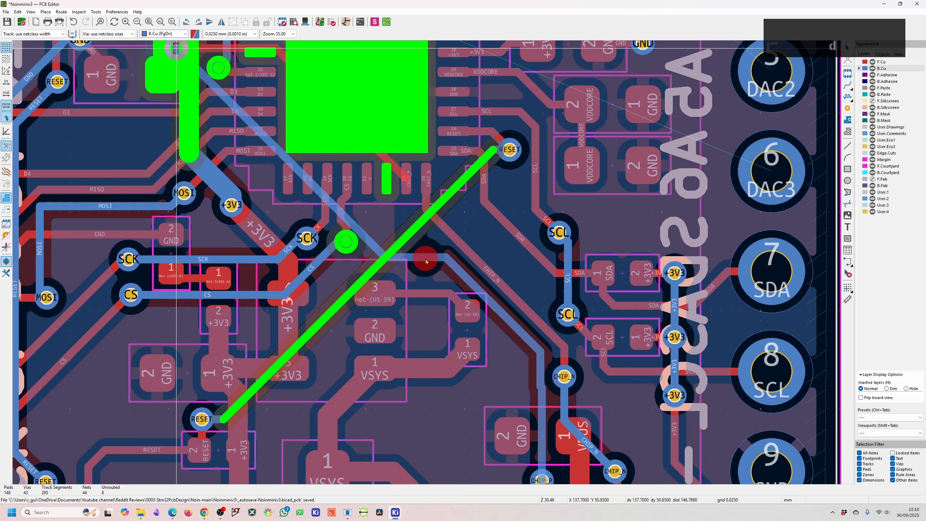
pyautogui.click(445, 265)
pyautogui.scroll(-3, 445, 266)
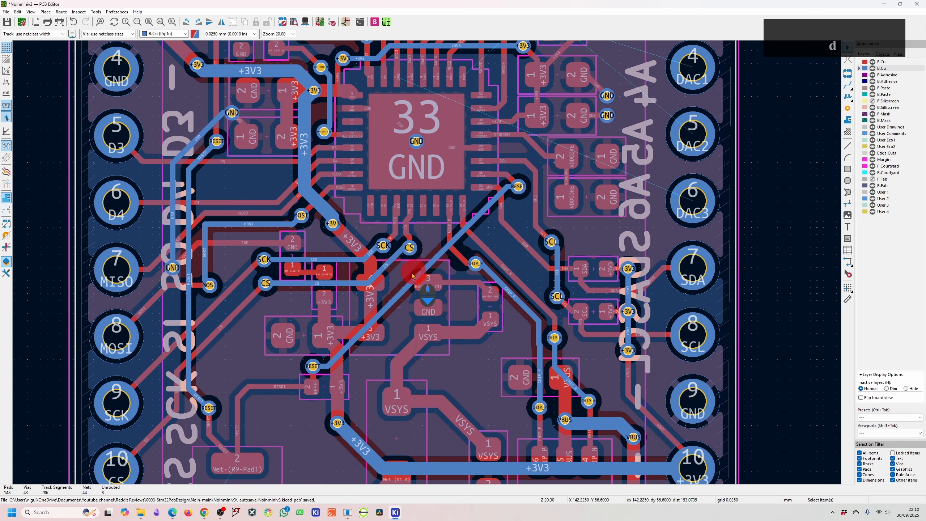
pyautogui.click(848, 87)
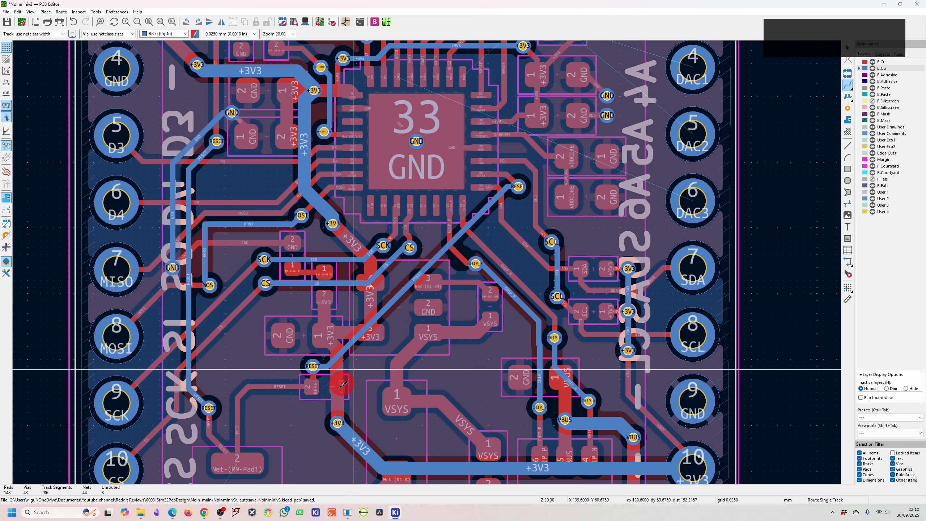
pyautogui.click(337, 423)
pyautogui.press('Escape')
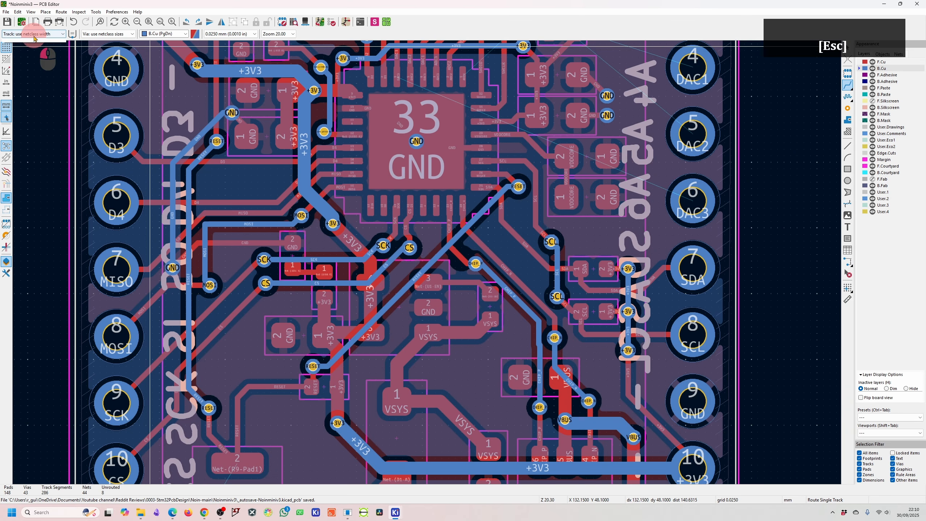
pyautogui.press('Escape')
pyautogui.press('Escape')
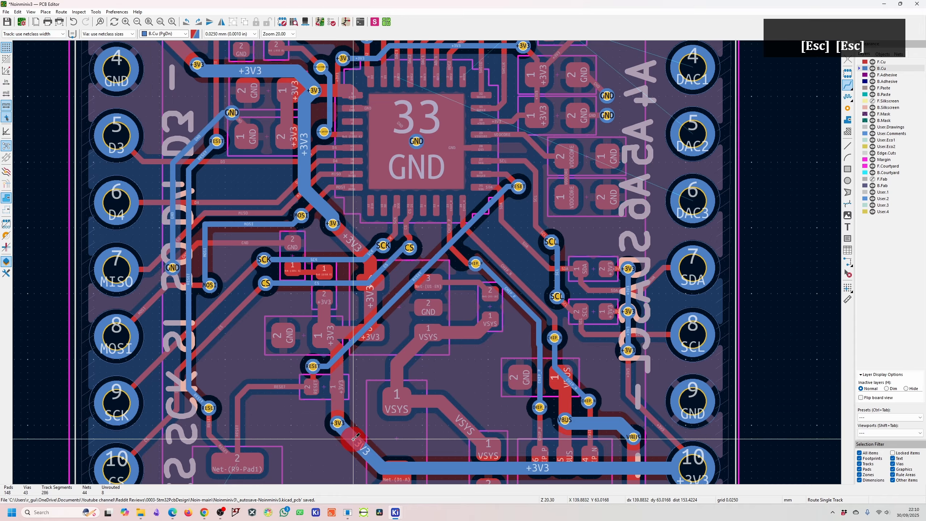
pyautogui.doubleClick(353, 438)
pyautogui.doubleClick(353, 438)
pyautogui.press('Escape')
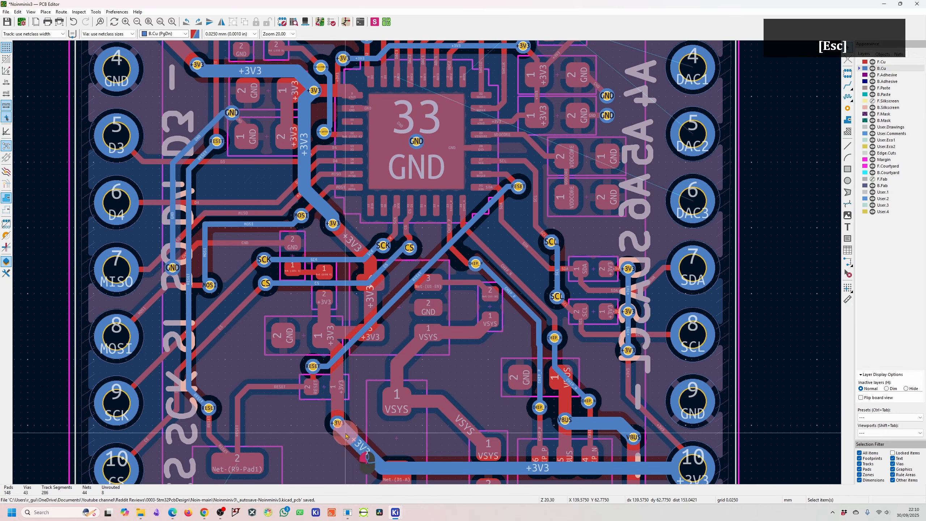
# - Route a 0.5 mm +3V3 track on B.Cu from the via below the RESET resistor diagonally up towards the MCU's SDA corner
pyautogui.doubleClick(348, 436)
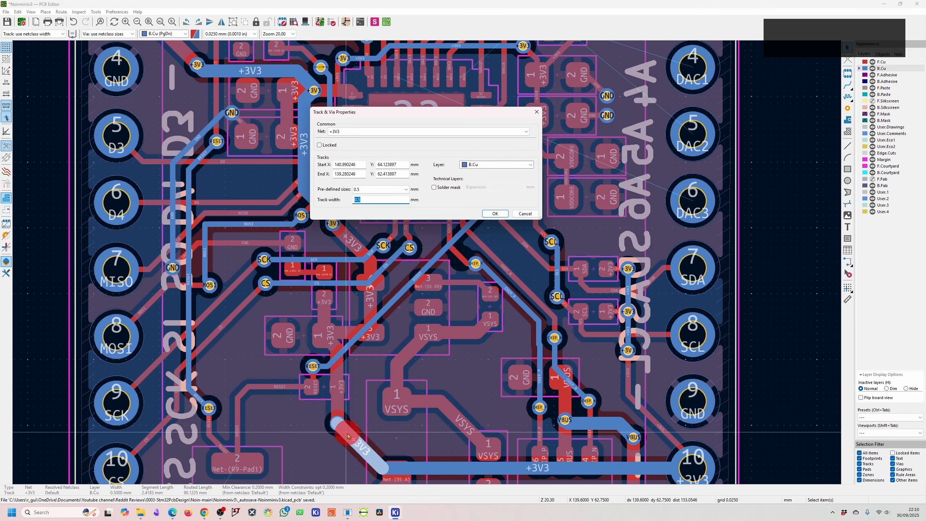
pyautogui.press('Escape')
pyautogui.click(48, 34)
pyautogui.click(42, 63)
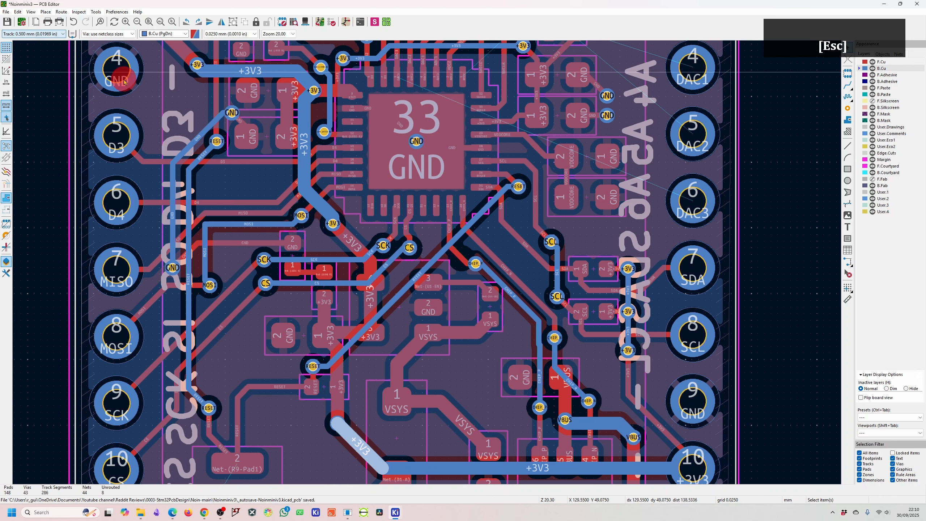
pyautogui.click(848, 85)
pyautogui.click(337, 423)
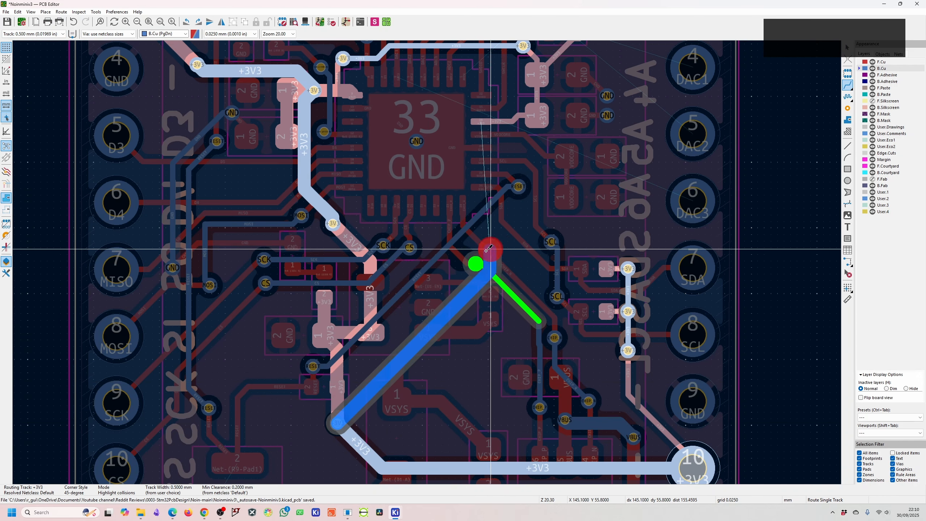
pyautogui.click(422, 300)
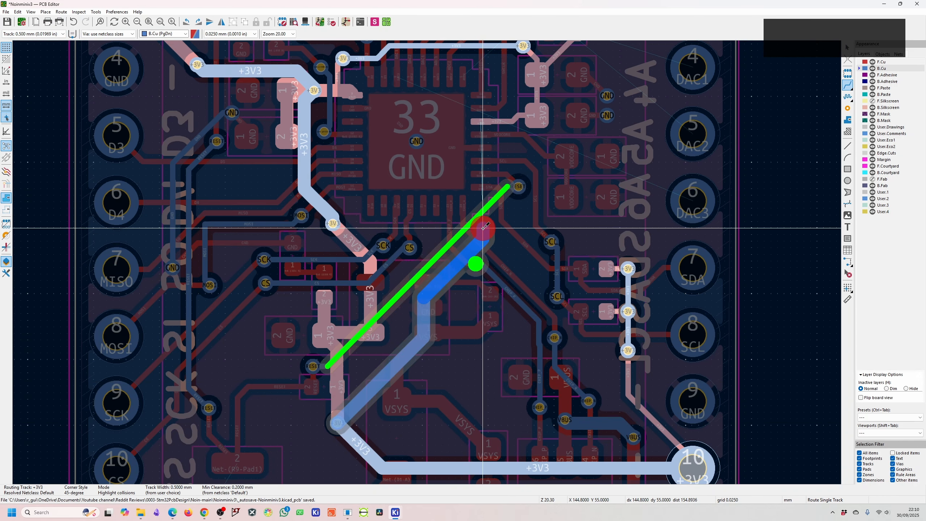
pyautogui.press('Escape')
pyautogui.press('Escape')
pyautogui.scroll(4, 510, 233)
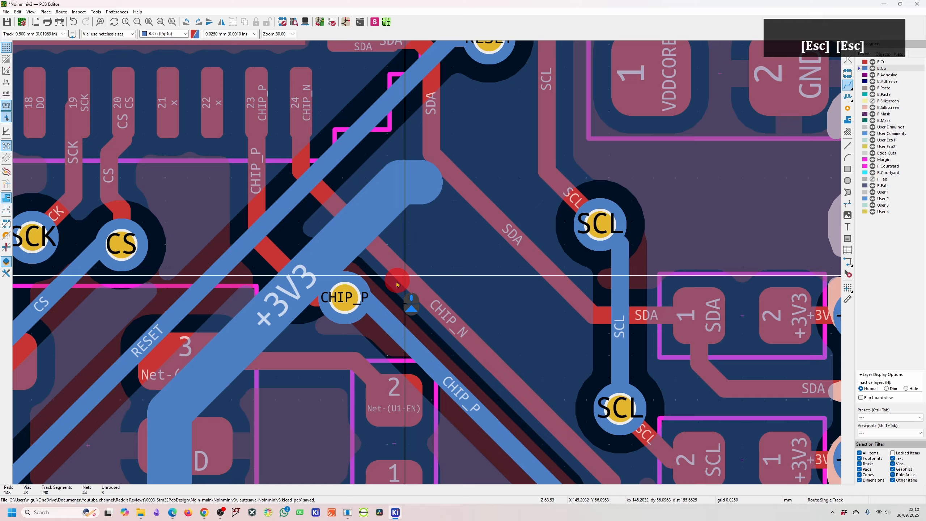
pyautogui.press('Escape')
# - Make F.Cu active and return the track width setting to the netclass width
pyautogui.click(348, 301)
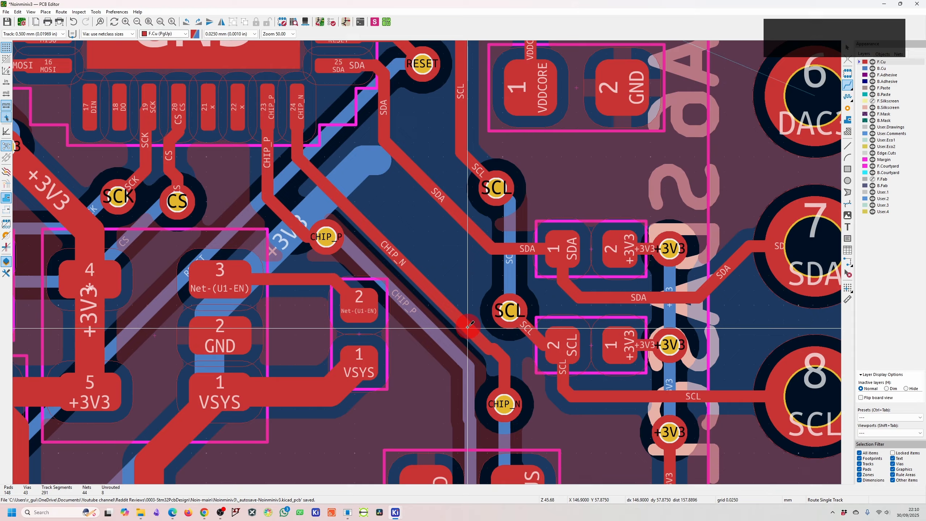
pyautogui.press('Escape')
pyautogui.press('Escape')
pyautogui.click(33, 34)
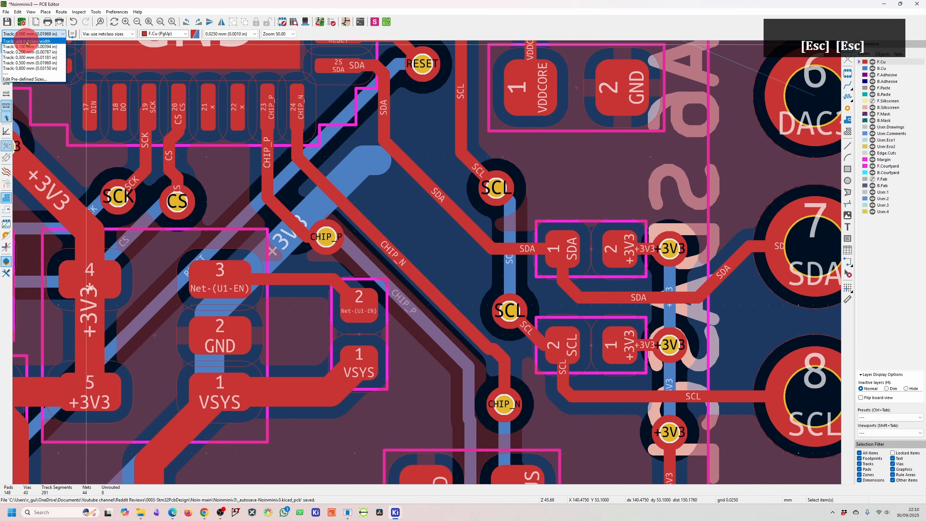
pyautogui.click(25, 41)
# - Drag the F.Cu CHIP_N track away from the CHIP_P via, towards the SDA track
pyautogui.press('d')
pyautogui.click(411, 211)
pyautogui.press('Escape')
pyautogui.press('d')
pyautogui.press('Escape')
pyautogui.press('Escape')
pyautogui.press('Escape')
pyautogui.press('d')
pyautogui.click(499, 359)
pyautogui.press('Escape')
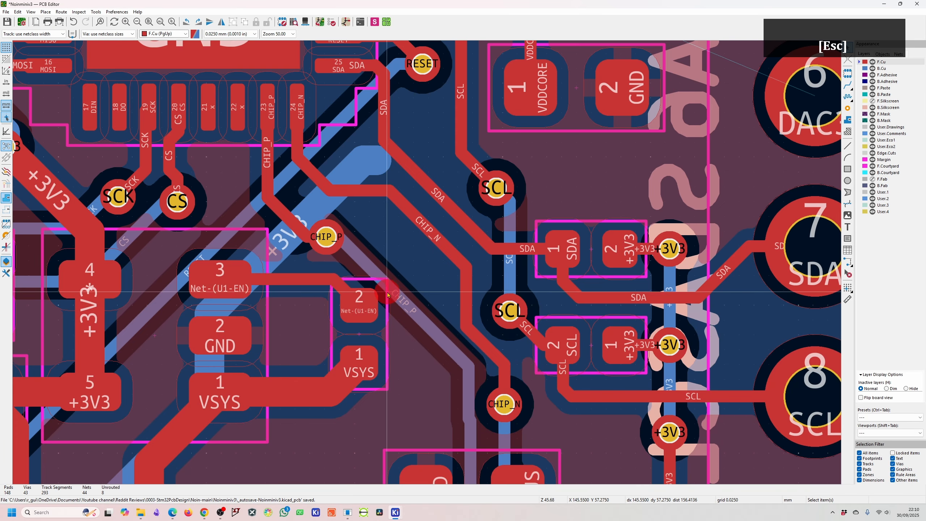
# - Drag the upper CHIP_P via clear of the new +3V3 track and reshape the CHIP_P and CHIP_N tracks on B.Cu
pyautogui.press('d')
pyautogui.click(388, 245)
pyautogui.press('d')
pyautogui.click(437, 322)
pyautogui.scroll(-2, 438, 328)
pyautogui.press('d')
pyautogui.press('d')
pyautogui.click(419, 248)
pyautogui.press('d')
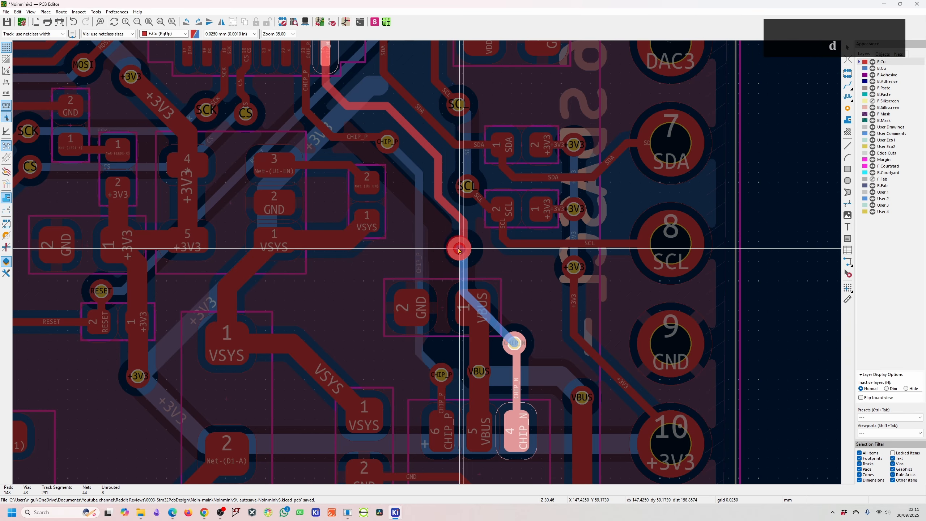
pyautogui.press('Escape')
pyautogui.press('d')
pyautogui.click(512, 281)
pyautogui.scroll(-2, 512, 281)
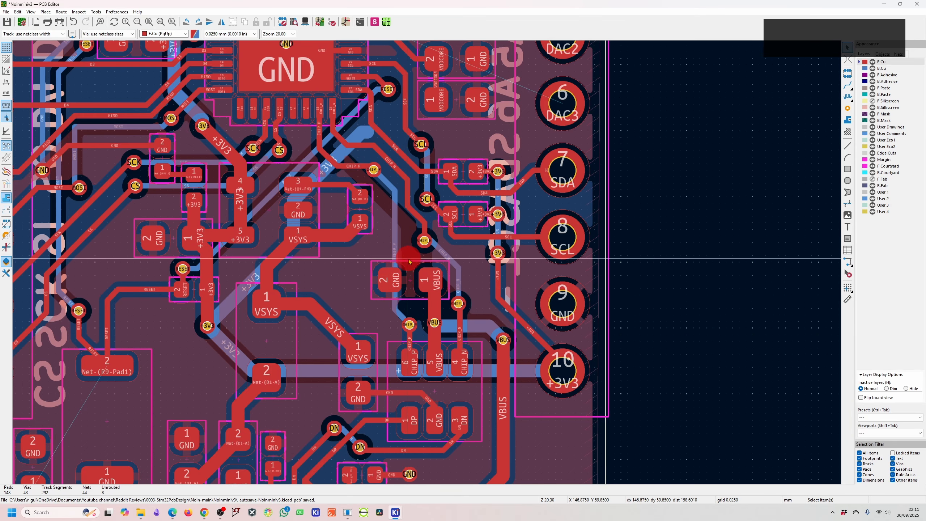
# - Move the VBUS capacitor C5 off the board, outside the edge beside the GND header pin
pyautogui.scroll(2, 410, 289)
pyautogui.press('Escape')
pyautogui.click(439, 279)
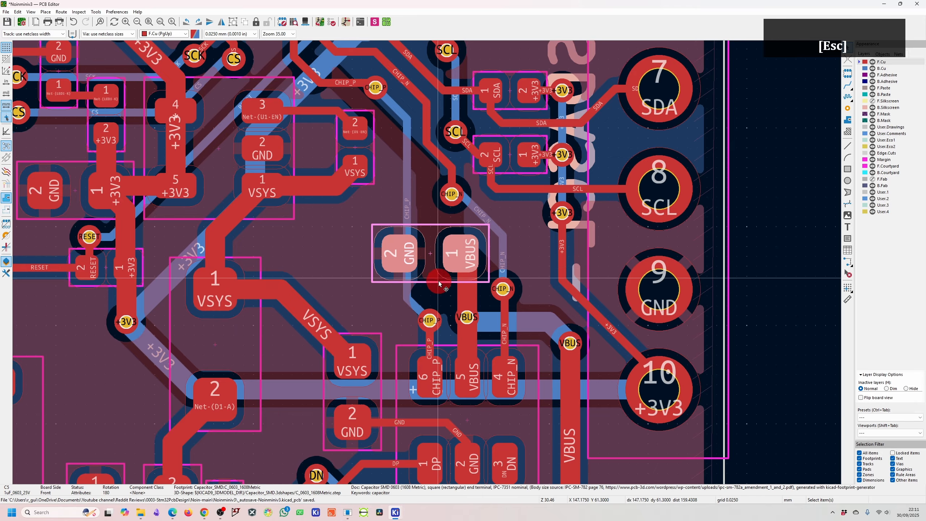
pyautogui.moveTo(436, 268); pyautogui.dragTo(628, 255)
# - Delete C5's old VBUS tracks on F.Cu, the VBUS via by the ESD chip and its B.Cu VBUS link
pyautogui.press('Delete')
pyautogui.scroll(-2, 405, 252)
pyautogui.scroll(3, 459, 262)
pyautogui.click(343, 267)
pyautogui.press('Delete')
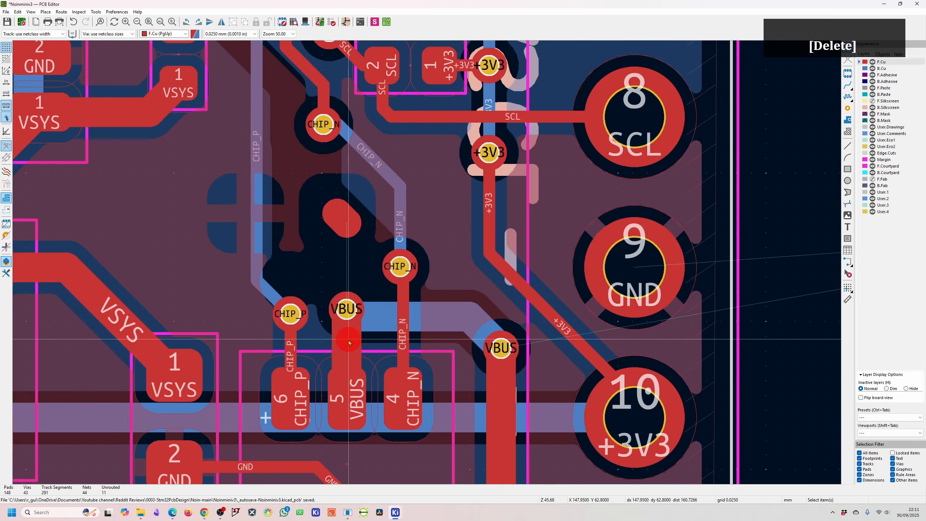
pyautogui.press('Delete')
pyautogui.scroll(-5, 343, 266)
pyautogui.scroll(2, 427, 267)
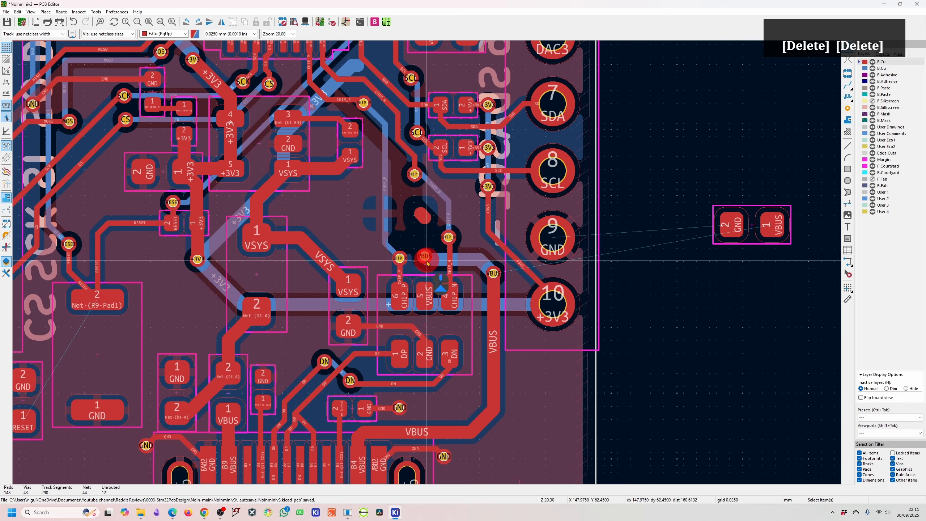
pyautogui.press('Delete')
pyautogui.click(461, 265)
pyautogui.press('Delete')
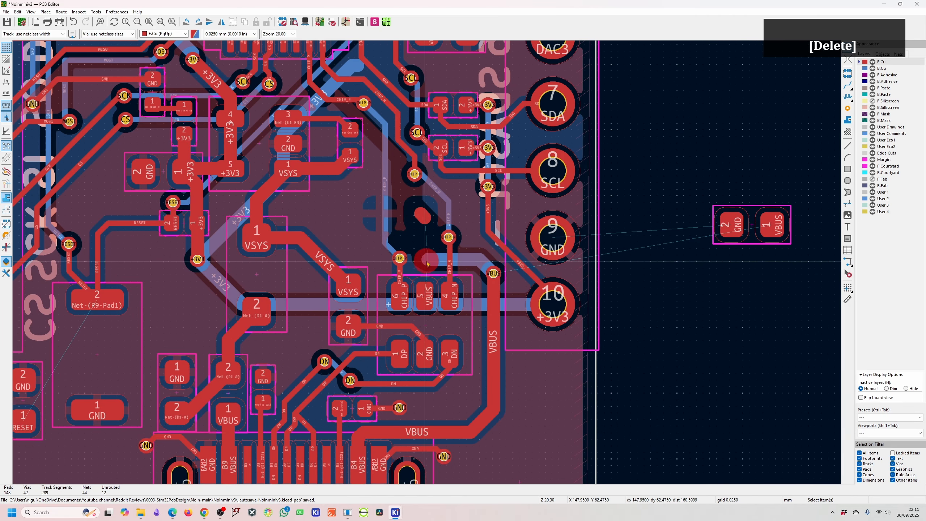
pyautogui.press('Delete')
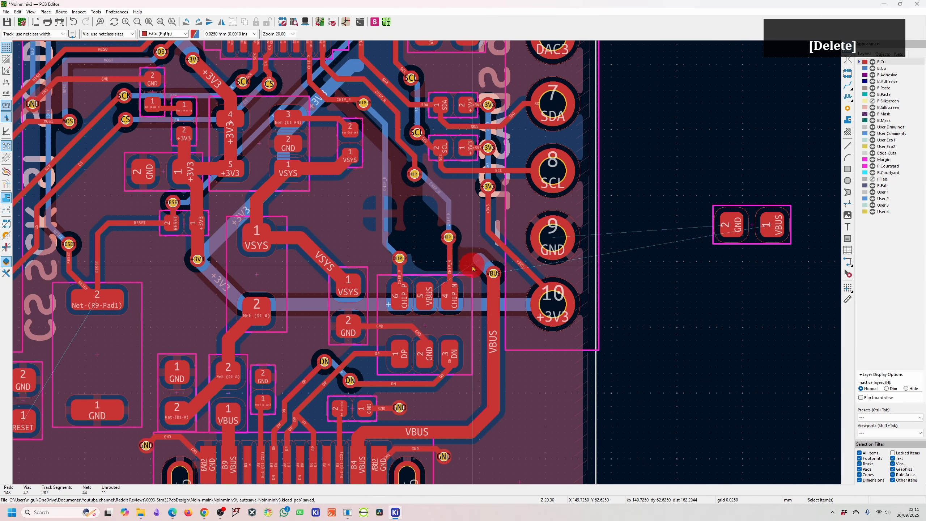
pyautogui.click(452, 249)
pyautogui.press('Delete')
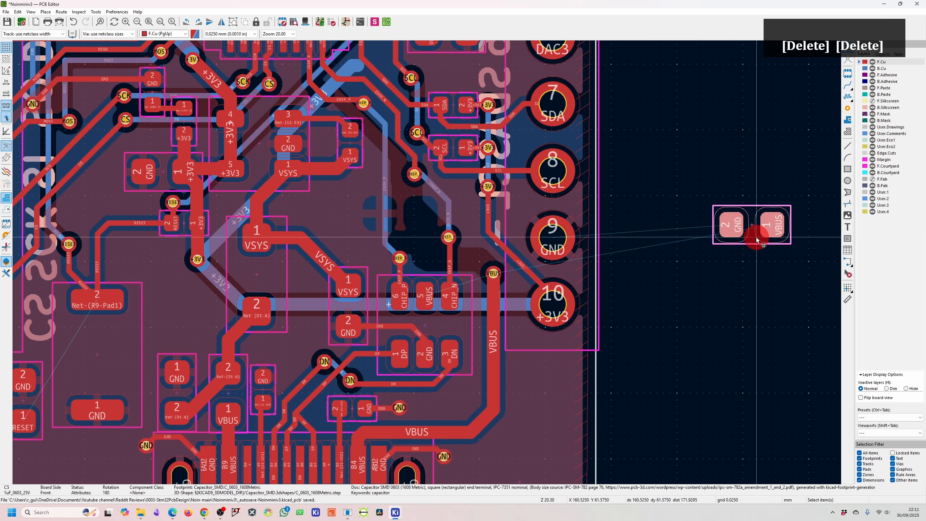
# - Rotate C5 to 90° and place it directly above the ESD chip's pad 5, with its VBUS pad facing the chip
pyautogui.press('r')
pyautogui.press('r')
pyautogui.press('r')
pyautogui.moveTo(753, 235); pyautogui.dragTo(424, 233)
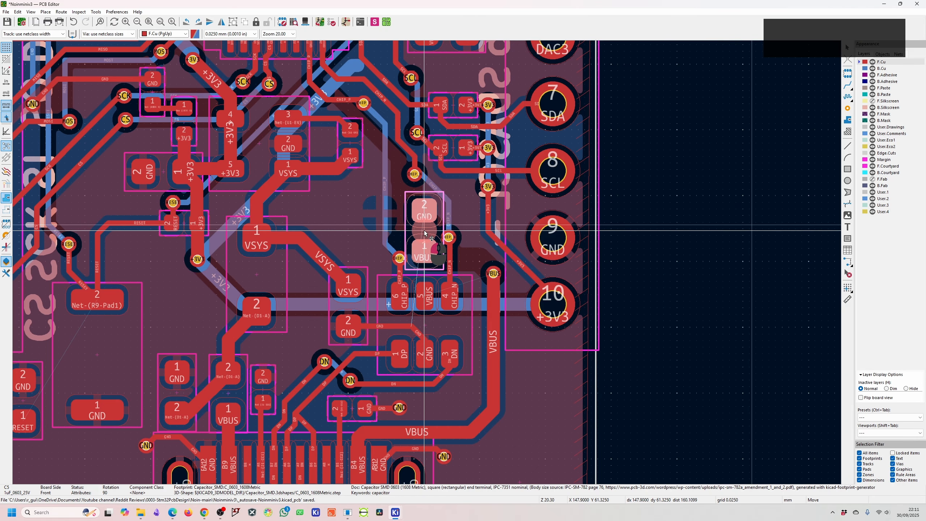
pyautogui.moveTo(425, 231); pyautogui.dragTo(425, 231)
# - Drag the lower CHIP_P and CHIP_N vias outward on both sides of C5
pyautogui.scroll(3, 425, 231)
pyautogui.press('Escape')
pyautogui.press('d')
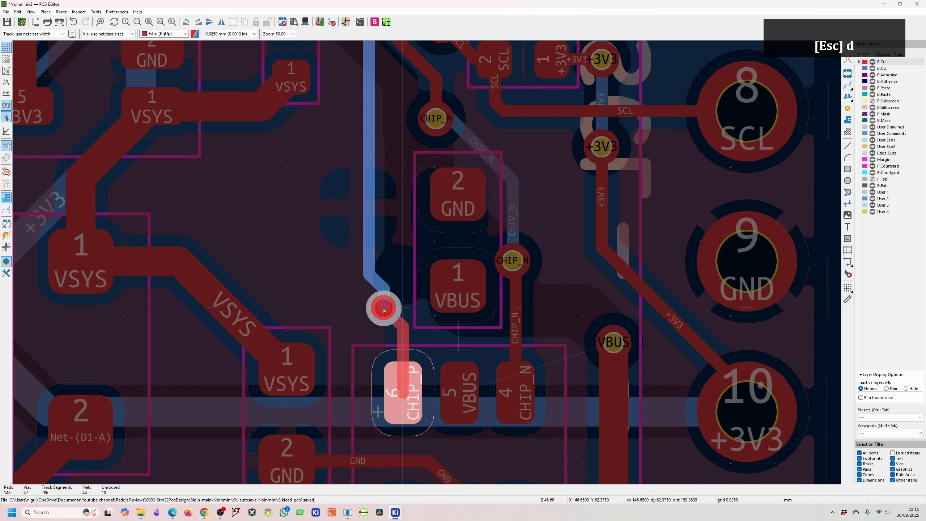
pyautogui.click(378, 305)
pyautogui.press('d')
pyautogui.click(539, 305)
pyautogui.scroll(-1, 519, 204)
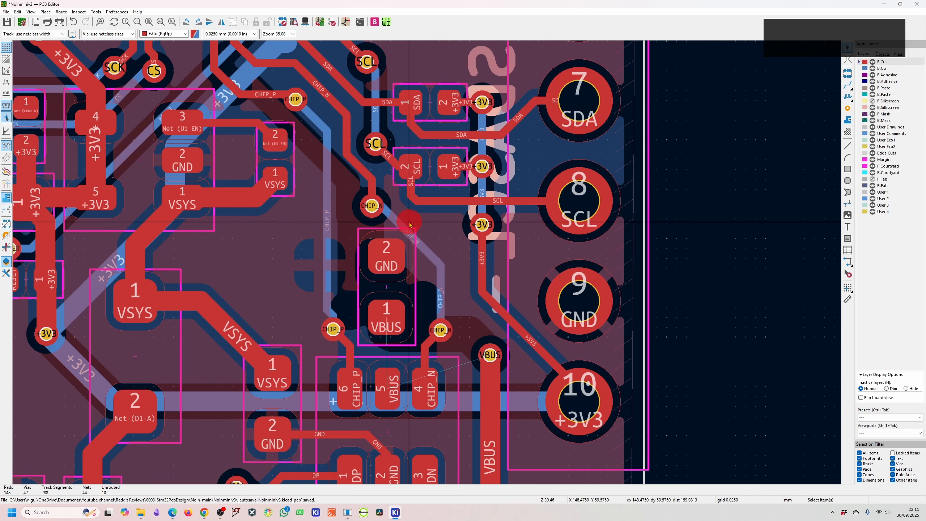
# - Route VBUS on F.Cu from C5 through the ESD chip's pad 5 to the wide VBUS track, then delete the leftover VBUS via and stub
pyautogui.moveTo(386, 376); pyautogui.dragTo(434, 269, button='middle')
pyautogui.press('Escape')
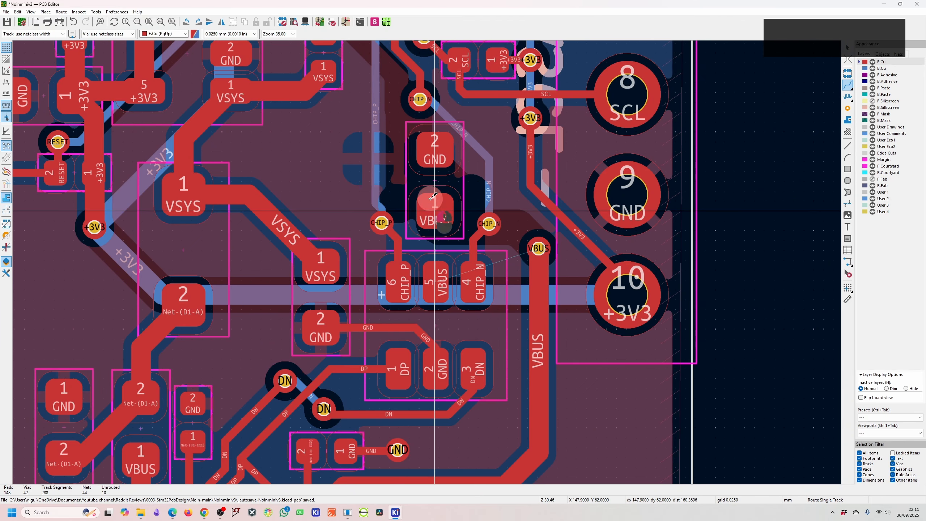
pyautogui.press('x')
pyautogui.click(434, 283)
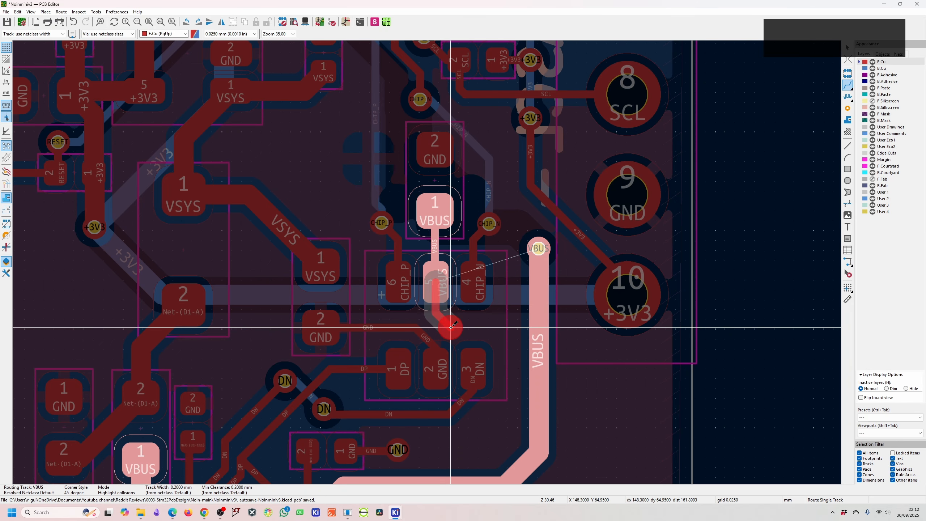
pyautogui.click(540, 326)
pyautogui.press('Escape')
pyautogui.press('Escape')
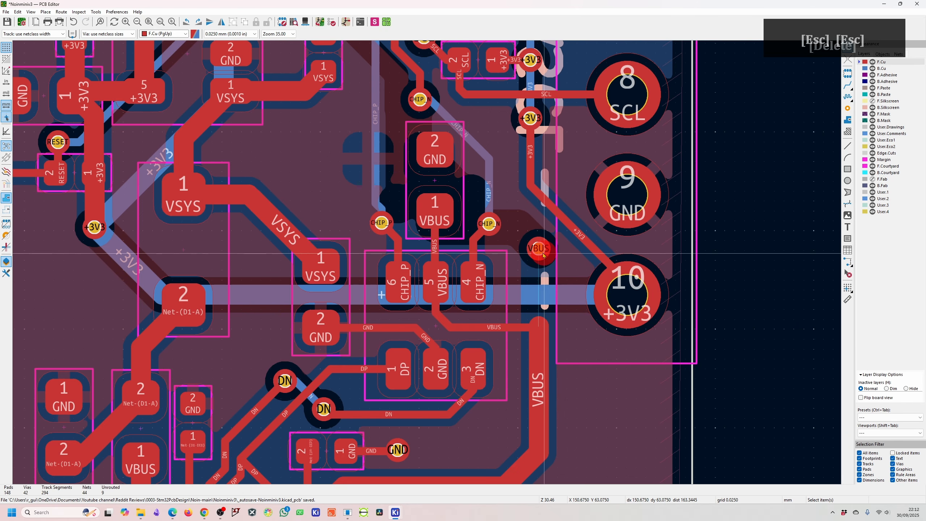
pyautogui.press('Delete')
pyautogui.press('Delete')
# - Angle the wide VBUS track's upper end into the new VBUS connection and refill the copper zones
pyautogui.click(537, 367)
pyautogui.scroll(4, 429, 266)
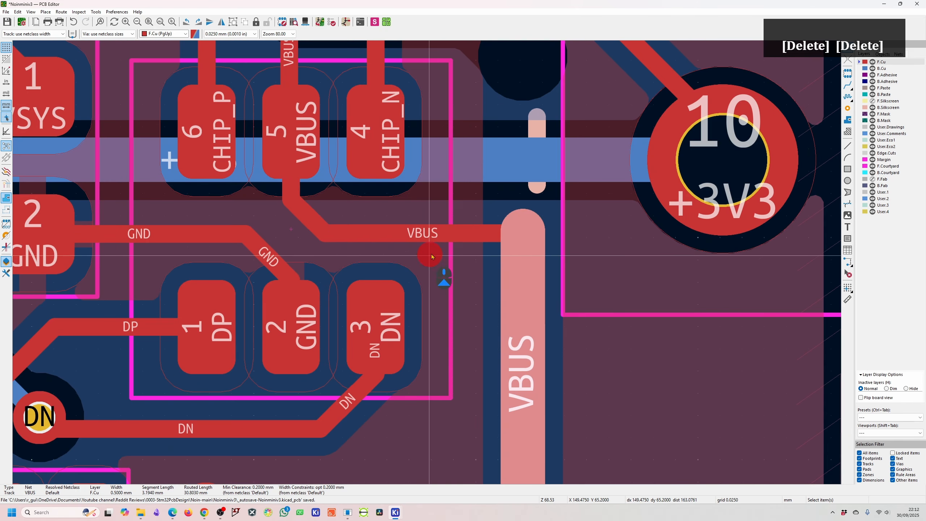
pyautogui.click(494, 238)
pyautogui.press('Escape')
pyautogui.scroll(-4, 429, 266)
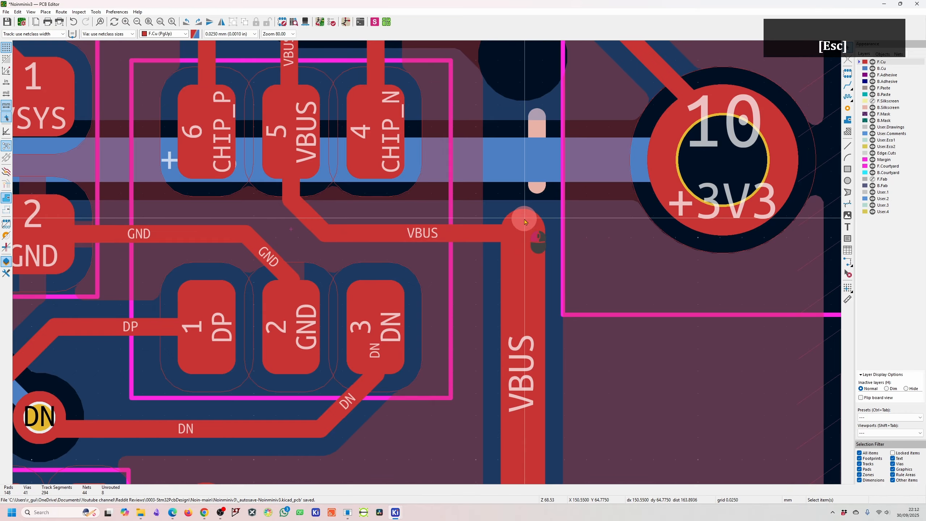
pyautogui.press('b')
pyautogui.press('Escape')
# - Delete the CHIP_N and CHIP_P tracks around C5 on B.Cu, plus the lower CHIP_P via and the upper CHIP_N via
pyautogui.scroll(2, 428, 266)
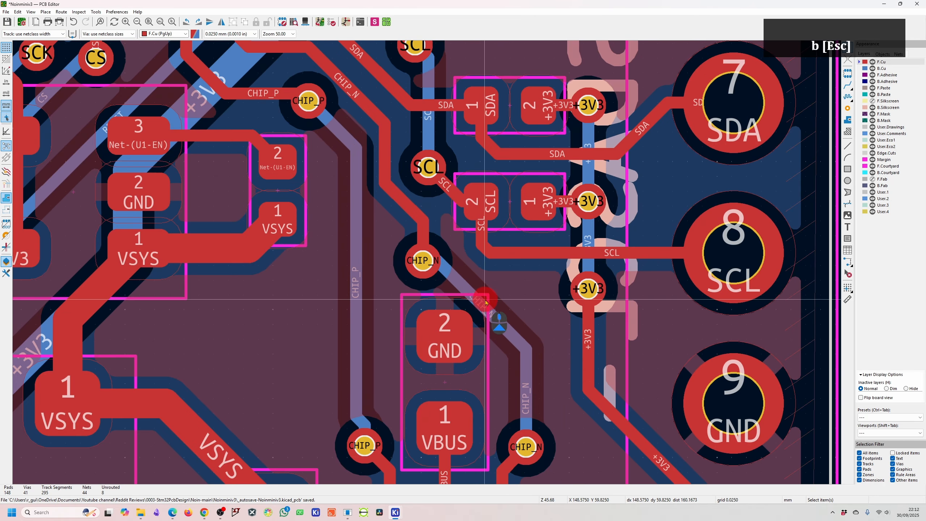
pyautogui.click(495, 354)
pyautogui.press('Delete')
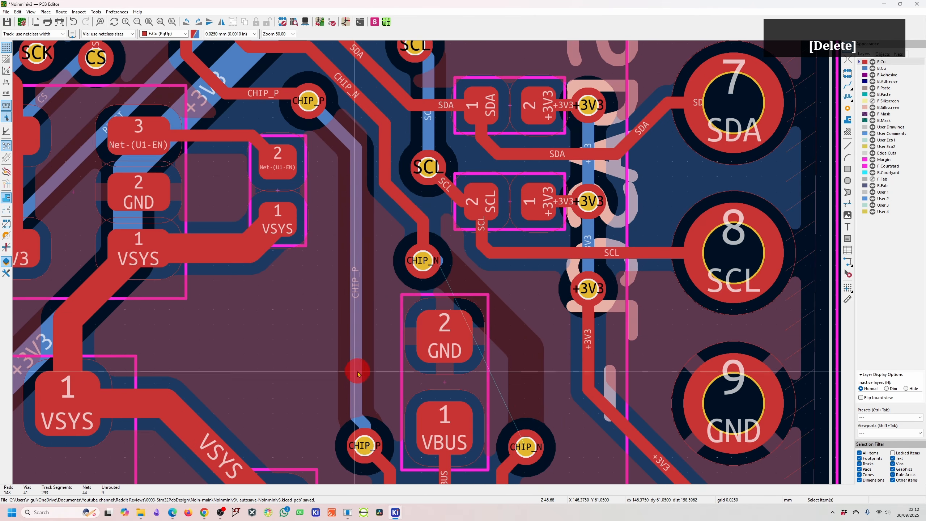
pyautogui.press('Delete')
pyautogui.press('Delete')
pyautogui.press('Delete')
pyautogui.press('Delete')
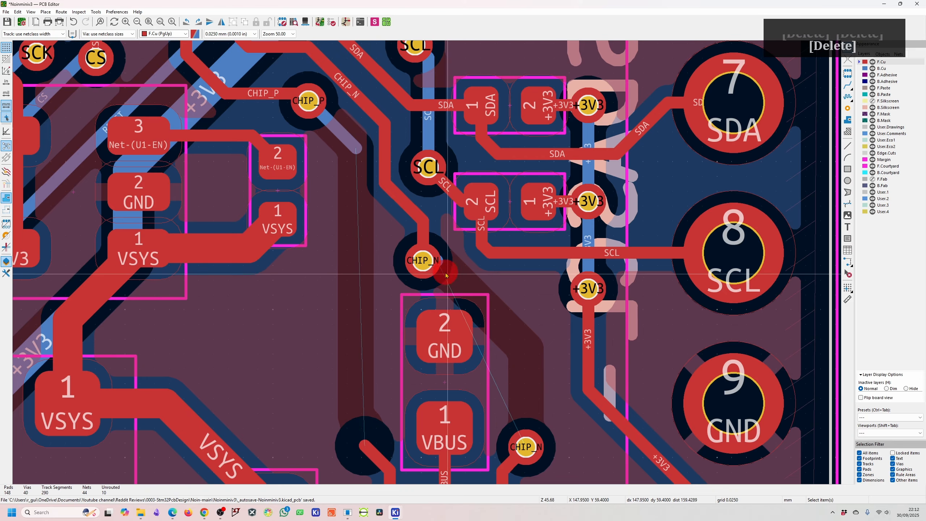
pyautogui.press('Delete')
pyautogui.press('Delete')
pyautogui.press('Delete')
# - Delete the upper CHIP_P via with its B.Cu stub and the F.Cu CHIP_P and CHIP_N segments leaving MCU pins 23 and 24
pyautogui.scroll(-3, 447, 277)
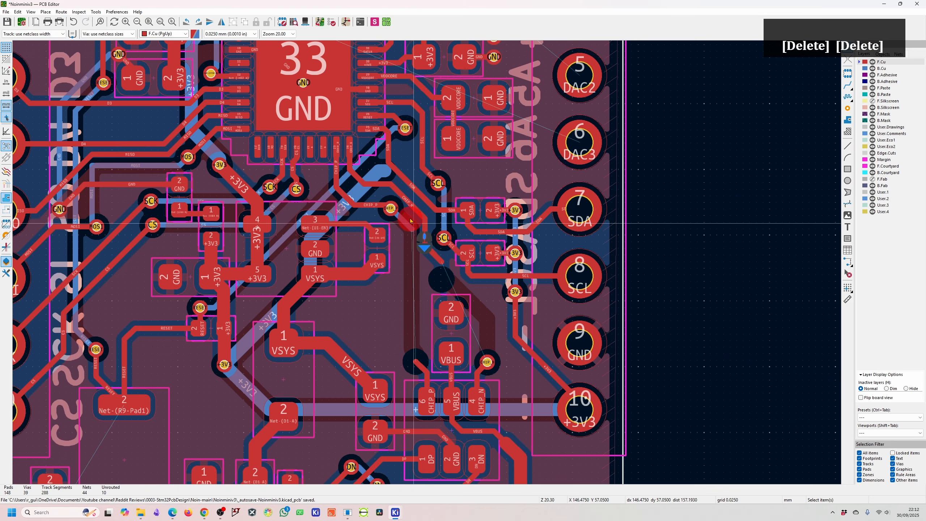
pyautogui.press('Delete')
pyautogui.press('Delete')
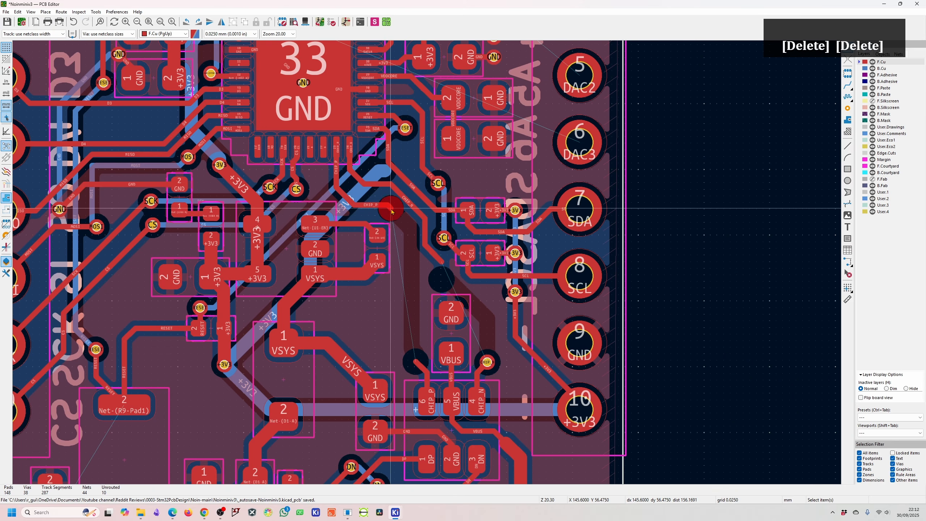
pyautogui.press('Delete')
pyautogui.press('Delete')
pyautogui.press('Delete')
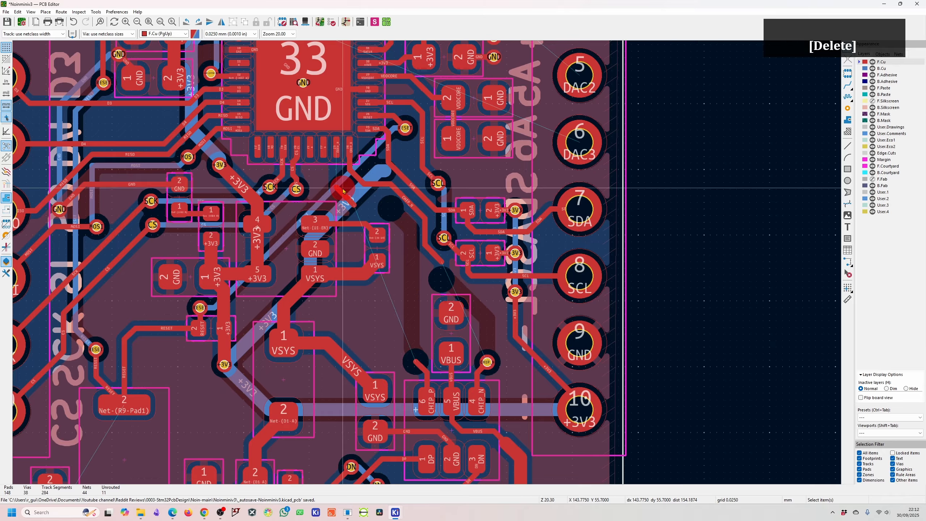
pyautogui.scroll(3, 342, 190)
pyautogui.press('Delete')
pyautogui.press('Delete')
pyautogui.press('Delete')
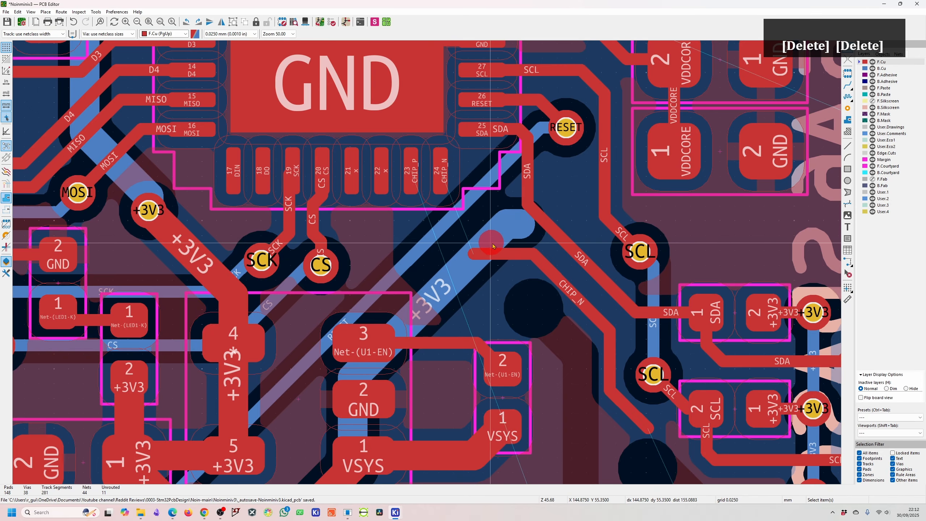
# - Delete the remaining F.Cu CHIP_N segments running beside the SDA track and the SCL via
pyautogui.click(511, 255)
pyautogui.press('Delete')
pyautogui.click(554, 278)
pyautogui.press('Delete')
pyautogui.click(615, 376)
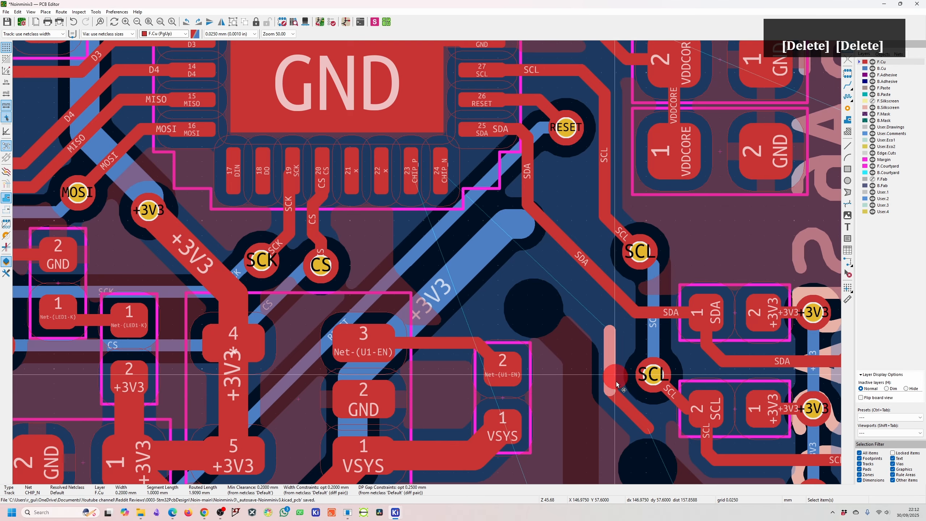
pyautogui.press('Delete')
pyautogui.click(633, 414)
pyautogui.press('Delete')
# - Delete the lower CHIP_N via and the leftover CHIP_N and CHIP_P track stubs at the ESD chip's pads 4 and 6
pyautogui.scroll(-4, 633, 414)
pyautogui.scroll(2, 445, 304)
pyautogui.click(441, 274)
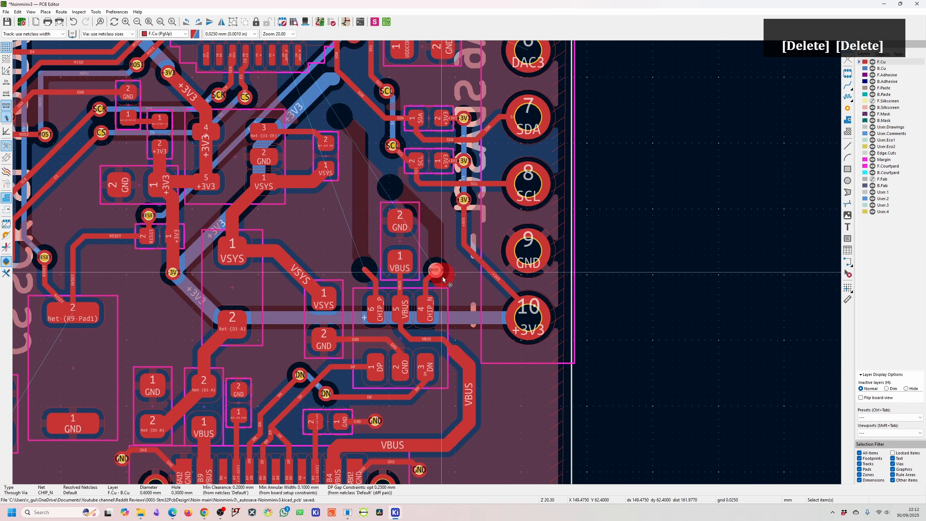
pyautogui.press('Delete')
pyautogui.click(434, 272)
pyautogui.press('Delete')
pyautogui.click(369, 276)
pyautogui.press('Delete')
pyautogui.click(377, 290)
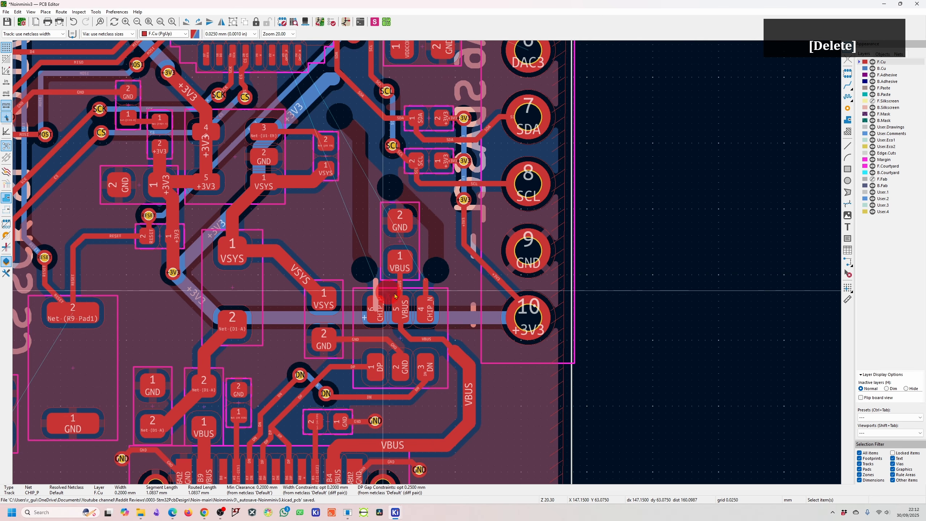
pyautogui.press('Delete')
# - Route the CHIP_P/CHIP_N differential pair on F.Cu from the ESD chip's pads 6 and 4 to MCU pins 23 and 24
pyautogui.click(80, 11)
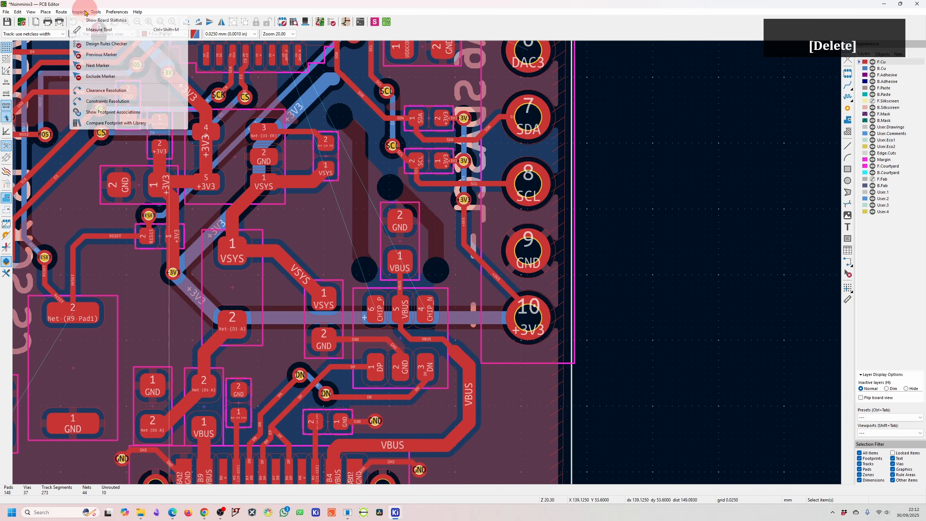
pyautogui.click(65, 13)
pyautogui.click(77, 45)
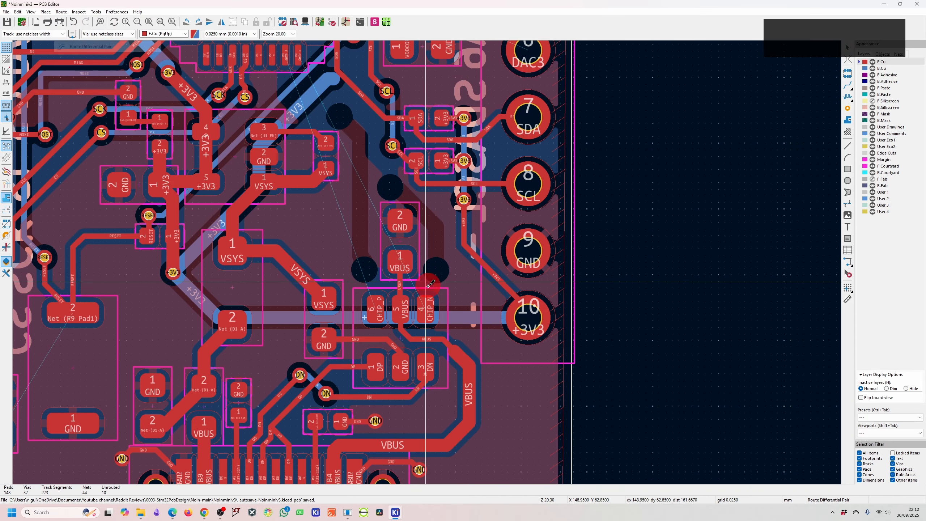
pyautogui.click(376, 310)
pyautogui.click(366, 173)
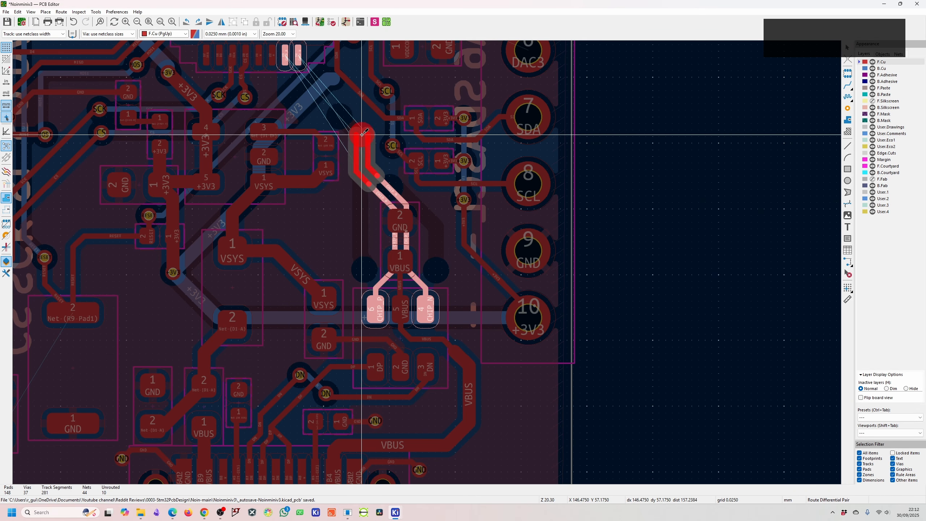
pyautogui.click(361, 135)
pyautogui.press('Escape')
pyautogui.click(414, 238)
pyautogui.scroll(4, 417, 304)
pyautogui.click(440, 270)
pyautogui.click(532, 343)
pyautogui.scroll(-4, 427, 263)
pyautogui.scroll(4, 426, 263)
pyautogui.scroll(-4, 441, 223)
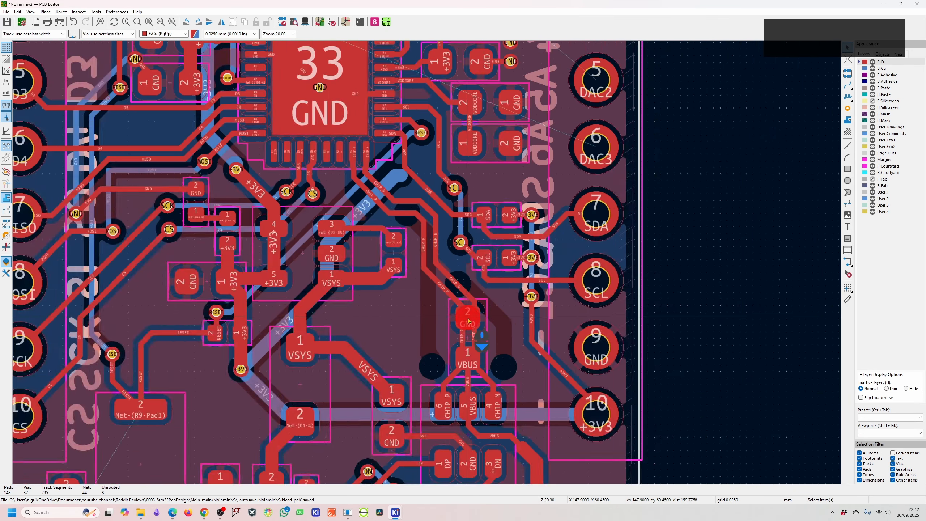
pyautogui.scroll(4, 499, 359)
# - Drag the CHIP_N and CHIP_P tracks apart so they pass on opposite sides of the GND/VBUS capacitor above the ESD chip
pyautogui.press('Escape')
pyautogui.press('d')
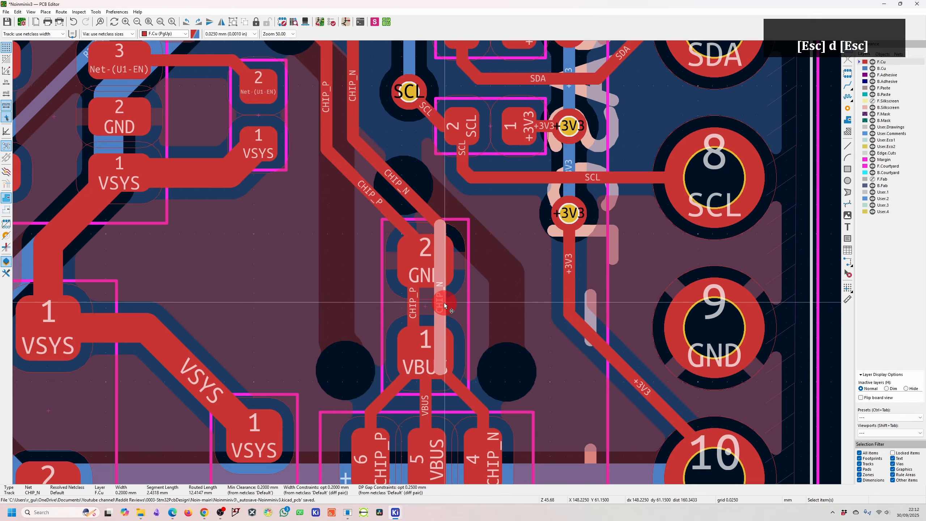
pyautogui.press('d')
pyautogui.press('d')
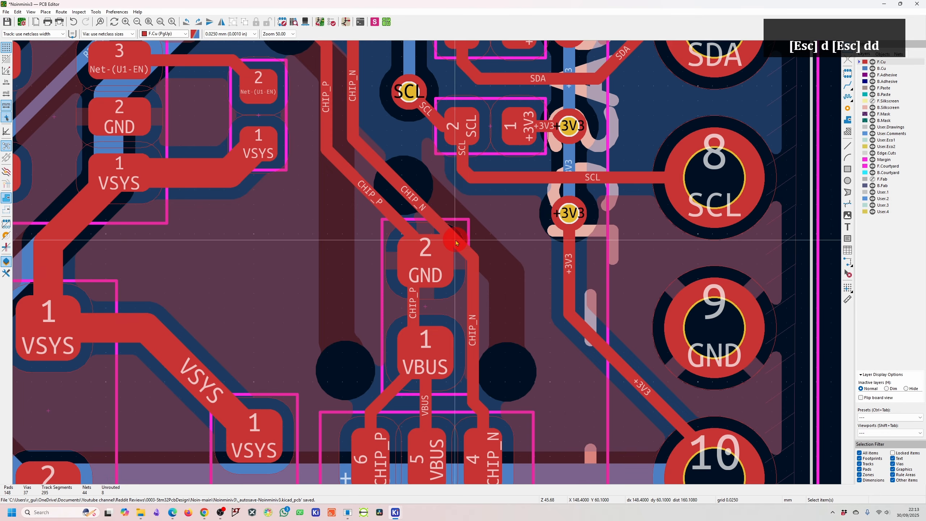
pyautogui.click(466, 222)
pyautogui.press('d')
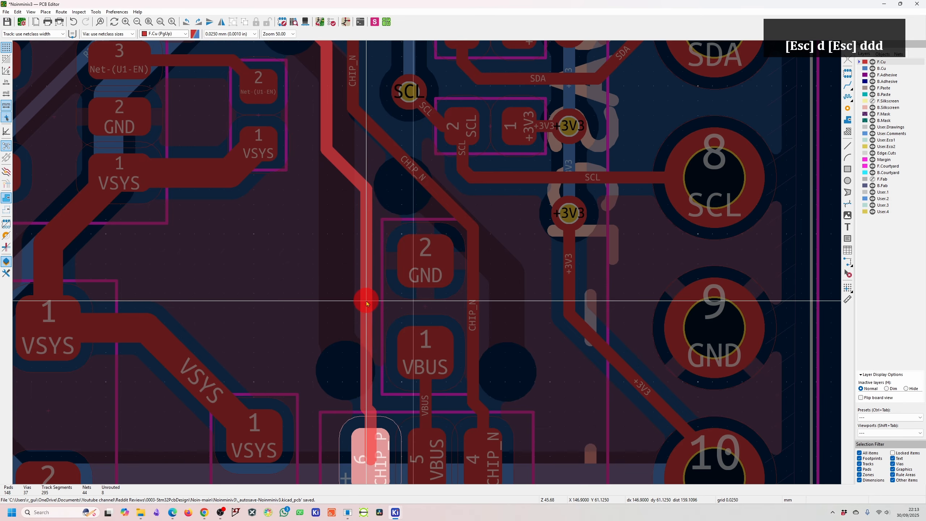
pyautogui.click(369, 305)
pyautogui.press('d')
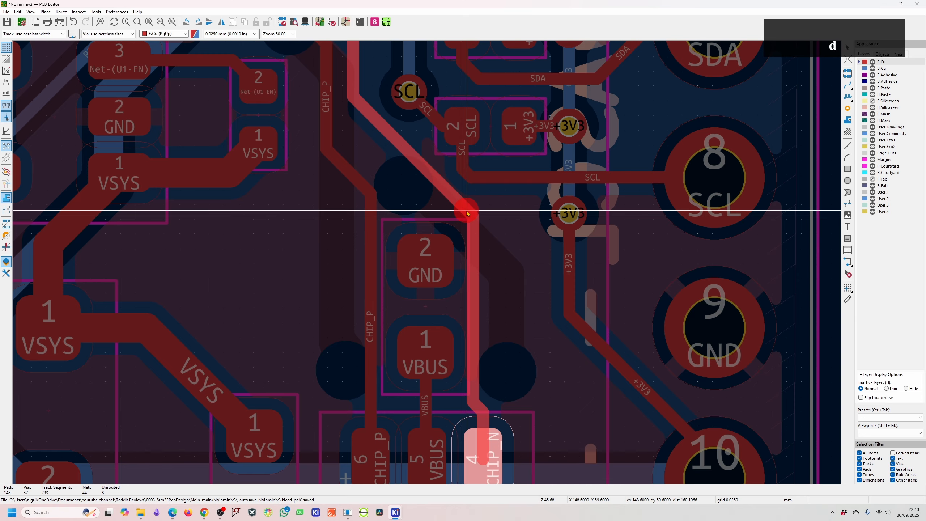
pyautogui.click(470, 224)
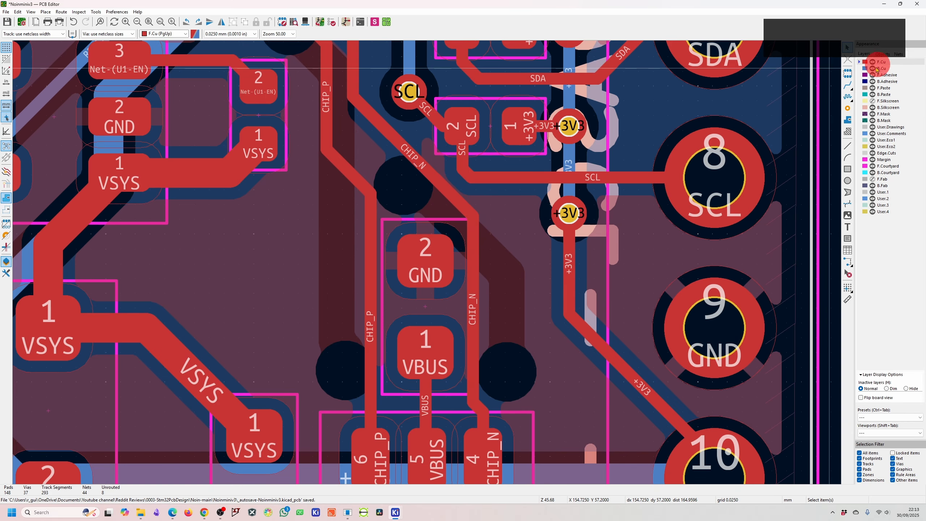
# - Reroute CHIP_N with a horizontal jog above the capacitor and shift its vertical segment slightly away from the capacitor
pyautogui.click(848, 85)
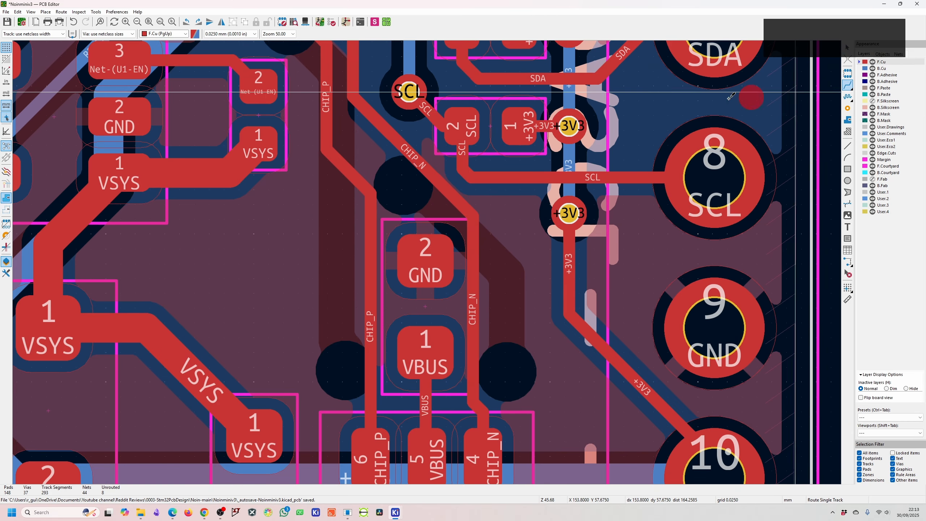
pyautogui.click(353, 95)
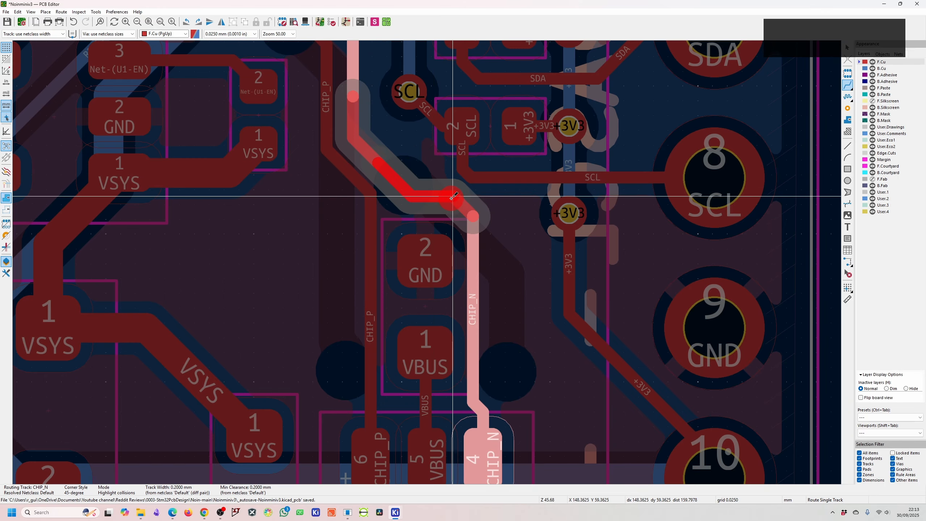
pyautogui.press('Escape')
pyautogui.press('d')
pyautogui.press('d')
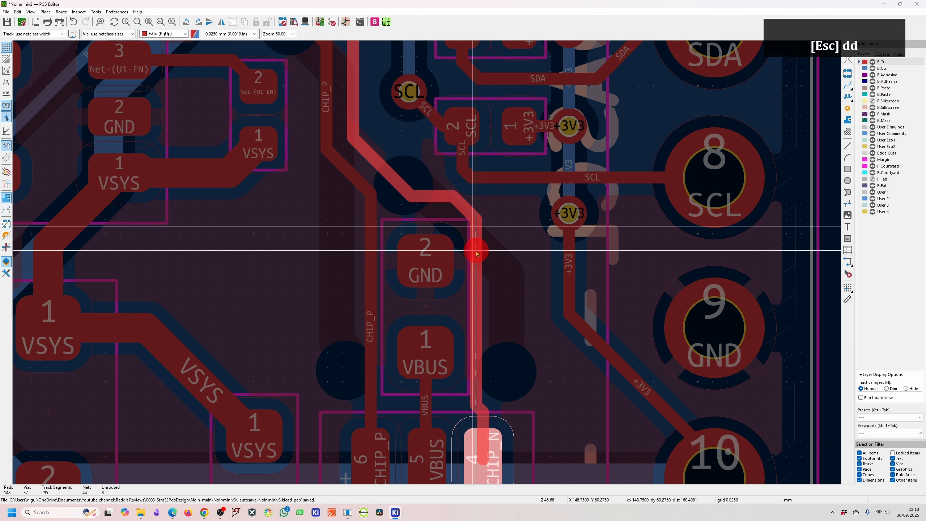
pyautogui.click(481, 256)
pyautogui.scroll(-2, 474, 258)
pyautogui.scroll(2, 429, 209)
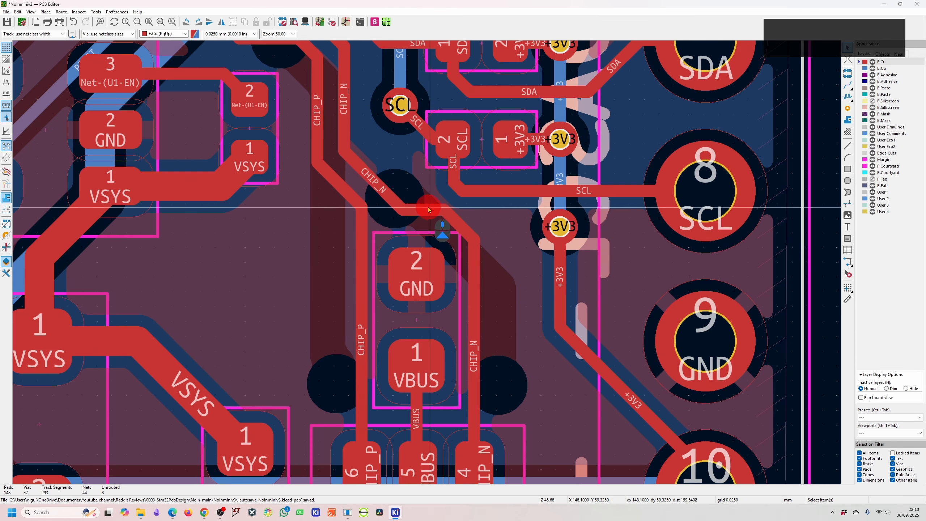
# - Drag the CHIP_N bend above the capacitor's GND pad upward into a horizontal run with a diagonal, leaving room for a via
pyautogui.press('d')
pyautogui.click(445, 208)
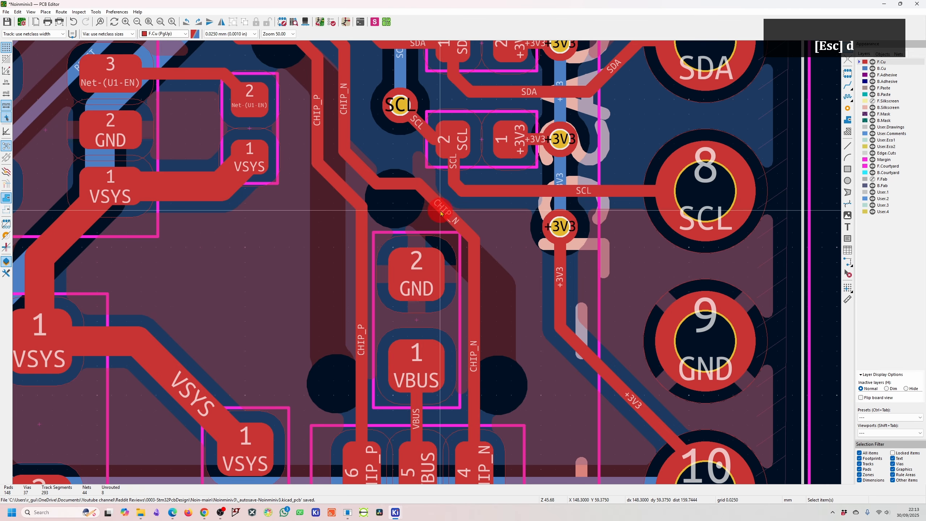
pyautogui.press('d')
pyautogui.press('Escape')
pyautogui.press('d')
pyautogui.scroll(-4, 392, 237)
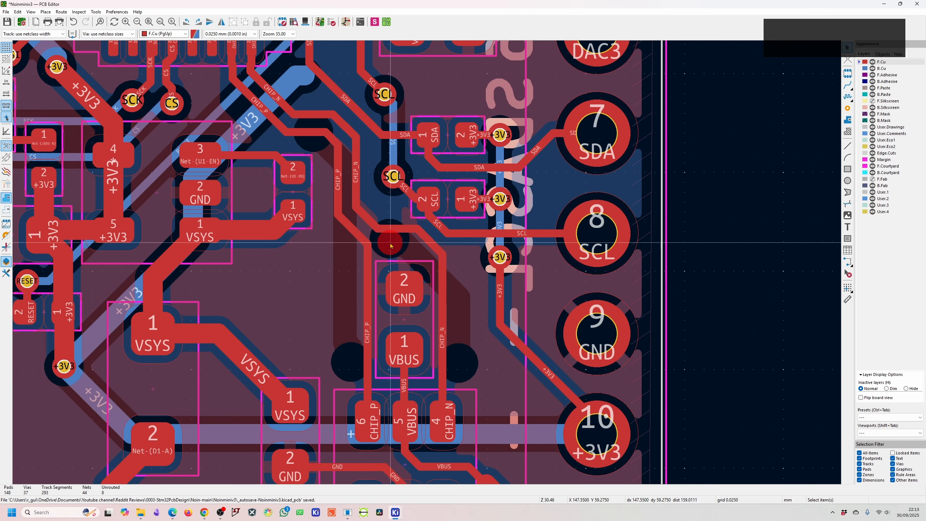
# - Route a short GND track from the capacitor's pad 2 to a new via just above it and refill all zones
pyautogui.scroll(3, 393, 265)
pyautogui.scroll(3, 478, 143)
pyautogui.click(455, 222)
pyautogui.press('v')
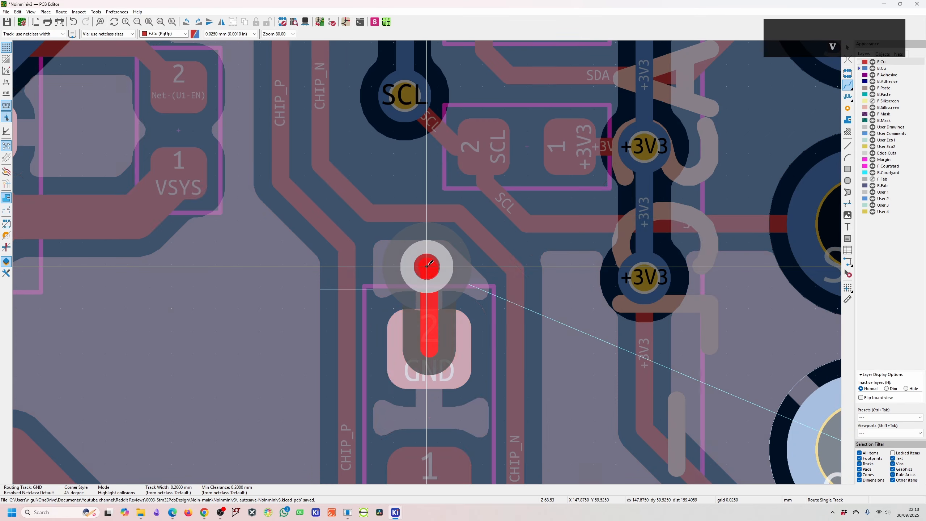
pyautogui.click(476, 203)
pyautogui.press('Escape')
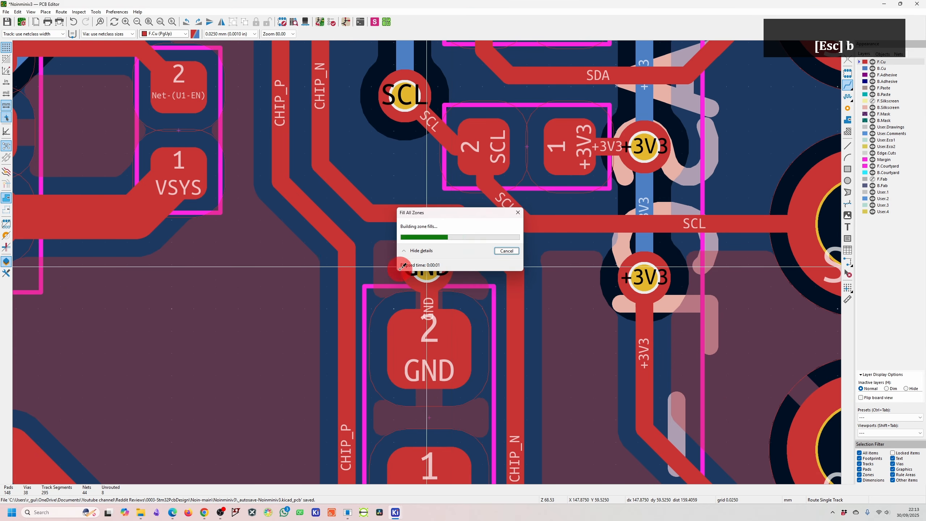
# - Drag the CHIP_P and CHIP_N bends between the MCU and the SCL vias so both tracks run parallel
pyautogui.scroll(-4, 407, 261)
pyautogui.scroll(2, 478, 300)
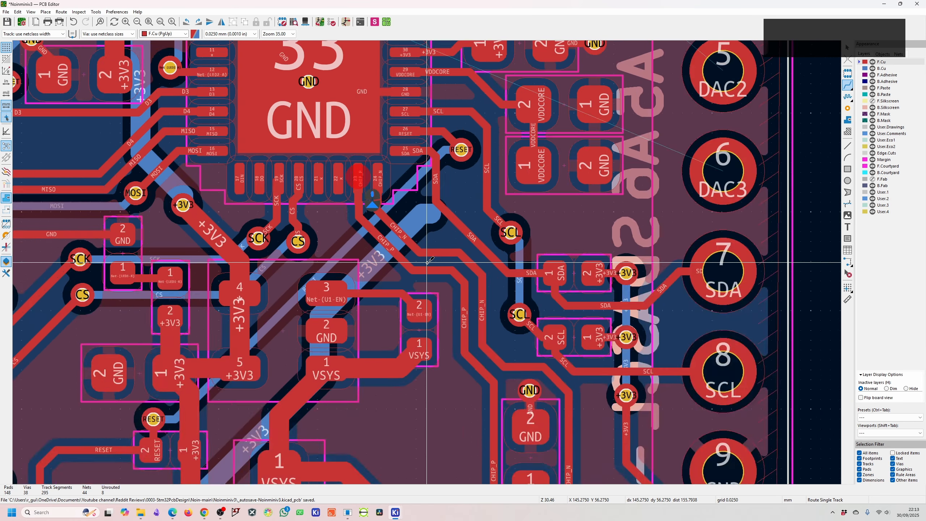
pyautogui.press('Escape')
pyautogui.scroll(2, 479, 299)
pyautogui.press('d')
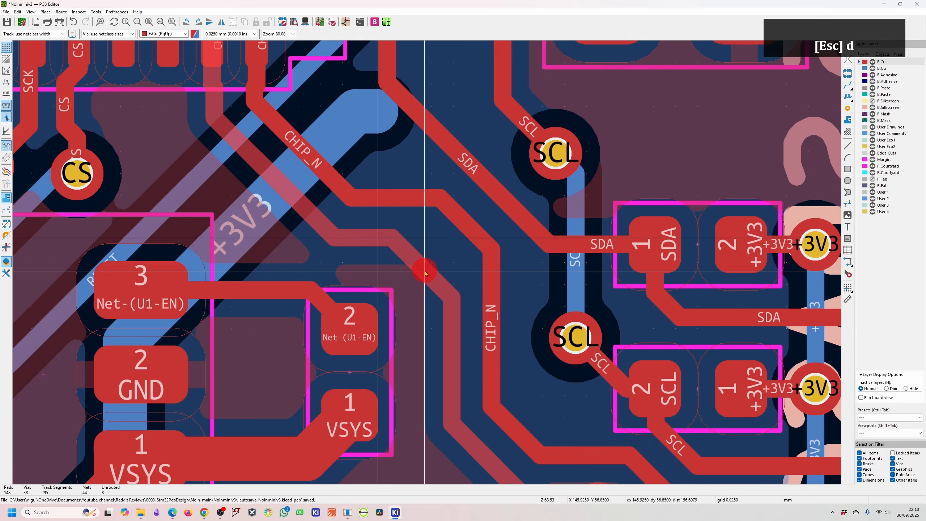
pyautogui.click(456, 234)
pyautogui.press('d')
pyautogui.click(457, 244)
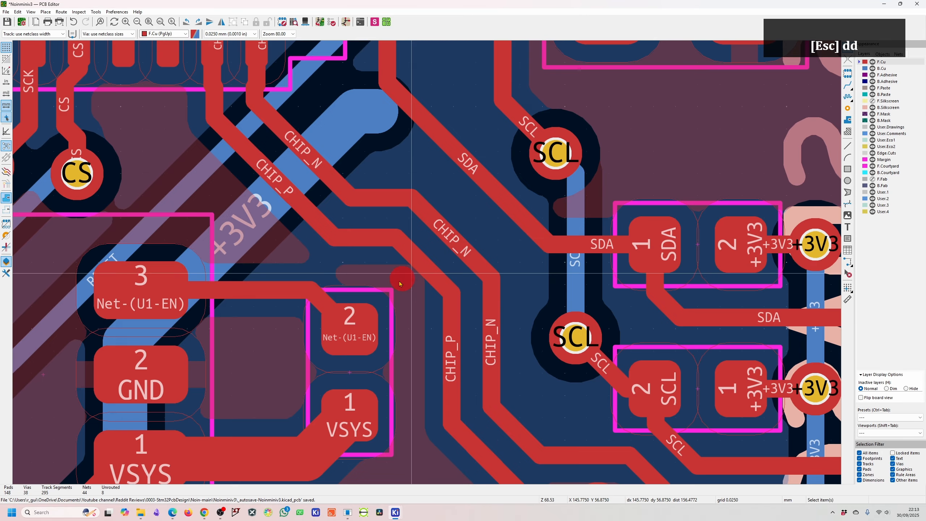
# - Drag the resistor between Net-(U1-EN) and VSYS slightly left with its tracks, making room beside CHIP_P
pyautogui.scroll(-3, 400, 284)
pyautogui.scroll(3, 414, 306)
pyautogui.press('d')
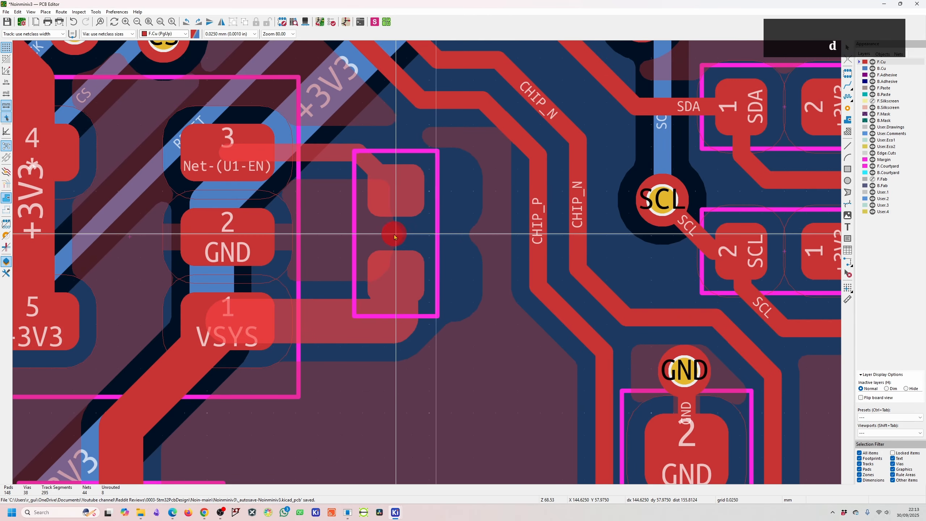
pyautogui.click(378, 233)
# - Straighten the CHIP_P and CHIP_N tracks into long parallel diagonals running from the MCU toward the capacitor
pyautogui.press('d')
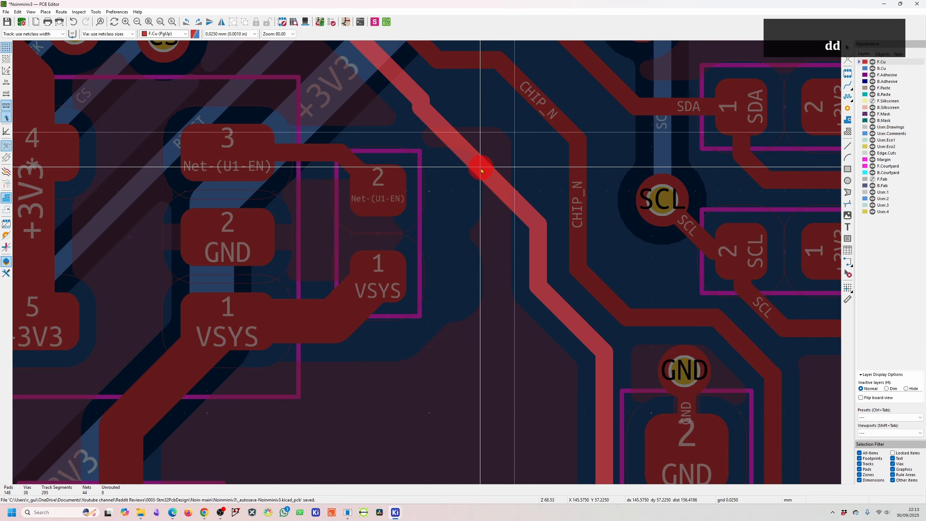
pyautogui.scroll(-1, 489, 170)
pyautogui.press('d')
pyautogui.click(517, 145)
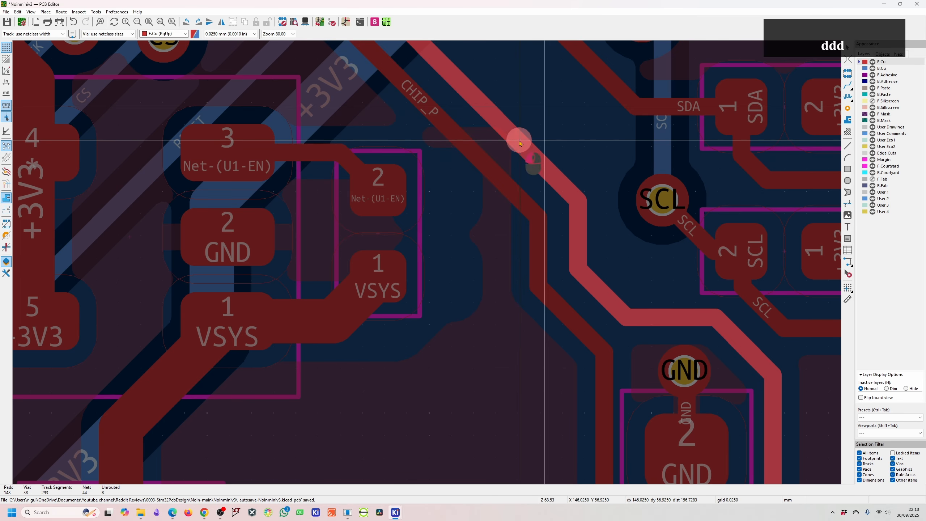
pyautogui.scroll(-4, 404, 280)
pyautogui.scroll(3, 428, 266)
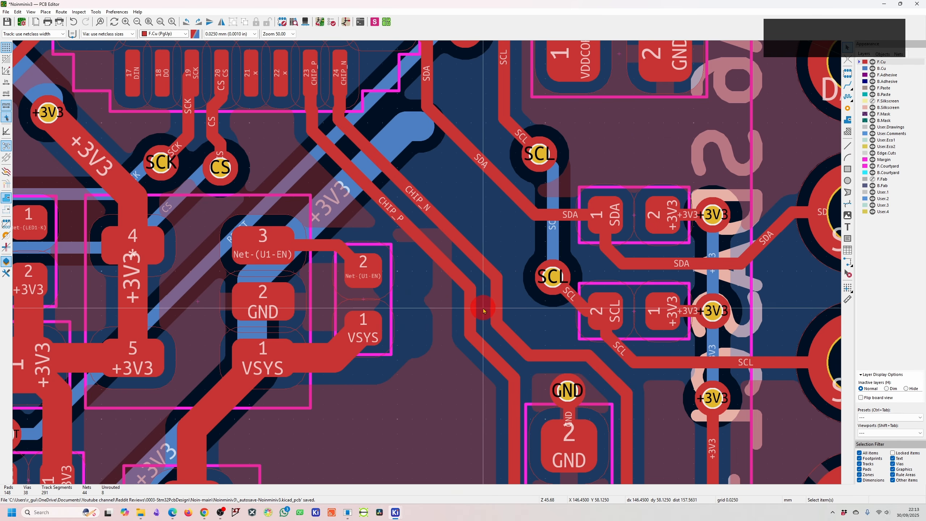
pyautogui.press('d')
pyautogui.click(539, 317)
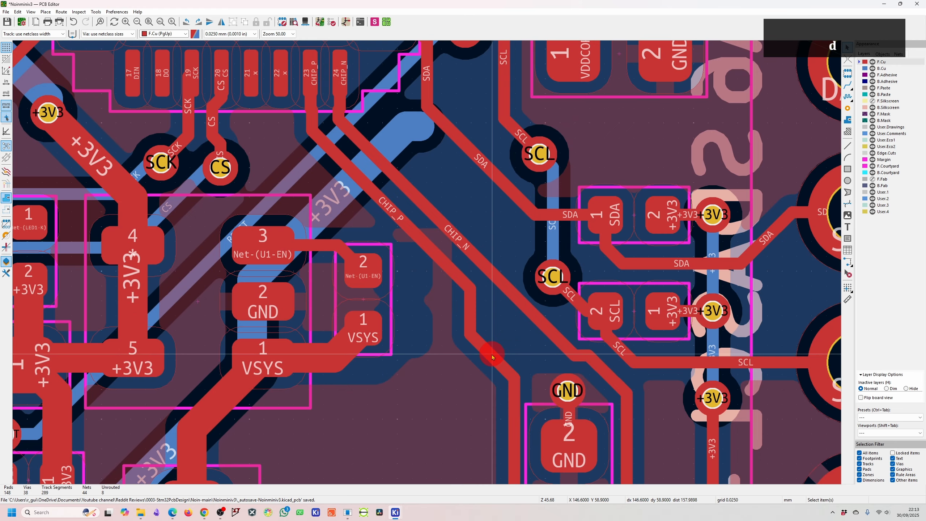
pyautogui.press('d')
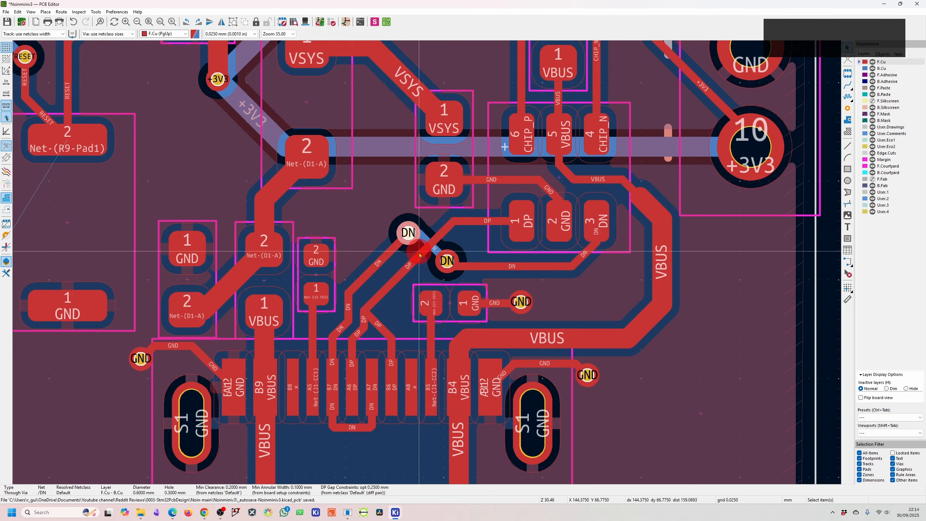
# - Delete both DN vias, the B.Cu track linking them and the diagonal DP track crossing between them
pyautogui.press('Delete')
pyautogui.click(422, 254)
pyautogui.press('Delete')
pyautogui.click(447, 263)
pyautogui.press('Delete')
pyautogui.press('Delete')
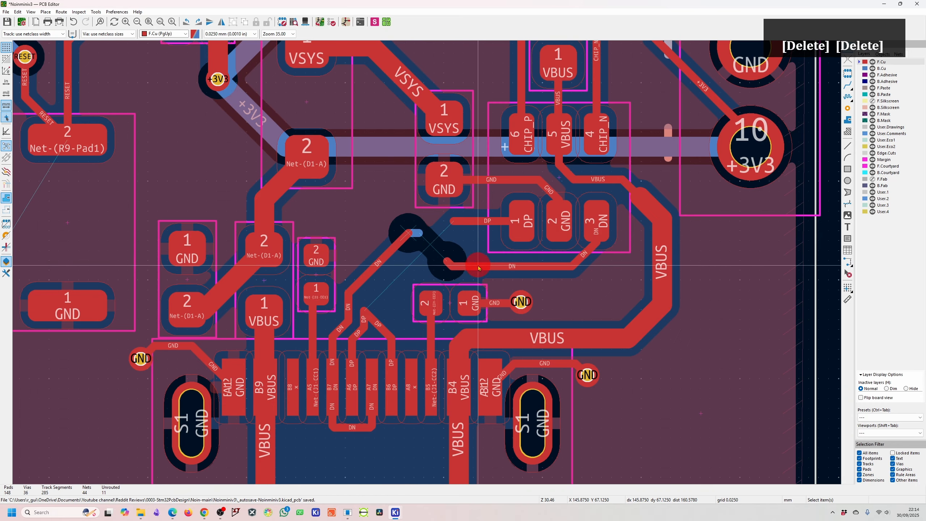
# - Delete the remaining DN and DP tracks between the USB connector pads and the ESD chip's pads 1 and 3
pyautogui.click(478, 266)
pyautogui.press('Delete')
pyautogui.click(478, 222)
pyautogui.press('Delete')
pyautogui.click(381, 260)
pyautogui.press('Delete')
pyautogui.press('Delete')
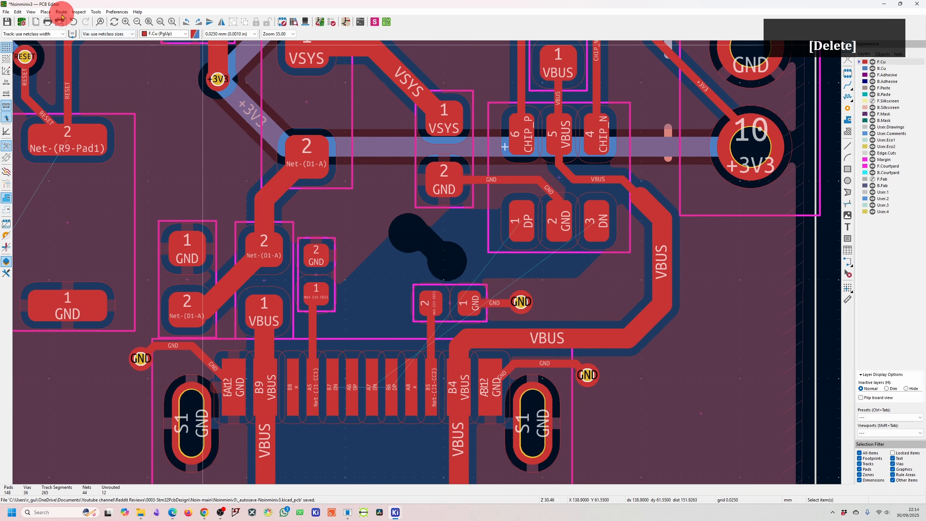
pyautogui.click(61, 11)
pyautogui.click(101, 47)
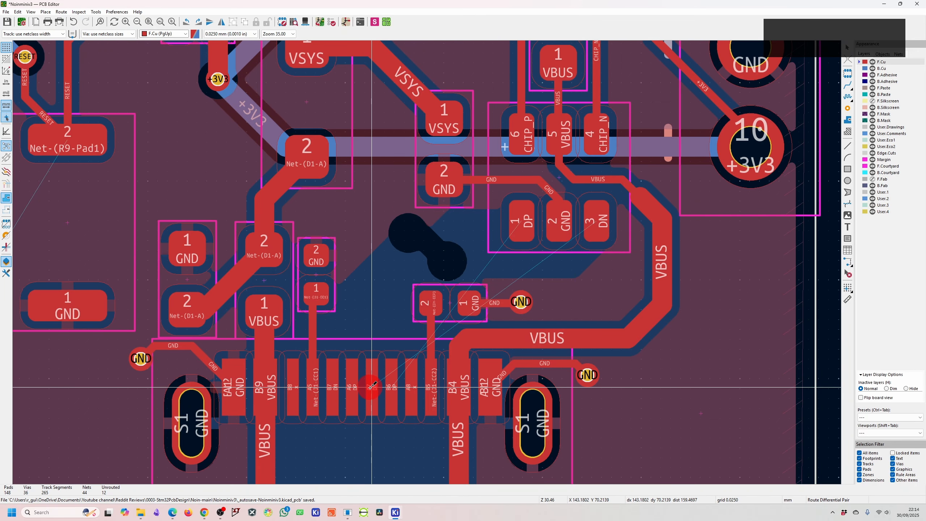
pyautogui.click(371, 386)
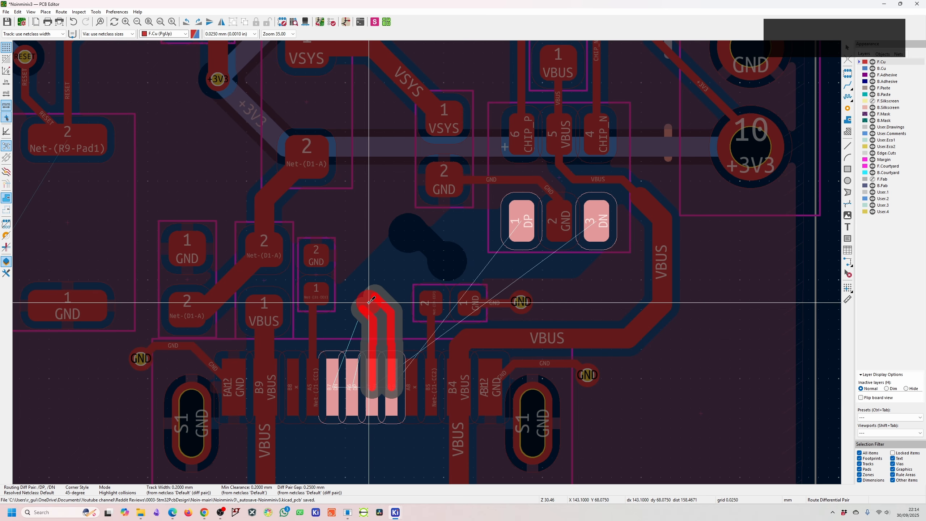
pyautogui.press('Escape')
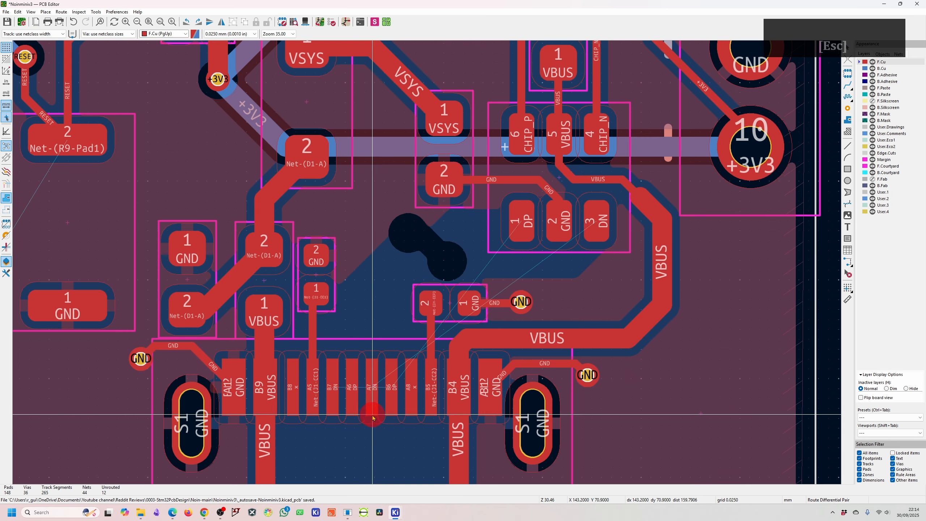
pyautogui.click(351, 386)
pyautogui.press('Escape')
pyautogui.click(371, 386)
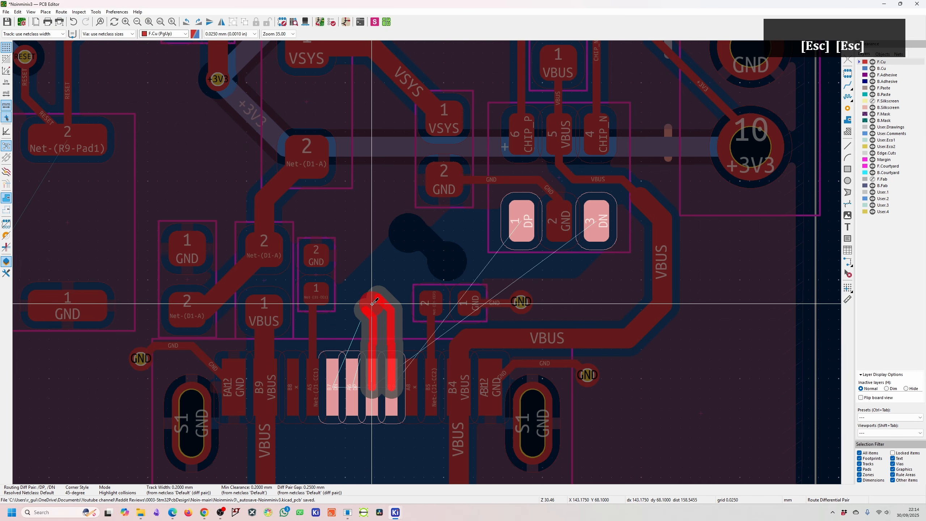
pyautogui.press('Escape')
pyautogui.press('Escape')
# - Route two short parallel F.Cu stubs straight up from USB connector pads A6 (DP) and A7 (DN)
pyautogui.click(848, 87)
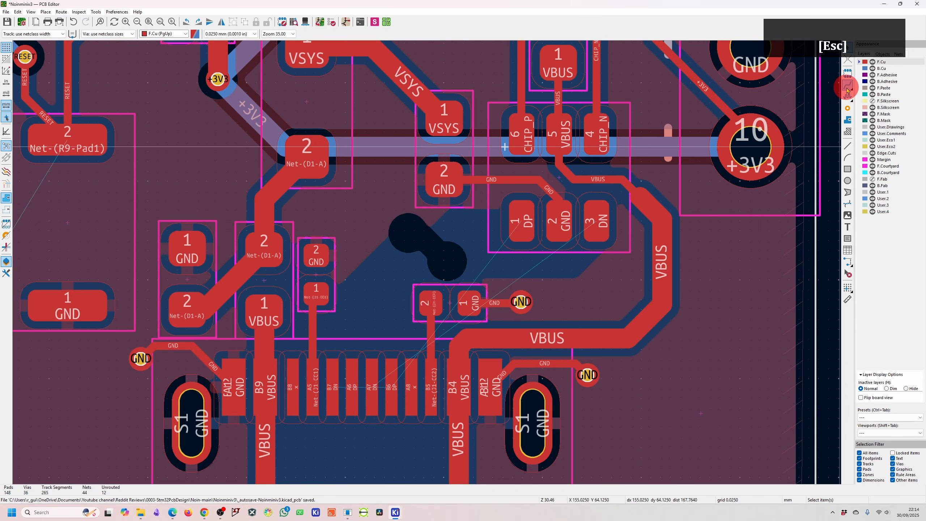
pyautogui.click(383, 405)
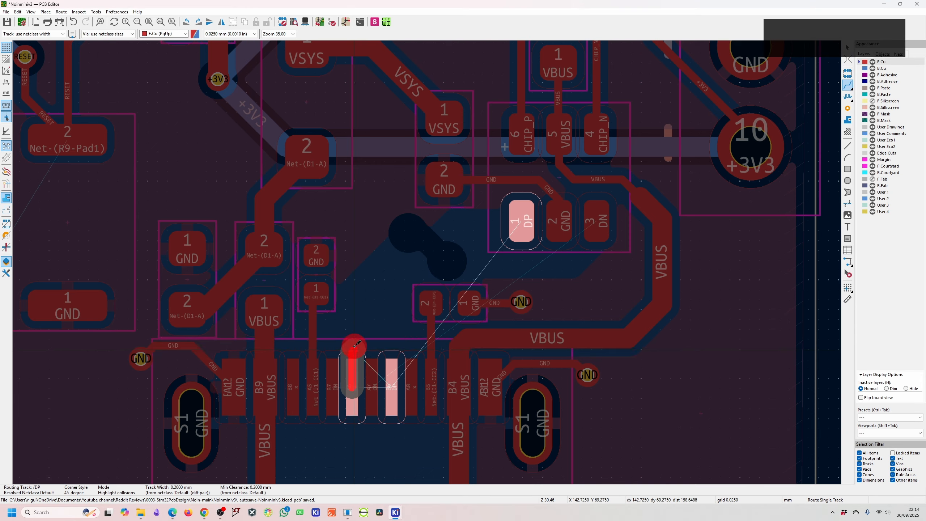
pyautogui.scroll(3, 358, 381)
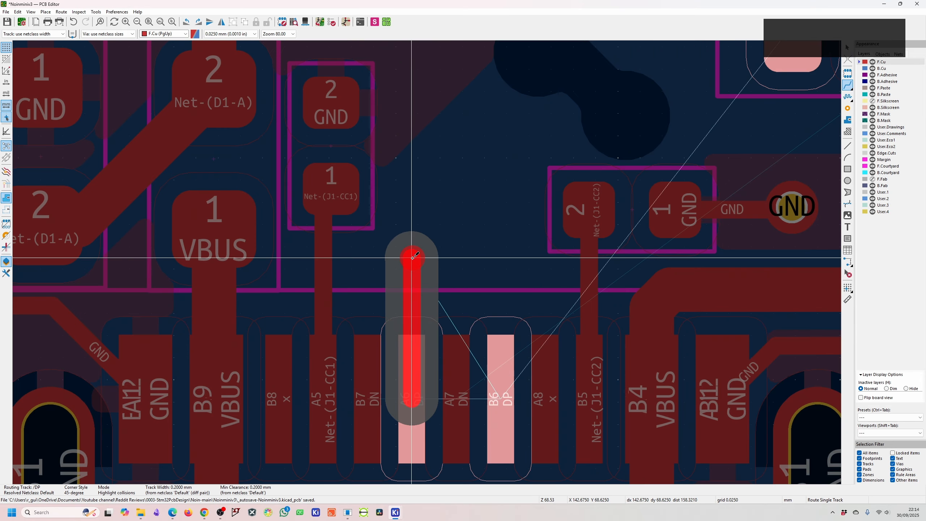
pyautogui.click(412, 258)
pyautogui.press('Escape')
pyautogui.click(455, 394)
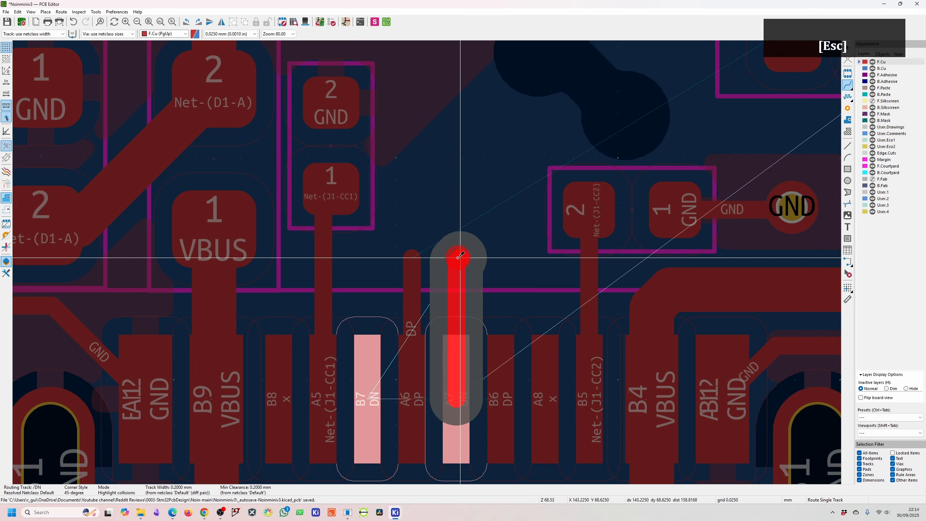
pyautogui.click(456, 260)
pyautogui.press('Escape')
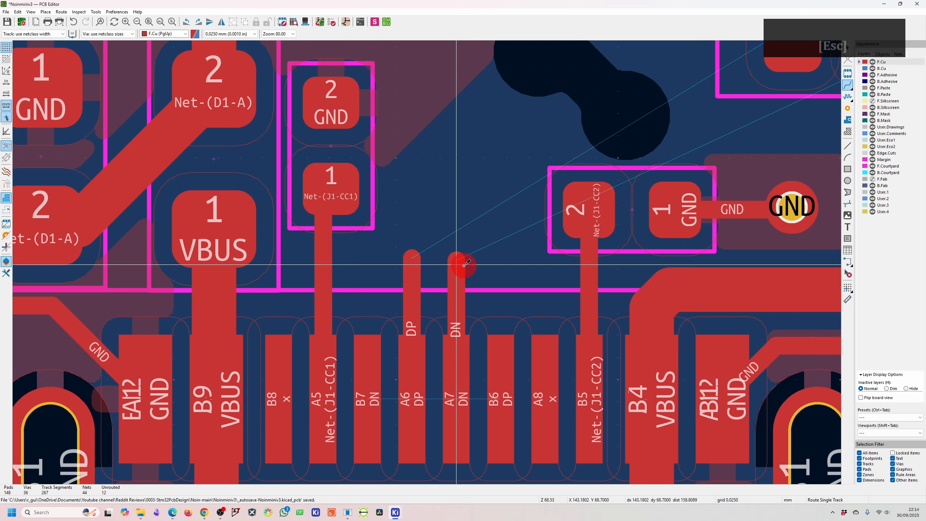
# - Route DP and DN as a differential pair from the two stubs, diagonally and across to below the ESD chip
pyautogui.click(127, 11)
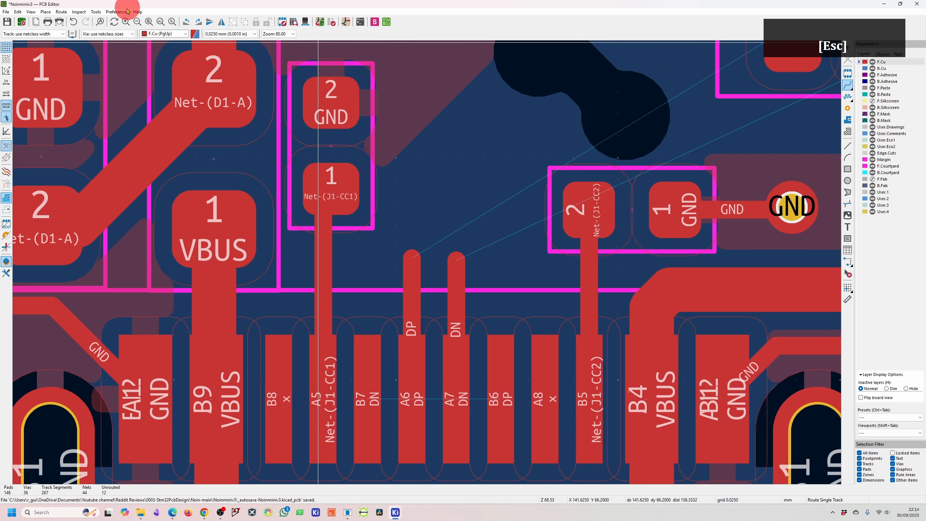
pyautogui.click(62, 11)
pyautogui.click(87, 49)
pyautogui.click(456, 261)
pyautogui.scroll(-1, 471, 201)
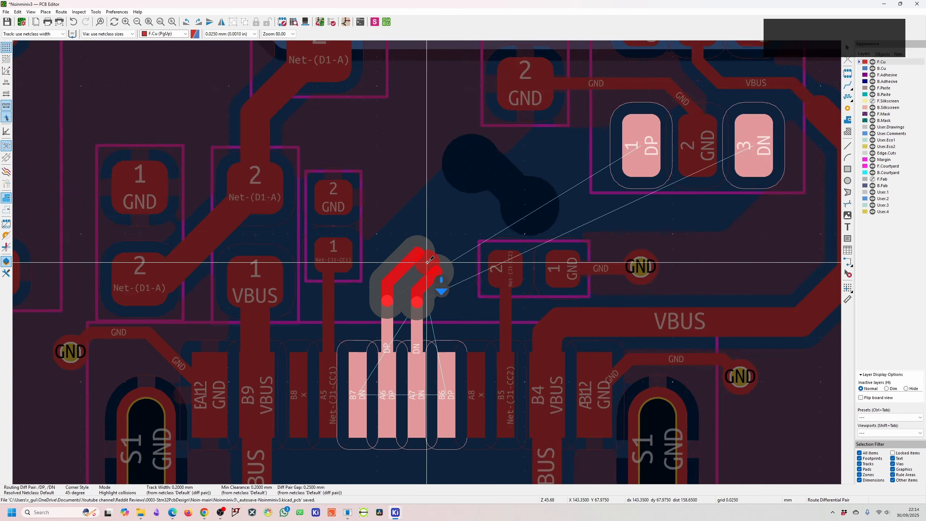
pyautogui.scroll(-3, 428, 262)
pyautogui.scroll(2, 434, 255)
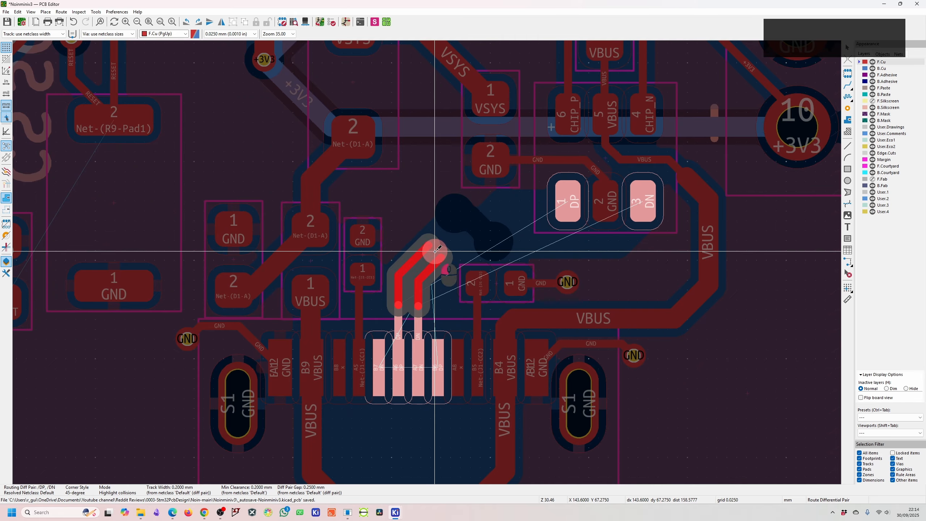
pyautogui.click(436, 249)
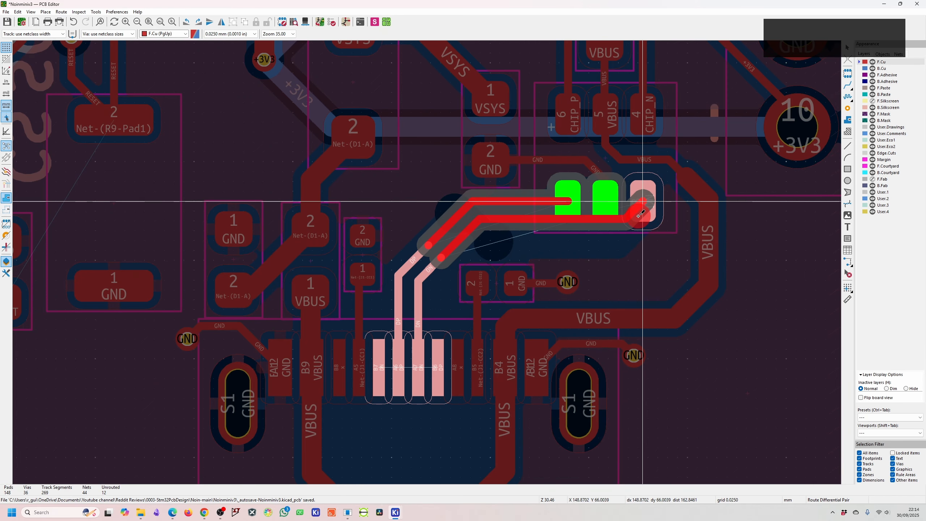
pyautogui.click(608, 245)
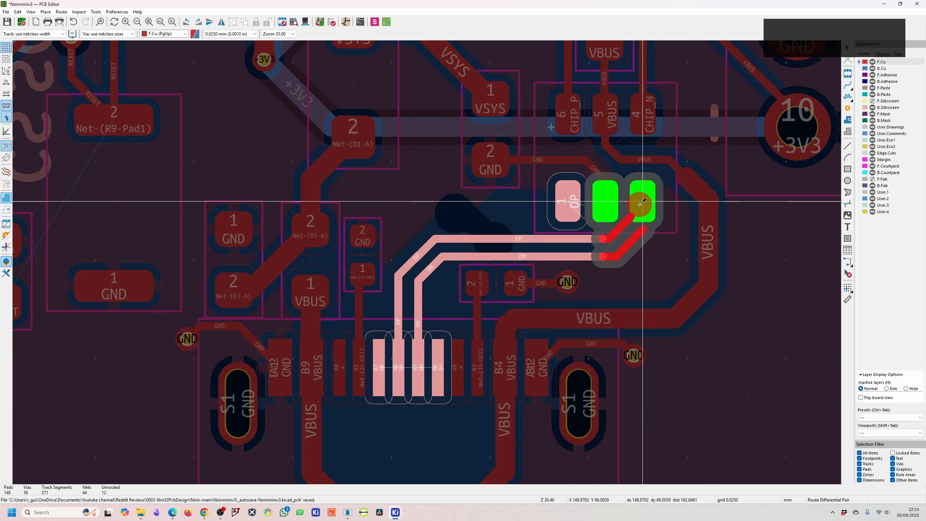
pyautogui.press('Escape')
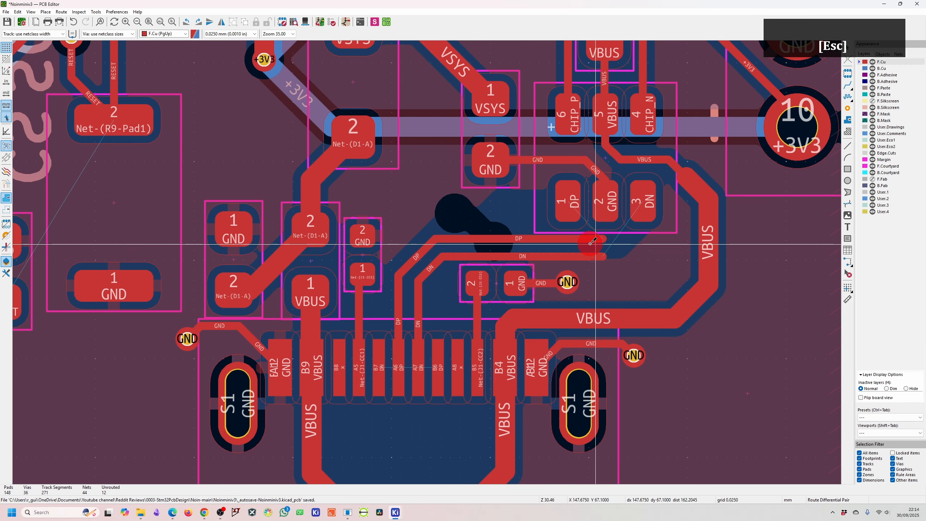
# - Connect the DP track to the ESD chip's pad 1 and the DN track to pad 3 with single tracks
pyautogui.scroll(2, 452, 245)
pyautogui.press('Escape')
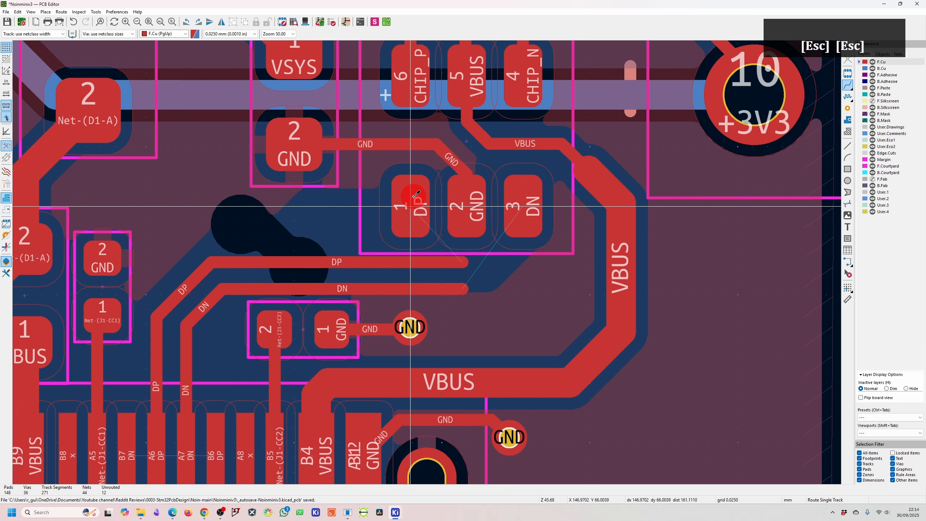
pyautogui.click(399, 261)
pyautogui.click(396, 260)
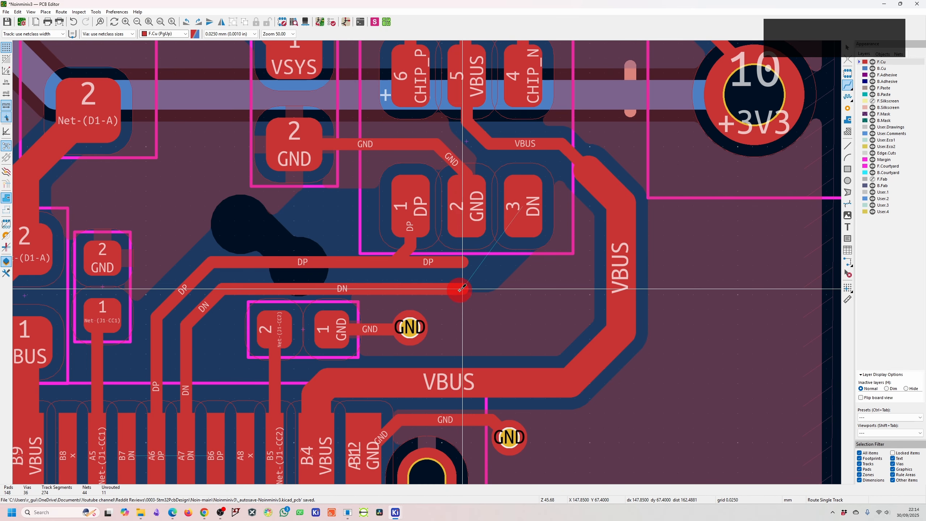
pyautogui.click(460, 290)
pyautogui.click(524, 218)
pyautogui.press('Escape')
# - Delete the leftover DP stub beyond pad 1's branch and shift the DN diagonal so it enters pad 3 vertically
pyautogui.click(442, 261)
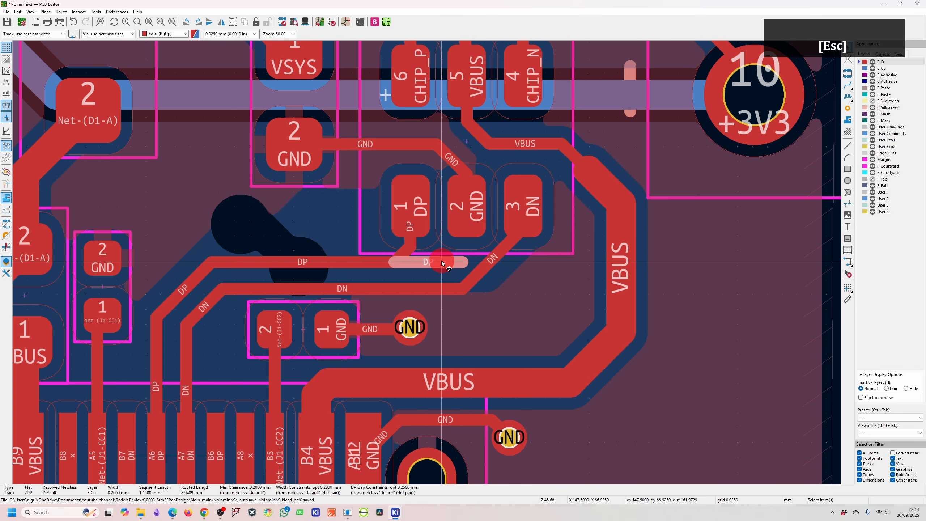
pyautogui.press('Delete')
pyautogui.press('d')
pyautogui.click(512, 276)
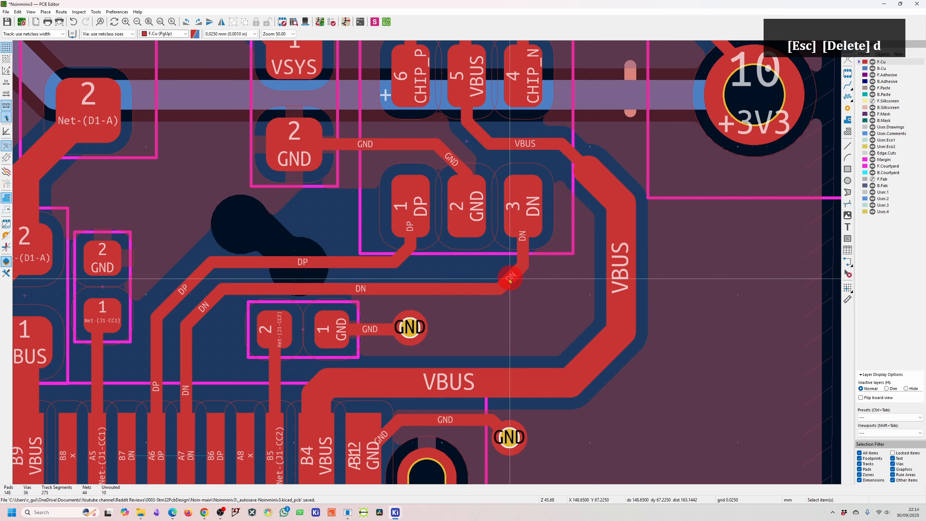
pyautogui.scroll(-4, 359, 310)
pyautogui.scroll(4, 383, 266)
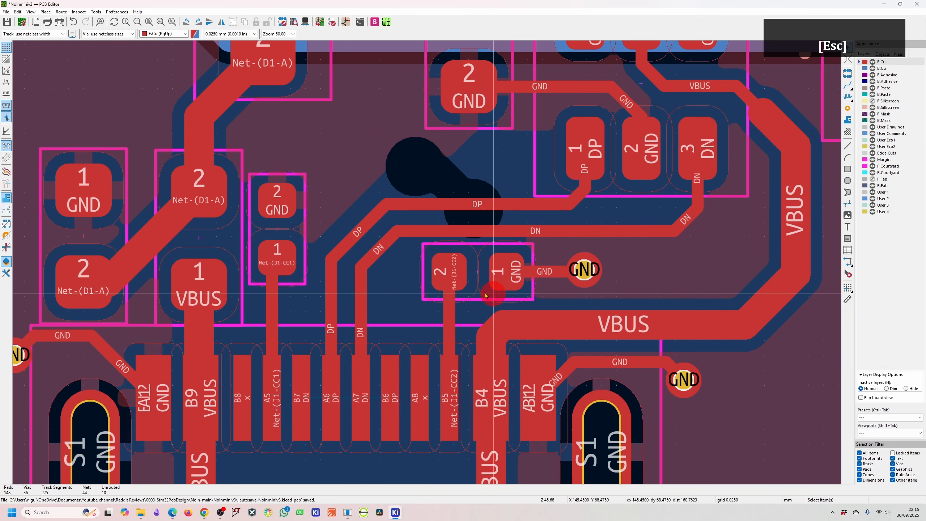
pyautogui.scroll(-4, 508, 302)
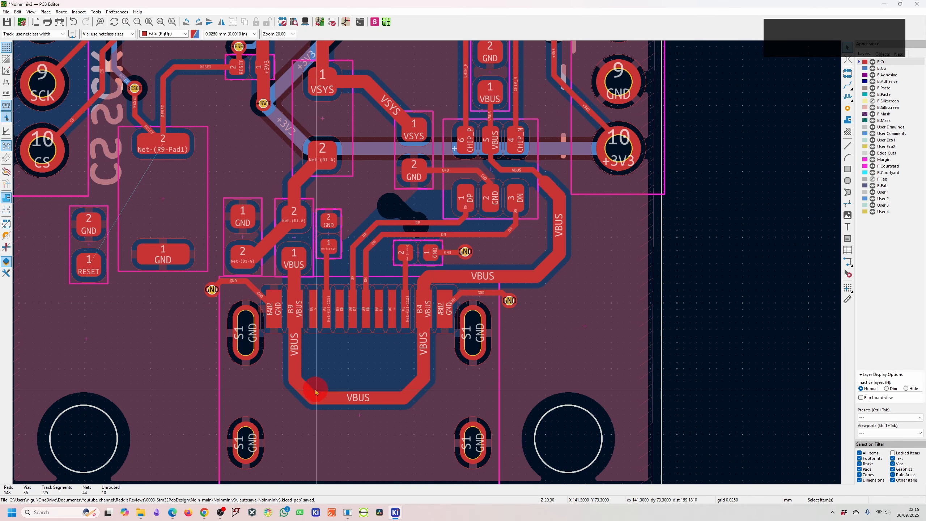
pyautogui.press('Escape')
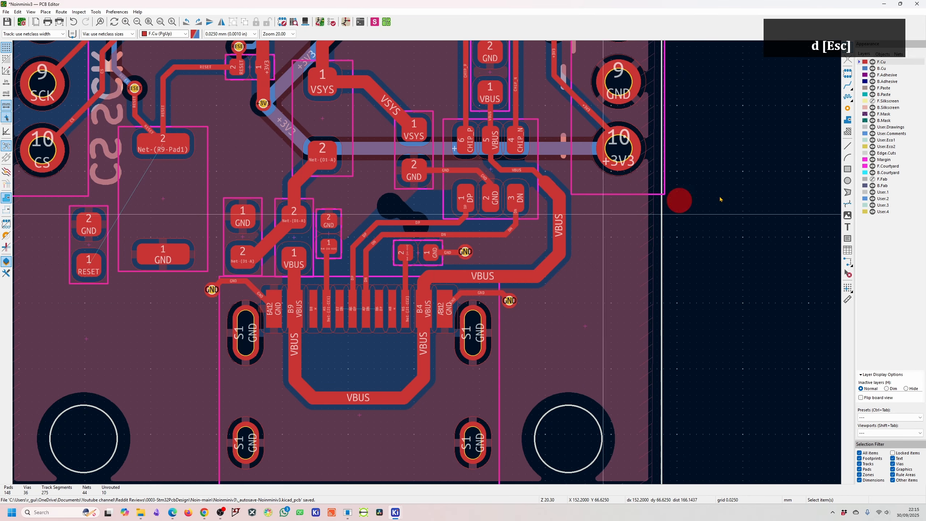
# - Join USB connector pads B7 and A7 on DN with a U-shaped F.Cu track below the pads
pyautogui.click(848, 92)
pyautogui.scroll(3, 398, 308)
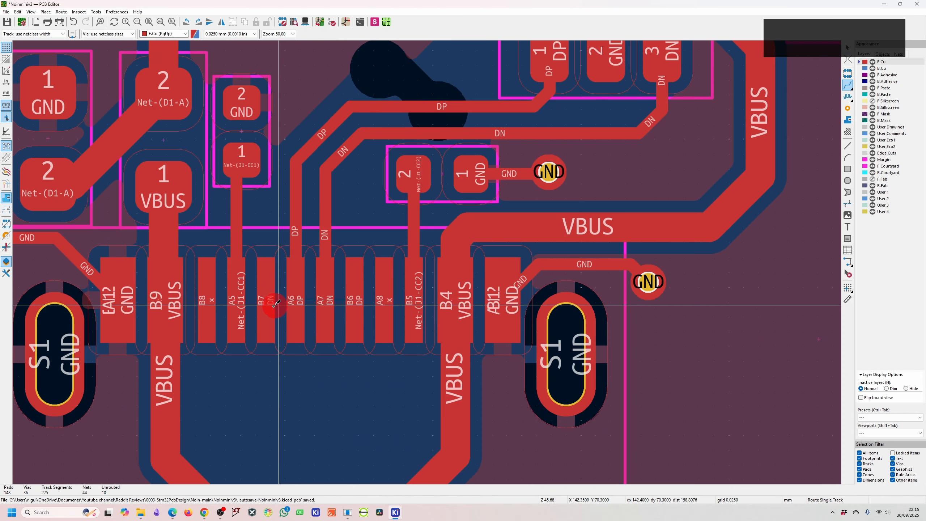
pyautogui.click(343, 310)
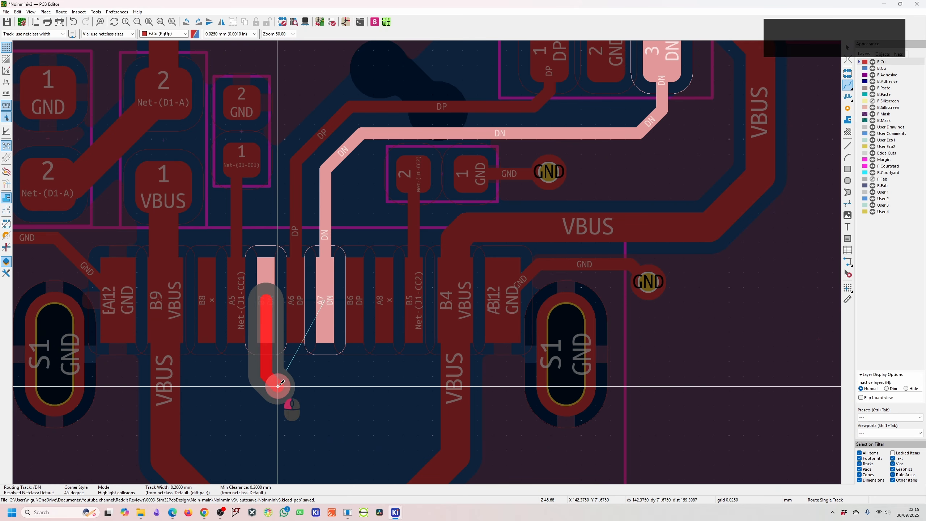
pyautogui.click(324, 310)
# - Route DP from connector pad B6 upward to a new via between the DN track and the CC2 resistor
pyautogui.click(352, 297)
pyautogui.scroll(-3, 353, 296)
pyautogui.scroll(5, 423, 256)
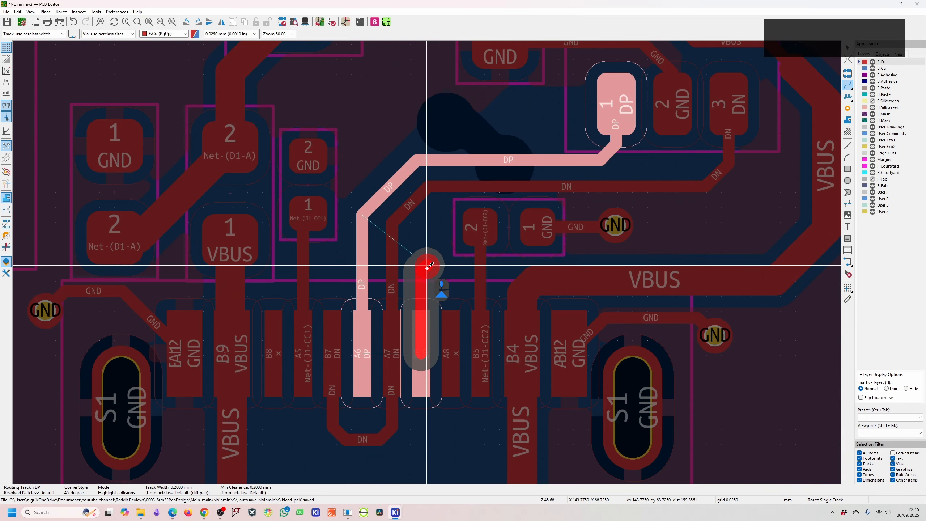
pyautogui.press('v')
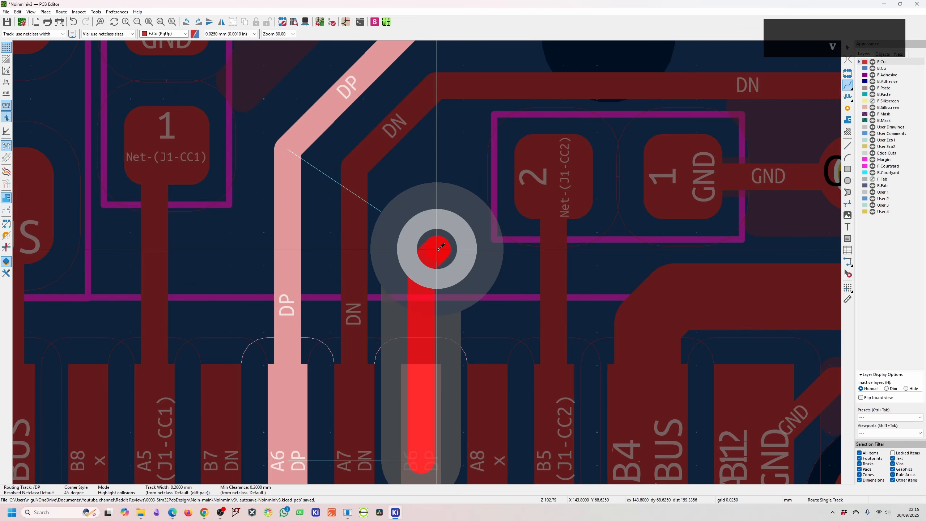
pyautogui.click(438, 248)
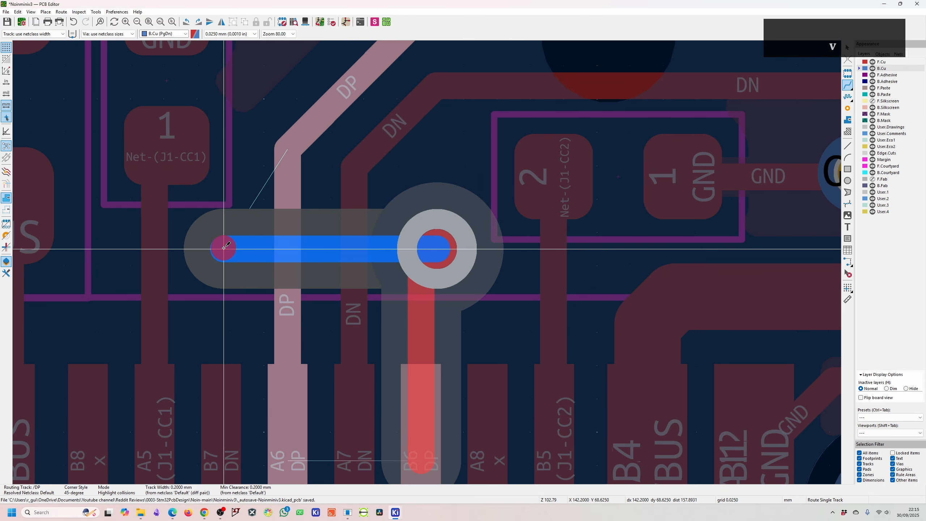
pyautogui.scroll(-3, 224, 248)
pyautogui.press('Escape')
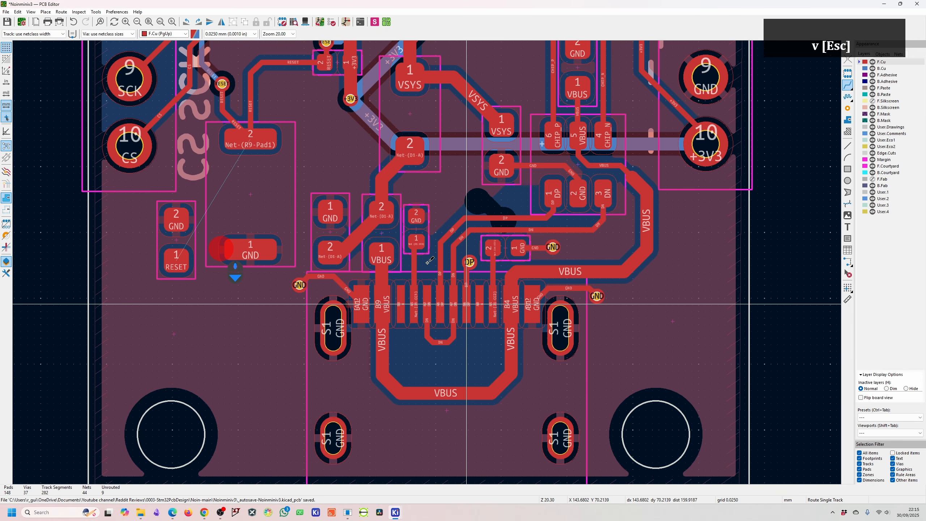
pyautogui.press('Escape')
pyautogui.press('Escape')
# - Check the resistor on Net-(J1-CC1) in the schematic editor and return to the PCB
pyautogui.click(411, 207)
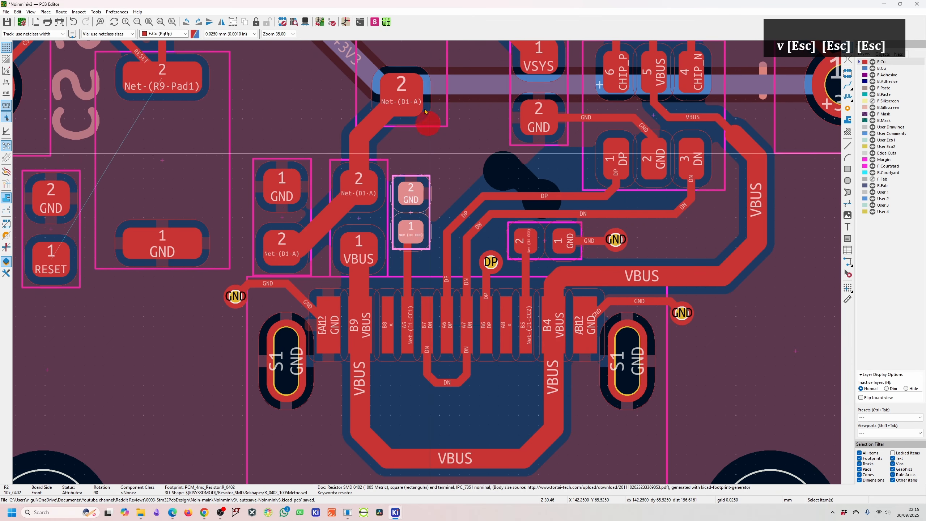
pyautogui.click(344, 23)
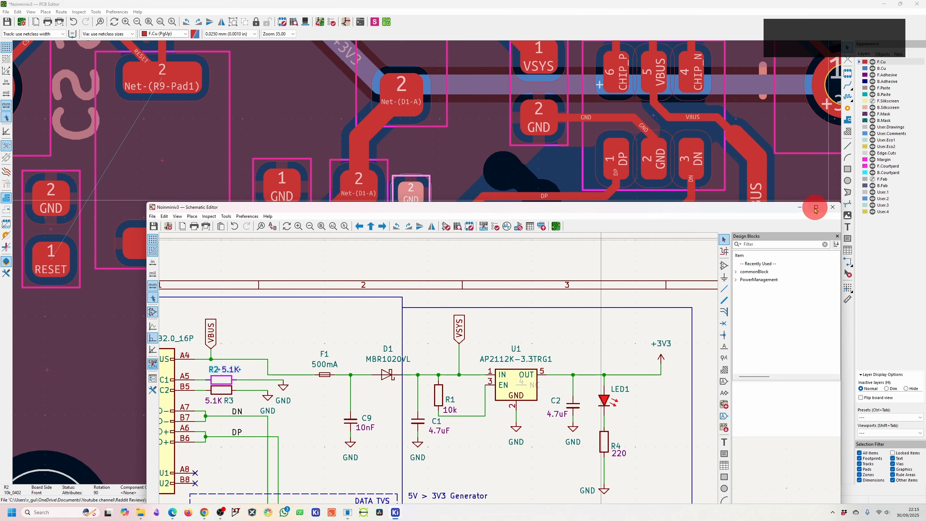
pyautogui.click(812, 201)
pyautogui.scroll(-1, 563, 282)
pyautogui.scroll(1, 336, 288)
pyautogui.press('Escape')
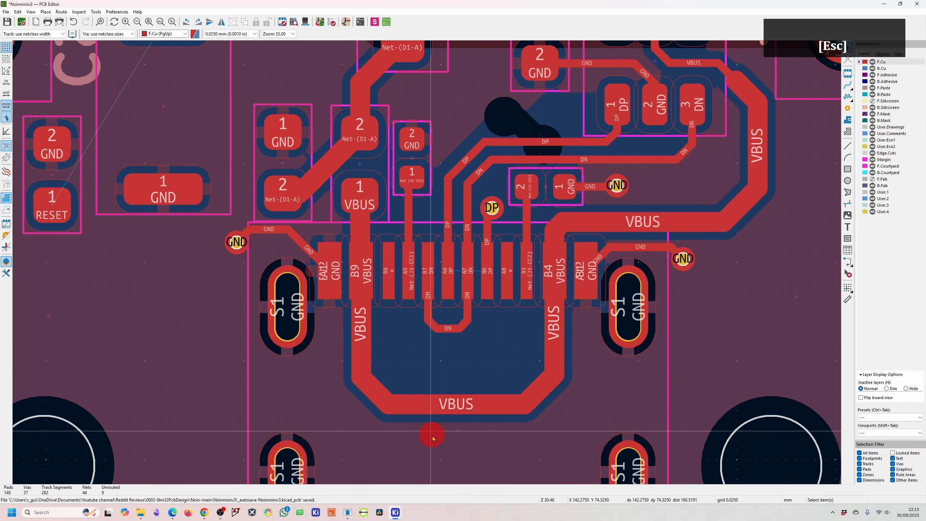
# - Drag the horizontal VBUS track joining B9 and B4 up closer to the connector's DN loop
pyautogui.press('d')
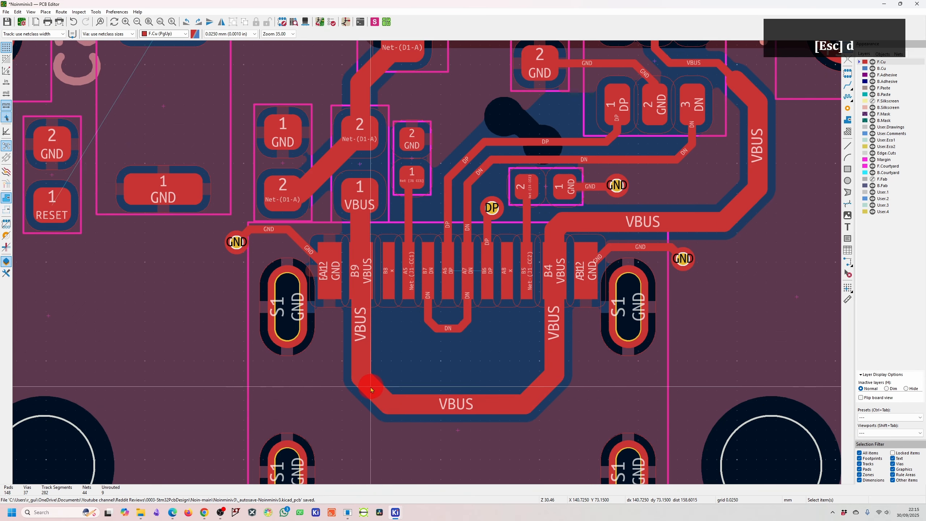
pyautogui.press('d')
pyautogui.click(448, 392)
pyautogui.press('d')
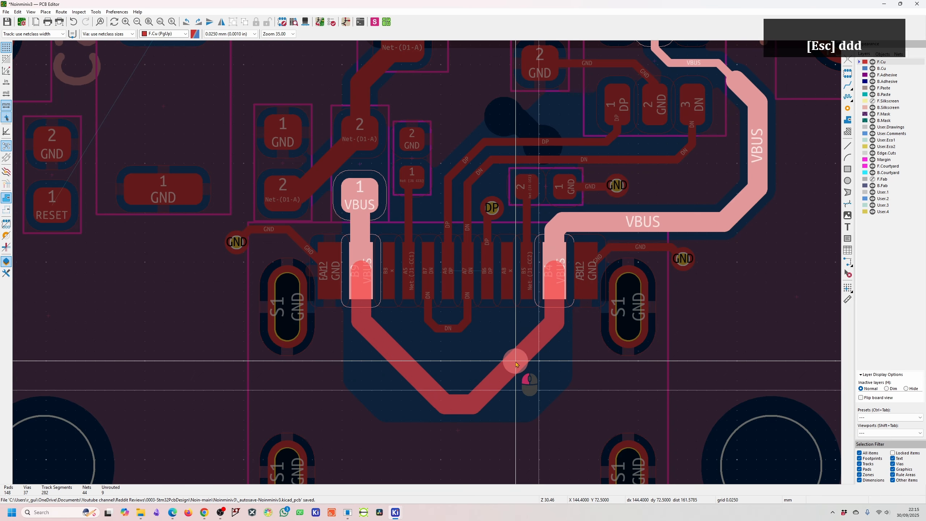
pyautogui.click(454, 410)
pyautogui.press('d')
pyautogui.click(447, 360)
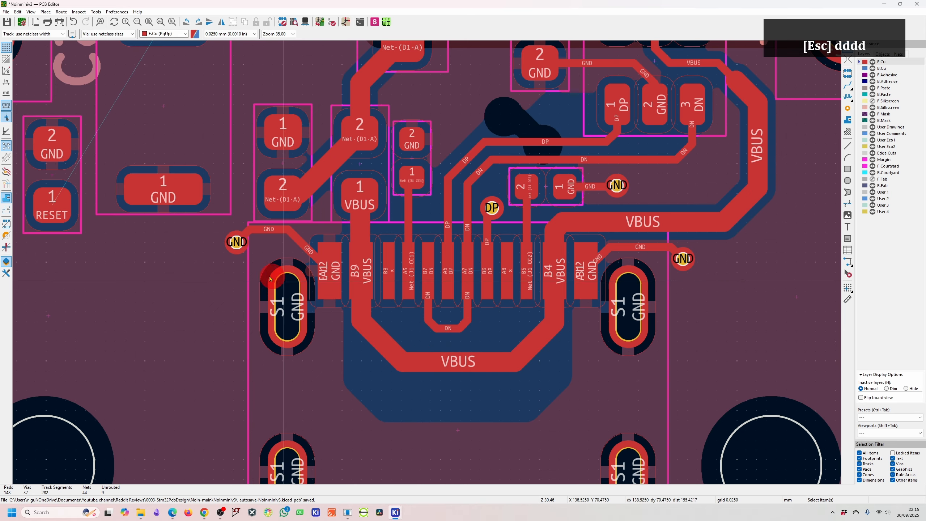
# - Replace the GND track and via at the USB connector's left GND pad with GND vias around the left shield slots, and refill the zones
pyautogui.click(297, 245)
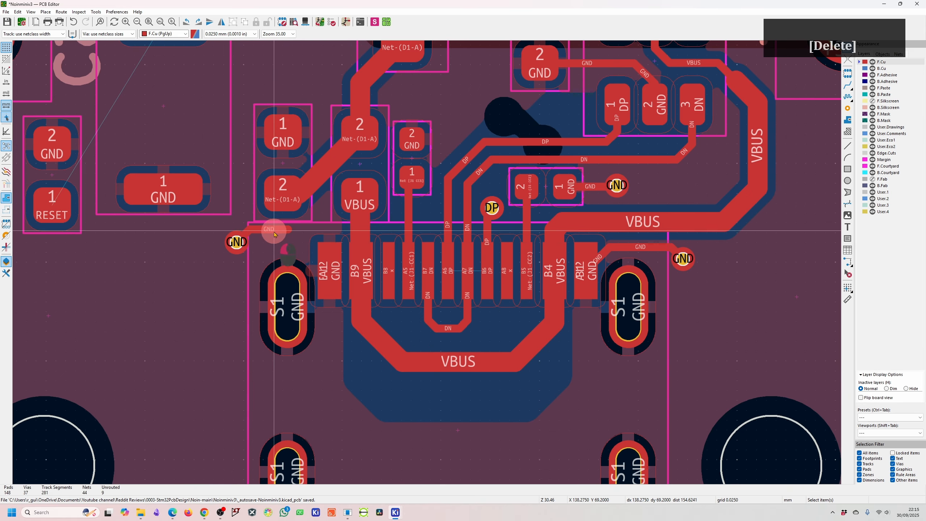
pyautogui.press('Delete')
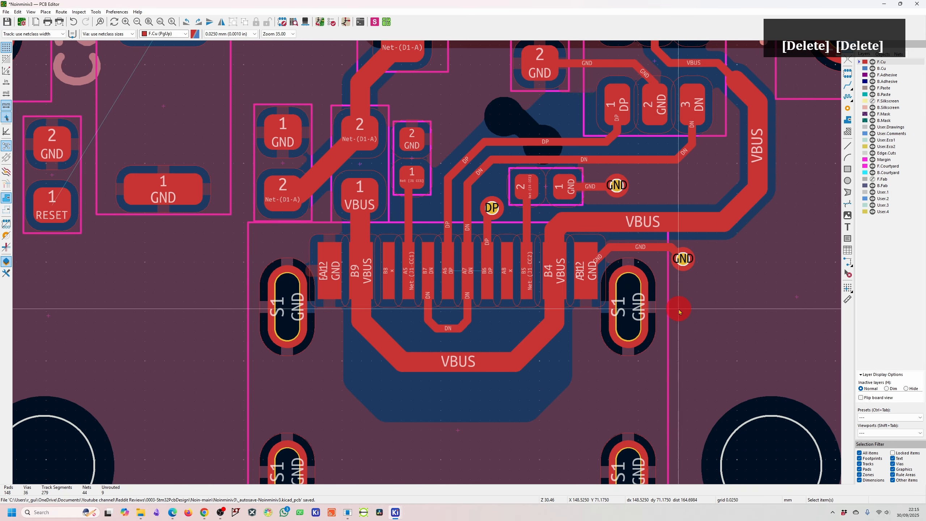
pyautogui.click(848, 109)
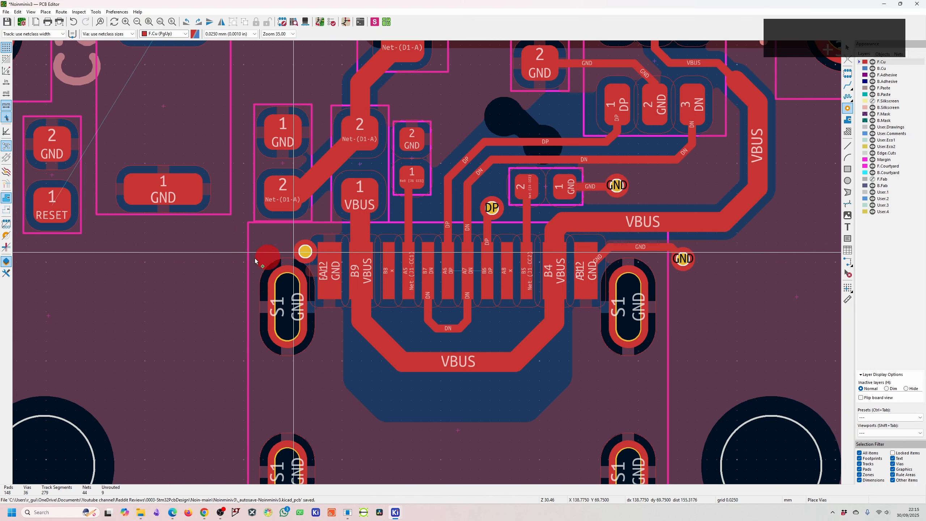
pyautogui.click(221, 255)
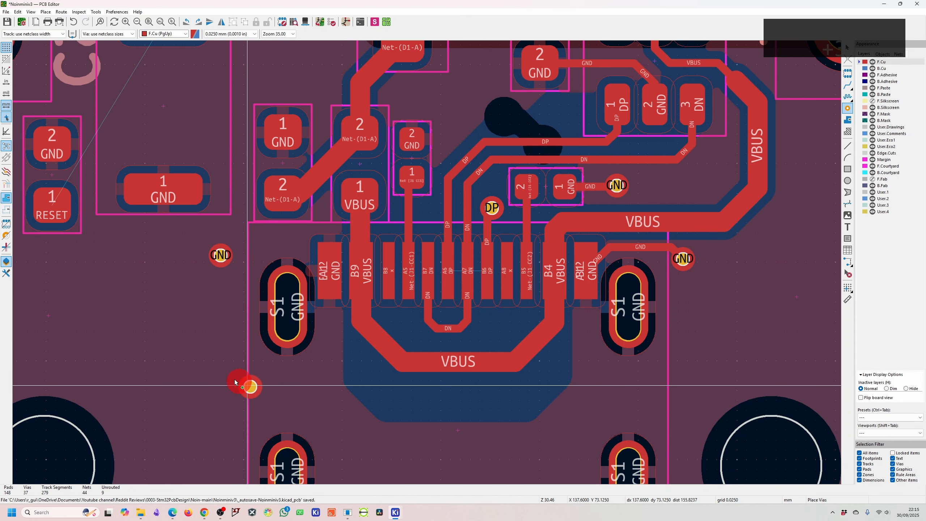
pyautogui.click(220, 338)
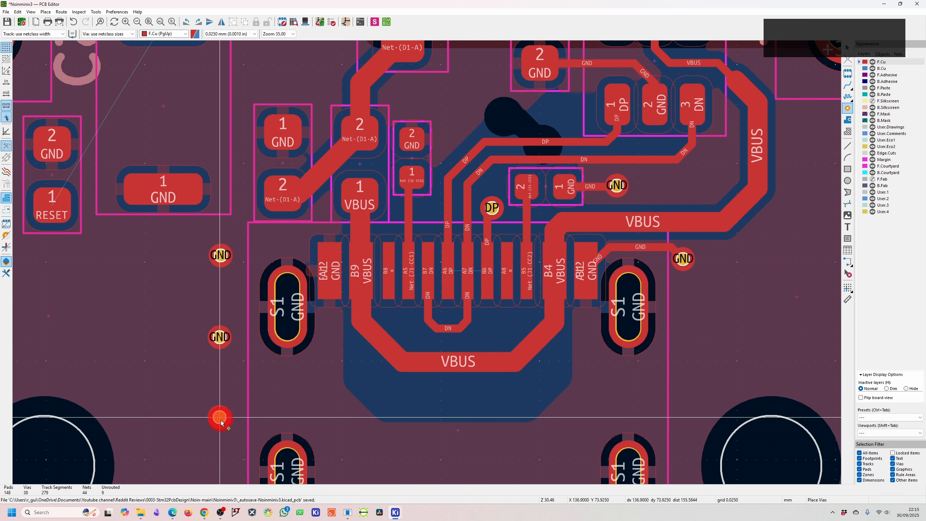
pyautogui.click(218, 432)
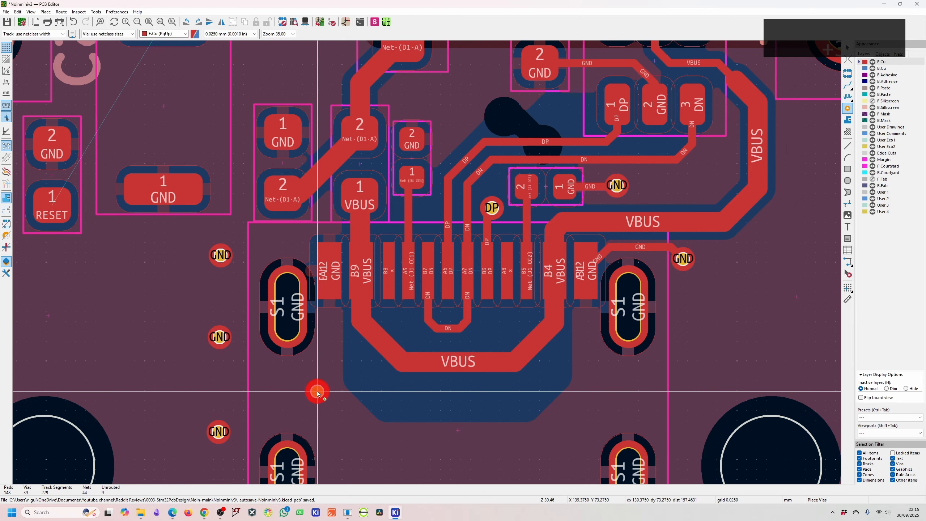
pyautogui.press('b')
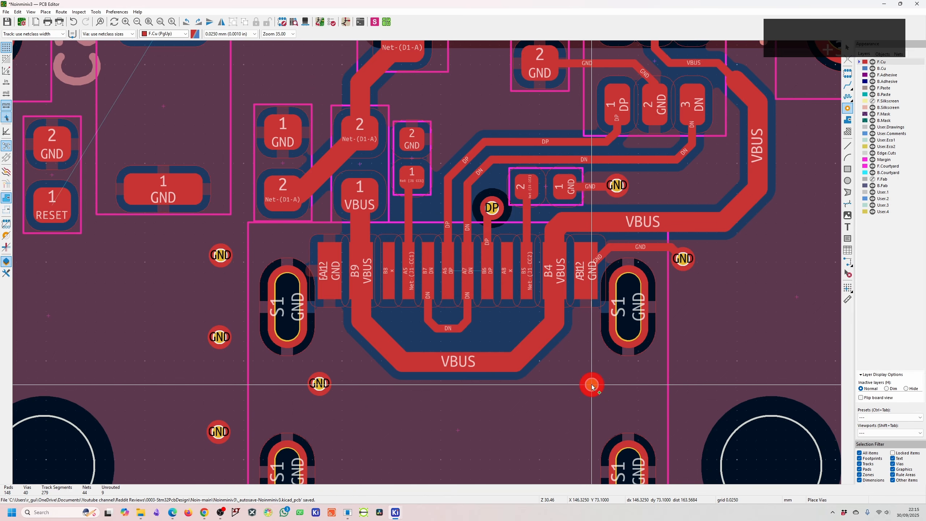
# - Place one GND via diagonally below the upper-right shield slot and another outside the connector to the right of that slot
pyautogui.click(591, 385)
pyautogui.click(692, 333)
pyautogui.press('Escape')
# - Delete the GND track and via at the connector's right GND pad and refill the zones
pyautogui.click(691, 258)
pyautogui.press('u')
pyautogui.press('Delete')
pyautogui.press('b')
pyautogui.press('Escape')
# - Place two more GND vias above and below the one to the right of the connector, and refill the zones
pyautogui.moveTo(681, 279); pyautogui.dragTo(505, 215, button='middle')
pyautogui.click(847, 108)
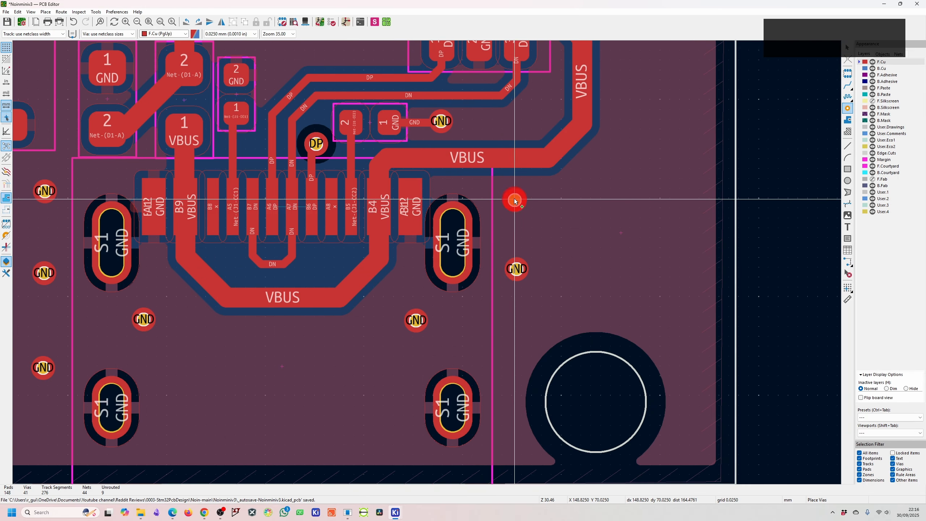
pyautogui.click(517, 191)
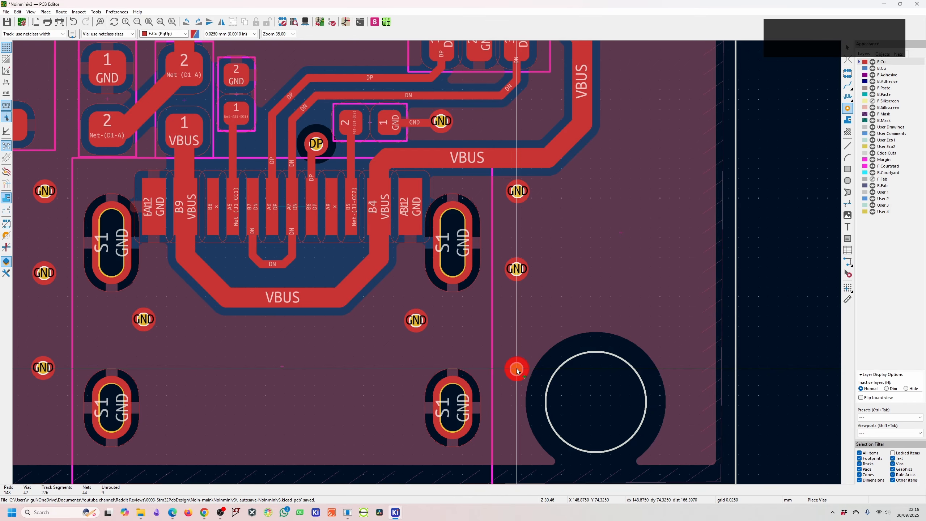
pyautogui.click(517, 368)
pyautogui.press('Escape')
pyautogui.scroll(-2, 487, 339)
pyautogui.scroll(-2, 403, 259)
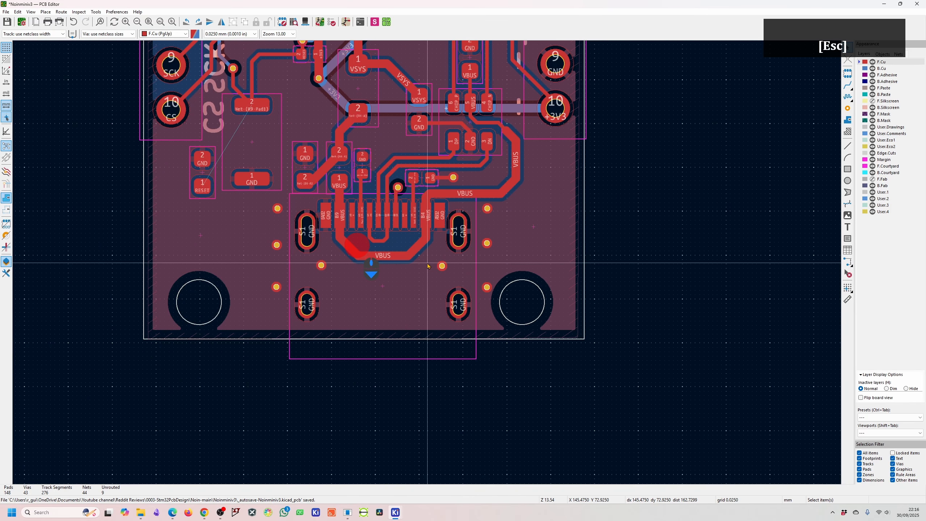
pyautogui.press('b')
# - Examine the USB connector routing and the surrounding ground fill for areas that need improvement
pyautogui.scroll(-2, 381, 221)
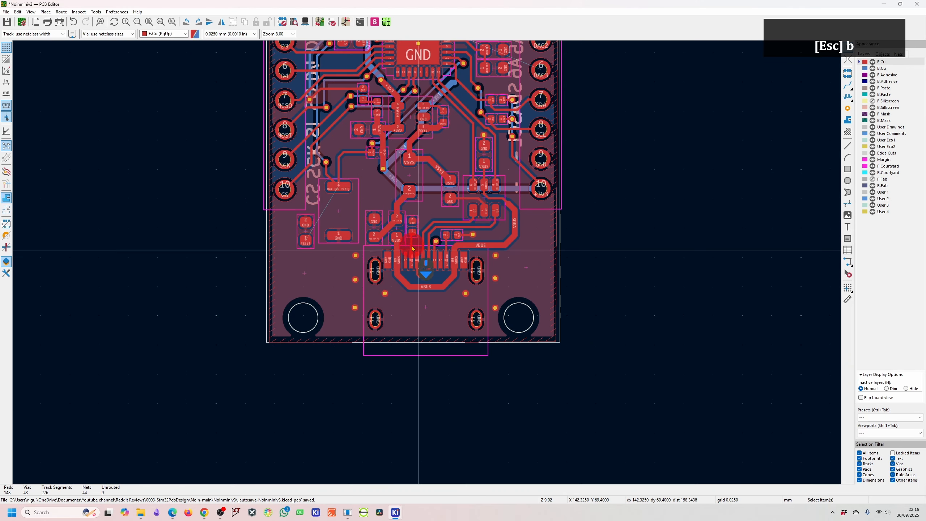
pyautogui.scroll(5, 414, 251)
pyautogui.scroll(2, 486, 226)
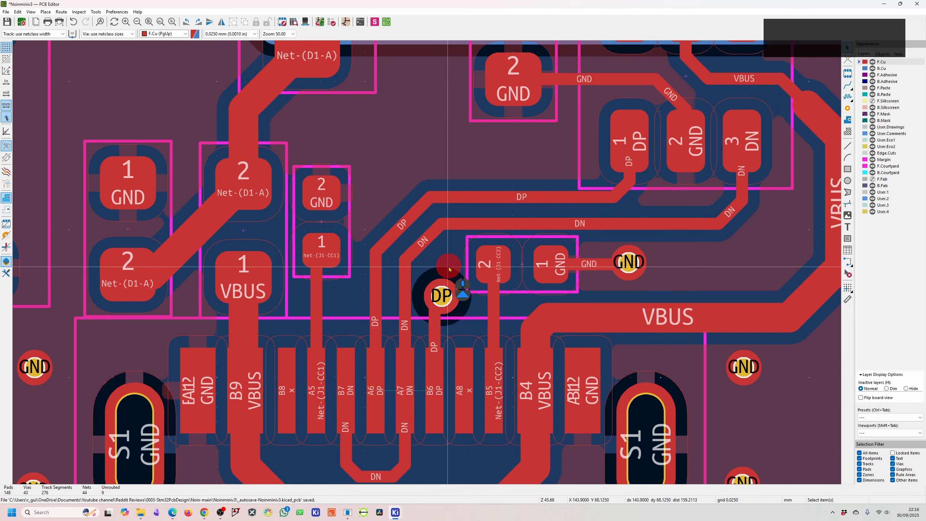
pyautogui.scroll(-2, 437, 277)
pyautogui.scroll(-3, 400, 339)
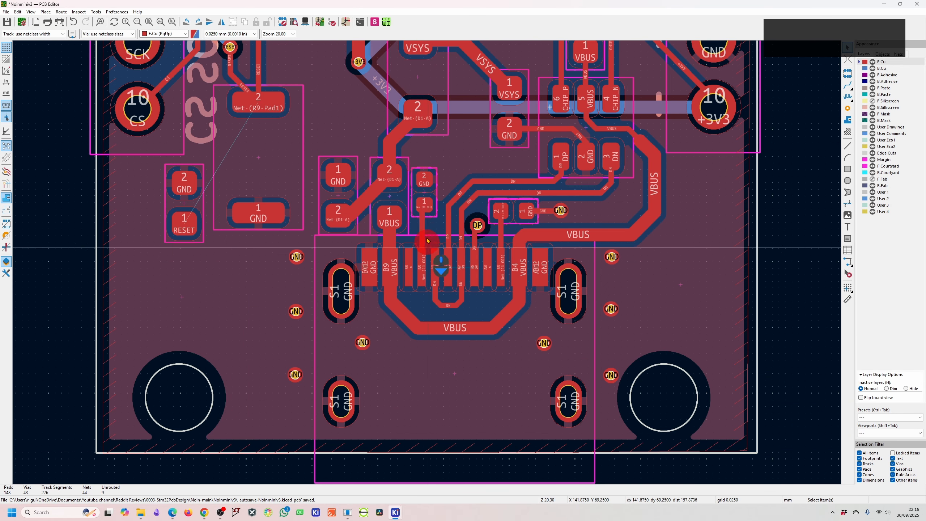
pyautogui.scroll(2, 430, 244)
pyautogui.scroll(-2, 420, 257)
pyautogui.scroll(2, 416, 259)
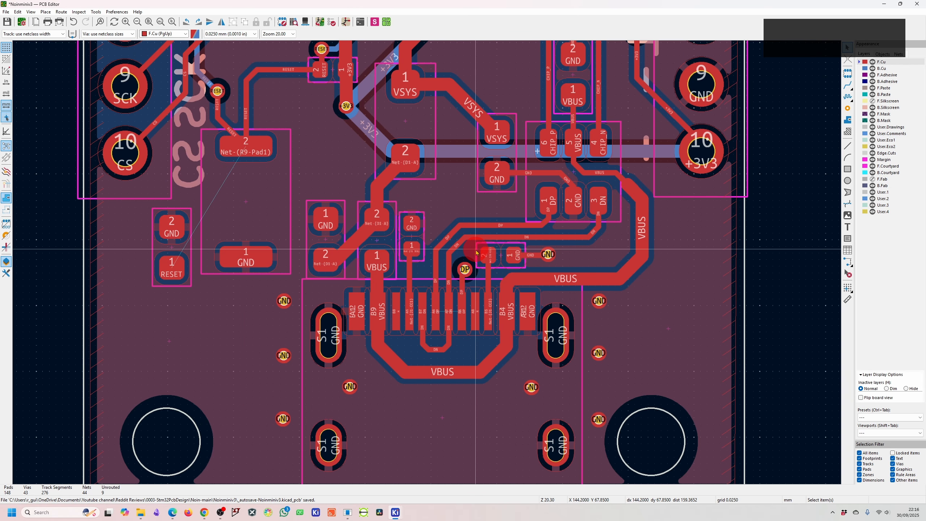
pyautogui.scroll(2, 489, 270)
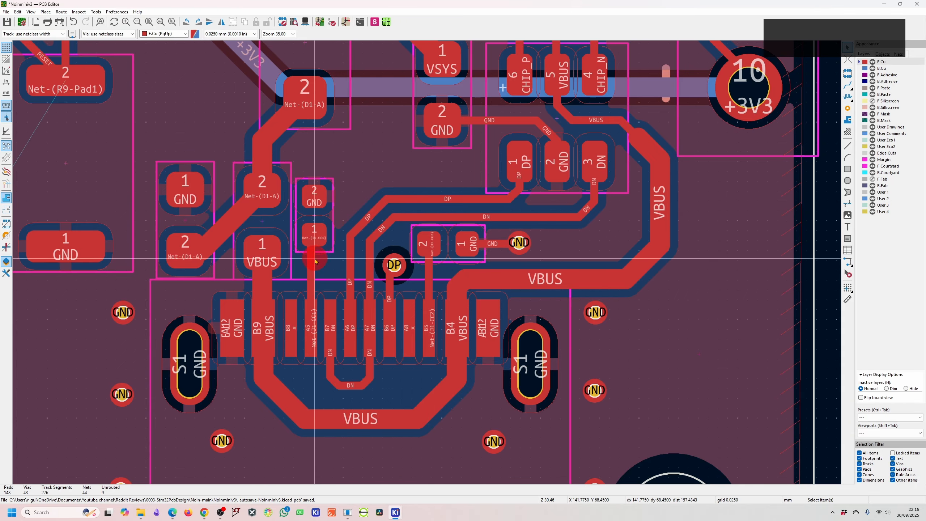
pyautogui.scroll(2, 470, 362)
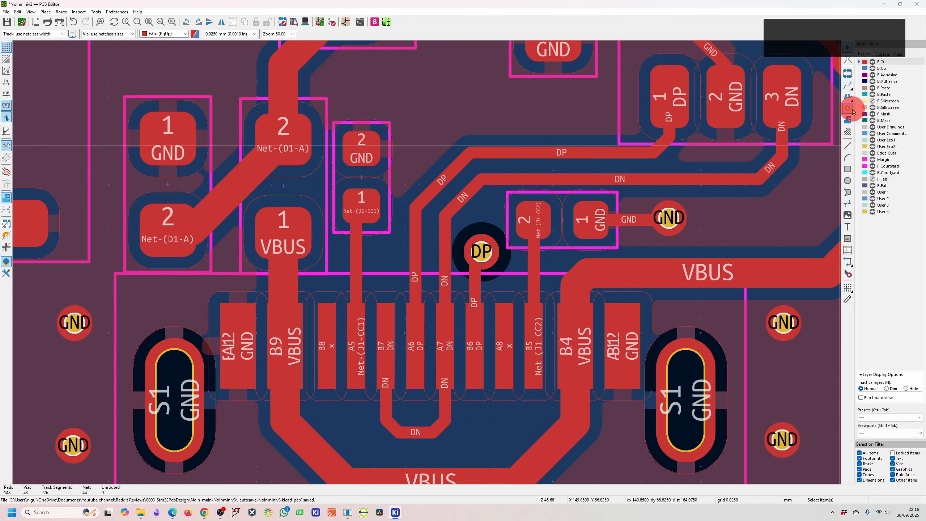
pyautogui.click(852, 87)
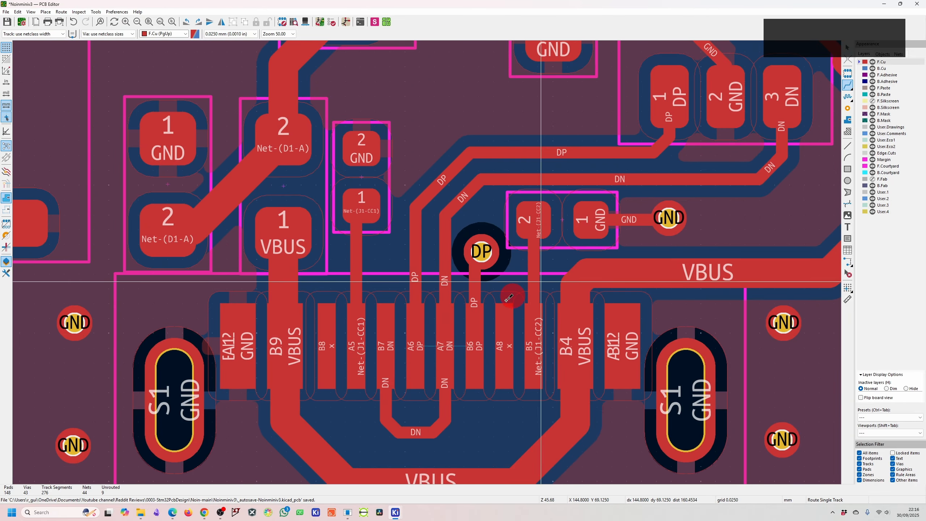
pyautogui.click(480, 252)
pyautogui.press('Escape')
pyautogui.press('Escape')
pyautogui.press('Escape')
# - Drag CC1 resistor R2 upward, away from the connector, together with its attached track
pyautogui.click(382, 164)
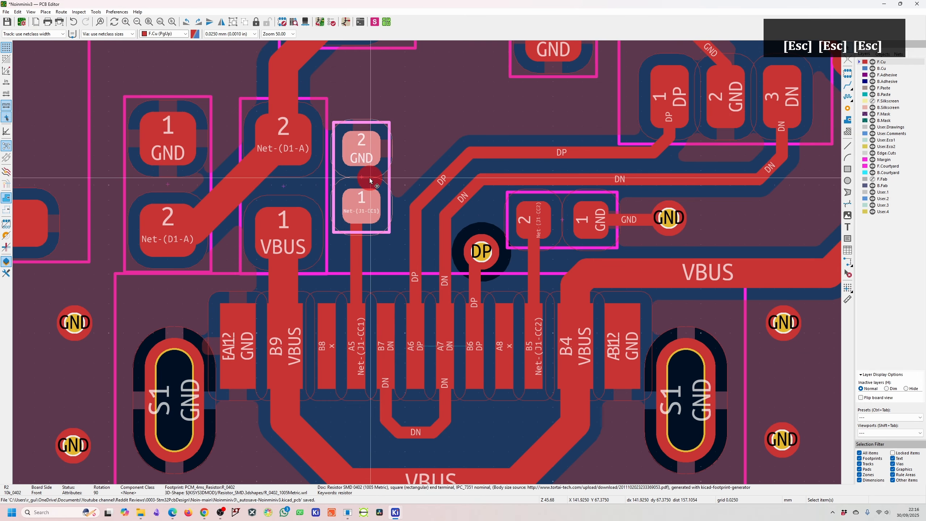
pyautogui.press('d')
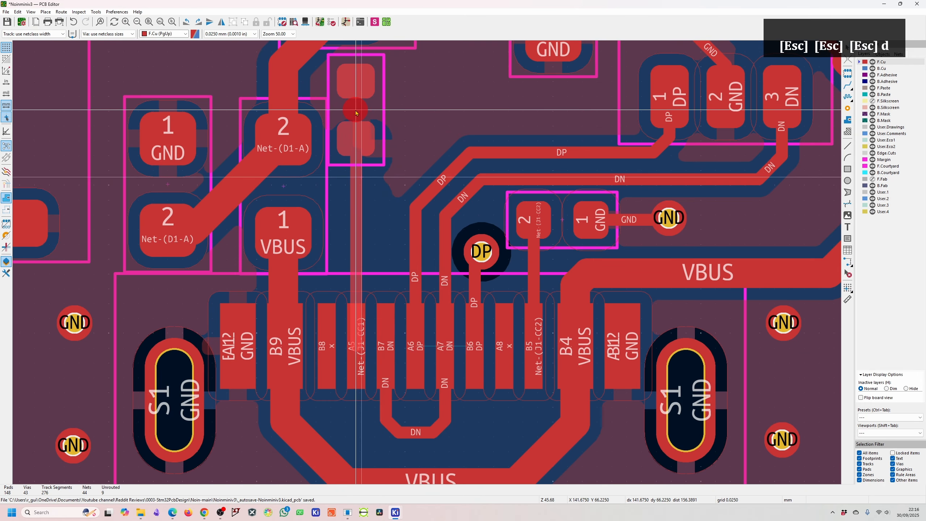
pyautogui.click(356, 113)
# - Drag fuse F1 slightly left, closer to capacitor C9
pyautogui.click(304, 191)
pyautogui.press('d')
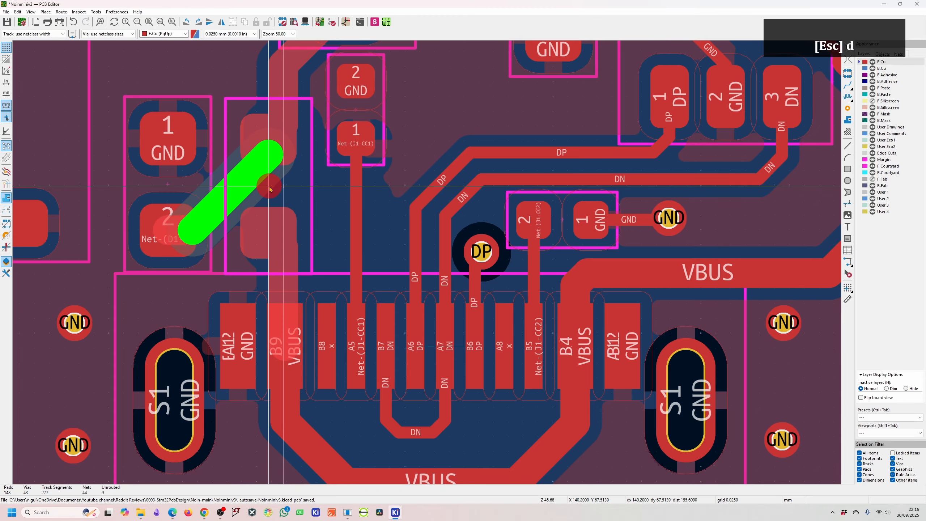
pyautogui.click(269, 187)
pyautogui.press('Escape')
# - Delete the Net-(D1-A) track segments between fuse F1 and capacitor C9 and above the fuse's pad 2
pyautogui.click(232, 185)
pyautogui.press('Delete')
pyautogui.press('Delete')
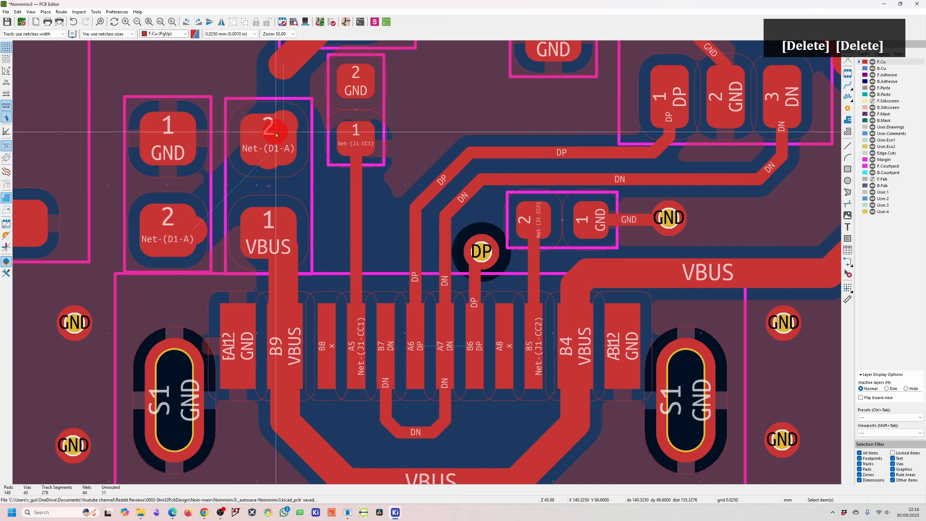
pyautogui.click(292, 117)
pyautogui.press('Delete')
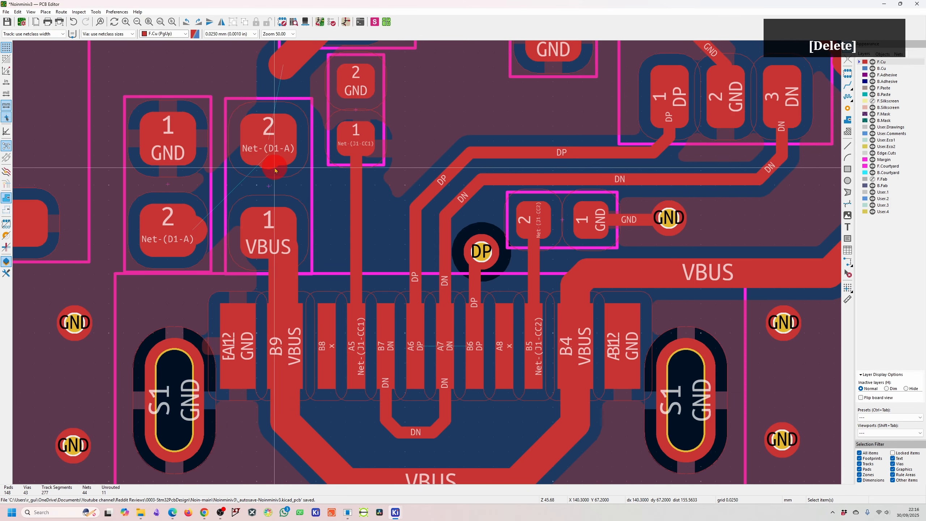
pyautogui.click(272, 165)
pyautogui.press('Delete')
# - Move fuse F1 slightly up and left, and shift capacitor C9 upward
pyautogui.click(291, 194)
pyautogui.moveTo(291, 195); pyautogui.dragTo(262, 182)
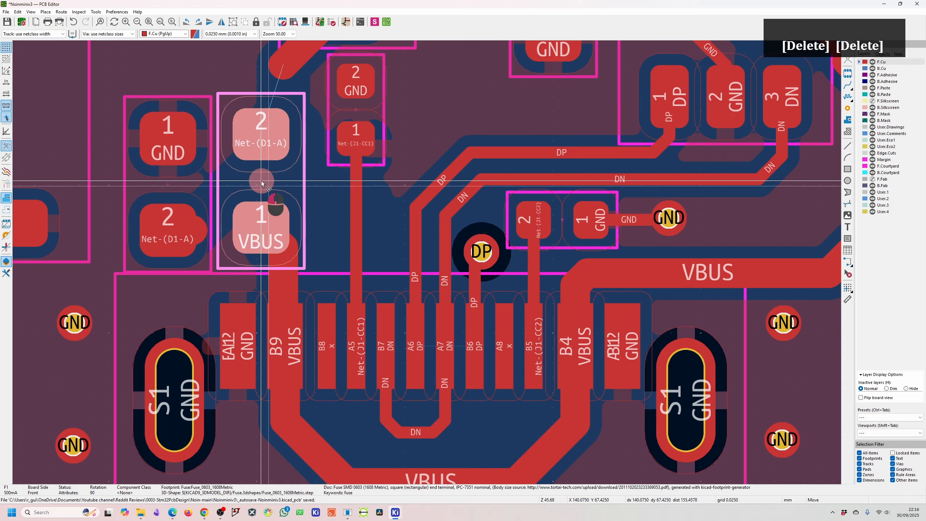
pyautogui.press('Escape')
pyautogui.moveTo(168, 184); pyautogui.dragTo(165, 167)
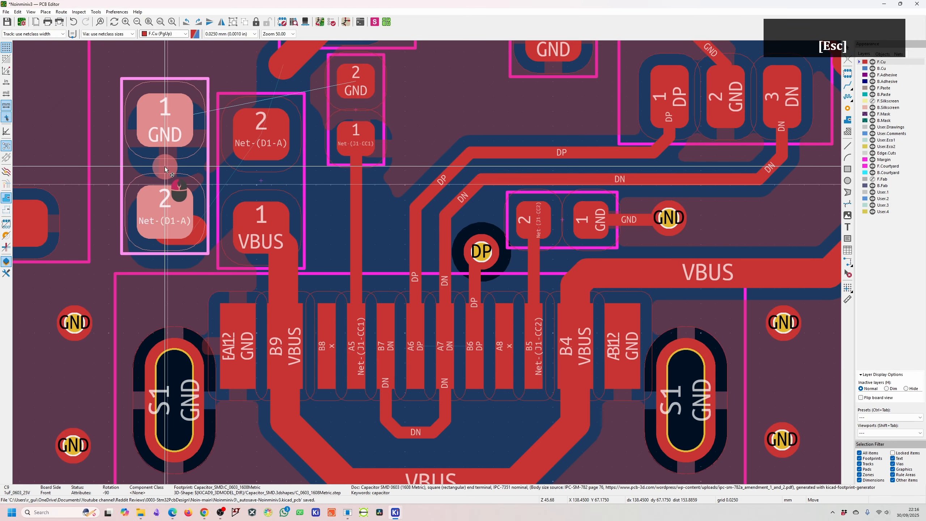
pyautogui.press('Escape')
# - Move fuse F1 level with capacitor C9 and delete the leftover Net-(D1-A) stub and VBUS track at their pads
pyautogui.click(185, 243)
pyautogui.press('Delete')
pyautogui.moveTo(284, 184); pyautogui.dragTo(260, 167)
pyautogui.press('Delete')
# - Try routing VBUS between connector pad B9 and fuse F1 with the track width set to 0.8 mm
pyautogui.press('x')
pyautogui.press('Escape')
pyautogui.press('Escape')
pyautogui.press('Escape')
pyautogui.click(37, 34)
pyautogui.click(38, 55)
pyautogui.press('x')
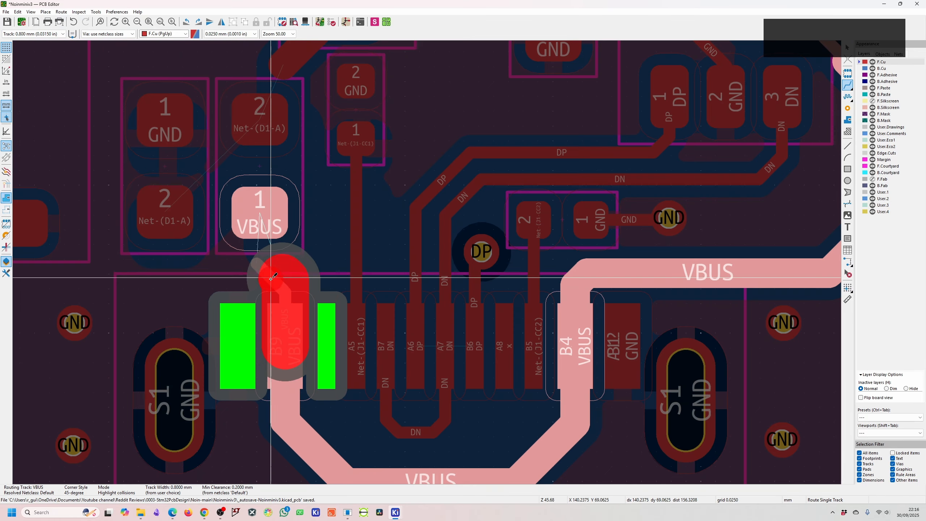
# - Route the VBUS track between connector pad B9 and pad 1 of fuse F1 with a 0.5 mm width
pyautogui.press('Delete')
pyautogui.press('Delete')
pyautogui.click(279, 401)
pyautogui.press('x')
pyautogui.click(286, 347)
pyautogui.press('Escape')
pyautogui.press('Escape')
# - Delete the remaining Net-(D1-A) track segment below pad 2 of diode D1
pyautogui.scroll(-3, 288, 350)
pyautogui.scroll(2, 459, 158)
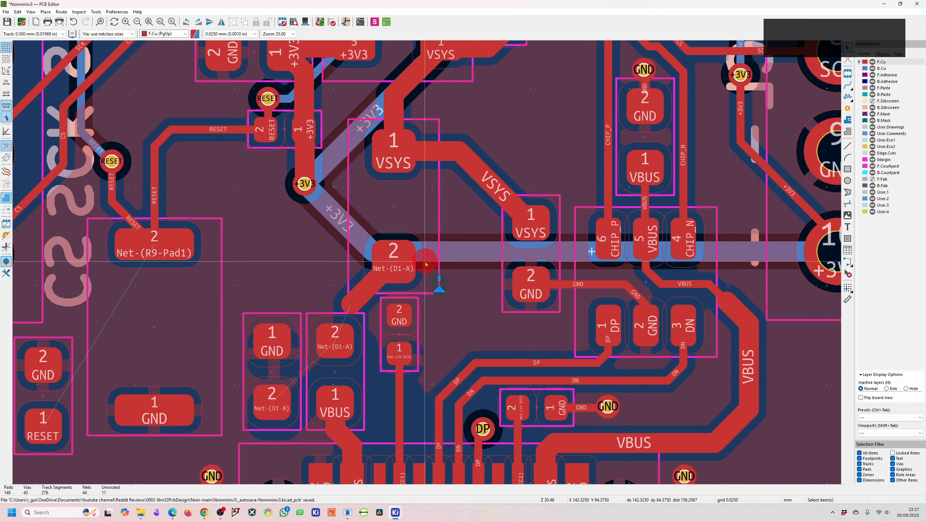
pyautogui.click(365, 291)
pyautogui.press('Delete')
# - Check diode D1 and fuse F1 in the schematic editor and return to the PCB
pyautogui.click(397, 255)
pyautogui.click(347, 22)
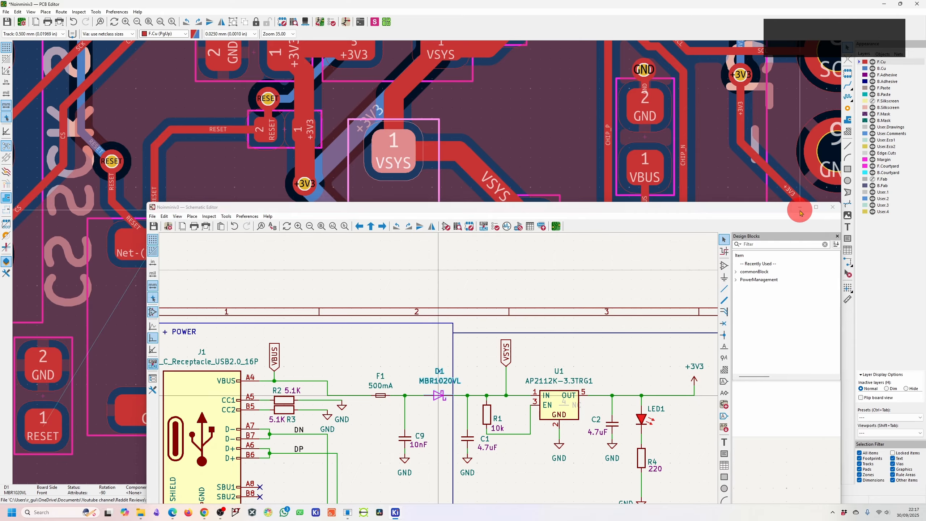
pyautogui.click(799, 208)
pyautogui.click(356, 369)
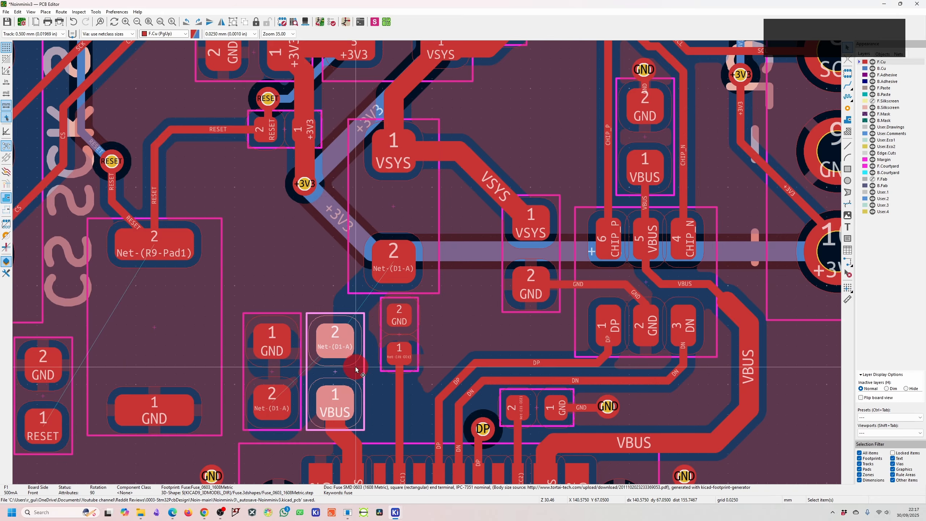
pyautogui.click(347, 23)
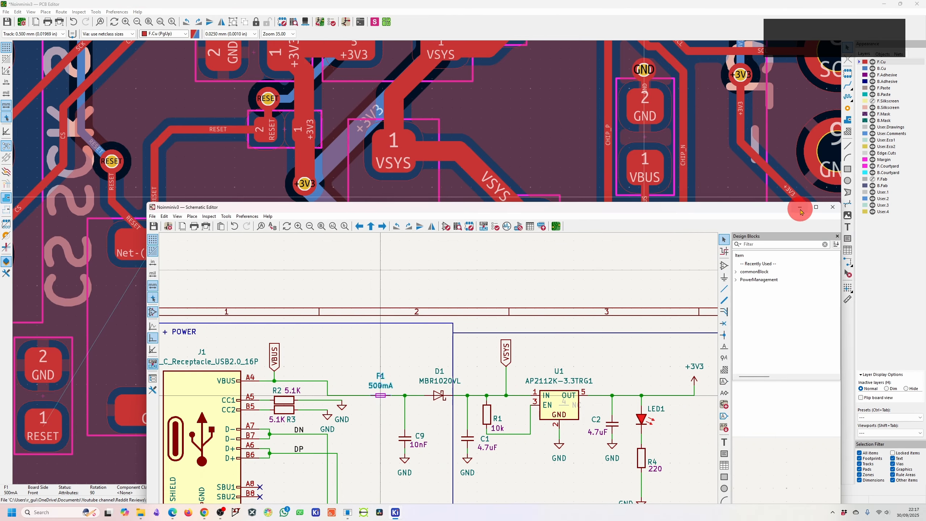
pyautogui.click(800, 212)
# - Rotate capacitor C9 by 180 degrees so its pad 2 lines up with the fuse's pad 2, and refill the zones
pyautogui.press('Escape')
pyautogui.click(477, 320)
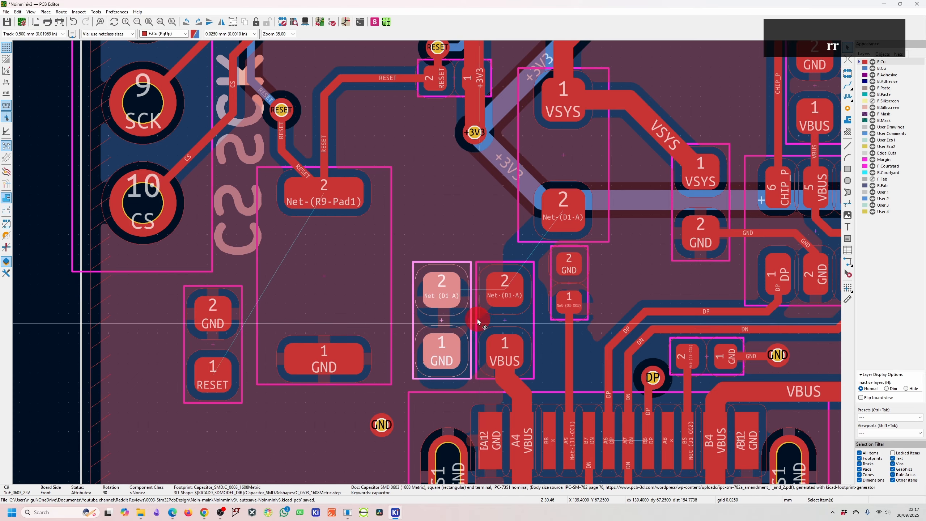
pyautogui.press('Escape')
pyautogui.press('b')
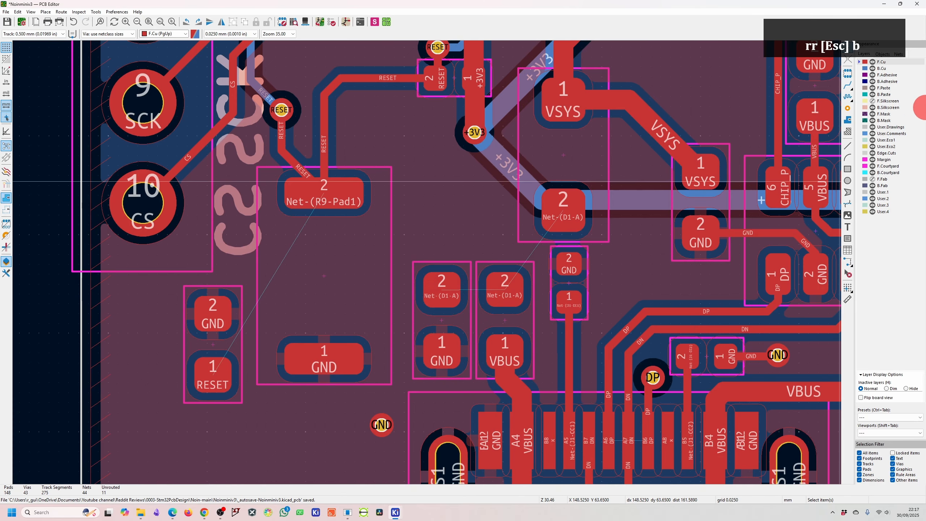
# - Route a 0.5 mm Net-(D1-A) track from pad 2 of capacitor C9 to pad 2 of fuse F1
pyautogui.click(849, 87)
pyautogui.click(456, 281)
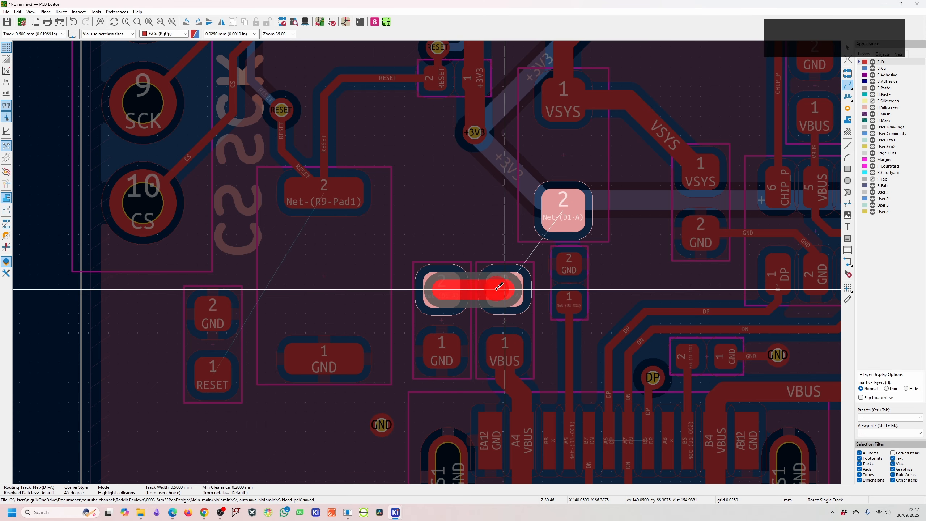
pyautogui.click(520, 303)
pyautogui.click(505, 288)
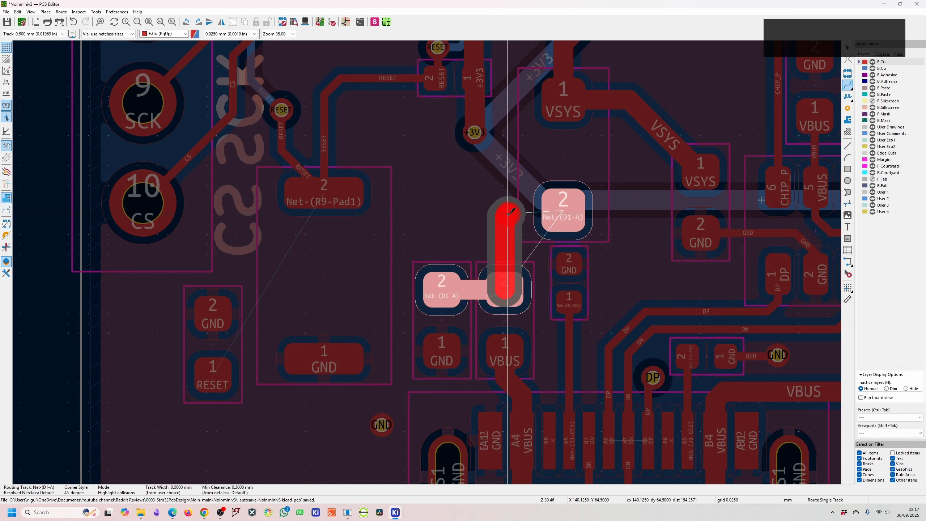
pyautogui.press('Escape')
# - Drag CC1 resistor R2 down and left, closer to fuse F1, keeping its track attached to connector pad A5
pyautogui.scroll(-1, 569, 302)
pyautogui.scroll(2, 426, 263)
pyautogui.press('d')
pyautogui.click(412, 290)
pyautogui.press('Escape')
pyautogui.press('d')
pyautogui.click(412, 365)
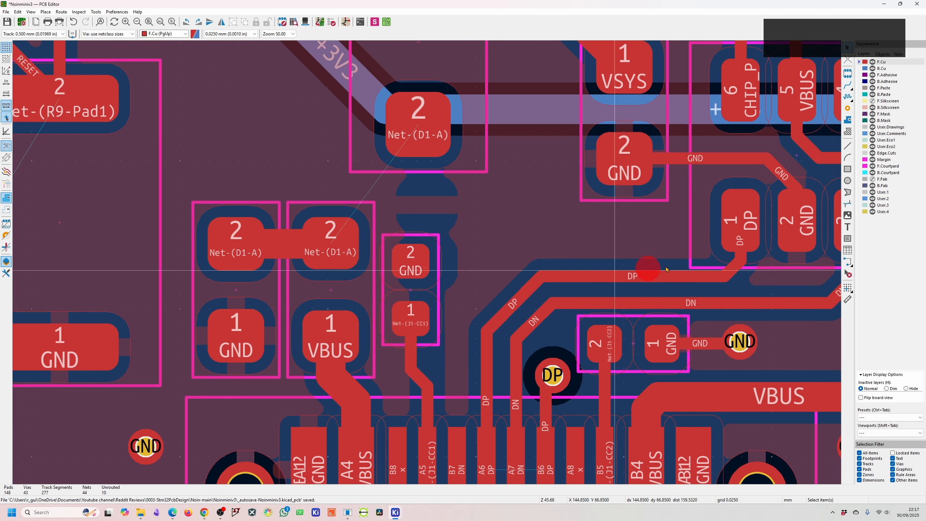
# - Link pads A6 and B6 on net DP with a second via beside A6 and a B.Cu track between the vias, and refill the zones
pyautogui.moveTo(459, 410); pyautogui.dragTo(428, 263, button='middle')
pyautogui.press('x')
pyautogui.press('Escape')
pyautogui.press('Escape')
pyautogui.press('Escape')
pyautogui.click(34, 34)
pyautogui.click(45, 50)
pyautogui.press('x')
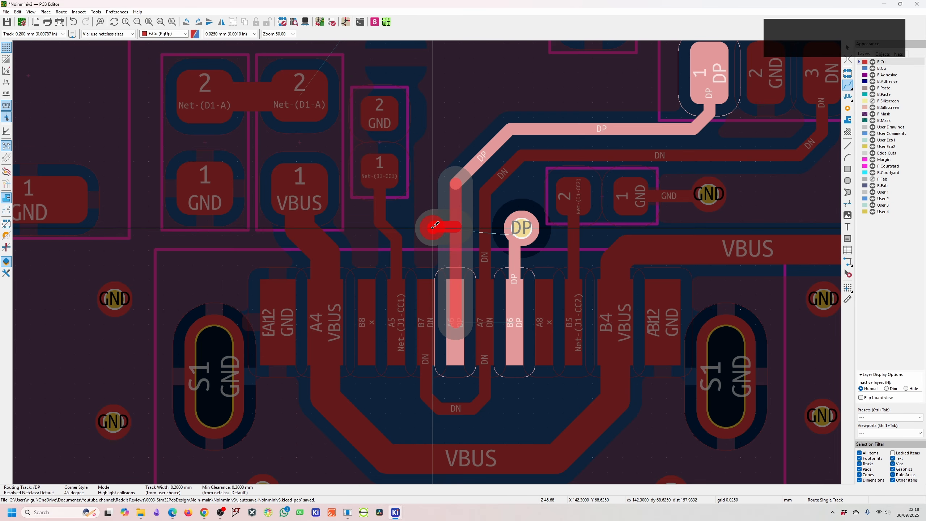
pyautogui.moveTo(432, 228); pyautogui.dragTo(426, 261, button='middle')
pyautogui.press('Escape')
pyautogui.press('b')
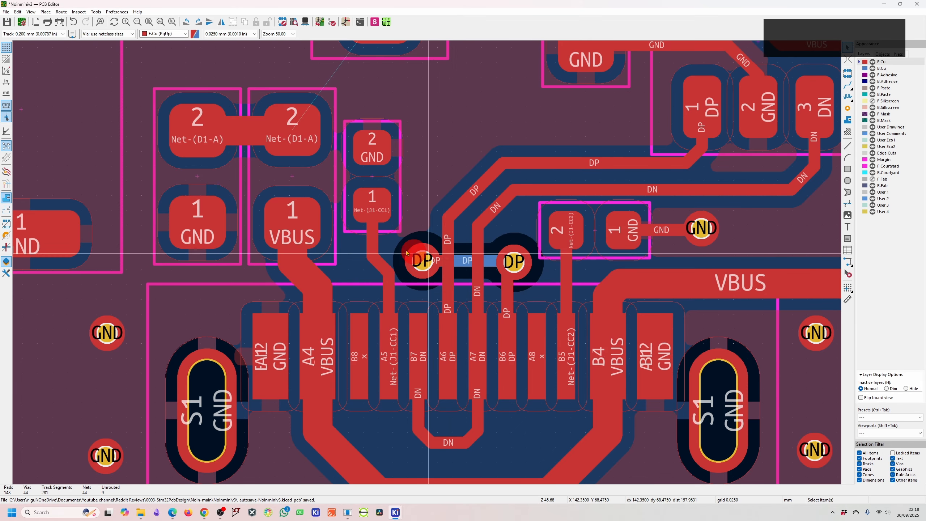
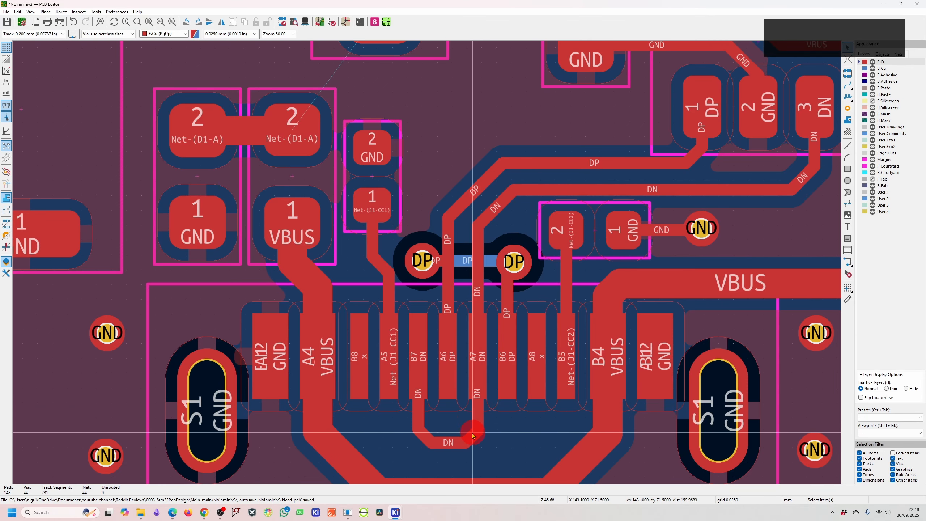
# - Delete both DP vias above the USB connector pads, the B.Cu track between them and the DP stubs leading to them
pyautogui.scroll(-3, 473, 435)
pyautogui.scroll(3, 404, 306)
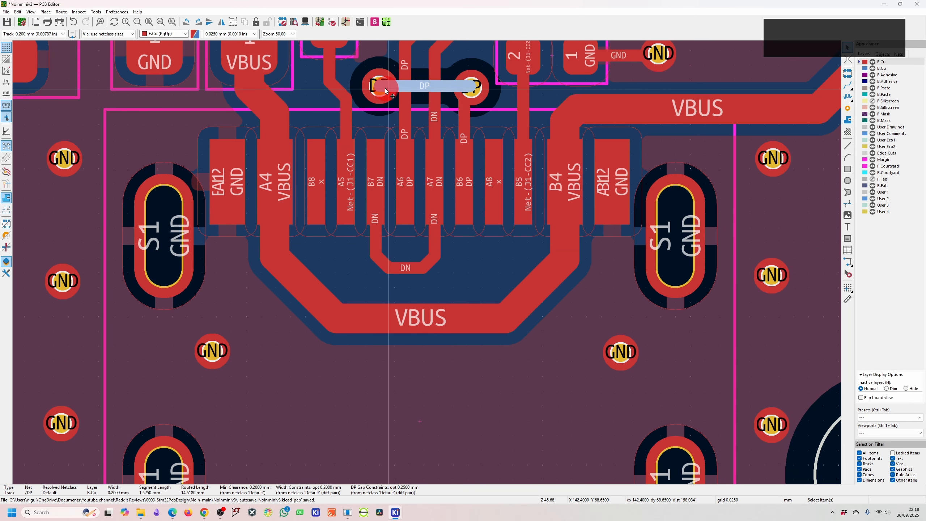
pyautogui.press('Delete')
pyautogui.press('Delete')
pyautogui.press('Delete')
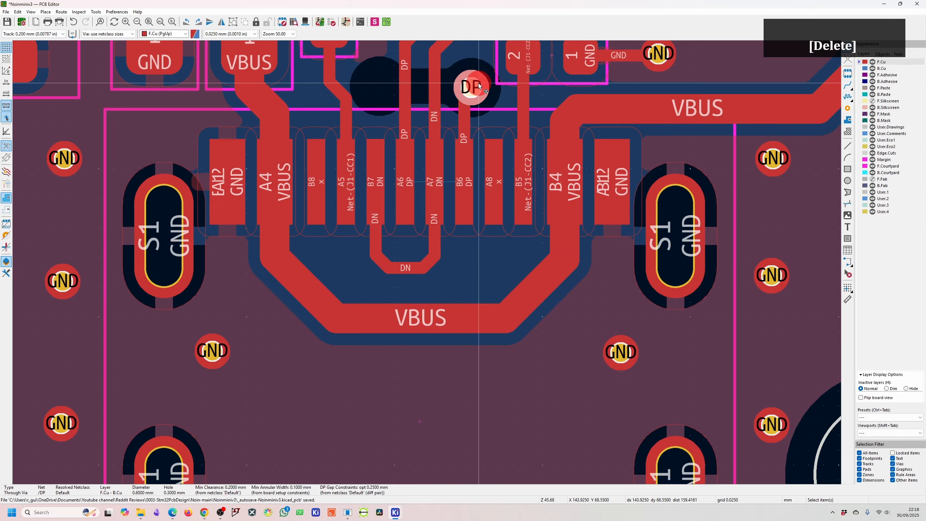
pyautogui.press('Delete')
pyautogui.press('Delete')
pyautogui.press('Delete')
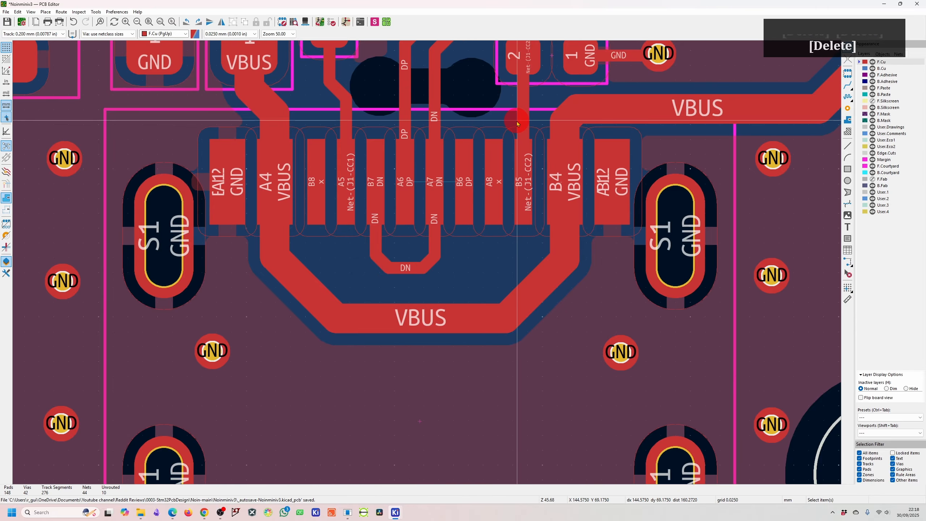
# - Route a 0.2 mm DP track from connector pad B6 down to a new via inside the VBUS loop
pyautogui.click(844, 90)
pyautogui.click(471, 269)
pyautogui.press('v')
pyautogui.press('Escape')
pyautogui.press('Escape')
# - Drag the lower part of the VBUS loop between pads A4 and B4 downward to make room around the DP via
pyautogui.press('d')
pyautogui.scroll(-3, 362, 290)
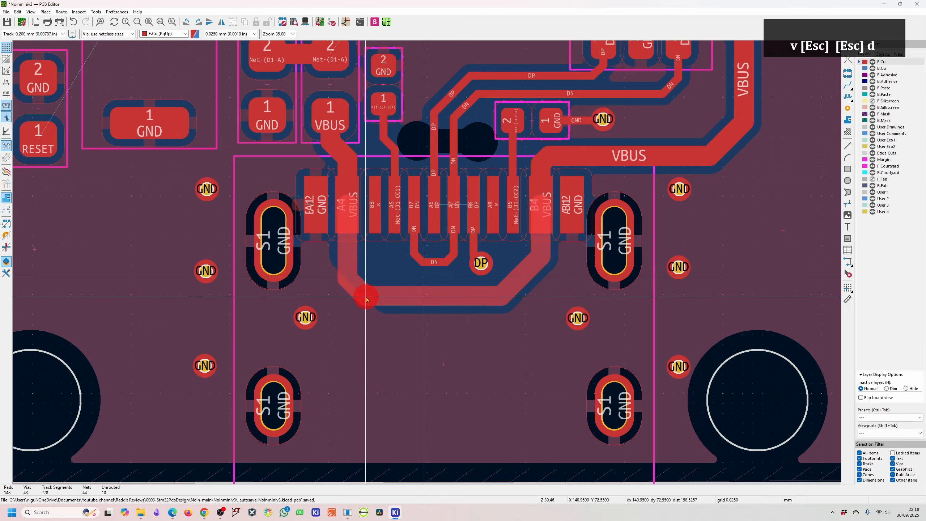
pyautogui.press('d')
pyautogui.press('d')
pyautogui.press('d')
pyautogui.scroll(3, 427, 247)
pyautogui.press('Escape')
pyautogui.press('Escape')
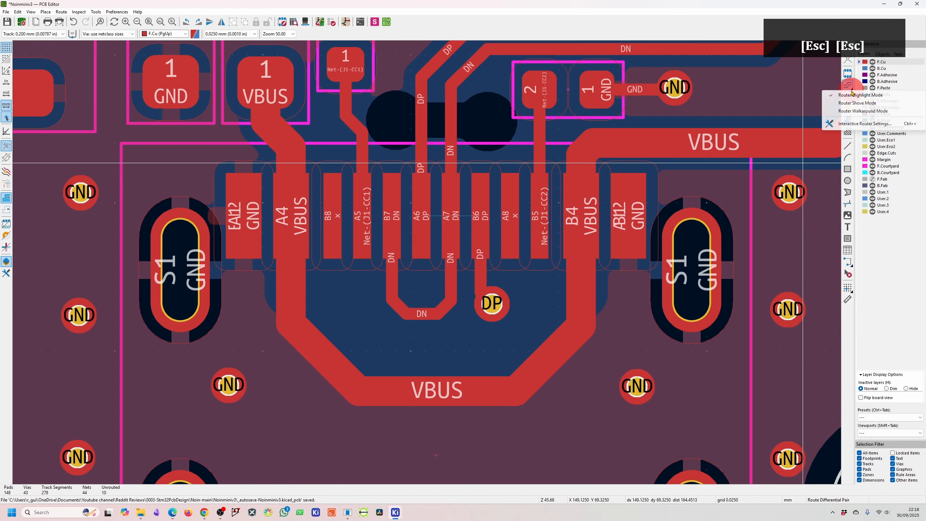
# - Route a 0.2 mm DP track from connector pad A6 down to a new via between the DN tracks
pyautogui.press('x')
pyautogui.press('Escape')
pyautogui.rightClick(853, 92)
pyautogui.click(844, 89)
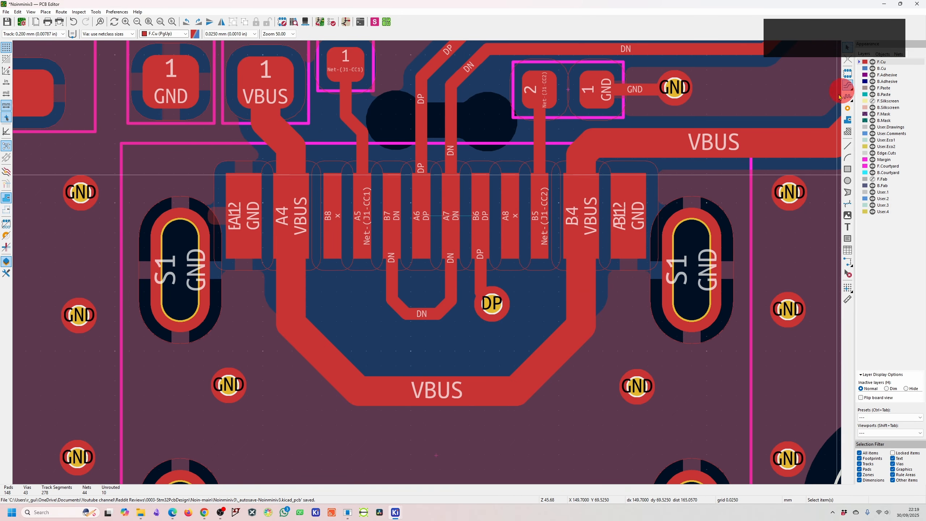
pyautogui.press('Escape')
pyautogui.click(61, 12)
pyautogui.press('x')
pyautogui.click(421, 217)
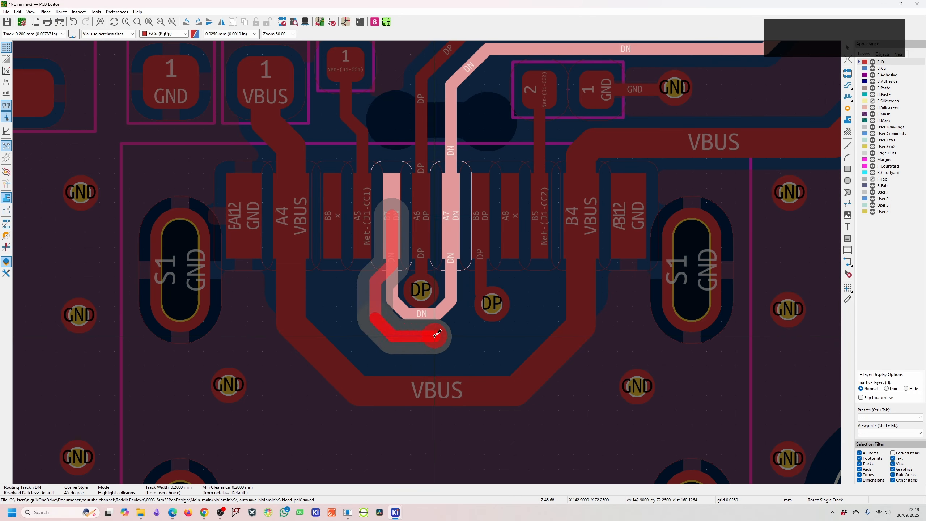
# - Reroute the DN loop from pad B7 to A7 around the DP via, join the two DP vias on B.Cu, and refill the zones
pyautogui.scroll(3, 415, 312)
pyautogui.press('v')
pyautogui.click(591, 292)
pyautogui.press('Escape')
pyautogui.press('b')
pyautogui.scroll(-3, 430, 253)
pyautogui.scroll(1, 471, 259)
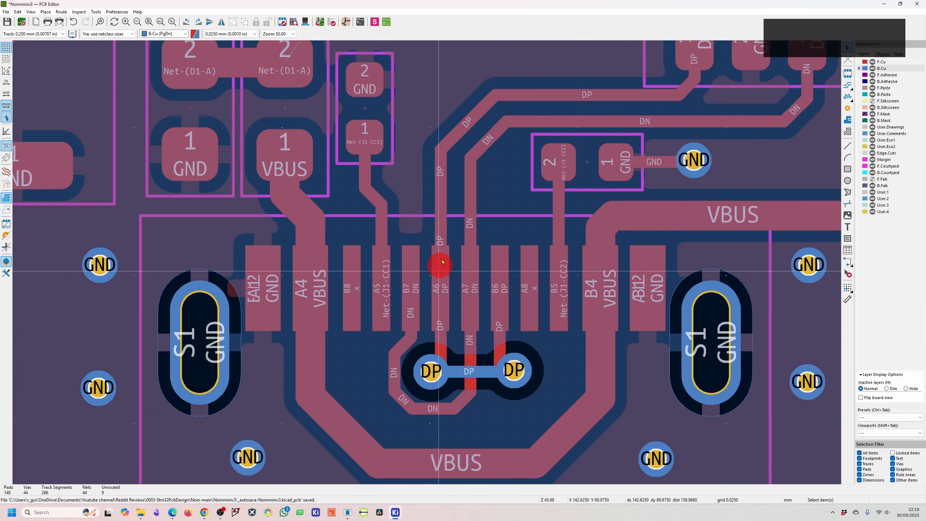
# - Move capacitor C1 up from beside D2 to the free area below and to the right of regulator U1
pyautogui.scroll(-6, 481, 262)
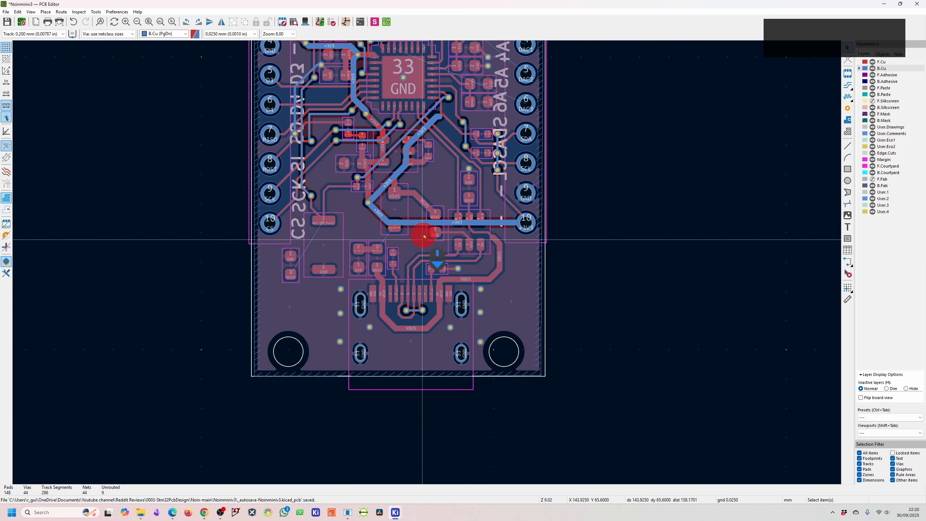
pyautogui.scroll(3, 425, 235)
pyautogui.click(471, 227)
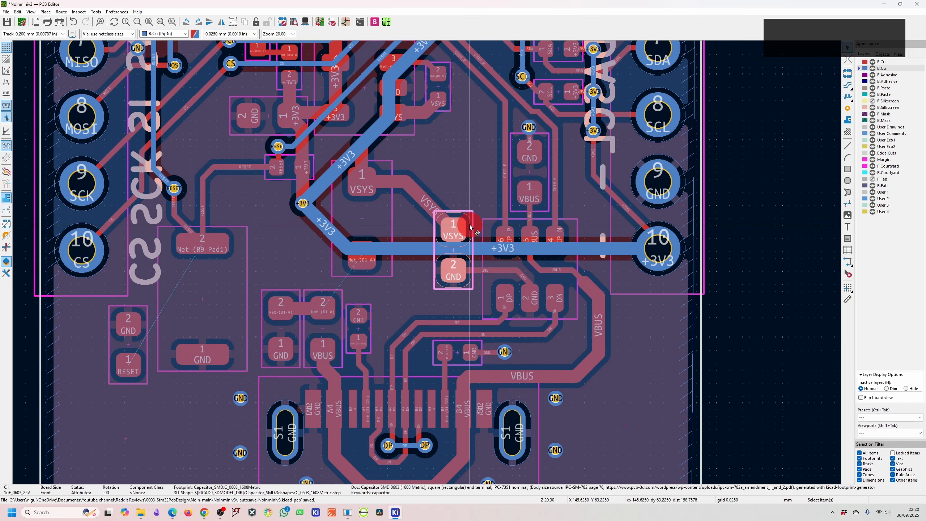
pyautogui.scroll(-2, 470, 228)
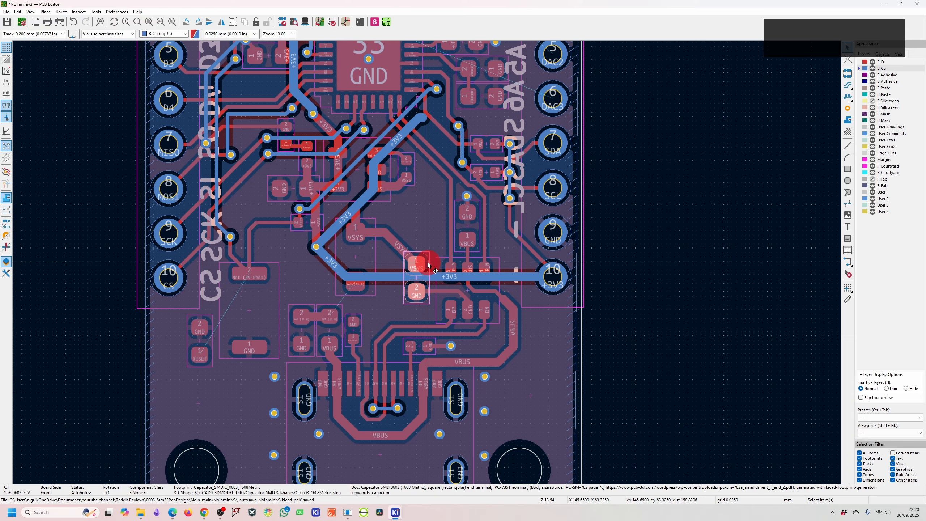
pyautogui.click(353, 197)
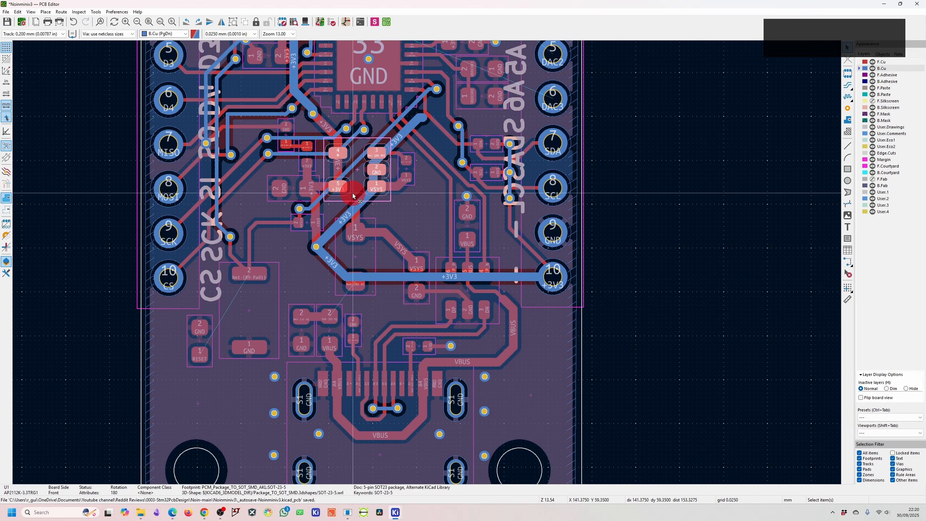
pyautogui.moveTo(424, 263); pyautogui.dragTo(430, 207)
pyautogui.click(387, 211)
pyautogui.scroll(2, 386, 211)
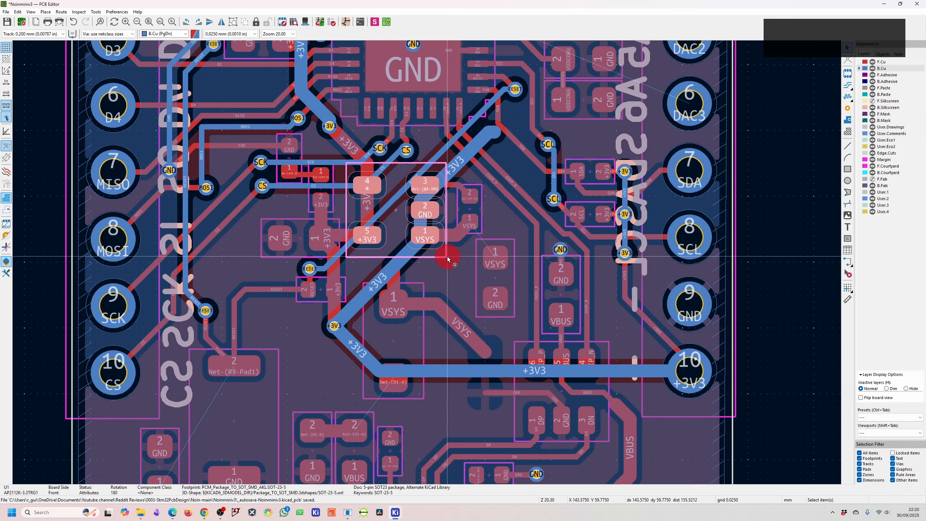
# - Rotate resistor R1 to horizontal, place it to the right of D1's VSYS pad, and move capacitor C1 directly beside regulator U1
pyautogui.click(480, 210)
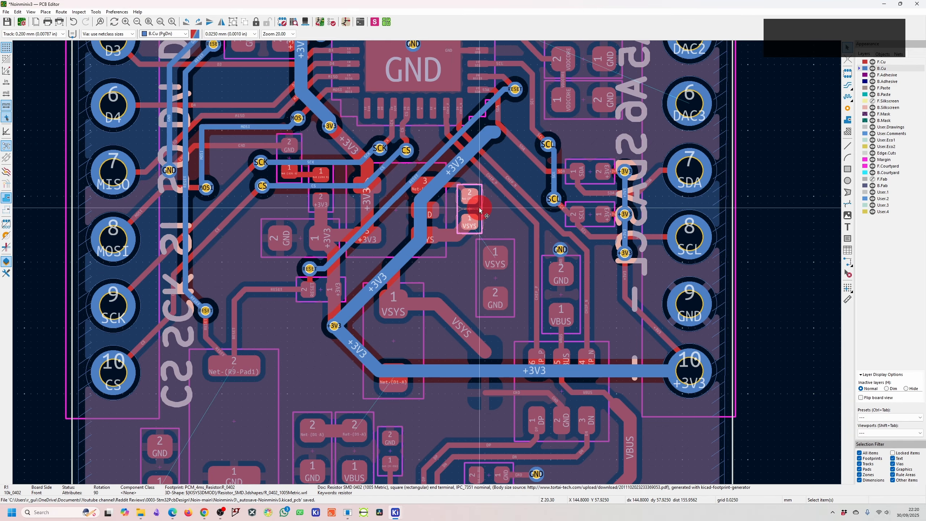
pyautogui.moveTo(479, 211)
pyautogui.mouseDown()
pyautogui.moveTo(459, 284)
pyautogui.moveTo(485, 270)
pyautogui.moveTo(507, 281)
pyautogui.moveTo(485, 217)
pyautogui.mouseUp()
pyautogui.press('r')
pyautogui.scroll(-2, 470, 283)
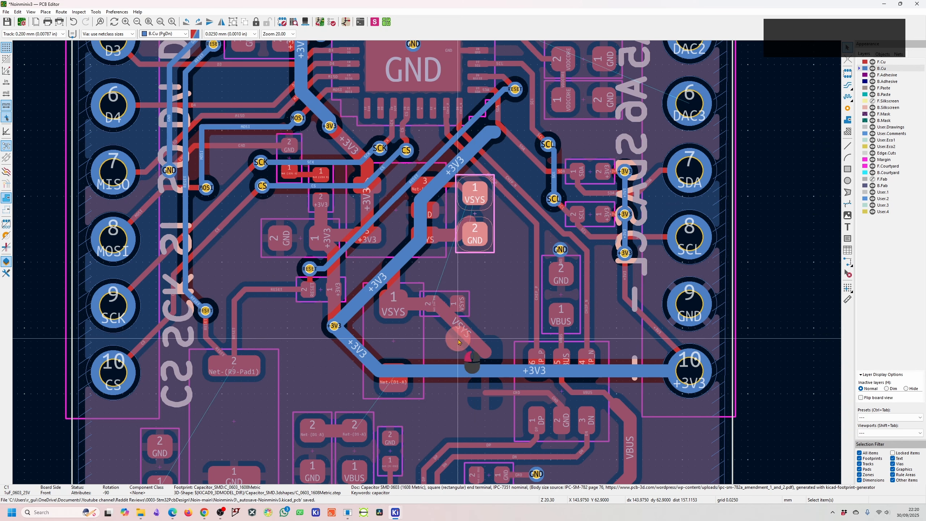
# - Delete the leftover VSYS track from D1 and the leftover GND track between D2's pad 2 and C1's former position
pyautogui.press('d')
pyautogui.press('Escape')
pyautogui.scroll(2, 476, 434)
pyautogui.click(509, 285)
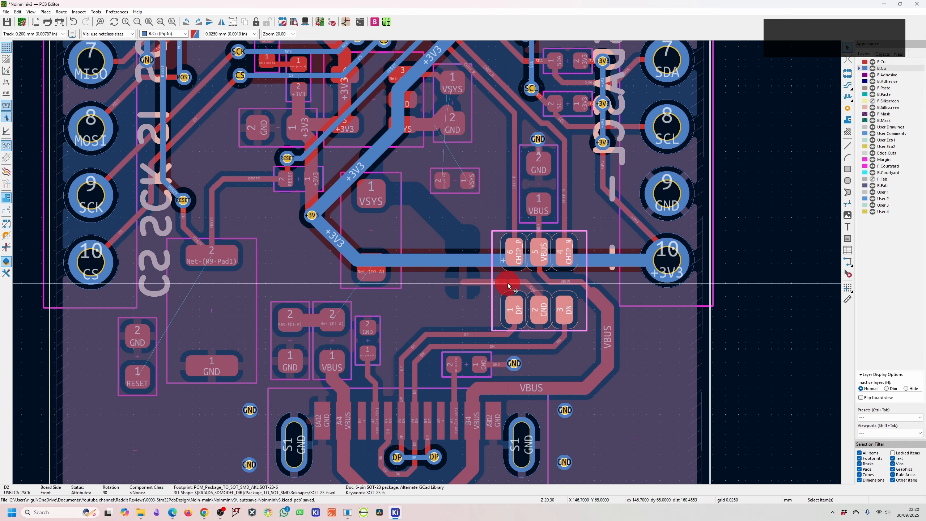
pyautogui.click(521, 284)
pyautogui.press('Delete')
pyautogui.click(528, 288)
pyautogui.press('Delete')
# - Try flipping USB protection chip D2 to the back of the board, and undo the flip
pyautogui.click(535, 300)
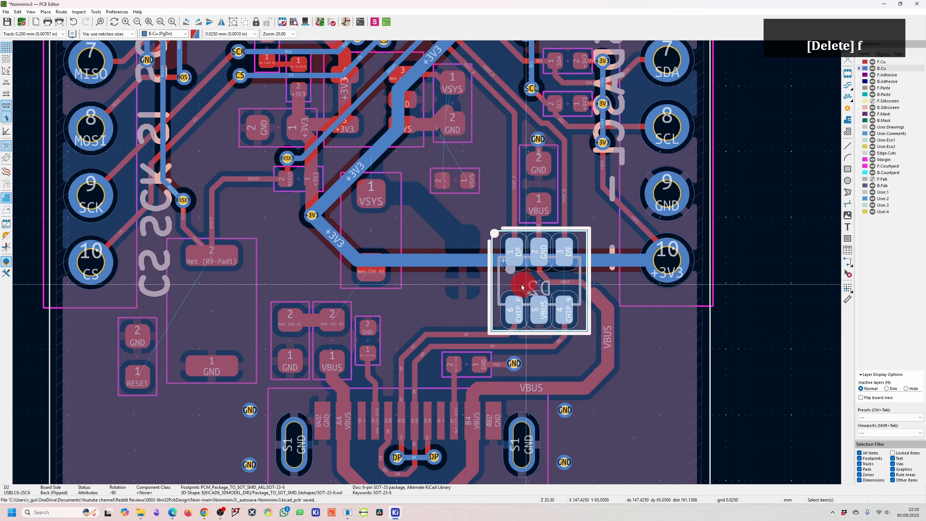
pyautogui.press('Escape')
pyautogui.click(550, 294)
pyautogui.hotkey('ctrl', 'z')
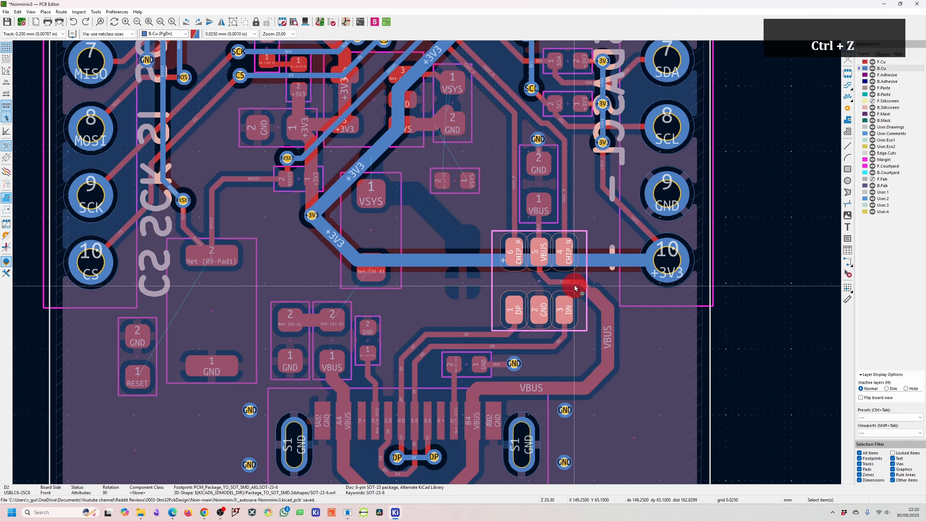
# - Try dragging D2 with its tracks left toward D1, above the connector's middle pads, and cancel the move
pyautogui.press('d')
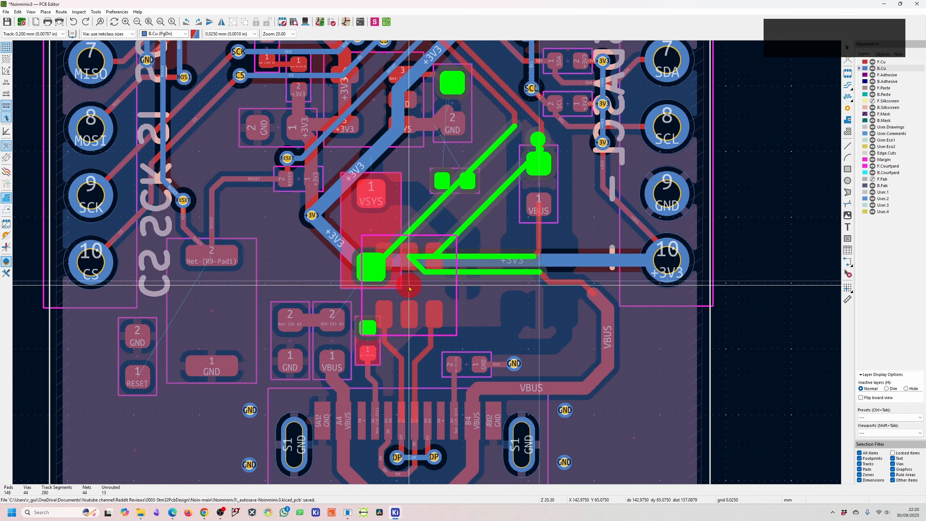
pyautogui.scroll(-2, 410, 288)
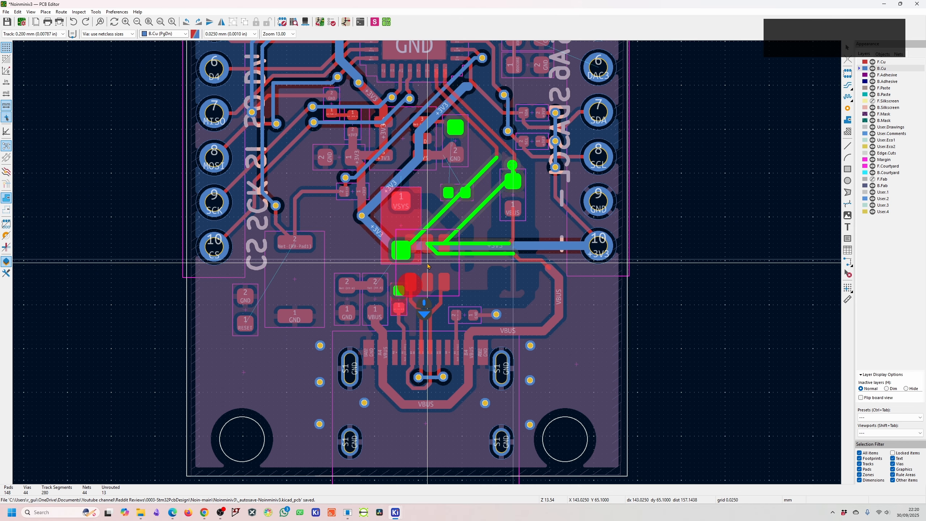
pyautogui.scroll(2, 428, 266)
pyautogui.press('Escape')
pyautogui.scroll(-1, 383, 294)
pyautogui.scroll(2, 387, 275)
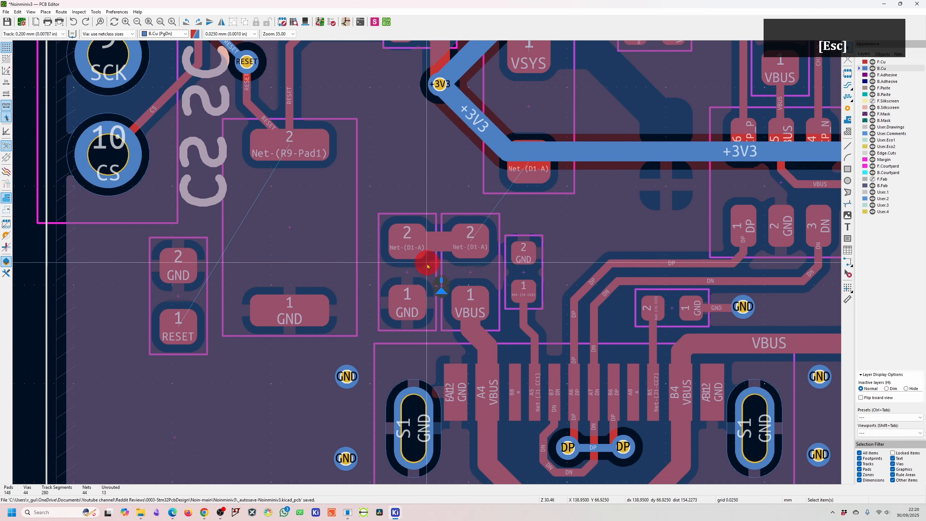
# - Rearrange the reset switch, the RESET/GND part and the Net-(D1-A)/GND part to open space around fuse F1
pyautogui.press('Escape')
pyautogui.scroll(-2, 320, 253)
pyautogui.moveTo(421, 258); pyautogui.dragTo(421, 195)
pyautogui.scroll(3, 505, 239)
pyautogui.click(498, 272)
pyautogui.scroll(-3, 489, 313)
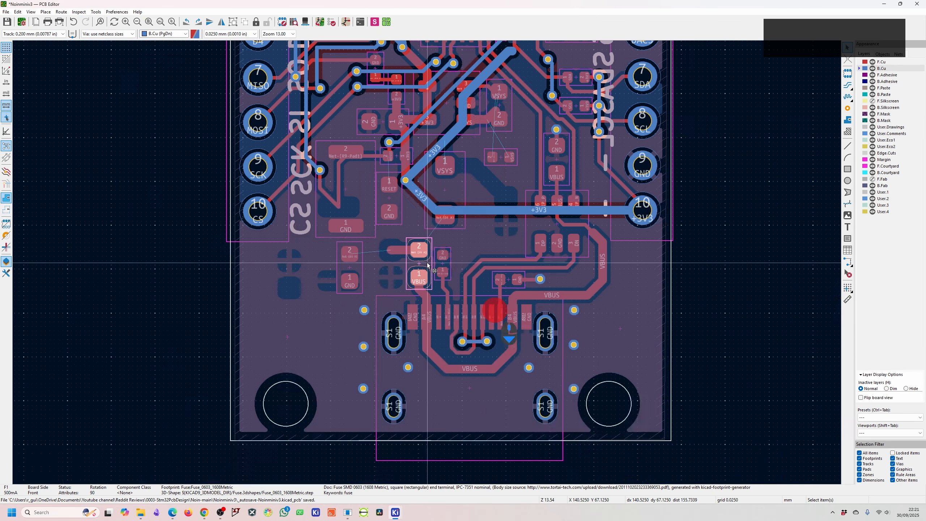
# - Rotate diode D1 so it lies horizontally with 180° rotation and place it below regulator U1, beside the +3V3 via
pyautogui.scroll(2, 497, 310)
pyautogui.scroll(-1, 453, 209)
pyautogui.scroll(2, 436, 290)
pyautogui.scroll(1, 439, 167)
pyautogui.press('r')
pyautogui.moveTo(441, 212); pyautogui.dragTo(433, 247)
pyautogui.press('r')
pyautogui.press('r')
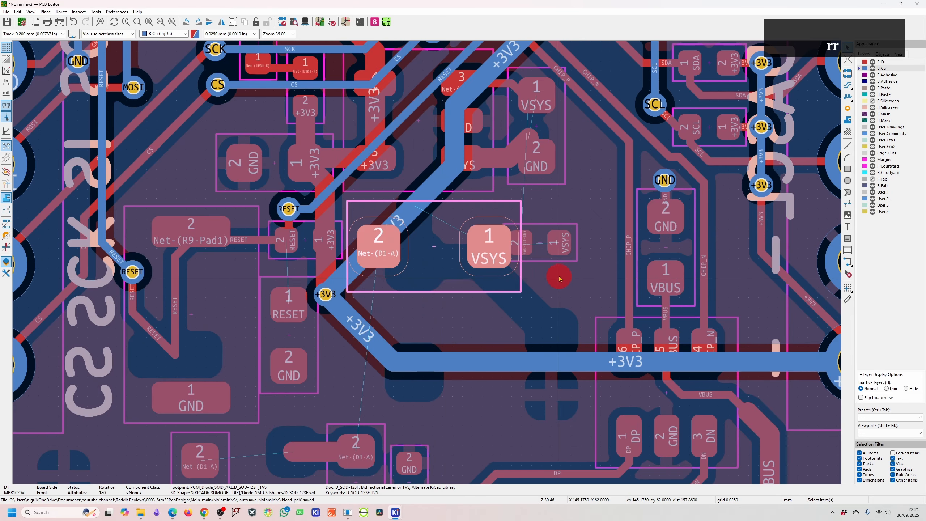
# - Rotate resistor R1 to 90° and place it next to D1's VSYS pad
pyautogui.moveTo(541, 244)
pyautogui.mouseDown()
pyautogui.moveTo(565, 233)
pyautogui.moveTo(548, 248)
pyautogui.mouseUp()
pyautogui.press('r')
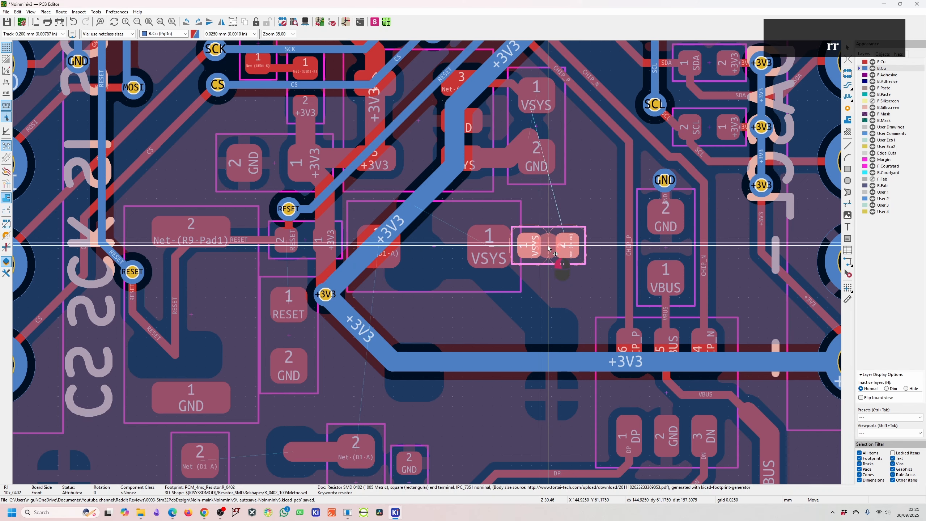
pyautogui.press('r')
pyautogui.click(548, 248)
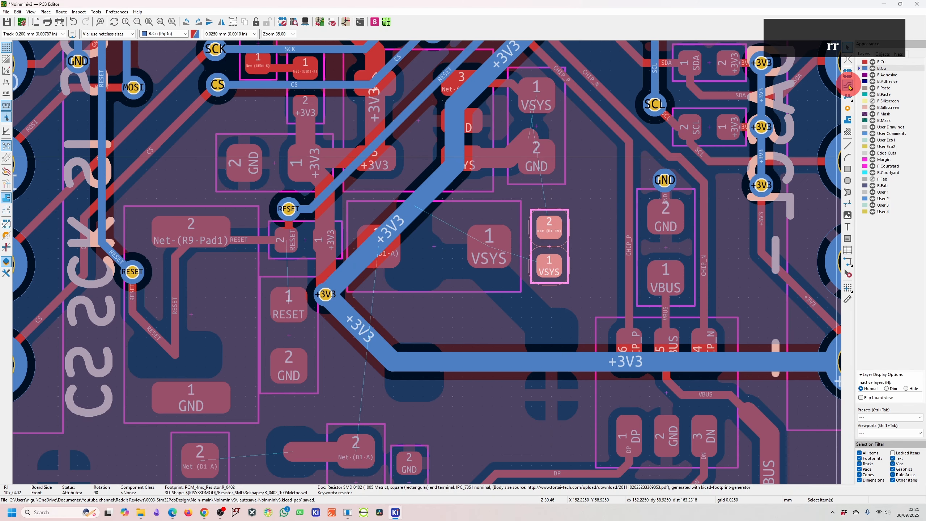
pyautogui.click(693, 175)
pyautogui.press('x')
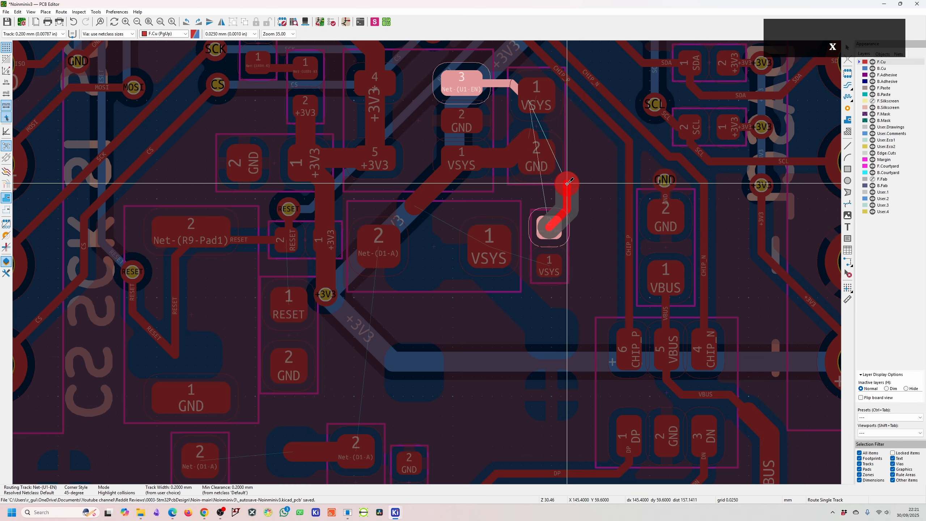
pyautogui.scroll(-1, 572, 182)
pyautogui.scroll(2, 426, 261)
pyautogui.press('Escape')
pyautogui.press('Escape')
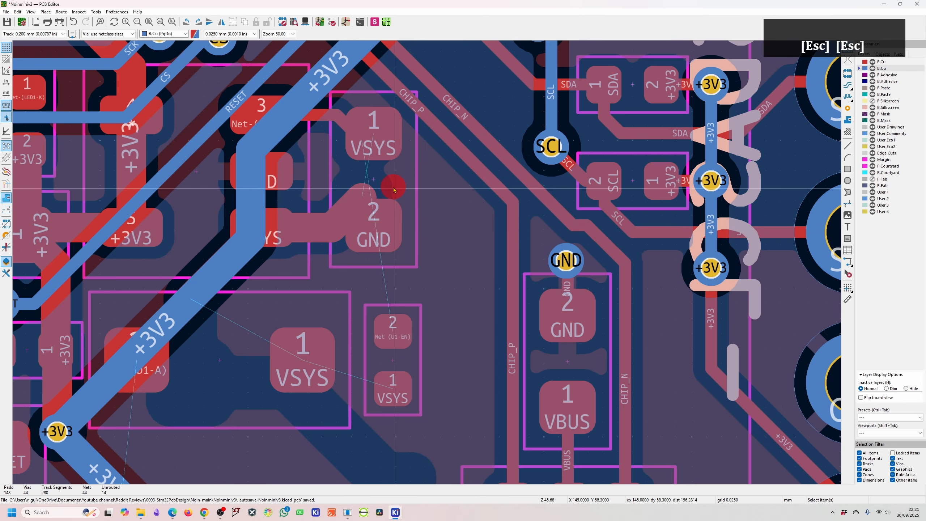
pyautogui.press('Escape')
# - Delete the Net-(U1-EN) track segments running from U1 pad 3 towards capacitor C1
pyautogui.click(336, 118)
pyautogui.click(350, 124)
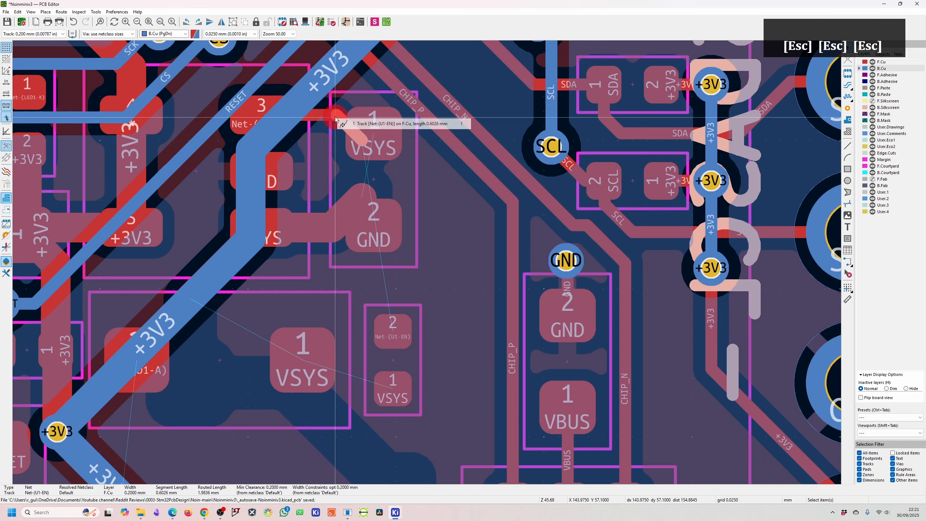
pyautogui.press('Delete')
pyautogui.press('Delete')
# - Hide the B.Cu layer and delete the VSYS tracks around U1 and capacitor C1
pyautogui.click(874, 62)
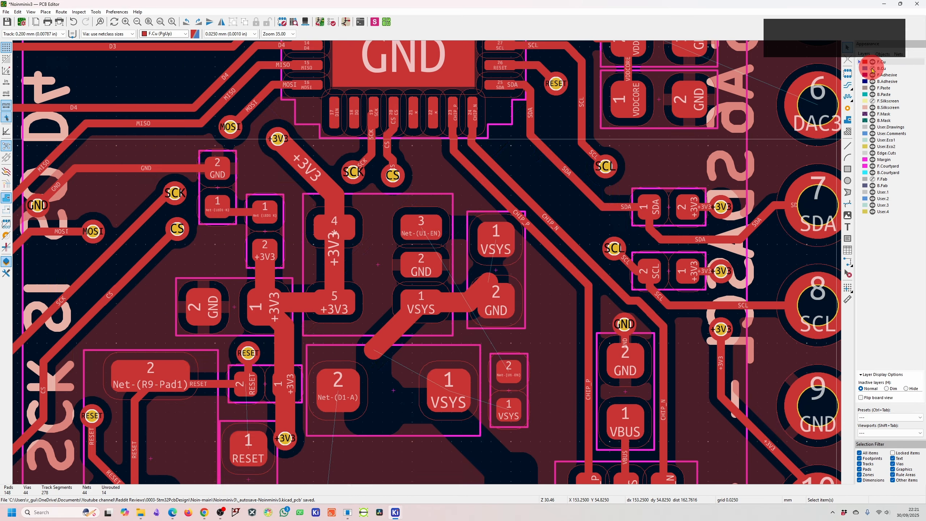
pyautogui.scroll(-1, 371, 326)
pyautogui.scroll(1, 427, 262)
pyautogui.press('Delete')
pyautogui.press('Delete')
# - Move capacitor C1 into line beside regulator U1
pyautogui.moveTo(475, 249); pyautogui.dragTo(488, 249)
pyautogui.moveTo(551, 206); pyautogui.dragTo(562, 206)
pyautogui.scroll(-2, 543, 449)
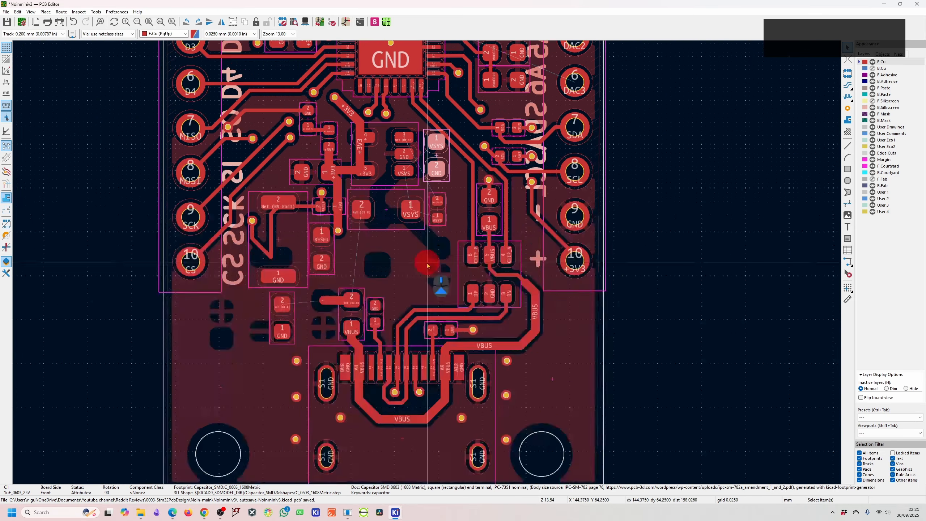
# - Move USB protection chip D2 above the USB connector's data pads and place capacitor C5 beside it, turned 180°
pyautogui.scroll(1, 427, 263)
pyautogui.press('d')
pyautogui.click(391, 288)
pyautogui.scroll(1, 499, 241)
pyautogui.moveTo(460, 181); pyautogui.dragTo(372, 353)
pyautogui.press('r')
pyautogui.press('r')
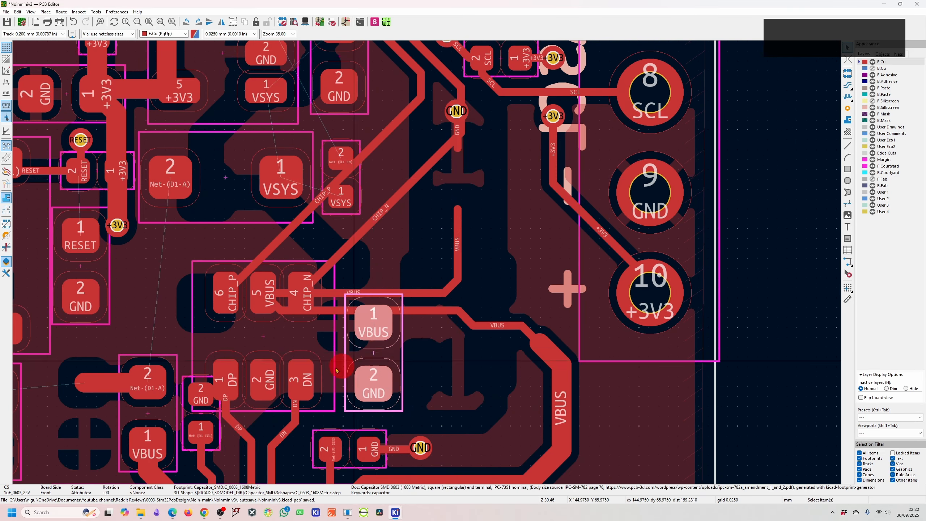
pyautogui.moveTo(179, 399); pyautogui.dragTo(426, 261, button='middle')
pyautogui.moveTo(399, 277); pyautogui.dragTo(311, 284)
pyautogui.moveTo(454, 277); pyautogui.dragTo(368, 287)
# - Delete the old DP and DN tracks and reroute them between the USB connector and D2's pads 1 and 3
pyautogui.click(391, 241)
pyautogui.scroll(1, 580, 268)
pyautogui.press('Delete')
pyautogui.press('Delete')
pyautogui.press('6')
pyautogui.click(327, 306)
pyautogui.press('Escape')
pyautogui.press('x')
pyautogui.click(388, 235)
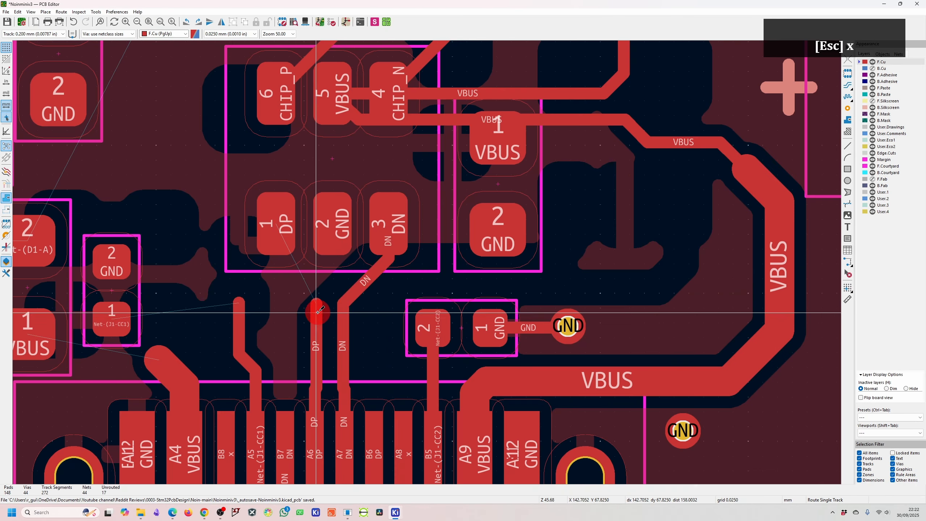
pyautogui.click(316, 311)
# - Delete the thin VBUS tracks at D2 and C5 and the lower CHIP_P and CHIP_N tracks above D2
pyautogui.scroll(-2, 319, 262)
pyautogui.scroll(1, 436, 149)
pyautogui.click(604, 318)
pyautogui.press('Delete')
pyautogui.click(633, 192)
pyautogui.press('Delete')
pyautogui.click(414, 314)
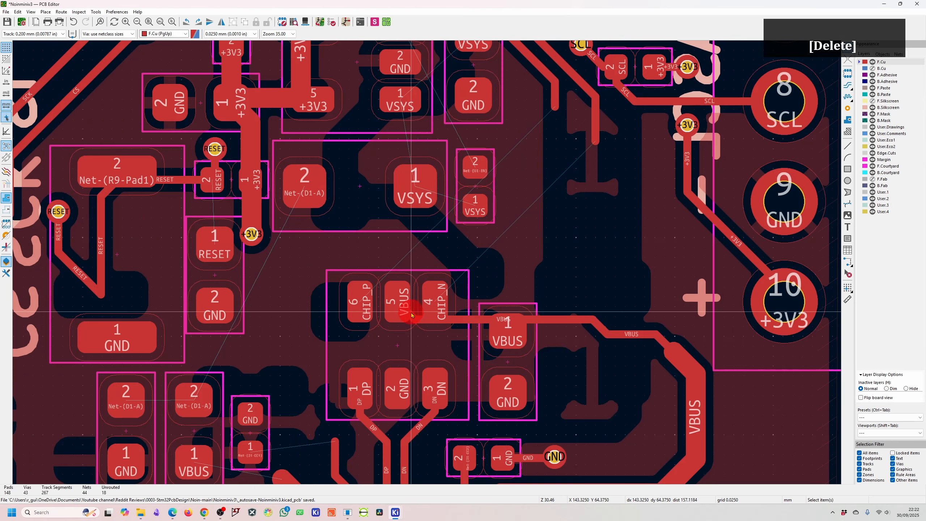
pyautogui.press('Delete')
# - Start routing the CHIP_P and CHIP_N differential pair upward from D2's pads
pyautogui.scroll(1, 393, 325)
pyautogui.click(852, 87)
pyautogui.click(495, 224)
pyautogui.scroll(-3, 550, 91)
pyautogui.click(499, 205)
pyautogui.press('Escape')
pyautogui.press('Escape')
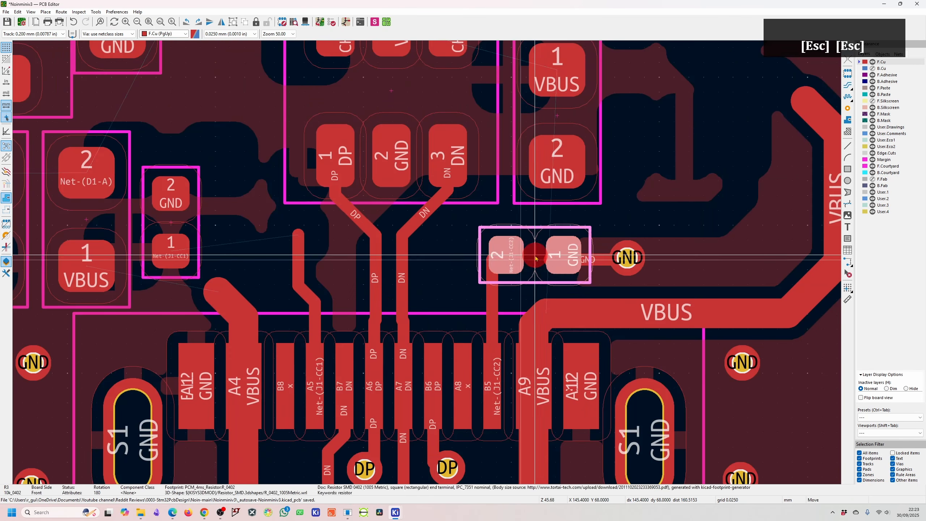
# - Move CC2 resistor R3 away from D2 towards the board edge and delete its GND track and via
pyautogui.moveTo(533, 254); pyautogui.dragTo(676, 256)
pyautogui.press('Delete')
pyautogui.click(498, 268)
pyautogui.press('d')
pyautogui.press('Escape')
pyautogui.scroll(-1, 540, 455)
# - Delete the DP and DN tracks below D2 and move D2 closer to the USB connector
pyautogui.moveTo(387, 249); pyautogui.dragTo(502, 387)
pyautogui.press('Delete')
pyautogui.click(385, 348)
pyautogui.press('Delete')
pyautogui.moveTo(495, 255); pyautogui.dragTo(492, 298)
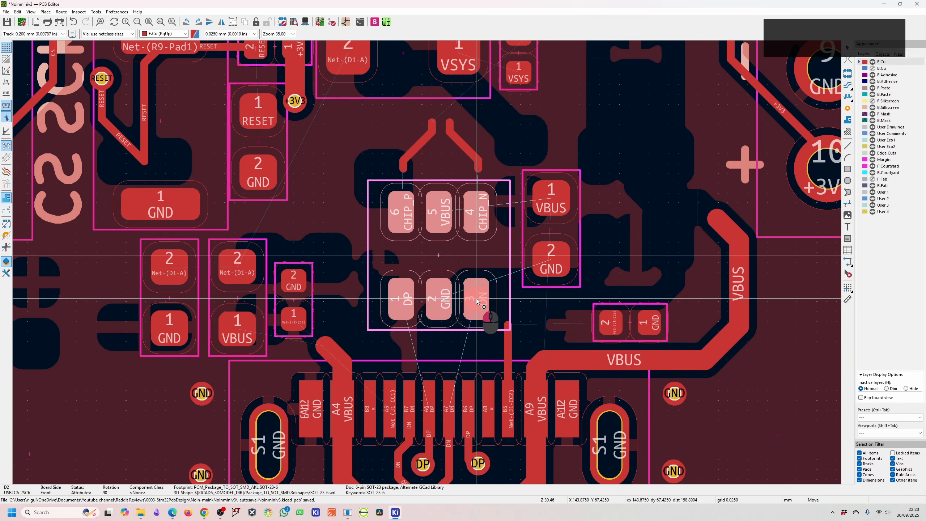
pyautogui.press('Escape')
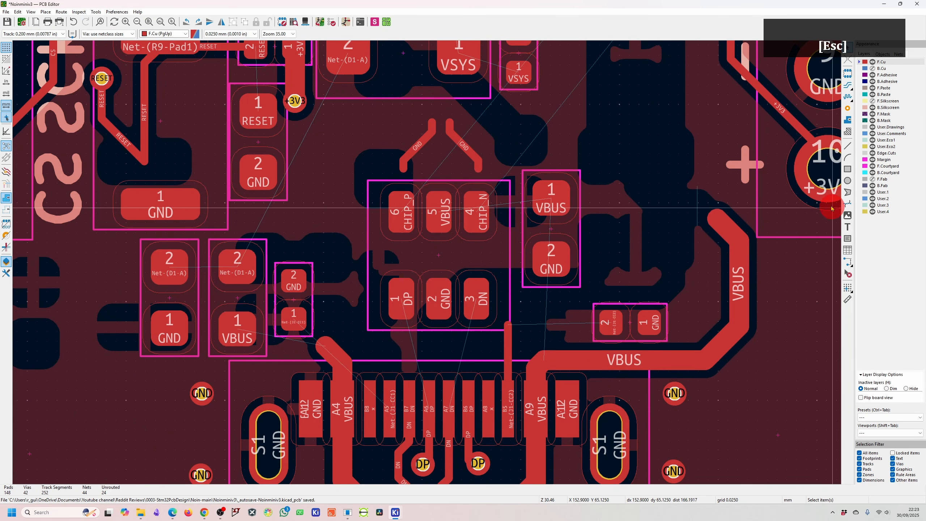
# - Route the DP/DN differential pair between D2 and the USB connector pads, and delete the leftover stubs above D2
pyautogui.press('6')
pyautogui.click(402, 437)
pyautogui.press('Escape')
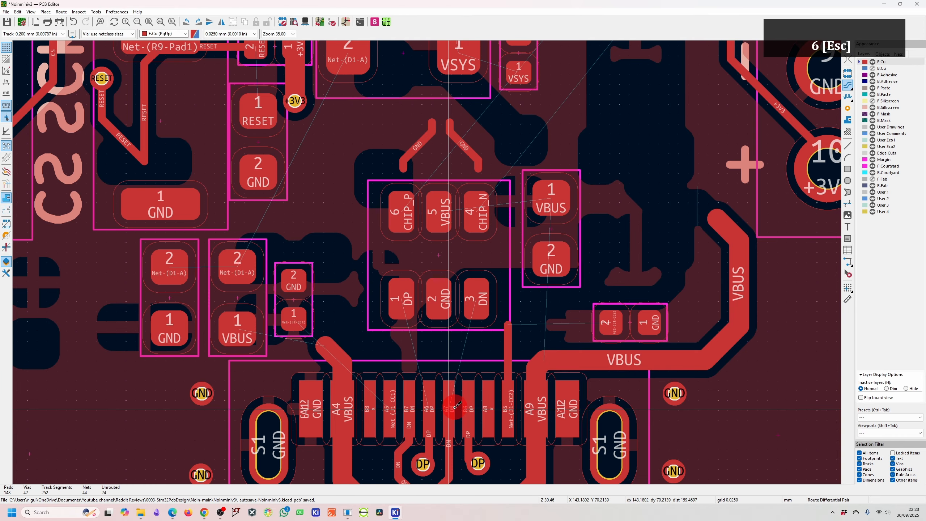
pyautogui.click(450, 406)
pyautogui.press('Escape')
pyautogui.click(478, 299)
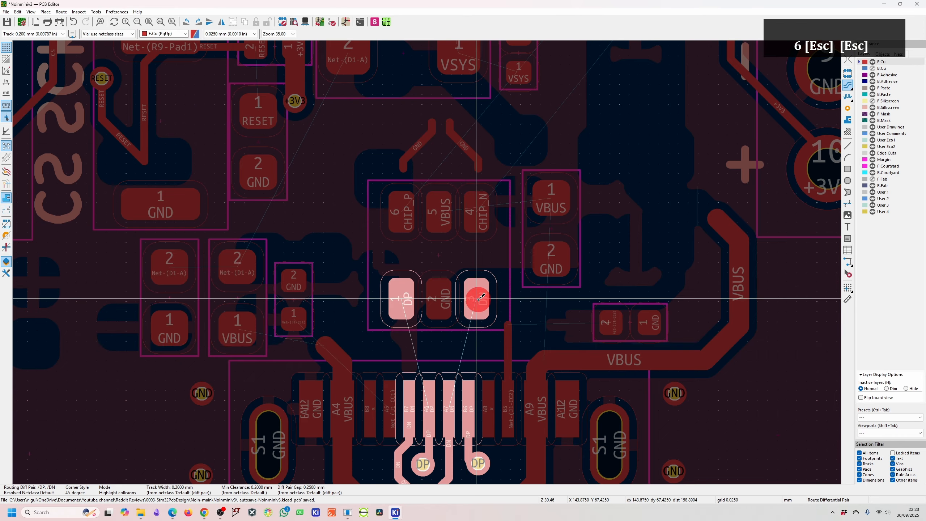
pyautogui.click(447, 414)
pyautogui.press('Delete')
# - Route the CHIP_P/CHIP_N differential pair from D2's pads 6 and 4 upward and across beneath resistor R1
pyautogui.moveTo(449, 234); pyautogui.dragTo(424, 310, button='middle')
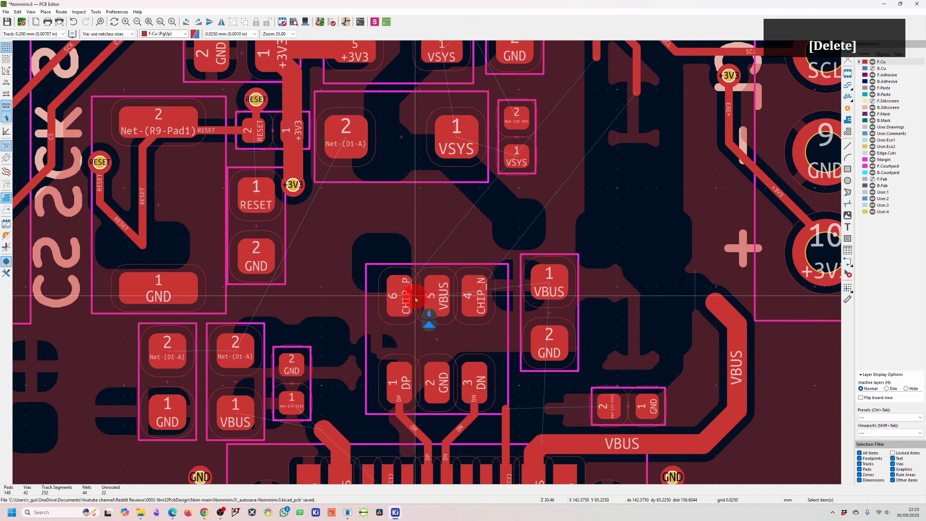
pyautogui.press('Escape')
pyautogui.press('6')
pyautogui.click(401, 296)
pyautogui.click(453, 200)
pyautogui.click(595, 179)
pyautogui.scroll(-2, 594, 109)
pyautogui.moveTo(594, 110); pyautogui.dragTo(431, 269, button='middle')
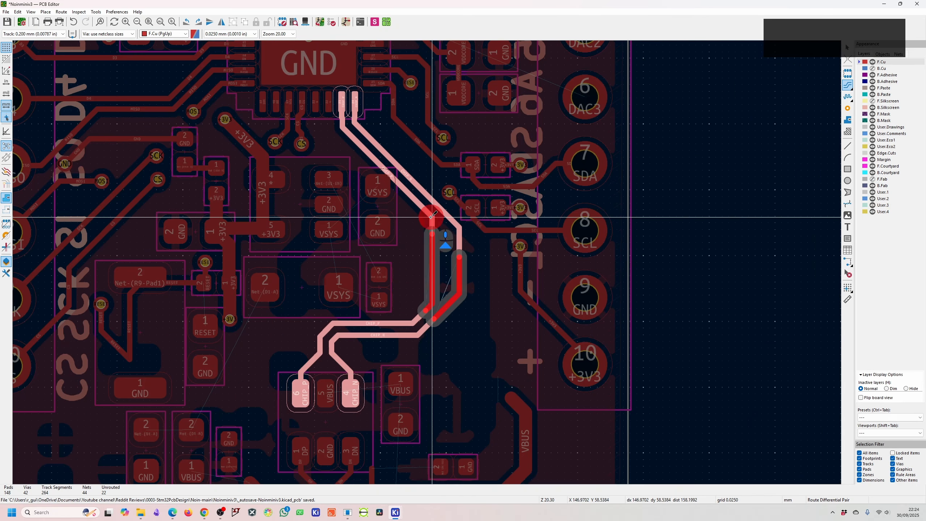
# - Delete the old CHIP_P and CHIP_N tracks between the microcontroller pins and the newly routed pair
pyautogui.press('Escape')
pyautogui.press('Escape')
pyautogui.moveTo(419, 200); pyautogui.dragTo(469, 269)
pyautogui.press('Delete')
pyautogui.click(847, 85)
pyautogui.click(432, 317)
pyautogui.press('Escape')
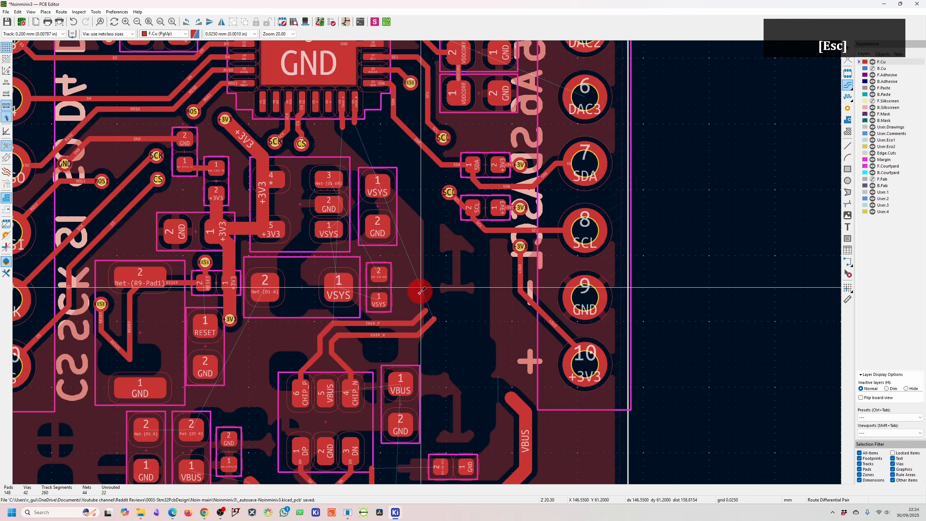
pyautogui.press('Escape')
# - Continue the CHIP_P/CHIP_N differential pair upward past R1 and C1, then across towards microcontroller pins 23 and 24
pyautogui.scroll(3, 412, 352)
pyautogui.press('d')
pyautogui.press('Escape')
pyautogui.click(435, 259)
pyautogui.click(847, 88)
pyautogui.click(423, 306)
pyautogui.scroll(-2, 418, 177)
pyautogui.click(405, 78)
pyautogui.scroll(2, 395, 75)
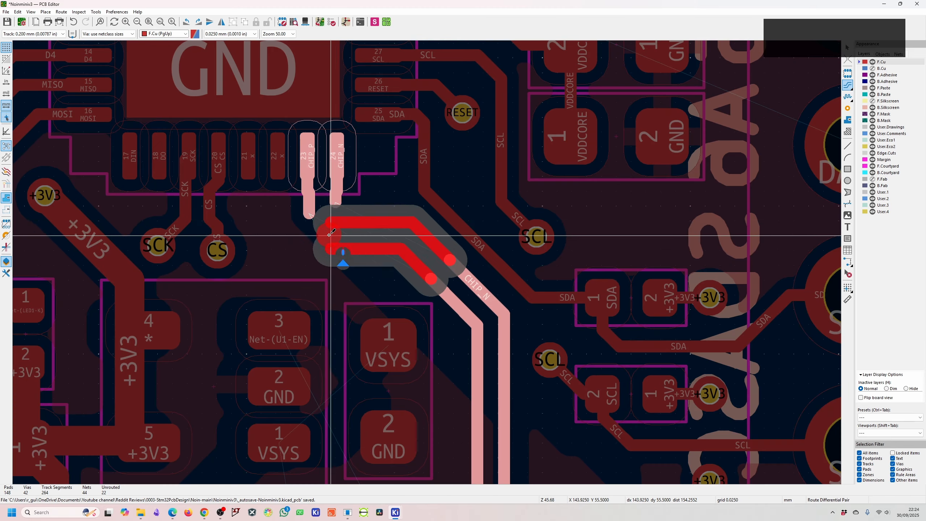
pyautogui.click(455, 290)
pyautogui.press('Escape')
pyautogui.press('Escape')
# - Replace the track stubs at microcontroller pins 23 and 24 with a short CHIP_P/CHIP_N differential pair running straight down
pyautogui.moveTo(398, 175); pyautogui.dragTo(455, 270)
pyautogui.press('Delete')
pyautogui.press('6')
pyautogui.click(433, 194)
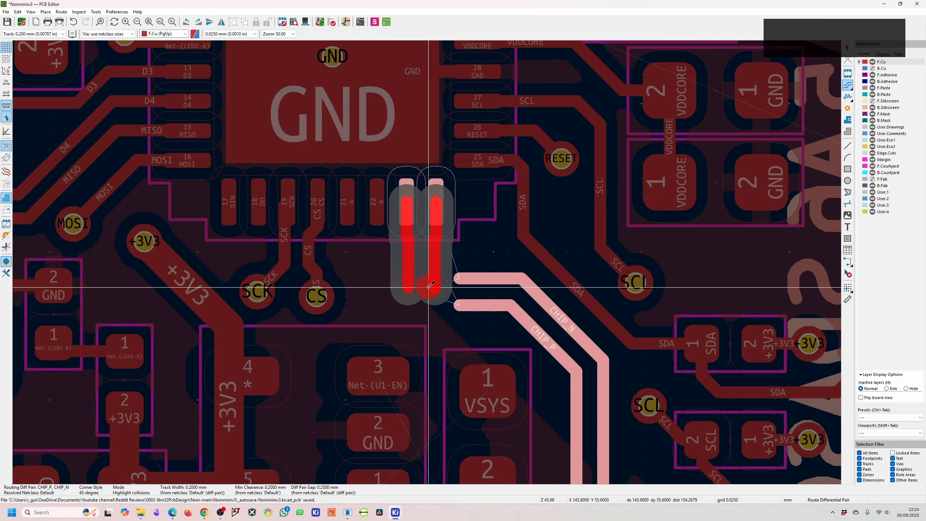
pyautogui.click(429, 287)
# - Join the CHIP_N and CHIP_P gaps below the microcontroller with single tracks and delete the leftover CHIP_N segment
pyautogui.scroll(2, 470, 281)
pyautogui.press('x')
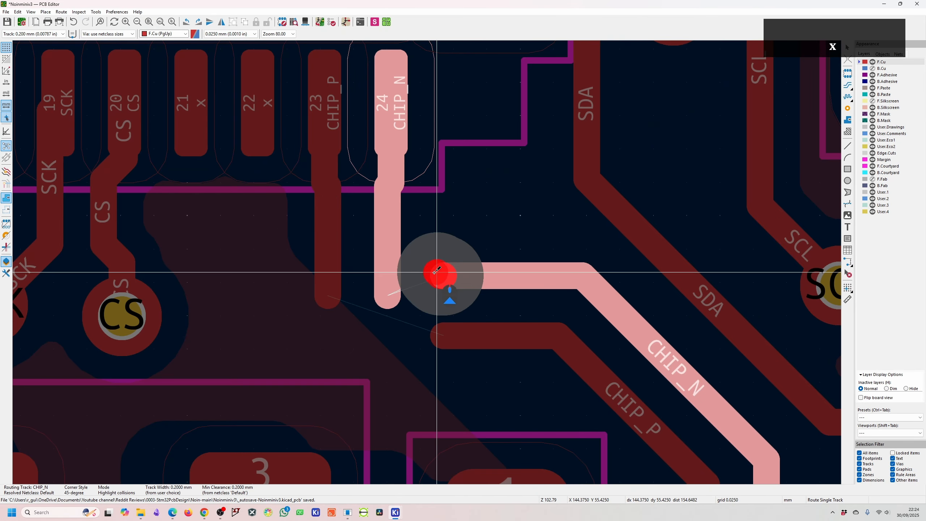
pyautogui.click(392, 255)
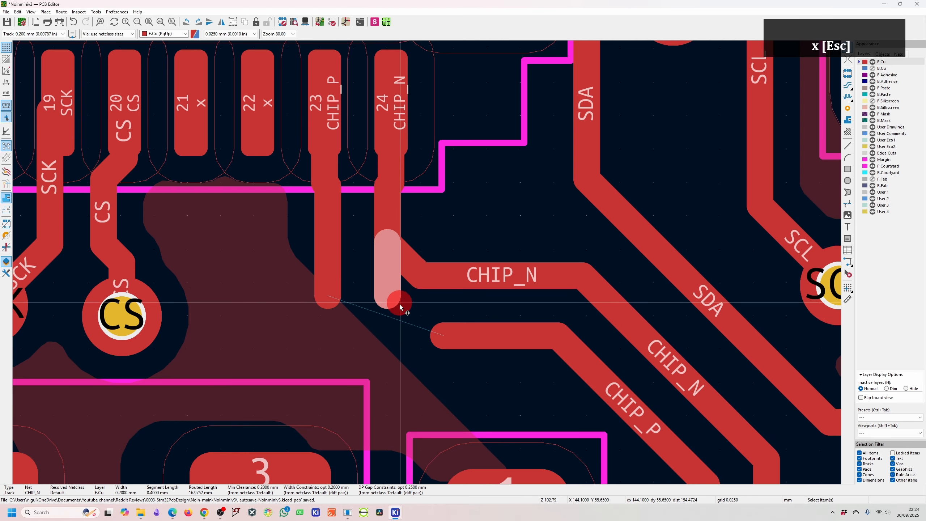
pyautogui.press('Delete')
pyautogui.press('x')
pyautogui.click(328, 270)
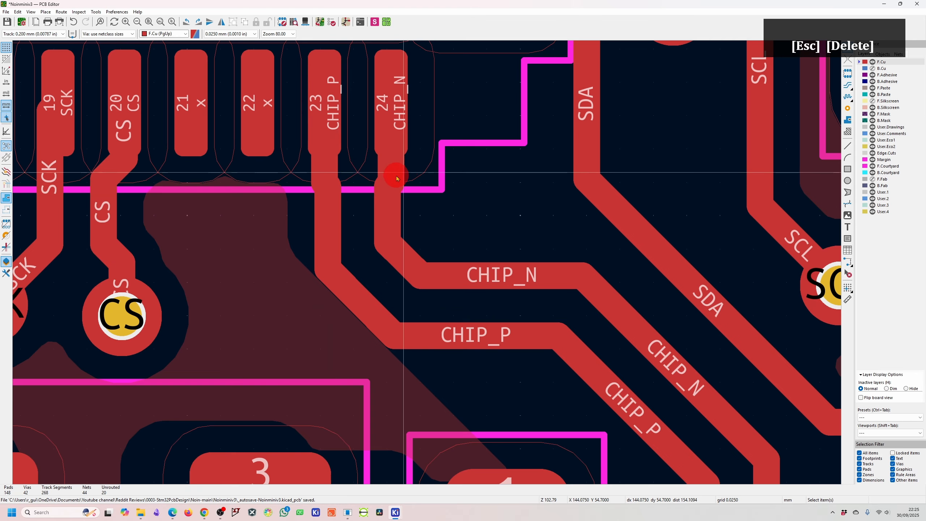
# - Drag the CHIP_P and CHIP_N segments at the bend beside resistor R1 to tidy the pair
pyautogui.scroll(-5, 340, 214)
pyautogui.scroll(4, 449, 277)
pyautogui.press('d')
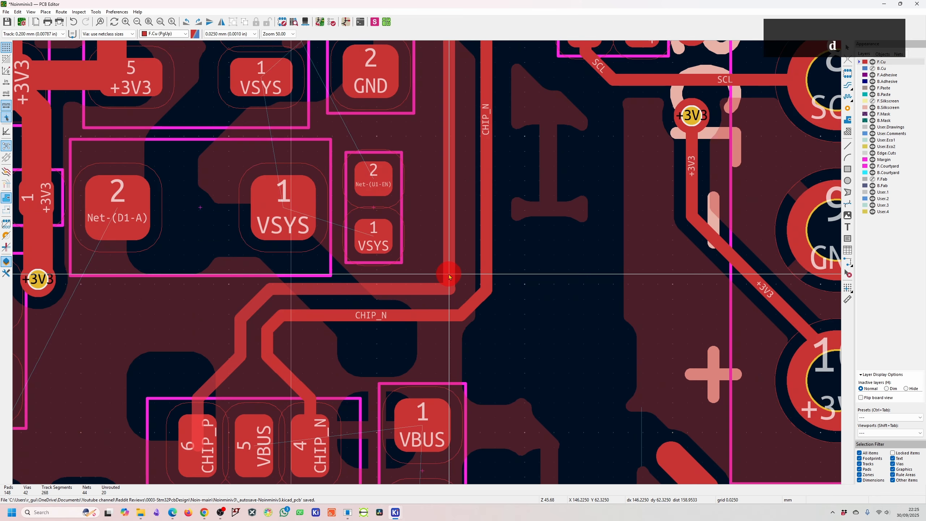
pyautogui.press('Escape')
pyautogui.scroll(-3, 461, 271)
pyautogui.scroll(3, 410, 255)
pyautogui.press('d')
pyautogui.press('d')
pyautogui.click(471, 300)
pyautogui.scroll(-3, 398, 309)
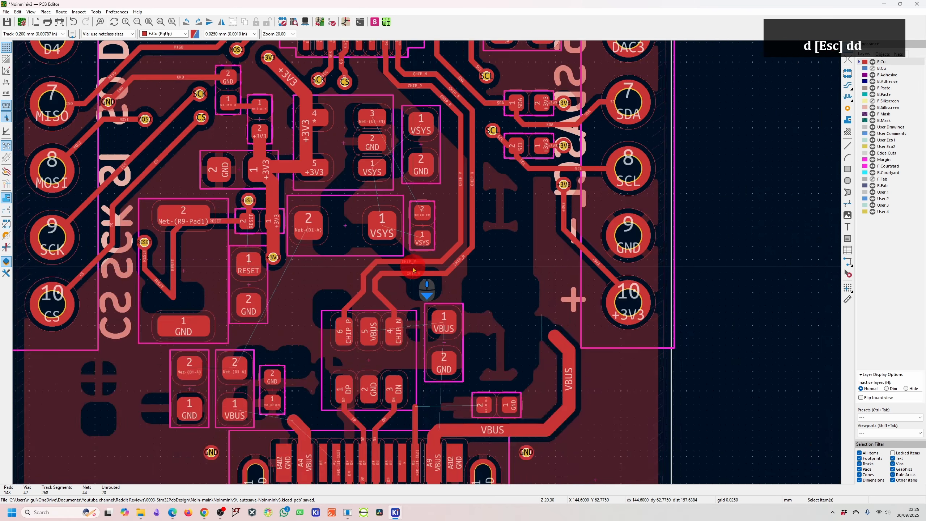
# - Drag the CHIP_P and CHIP_N segments just above D2 into a longer, smoother diagonal bend
pyautogui.scroll(3, 368, 281)
pyautogui.press('d')
pyautogui.press('d')
pyautogui.click(448, 232)
pyautogui.press('d')
pyautogui.press('Escape')
pyautogui.press('d')
pyautogui.press('d')
pyautogui.click(459, 250)
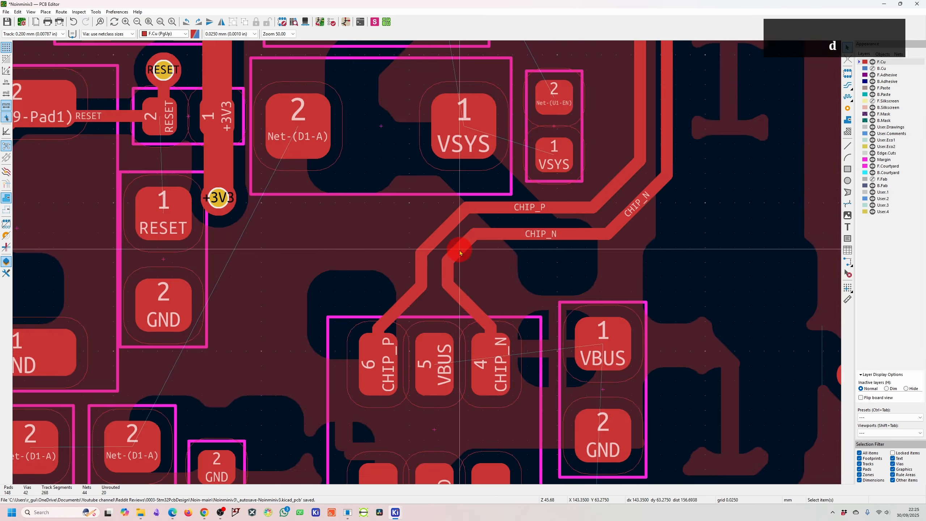
# - Turn capacitor C5 by 180° so its VBUS pad faces the USB connector, and align it beside D2
pyautogui.scroll(-5, 427, 264)
pyautogui.scroll(5, 454, 356)
pyautogui.press('r')
pyautogui.press('r')
pyautogui.press('Escape')
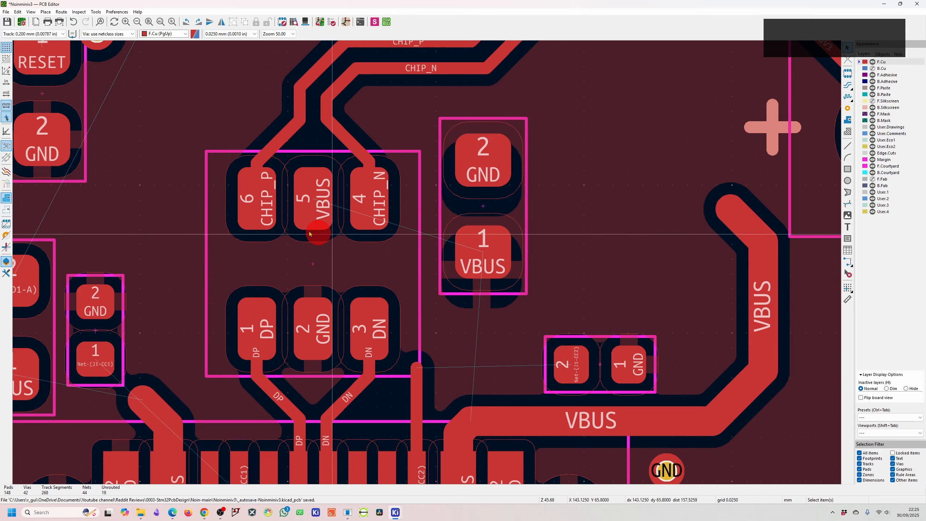
# - Route a 0.500 mm VBUS track from D2's pad 5 to pad 1 of capacitor C5
pyautogui.press('x')
pyautogui.press('Escape')
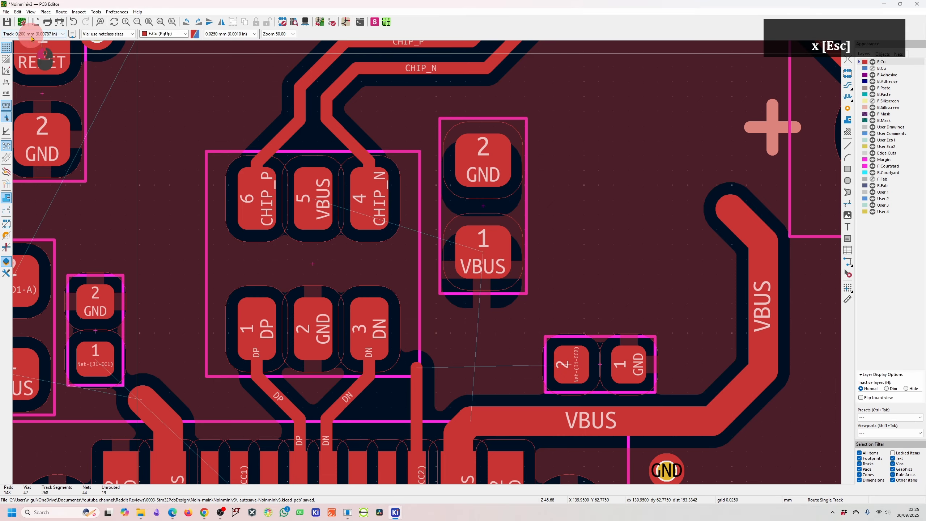
pyautogui.click(39, 62)
pyautogui.press('x')
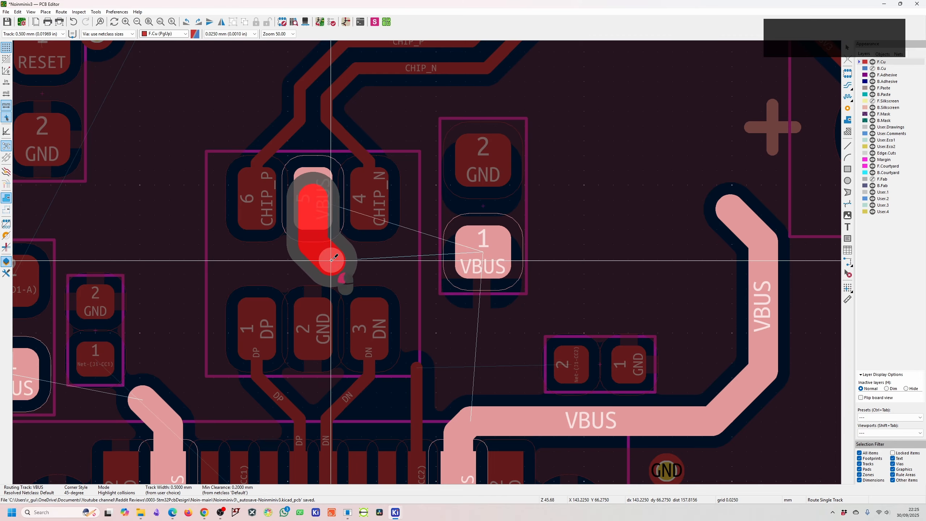
pyautogui.click(331, 260)
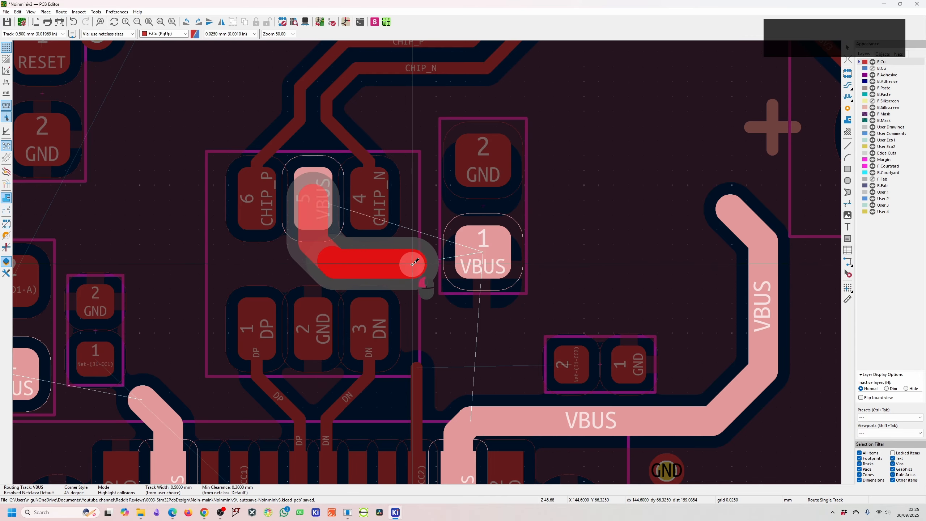
pyautogui.click(412, 264)
pyautogui.click(489, 258)
pyautogui.press('Escape')
pyautogui.press('Escape')
# - Shift capacitor C5 slightly down so its VBUS pad lines up with the horizontal VBUS track from D2
pyautogui.press('d')
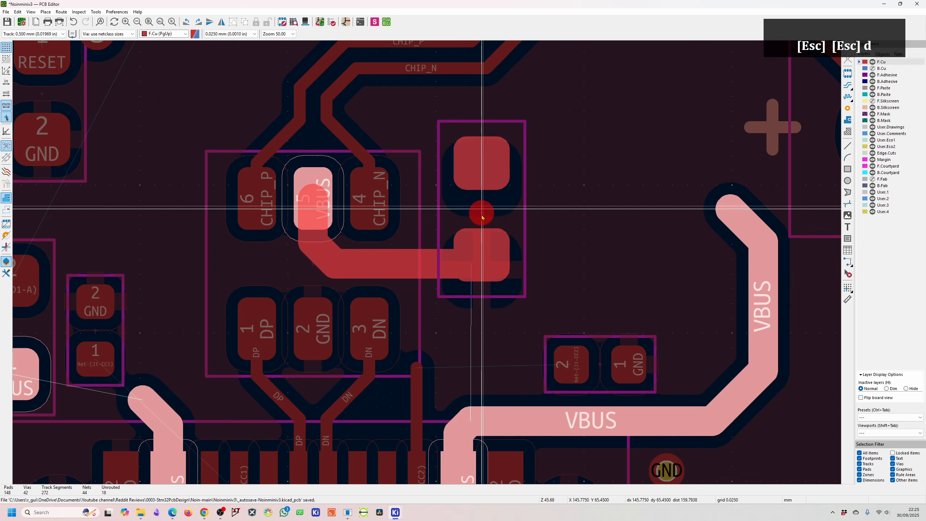
pyautogui.click(495, 236)
pyautogui.press('d')
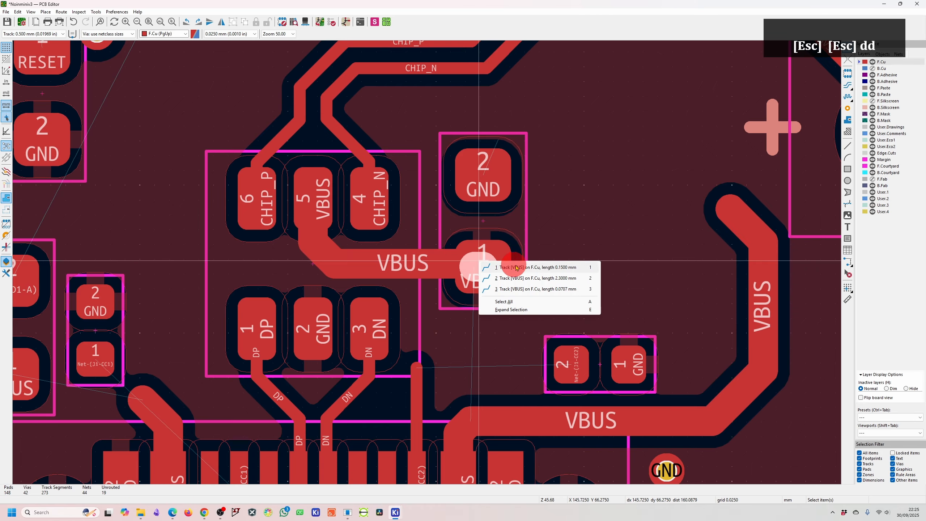
pyautogui.press('Escape')
pyautogui.click(494, 264)
pyautogui.press('Escape')
pyautogui.press('Escape')
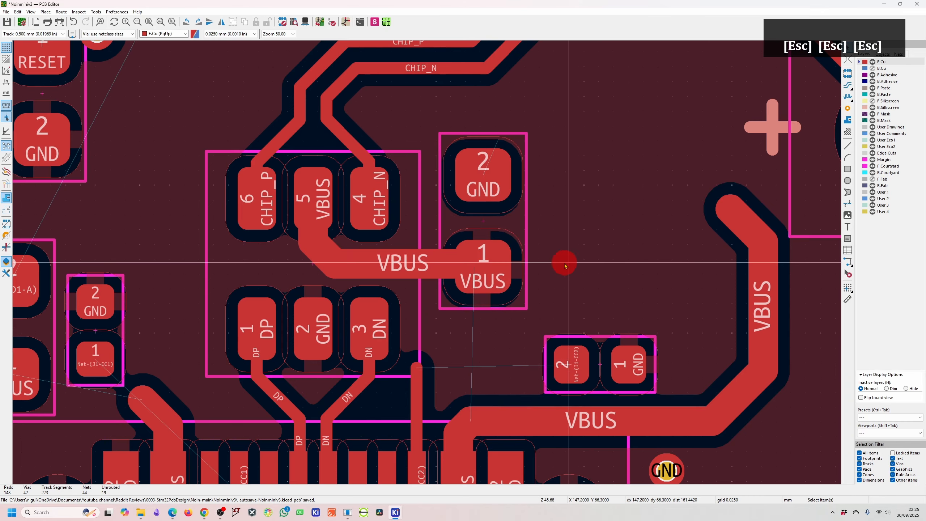
# - Route a 0.500 mm VBUS track from C5's pad 1 down to the existing VBUS track above the USB connector
pyautogui.press('x')
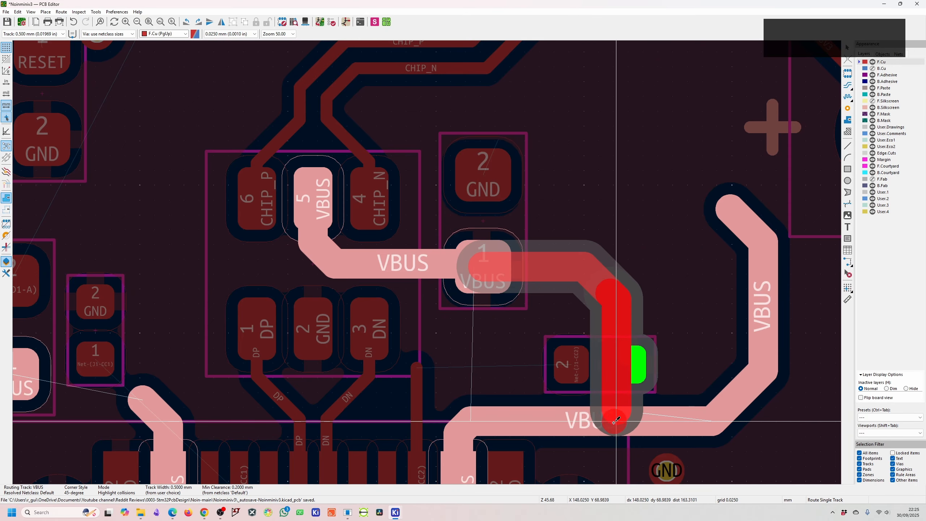
pyautogui.click(580, 421)
pyautogui.press('Escape')
pyautogui.press('Escape')
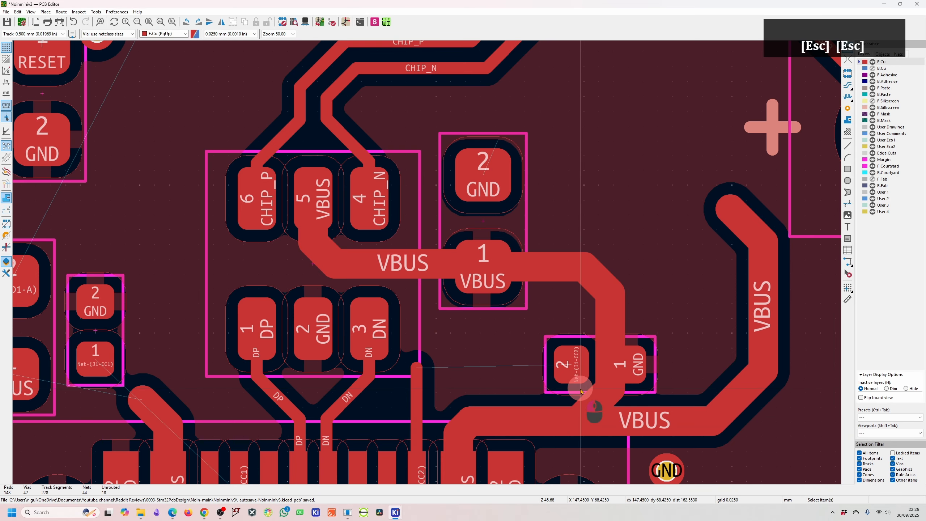
# - Move the CC2 resistor off the new VBUS track to just below capacitor C5 and refill the zones
pyautogui.moveTo(571, 364); pyautogui.dragTo(463, 368)
pyautogui.press('Escape')
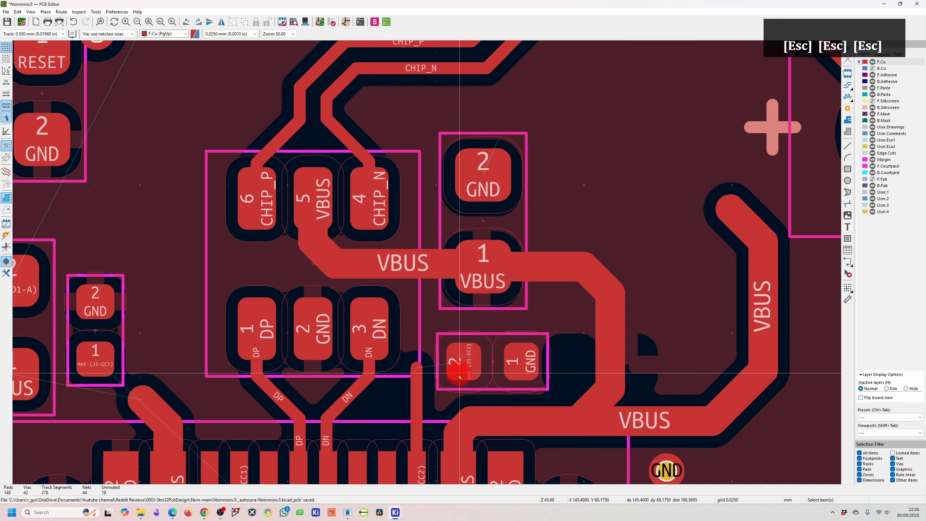
pyautogui.press('b')
# - Connect the CC2 track from the USB connector to pad 2 of the relocated resistor and refill the zones
pyautogui.press('x')
pyautogui.press('Escape')
pyautogui.press('Escape')
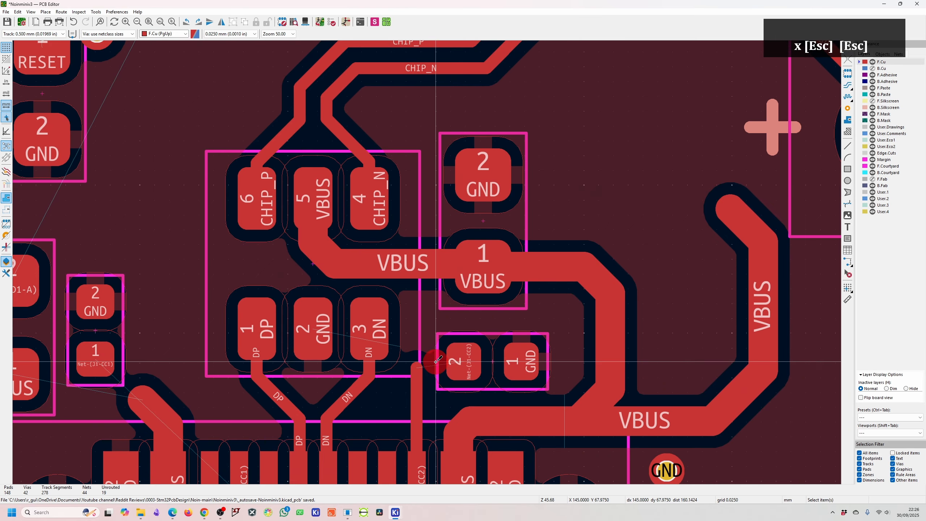
pyautogui.press('x')
pyautogui.click(463, 361)
pyautogui.press('Escape')
pyautogui.press('d')
pyautogui.click(423, 375)
pyautogui.press('b')
# - Route a 0.200 mm GND track from D2's pad 2 to a new via beside D2 and refill the zones
pyautogui.scroll(-1, 306, 299)
pyautogui.scroll(1, 427, 262)
pyautogui.press('x')
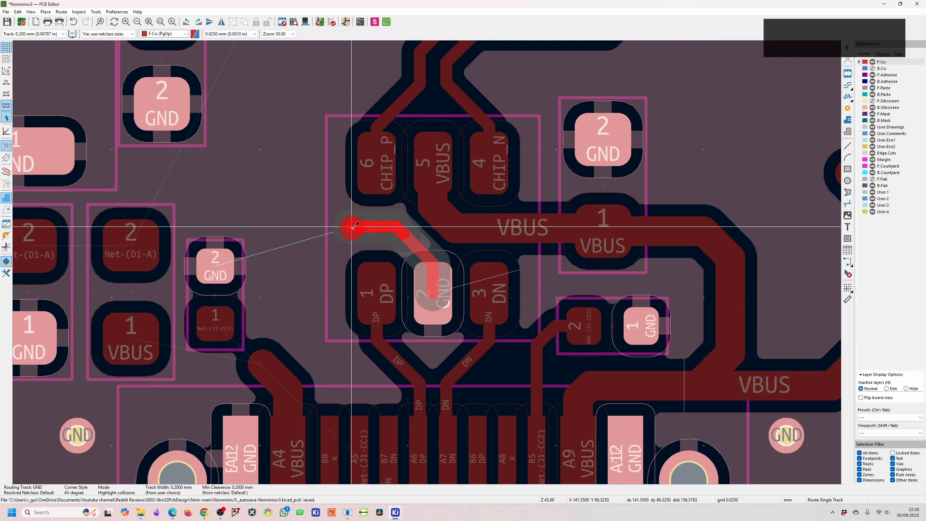
pyautogui.press('v')
pyautogui.click(341, 227)
pyautogui.press('Escape')
pyautogui.press('b')
pyautogui.scroll(-1, 604, 137)
pyautogui.press('Escape')
pyautogui.press('Escape')
pyautogui.press('d')
pyautogui.press('Escape')
# - Delete the leftover VBUS track branch that extends beyond the new C5 connection towards the board edge
pyautogui.scroll(-2, 417, 230)
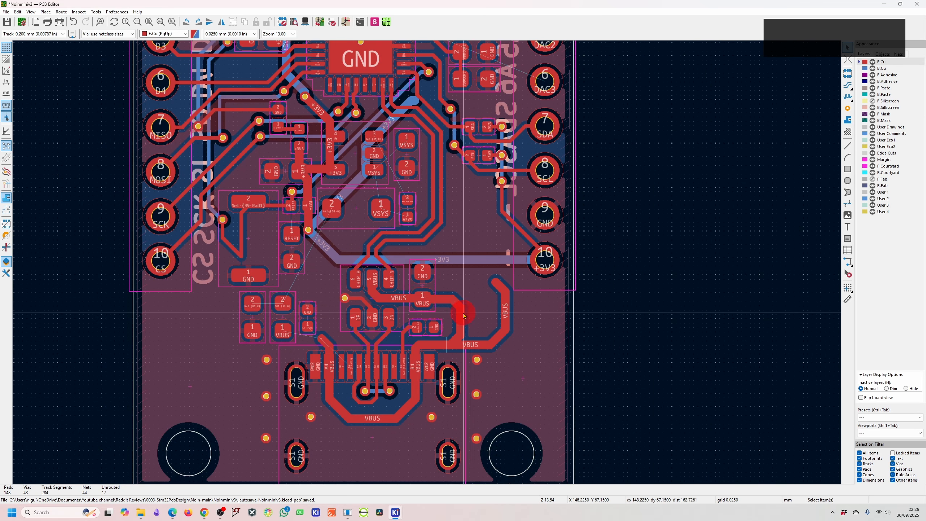
pyautogui.press('Delete')
pyautogui.press('Delete')
pyautogui.scroll(1, 359, 301)
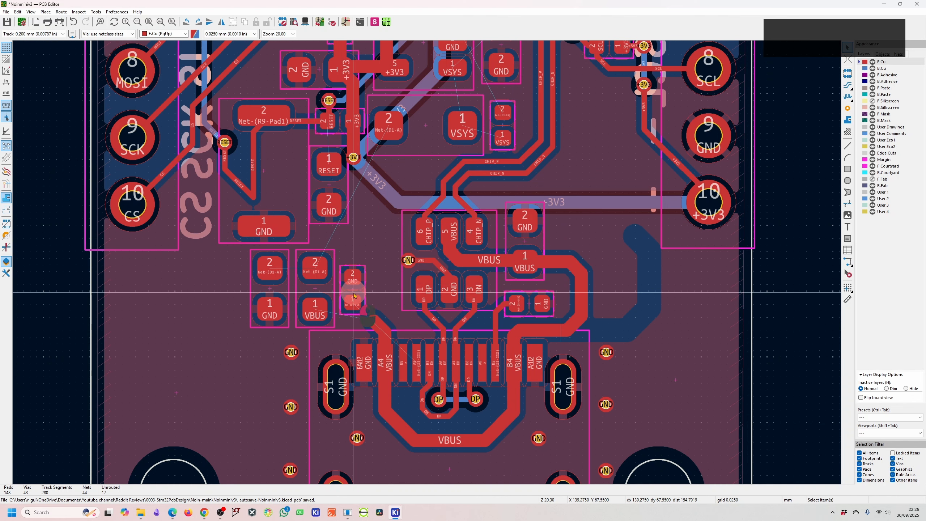
# - Move resistor R2 closer to D2, above the USB connector's A4 VBUS pad
pyautogui.click(355, 309)
pyautogui.moveTo(356, 312); pyautogui.dragTo(383, 289)
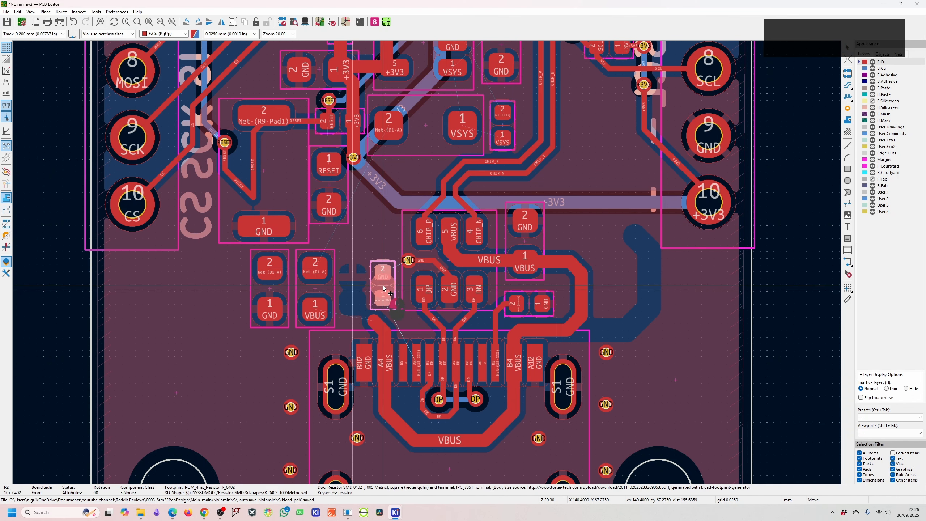
pyautogui.click(383, 289)
pyautogui.scroll(3, 386, 315)
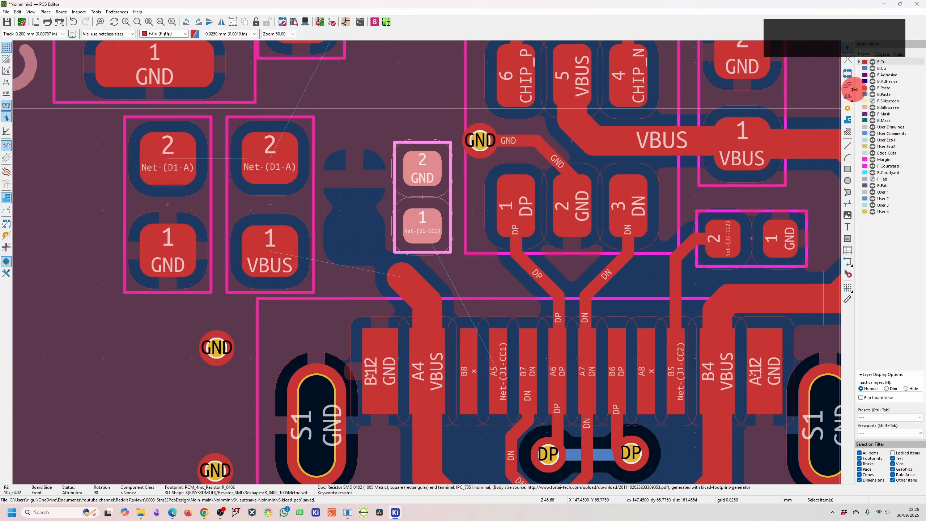
# - Route a 0.200 mm CC1 track from R2's pad 1 to the USB connector's A5 pad
pyautogui.click(630, 253)
pyautogui.click(423, 224)
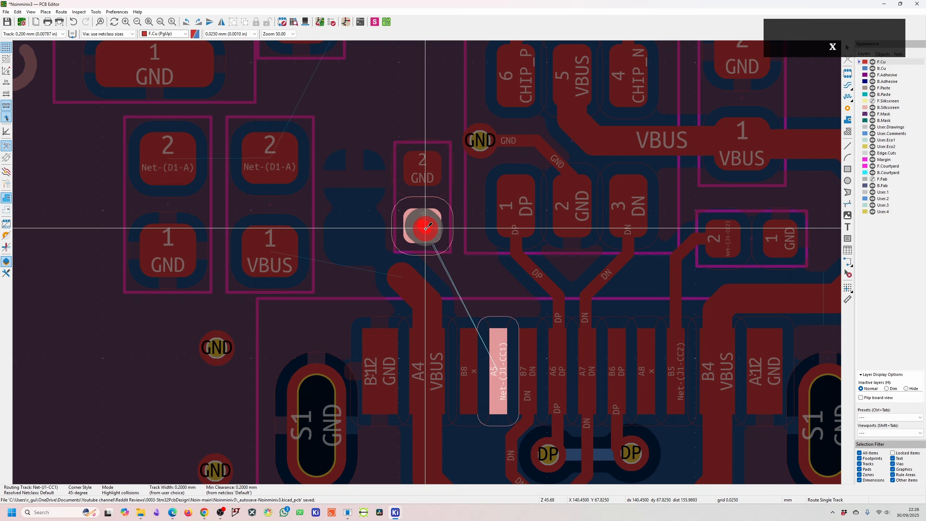
pyautogui.click(497, 350)
pyautogui.press('x')
pyautogui.press('Escape')
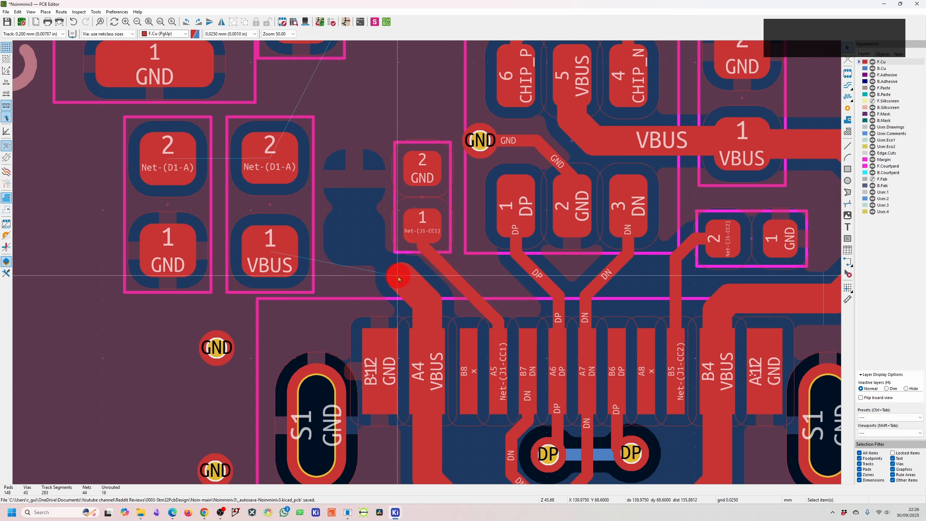
# - Extend the connector's A4 VBUS track at 0.500 mm width to the VBUS pad of the component beside R2
pyautogui.click(34, 34)
pyautogui.click(26, 61)
pyautogui.press('x')
pyautogui.click(401, 276)
pyautogui.press('Escape')
pyautogui.press('Escape')
# - Route the Net-(D1-A) track at 0.500 mm from diode D1's pad 2 to the matching pads beside R2, and refill the zones
pyautogui.scroll(-2, 467, 247)
pyautogui.moveTo(387, 137); pyautogui.dragTo(445, 269, button='middle')
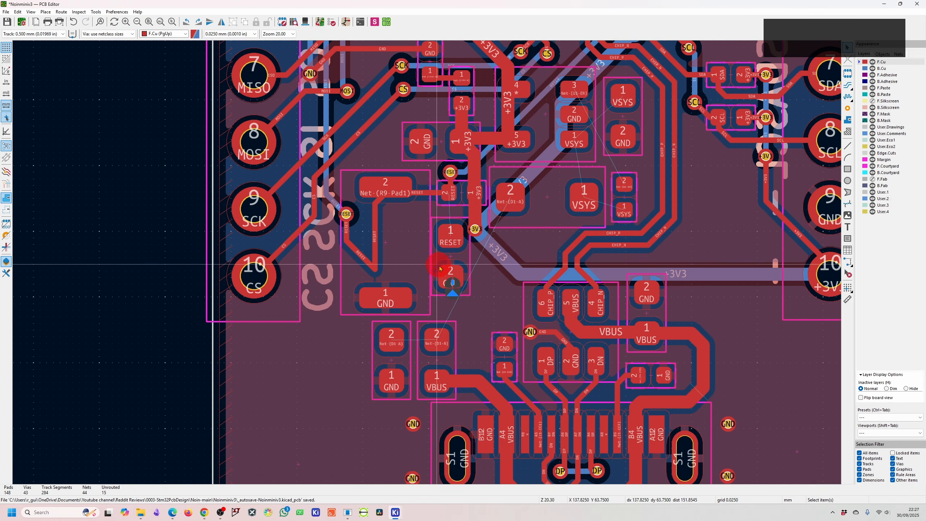
pyautogui.click(510, 204)
pyautogui.press('x')
pyautogui.click(435, 340)
pyautogui.click(435, 339)
pyautogui.click(507, 203)
pyautogui.scroll(-1, 506, 203)
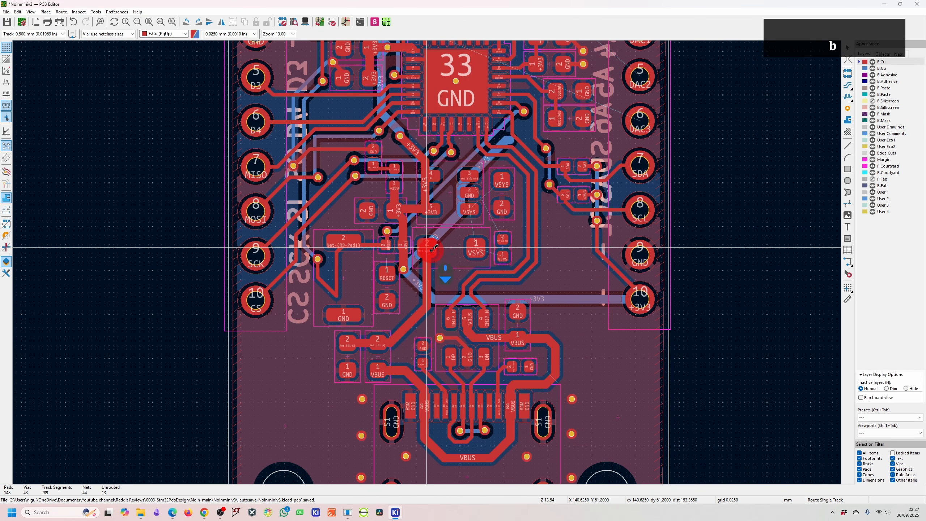
# - Delete the diagonal and horizontal +3V3 segments on B.Cu between the via below D1 and header pin 10
pyautogui.scroll(2, 429, 252)
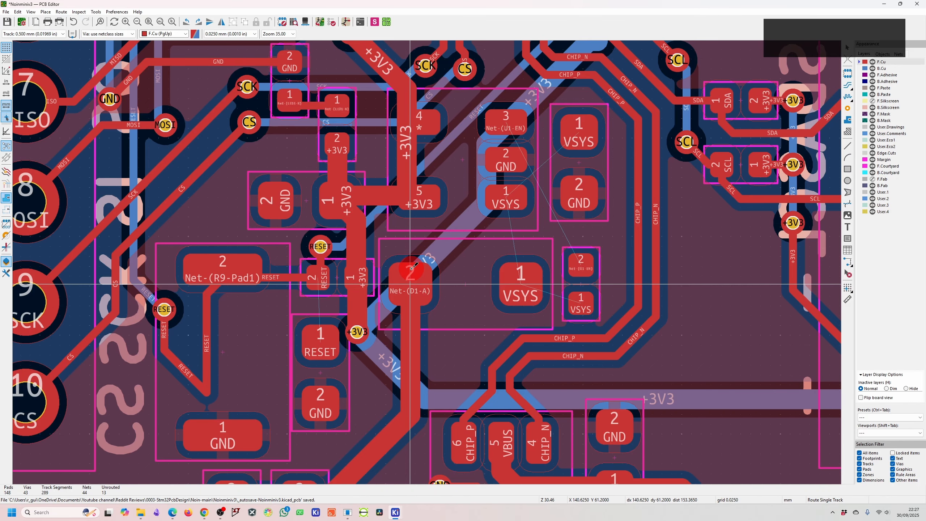
pyautogui.scroll(-3, 412, 268)
pyautogui.scroll(-3, 689, 347)
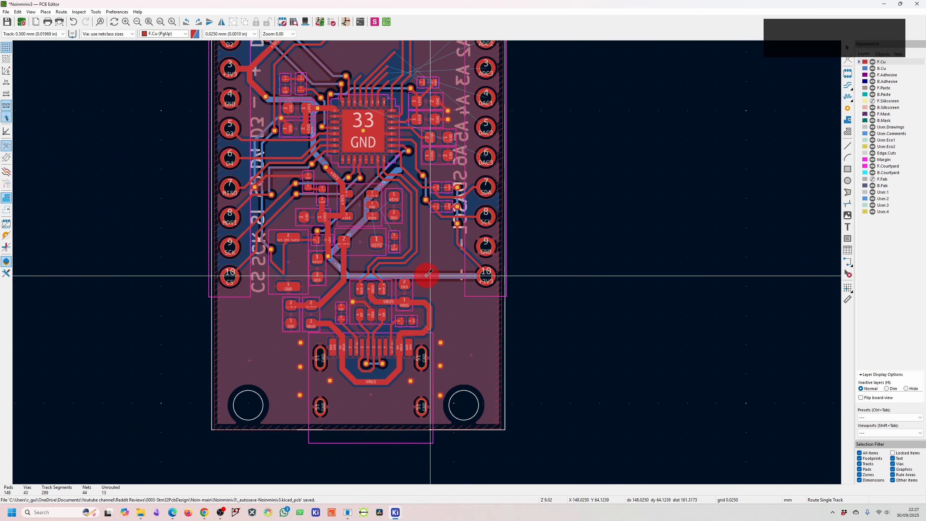
pyautogui.scroll(3, 454, 283)
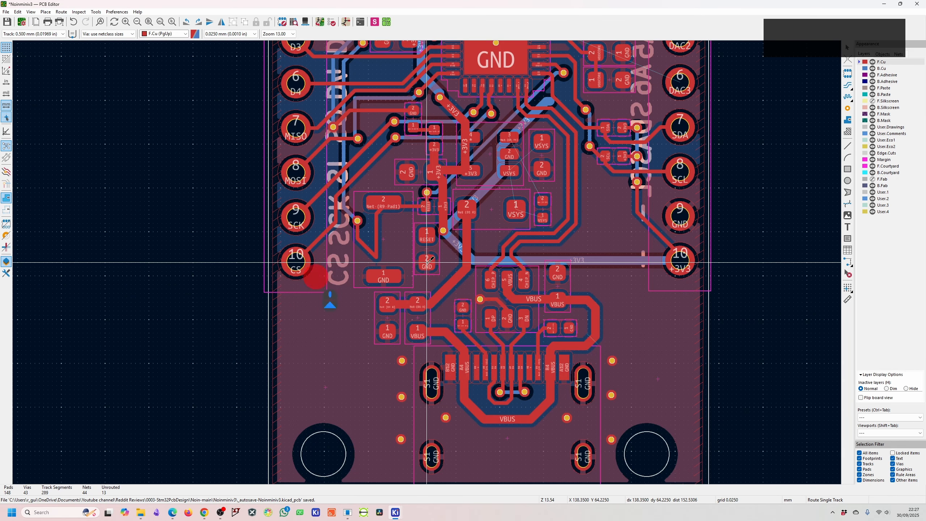
pyautogui.scroll(-3, 439, 236)
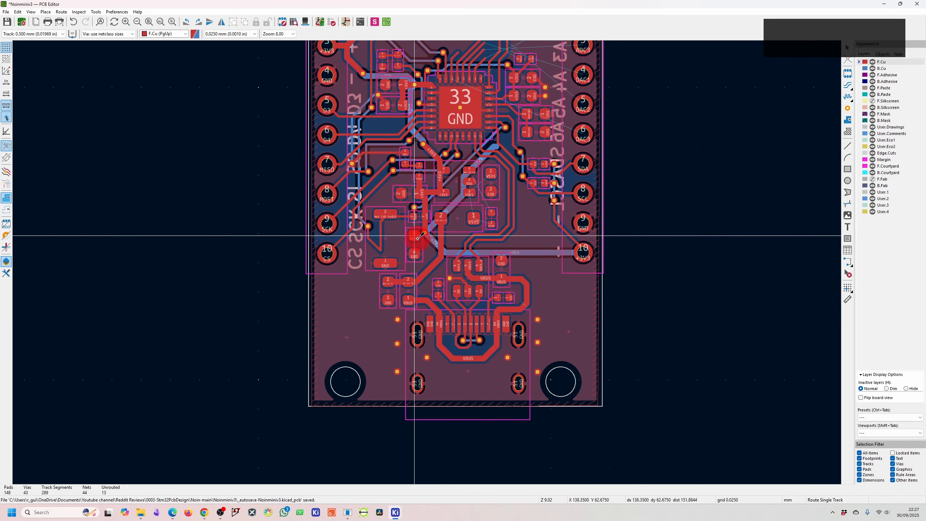
pyautogui.scroll(3, 419, 237)
pyautogui.click(437, 245)
pyautogui.press('Escape')
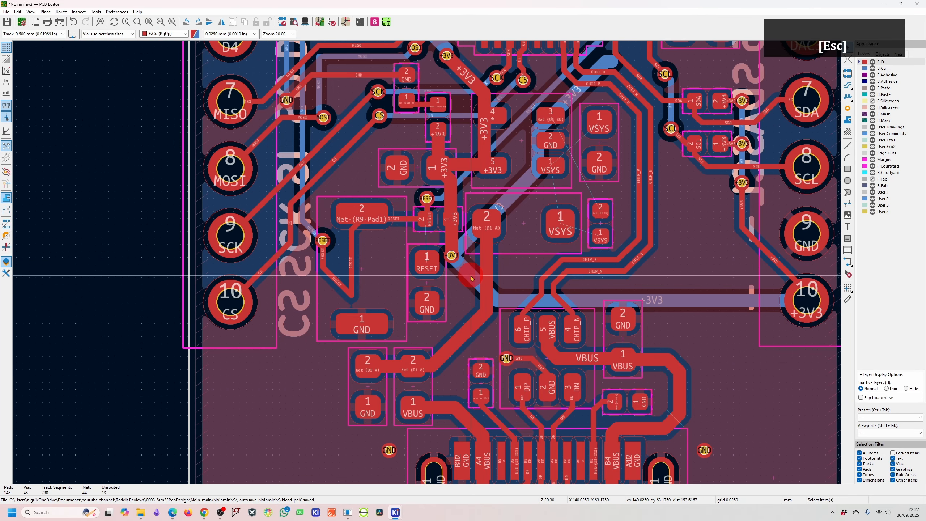
pyautogui.press('Delete')
pyautogui.click(515, 301)
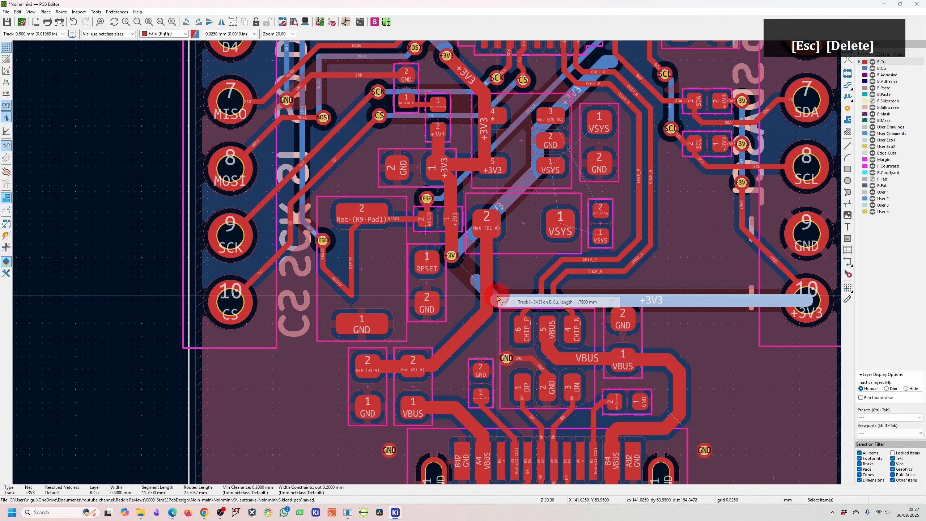
pyautogui.press('Delete')
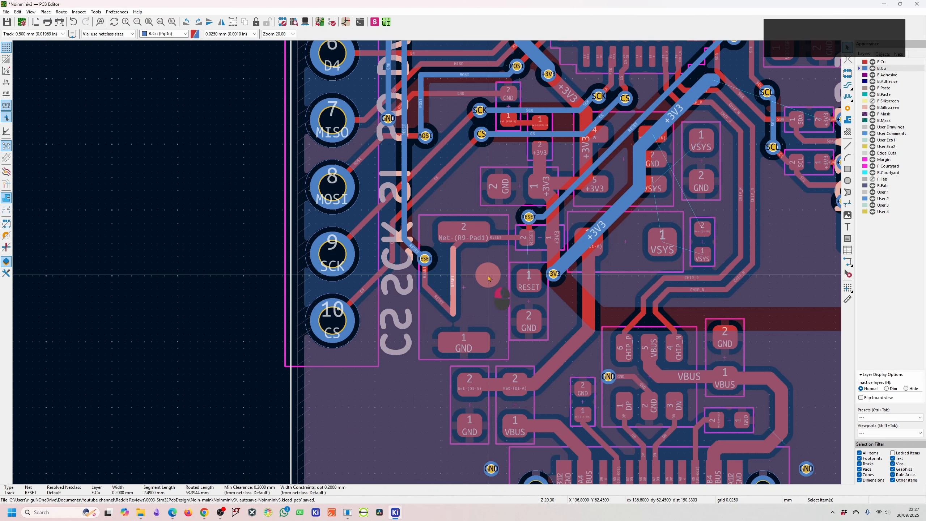
# - Delete the RESET track segments crossing switch SW1 and drag the RESET via to just above the switch's pad 2
pyautogui.click(490, 278)
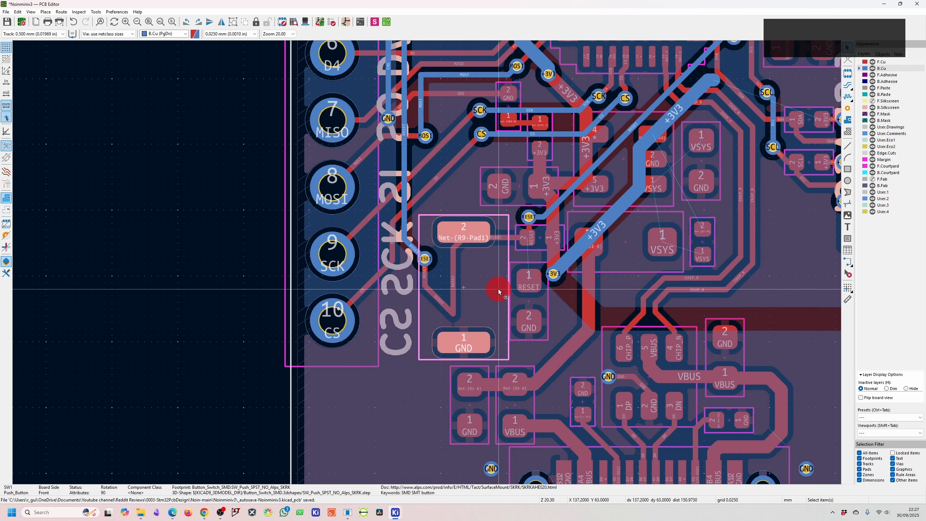
pyautogui.scroll(-2, 427, 262)
pyautogui.click(408, 248)
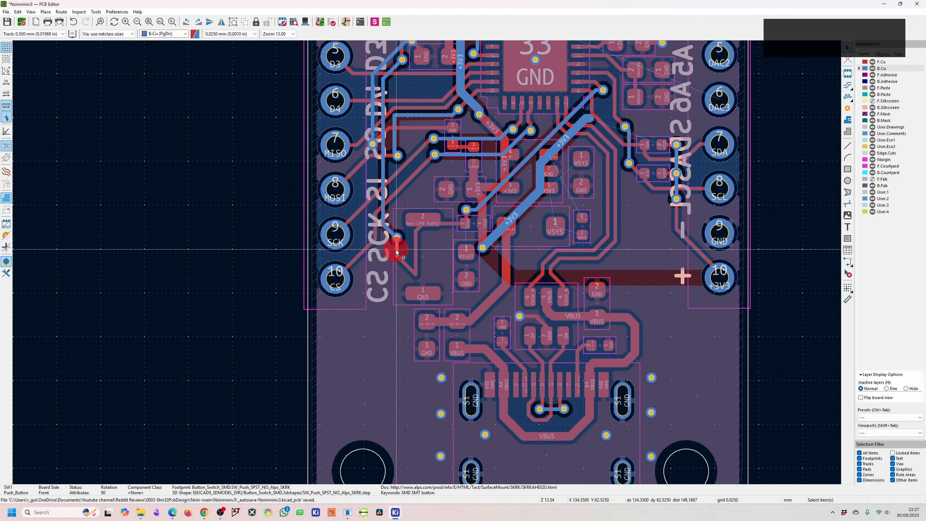
pyautogui.press('Delete')
pyautogui.press('Delete')
pyautogui.click(414, 234)
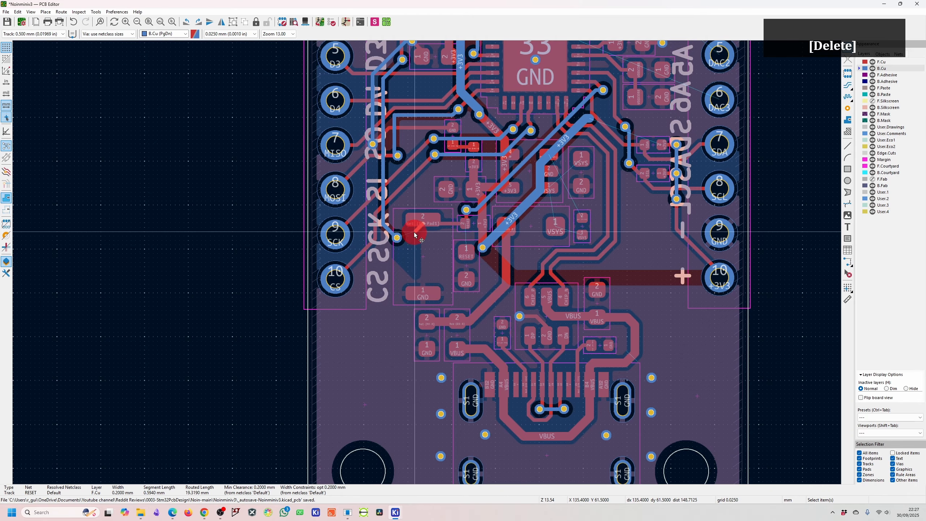
pyautogui.press('Delete')
pyautogui.scroll(5, 404, 239)
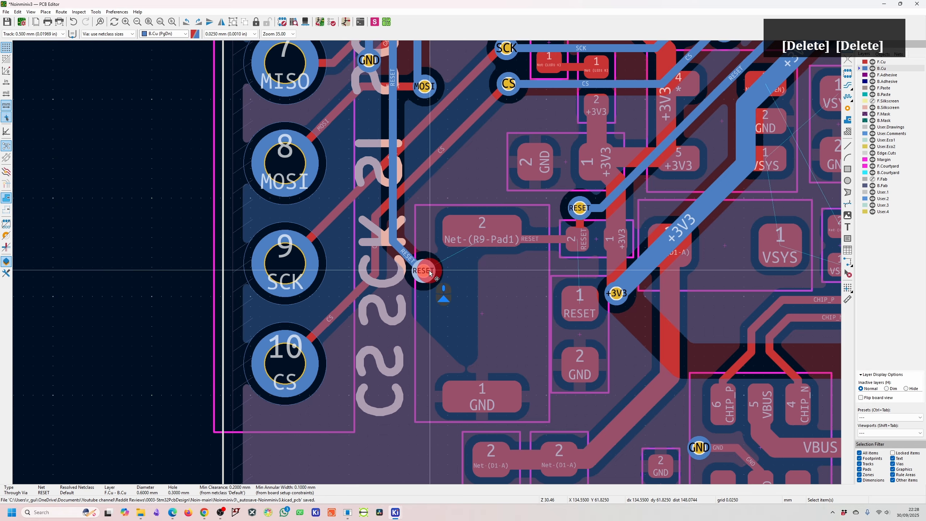
pyautogui.press('d')
# - Move capacitor C4 beside the microcontroller, rotated horizontally and placed directly above the SDA resistor
pyautogui.scroll(-5, 383, 295)
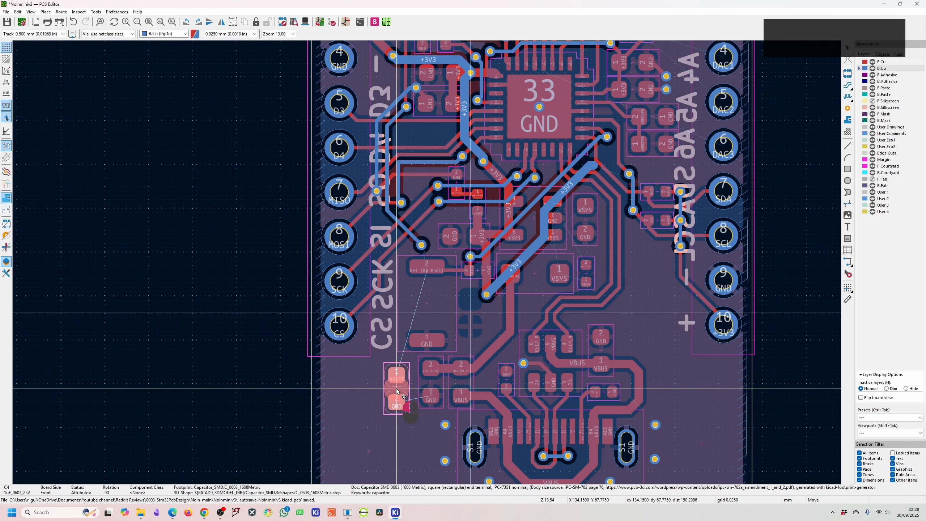
pyautogui.scroll(-2, 438, 365)
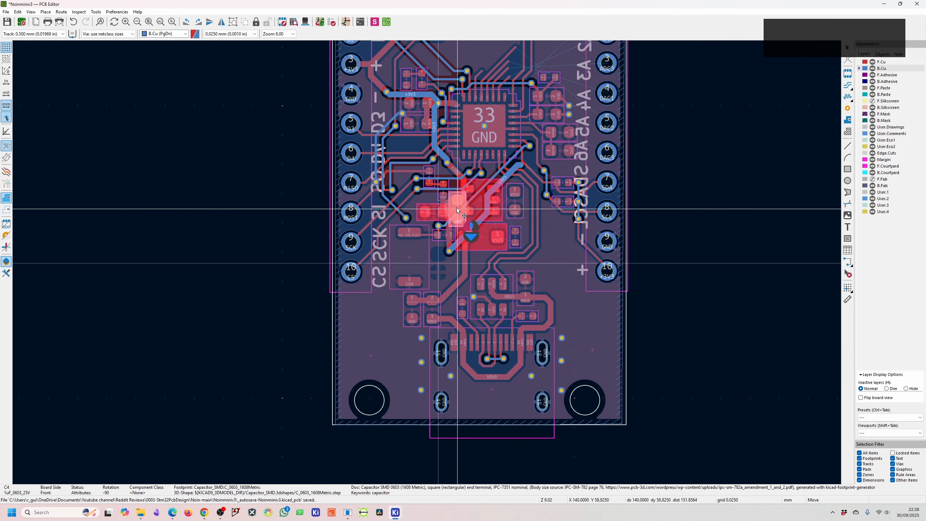
pyautogui.scroll(6, 477, 172)
pyautogui.scroll(-4, 580, 357)
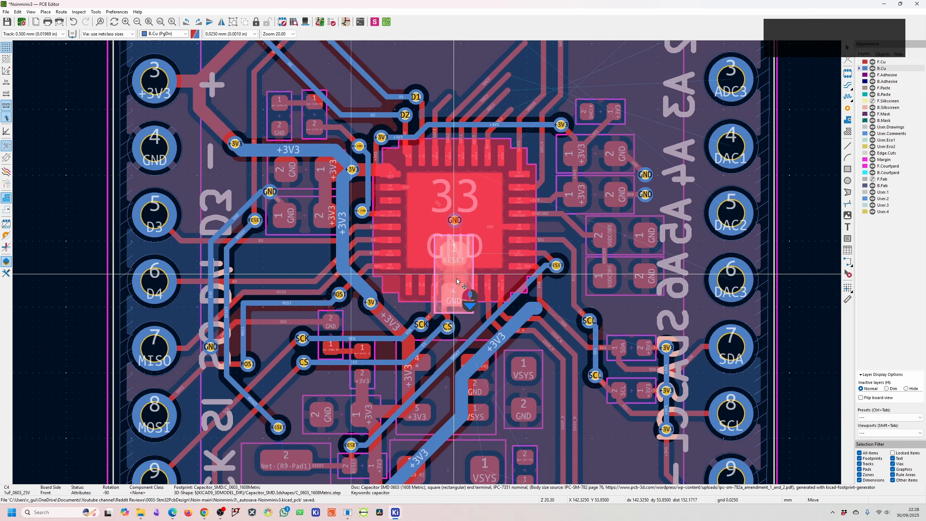
pyautogui.scroll(2, 580, 357)
pyautogui.press('r')
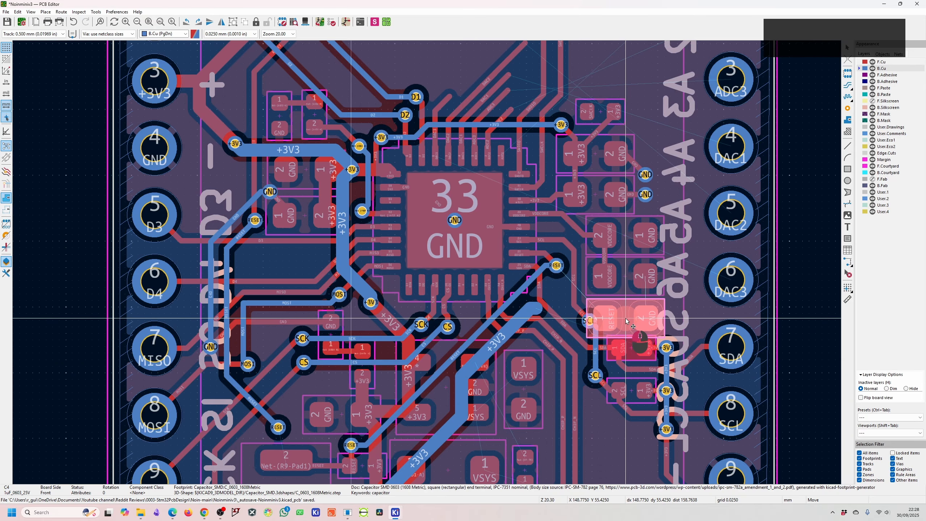
pyautogui.scroll(-2, 549, 357)
pyautogui.scroll(2, 427, 263)
pyautogui.moveTo(625, 321); pyautogui.dragTo(502, 226)
pyautogui.press('Escape')
pyautogui.scroll(-2, 403, 245)
pyautogui.scroll(2, 273, 365)
pyautogui.click(435, 269)
pyautogui.press('Escape')
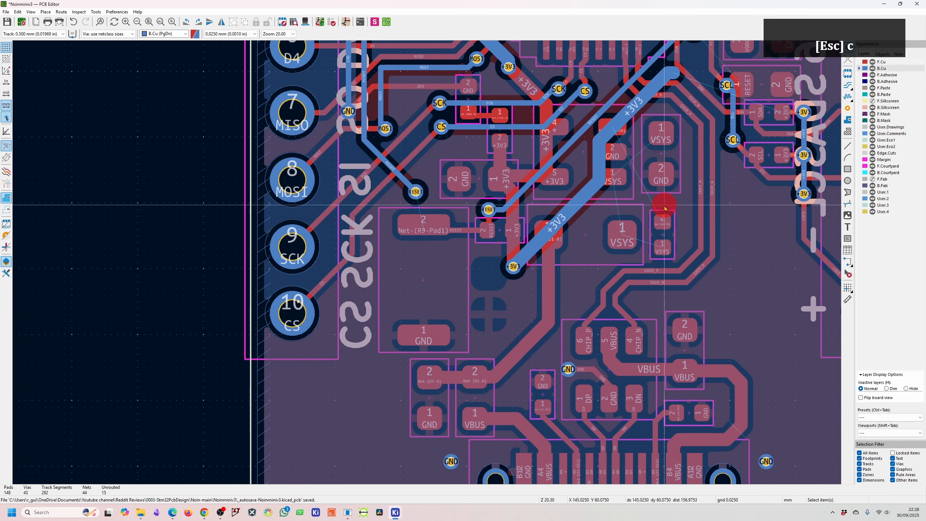
pyautogui.click(879, 64)
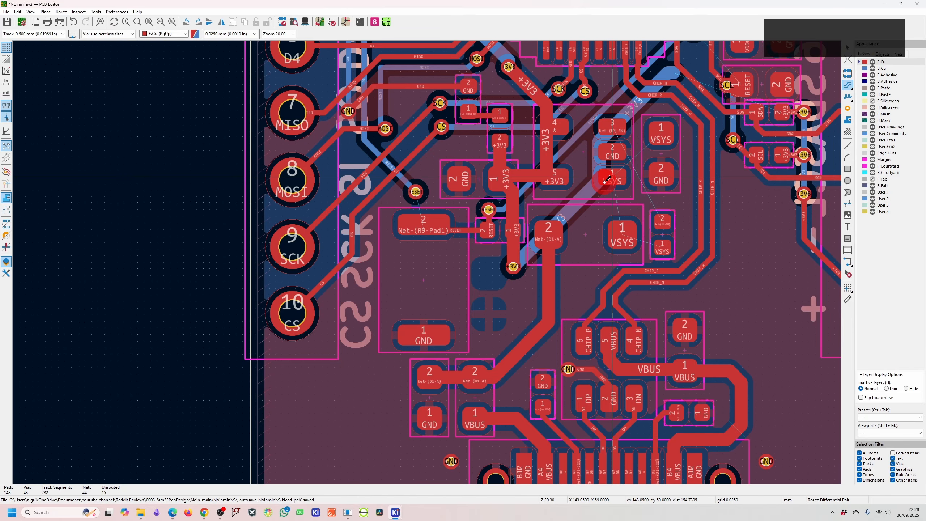
pyautogui.click(561, 173)
pyautogui.scroll(-3, 558, 176)
pyautogui.scroll(6, 524, 181)
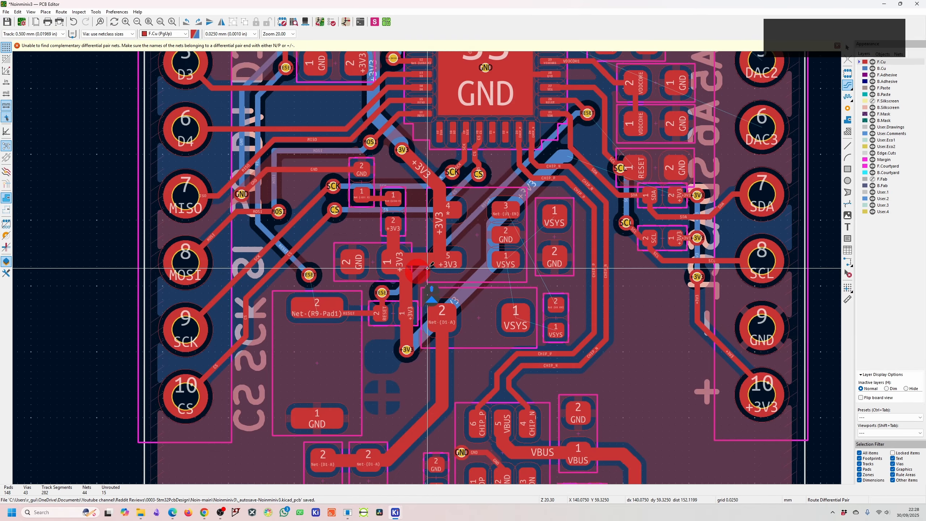
pyautogui.press('Escape')
pyautogui.press('Escape')
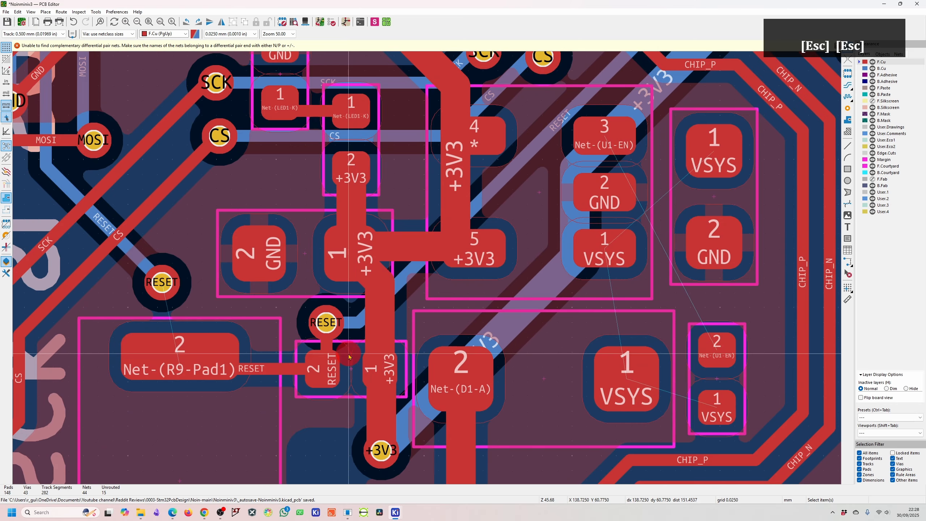
# - Move the RESET pull-up resistor R5 from beside switch SW1 to the SDA resistor below capacitor C4
pyautogui.click(349, 356)
pyautogui.scroll(-5, 349, 357)
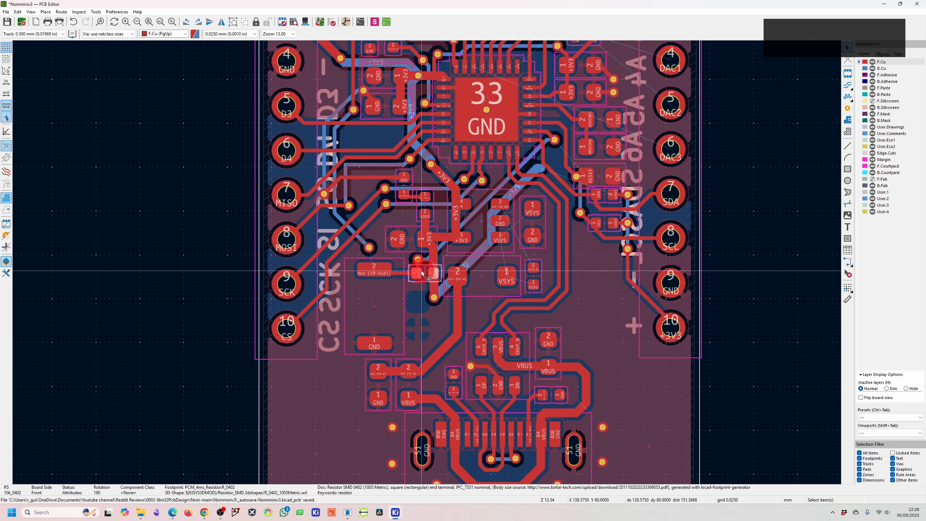
pyautogui.scroll(3, 422, 273)
pyautogui.scroll(-3, 431, 261)
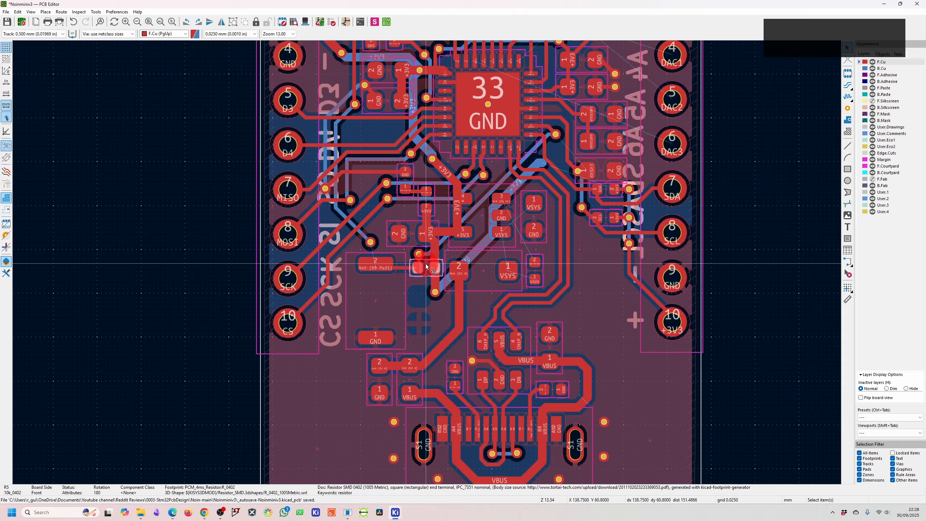
pyautogui.moveTo(426, 264); pyautogui.dragTo(386, 287)
# - Delete the +3V3 segment between the upper two resistor vias, the SDA track into header pin 7, and the nearby SCL vias
pyautogui.scroll(3, 613, 185)
pyautogui.click(482, 306)
pyautogui.press('Delete')
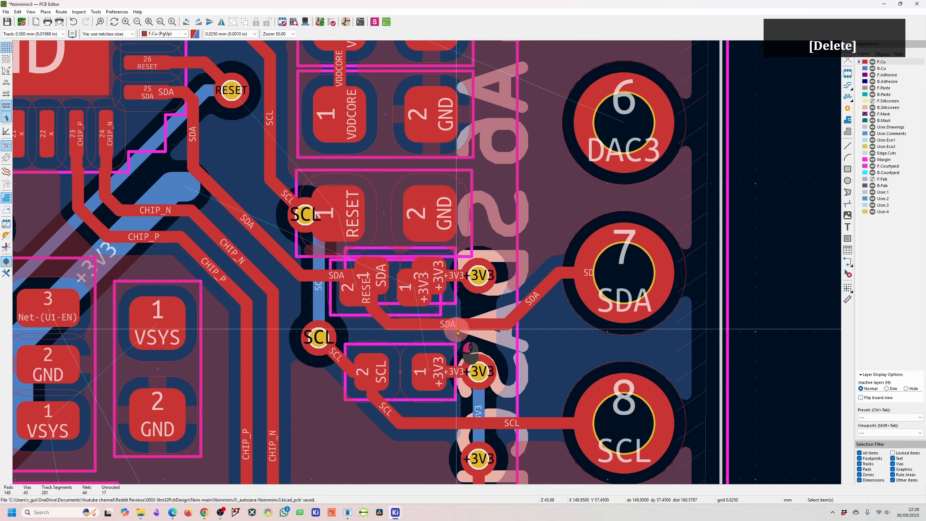
pyautogui.click(457, 330)
pyautogui.press('Delete')
pyautogui.click(382, 320)
pyautogui.press('Delete')
pyautogui.click(522, 312)
pyautogui.press('Delete')
pyautogui.click(296, 221)
pyautogui.press('Delete')
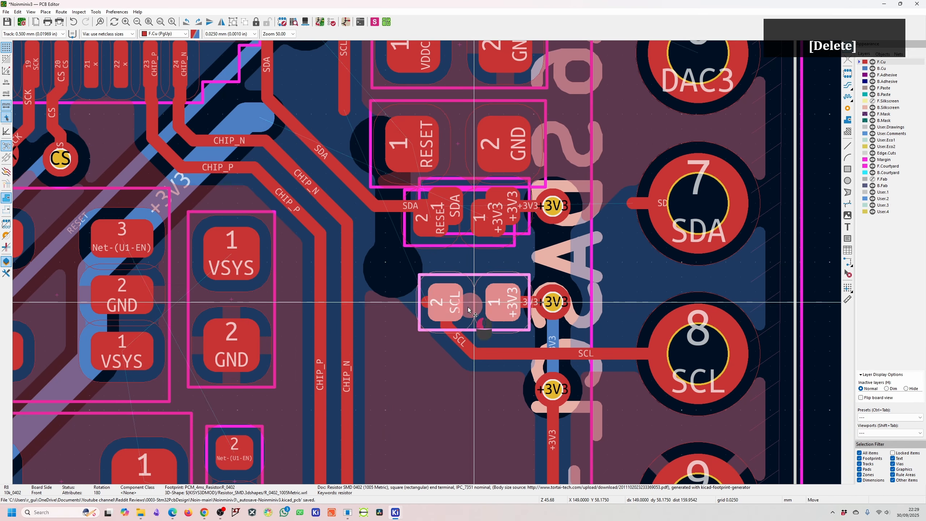
# - Move the SCL resistor lower, hide B.Silkscreen, and delete the +3V3 vias beside the pull-up resistors
pyautogui.moveTo(467, 310); pyautogui.dragTo(452, 356)
pyautogui.click(553, 302)
pyautogui.press('Delete')
pyautogui.click(873, 107)
pyautogui.click(547, 373)
pyautogui.press('Delete')
# - Place the SDA resistor between R5 and the SCL resistor, and delete the SDA and +3V3 stubs at R5
pyautogui.scroll(-2, 552, 373)
pyautogui.moveTo(414, 245); pyautogui.dragTo(401, 302)
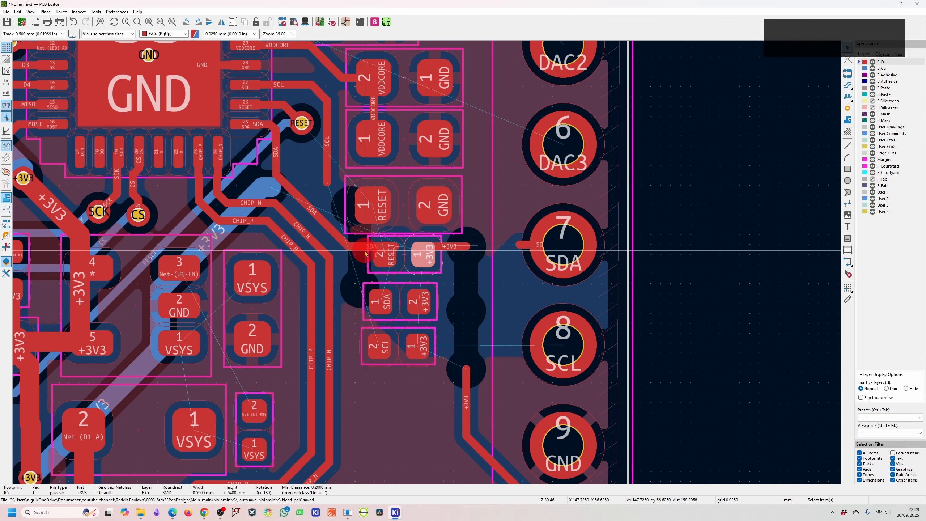
pyautogui.click(365, 251)
pyautogui.press('Delete')
pyautogui.click(454, 247)
pyautogui.press('Delete')
# - Align R5 and the SDA resistor in a column with the SCL resistor, and delete the SDA stub at header pin 7
pyautogui.moveTo(411, 229); pyautogui.dragTo(466, 300)
pyautogui.moveTo(449, 207); pyautogui.dragTo(467, 209)
pyautogui.moveTo(468, 256); pyautogui.dragTo(468, 255)
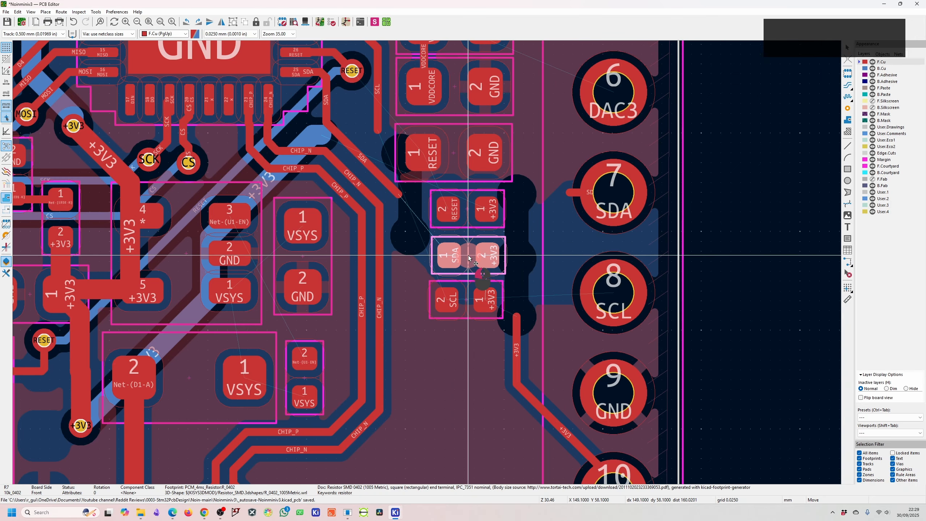
pyautogui.press('Escape')
pyautogui.press('Escape')
pyautogui.scroll(-4, 469, 258)
pyautogui.click(479, 207)
pyautogui.press('Delete')
pyautogui.click(365, 234)
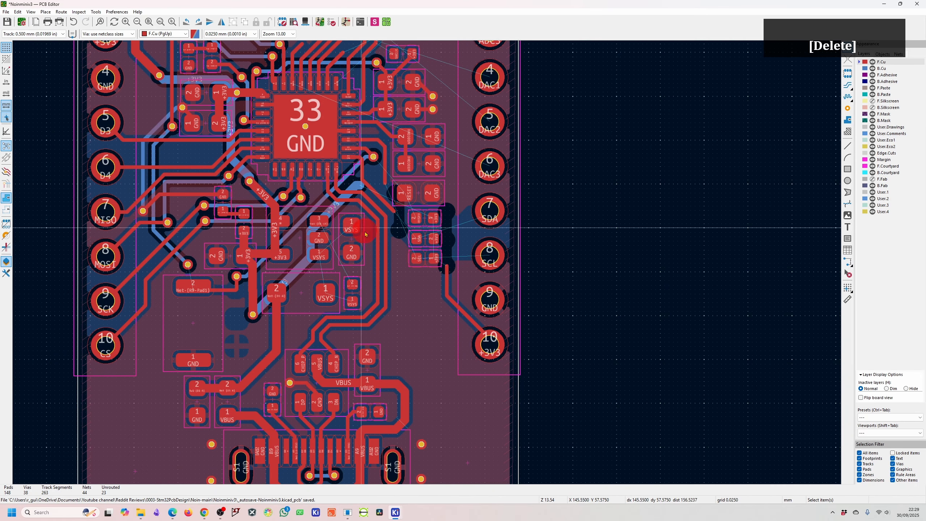
pyautogui.scroll(-2, 423, 205)
pyautogui.scroll(8, 426, 263)
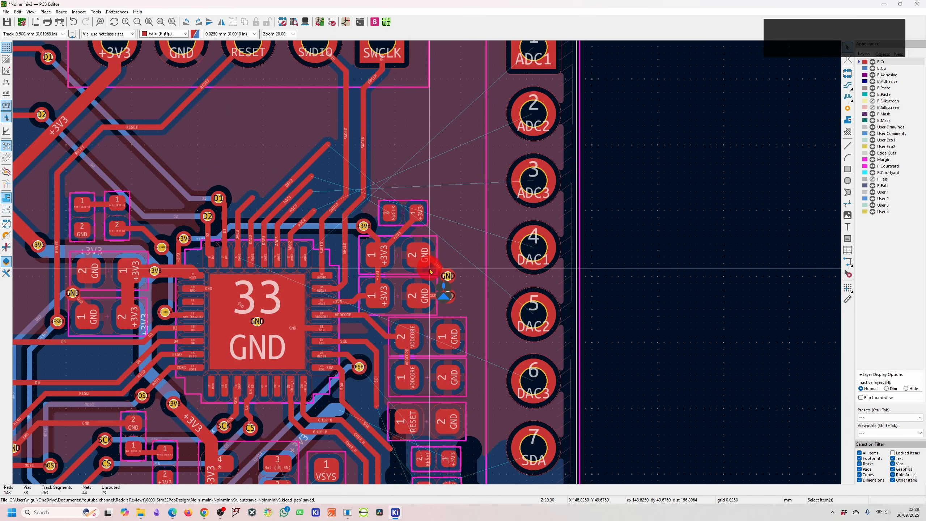
pyautogui.scroll(-5, 404, 305)
pyautogui.scroll(4, 423, 259)
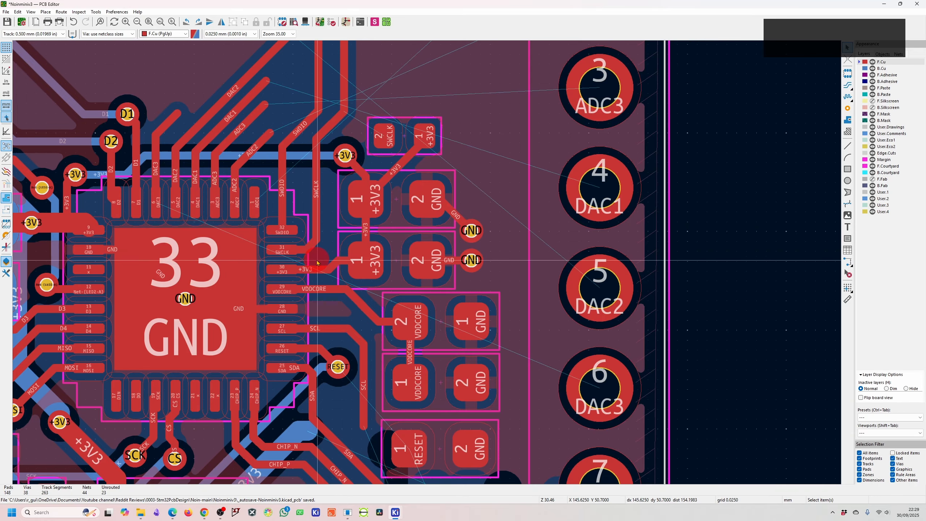
pyautogui.scroll(-2, 368, 270)
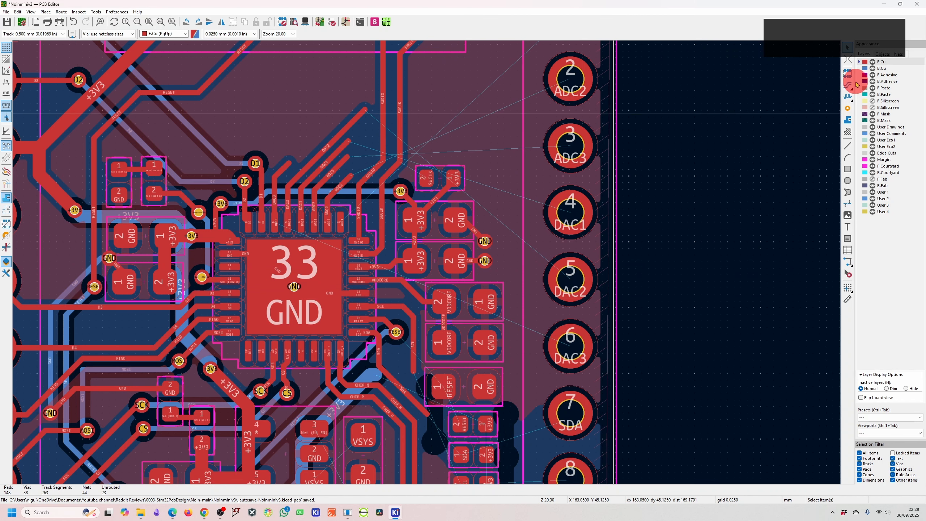
pyautogui.press('Escape')
pyautogui.press('x')
pyautogui.click(565, 350)
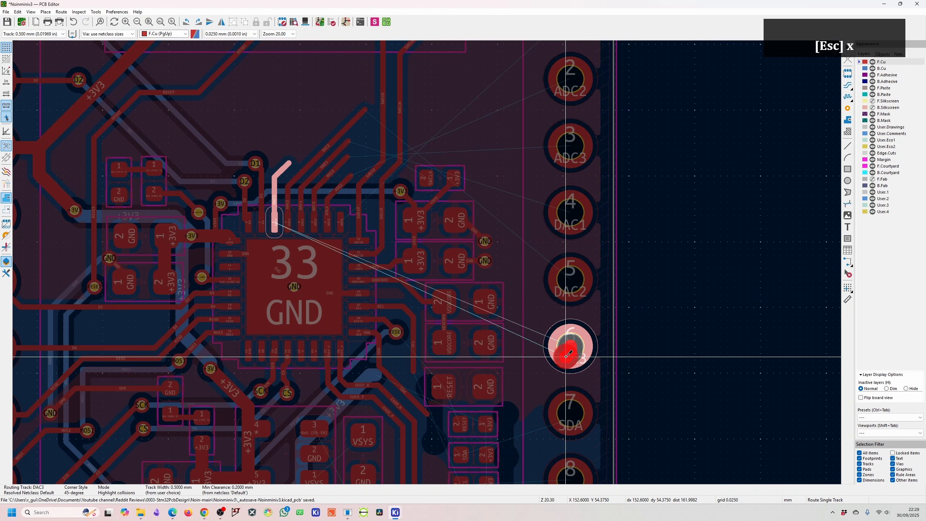
pyautogui.press('Escape')
pyautogui.press('Escape')
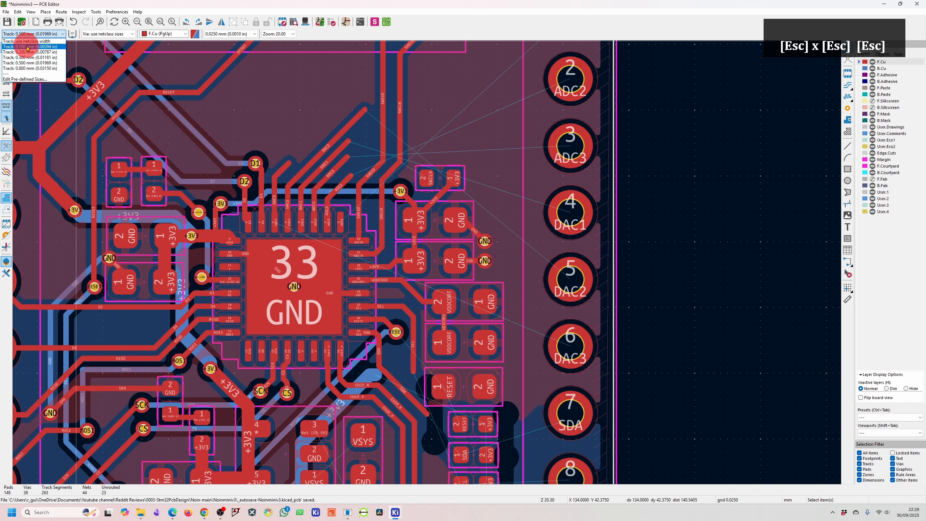
# - Route a 0.200 mm DAC3 track on F.Cu from header pin 6 up beside the header to above the SWCLK resistor, and adjust its path
pyautogui.click(27, 48)
pyautogui.click(32, 34)
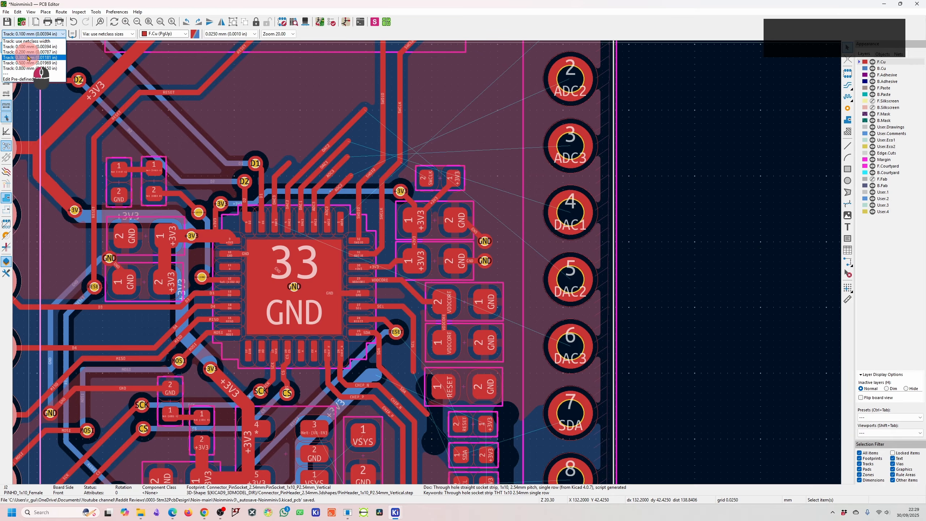
pyautogui.click(29, 51)
pyautogui.press('x')
pyautogui.click(569, 346)
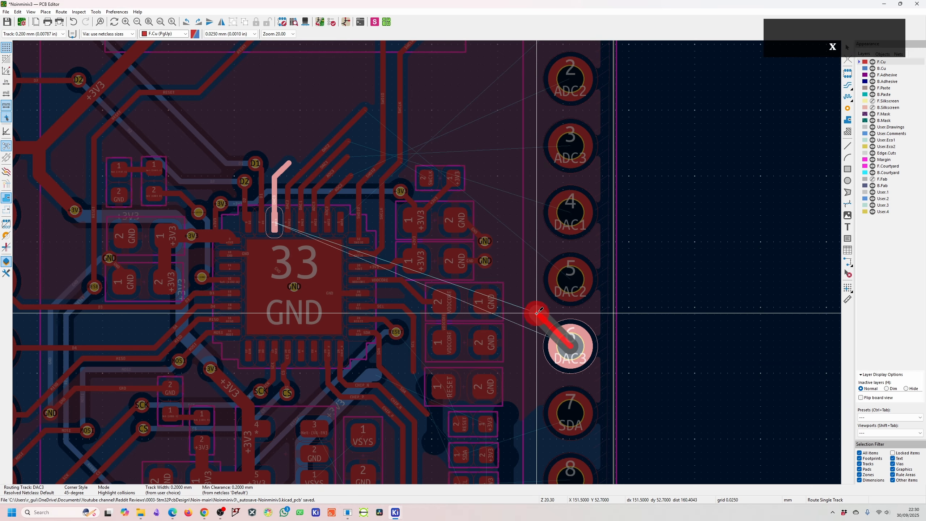
pyautogui.click(446, 127)
pyautogui.press('Escape')
pyautogui.press('d')
pyautogui.press('d')
pyautogui.press('Escape')
pyautogui.press('s')
pyautogui.press('d')
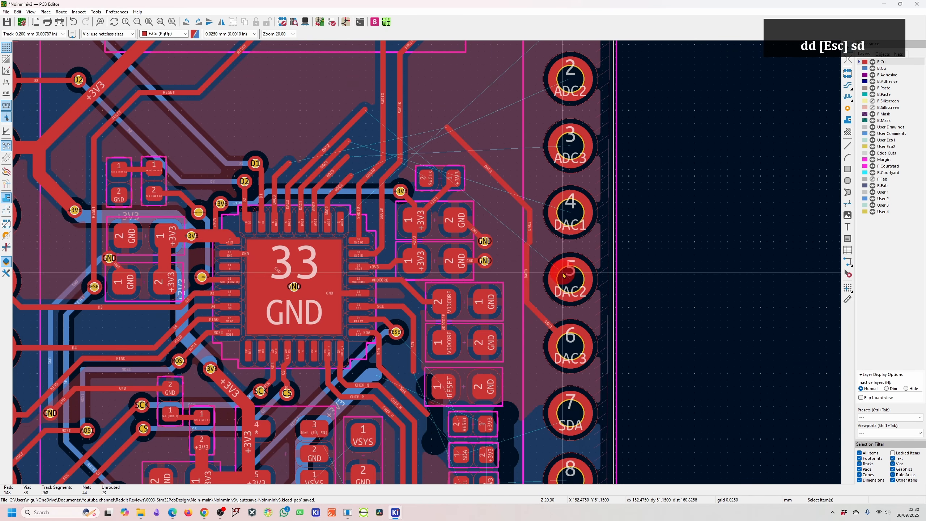
# - Route the DAC2 track at 0.200 mm from header pin 5 alongside the DAC3 track, adjust it, and delete its stray end
pyautogui.press('x')
pyautogui.click(472, 122)
pyautogui.press('Escape')
pyautogui.press('Escape')
pyautogui.press('d')
pyautogui.click(538, 196)
pyautogui.press('Escape')
pyautogui.press('Delete')
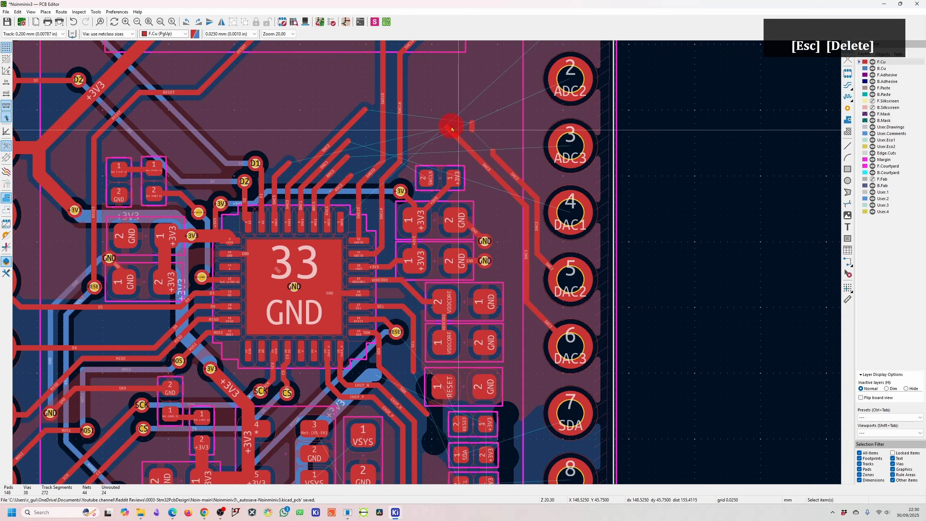
# - Route 0.200 mm GND tracks from the two VDDCORE capacitors and the RESET capacitor to new vias beside them, and refill the zones
pyautogui.click(848, 88)
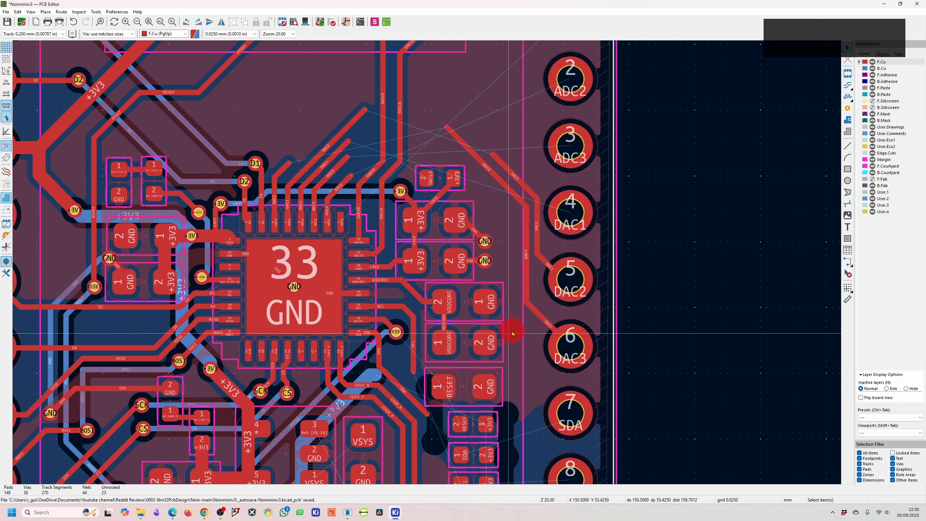
pyautogui.scroll(4, 511, 331)
pyautogui.click(361, 207)
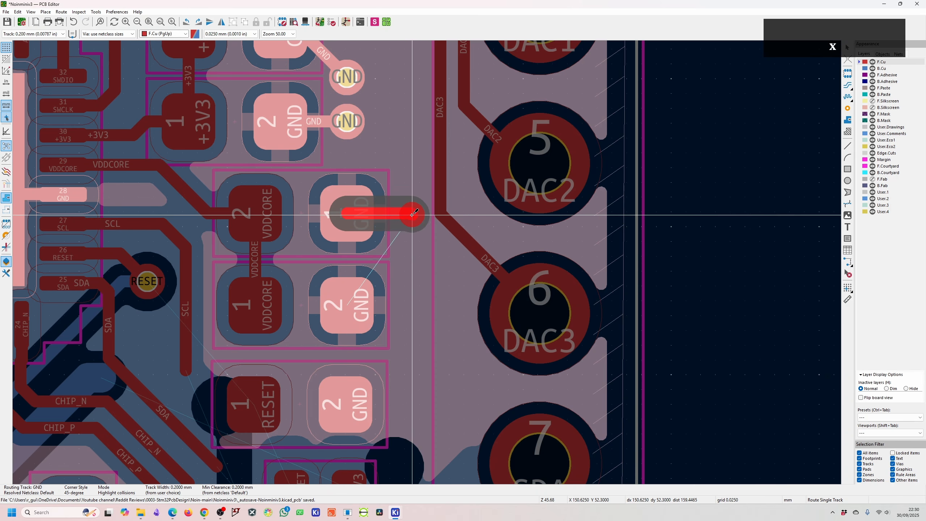
pyautogui.press('v')
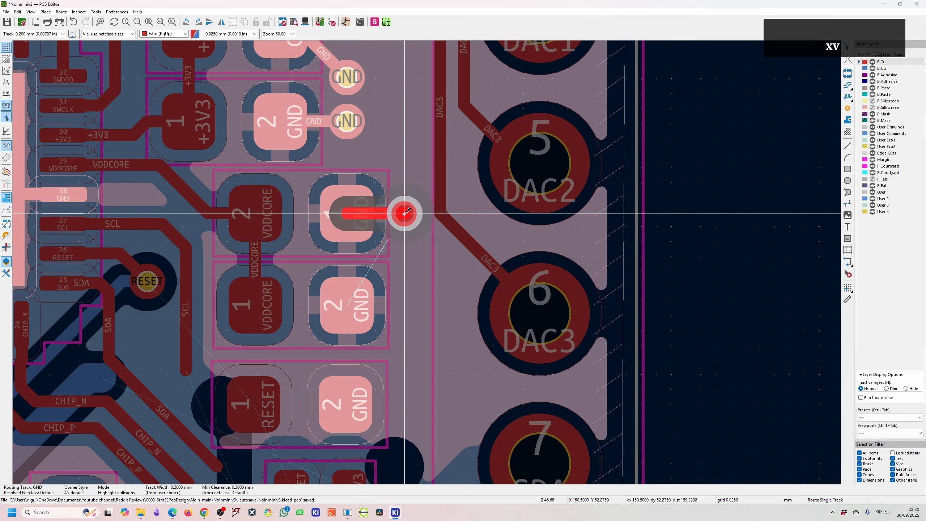
pyautogui.click(405, 213)
pyautogui.press('Escape')
pyautogui.press('v')
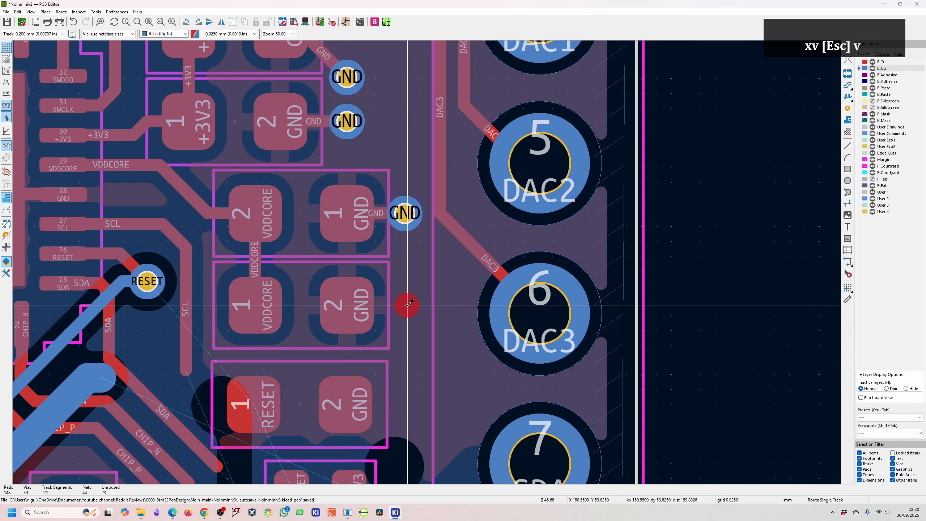
pyautogui.press('v')
pyautogui.press('x')
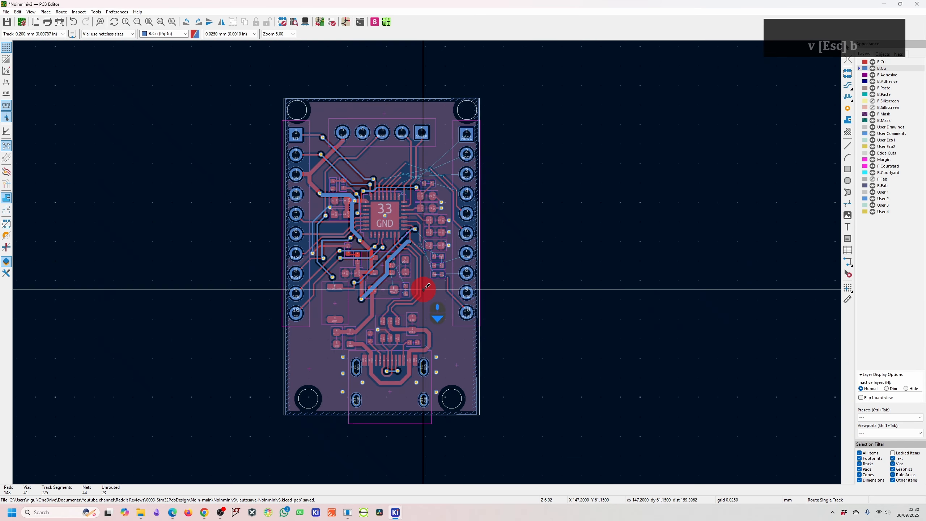
pyautogui.scroll(6, 424, 291)
pyautogui.scroll(-2, 426, 292)
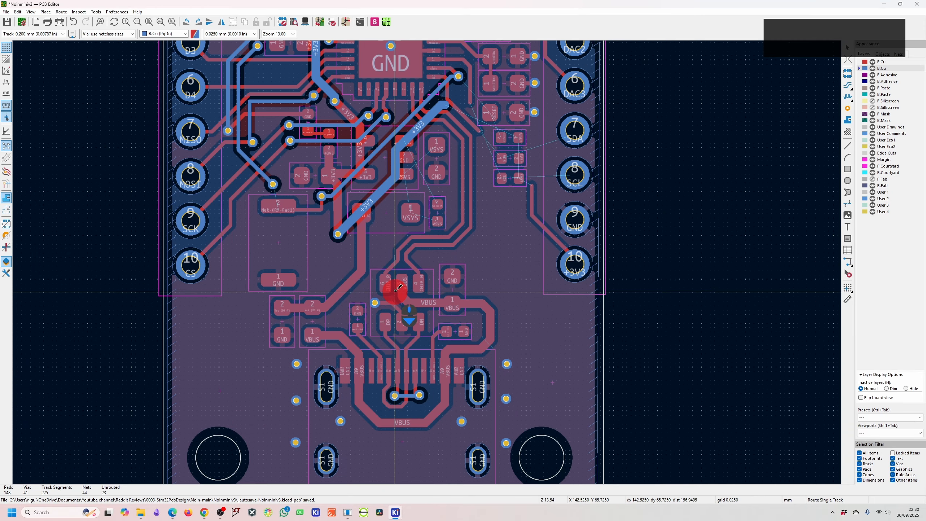
pyautogui.click(335, 209)
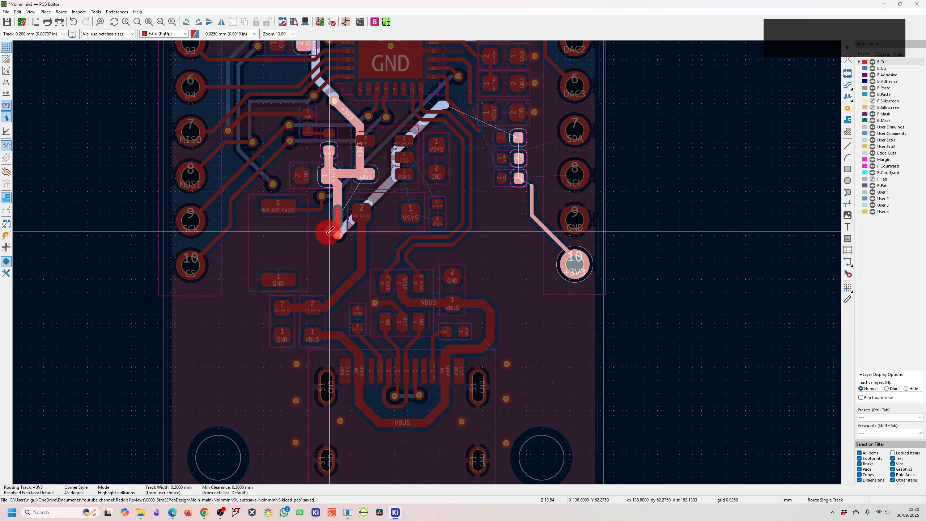
pyautogui.press('Escape')
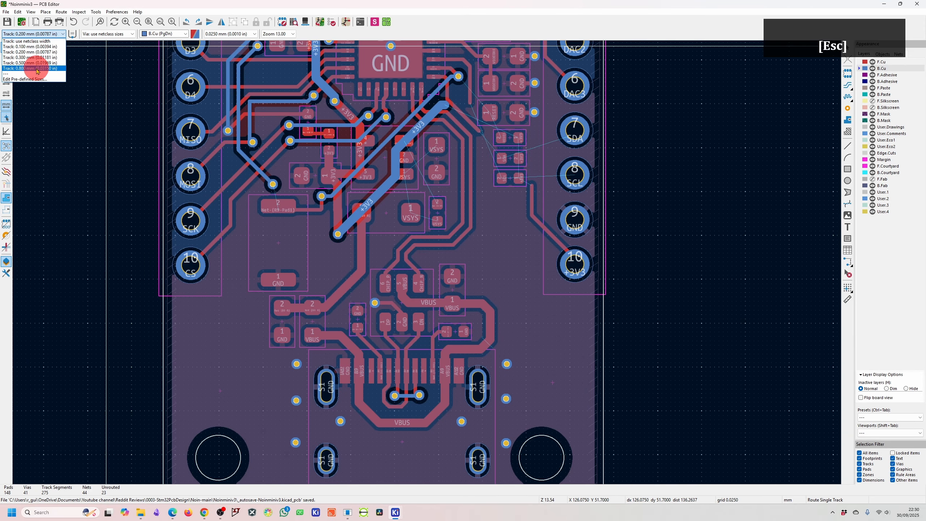
# - Set the track width to 0.500 mm and try starting a +3V3 track near the RESET via
pyautogui.click(37, 63)
pyautogui.scroll(2, 158, 161)
pyautogui.click(562, 285)
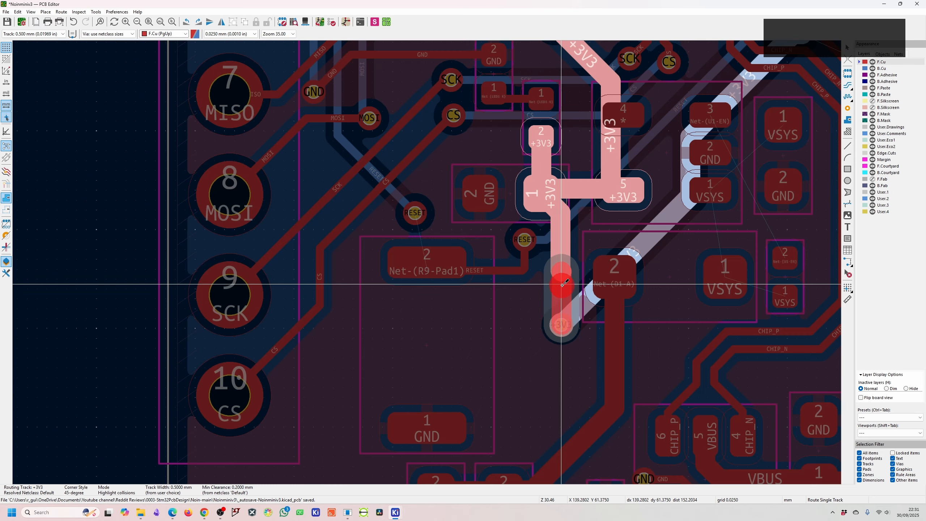
pyautogui.press('Escape')
pyautogui.click(544, 198)
pyautogui.press('Escape')
pyautogui.press('Escape')
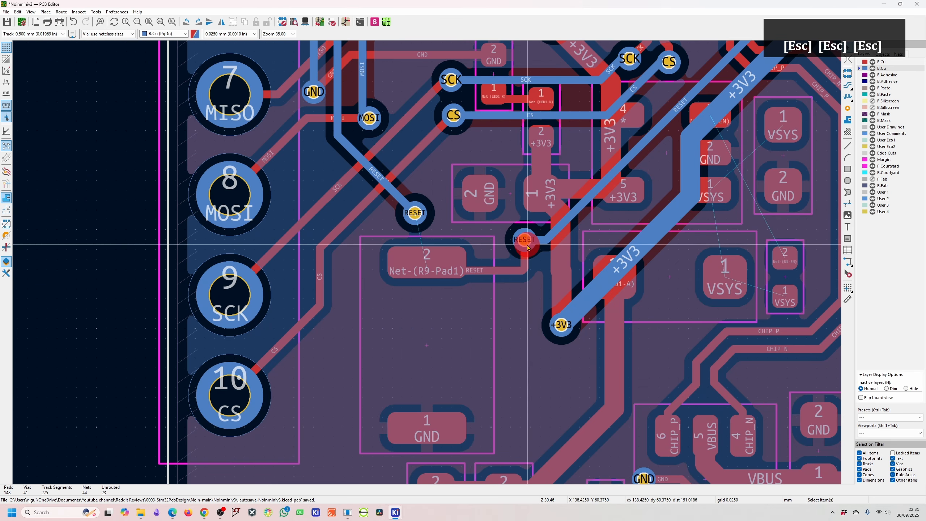
# - Drag the RESET via closer to switch SW1's pad 2, away from the +3V3 track
pyautogui.press('d')
pyautogui.click(493, 248)
pyautogui.press('d')
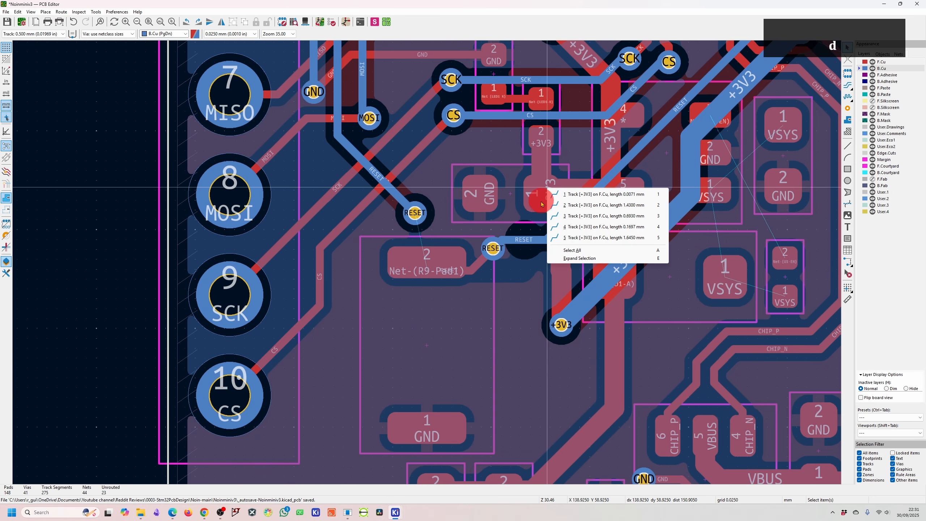
pyautogui.press('Escape')
pyautogui.press('6')
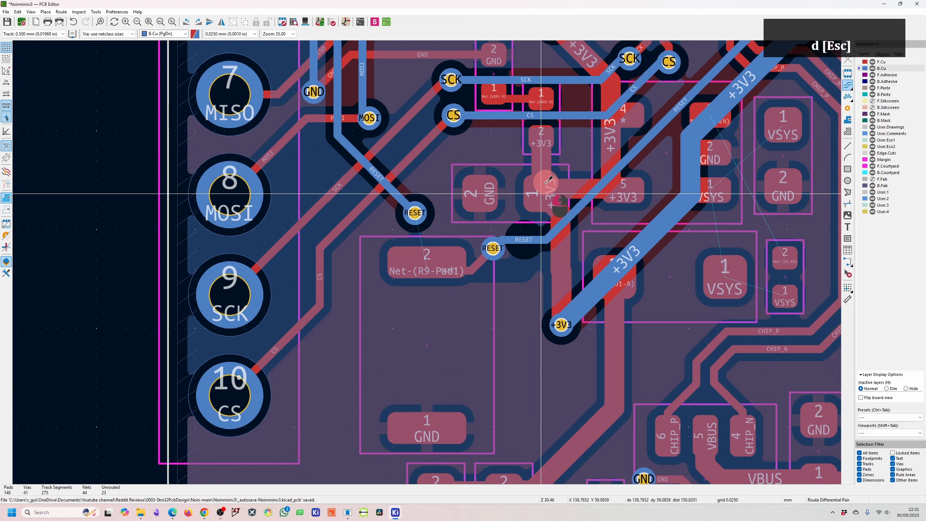
pyautogui.press('pageup')
pyautogui.click(544, 193)
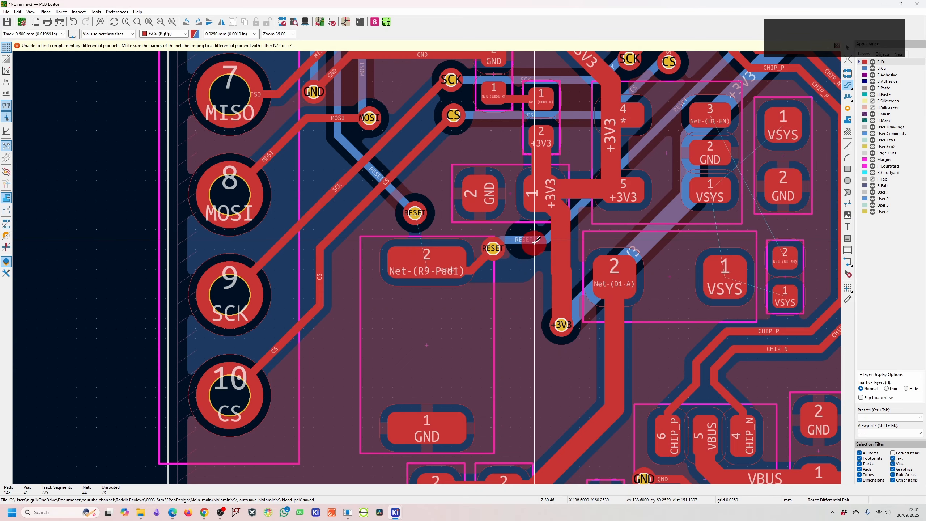
pyautogui.press('Escape')
pyautogui.press('Escape')
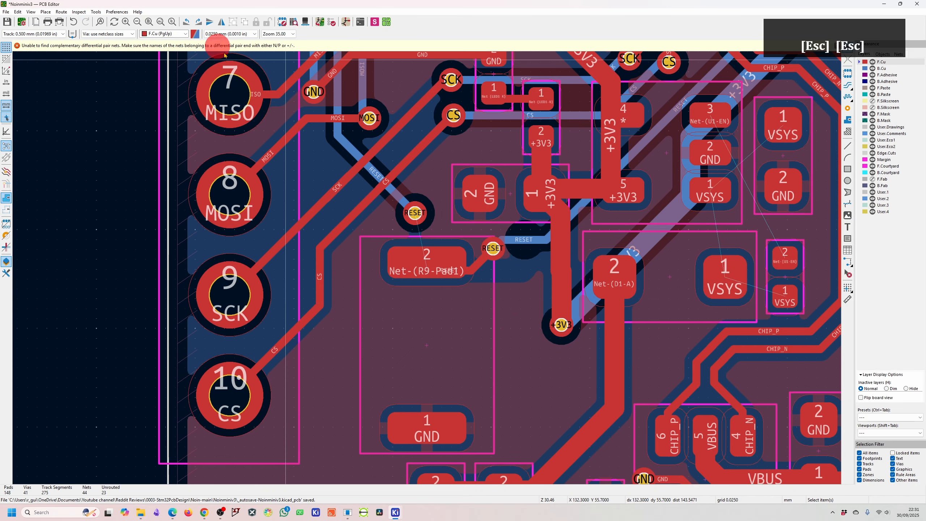
# - Route a 0.500 mm +3V3 track on F.Cu from capacitor C2's pad 1 around the USB connector to header pin 10, and refill the zones
pyautogui.press('x')
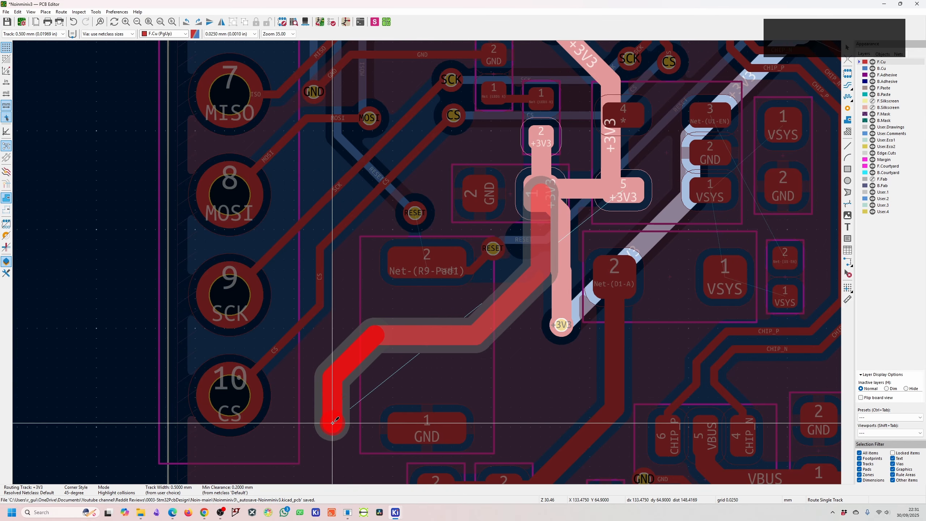
pyautogui.scroll(-4, 331, 425)
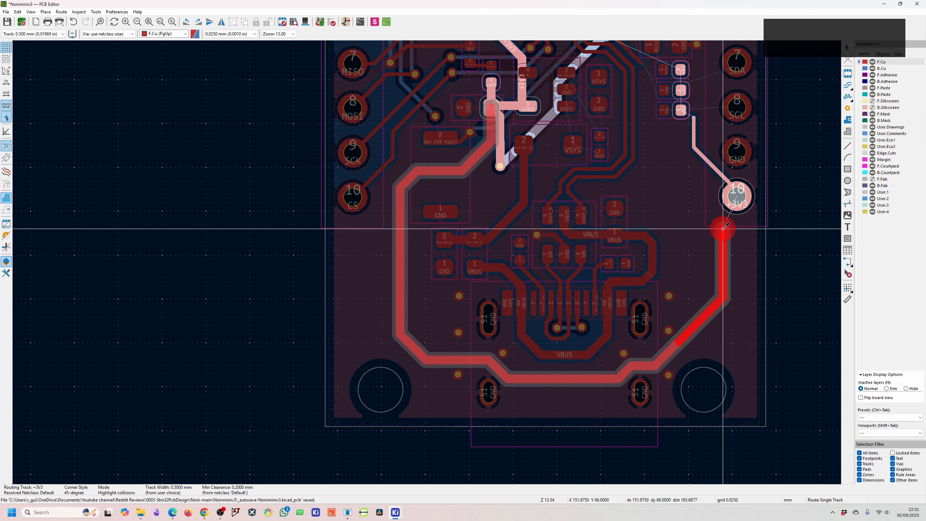
pyautogui.click(737, 198)
pyautogui.press('Escape')
pyautogui.press('b')
pyautogui.scroll(1, 499, 138)
pyautogui.press('Escape')
pyautogui.press('Escape')
# - Delete the old +3V3 via and its front stub beside the diode, plus the B.Cu +3V3 tracks and end via under the regulator
pyautogui.click(432, 264)
pyautogui.press('Delete')
pyautogui.press('Delete')
pyautogui.click(428, 310)
pyautogui.press('Delete')
pyautogui.click(440, 298)
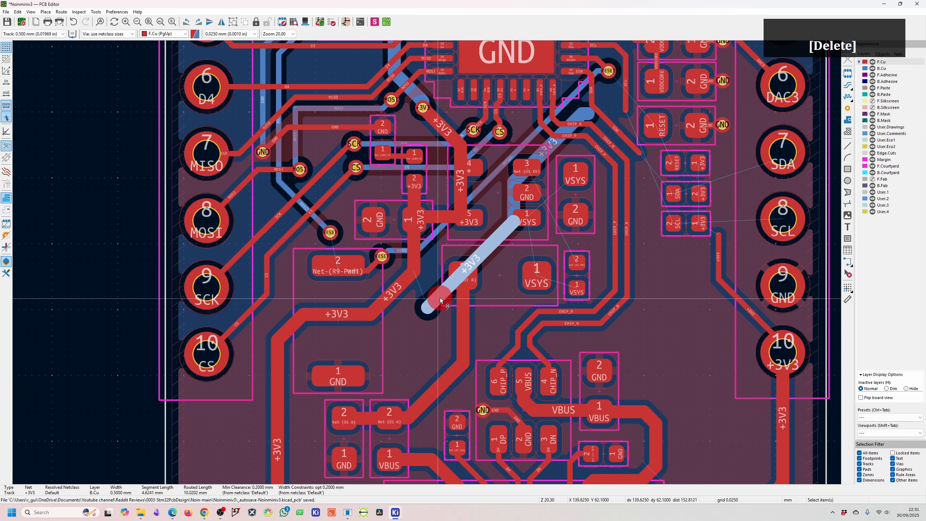
pyautogui.press('Delete')
pyautogui.click(521, 211)
pyautogui.press('Delete')
pyautogui.click(516, 203)
pyautogui.press('Delete')
pyautogui.click(529, 171)
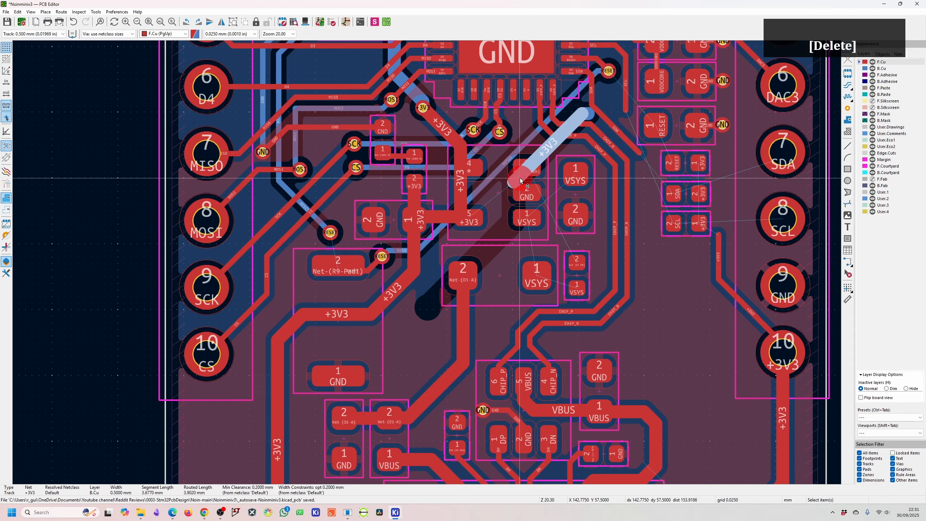
pyautogui.press('Delete')
pyautogui.click(593, 135)
pyautogui.click(584, 116)
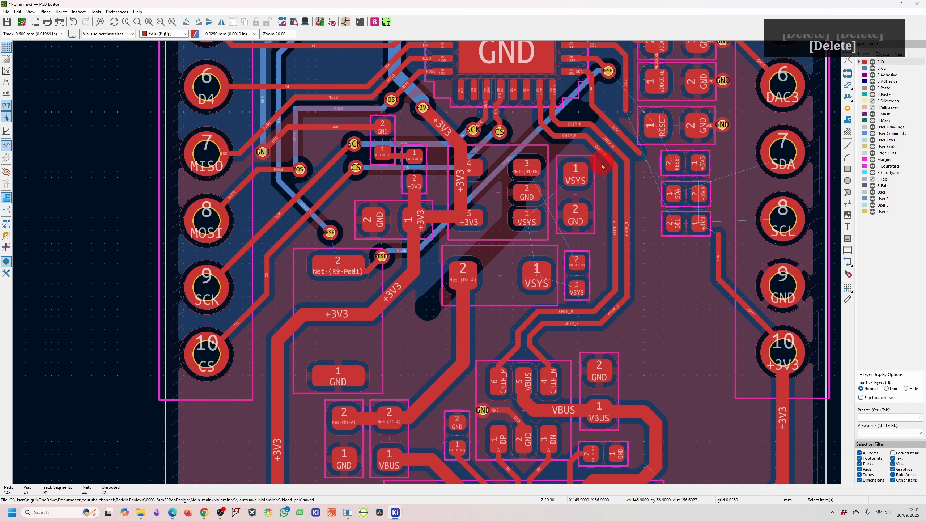
# - Inspect the placement of regulator U1, capacitors C1 and C2, LED1 and resistor R4
pyautogui.scroll(-5, 602, 167)
pyautogui.scroll(5, 420, 211)
pyautogui.click(420, 211)
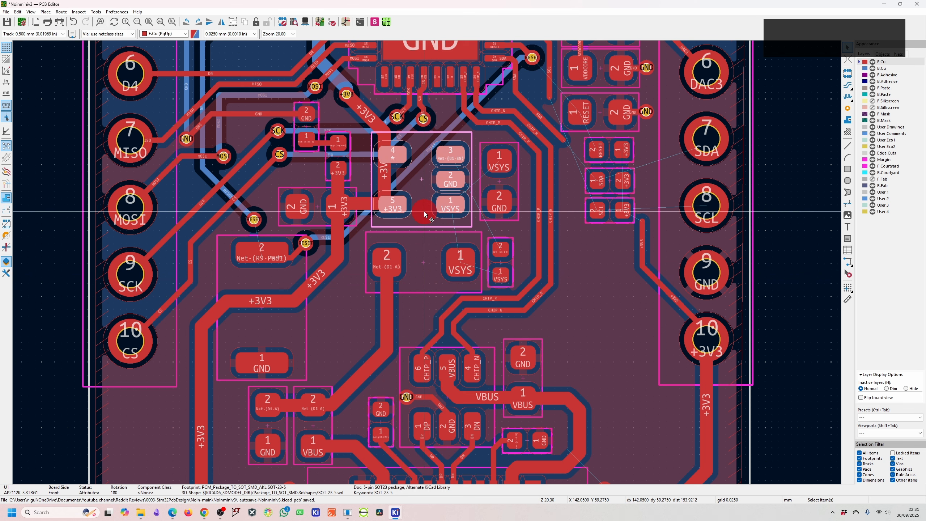
pyautogui.click(517, 184)
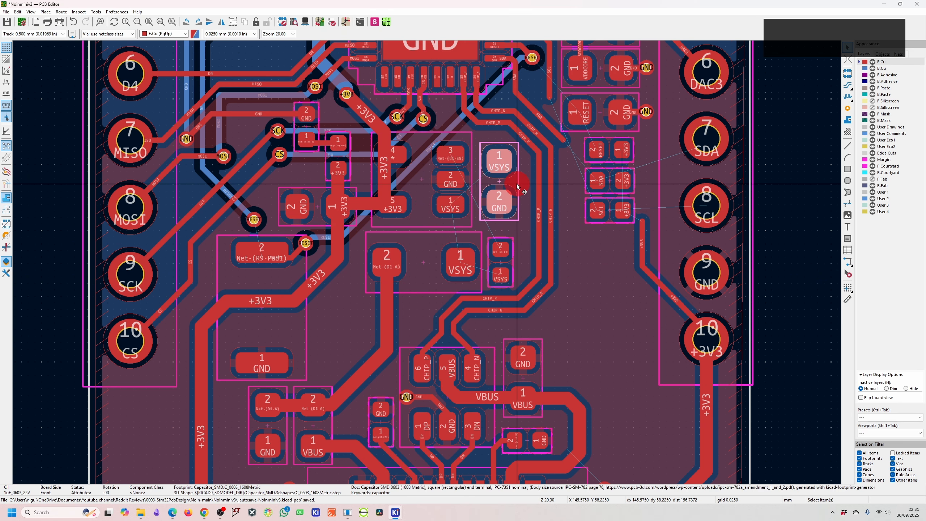
pyautogui.click(319, 211)
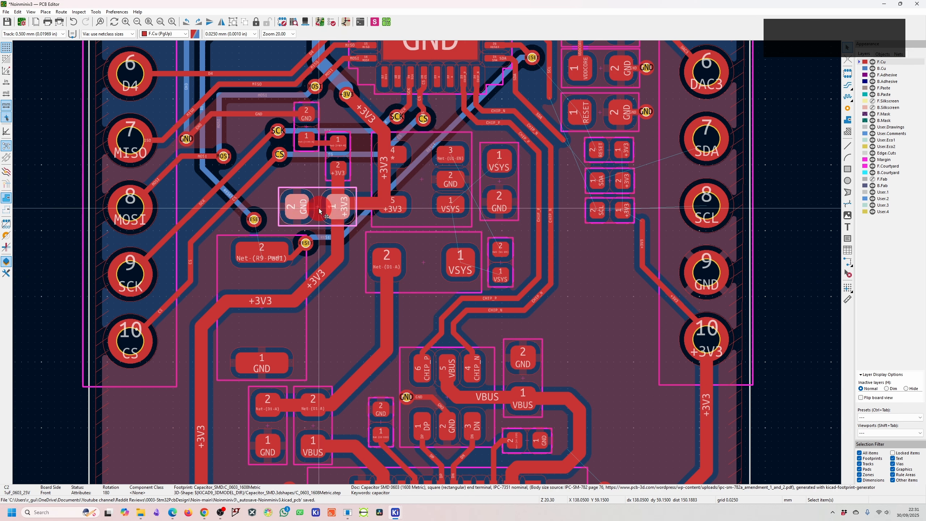
pyautogui.click(344, 163)
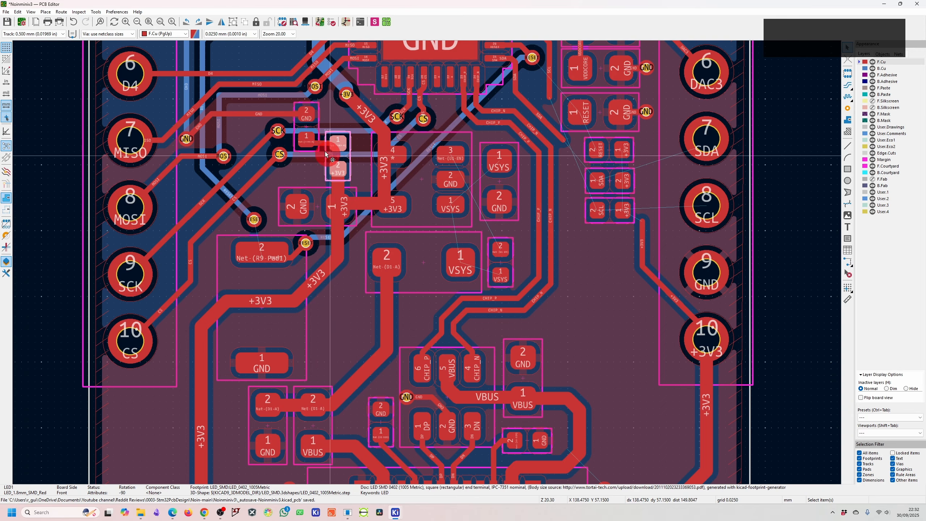
pyautogui.click(317, 125)
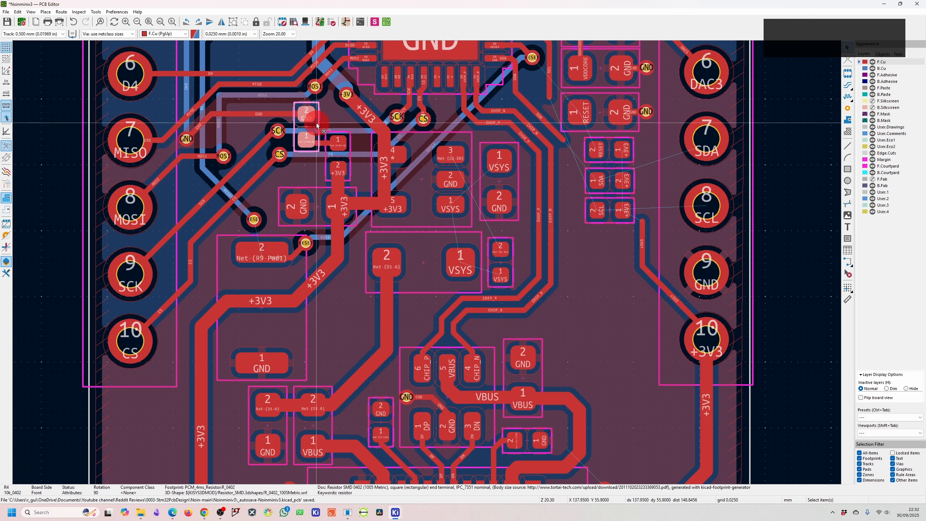
pyautogui.click(349, 158)
# - Move resistor R4 down beside LED1 and rotate it 180° so its pad 1 faces LED1's pad 1
pyautogui.scroll(4, 349, 159)
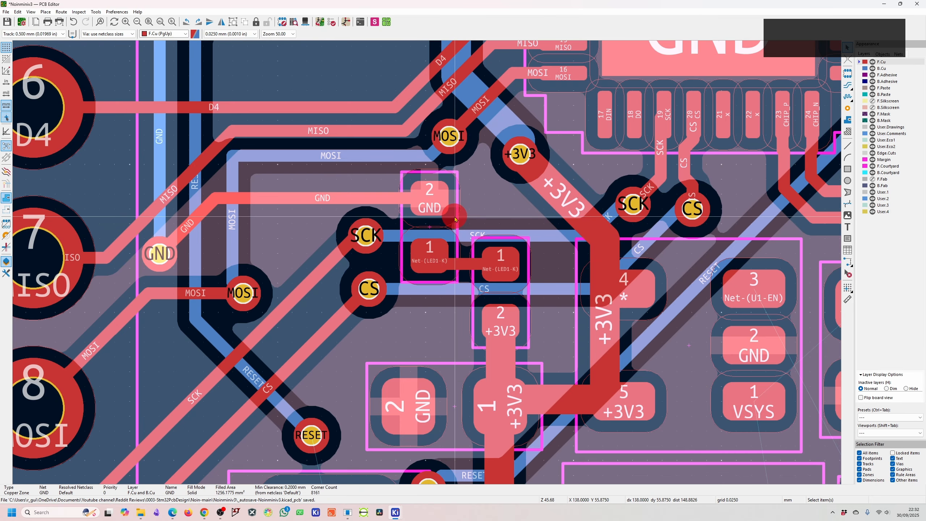
pyautogui.moveTo(430, 203); pyautogui.dragTo(433, 323)
pyautogui.press('r')
pyautogui.press('r')
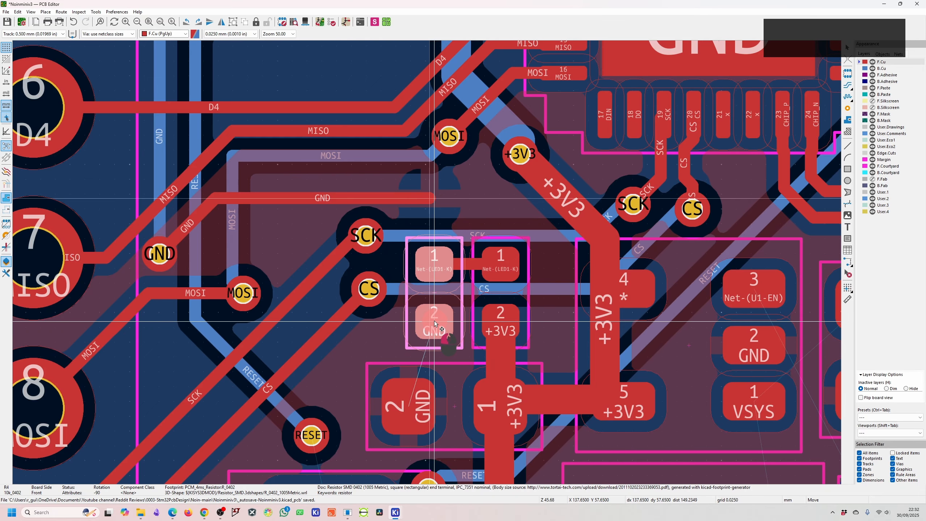
pyautogui.press('Escape')
# - Delete the leftover GND tracks and vias near the MISO pin, refill the zones, and drag the RESET via next to header pin D3
pyautogui.click(362, 214)
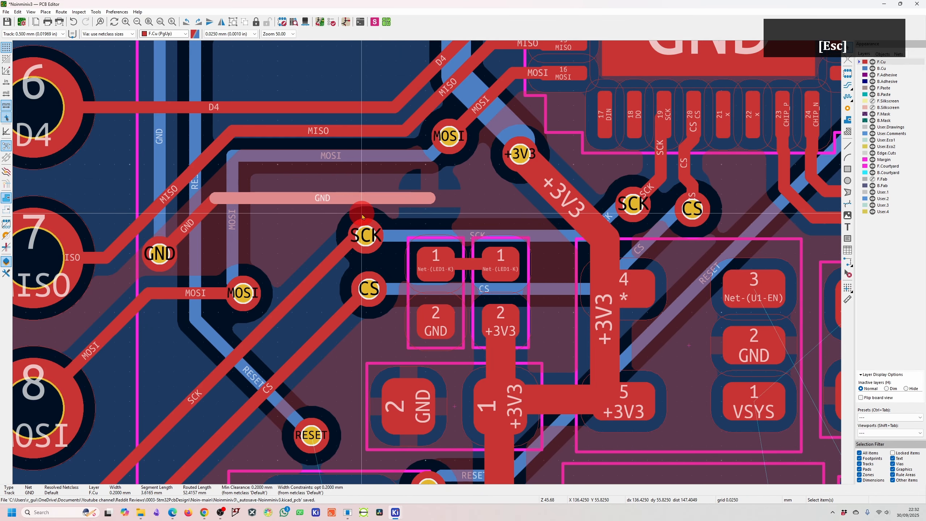
pyautogui.press('Delete')
pyautogui.scroll(-4, 417, 265)
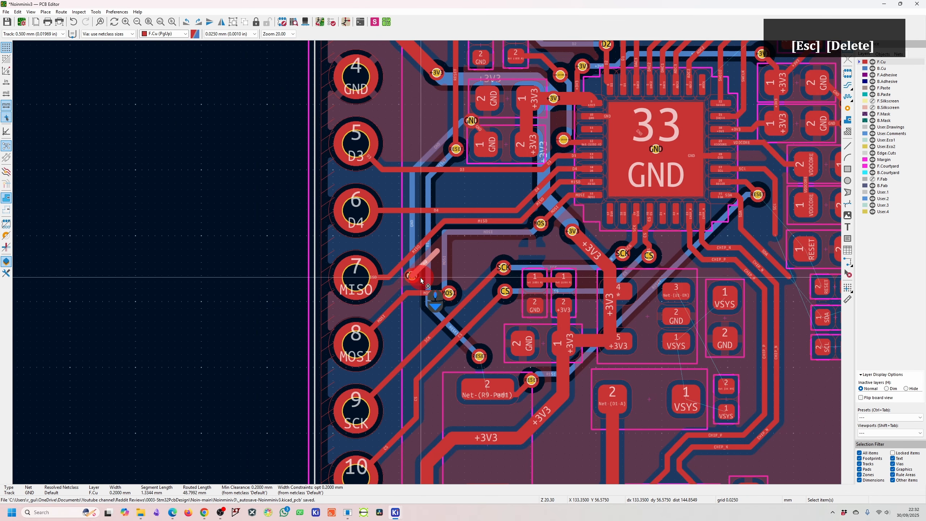
pyautogui.press('b')
pyautogui.press('d')
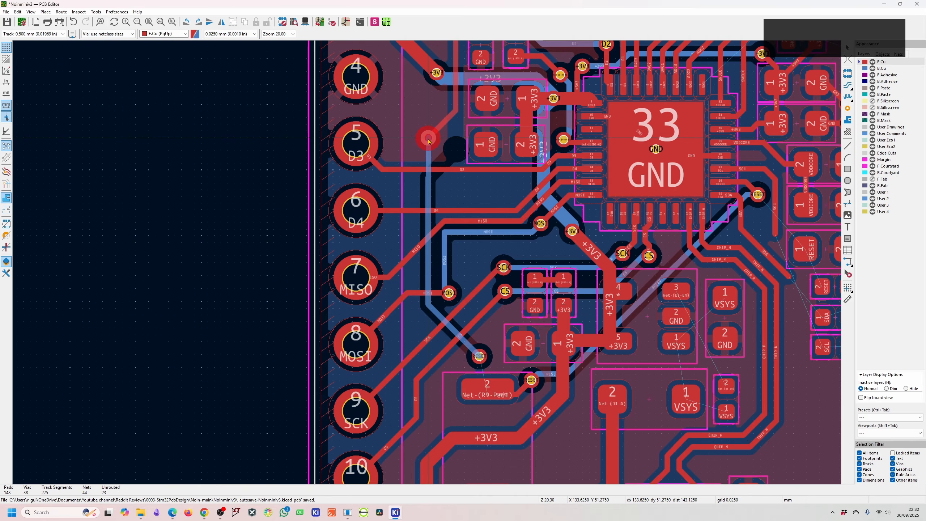
pyautogui.click(428, 138)
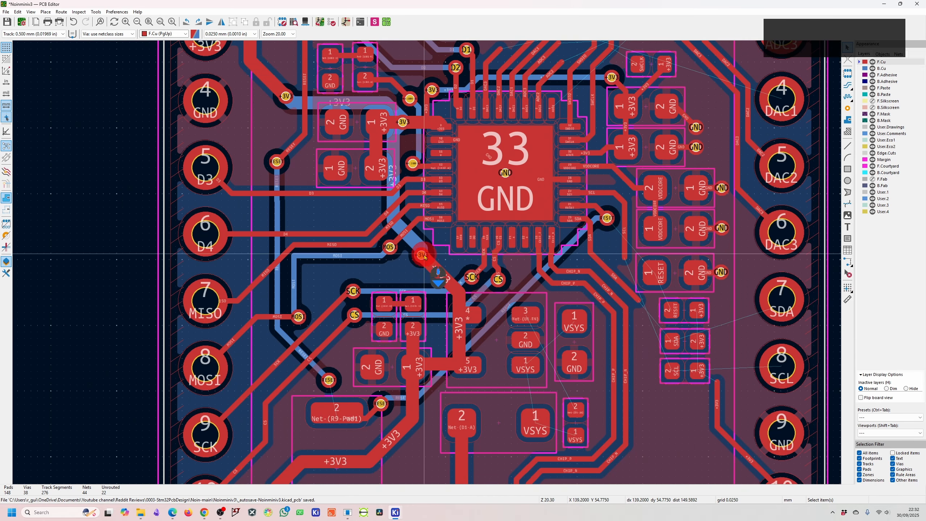
# - Delete the diagonal +3V3 track and its via between the microcontroller and the regulator
pyautogui.click(431, 262)
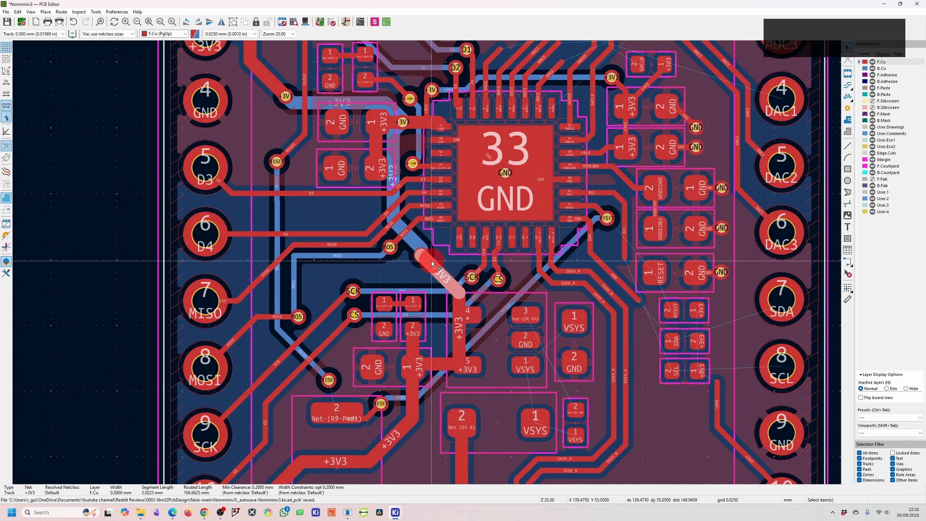
pyautogui.press('Delete')
pyautogui.press('Delete')
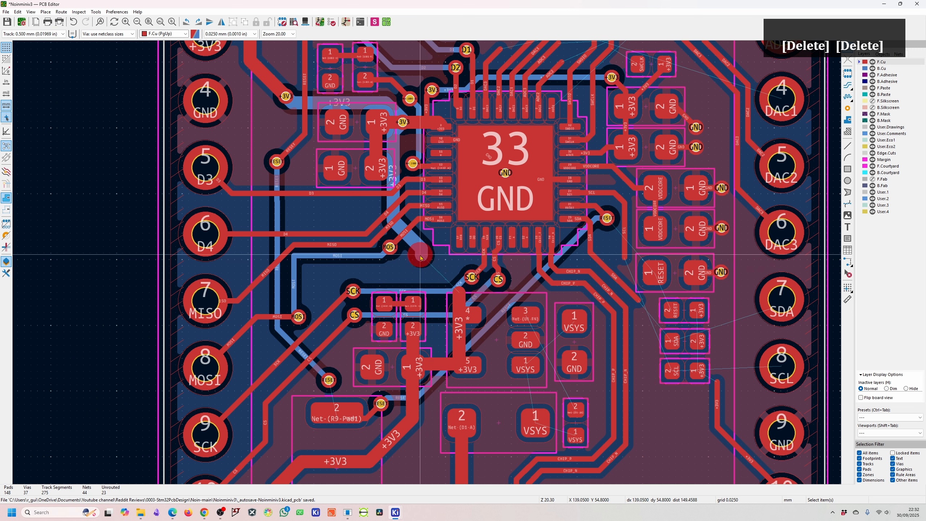
# - Delete the SCK and CS tracks on B.Cu that run beneath R4, LED1 and the regulator
pyautogui.click(393, 290)
pyautogui.press('Delete')
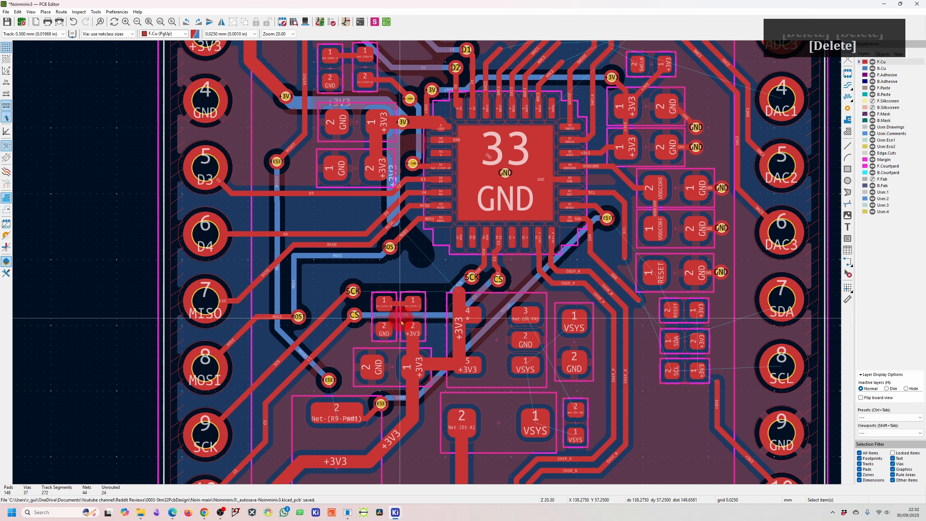
pyautogui.click(425, 316)
pyautogui.press('Delete')
pyautogui.click(456, 289)
pyautogui.press('Delete')
# - Delete the SCK and CS vias below the microcontroller along with the remaining back-layer stubs
pyautogui.click(477, 294)
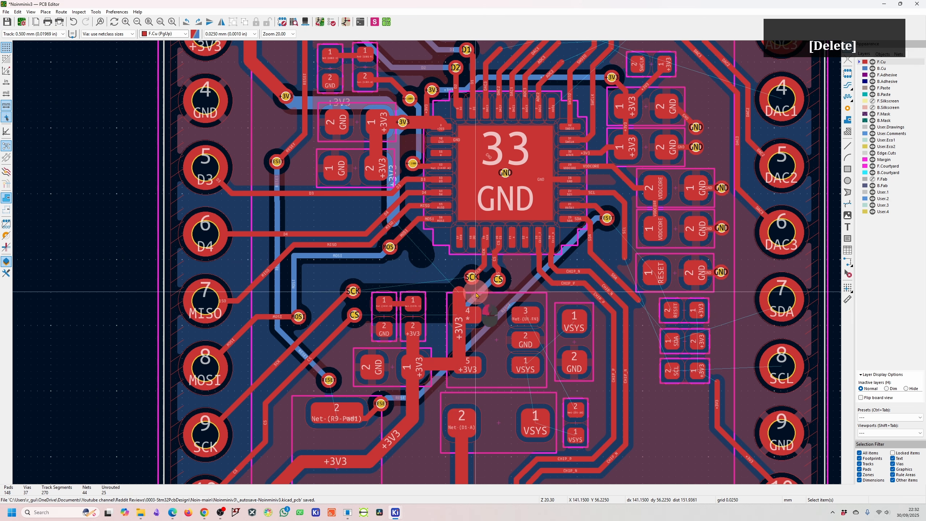
pyautogui.press('Delete')
pyautogui.click(471, 280)
pyautogui.press('Delete')
pyautogui.press('Delete')
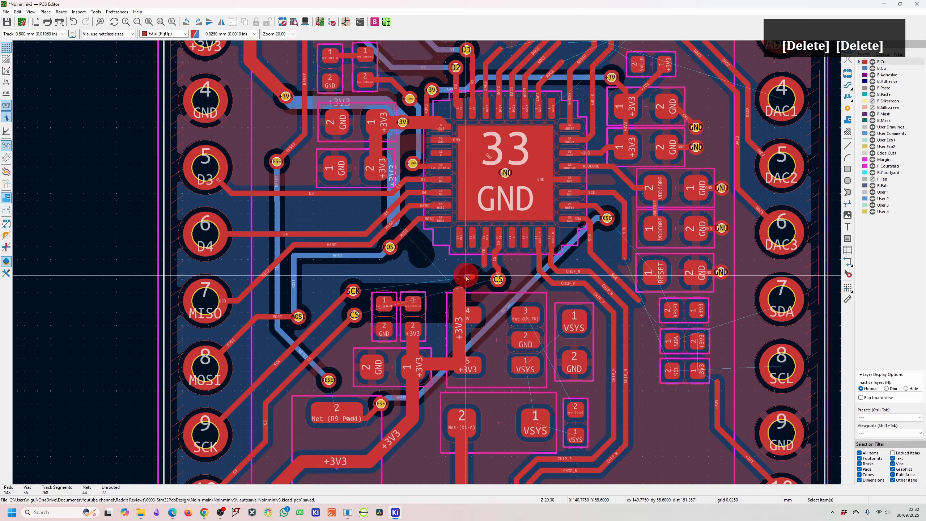
pyautogui.click(469, 278)
pyautogui.press('Escape')
pyautogui.click(498, 281)
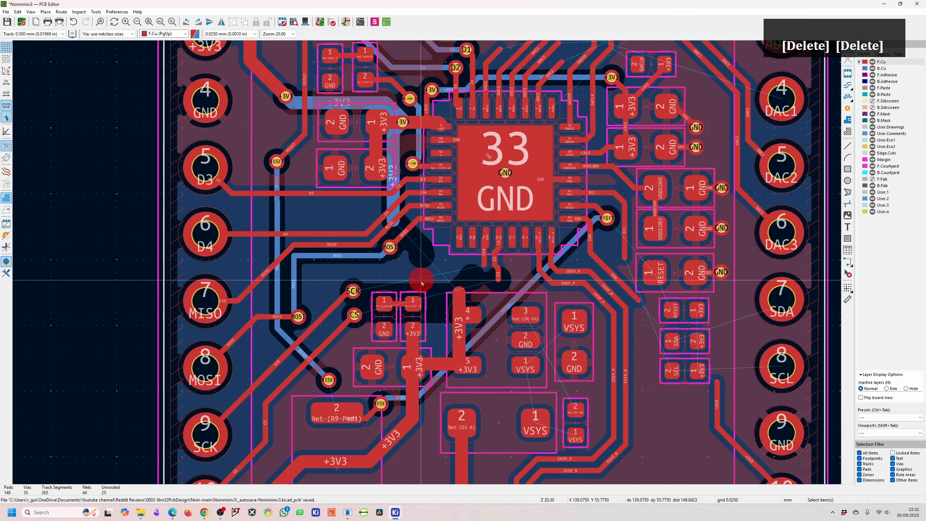
# - Delete the SCK and CS vias at the ends of the tracks coming from header pins 9 and 10
pyautogui.scroll(2, 409, 316)
pyautogui.click(326, 279)
pyautogui.press('Delete')
pyautogui.press('Delete')
pyautogui.press('Escape')
# - Set the track width to 0.200 mm, route SCK on F.Cu from microcontroller pin 19 to the header pin 9 track, and delete the leftover stub
pyautogui.click(48, 34)
pyautogui.click(47, 51)
pyautogui.press('x')
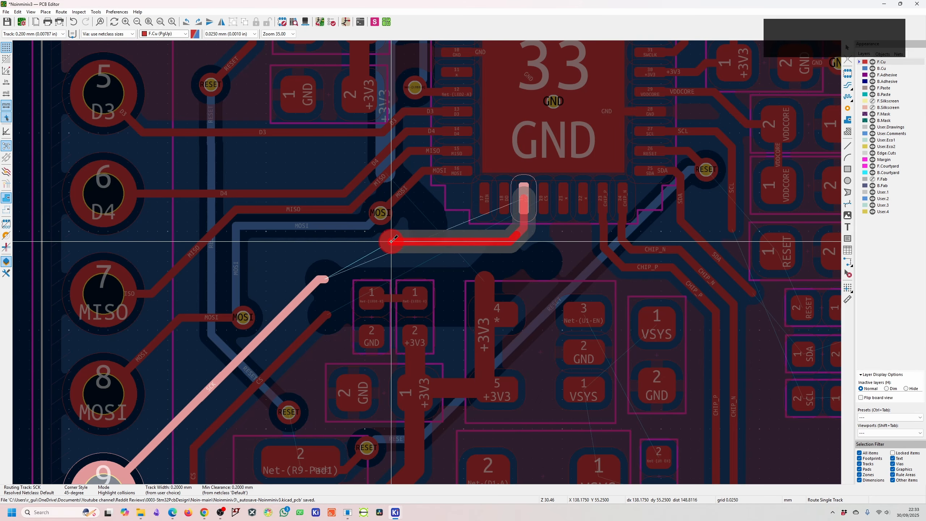
pyautogui.click(321, 278)
pyautogui.press('Escape')
pyautogui.click(326, 279)
pyautogui.press('Delete')
# - Delete the MOSI tracks on B.Cu and both of their vias
pyautogui.click(237, 299)
pyautogui.press('Delete')
pyautogui.click(261, 228)
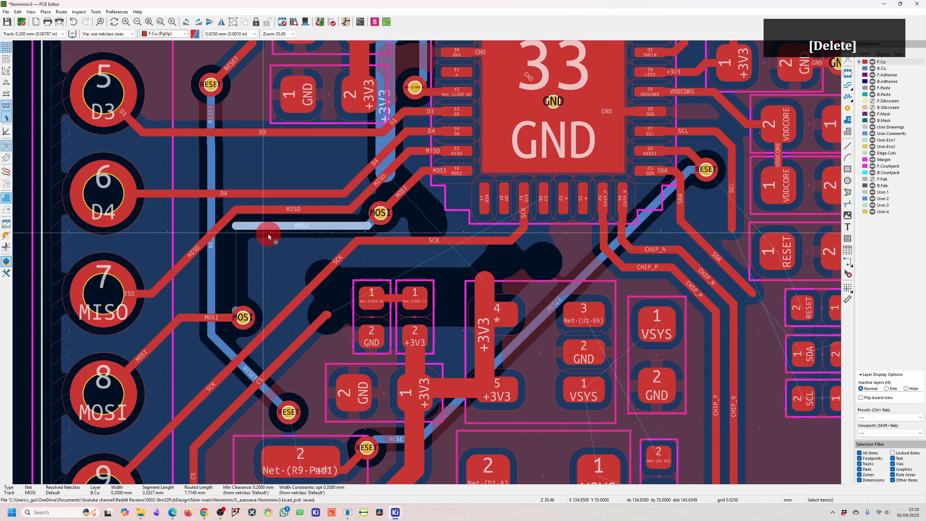
pyautogui.press('Delete')
pyautogui.click(376, 226)
pyautogui.click(380, 213)
pyautogui.press('Delete')
pyautogui.press('x')
pyautogui.click(244, 317)
pyautogui.press('Escape')
# - Drag the SCK track to make room and join the two MOSI track ends on F.Cu
pyautogui.press('d')
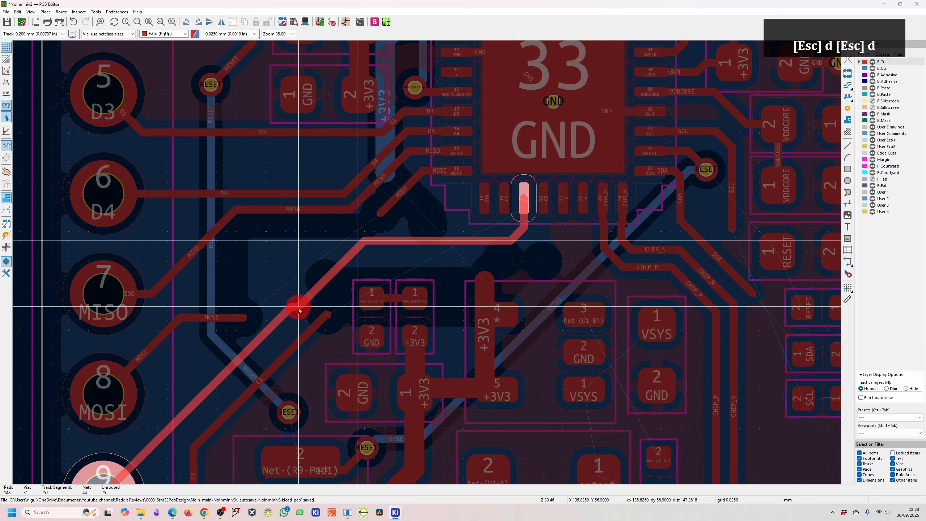
pyautogui.click(299, 306)
pyautogui.press('d')
pyautogui.click(360, 225)
pyautogui.press('Escape')
# - Drag the D4 and MISO tracks up to widen the space above the MOSI track
pyautogui.press('d')
pyautogui.click(321, 176)
pyautogui.press('d')
pyautogui.click(323, 199)
# - Route the 0.200 mm CS track on F.Cu from microcontroller pin 20 to the header pin 10 track and delete the leftover stub
pyautogui.press('x')
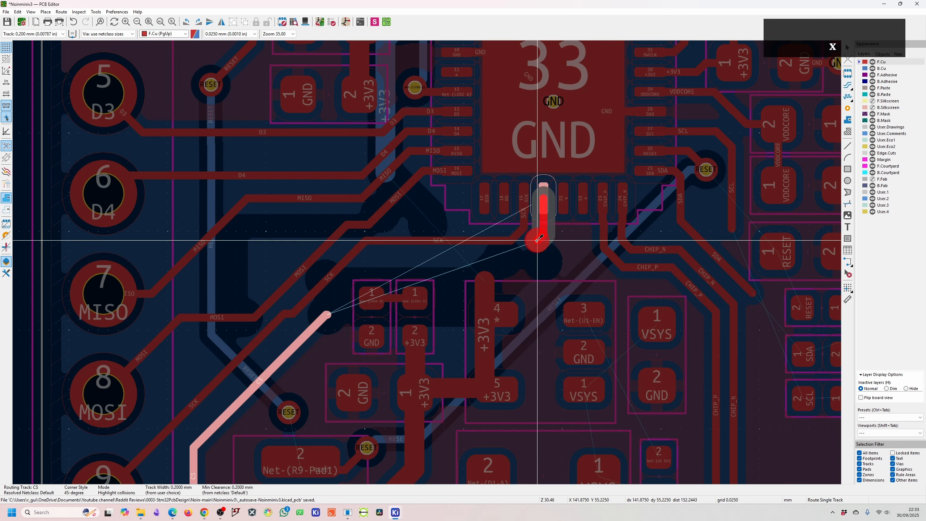
pyautogui.scroll(-1, 249, 367)
pyautogui.click(390, 316)
pyautogui.press('Escape')
pyautogui.scroll(2, 485, 228)
pyautogui.click(411, 255)
pyautogui.press('Delete')
# - Drag the MOSI, SCK and CS tracks into straight, parallel diagonals between the microcontroller and the header
pyautogui.press('d')
pyautogui.press('d')
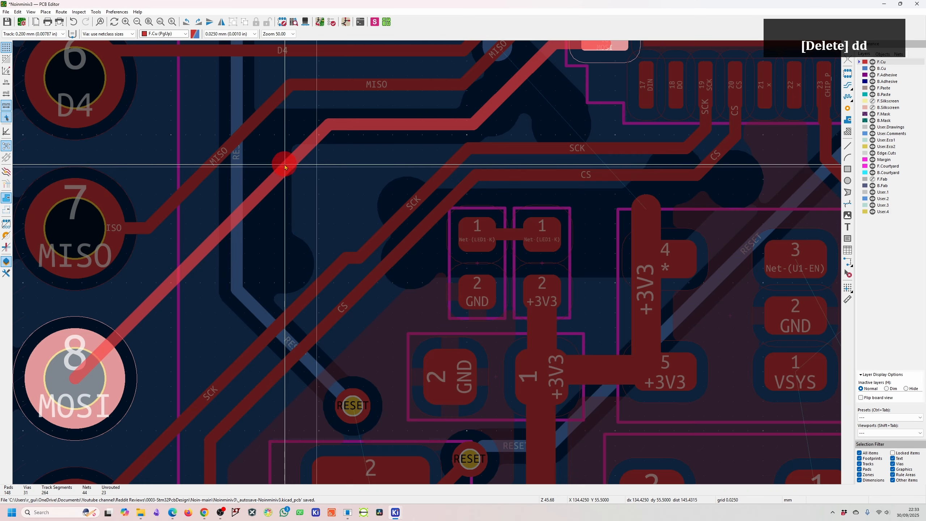
pyautogui.click(286, 169)
pyautogui.press('d')
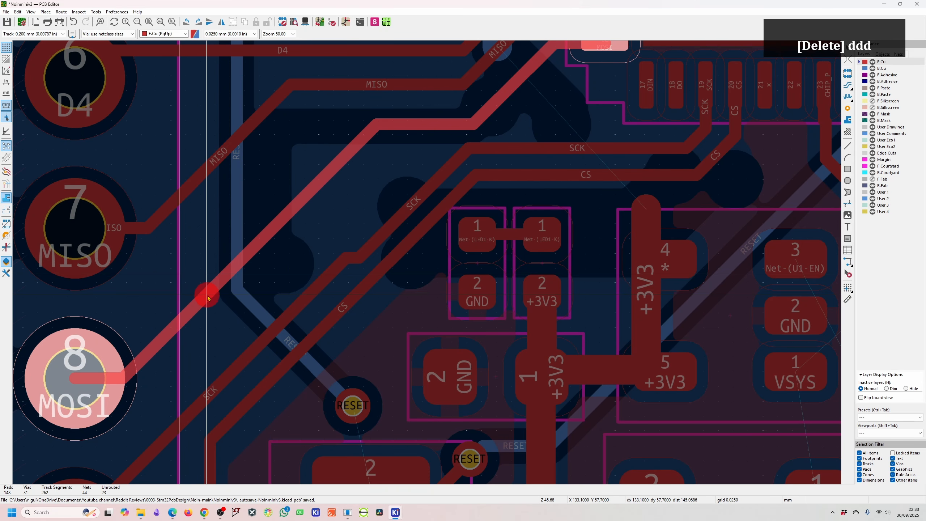
pyautogui.click(440, 233)
pyautogui.press('d')
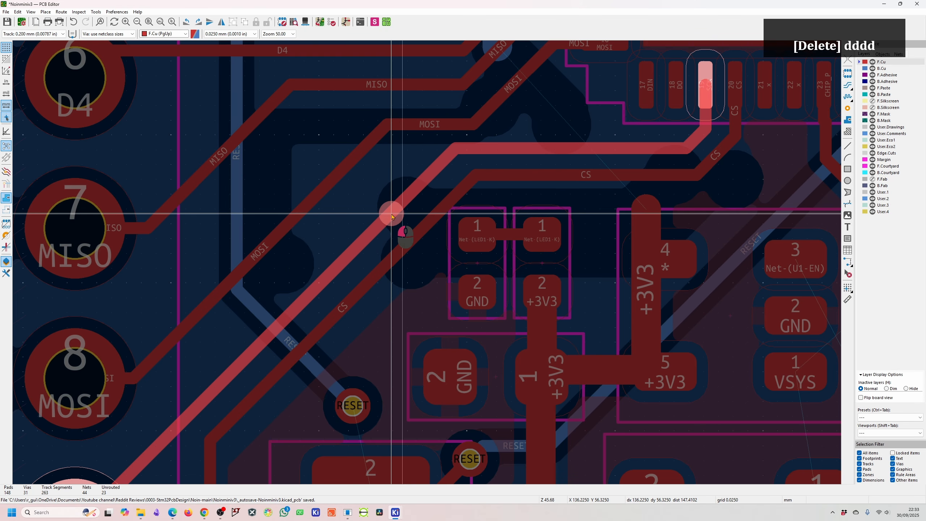
pyautogui.click(457, 207)
pyautogui.scroll(-2, 437, 248)
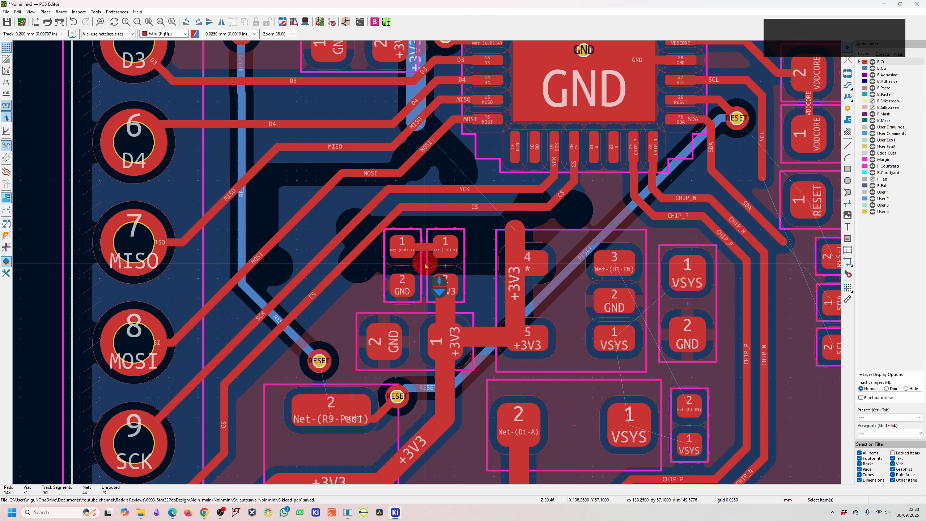
pyautogui.scroll(2, 451, 265)
pyautogui.click(471, 272)
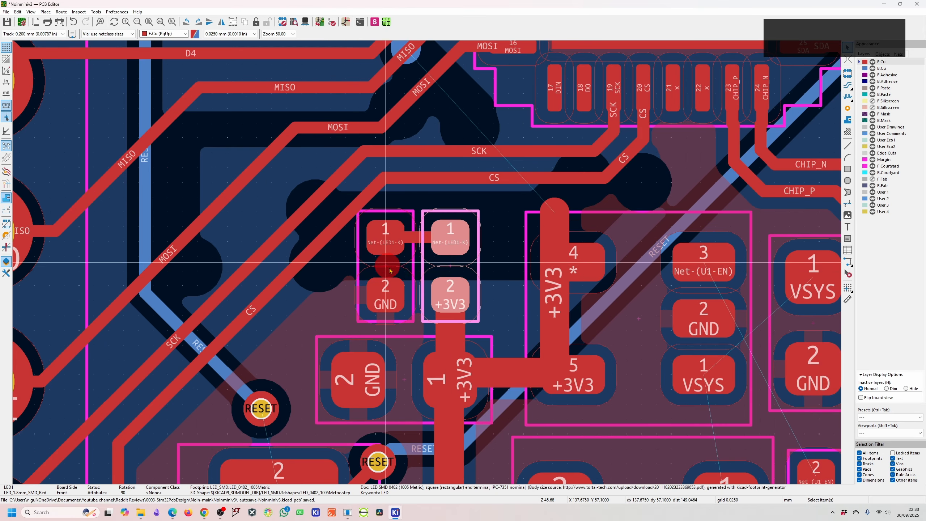
pyautogui.scroll(-1, 427, 270)
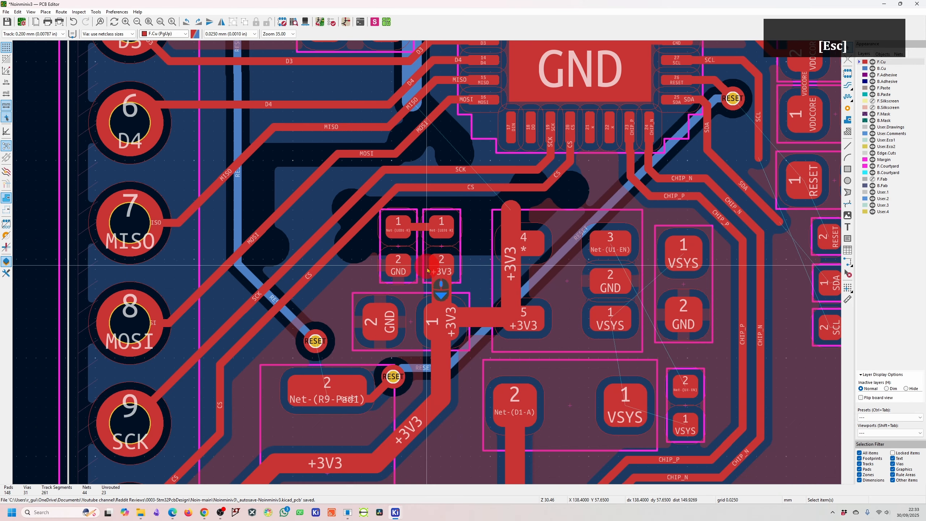
pyautogui.scroll(-3, 515, 253)
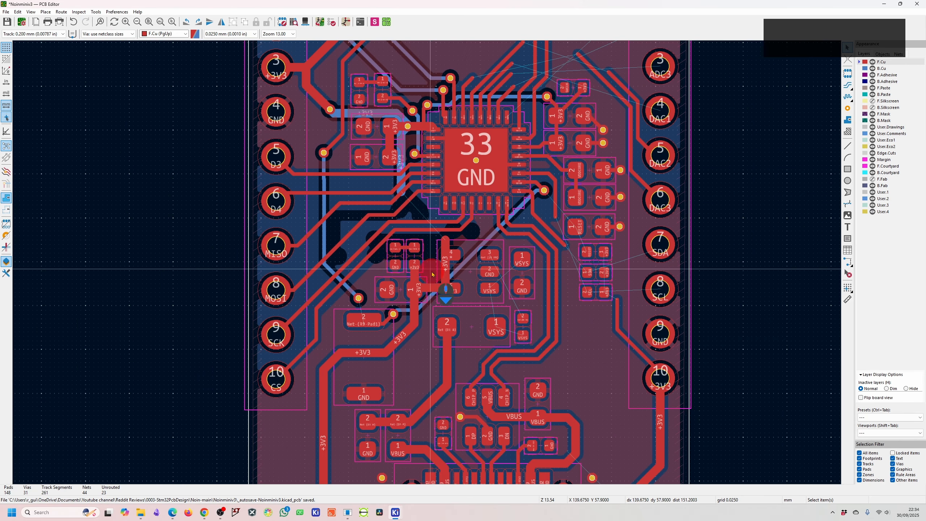
pyautogui.scroll(-1, 479, 316)
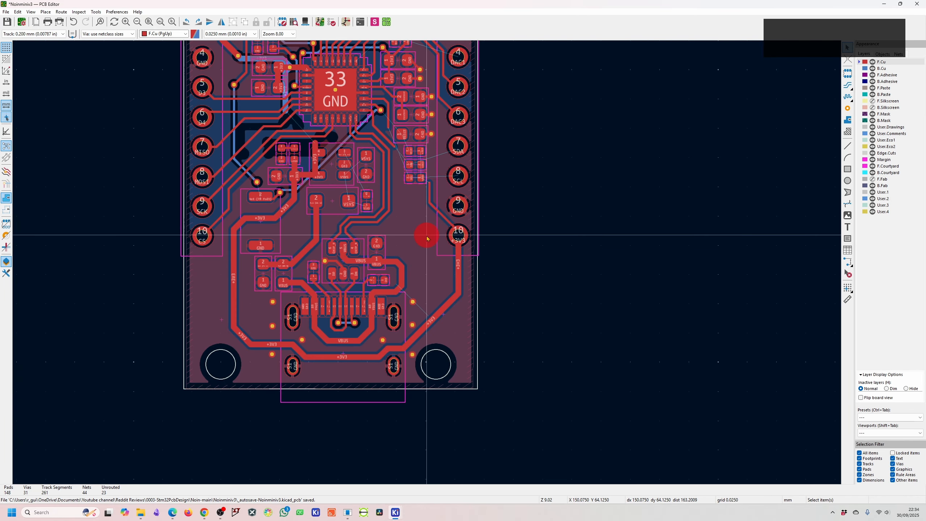
pyautogui.scroll(1, 274, 166)
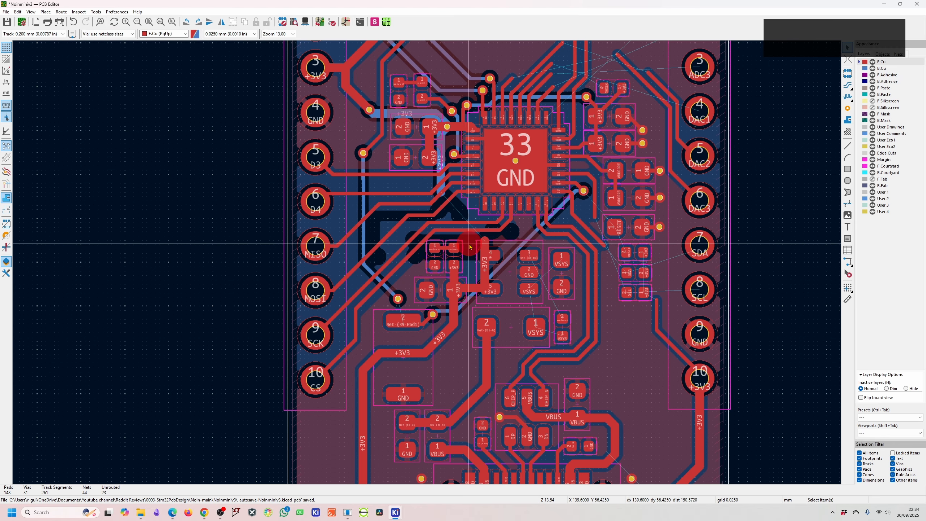
# - Refill all copper zones and check the routing around push button SW1 and the regulator
pyautogui.press('b')
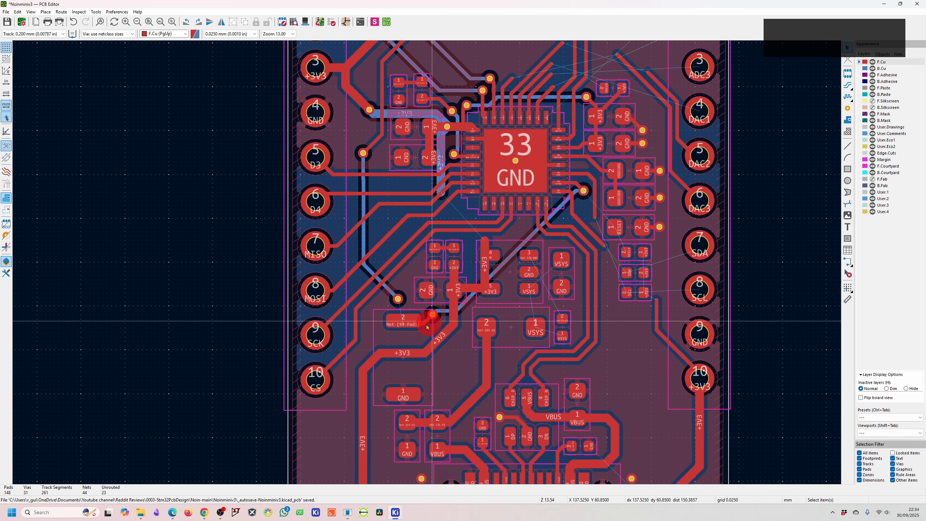
pyautogui.scroll(1, 428, 327)
pyautogui.click(431, 264)
pyautogui.scroll(-3, 438, 278)
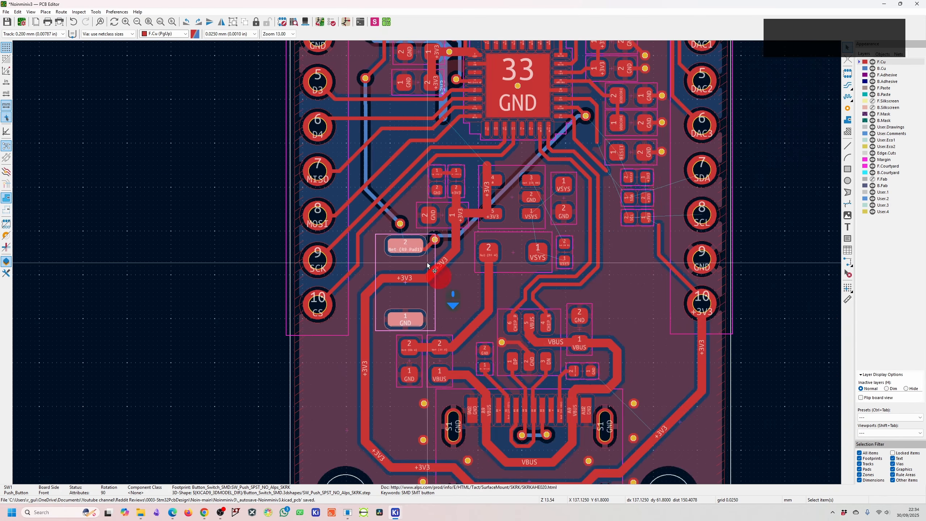
pyautogui.scroll(2, 469, 263)
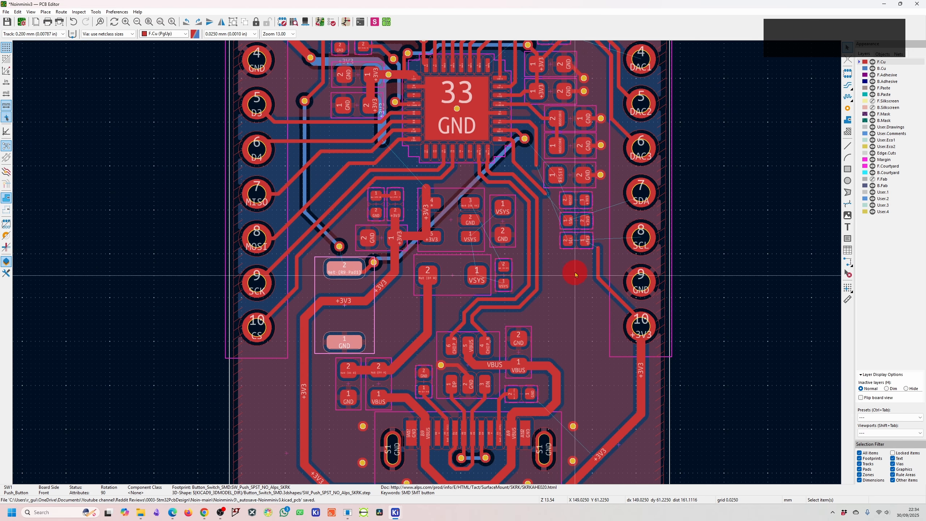
pyautogui.scroll(1, 427, 267)
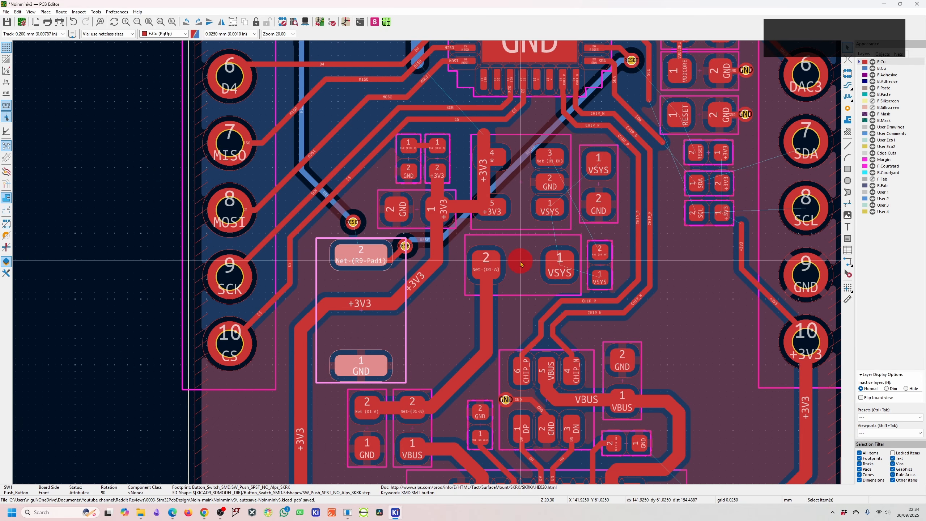
pyautogui.press('Escape')
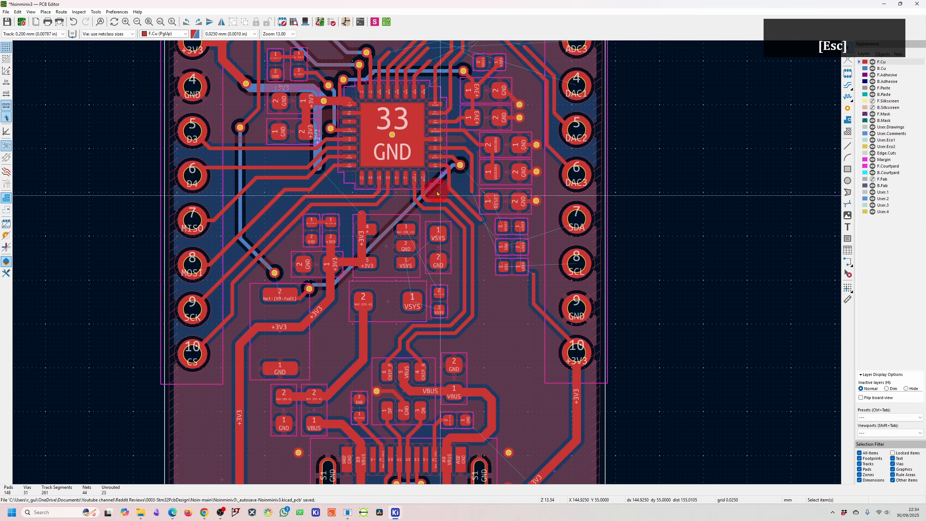
# - Route the 0.200 mm SDA track on F.Cu from its open end to pad 1 of the SDA pull-up resistor
pyautogui.scroll(4, 437, 194)
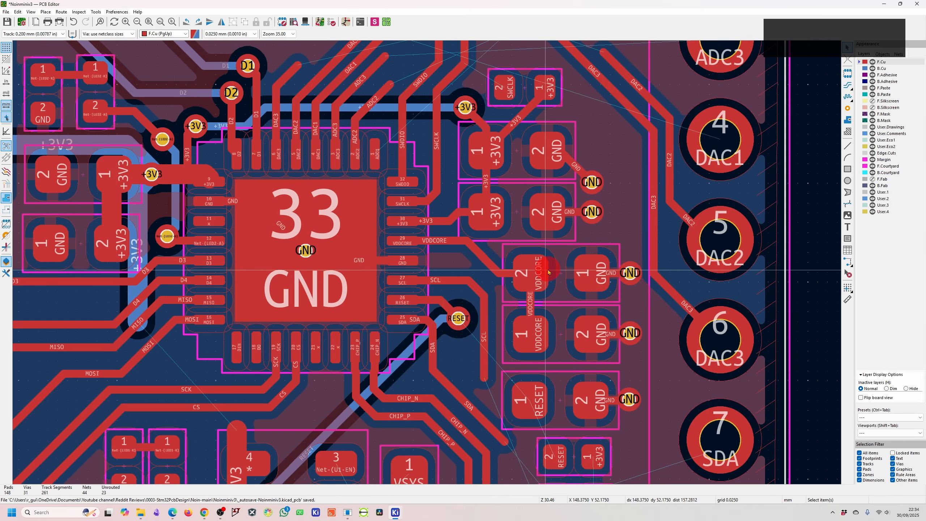
pyautogui.scroll(2, 362, 274)
pyautogui.click(362, 227)
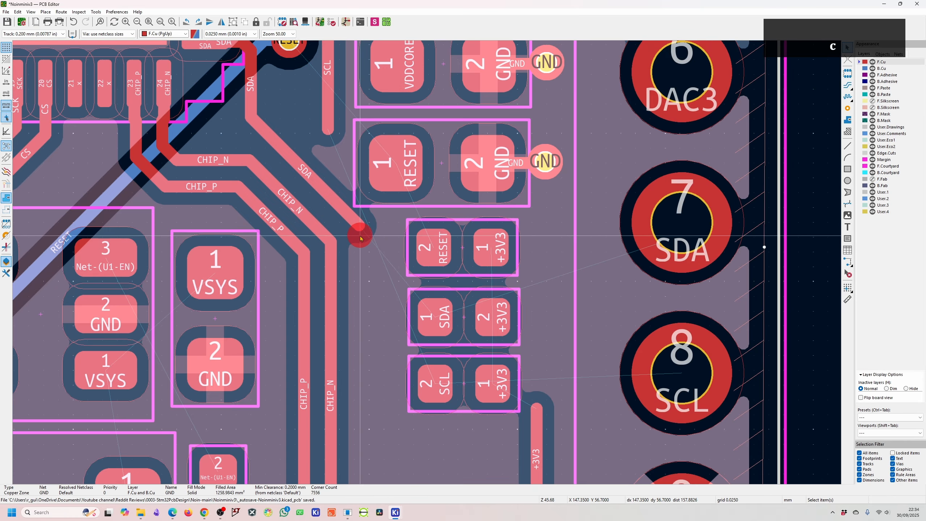
pyautogui.press('Escape')
pyautogui.press('x')
pyautogui.click(435, 316)
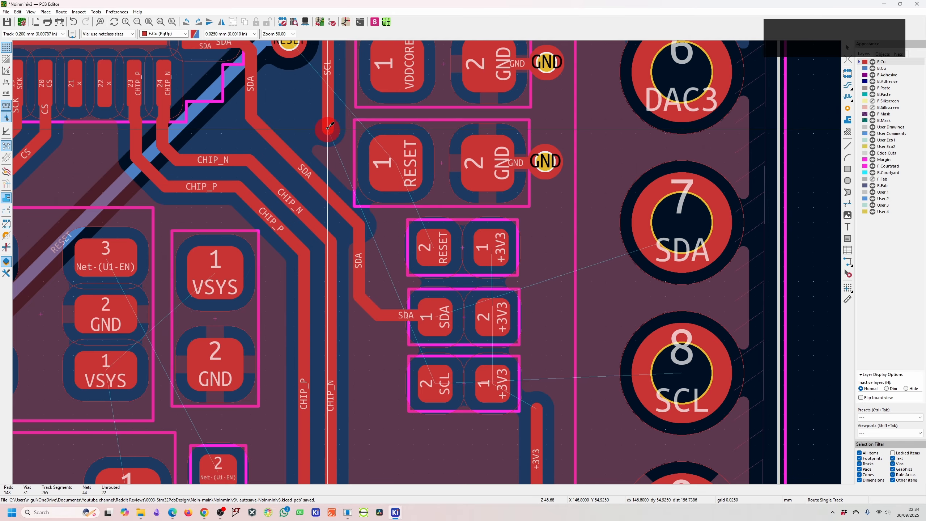
pyautogui.scroll(-3, 328, 127)
pyautogui.scroll(2, 328, 128)
pyautogui.click(427, 262)
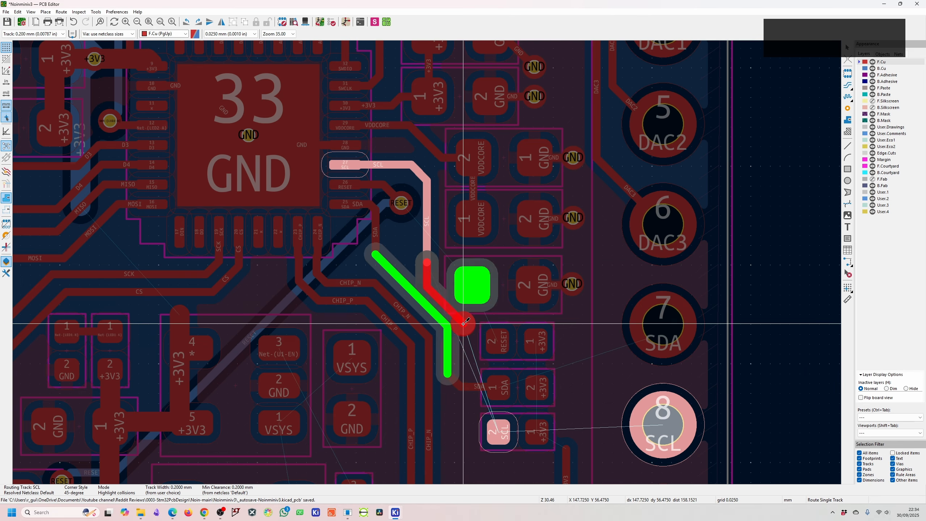
pyautogui.press('Escape')
pyautogui.press('Escape')
# - Reshape the SDA track bends between the microcontroller and the SDA pull-up resistor
pyautogui.scroll(2, 464, 323)
pyautogui.press('d')
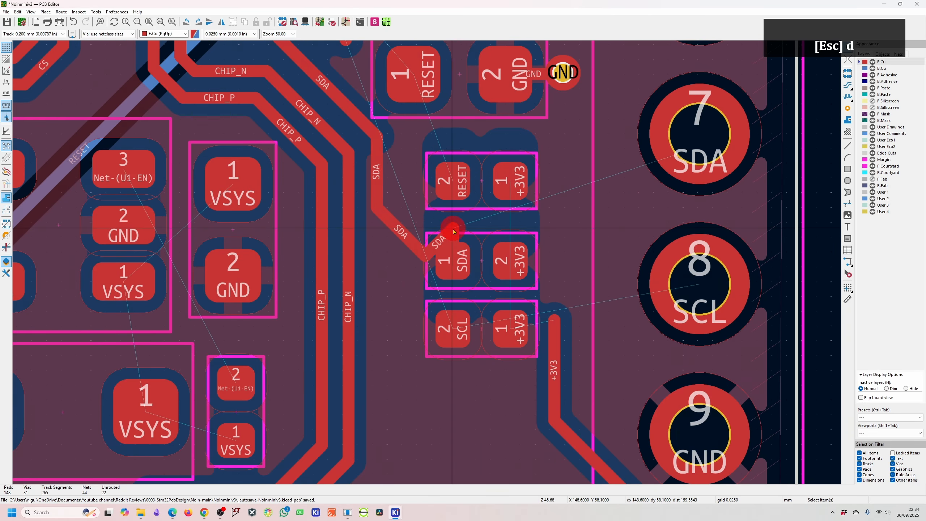
pyautogui.press('d')
pyautogui.press('d')
pyautogui.press('d')
pyautogui.scroll(-2, 450, 257)
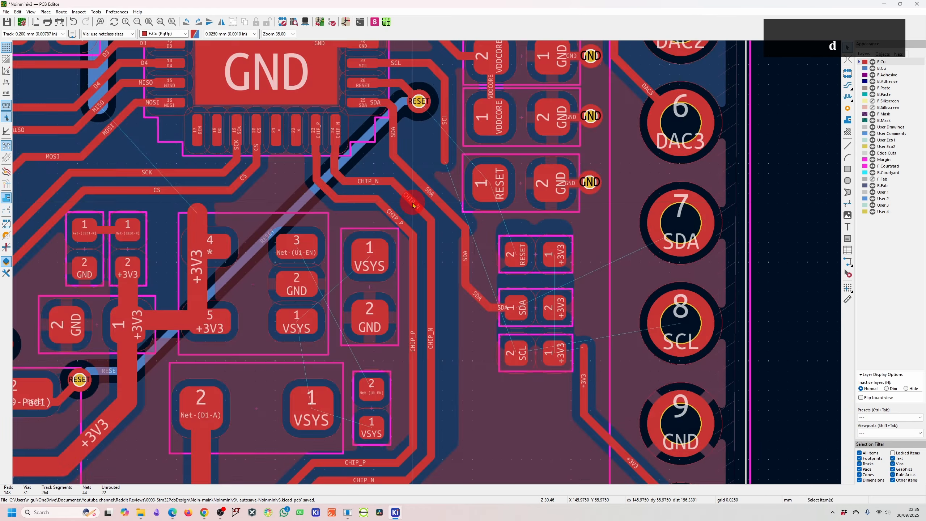
pyautogui.press('d')
pyautogui.click(471, 248)
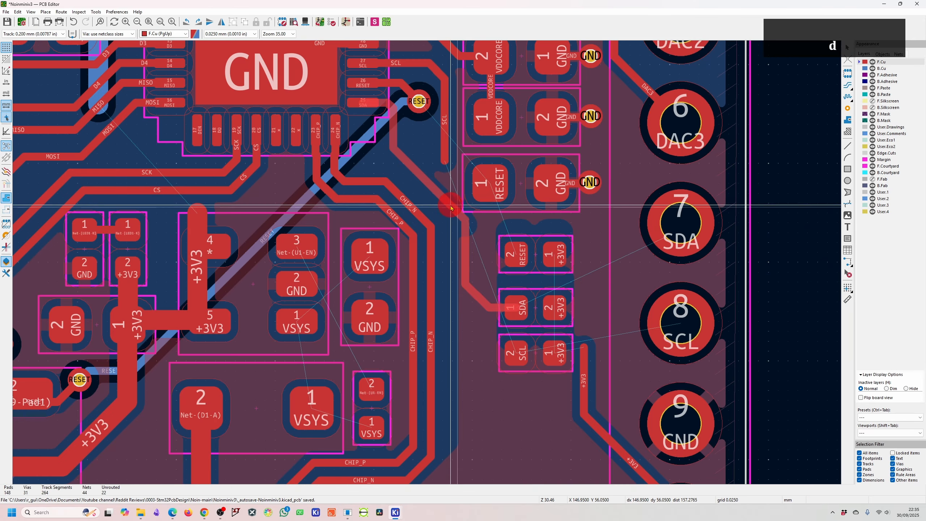
# - Adjust the diagonal SDA and CHIP_P track segments below the microcontroller to make room beside the open SCL track
pyautogui.scroll(1, 420, 189)
pyautogui.press('d')
pyautogui.click(421, 292)
pyautogui.press('d')
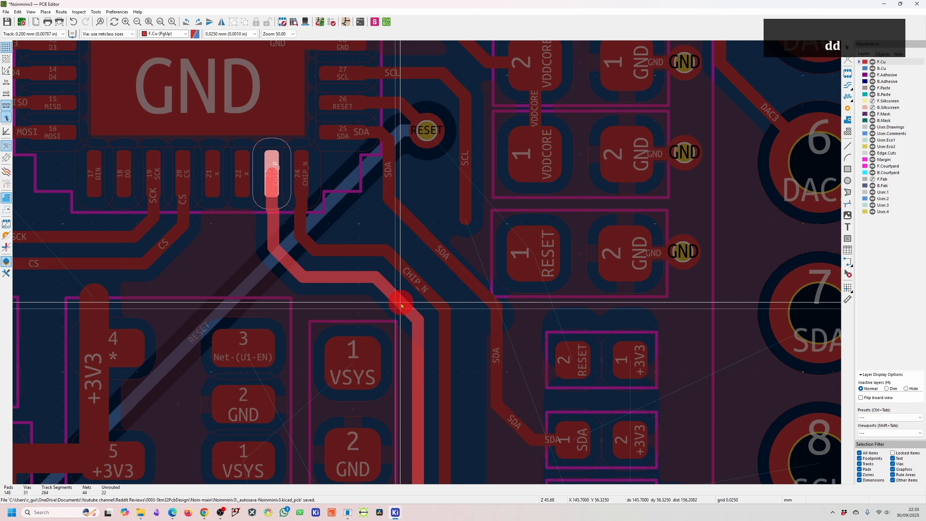
pyautogui.click(391, 324)
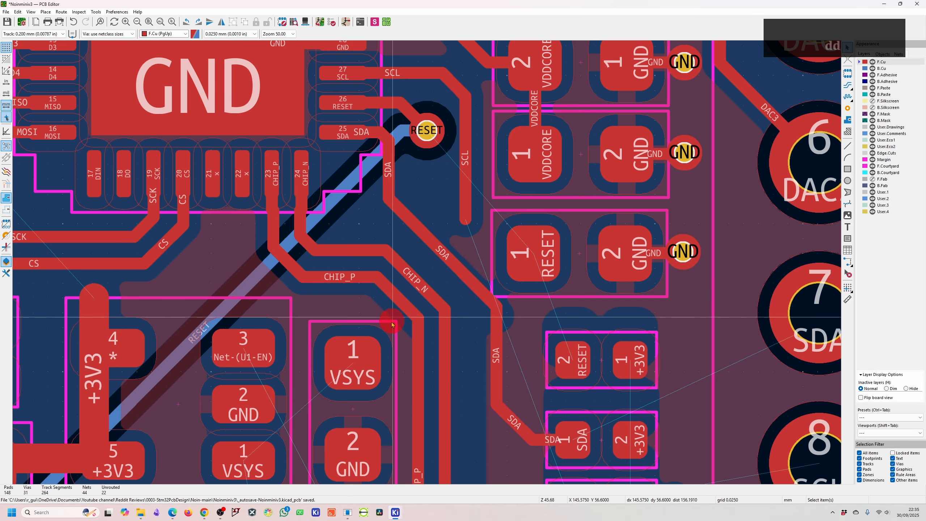
pyautogui.press('d')
pyautogui.click(403, 307)
# - Place a via at the open end of the SCL track and route SCL on B.Cu to a via beside the SCL resistor
pyautogui.press('v')
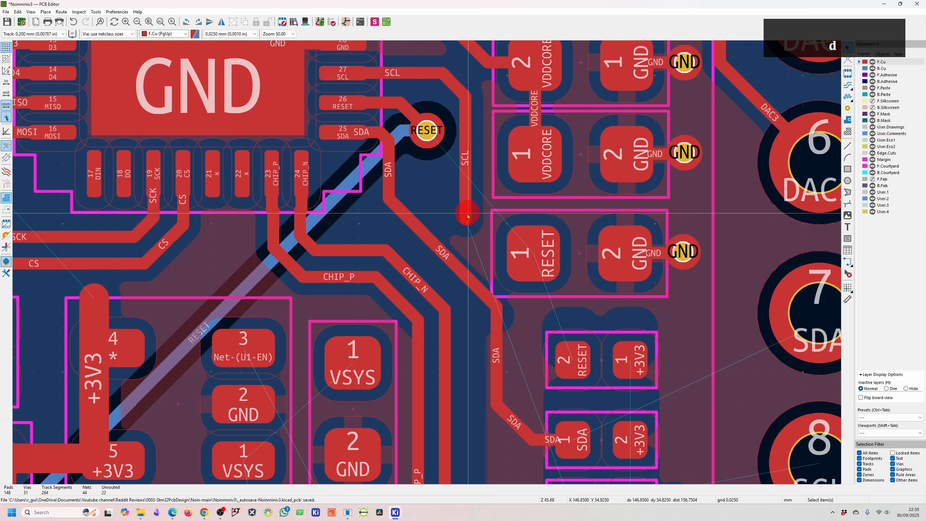
pyautogui.press('v')
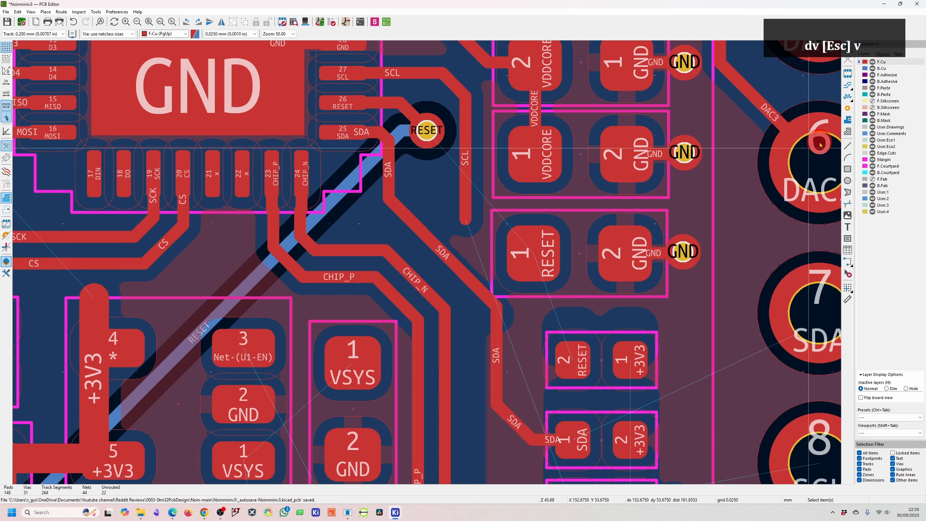
pyautogui.click(847, 108)
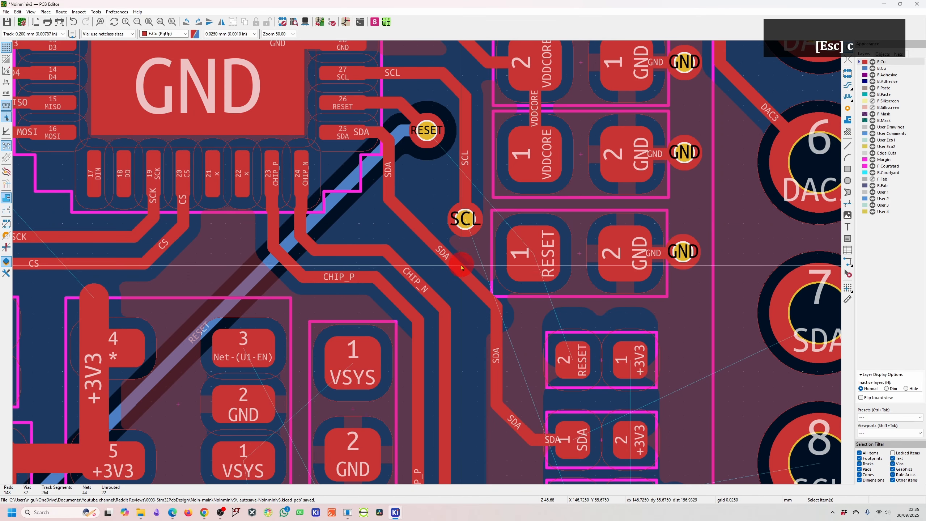
pyautogui.press('v')
pyautogui.click(848, 86)
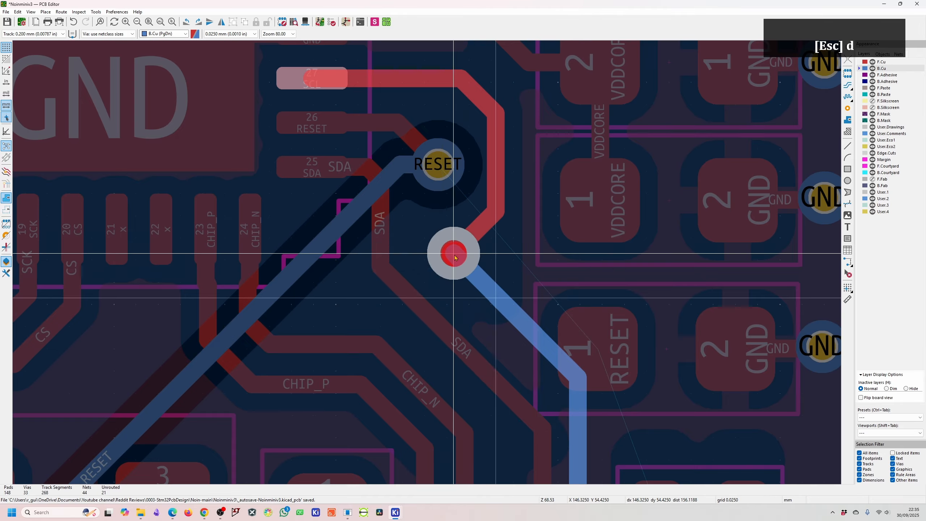
# - Route +3V3 on F.Cu through the three pull-up resistors' +3V3 pads and join it to the header pin 10 track
pyautogui.press('x')
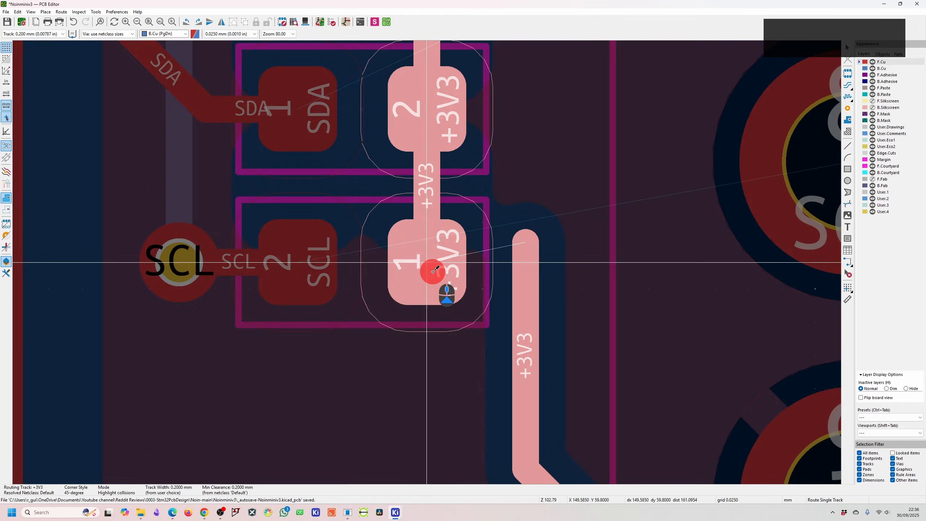
pyautogui.scroll(-5, 442, 290)
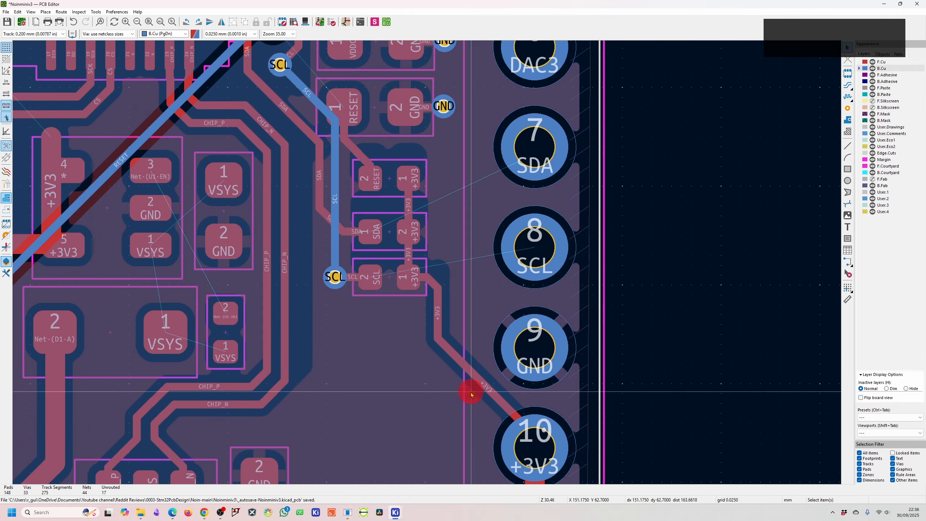
pyautogui.press('v')
pyautogui.press('c')
pyautogui.press('v')
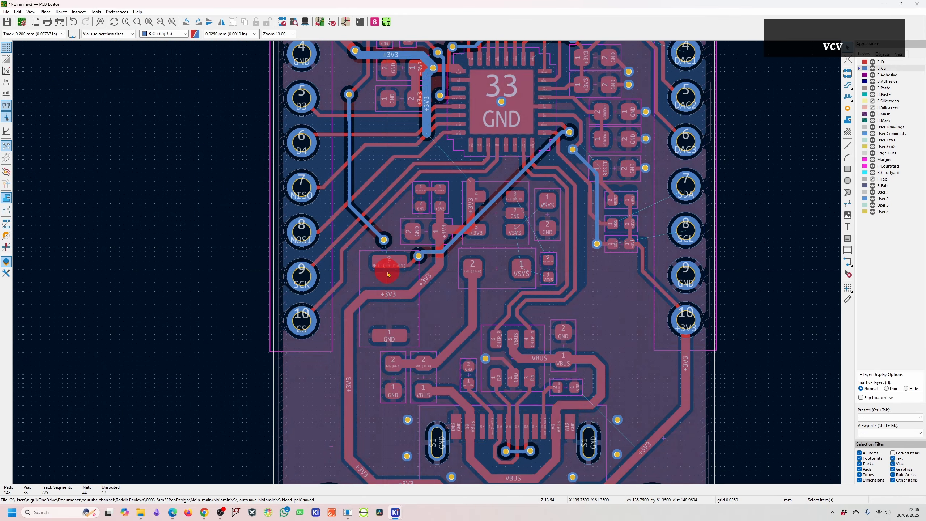
# - Route the Net-(R9-Pad1) track on F.Cu from SW1 pad 2 down alongside the +3V3 track to the lower mounting hole
pyautogui.press('v')
pyautogui.press('c')
pyautogui.press('x')
pyautogui.click(302, 321)
pyautogui.scroll(2, 346, 476)
pyautogui.click(515, 294)
pyautogui.press('Escape')
pyautogui.press('Escape')
pyautogui.press('f')
pyautogui.press('f')
pyautogui.press('d')
pyautogui.press('d')
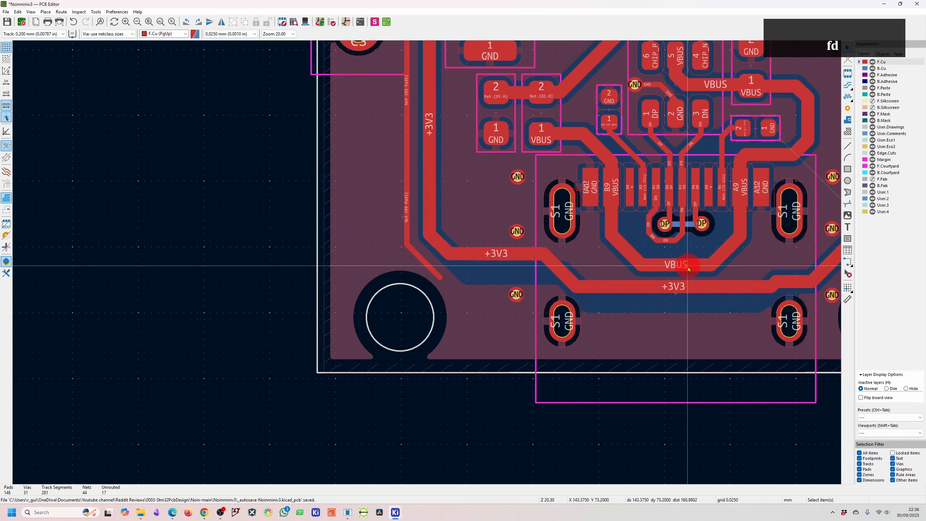
# - Extend the Net-(R9-Pad1) track toward the USB connector and shift the +3V3 track up toward VBUS to open space below it
pyautogui.press('x')
pyautogui.click(543, 279)
pyautogui.press('Escape')
pyautogui.press('Escape')
pyautogui.scroll(2, 609, 296)
pyautogui.press('d')
pyautogui.press('Escape')
pyautogui.press('Delete')
pyautogui.press('d')
pyautogui.click(713, 236)
pyautogui.press('d')
pyautogui.click(713, 201)
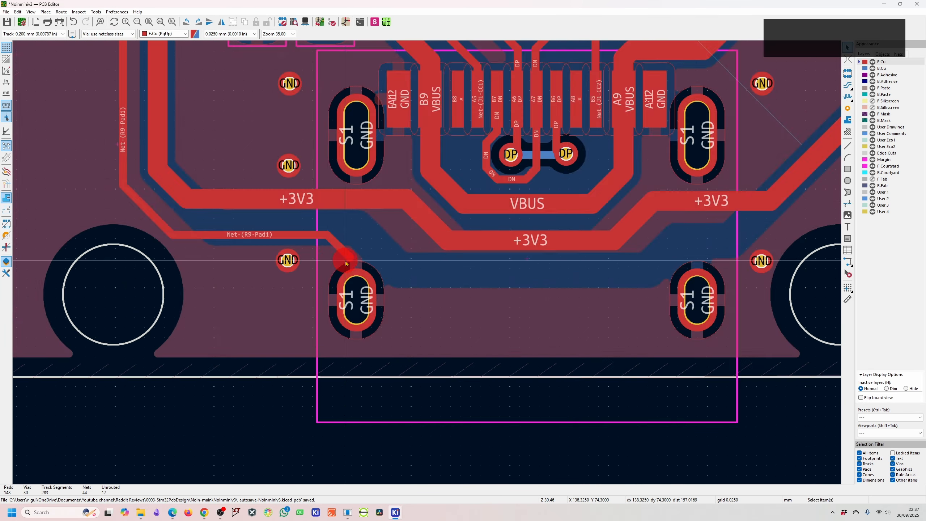
# - Continue the Net-(R9-Pad1) track below the +3V3 track across the USB connector footprint
pyautogui.press('x')
pyautogui.click(430, 267)
pyautogui.click(641, 267)
pyautogui.click(758, 228)
pyautogui.scroll(-3, 755, 232)
pyautogui.scroll(3, 289, 83)
pyautogui.press('Escape')
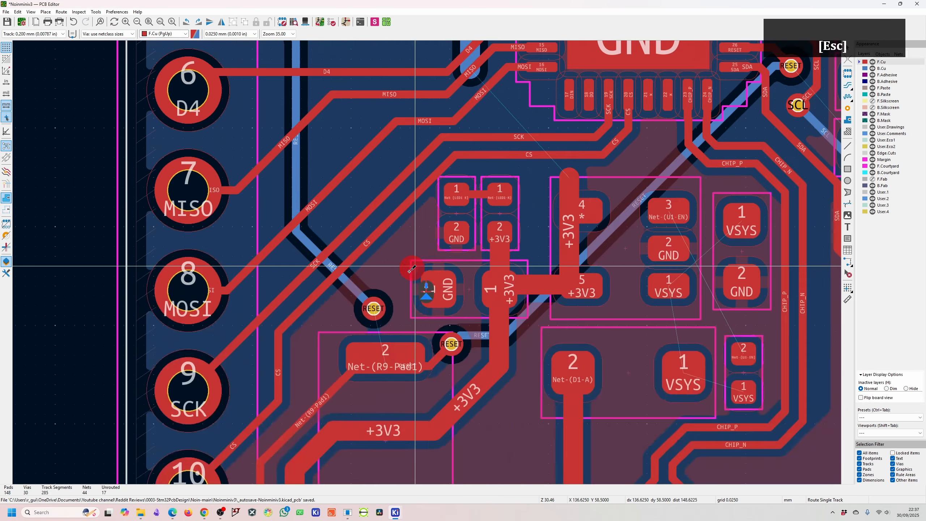
# - Delete the +3V3 track at regulator pin 4 and route Net-(R9-Pad1) on F.Cu from SW1 pad 2 along the CS track
pyautogui.press('x')
pyautogui.scroll(1, 424, 179)
pyautogui.press('Escape')
pyautogui.press('d')
pyautogui.click(426, 259)
pyautogui.press('x')
pyautogui.click(577, 238)
pyautogui.press('Escape')
pyautogui.press('Delete')
pyautogui.press('x')
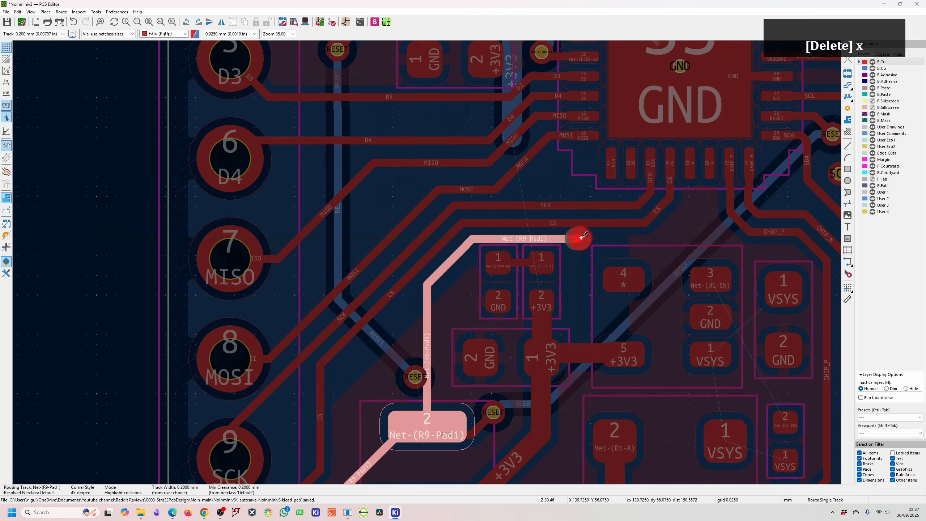
# - Place a via at the end of the Net-(R9-Pad1) track above the regulator and undo the last extra edit
pyautogui.scroll(-1, 710, 239)
pyautogui.scroll(1, 427, 263)
pyautogui.press('v')
pyautogui.click(403, 263)
pyautogui.press('Escape')
pyautogui.hotkey('ctrl', 'z')
# - Delete the RESET via and diagonal B.Cu track near SW1, and the long Net-(R9-Pad1) track beside the +3V3 track
pyautogui.scroll(-3, 445, 251)
pyautogui.click(392, 273)
pyautogui.press('Delete')
pyautogui.click(342, 359)
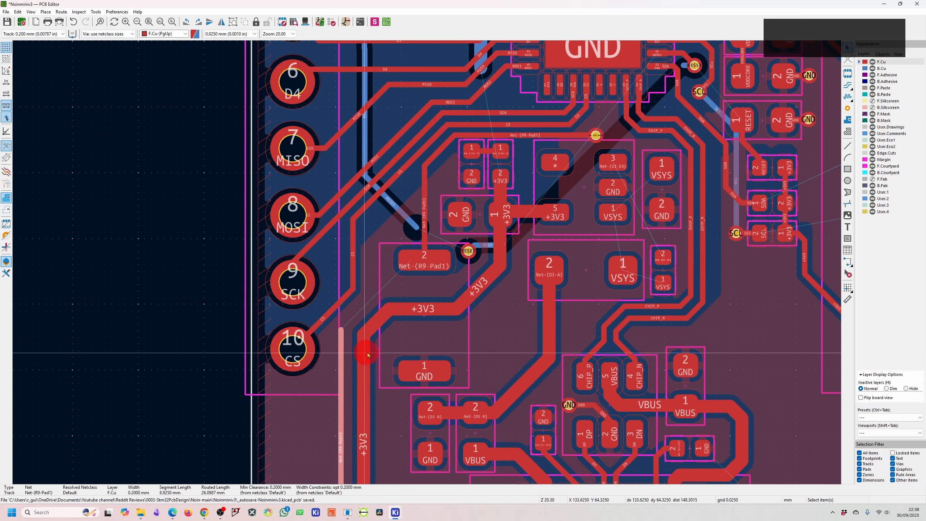
pyautogui.press('Delete')
pyautogui.click(489, 278)
pyautogui.press('Delete')
pyautogui.scroll(-3, 804, 277)
pyautogui.scroll(4, 323, 257)
# - Shift the +3V3 track segments beside the USB connector's S1 pads and refill all copper zones
pyautogui.press('d')
pyautogui.click(516, 269)
pyautogui.press('d')
pyautogui.press('b')
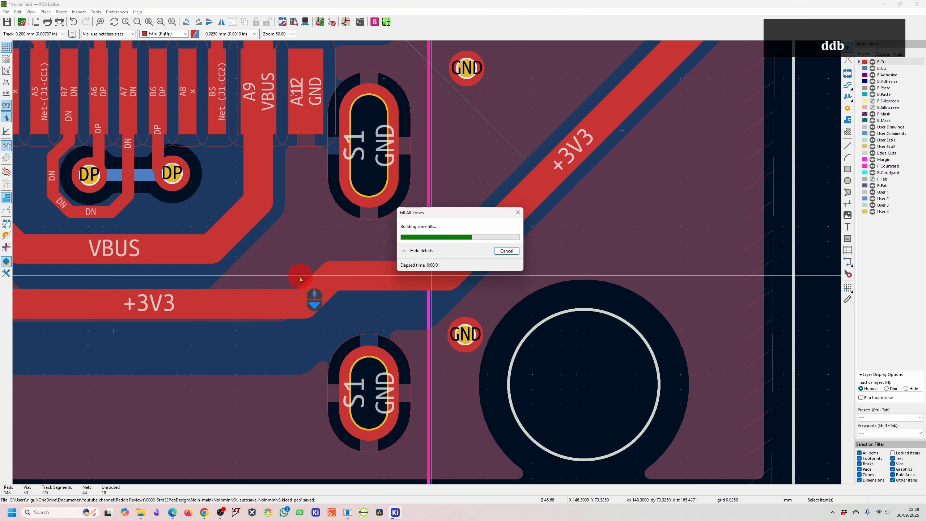
pyautogui.press('c')
pyautogui.press('d')
pyautogui.press('b')
pyautogui.press('Delete')
pyautogui.press('d')
pyautogui.press('b')
# - Straighten the +3V3 track beside SW1 into a longer vertical run and refill all copper zones
pyautogui.scroll(-3, 547, 456)
pyautogui.scroll(5, 470, 328)
pyautogui.press('d')
pyautogui.click(471, 331)
pyautogui.press('b')
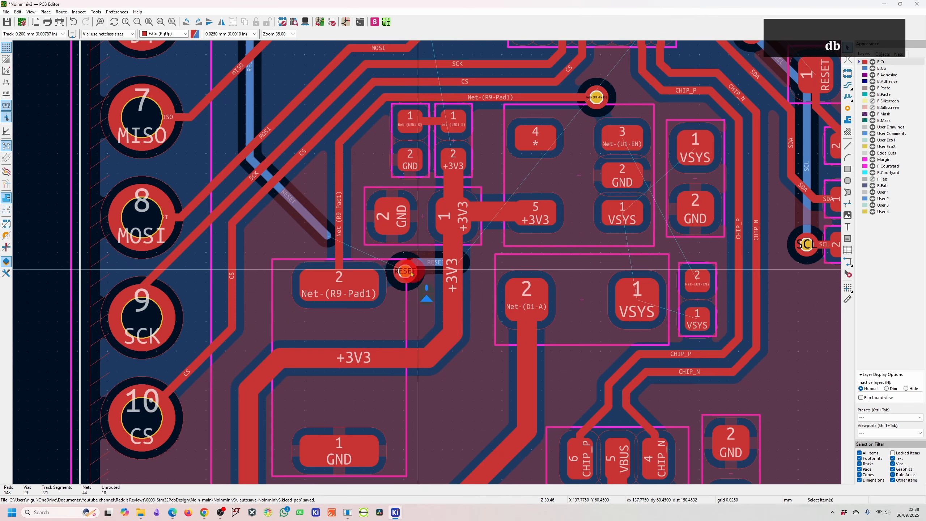
# - Delete the remaining RESET via and B.Cu RESET tracks near SW1 and the vertical Net-(R9-Pad1) track
pyautogui.press('Delete')
pyautogui.press('Delete')
pyautogui.scroll(-2, 445, 256)
pyautogui.press('x')
pyautogui.press('Escape')
pyautogui.press('Escape')
pyautogui.press('Escape')
pyautogui.scroll(-3, 404, 223)
pyautogui.press('Delete')
pyautogui.press('Delete')
pyautogui.scroll(5, 398, 182)
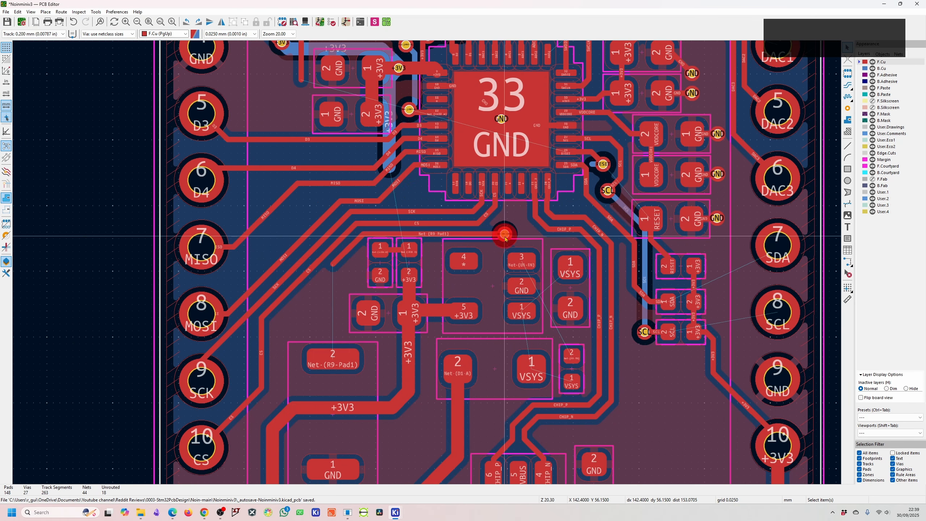
# - Delete the leftover Net-(R9-Pad1) track below CS and the via at its end above the regulator
pyautogui.click(579, 369)
pyautogui.moveTo(343, 370); pyautogui.dragTo(427, 266, button='middle')
pyautogui.moveTo(636, 289); pyautogui.dragTo(445, 279, button='middle')
pyautogui.press('Escape')
pyautogui.press('Escape')
pyautogui.press('Escape')
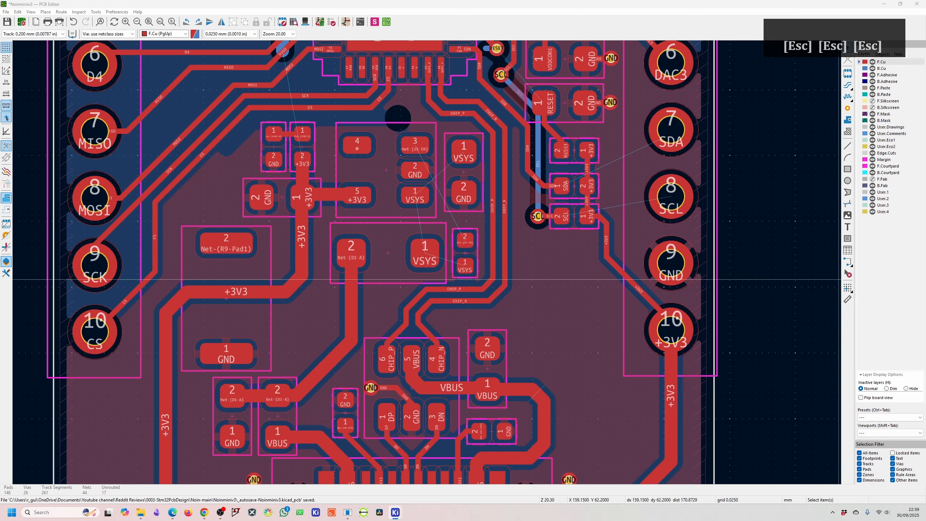
# - Switch to the Schematic Editor, examine the RESET circuit with SW1, R9, R5 and C4, and return to the PCB Editor
pyautogui.moveTo(925, 132); pyautogui.dragTo(488, 154)
pyautogui.click(491, 173)
pyautogui.press('Escape')
pyautogui.doubleClick(517, 158)
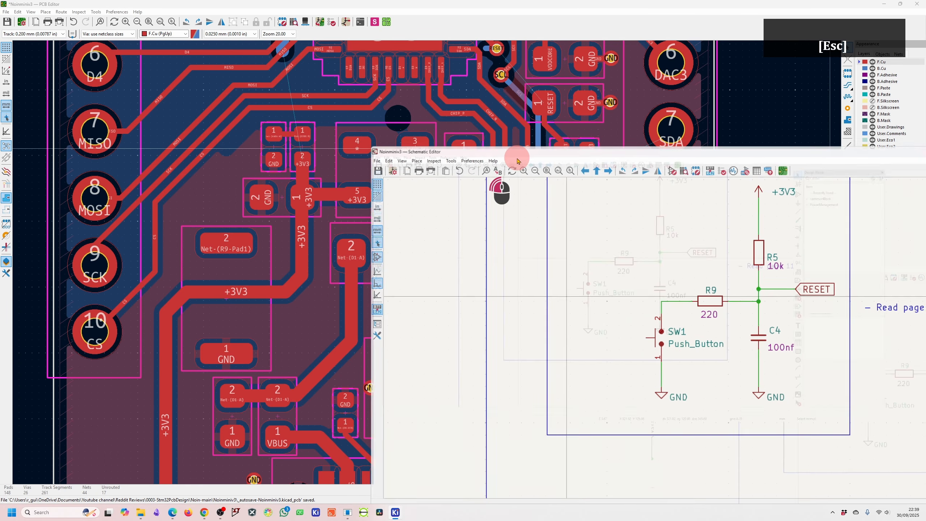
pyautogui.click(461, 220)
pyautogui.click(475, 240)
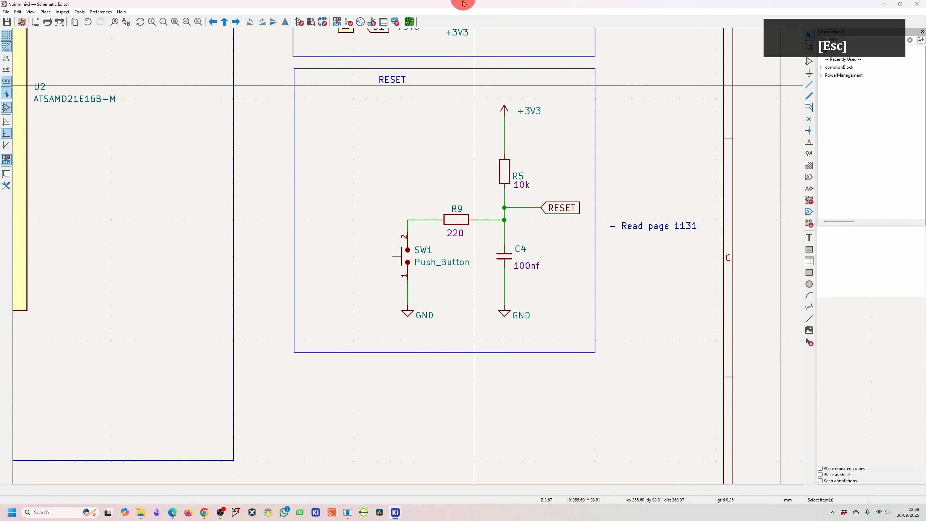
pyautogui.moveTo(461, 3); pyautogui.dragTo(925, 175)
pyautogui.click(334, 23)
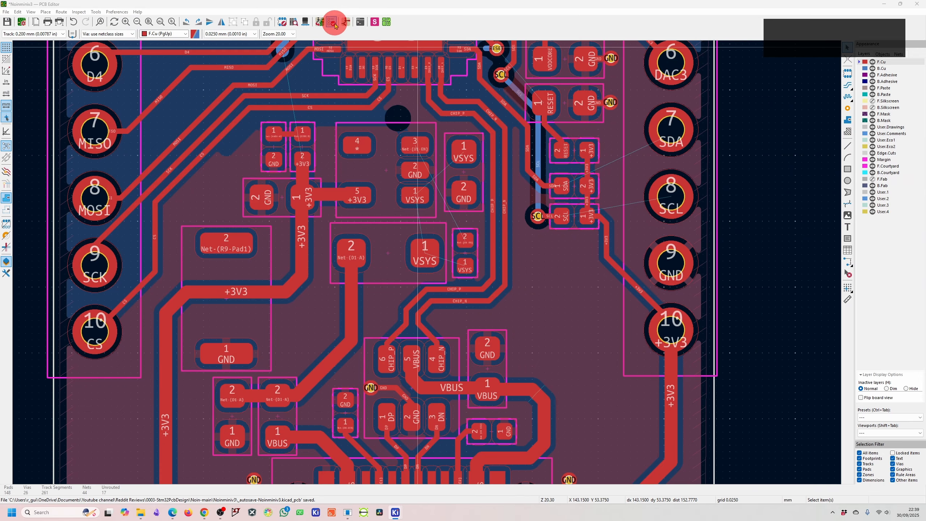
pyautogui.click(237, 201)
pyautogui.click(253, 202)
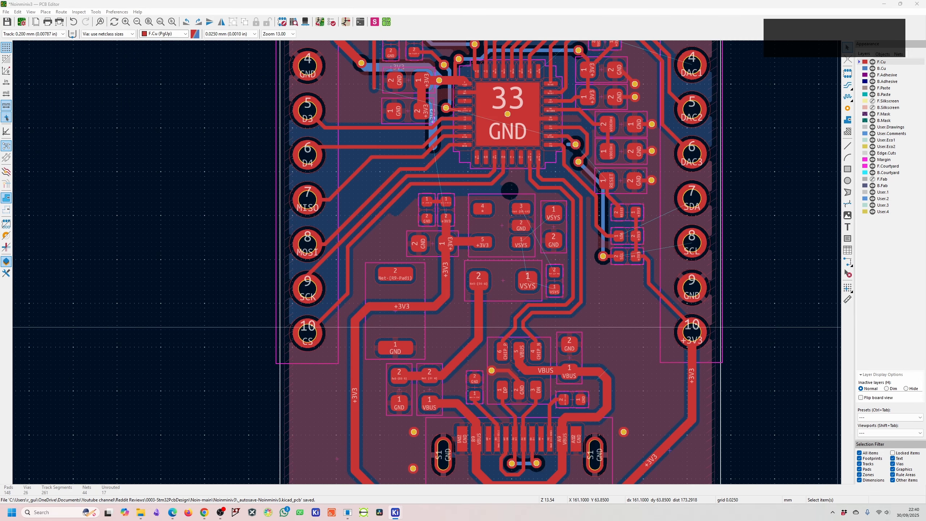
# - Place R9 upright above SW1's pad 2 and route its Net-(R9-Pad1) and RESET connections
pyautogui.scroll(4, 430, 265)
pyautogui.press('r')
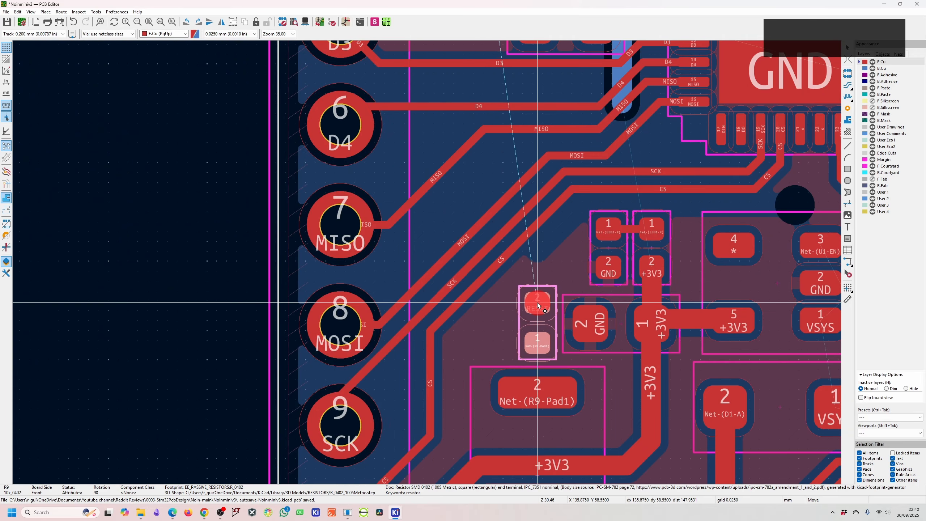
pyautogui.click(538, 302)
pyautogui.press('Escape')
pyautogui.press('x')
pyautogui.press('x')
pyautogui.click(455, 197)
pyautogui.press('Escape')
pyautogui.press('Escape')
# - Rotate D1 upright, move it beside SW1 and delete the old vertical +3V3 track there
pyautogui.scroll(2, 427, 268)
pyautogui.scroll(-2, 427, 268)
pyautogui.press('r')
pyautogui.moveTo(453, 292); pyautogui.dragTo(392, 341)
pyautogui.click(367, 277)
pyautogui.press('Delete')
# - Group the regulator with its +3V3 capacitor rotated upright, and delete the old vertical Net-(D1-A) track beside D1
pyautogui.moveTo(425, 223)
pyautogui.mouseDown()
pyautogui.moveTo(423, 234)
pyautogui.moveTo(407, 227)
pyautogui.mouseUp()
pyautogui.moveTo(347, 227); pyautogui.dragTo(377, 241)
pyautogui.press('r')
pyautogui.moveTo(392, 341); pyautogui.dragTo(389, 343)
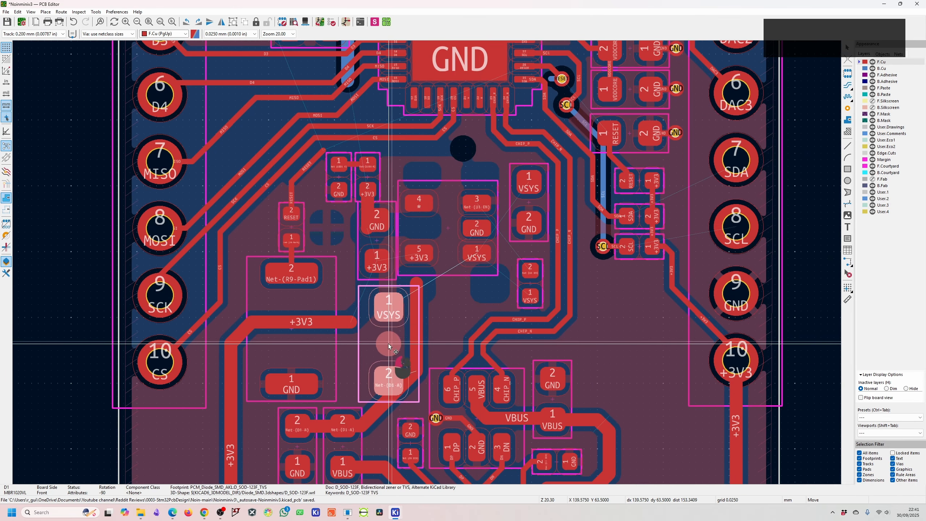
pyautogui.click(417, 328)
pyautogui.press('Delete')
# - Route a 0.5 mm +3V3 track from the SW1 track through the capacitor's pad 1 to regulator pin 5, and refill all zones
pyautogui.scroll(2, 361, 426)
pyautogui.press('x')
pyautogui.scroll(2, 427, 262)
pyautogui.click(290, 296)
pyautogui.click(503, 247)
pyautogui.click(598, 230)
pyautogui.press('b')
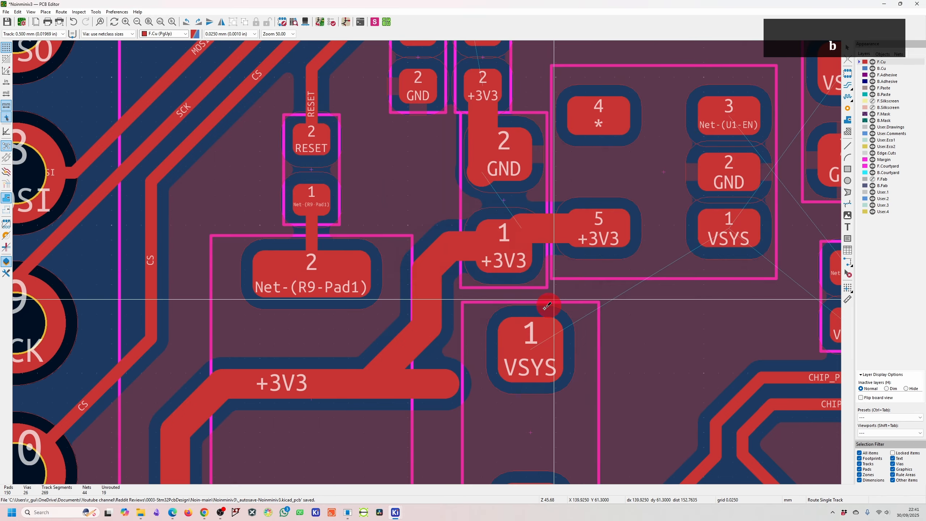
# - Delete the leftover +3V3 stubs beside SW1 and above the capacitor, and route VSYS from D1 to regulator pin 1
pyautogui.scroll(-3, 548, 300)
pyautogui.press('d')
pyautogui.press('Delete')
pyautogui.press('Delete')
pyautogui.click(395, 234)
pyautogui.click(411, 251)
pyautogui.press('Delete')
pyautogui.scroll(2, 396, 231)
pyautogui.press('Escape')
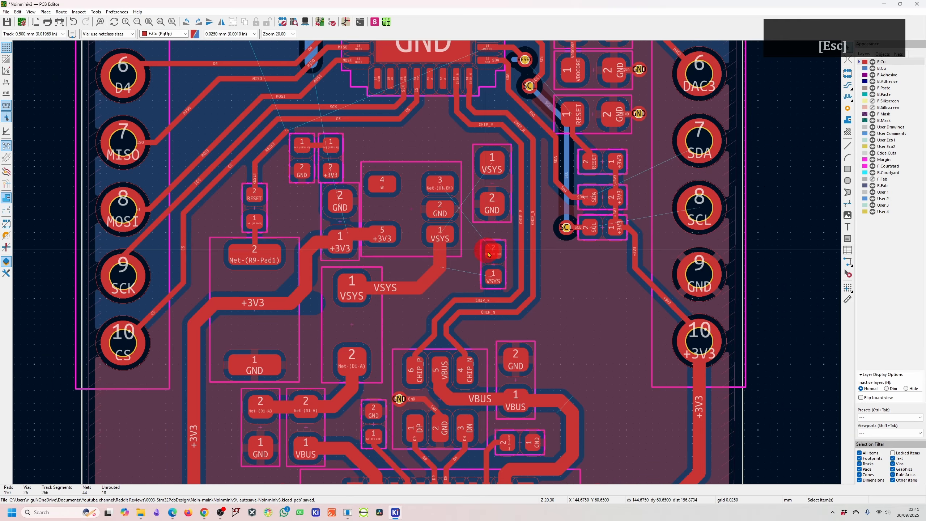
# - Place the VSYS capacitor upright beside regulator pin 1 and the EN resistor horizontally above the regulator
pyautogui.scroll(3, 490, 252)
pyautogui.moveTo(442, 252)
pyautogui.mouseDown()
pyautogui.moveTo(422, 250)
pyautogui.moveTo(428, 263)
pyautogui.mouseUp()
pyautogui.press('r')
pyautogui.press('r')
pyautogui.press('r')
pyautogui.press('r')
pyautogui.press('r')
pyautogui.moveTo(494, 292); pyautogui.dragTo(486, 338)
pyautogui.press('r')
pyautogui.press('r')
pyautogui.scroll(3, 459, 272)
# - Remove the old VSYS segment and route 0.5 mm VSYS tracks from D1 through the capacitor to regulator pin 1
pyautogui.press('Delete')
pyautogui.press('x')
pyautogui.press('x')
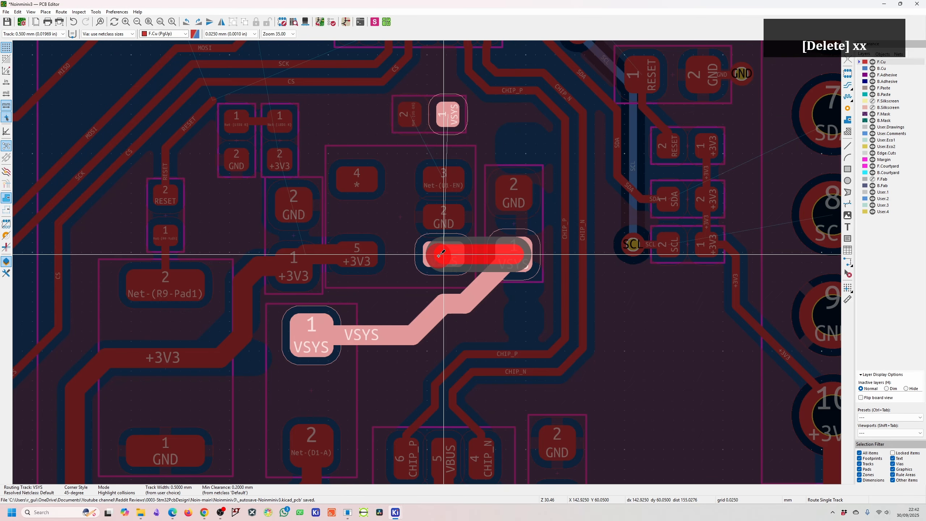
pyautogui.press('Escape')
pyautogui.press('Escape')
# - Rotate the EN resistor 180°, route its pads to VSYS and regulator pin 3, and refill all zones
pyautogui.press('r')
pyautogui.press('r')
pyautogui.press('x')
pyautogui.click(445, 122)
pyautogui.press('x')
pyautogui.click(443, 255)
pyautogui.scroll(-2, 394, 275)
pyautogui.press('b')
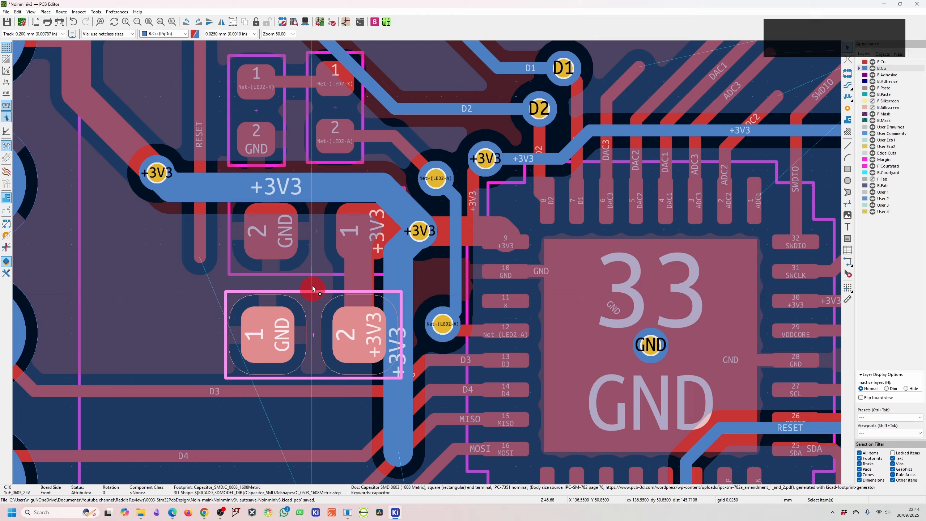
# - Delete the vertical RESET track next to the two decoupling capacitors near header pin 4
pyautogui.scroll(-1, 312, 285)
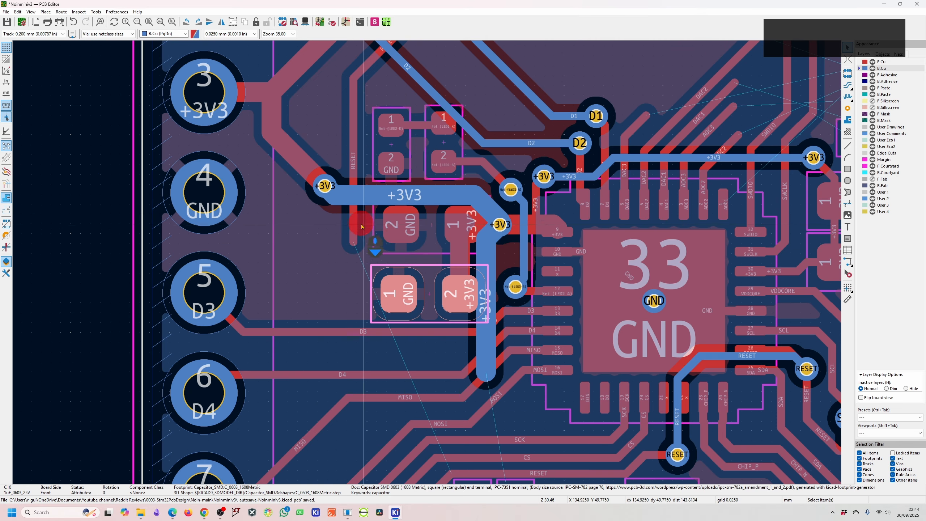
pyautogui.click(363, 231)
pyautogui.scroll(1, 363, 202)
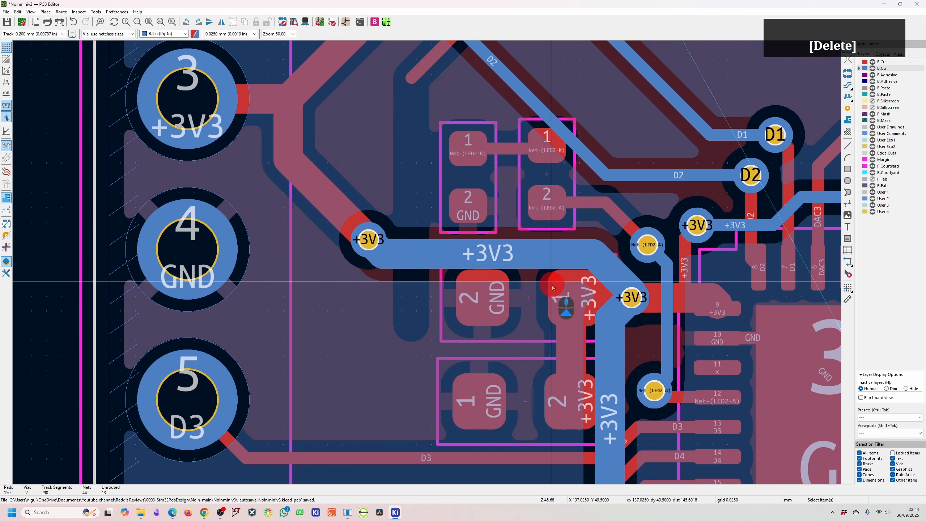
# - Delete the B.Cu +3V3 track running above the decoupling capacitors, its end segments and its header-side via
pyautogui.scroll(-2, 556, 291)
pyautogui.press('Delete')
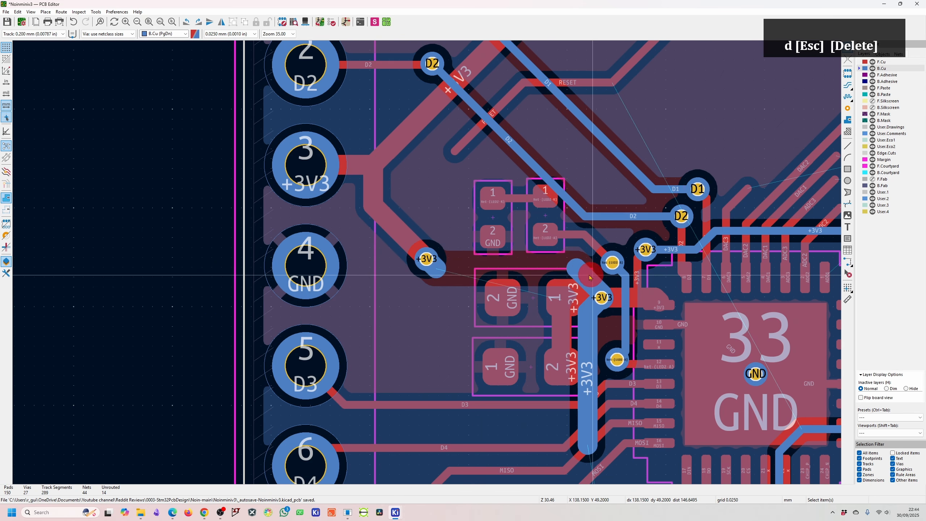
pyautogui.click(593, 283)
pyautogui.press('Delete')
pyautogui.click(433, 277)
pyautogui.press('Delete')
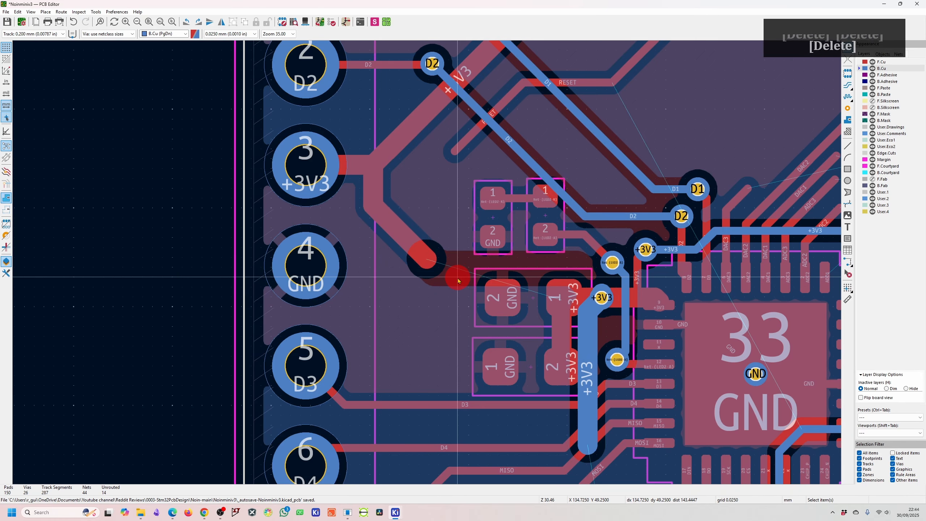
# - Delete the +3V3 via between the upper capacitor and chip pin 9, with the short B.Cu segments attached to it
pyautogui.click(604, 295)
pyautogui.press('Delete')
pyautogui.click(599, 302)
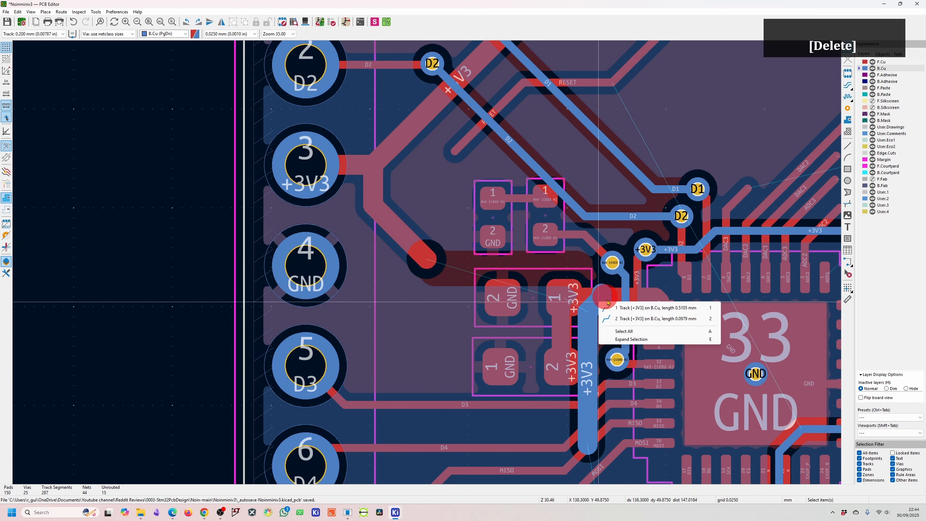
pyautogui.click(602, 307)
pyautogui.press('Delete')
pyautogui.press('Delete')
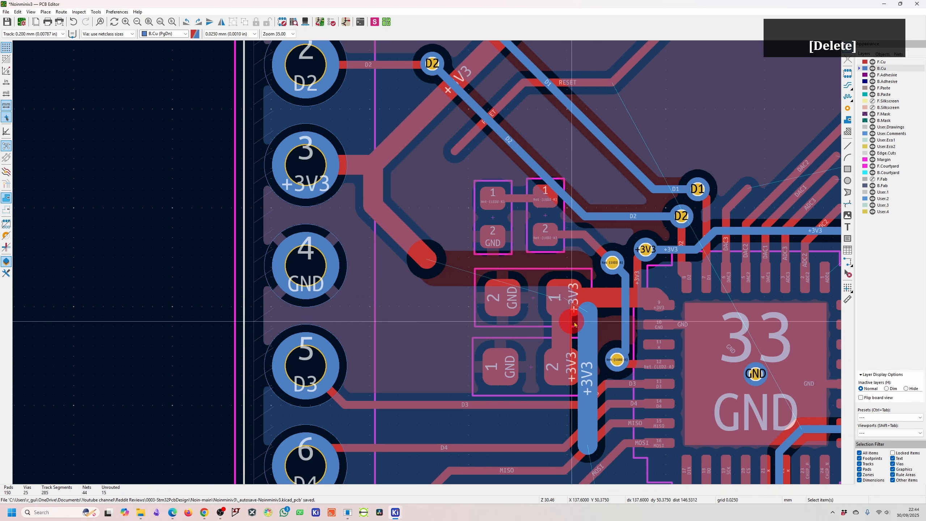
# - Move both decoupling capacitors away from the chip, delete a leftover +3V3 segment beside them and refill all zones
pyautogui.scroll(2, 521, 361)
pyautogui.click(443, 242)
pyautogui.keyDown('shift'); pyautogui.click(451, 162); pyautogui.keyUp('shift')
pyautogui.moveTo(452, 161); pyautogui.dragTo(406, 163)
pyautogui.press('Escape')
pyautogui.click(402, 235)
pyautogui.moveTo(403, 228); pyautogui.dragTo(407, 266)
pyautogui.click(406, 266)
pyautogui.press('Delete')
pyautogui.press('b')
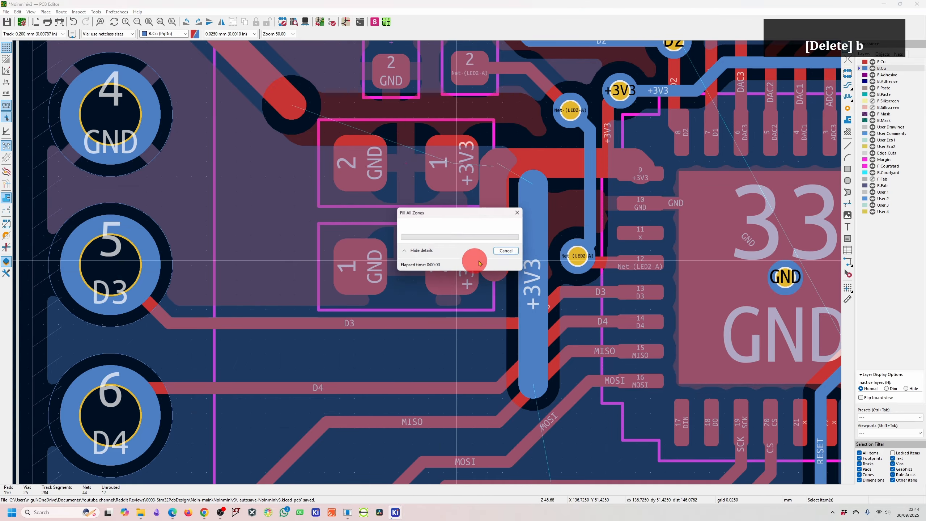
# - Connect the GND pads of both decoupling capacitors to new GND vias with short 0.2 mm tracks
pyautogui.press('x')
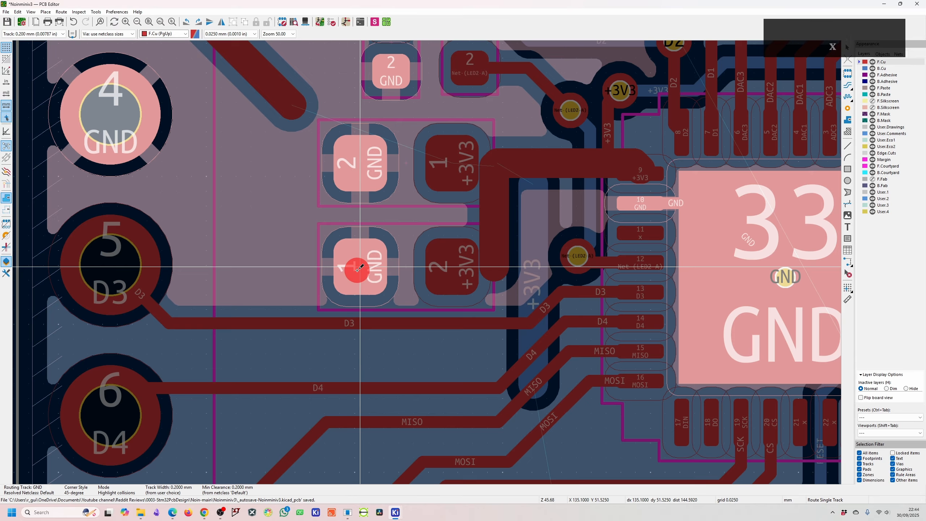
pyautogui.click(296, 266)
pyautogui.press('Escape')
pyautogui.press('v')
pyautogui.press('v')
pyautogui.press('x')
pyautogui.press('v')
pyautogui.click(295, 163)
pyautogui.press('Escape')
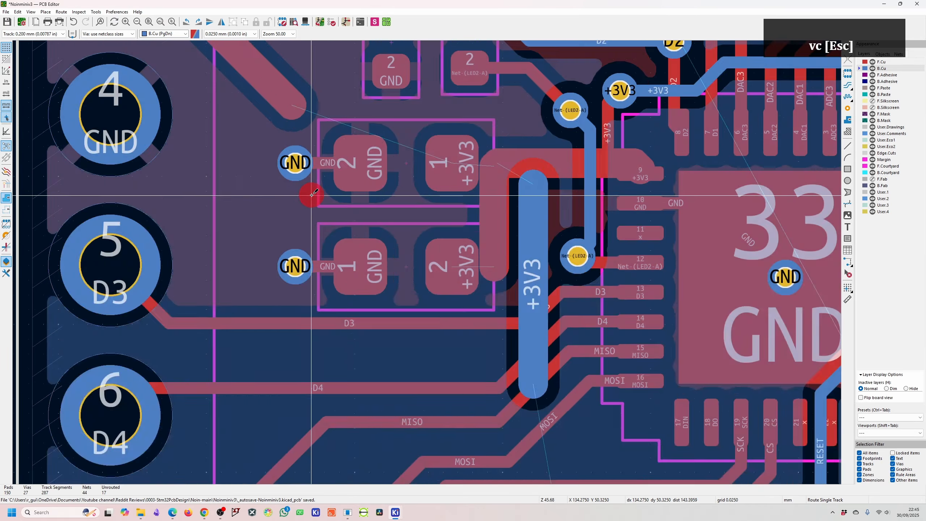
# - Delete the vertical +3V3 track beside the capacitors and connect the upper capacitor's pad 1 with a 0.5 mm +3V3 track
pyautogui.click(421, 275)
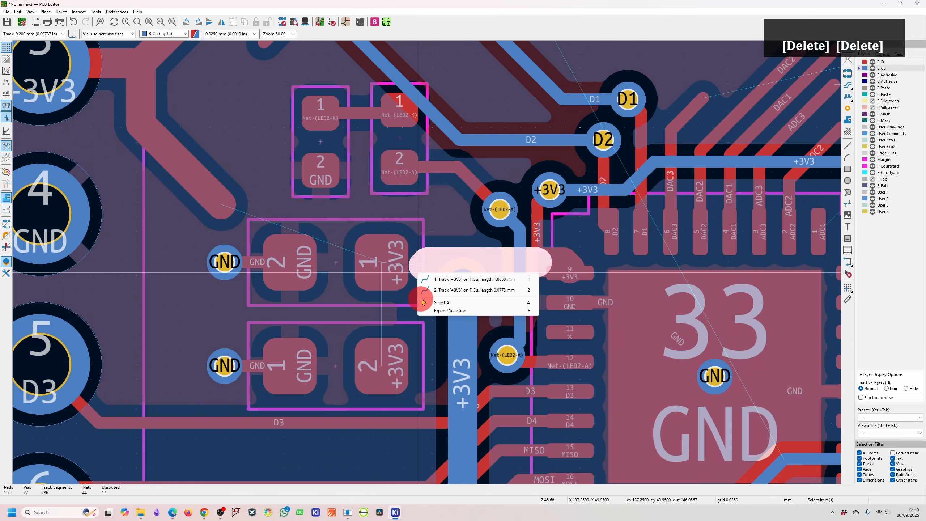
pyautogui.click(410, 246)
pyautogui.press('x')
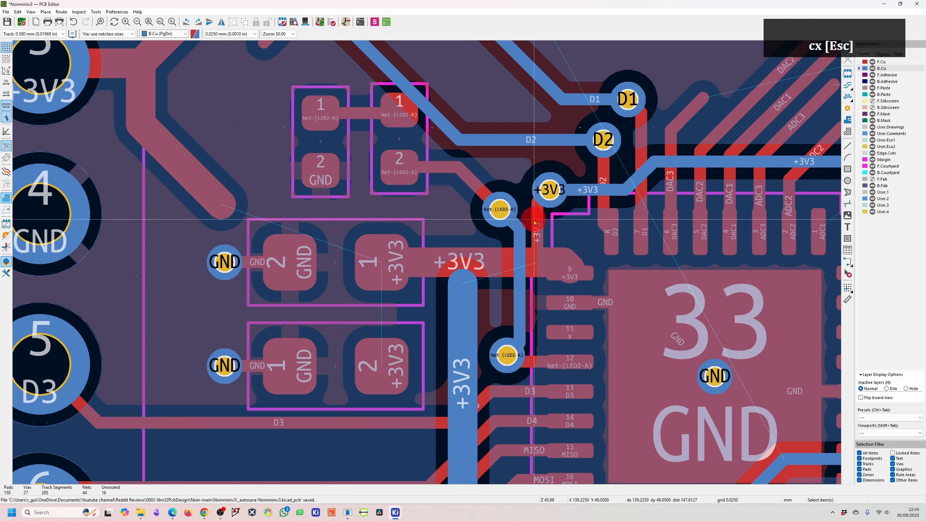
# - Delete the thin vertical +3V3 track from the via above pin 9 and the extra +3V3 segments on that pin
pyautogui.press('Delete')
pyautogui.click(562, 258)
pyautogui.click(593, 256)
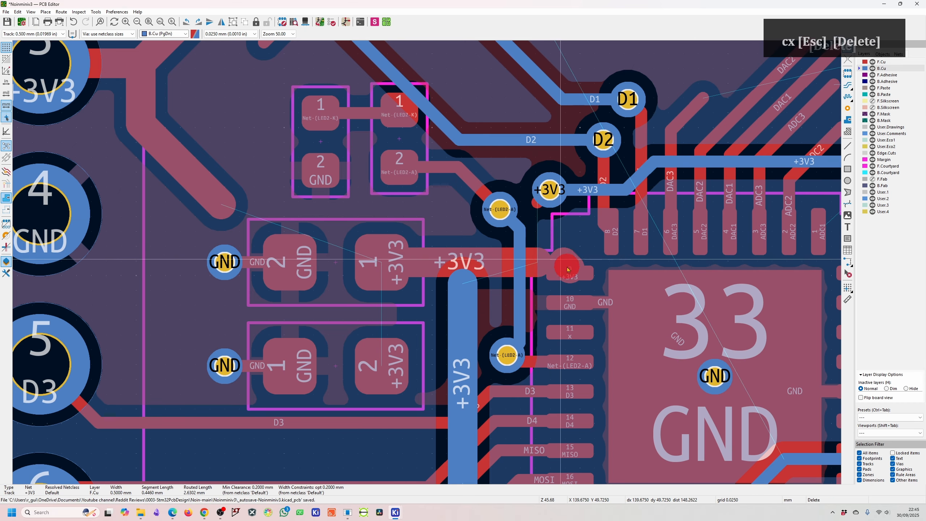
pyautogui.press('Delete')
pyautogui.click(576, 272)
pyautogui.click(630, 284)
pyautogui.press('Delete')
pyautogui.scroll(2, 568, 262)
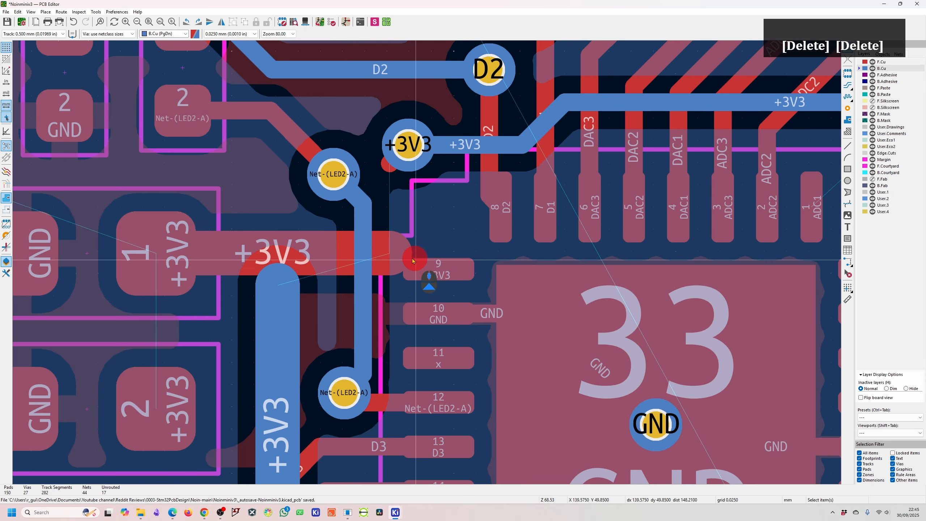
# - Shorten the wide +3V3 track so that it ends just before chip pin 9
pyautogui.click(397, 252)
pyautogui.press('d')
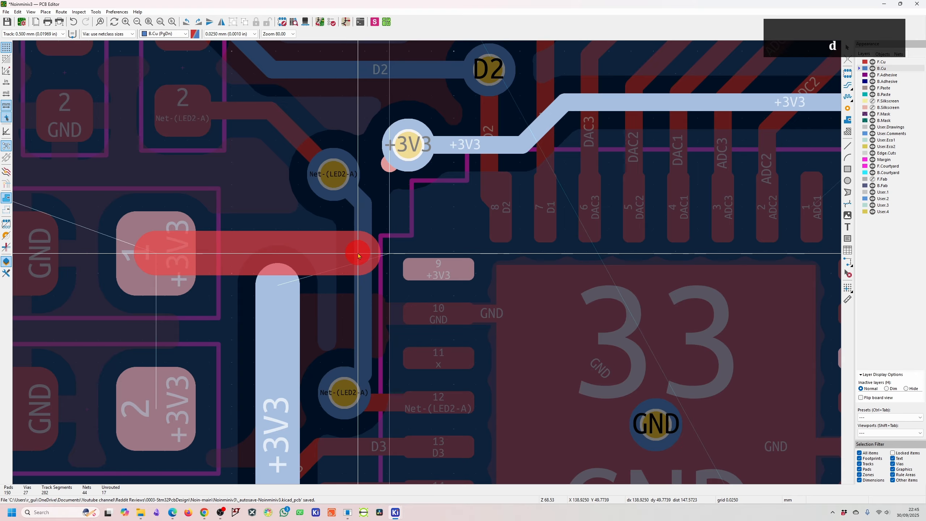
pyautogui.press('Escape')
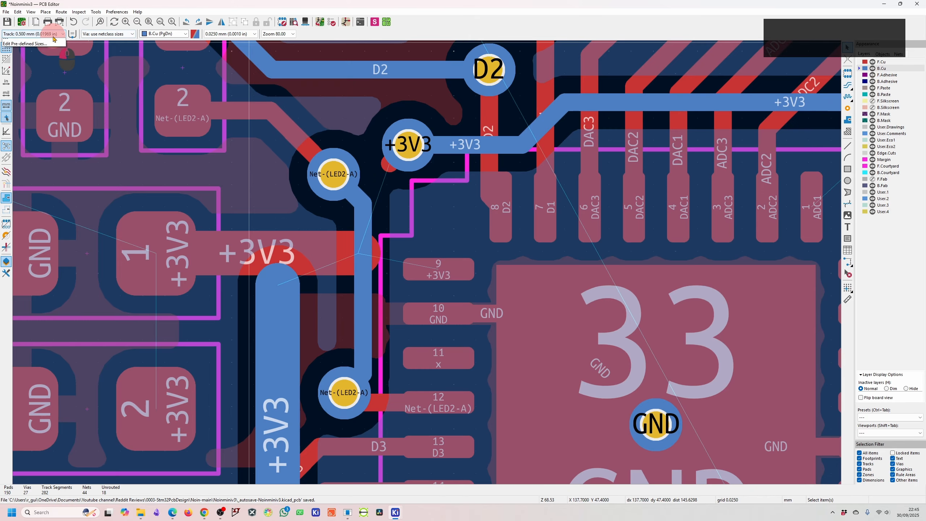
# - Set the track width to 0.2 mm and route +3V3 from chip pin 9 to the end of the wide track
pyautogui.click(39, 52)
pyautogui.click(399, 274)
pyautogui.click(439, 260)
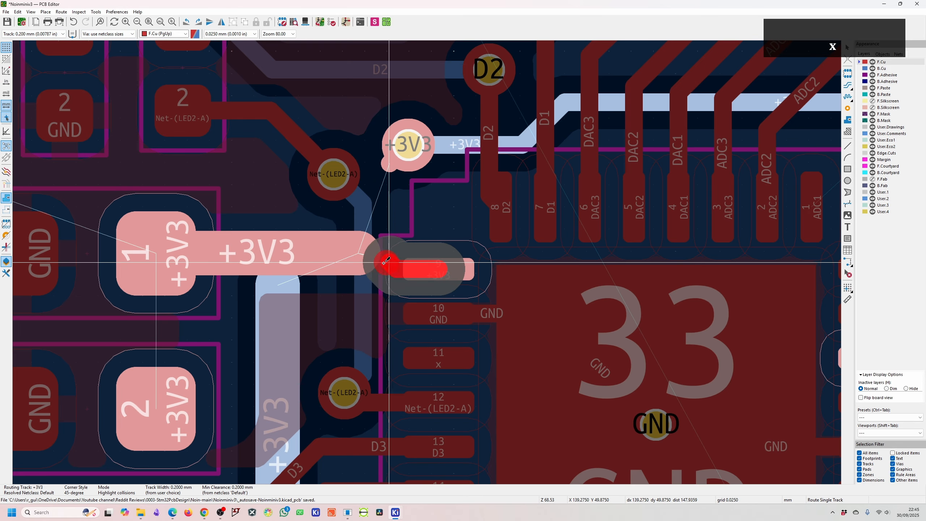
pyautogui.press('Escape')
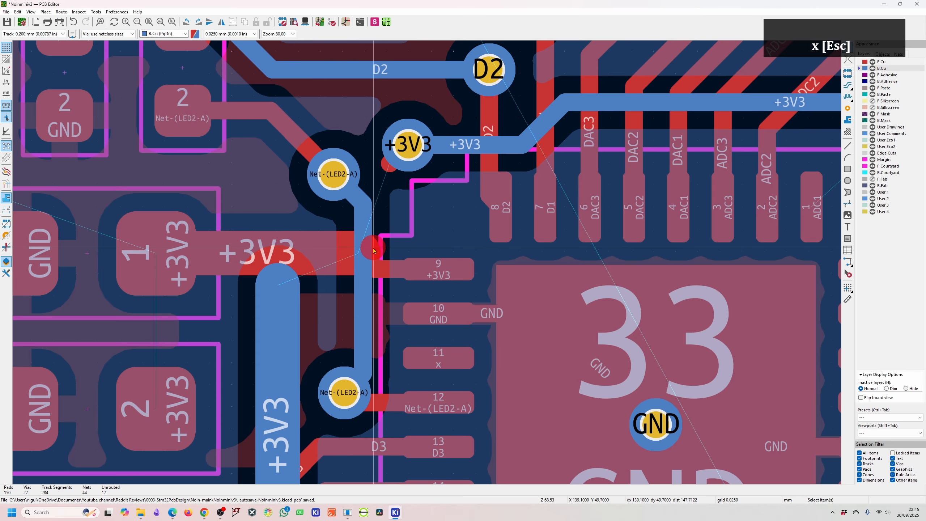
pyautogui.press('d')
pyautogui.press('Escape')
# - Add a via joining the vertical B.Cu +3V3 track to the wide F.Cu +3V3 track, and make F.Cu active
pyautogui.scroll(-3, 299, 295)
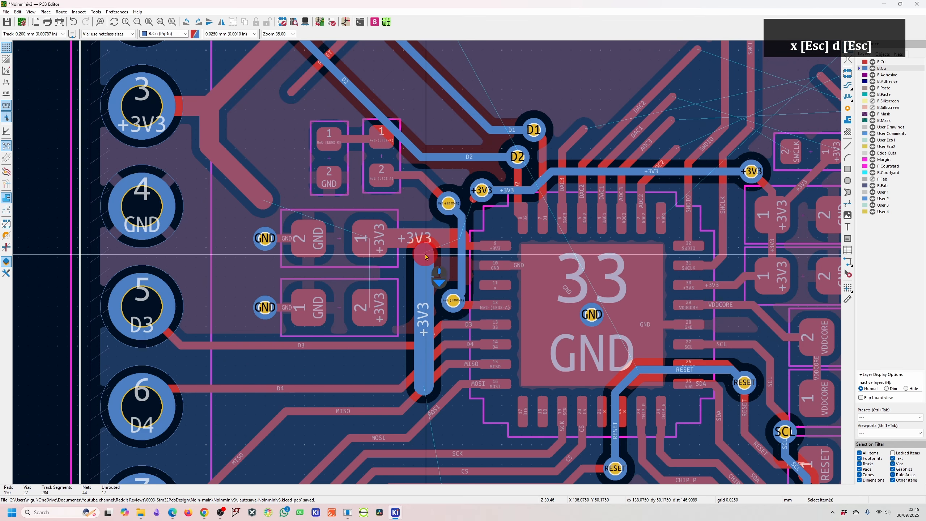
pyautogui.scroll(3, 432, 270)
pyautogui.click(432, 270)
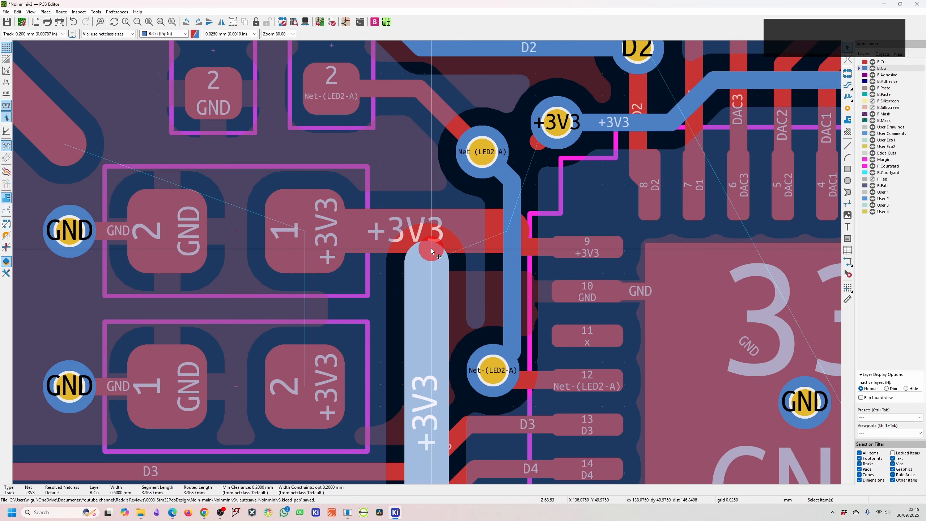
pyautogui.press('pageup')
# - Refill all copper zones on the board
pyautogui.scroll(-5, 432, 247)
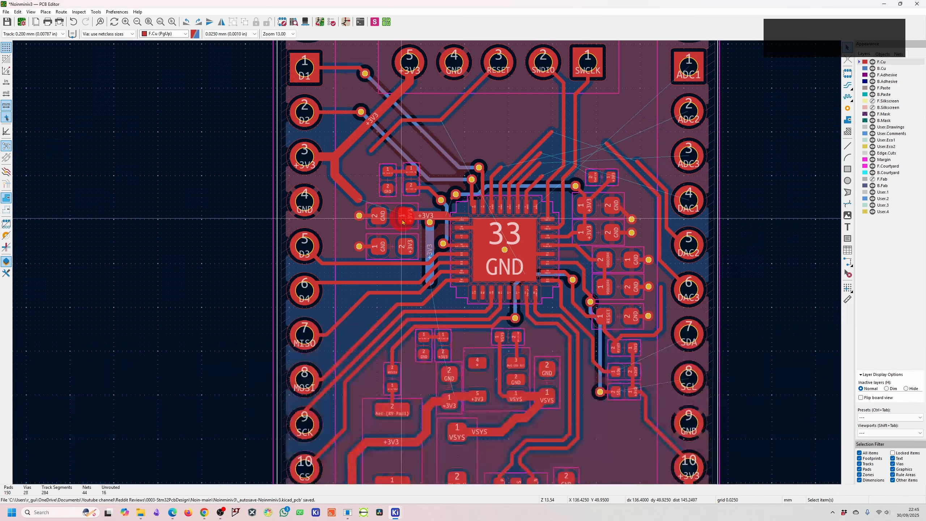
pyautogui.scroll(5, 403, 221)
pyautogui.scroll(-5, 438, 327)
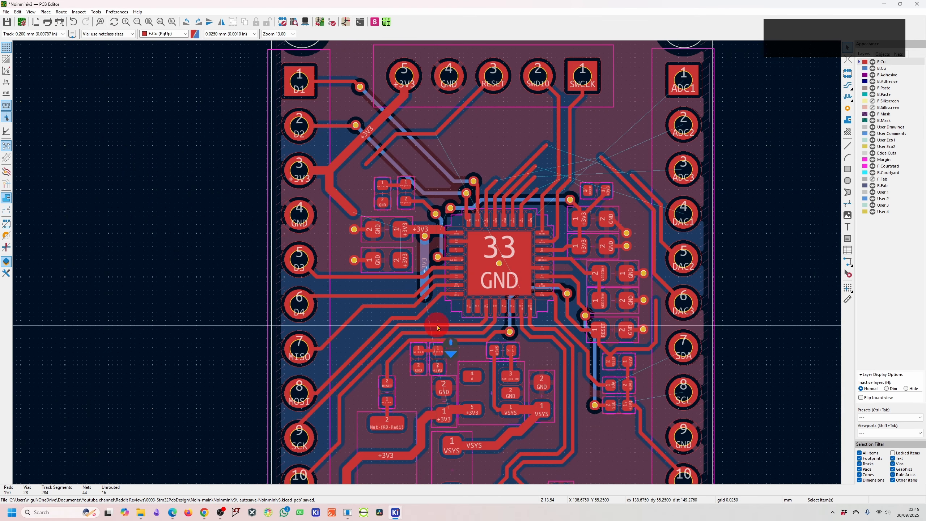
pyautogui.scroll(5, 438, 328)
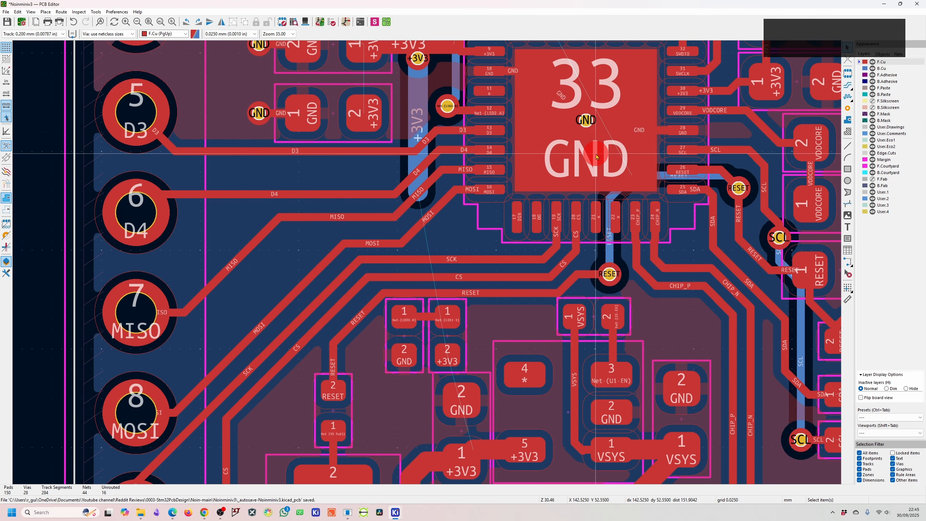
pyautogui.press('b')
pyautogui.press('b')
pyautogui.press('f')
pyautogui.press('f')
pyautogui.press('f')
pyautogui.press('f')
pyautogui.press('f')
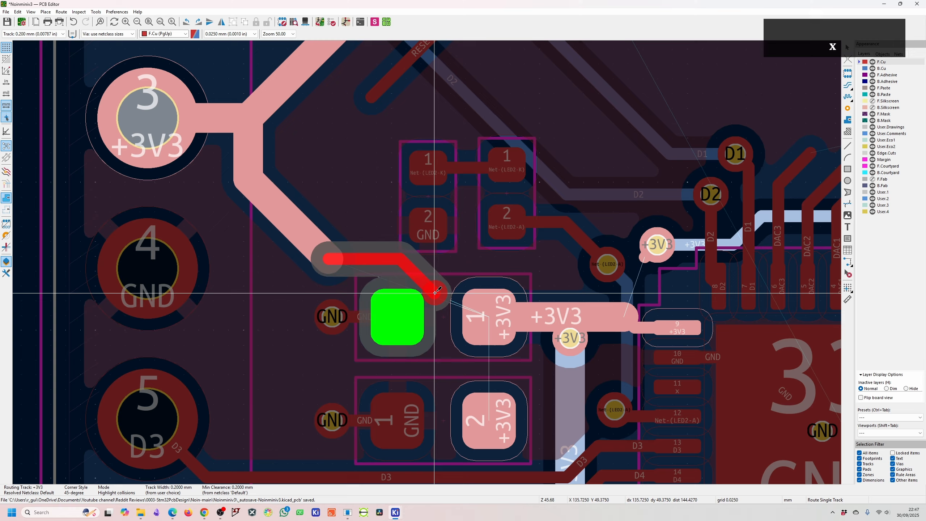
# - Route a 0.2 mm F.Cu +3V3 track from the wide track near chip pin 9, above the capacitors, to the branch coming from header pin 3
pyautogui.press('Escape')
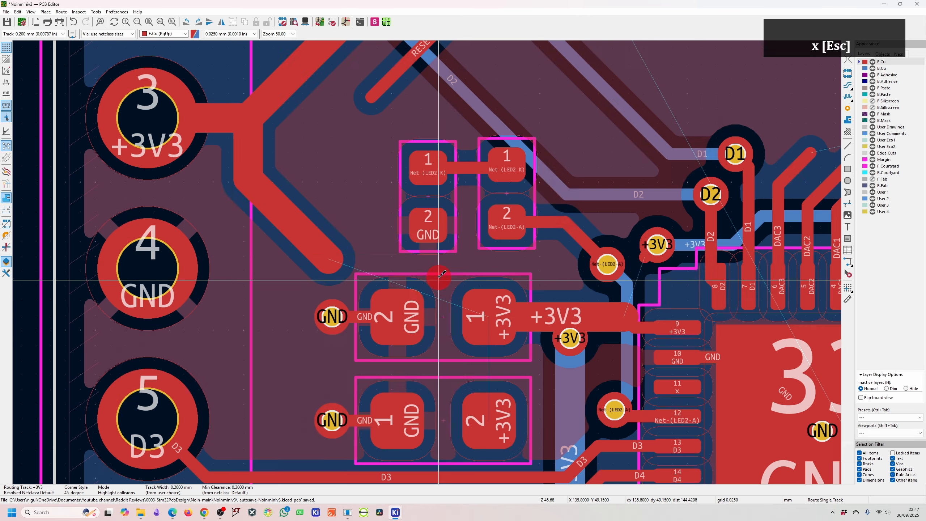
pyautogui.scroll(-4, 505, 180)
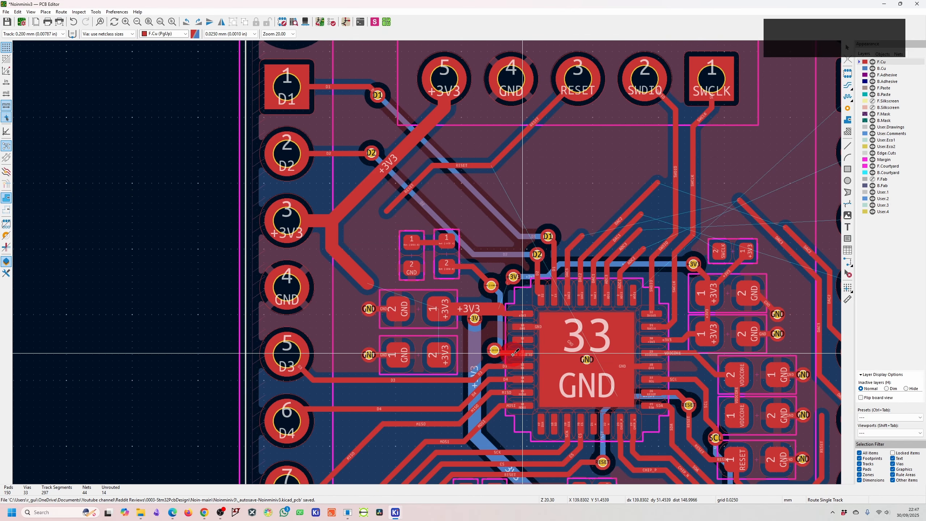
pyautogui.scroll(-2, 453, 366)
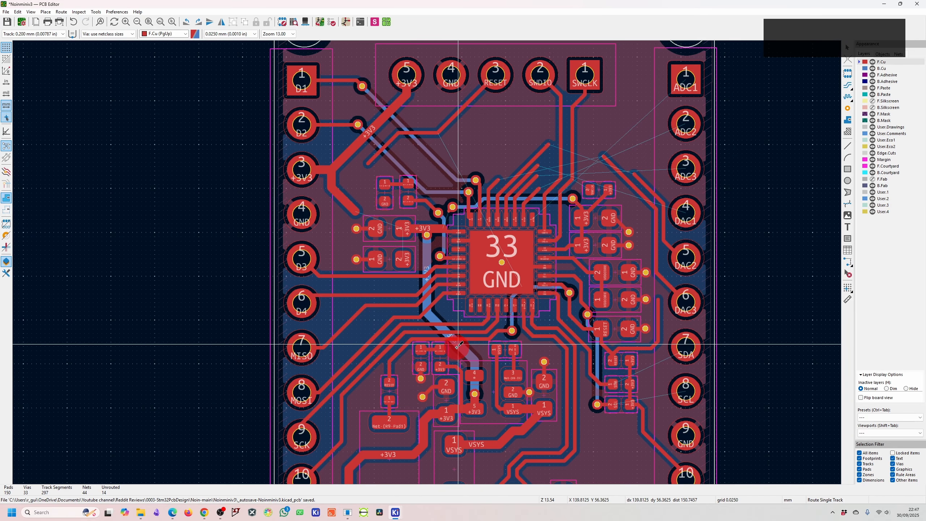
pyautogui.scroll(-1, 458, 347)
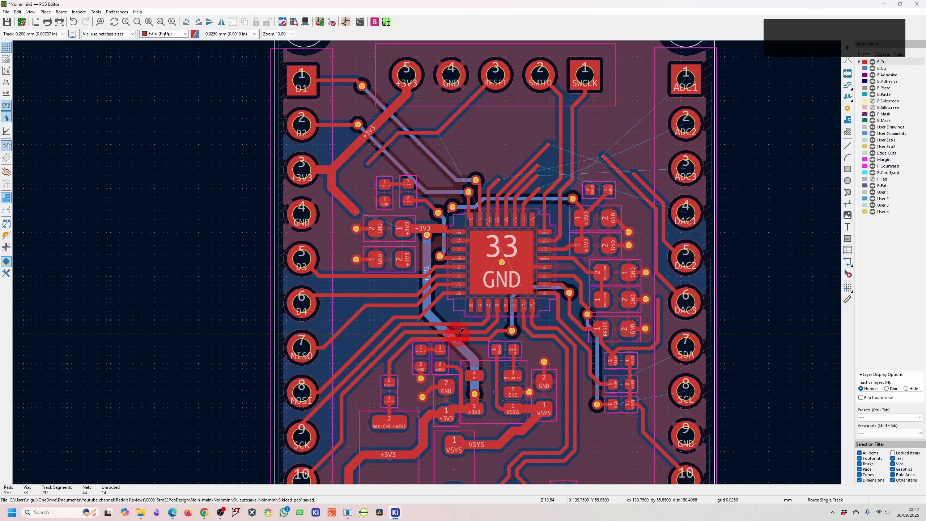
pyautogui.scroll(-2, 452, 330)
pyautogui.scroll(4, 427, 262)
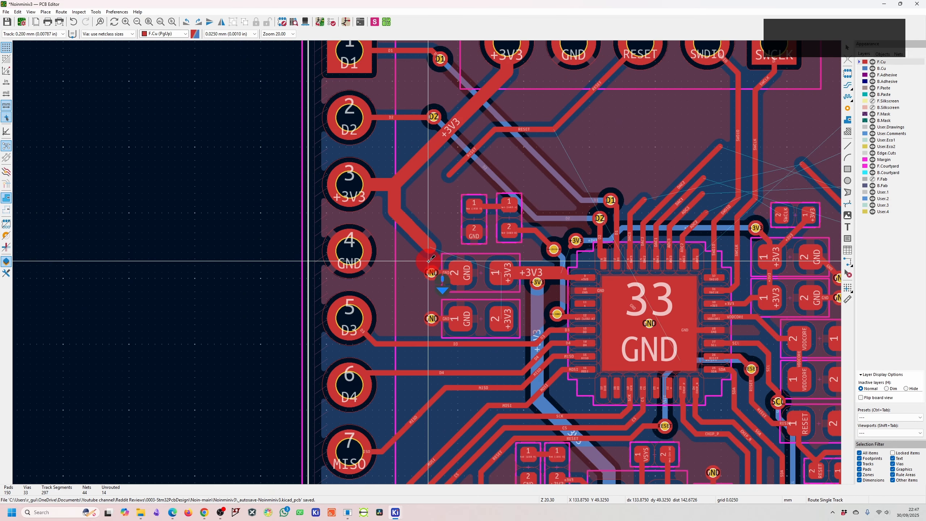
pyautogui.scroll(3, 429, 261)
pyautogui.click(535, 272)
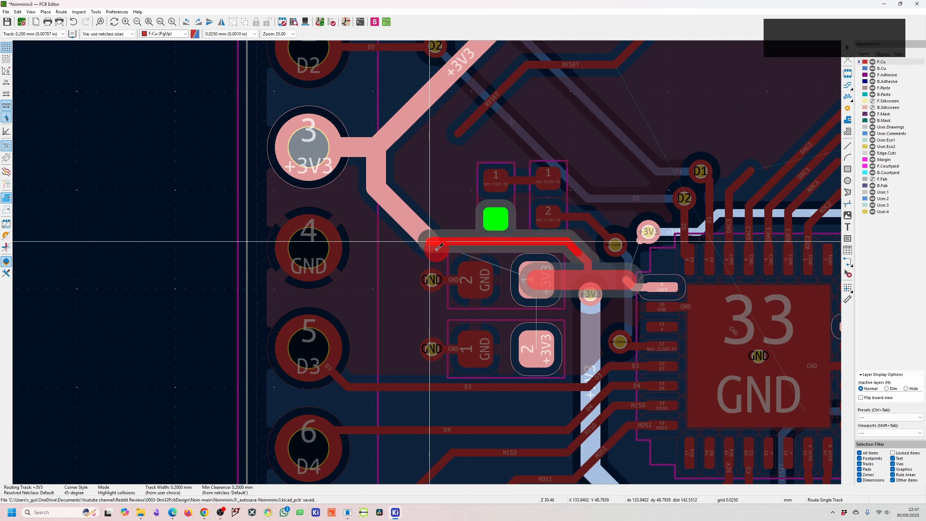
pyautogui.click(436, 249)
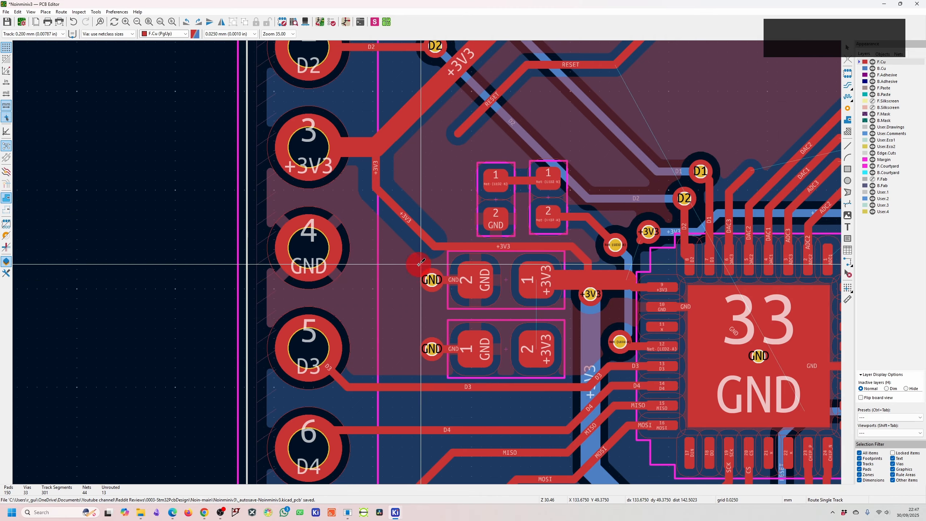
# - Shift the vertical DAC3 track slightly toward the header and move the upper VDDCORE capacitor's GND via up and inward
pyautogui.scroll(-8, 419, 264)
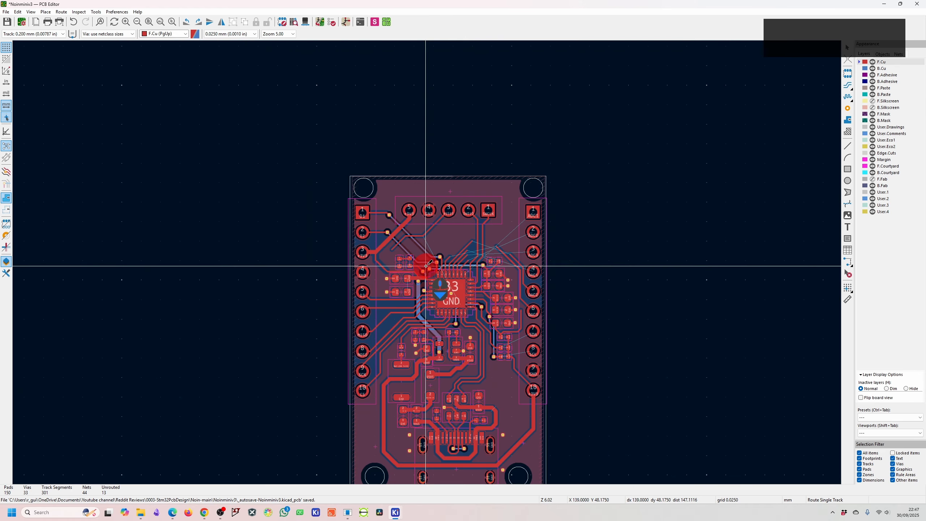
pyautogui.scroll(5, 426, 265)
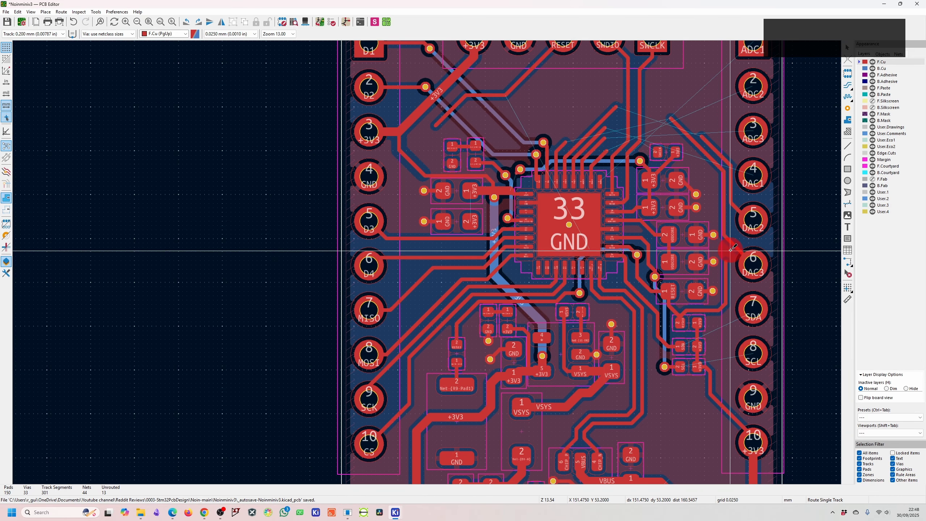
pyautogui.scroll(4, 731, 249)
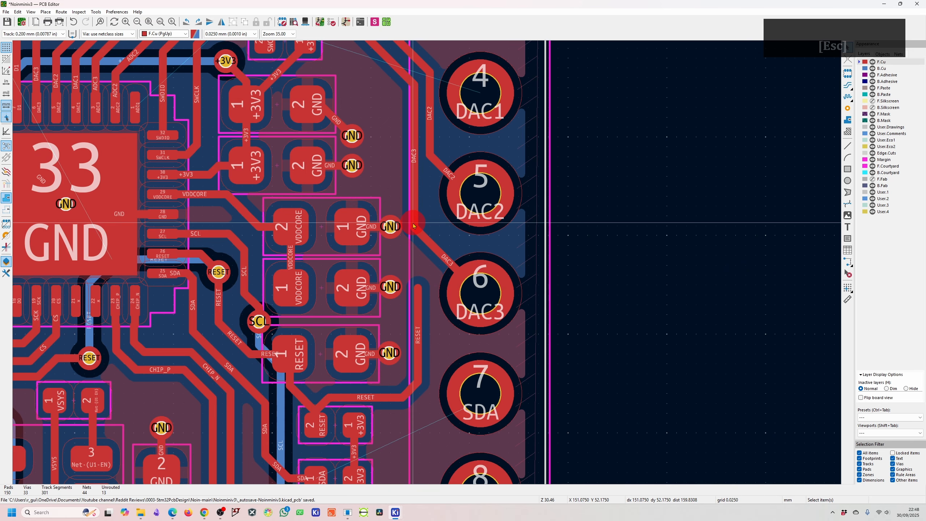
pyautogui.press('d')
pyautogui.click(397, 229)
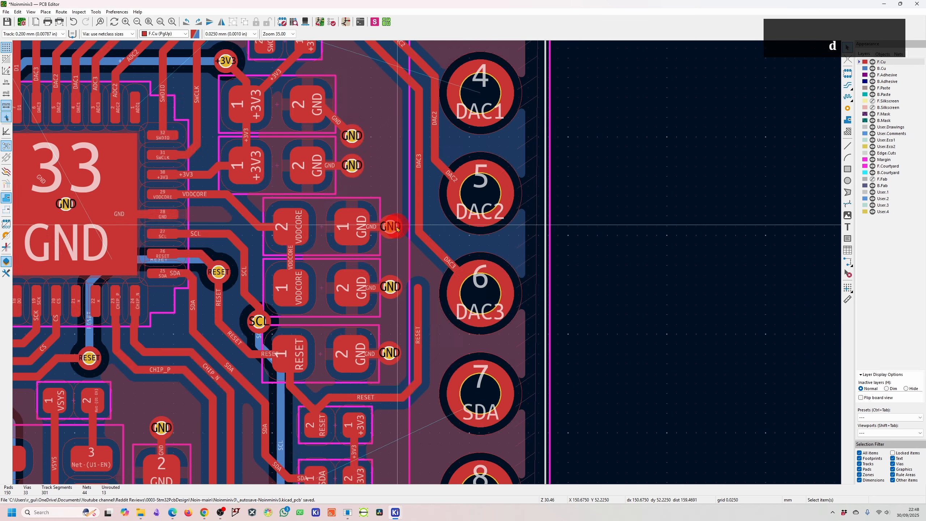
pyautogui.press('d')
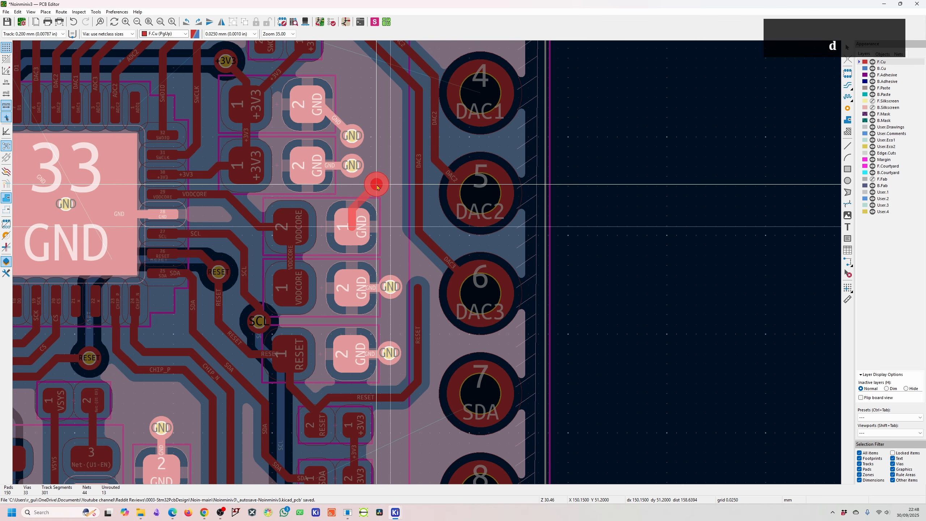
pyautogui.press('Escape')
# - Route RESET on F.Cu from the vertical track beside the capacitors, up around the SWCLK and SWDIO pins, to the RESET header pin
pyautogui.press('d')
pyautogui.press('x')
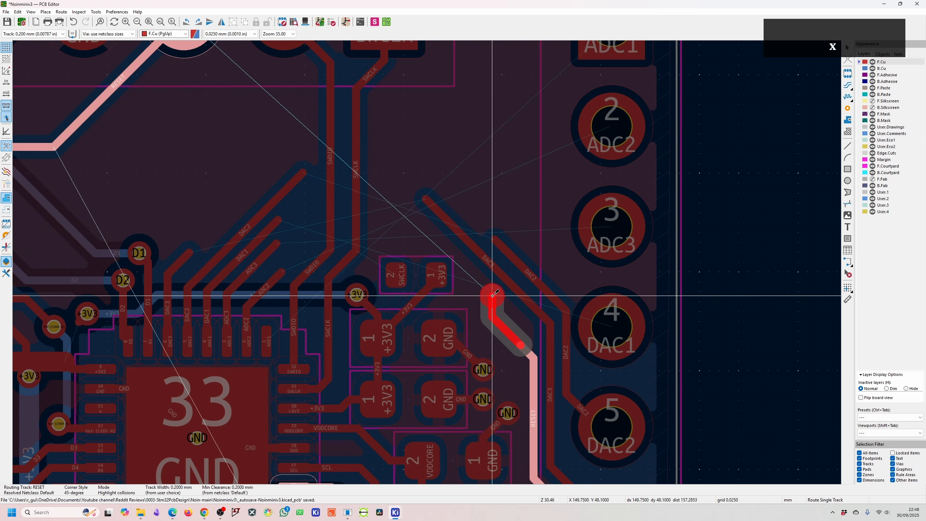
pyautogui.scroll(-1, 402, 185)
pyautogui.click(283, 146)
pyautogui.scroll(1, 396, 336)
pyautogui.scroll(-1, 626, 247)
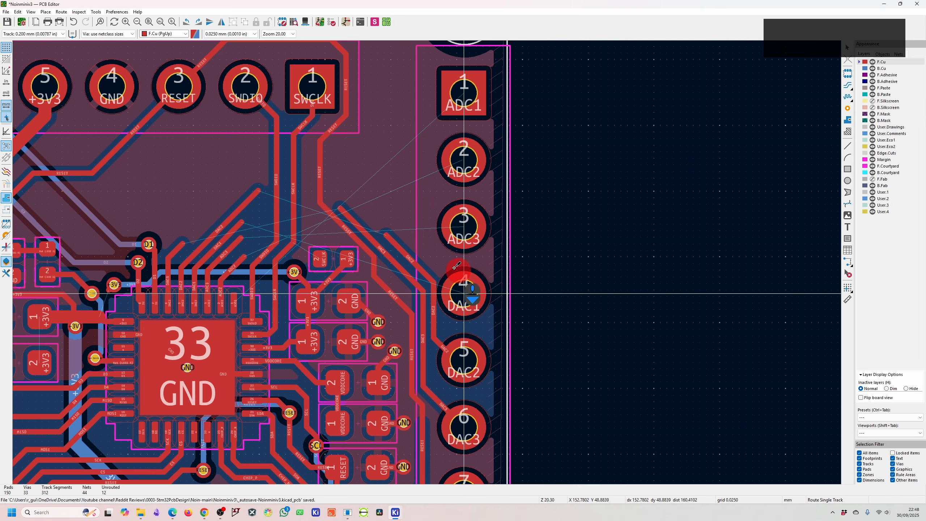
# - Route a DAC1 track from header pin 4 diagonally up toward the chip, running alongside the DAC2 and DAC3 tracks
pyautogui.click(464, 298)
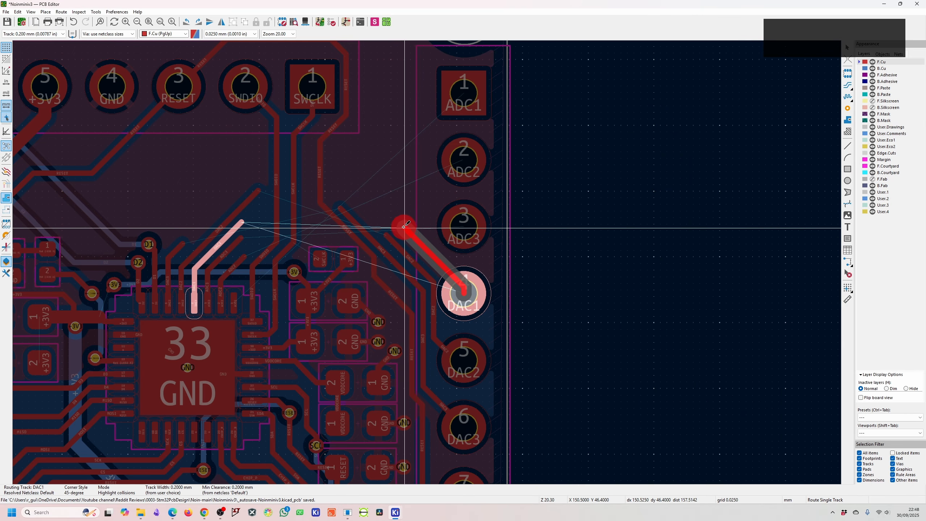
pyautogui.press('Escape')
pyautogui.click(258, 191)
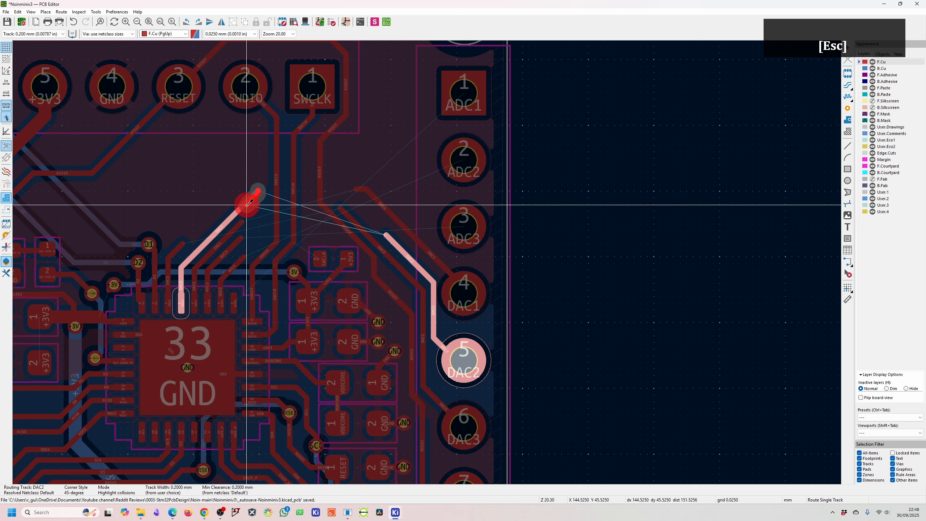
pyautogui.scroll(-2, 248, 205)
pyautogui.press('Escape')
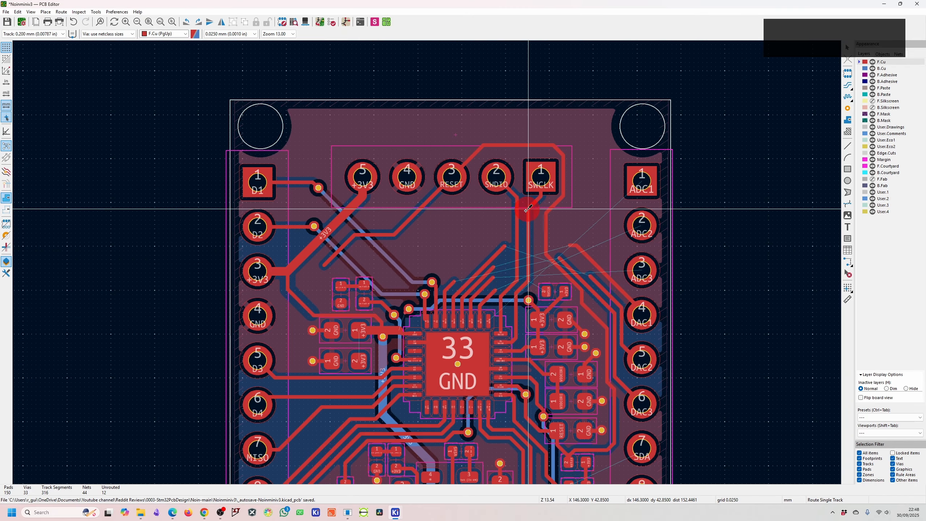
# - Delete the old RESET track segments running from the RESET header pin toward the user LED, and refill all zones
pyautogui.press('Escape')
pyautogui.press('Delete')
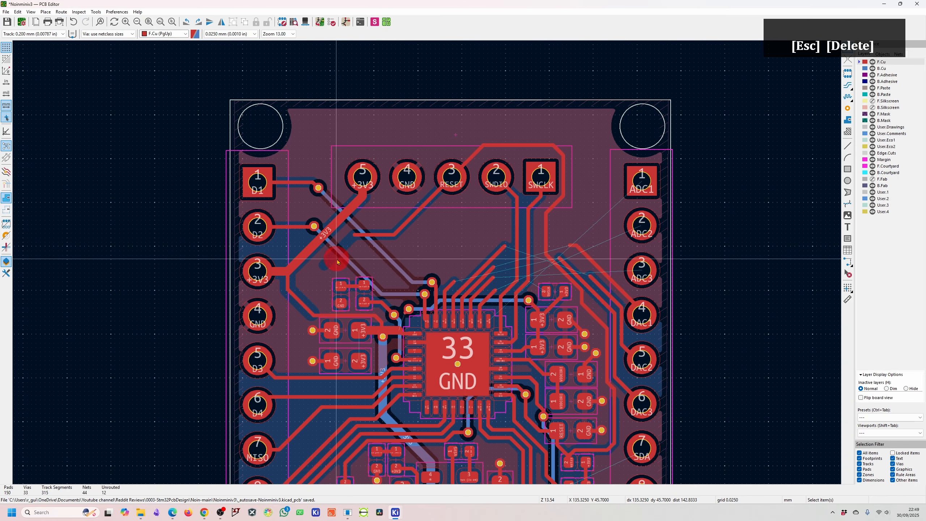
pyautogui.press('Delete')
pyautogui.press('Delete')
pyautogui.press('Delete')
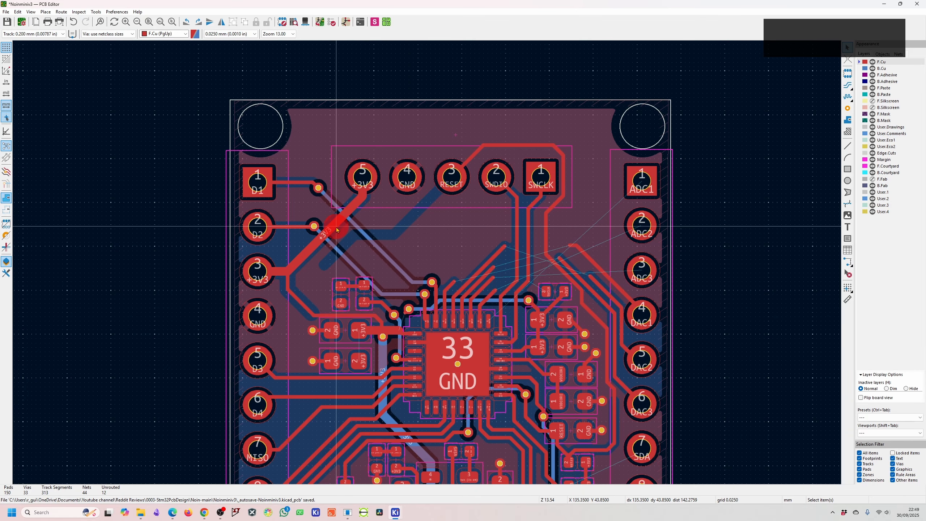
pyautogui.press('b')
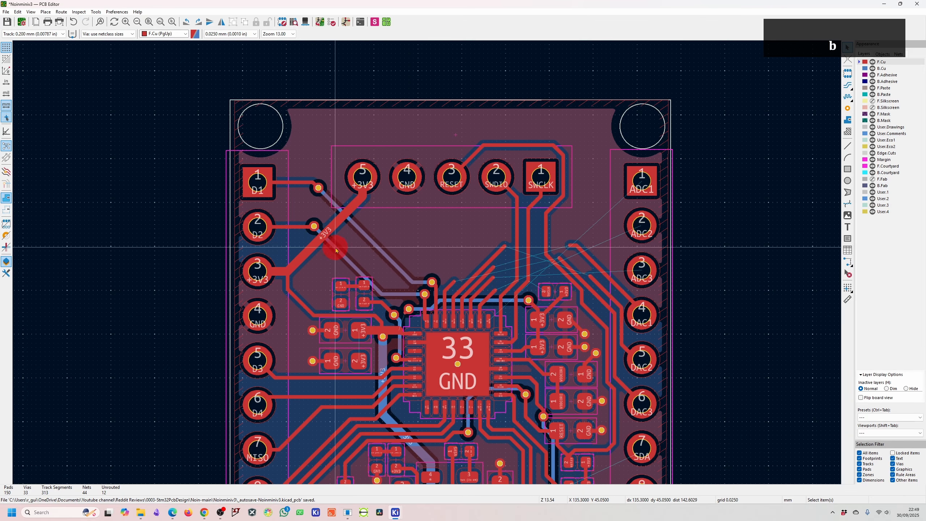
# - Route D1 on F.Cu from its via near the chip, between the GND and RESET header pins, to header pin 1
pyautogui.scroll(2, 313, 228)
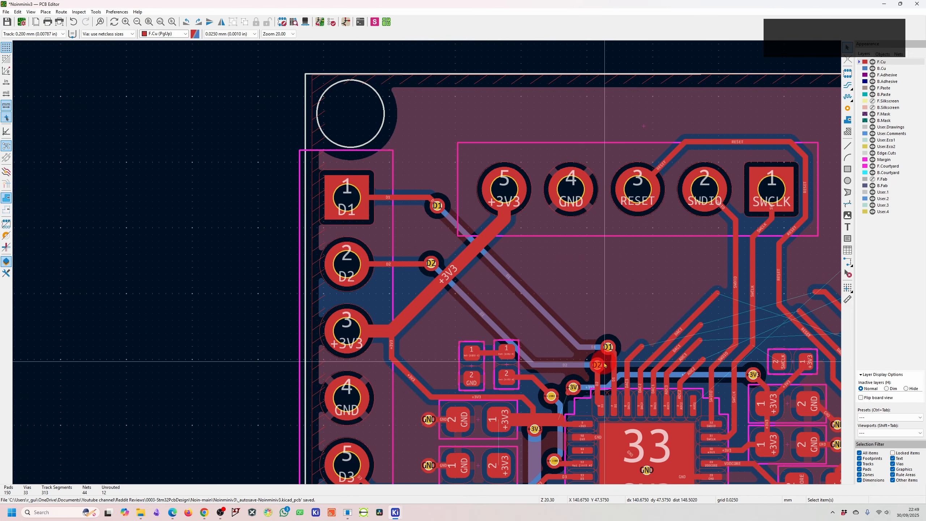
pyautogui.press('x')
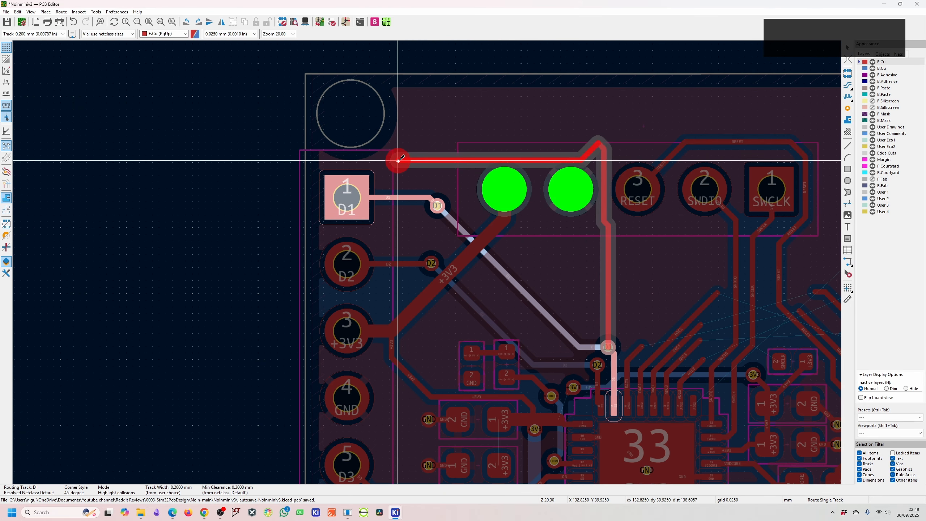
pyautogui.click(359, 183)
pyautogui.press('Escape')
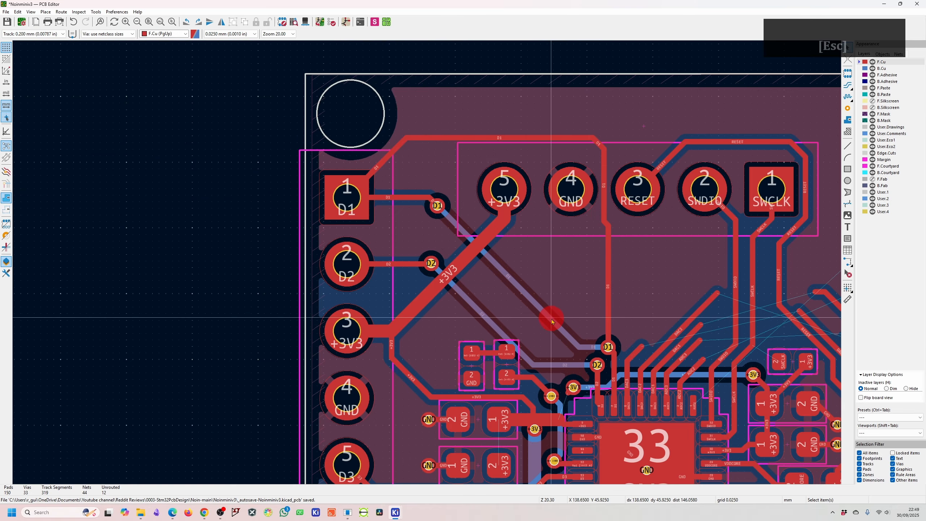
# - Delete the old D1 B.Cu track with its two vias and leftover stub at header pin 1, and refill all zones
pyautogui.click(552, 320)
pyautogui.press('Delete')
pyautogui.click(606, 349)
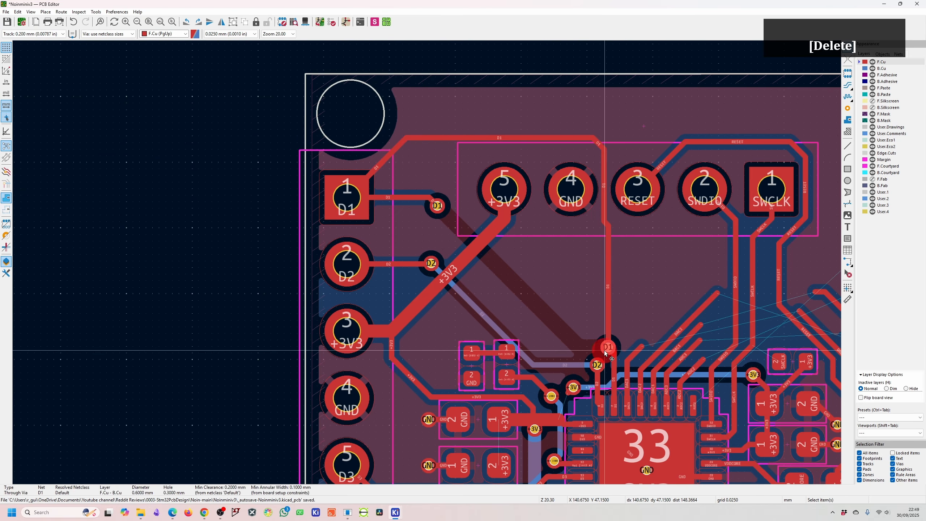
pyautogui.press('Delete')
pyautogui.click(435, 204)
pyautogui.press('Delete')
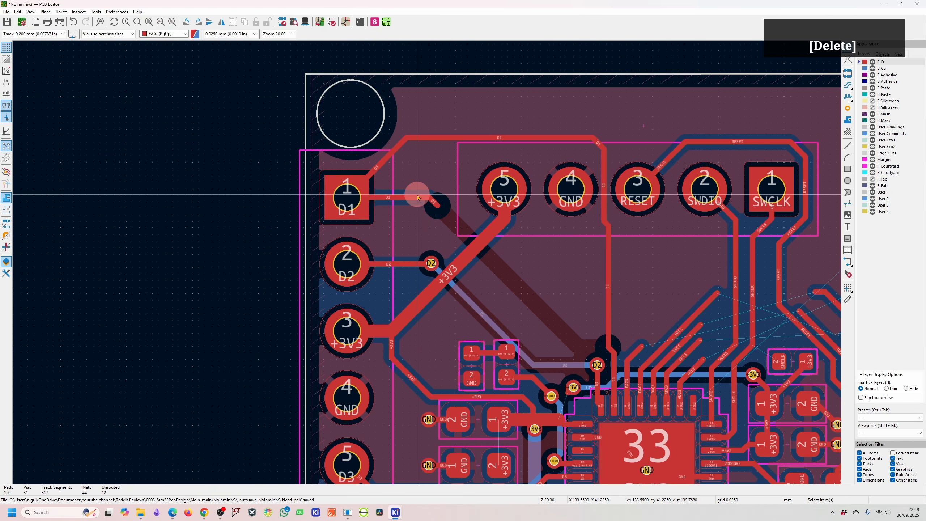
pyautogui.click(418, 197)
pyautogui.press('Delete')
pyautogui.press('b')
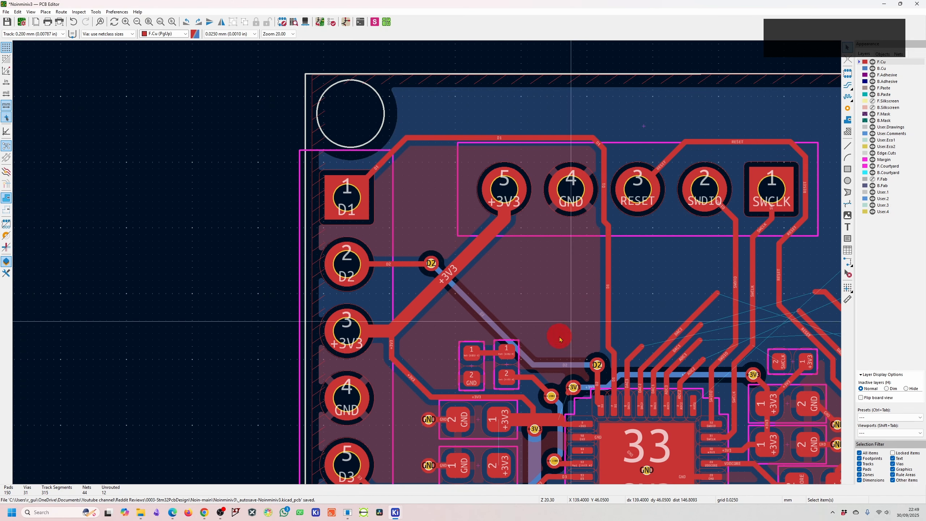
# - Route D2 on F.Cu from the chip around the +3V3 header pin to header pin 2, and delete its old B.Cu track and vias
pyautogui.press('x')
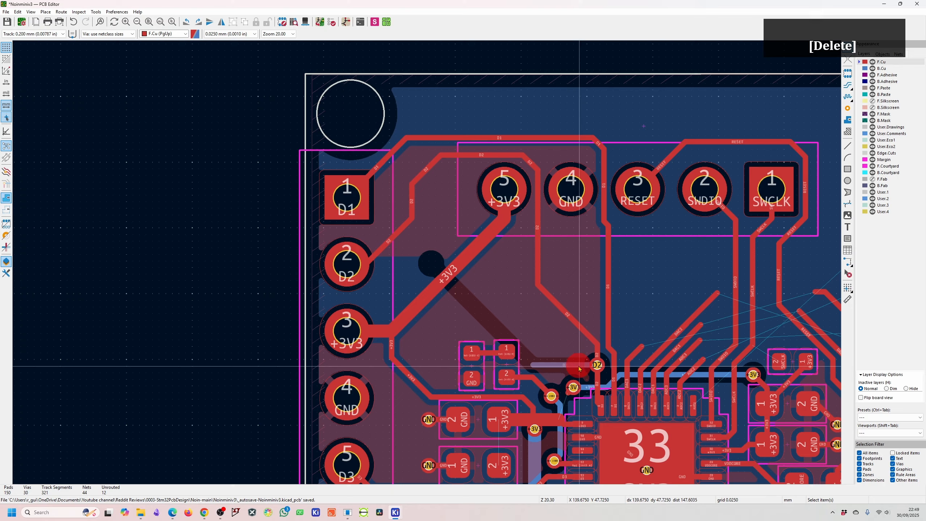
pyautogui.press('Delete')
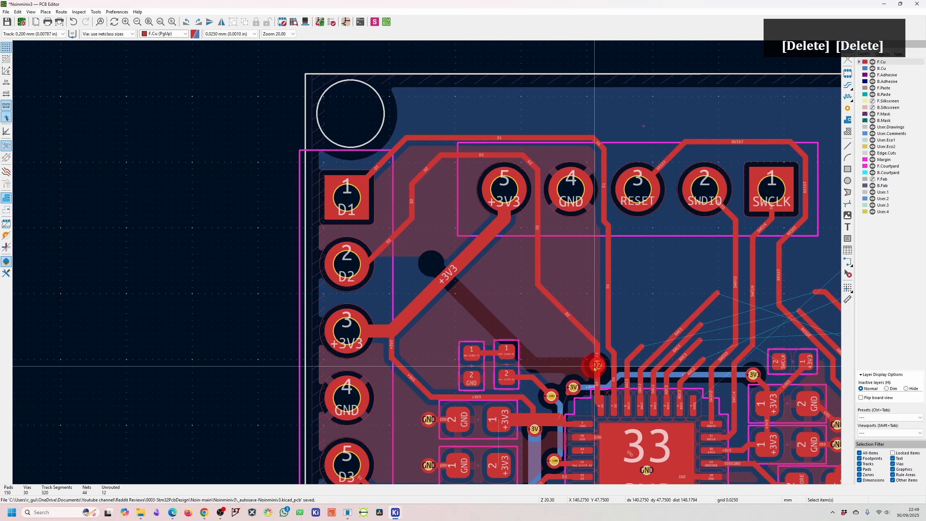
pyautogui.press('Delete')
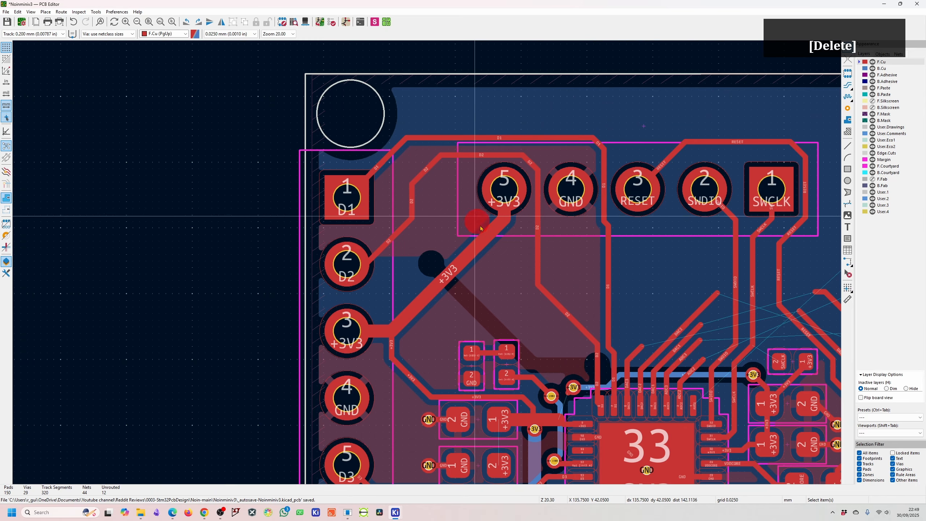
# - Drag the vertical D1 segment above the chip and the vertical D2 segment near header pin 2 slightly away from the D1 pin's side
pyautogui.press('d')
pyautogui.click(614, 314)
pyautogui.press('d')
pyautogui.click(417, 213)
pyautogui.press('d')
pyautogui.click(408, 259)
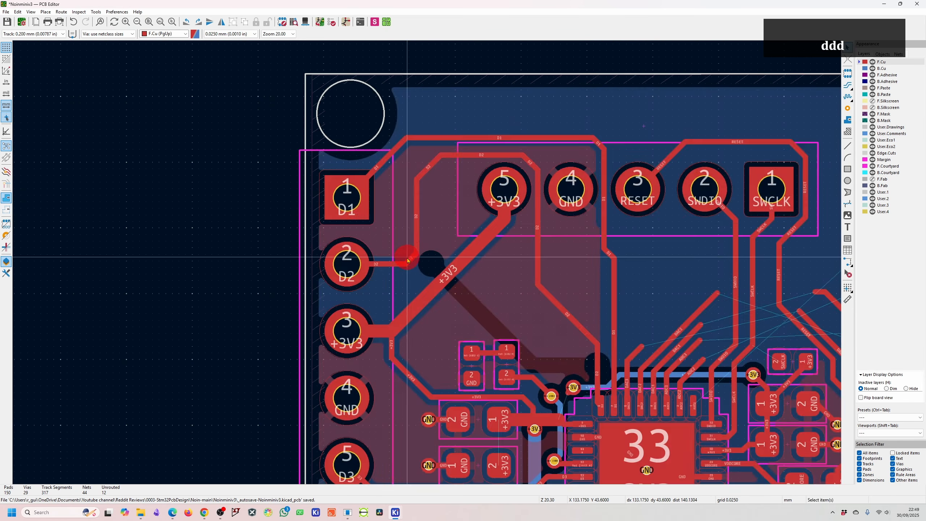
# - Adjust the D2 bend at header pin 2 and drag the wide diagonal +3V3 track clear of the D2 track
pyautogui.press('d')
pyautogui.press('d')
pyautogui.press('d')
pyautogui.press('d')
pyautogui.press('d')
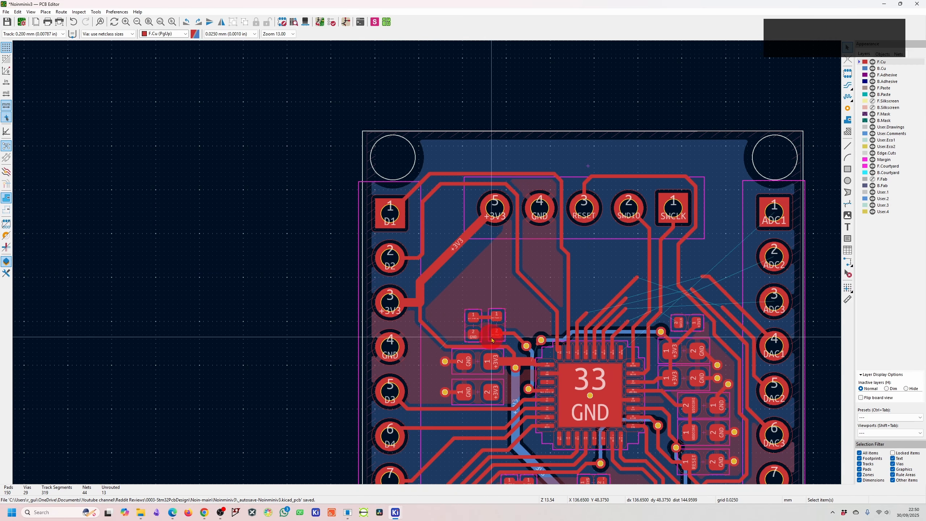
# - Drag the SCK track's bend next to header pin 9 so that it enters the pad straight
pyautogui.scroll(-4, 492, 340)
pyautogui.scroll(4, 425, 303)
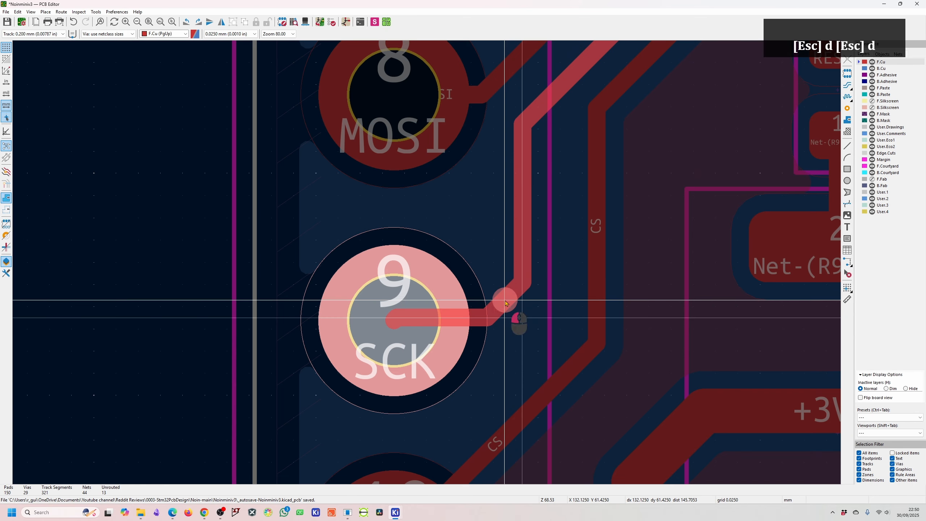
pyautogui.press('Escape')
# - Show the front and back silkscreen layers on the board
pyautogui.click(872, 131)
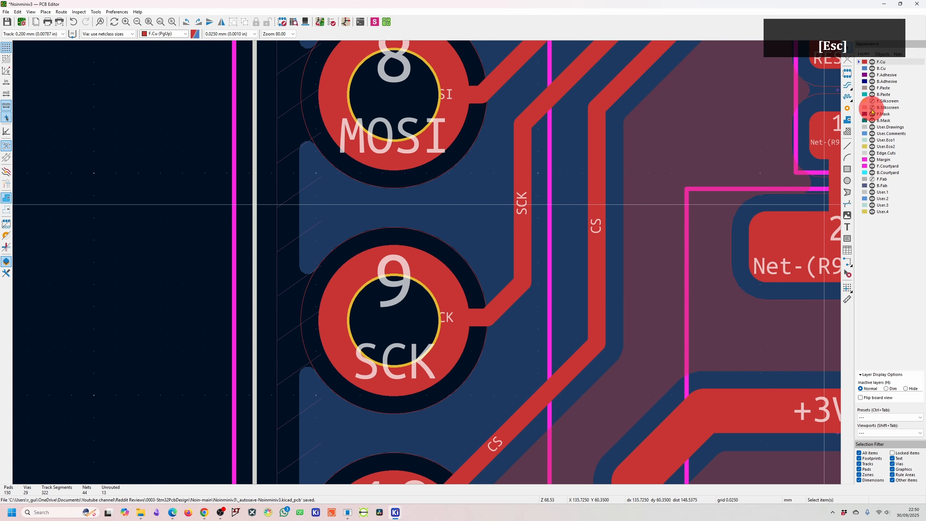
pyautogui.click(872, 101)
pyautogui.click(872, 108)
pyautogui.scroll(-6, 419, 262)
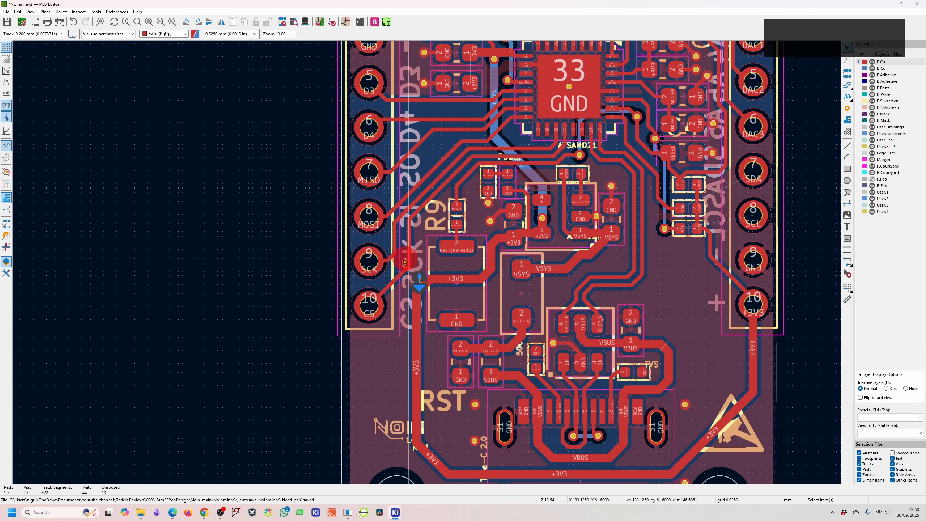
pyautogui.scroll(-2, 405, 262)
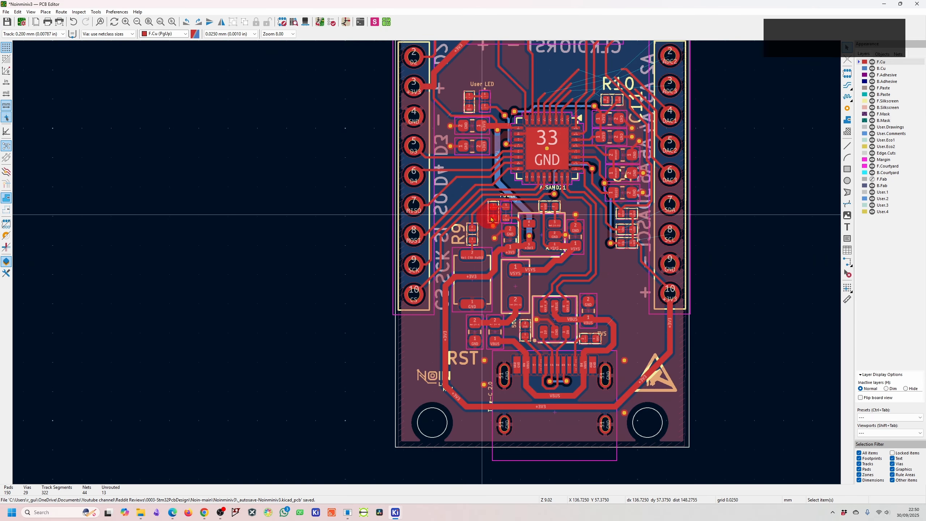
# - Open the text properties of the "User LED" silkscreen label above the LED
pyautogui.scroll(-2, 437, 200)
pyautogui.scroll(4, 434, 264)
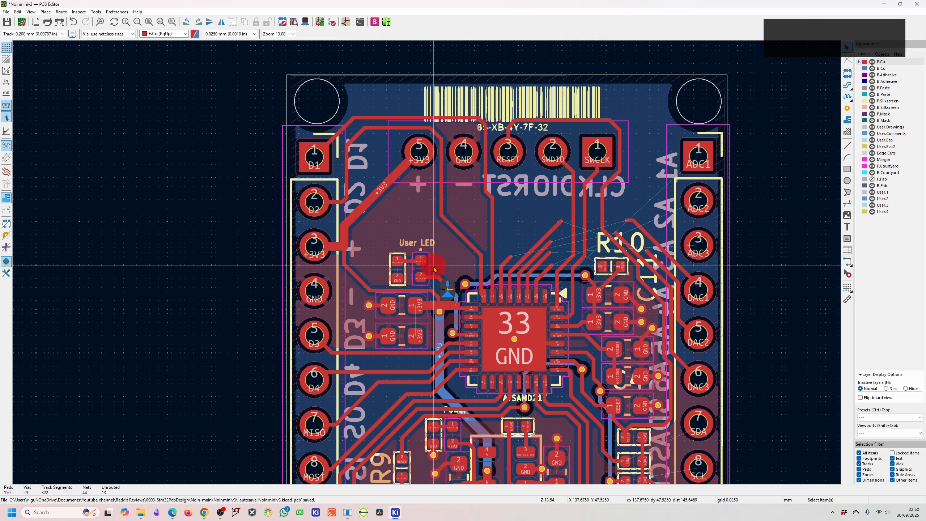
pyautogui.scroll(4, 434, 269)
pyautogui.doubleClick(429, 269)
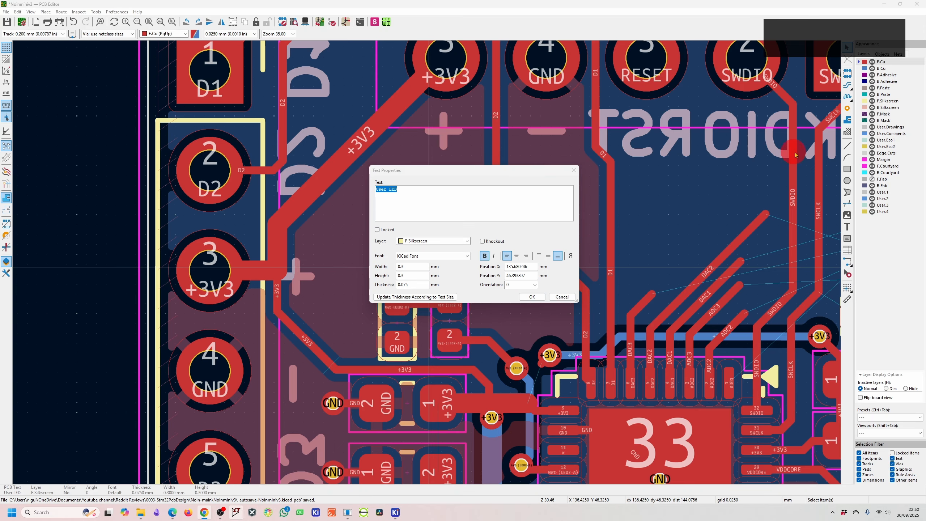
# - Switch to Chrome, open PCBWay's PCB capabilities page and look up the minimum silkscreen character width and height
pyautogui.moveTo(380, 0); pyautogui.dragTo(380, 194)
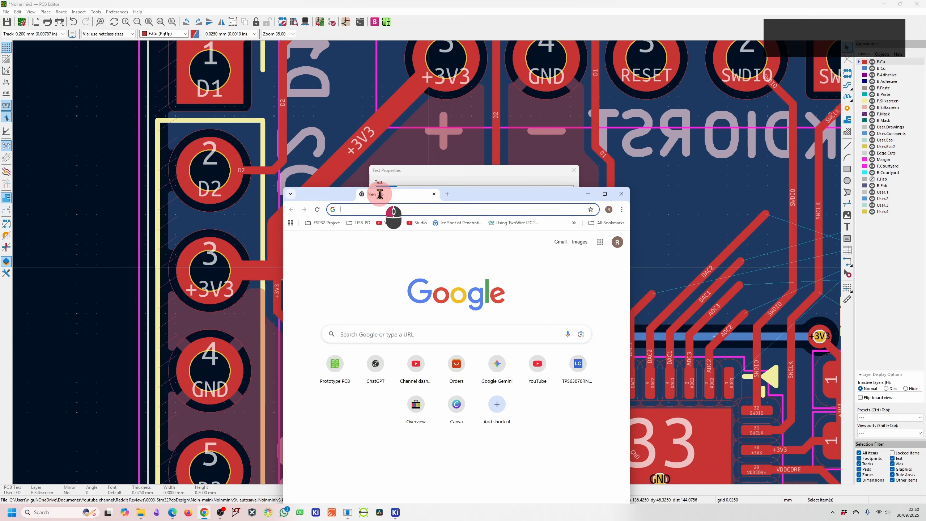
pyautogui.click(316, 364)
pyautogui.moveTo(491, 199); pyautogui.dragTo(712, 141)
pyautogui.doubleClick(712, 140)
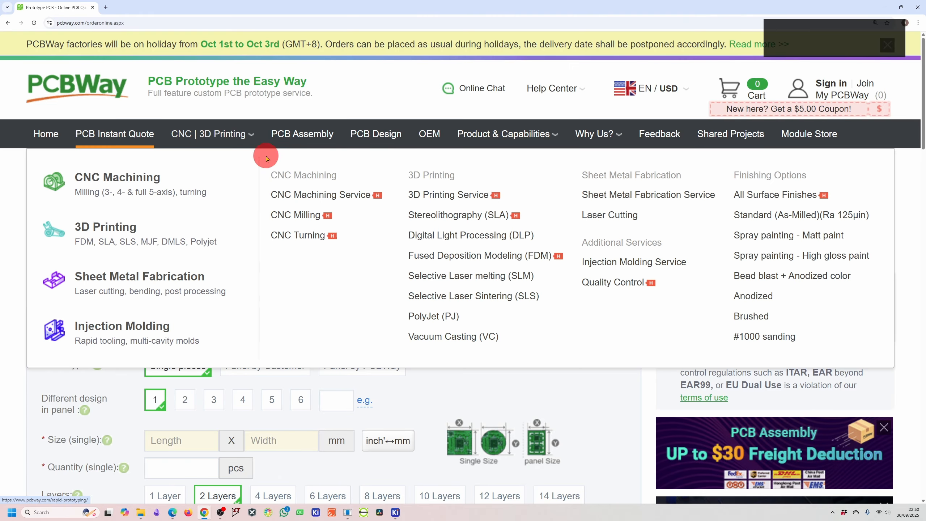
pyautogui.moveTo(548, 137)
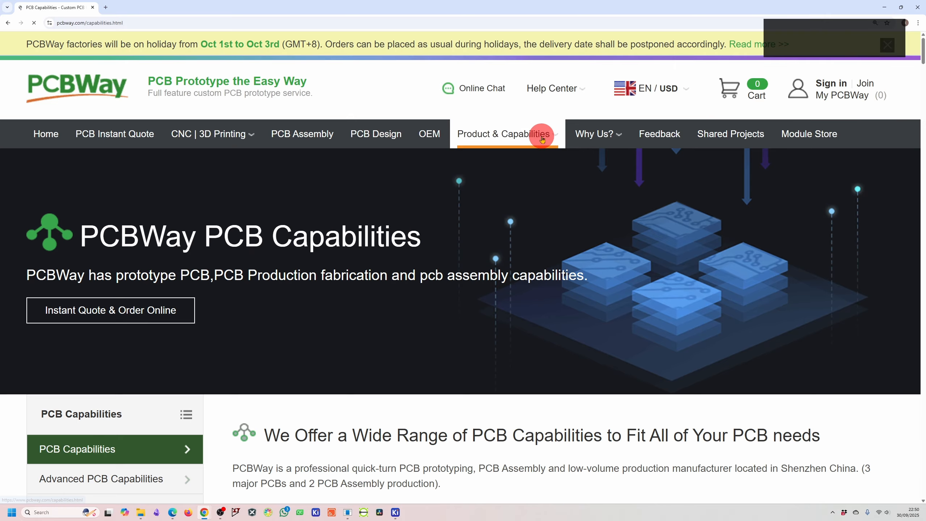
pyautogui.scroll(-20, 502, 246)
pyautogui.scroll(6, 458, 279)
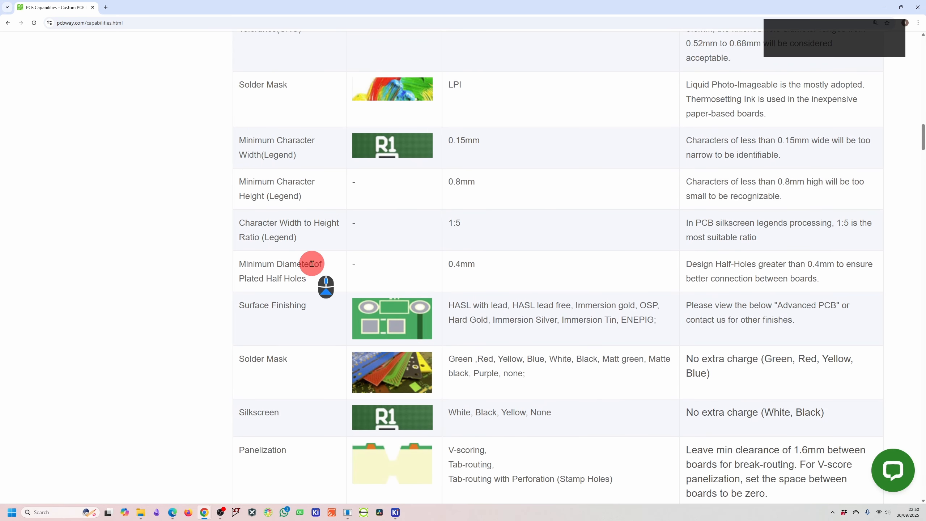
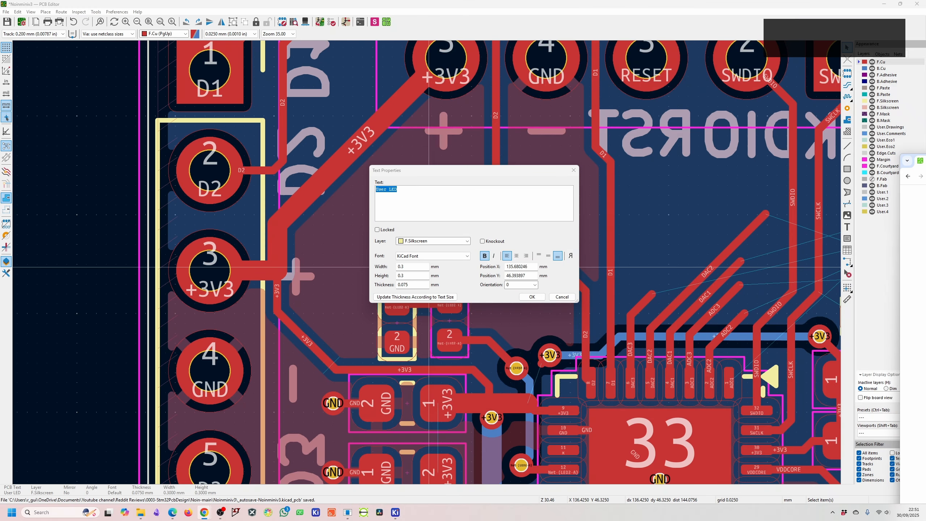
# - Set the "User LED" text's width and height to 0.8 mm and its thickness to 0.15 mm
pyautogui.doubleClick(400, 266)
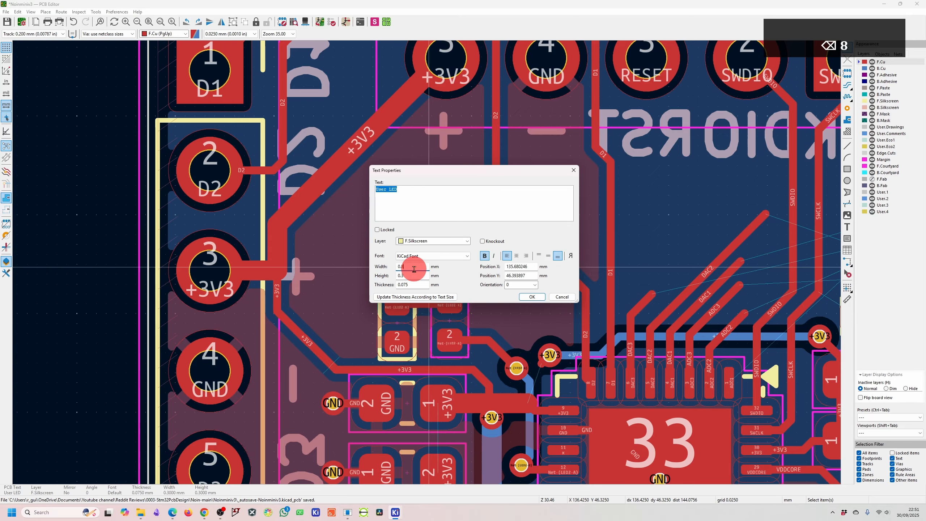
pyautogui.press('Return')
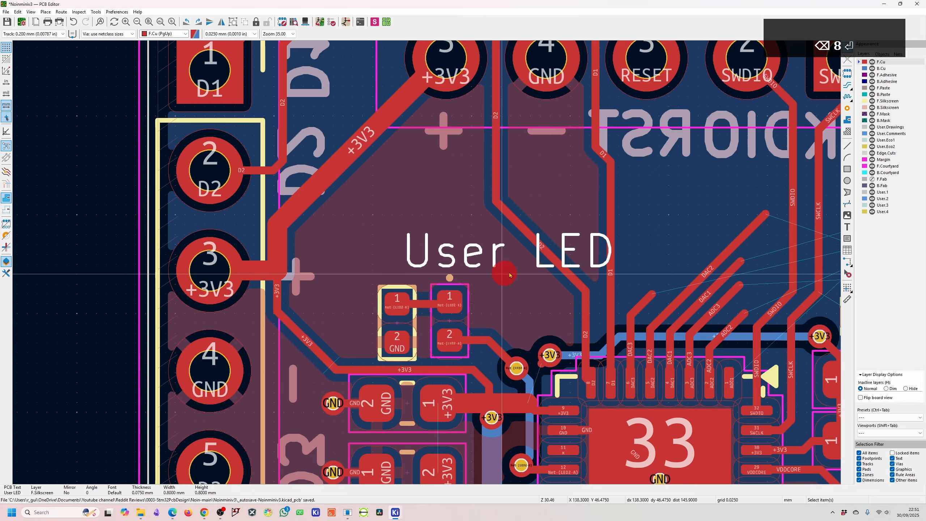
pyautogui.press('Escape')
pyautogui.doubleClick(445, 260)
pyautogui.press('Escape')
pyautogui.doubleClick(443, 258)
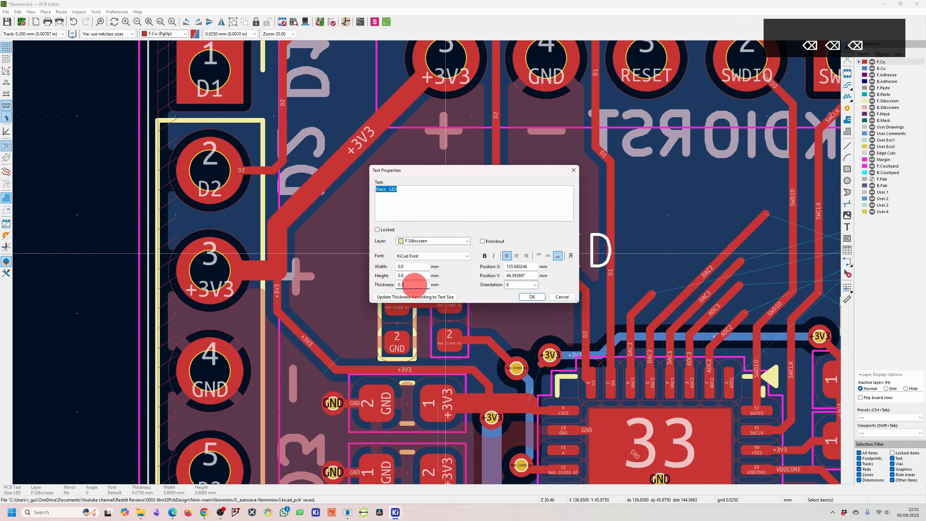
pyautogui.click(415, 286)
pyautogui.write('15')
pyautogui.press('Return')
pyautogui.press('Escape')
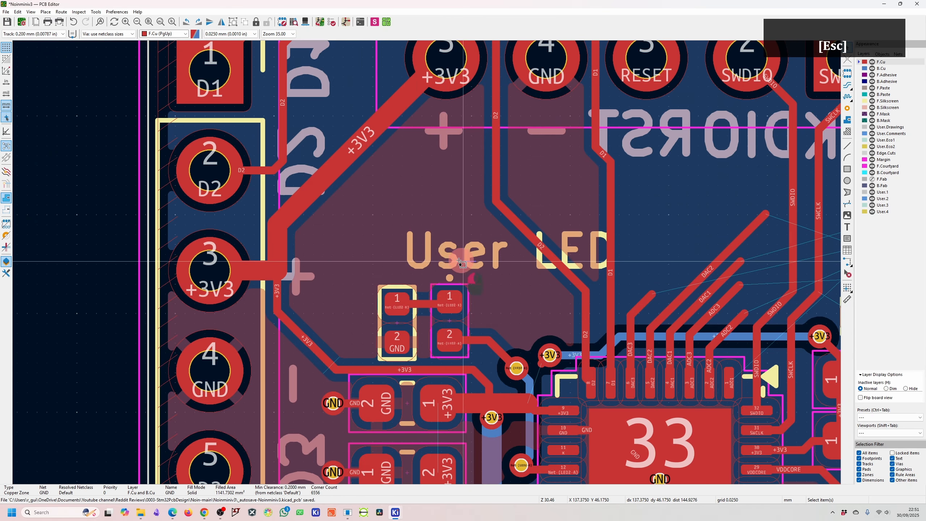
# - Check the text size settings of the R9 reference and the "Power" silkscreen label
pyautogui.scroll(-8, 454, 259)
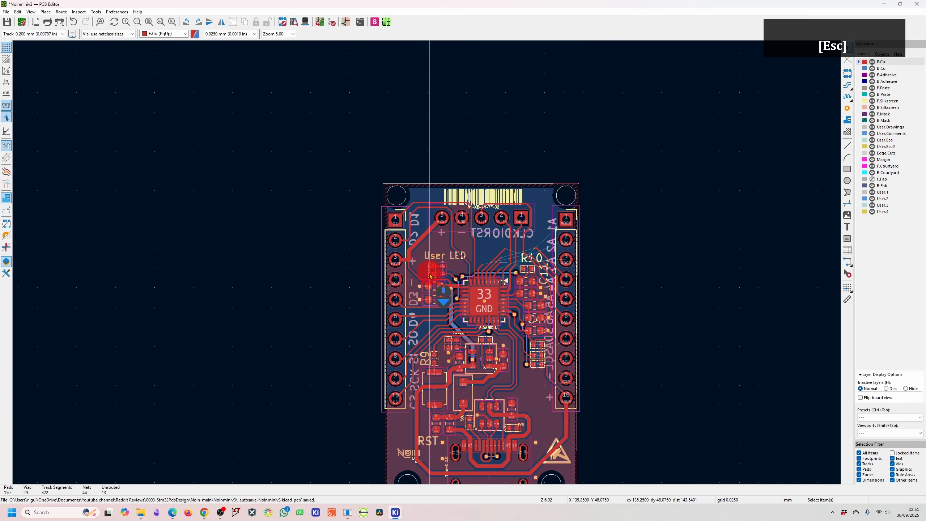
pyautogui.scroll(4, 438, 257)
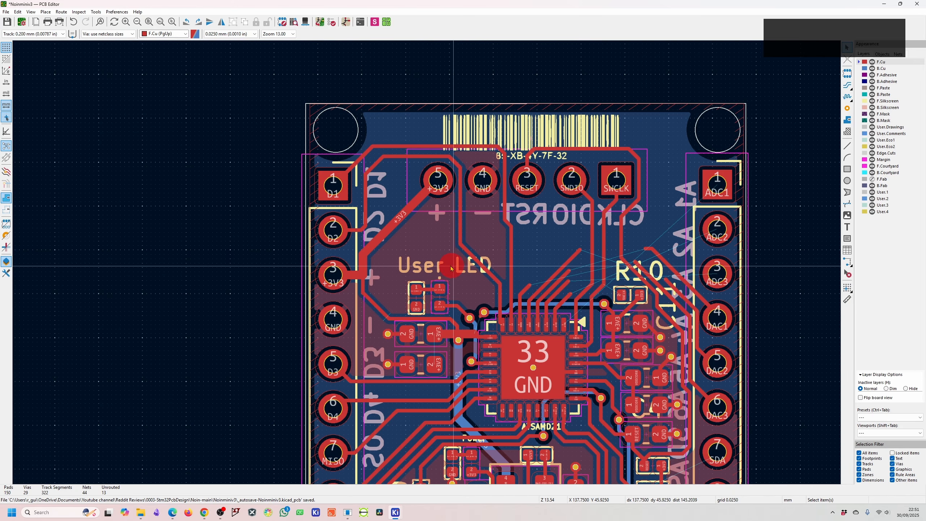
pyautogui.scroll(4, 459, 257)
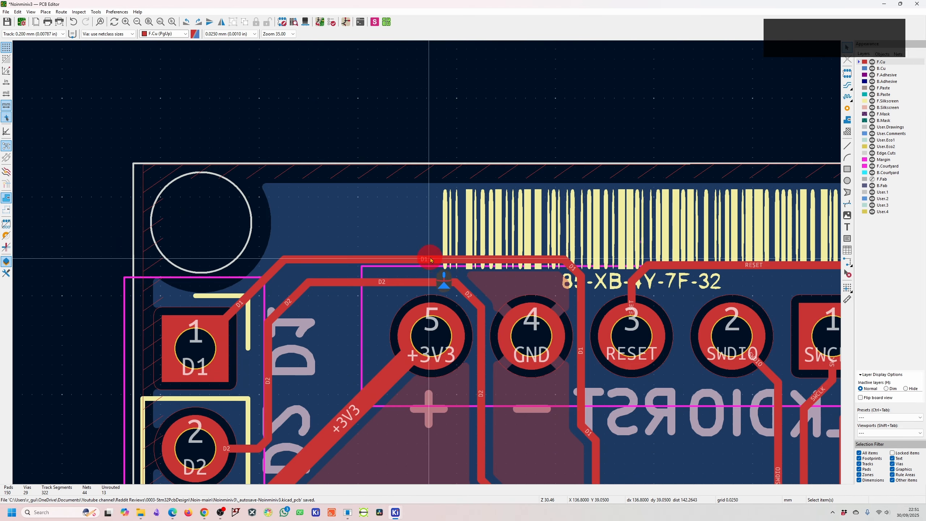
pyautogui.scroll(-4, 455, 260)
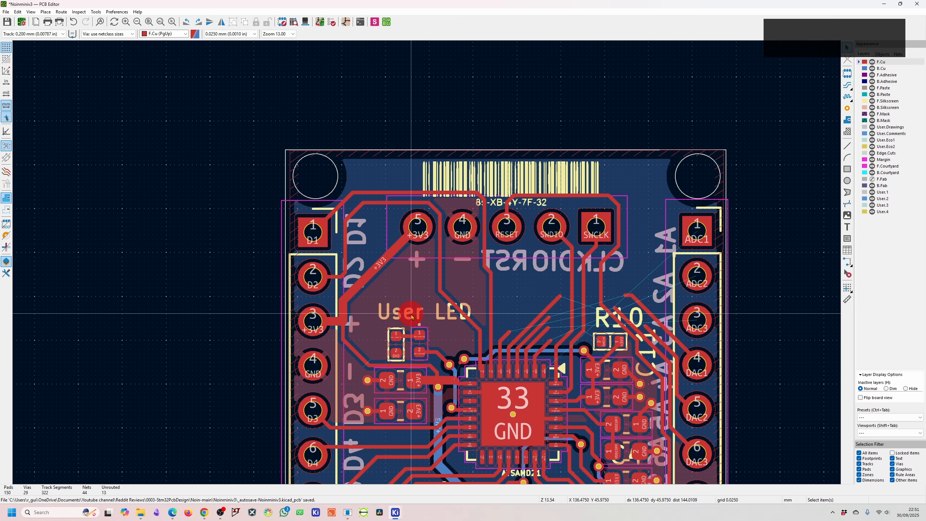
pyautogui.scroll(-3, 416, 314)
pyautogui.scroll(2, 409, 372)
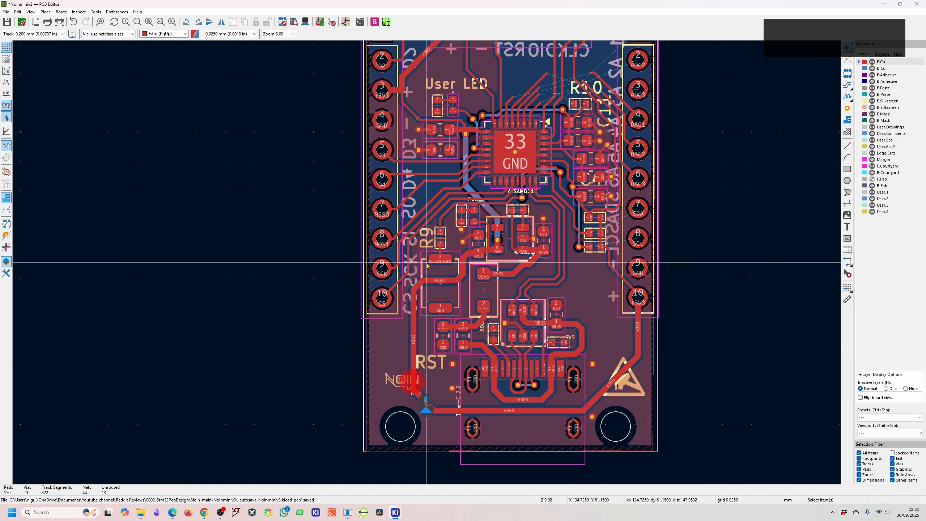
pyautogui.scroll(4, 434, 318)
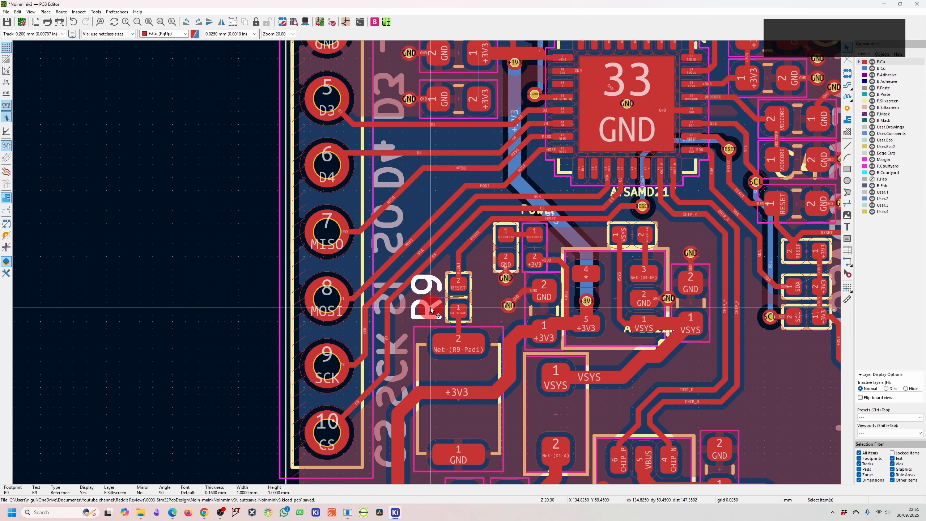
pyautogui.doubleClick(431, 309)
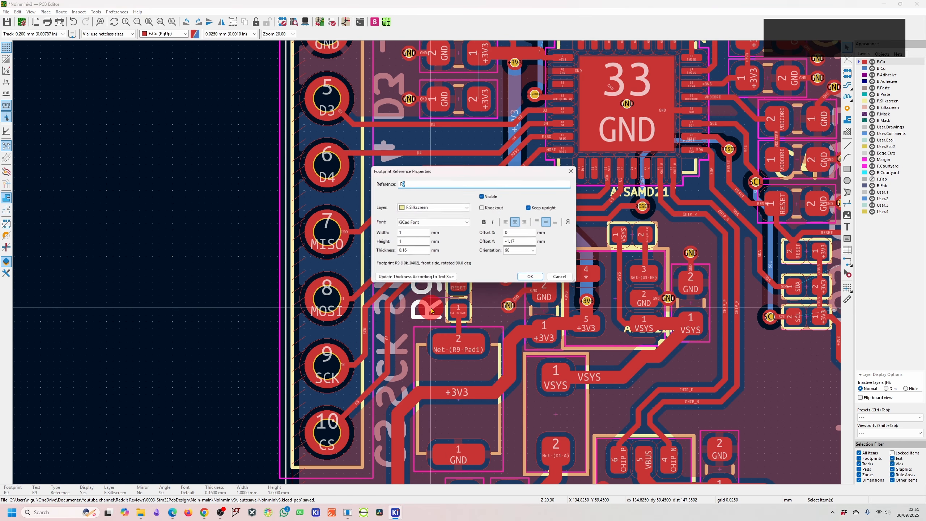
pyautogui.press('Escape')
pyautogui.click(634, 336)
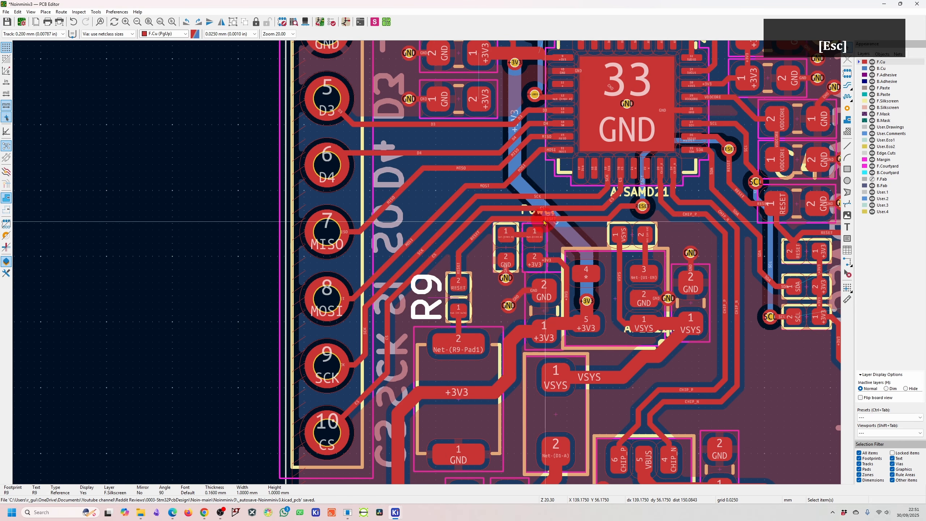
pyautogui.scroll(2, 538, 210)
pyautogui.click(425, 266)
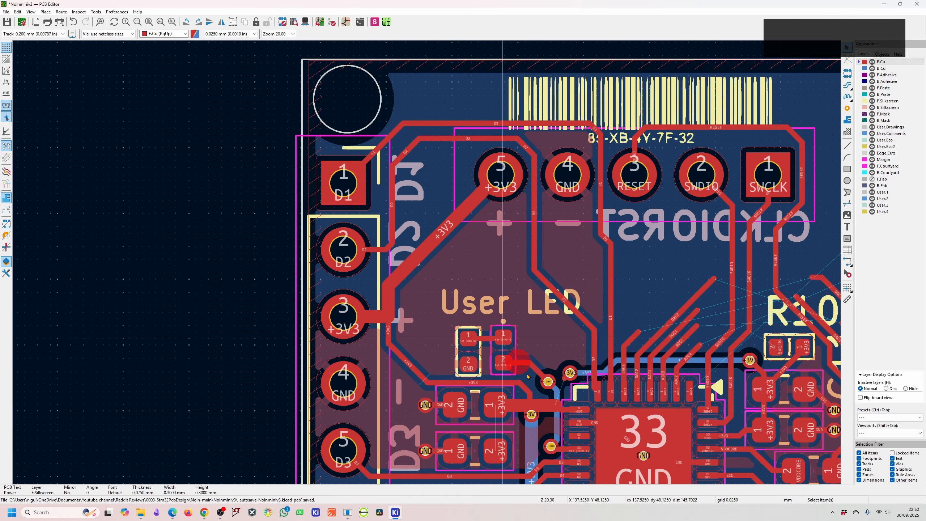
pyautogui.scroll(-4, 652, 397)
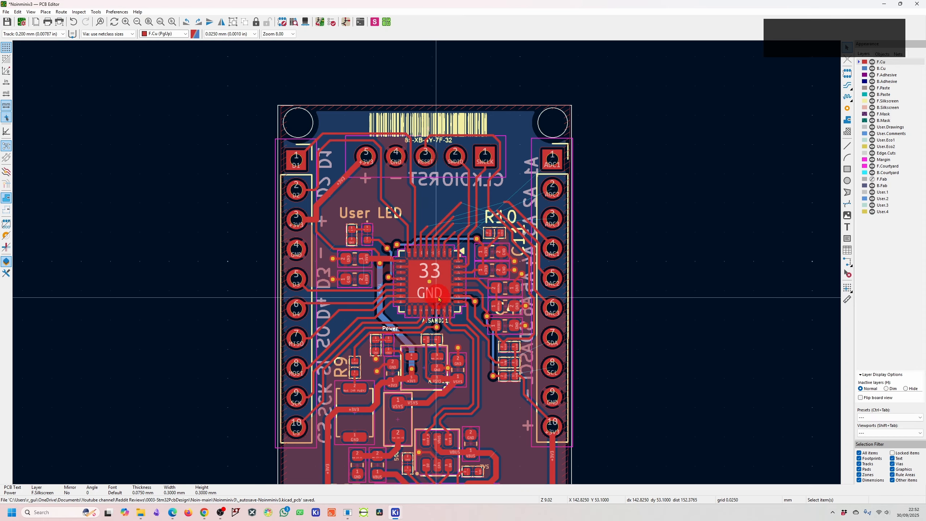
pyautogui.scroll(5, 524, 361)
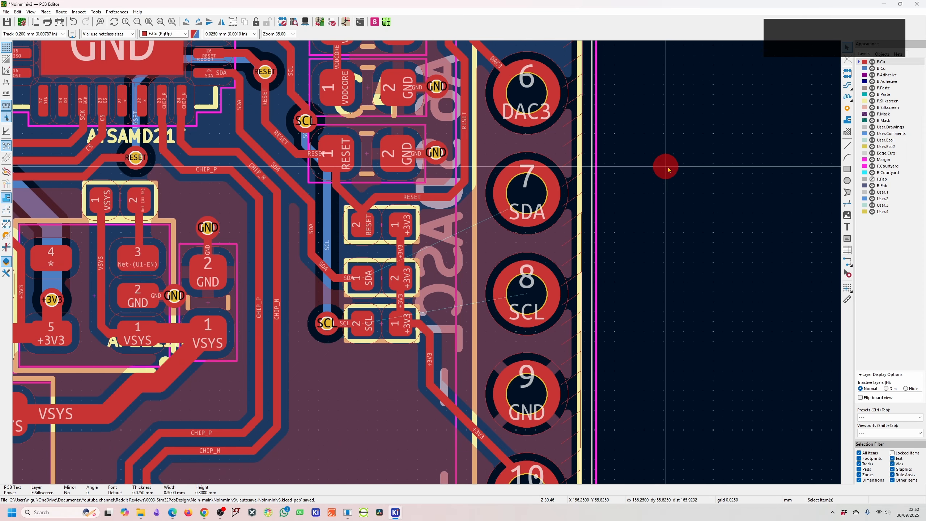
pyautogui.scroll(1, 365, 289)
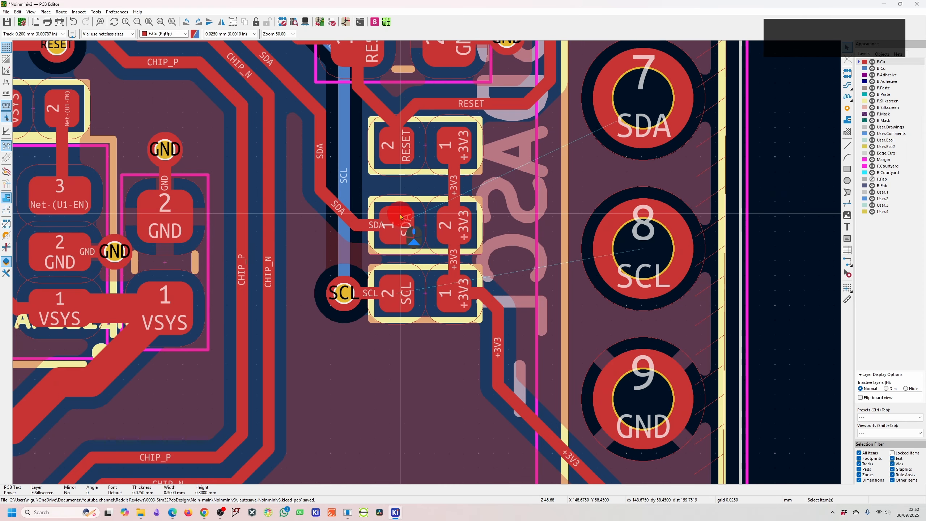
pyautogui.press('x')
pyautogui.scroll(-1, 401, 184)
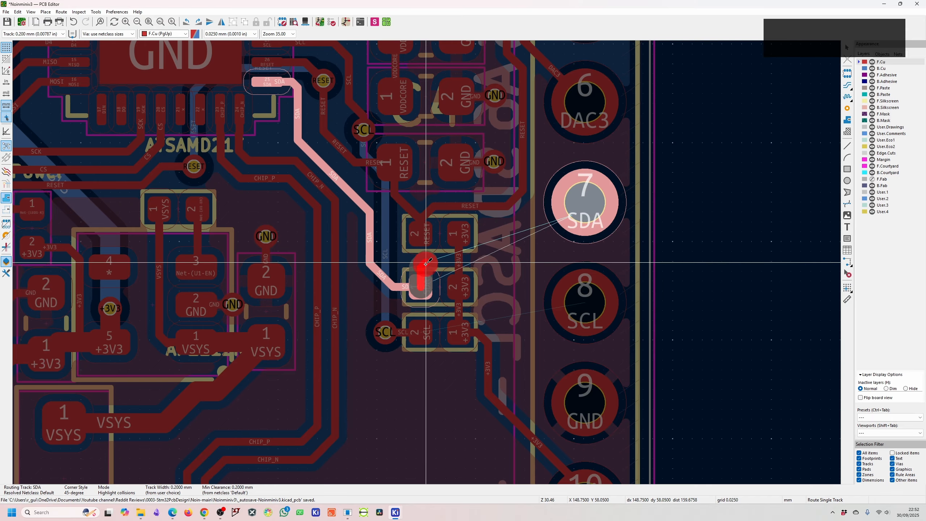
pyautogui.press('Escape')
# - Route SCL from its pull-up resistor pad through a via below it, then on the back copper layer to header pin 8
pyautogui.click(420, 331)
pyautogui.scroll(-1, 428, 355)
pyautogui.scroll(1, 427, 264)
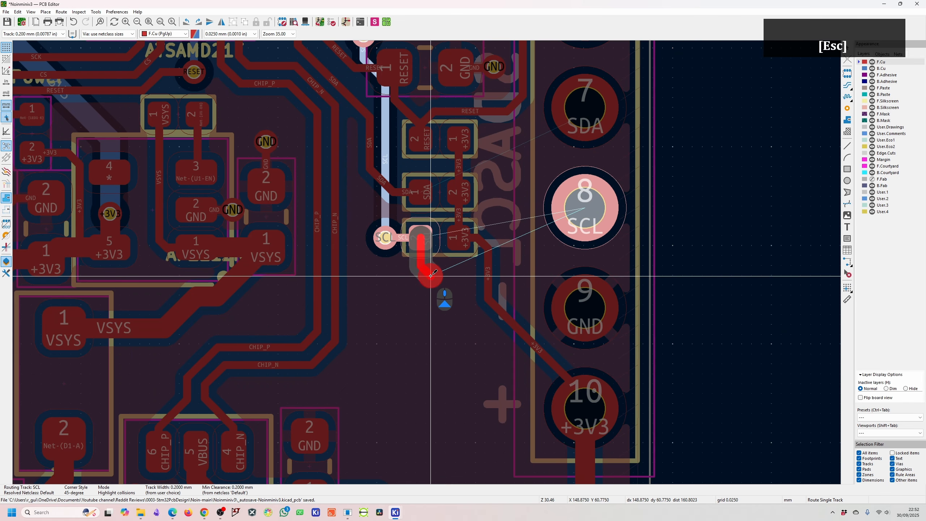
pyautogui.click(438, 271)
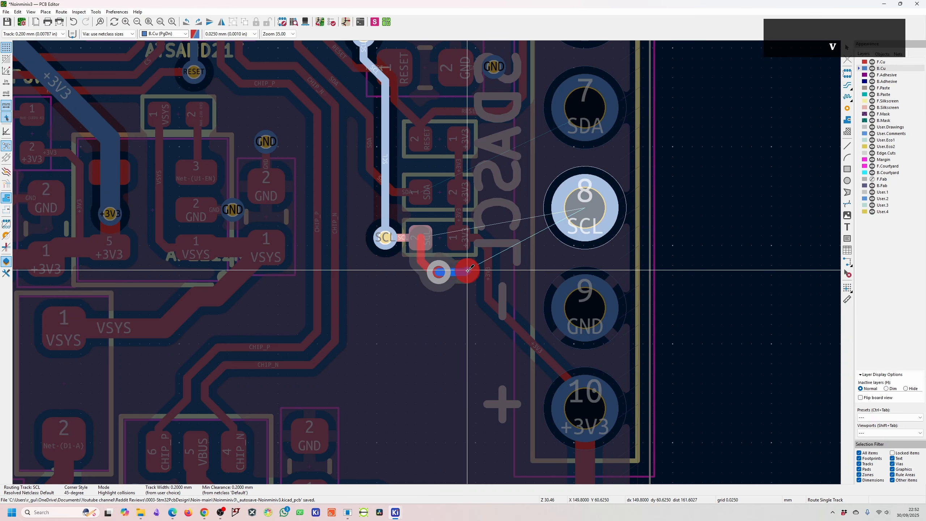
pyautogui.click(585, 208)
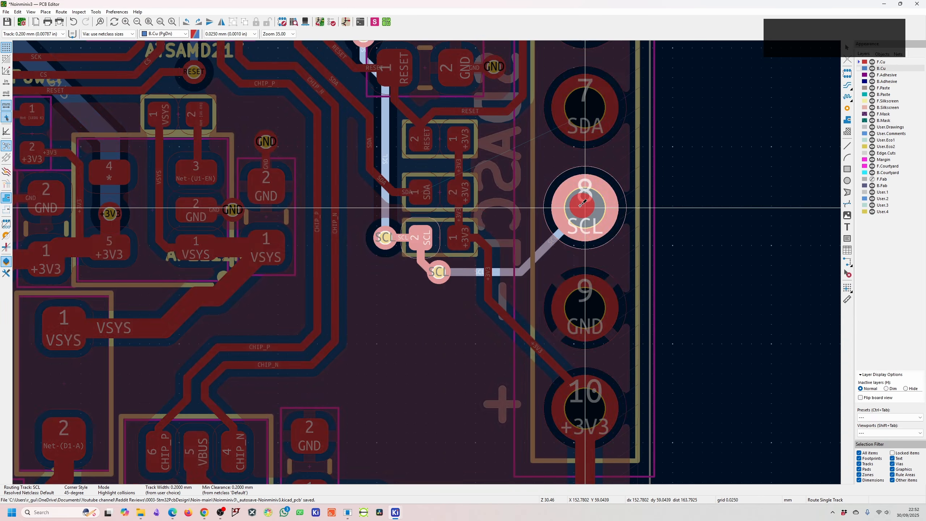
pyautogui.press('Escape')
pyautogui.press('Escape')
# - Drag the SDA and SCL pull-up resistors away from the RESET resistor, and move the new SCL via below them
pyautogui.press('d')
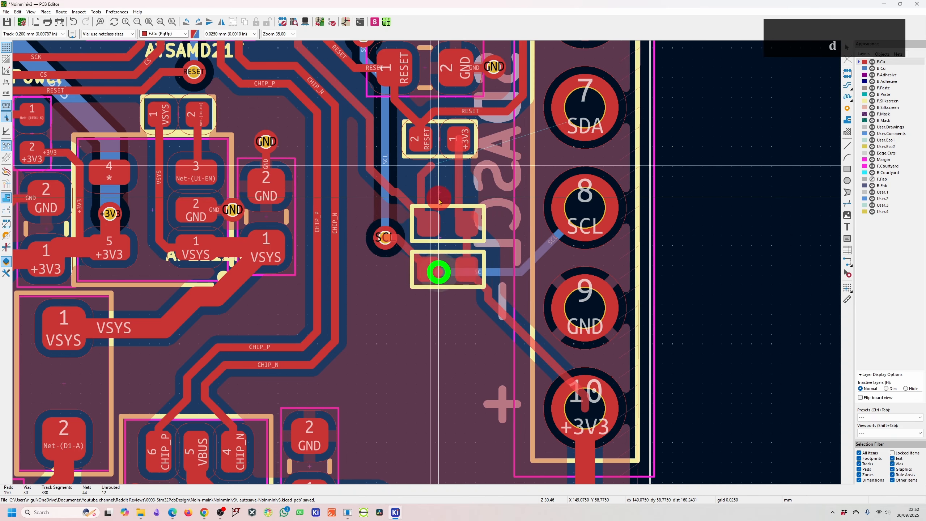
pyautogui.click(437, 208)
pyautogui.press('Escape')
pyautogui.press('d')
pyautogui.click(439, 321)
# - Reshape the +3V3 track between the SCL pull-up resistor and header pin 10 so it runs vertically beside the header
pyautogui.press('d')
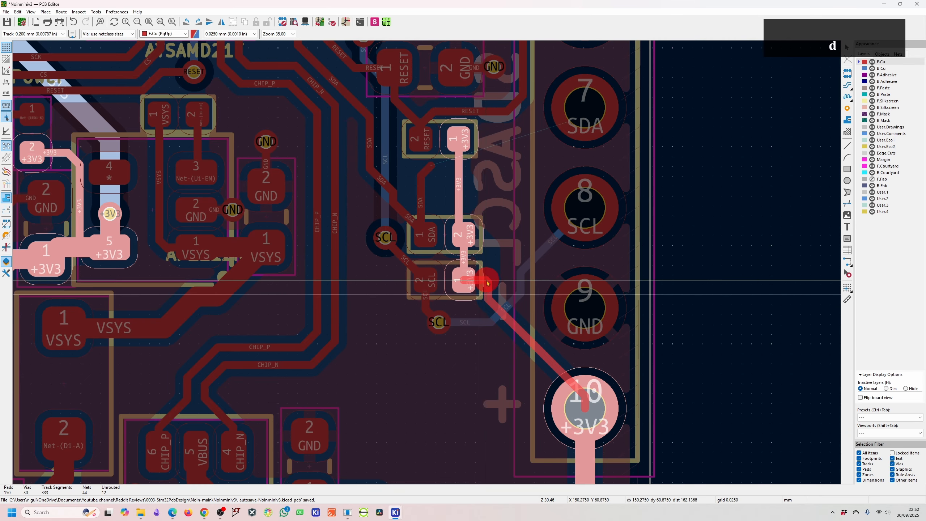
pyautogui.press('d')
pyautogui.press('d')
pyautogui.click(542, 406)
pyautogui.press('d')
pyautogui.press('d')
pyautogui.press('d')
pyautogui.press('d')
# - Straighten the SDA track above its pull-up resistor and route SDA through a via on the back copper layer to header pin 7
pyautogui.press('Escape')
pyautogui.press('d')
pyautogui.click(426, 194)
pyautogui.press('v')
pyautogui.press('v')
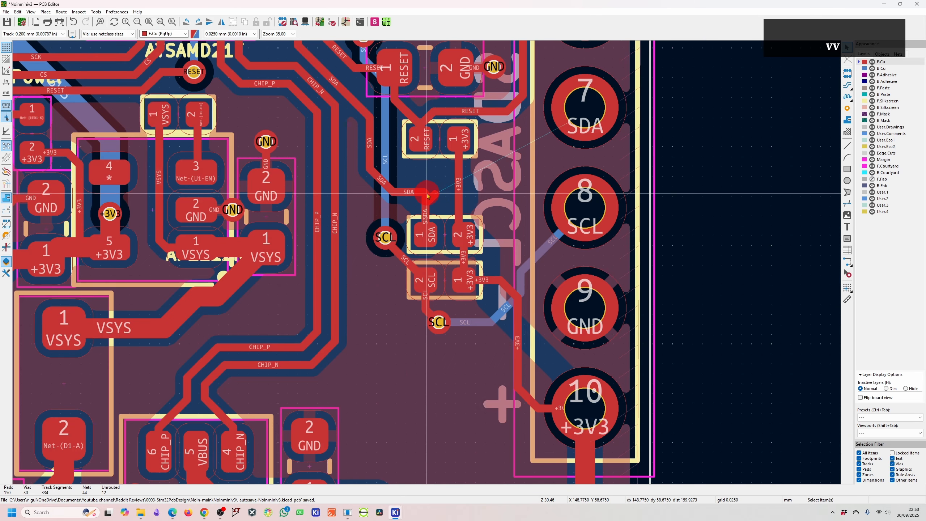
pyautogui.press('x')
pyautogui.press('v')
pyautogui.click(426, 193)
pyautogui.press('x')
pyautogui.press('Escape')
pyautogui.press('v')
pyautogui.press('x')
pyautogui.press('Escape')
pyautogui.press('Escape')
# - Connect the GND pad of the user LED's resistor to a new via with a short front-layer track and refill all zones
pyautogui.scroll(-6, 427, 192)
pyautogui.scroll(3, 409, 266)
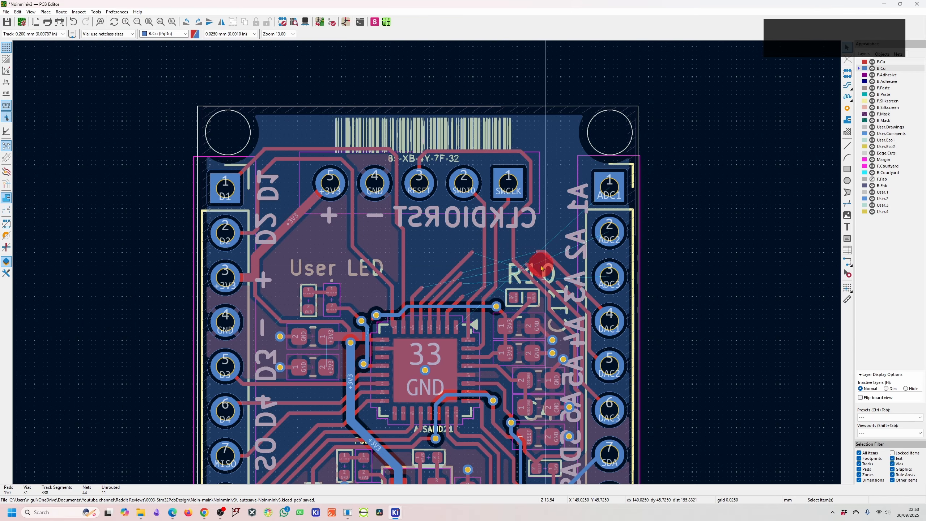
pyautogui.scroll(3, 331, 311)
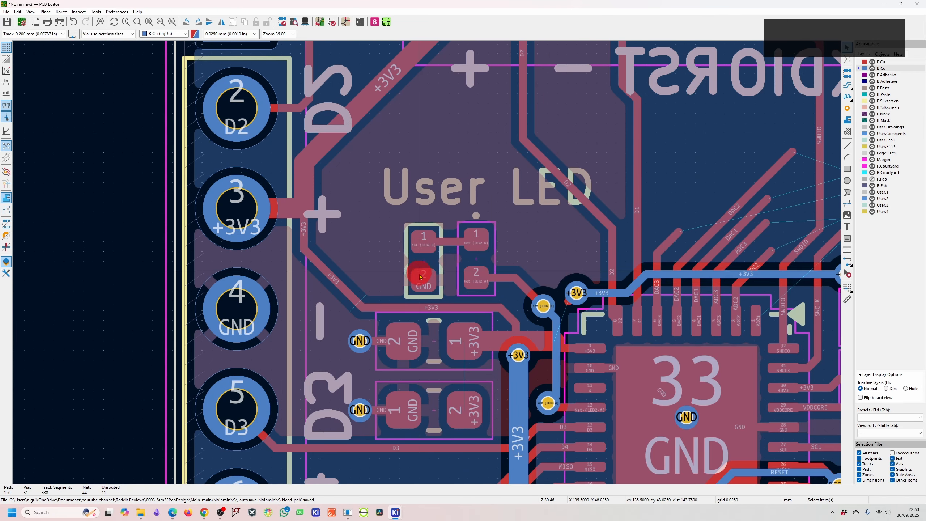
pyautogui.scroll(3, 420, 276)
pyautogui.press('v')
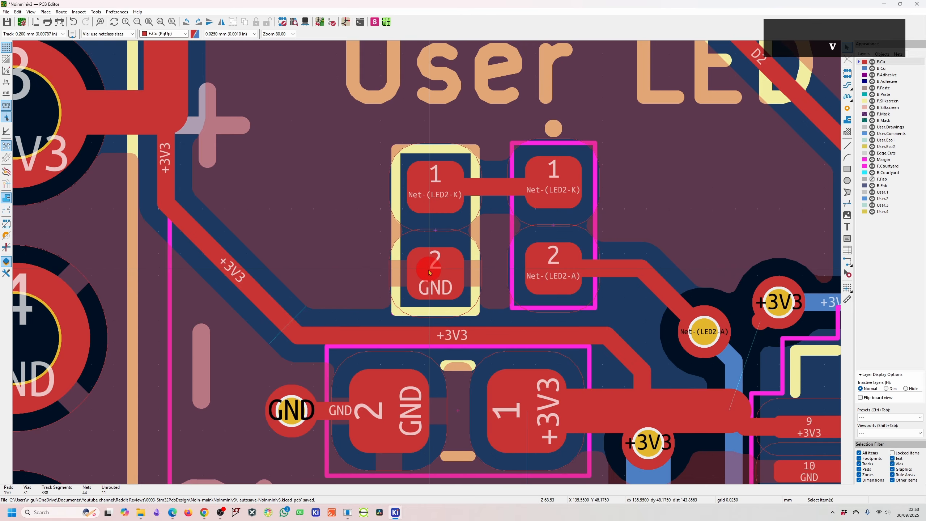
pyautogui.press('x')
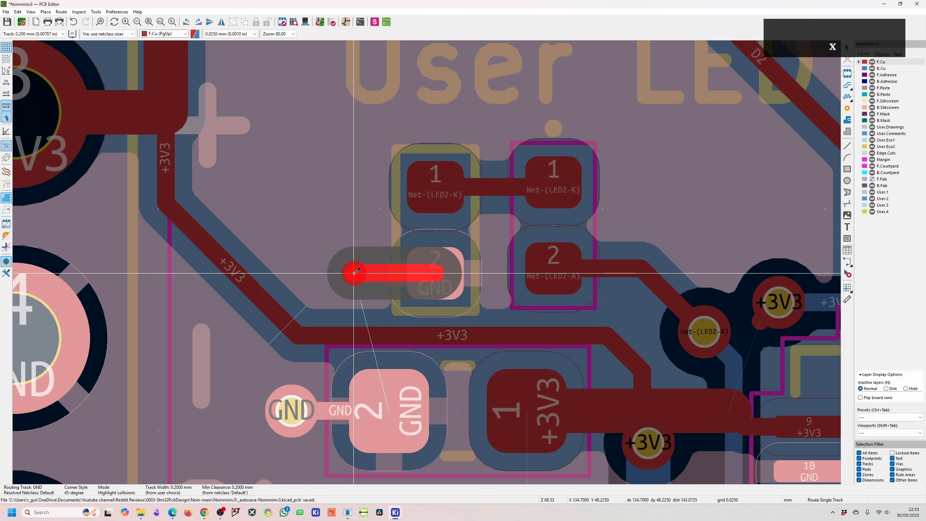
pyautogui.press('Escape')
pyautogui.scroll(-5, 354, 273)
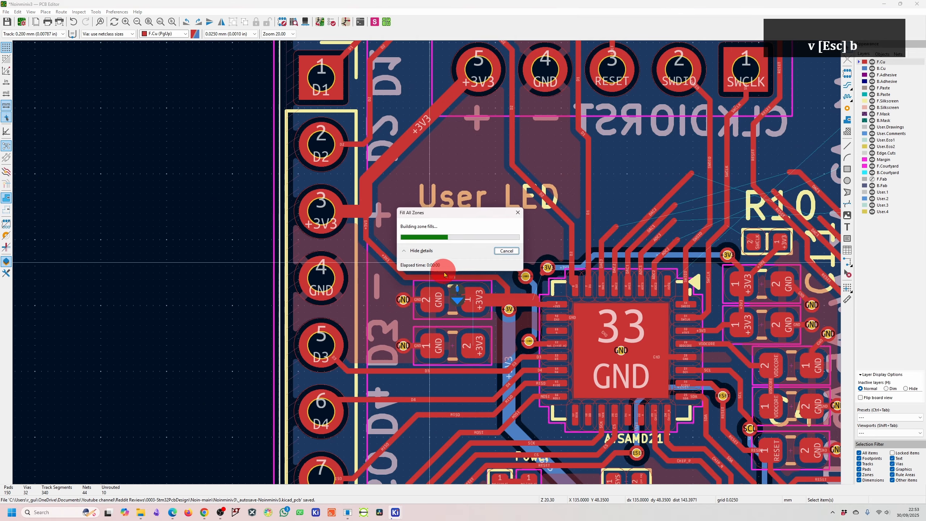
# - Examine the back copper routing around the microcontroller and programming header with the front copper layer hidden, and restore front copper visibility
pyautogui.scroll(-8, 444, 274)
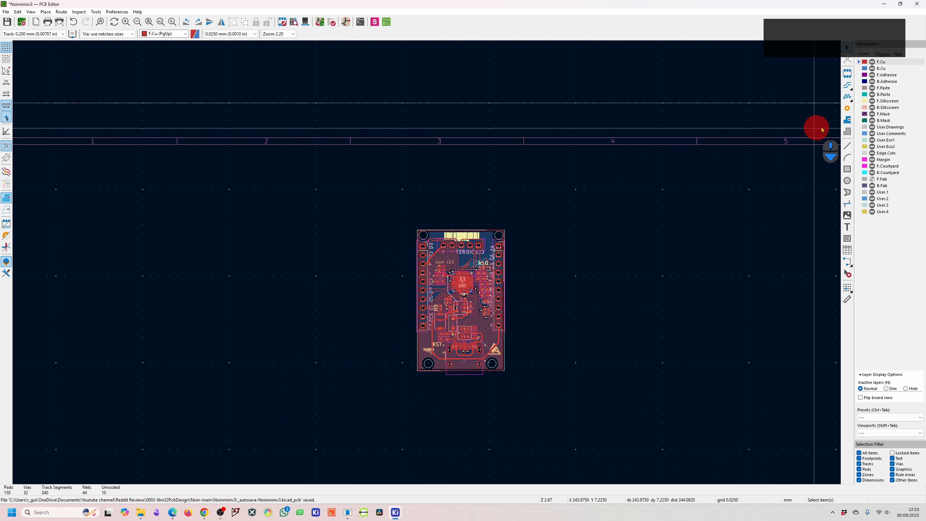
pyautogui.click(872, 64)
pyautogui.scroll(7, 463, 277)
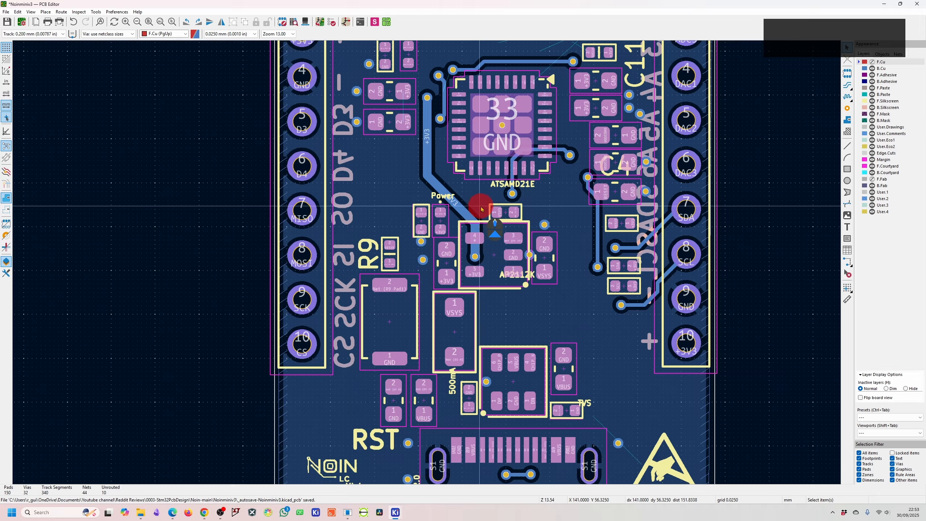
pyautogui.moveTo(776, 168); pyautogui.dragTo(767, 262, button='right')
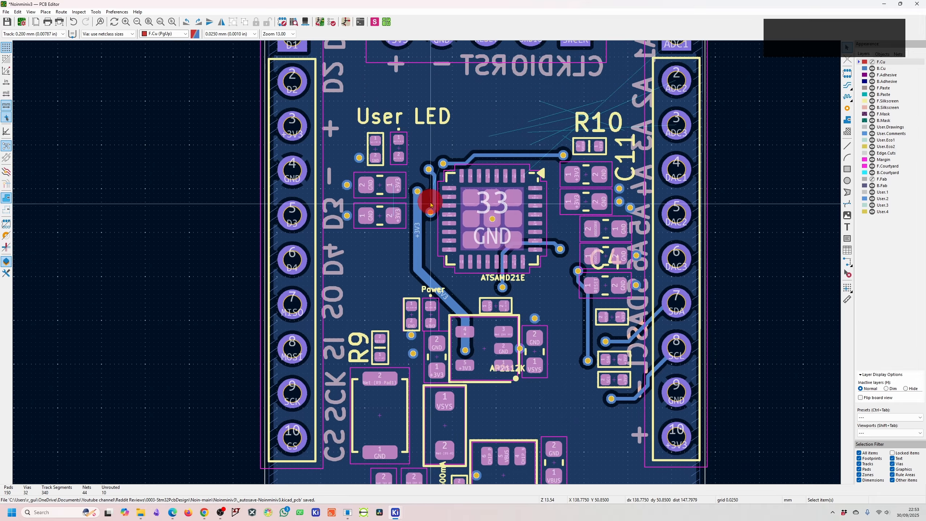
pyautogui.scroll(4, 431, 205)
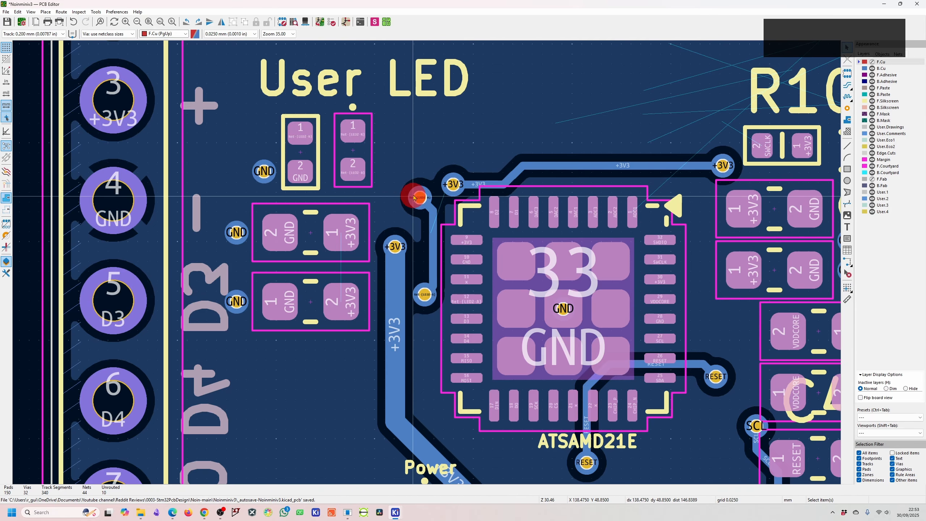
pyautogui.scroll(-6, 405, 263)
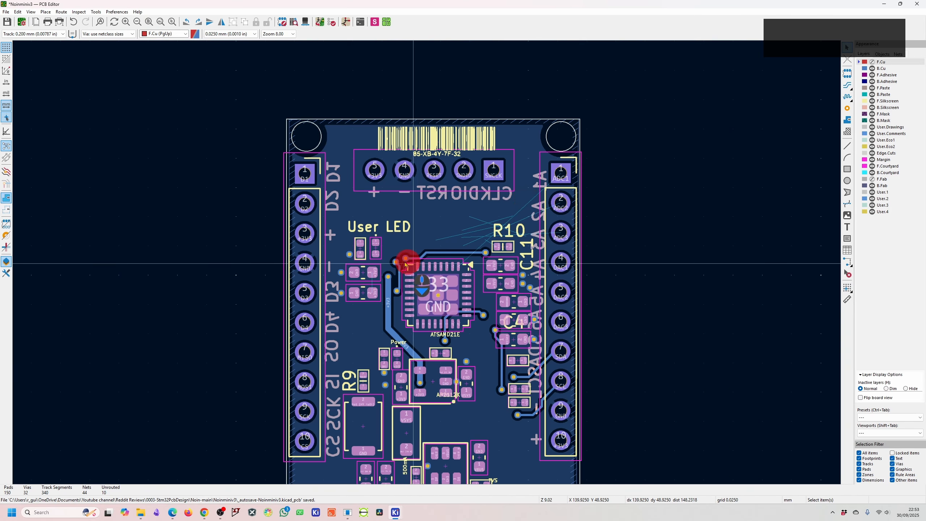
pyautogui.scroll(1, 405, 263)
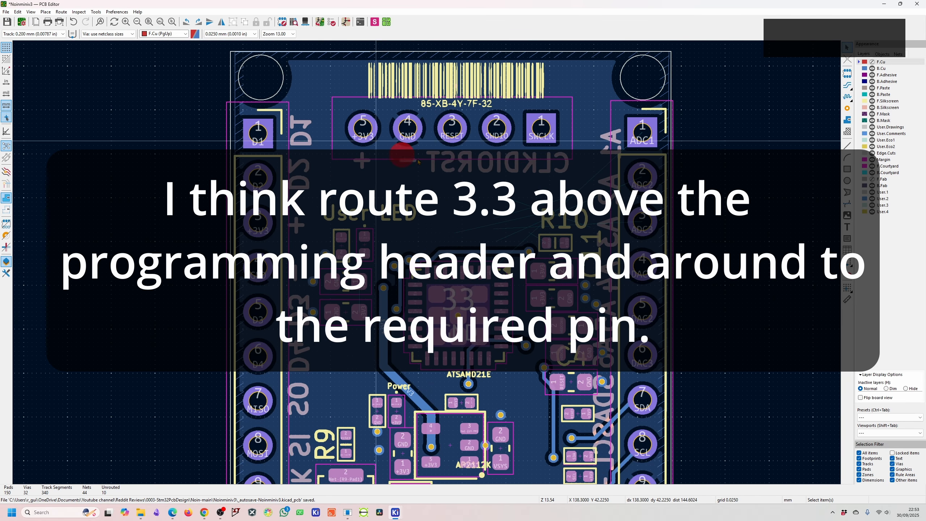
pyautogui.click(873, 62)
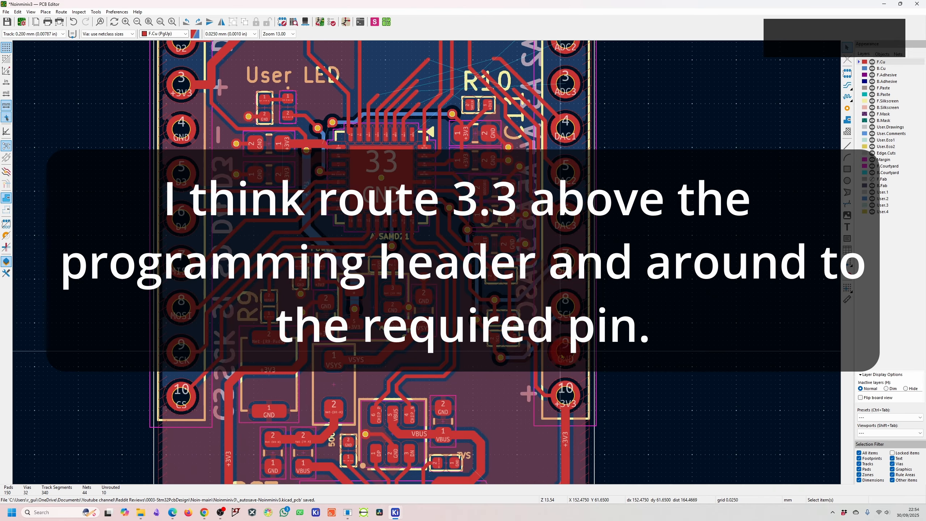
# - Route a +3V3 track on the back copper layer between the two vias at the microcontroller's upper-left corner, looping around the user LED via
pyautogui.scroll(3, 334, 153)
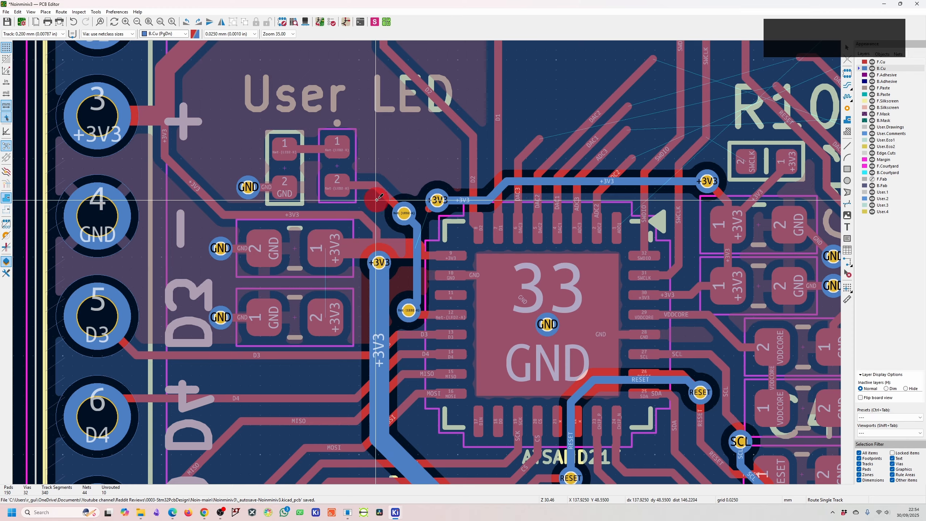
pyautogui.press('x')
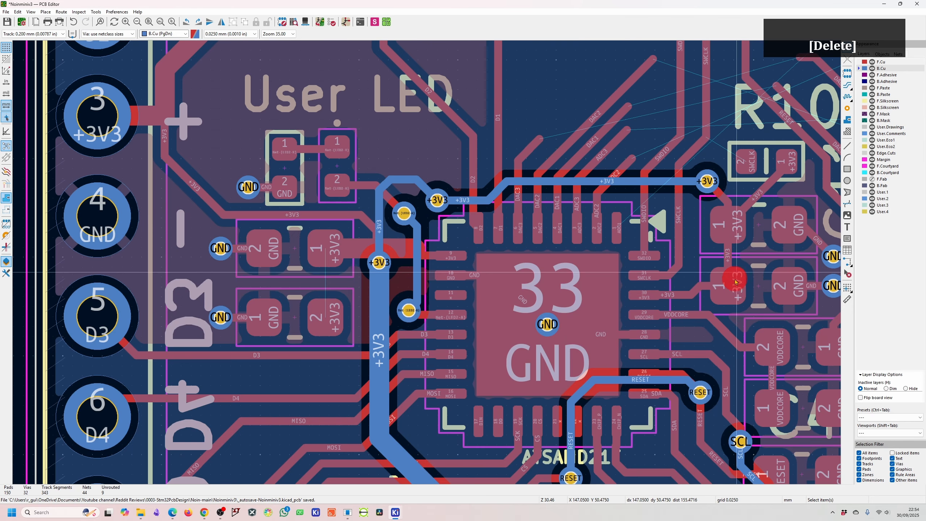
# - Delete the redundant +3V3 via at the microcontroller's upper-left corner and straighten the back-layer +3V3 track that passed through it
pyautogui.scroll(-10, 381, 374)
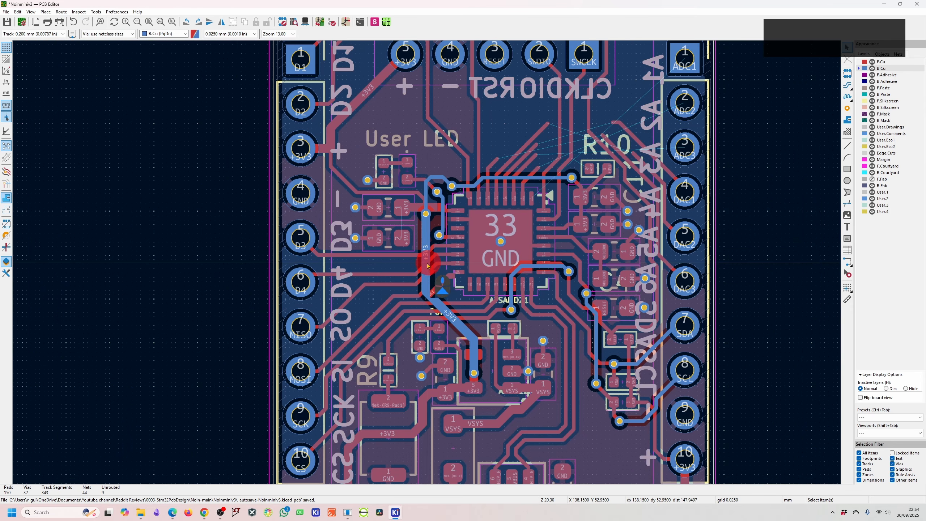
pyautogui.scroll(6, 427, 264)
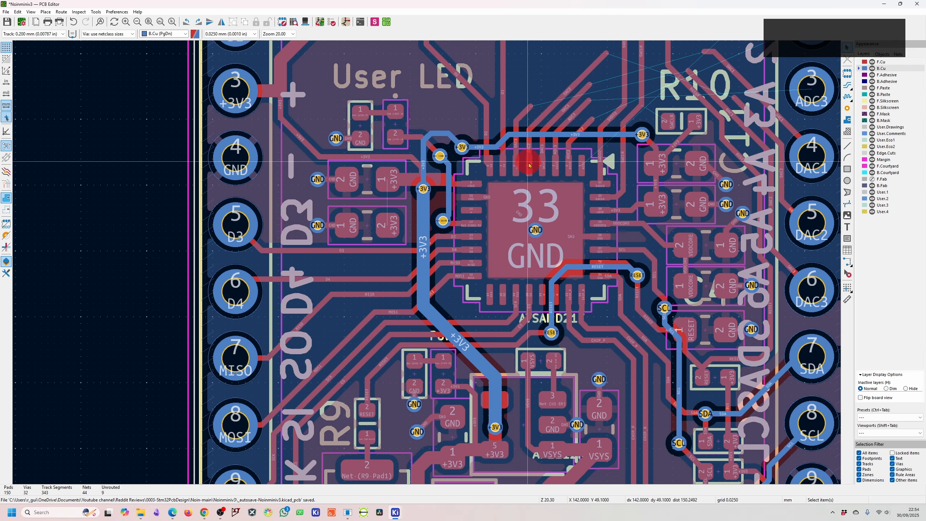
pyautogui.press('Delete')
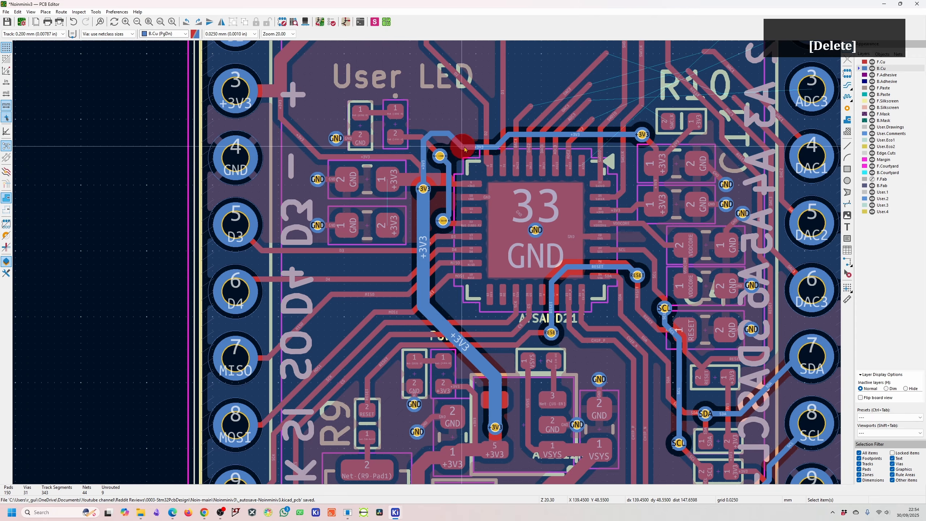
pyautogui.press('d')
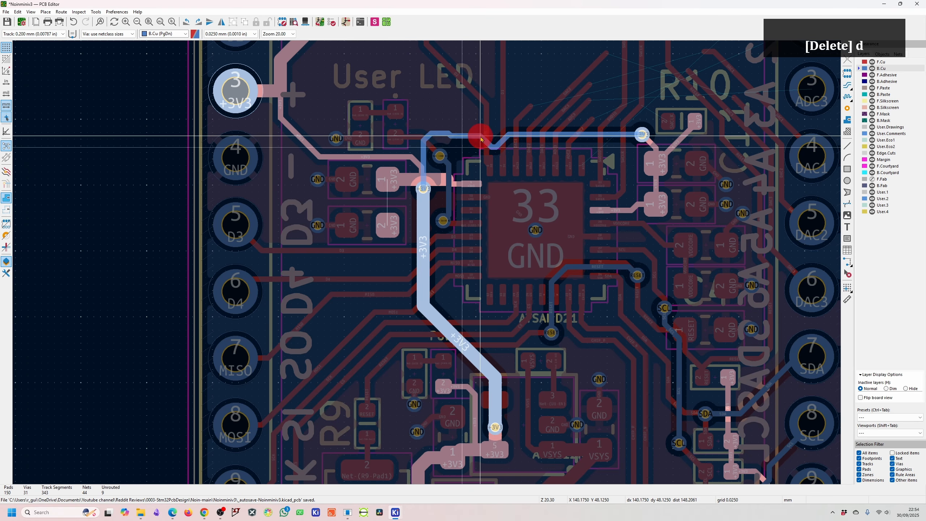
pyautogui.click(483, 137)
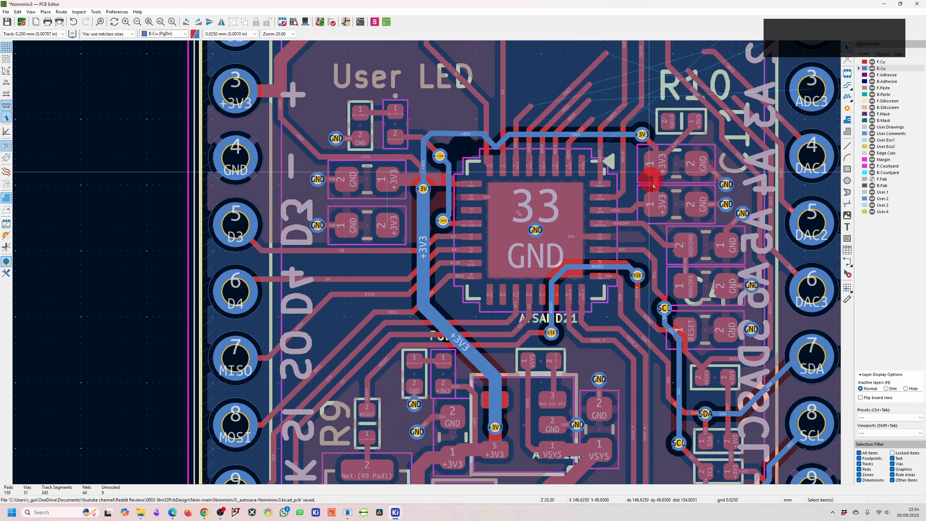
# - Drag the diagonal SDA segment below the microcontroller away from CHIP_N, closer to the RESET track
pyautogui.scroll(-2, 655, 247)
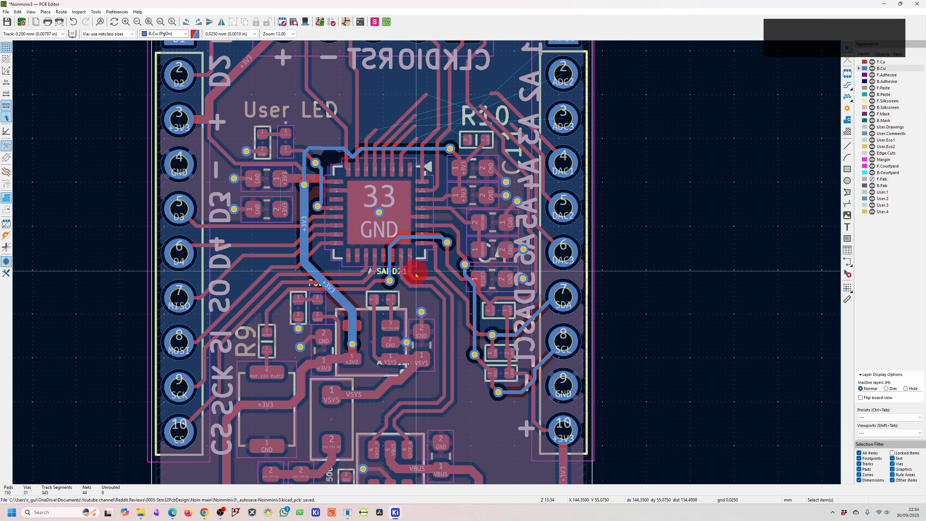
pyautogui.scroll(4, 440, 385)
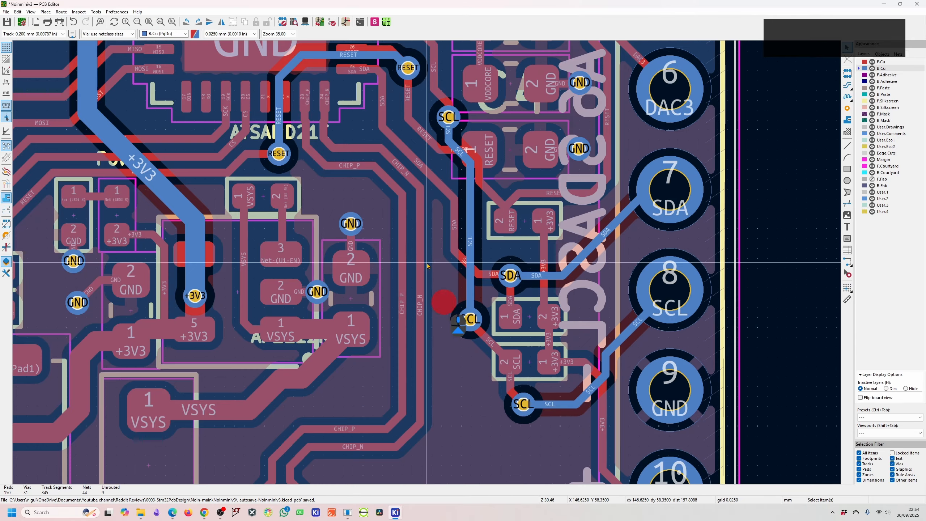
pyautogui.scroll(3, 409, 159)
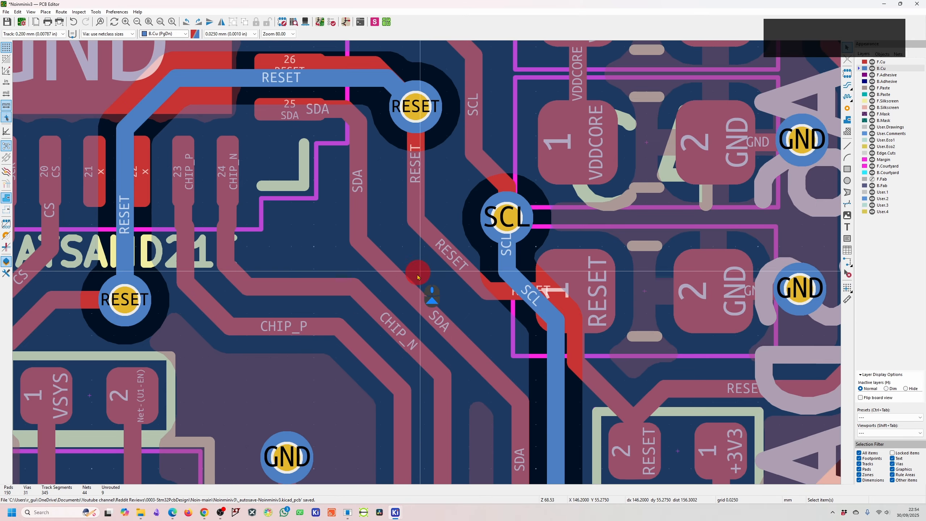
pyautogui.click(414, 293)
pyautogui.press('d')
pyautogui.click(418, 303)
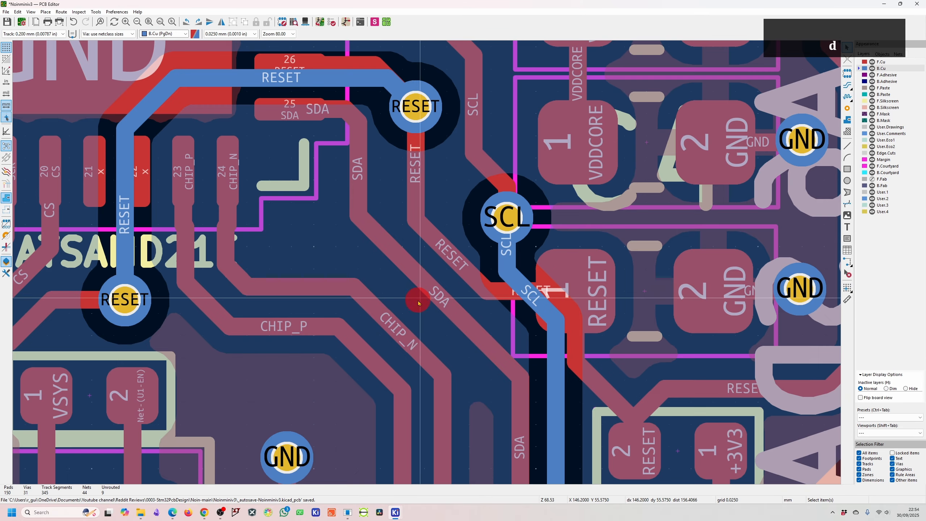
# - Shift the diagonal CHIP_P and CHIP_N segments farther from SDA, and nudge the RESET via below the microcontroller away from them
pyautogui.press('d')
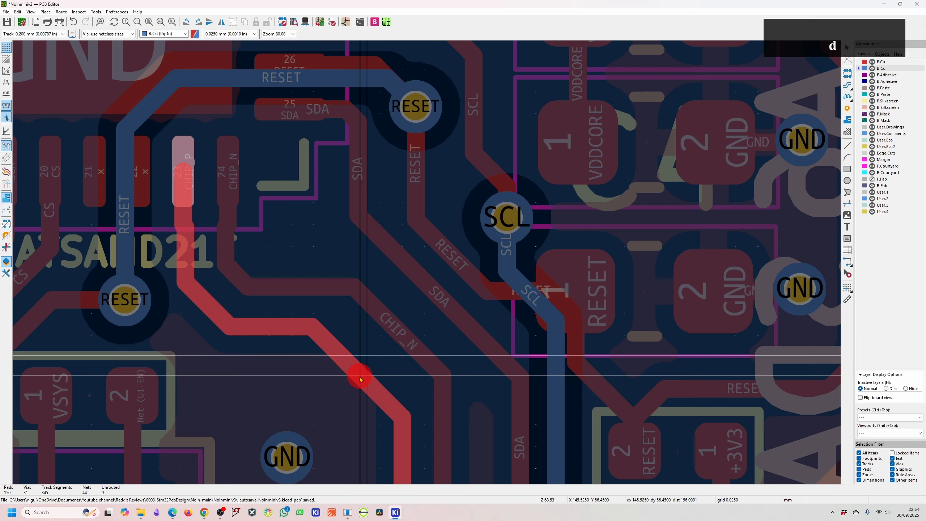
pyautogui.press('d')
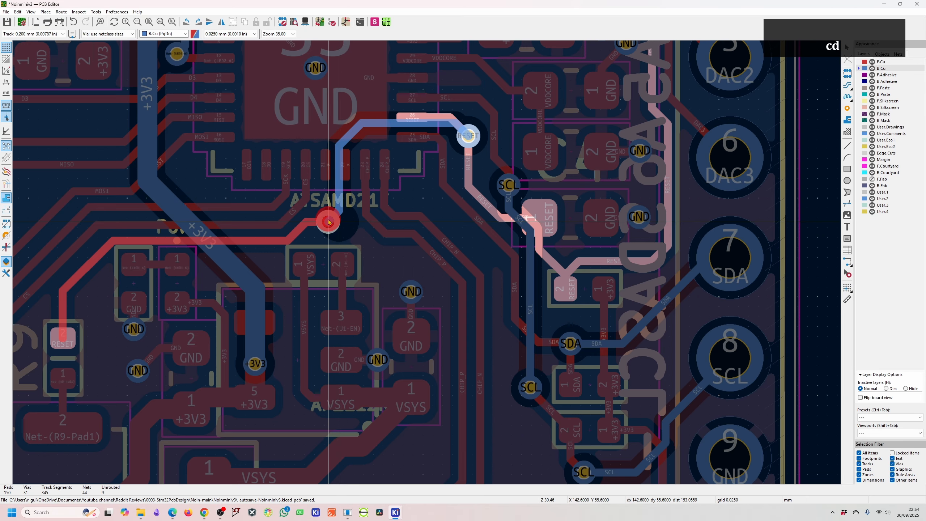
pyautogui.click(328, 221)
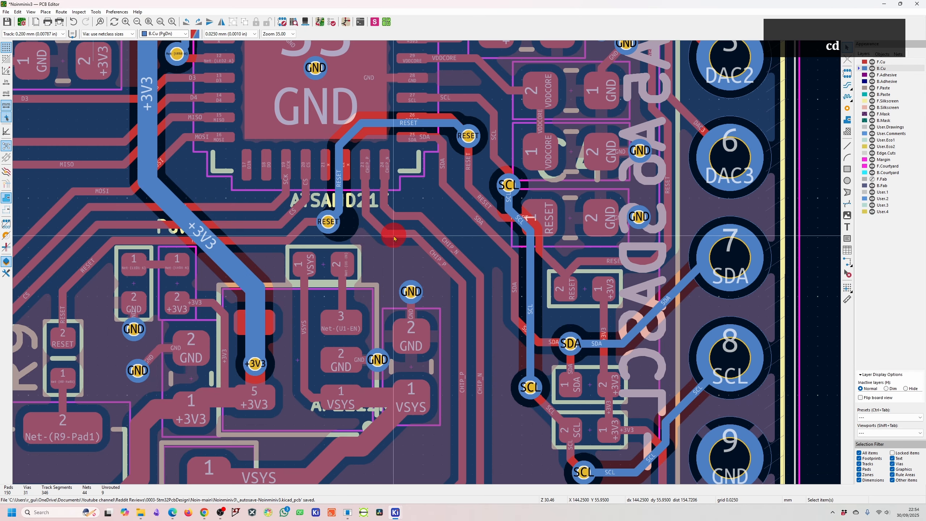
# - Save the board, make front copper the active layer and refill all zones
pyautogui.click(7, 22)
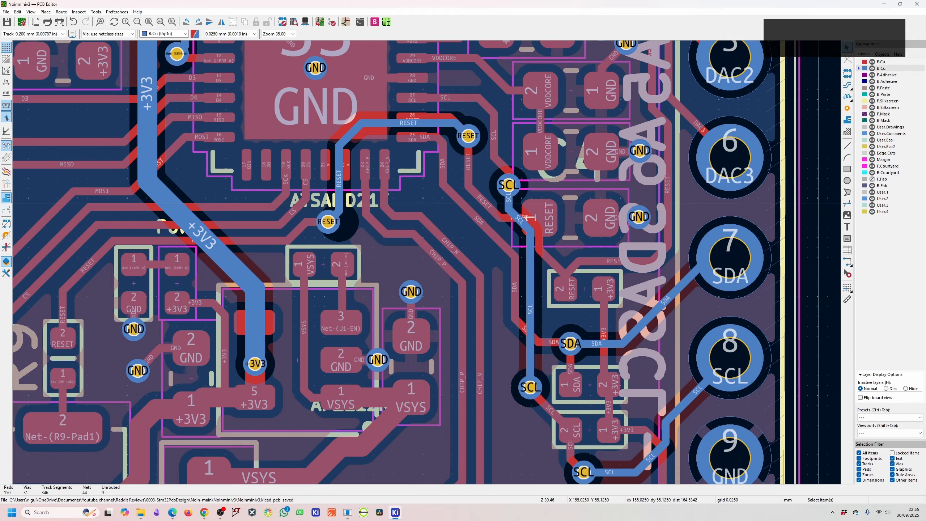
pyautogui.press('v')
pyautogui.press('b')
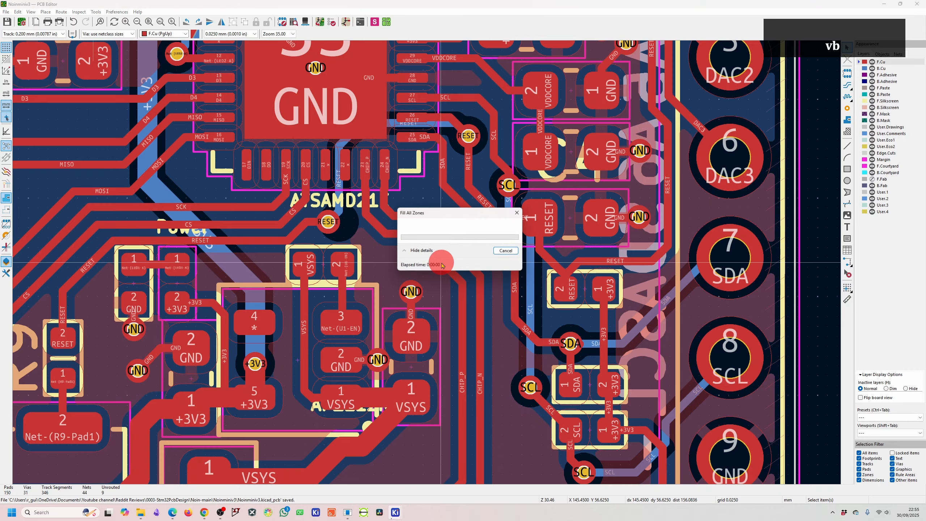
# - Reshape the CHIP_P and CHIP_N corners above the USB protection chip into longer diagonals and refill all zones
pyautogui.scroll(3, 434, 260)
pyautogui.press('Escape')
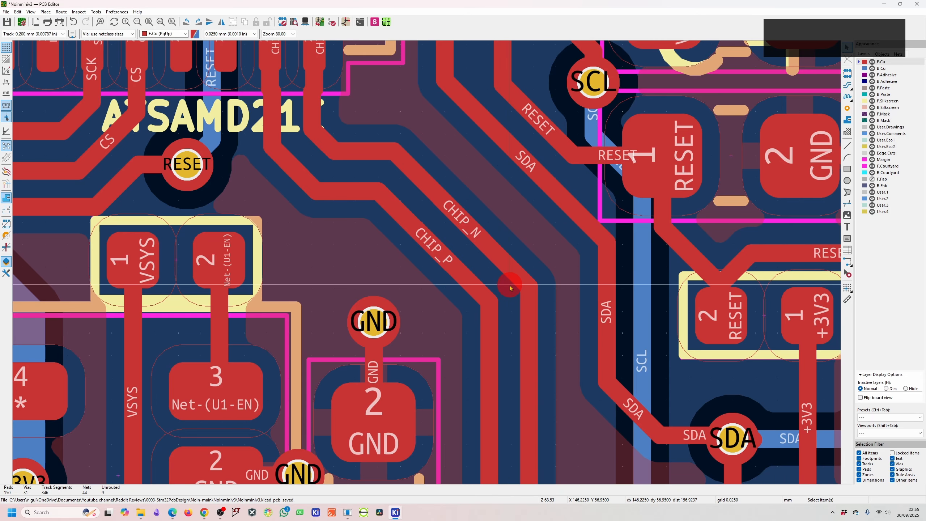
pyautogui.scroll(-4, 492, 288)
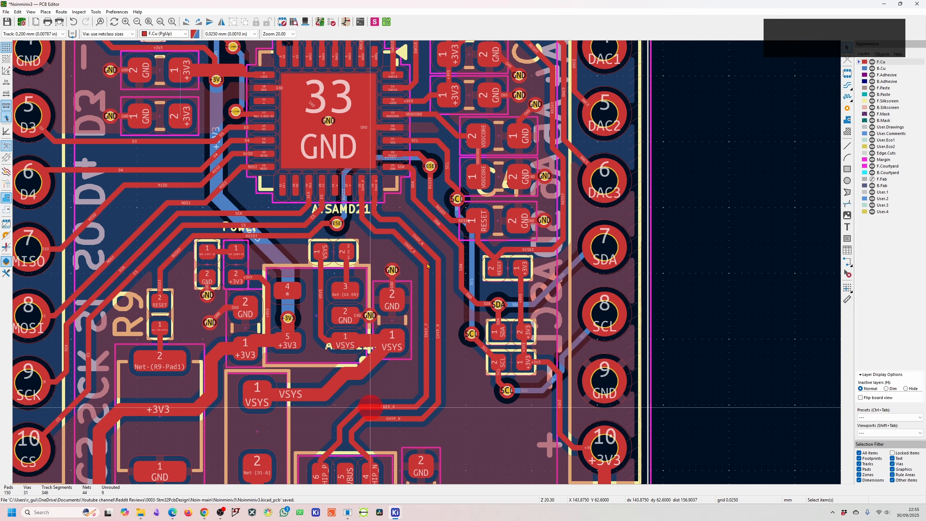
pyautogui.scroll(-4, 428, 266)
pyautogui.scroll(4, 438, 273)
pyautogui.scroll(-4, 433, 254)
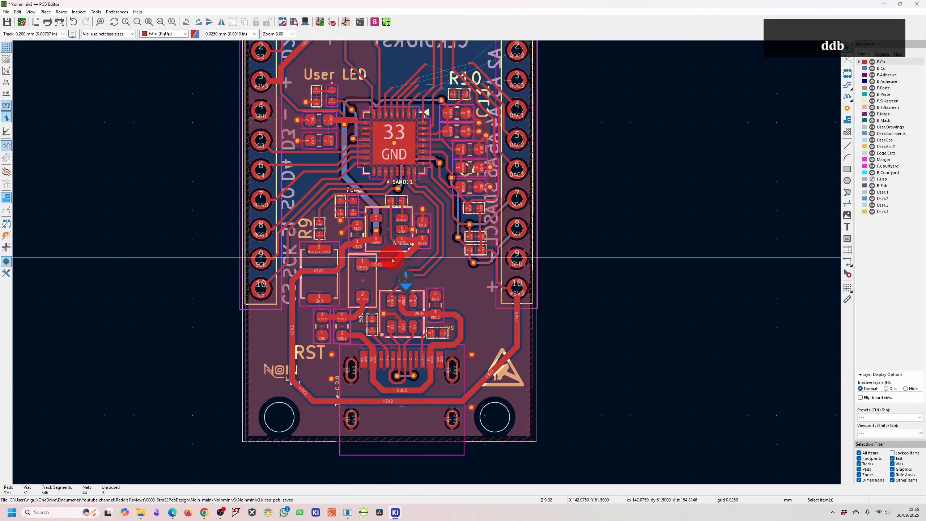
# - Review the routing around the reset switch and microcontroller, and check the back copper layer with front copper temporarily hidden
pyautogui.scroll(3, 397, 256)
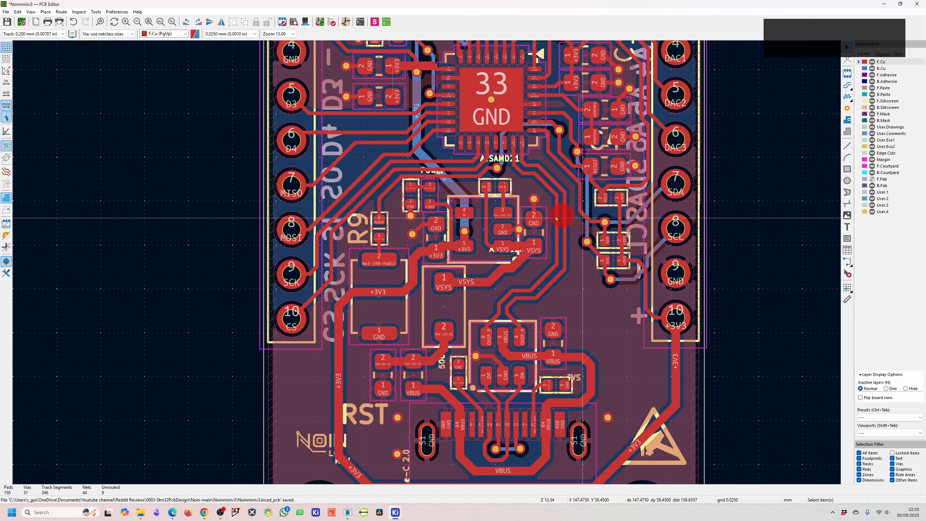
pyautogui.click(362, 281)
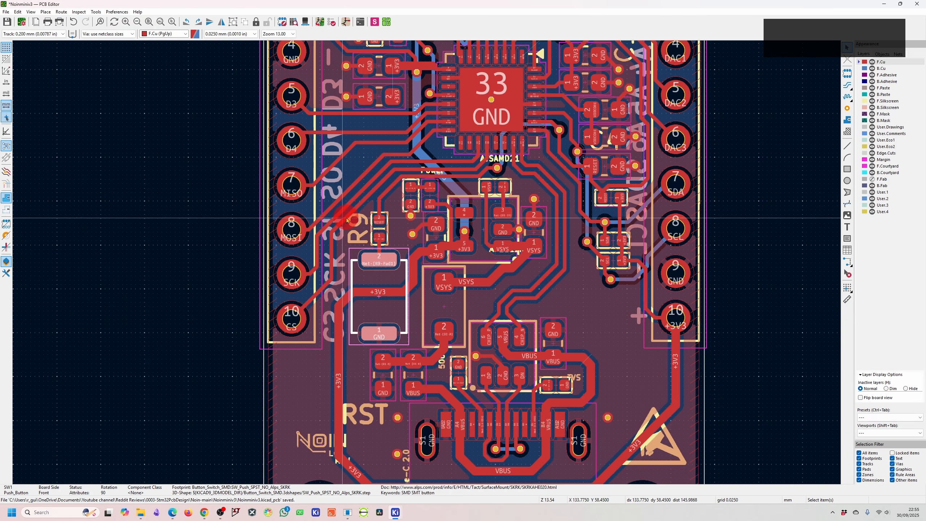
pyautogui.scroll(-2, 401, 212)
pyautogui.scroll(2, 428, 267)
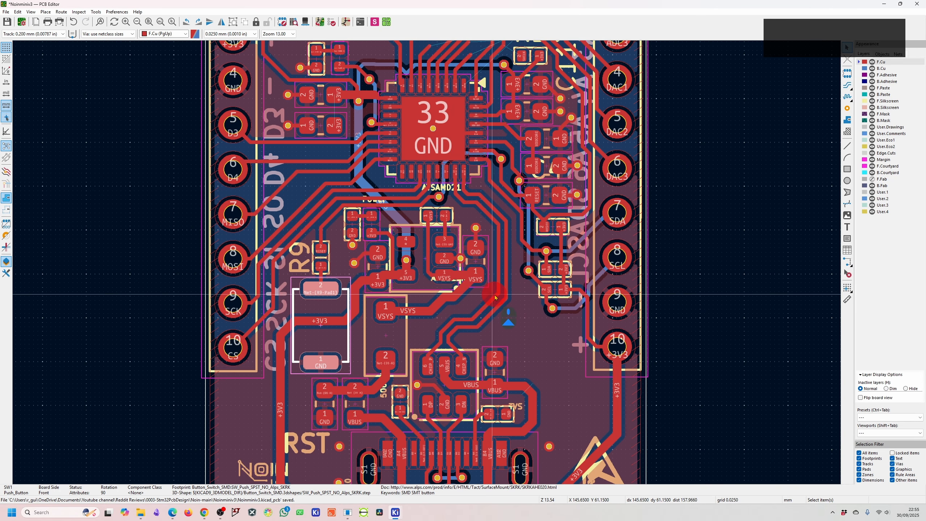
pyautogui.press('Escape')
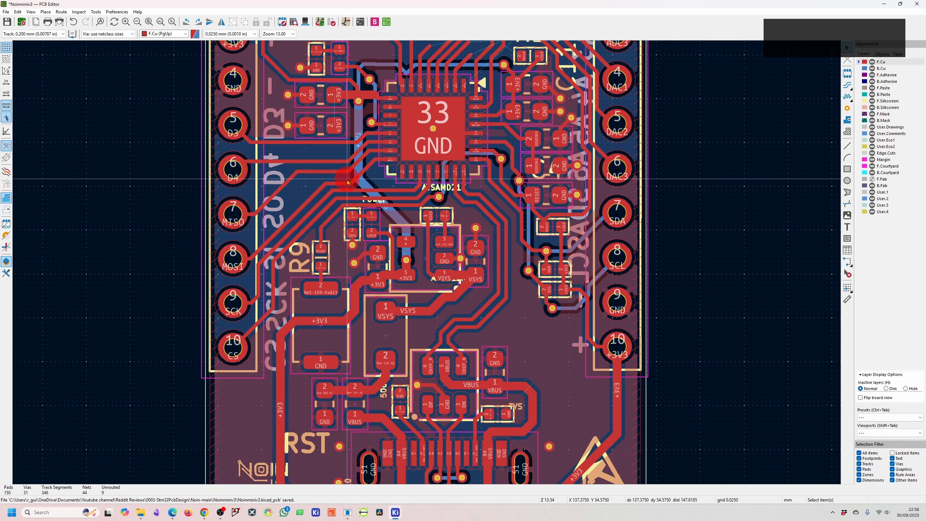
pyautogui.scroll(2, 372, 196)
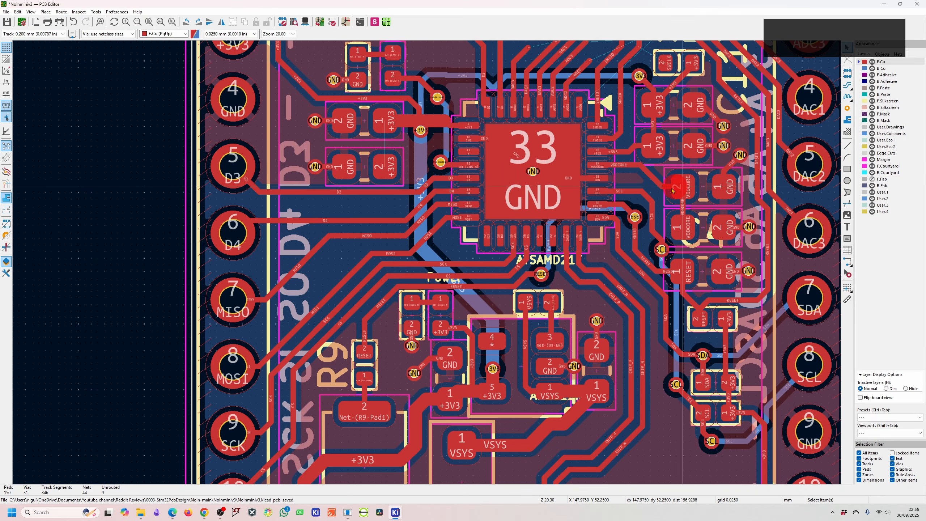
pyautogui.scroll(-4, 387, 336)
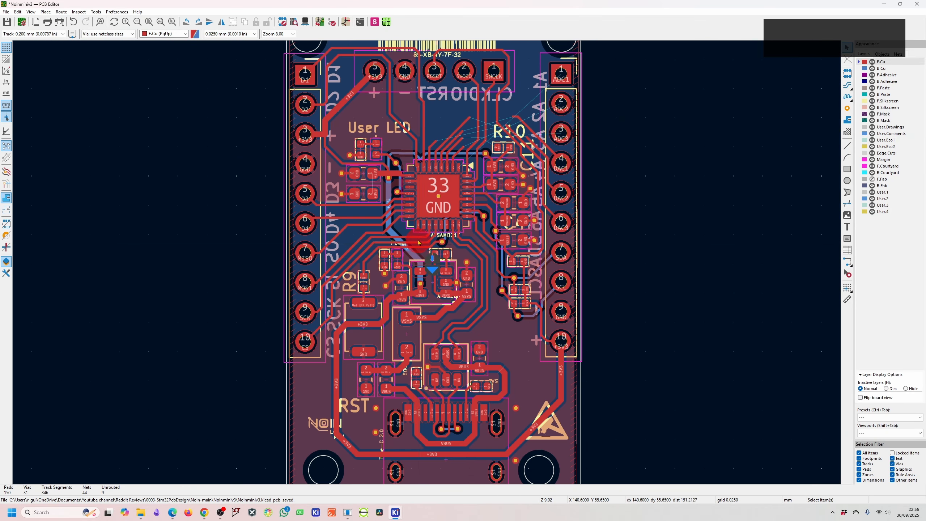
pyautogui.click(873, 62)
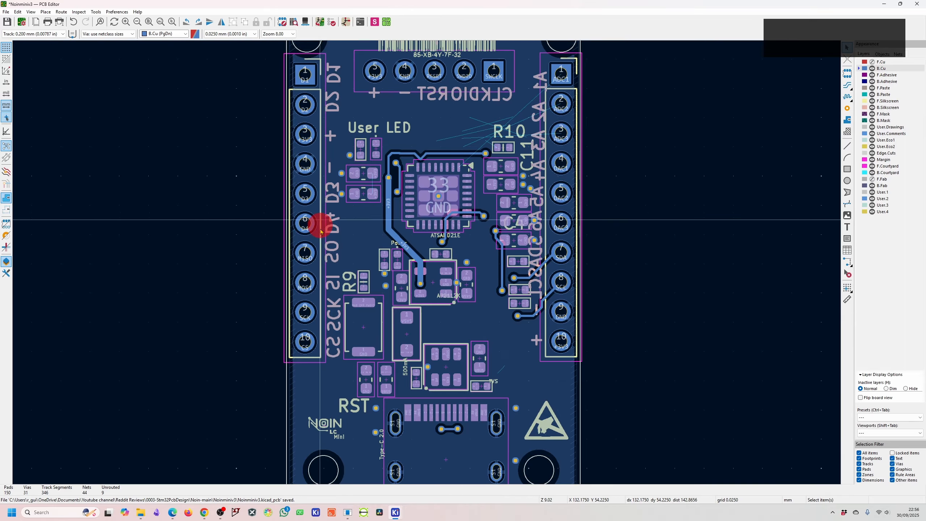
pyautogui.scroll(-2, 419, 255)
pyautogui.scroll(2, 452, 264)
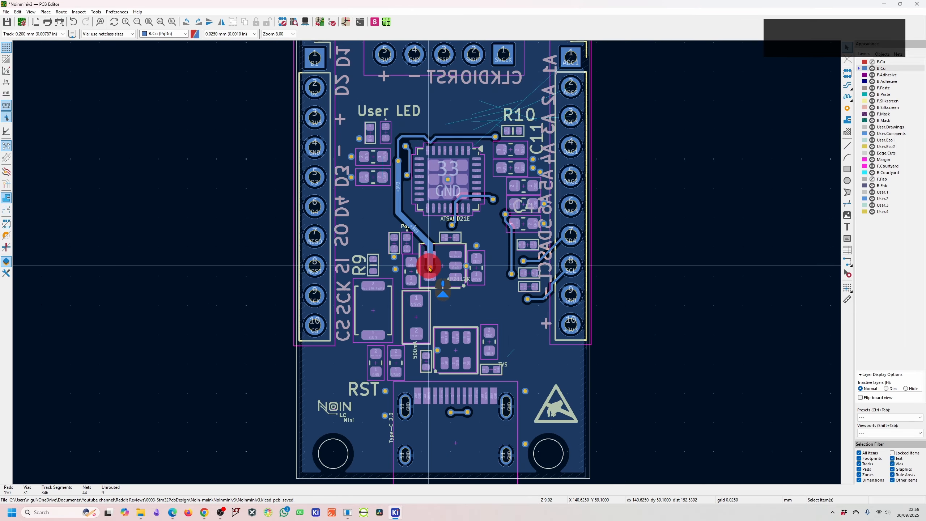
pyautogui.click(872, 62)
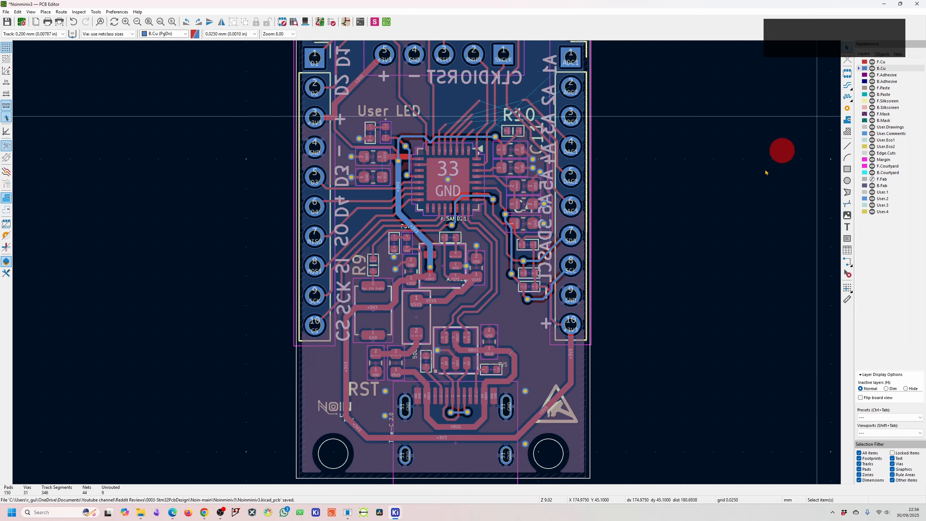
# - Route a short GND track from pad 1 of the USB CC2 resistor to a new GND via inside the VBUS loop
pyautogui.scroll(6, 424, 262)
pyautogui.scroll(4, 407, 267)
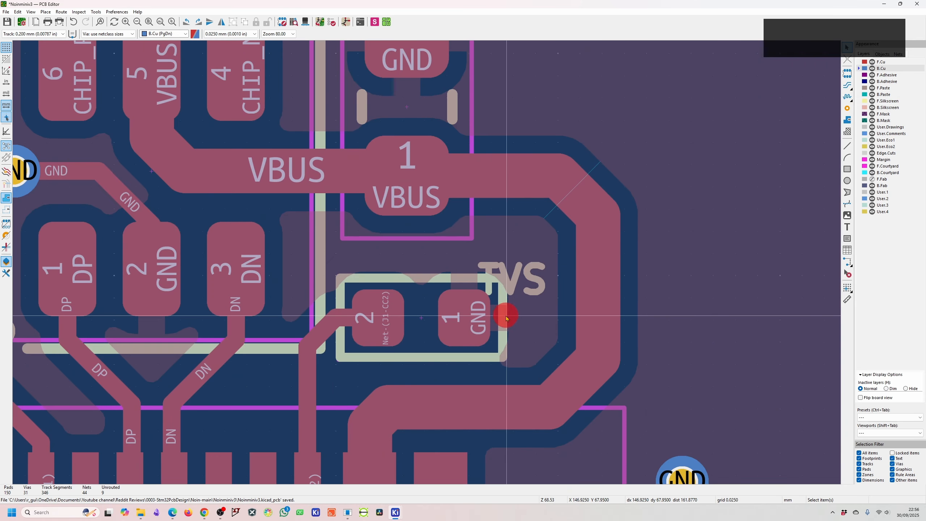
pyautogui.press('x')
pyautogui.press('v')
pyautogui.click(510, 265)
pyautogui.press('Escape')
pyautogui.scroll(-4, 413, 265)
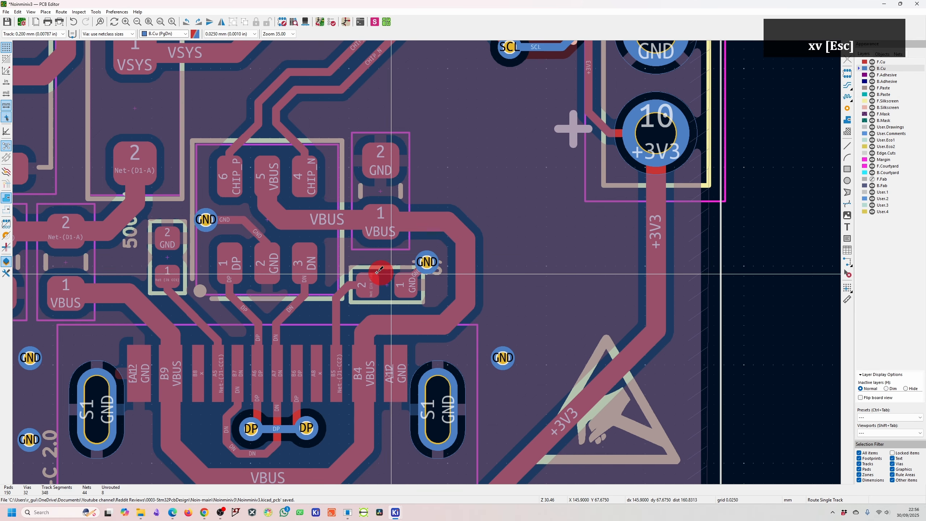
pyautogui.scroll(-5, 389, 247)
pyautogui.press('Escape')
# - Switch to the Schematic Editor in a maximized window and run the electrical rules check on the whole schematic
pyautogui.click(346, 23)
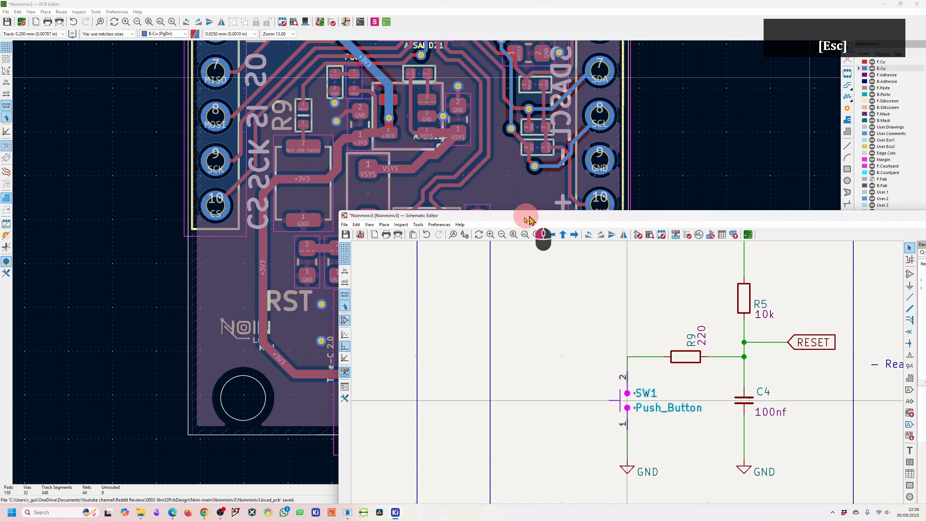
pyautogui.moveTo(527, 213); pyautogui.dragTo(522, 221)
pyautogui.doubleClick(522, 221)
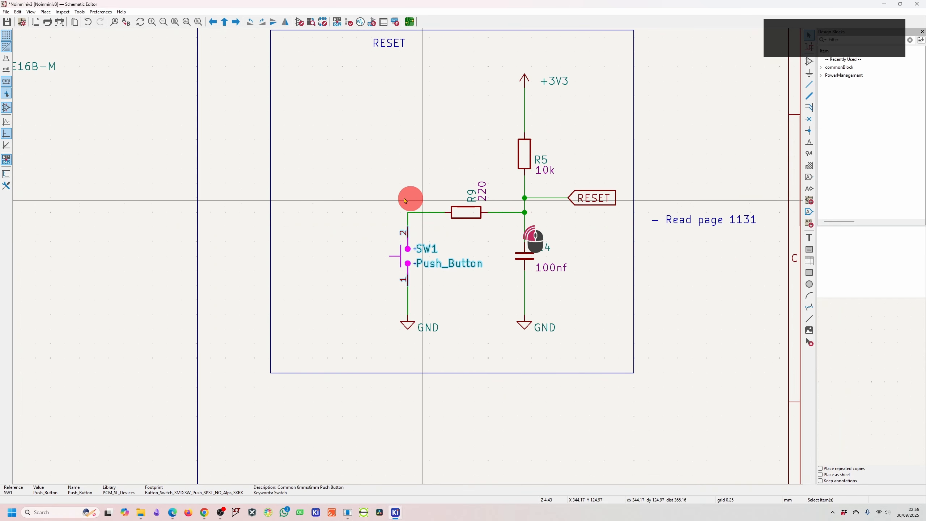
pyautogui.scroll(-6, 408, 262)
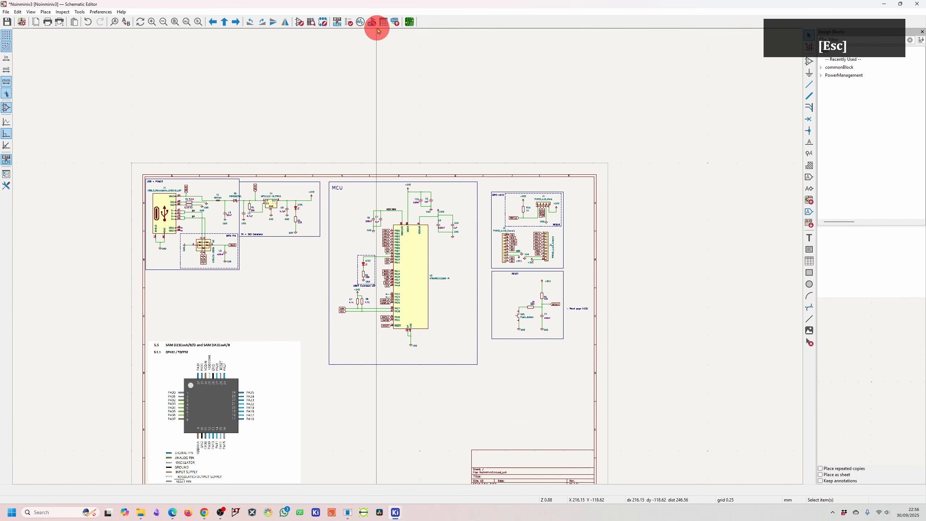
pyautogui.click(349, 23)
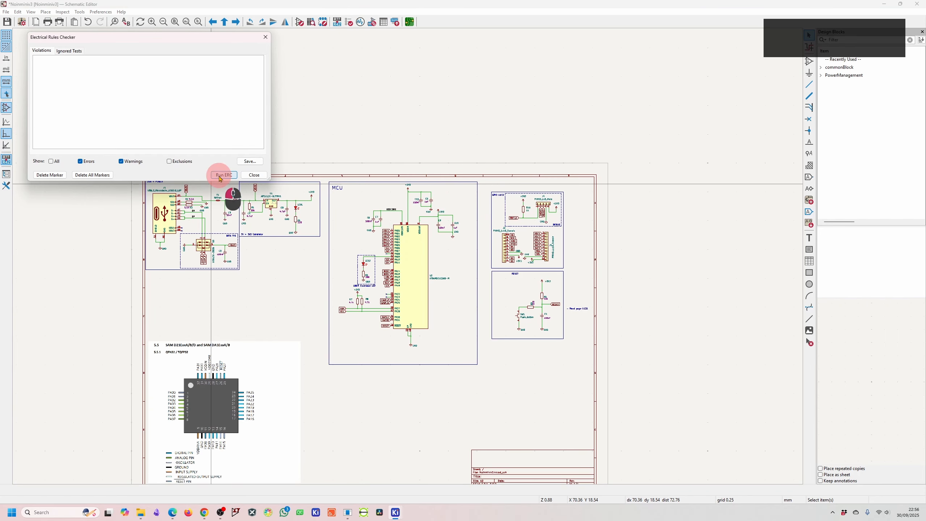
pyautogui.click(223, 175)
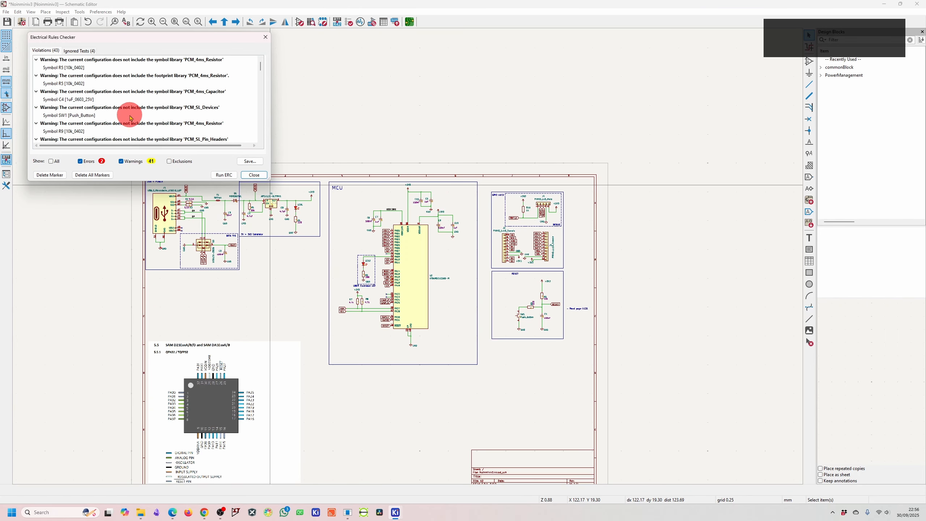
# - Hide the ERC warnings and examine the power-pin errors at U1's input and the USB connector's GND symbol
pyautogui.scroll(-3, 83, 124)
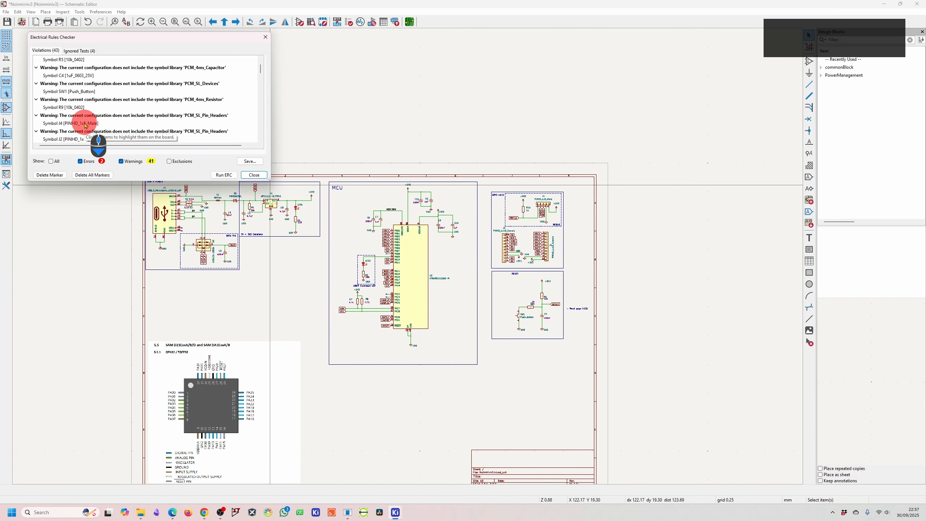
pyautogui.click(121, 161)
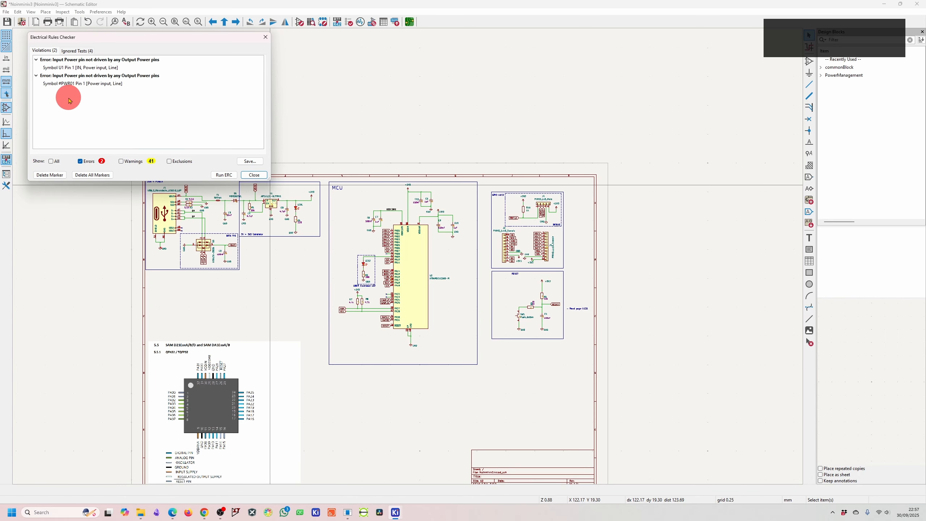
pyautogui.click(83, 69)
pyautogui.scroll(5, 546, 257)
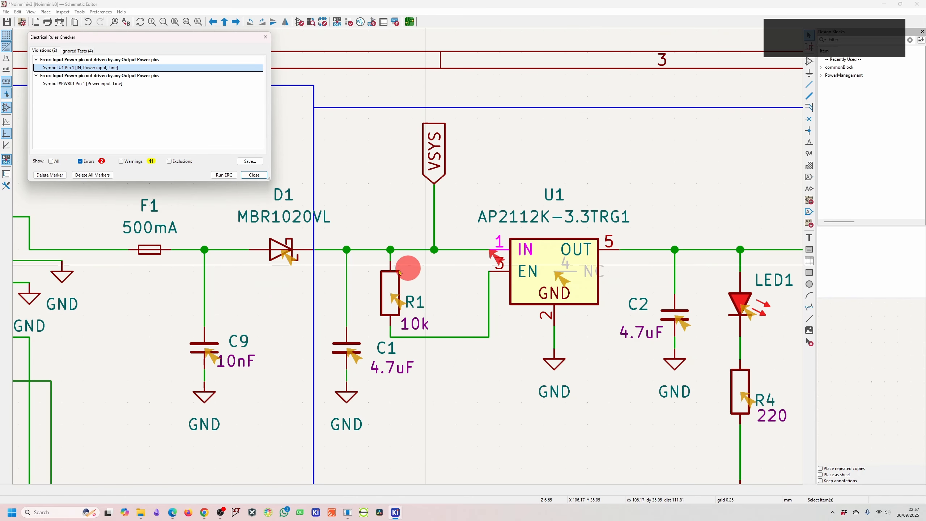
pyautogui.moveTo(262, 289); pyautogui.dragTo(423, 298, button='right')
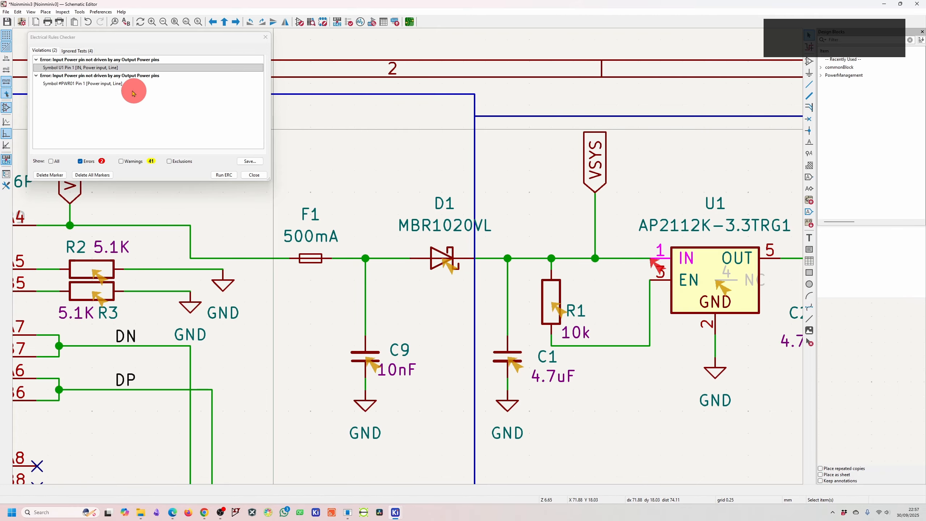
pyautogui.click(123, 84)
pyautogui.scroll(-2, 382, 255)
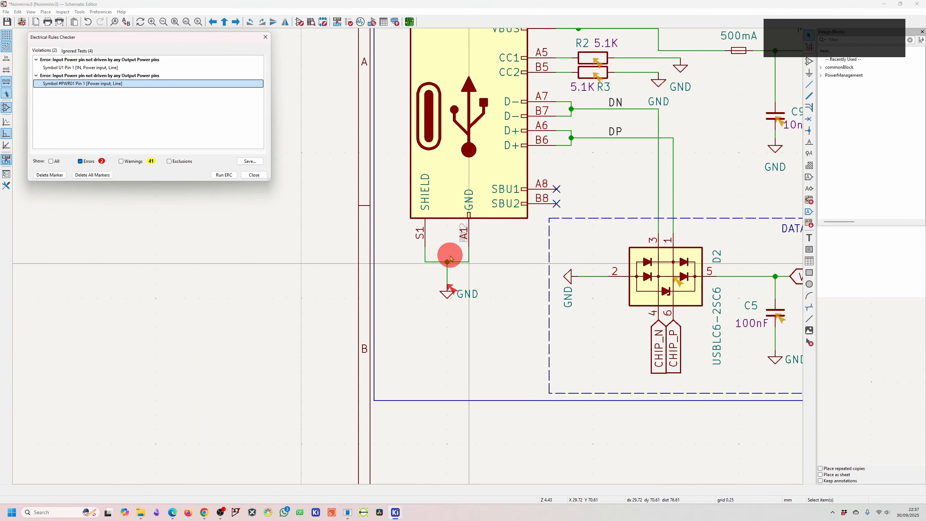
pyautogui.scroll(-4, 451, 259)
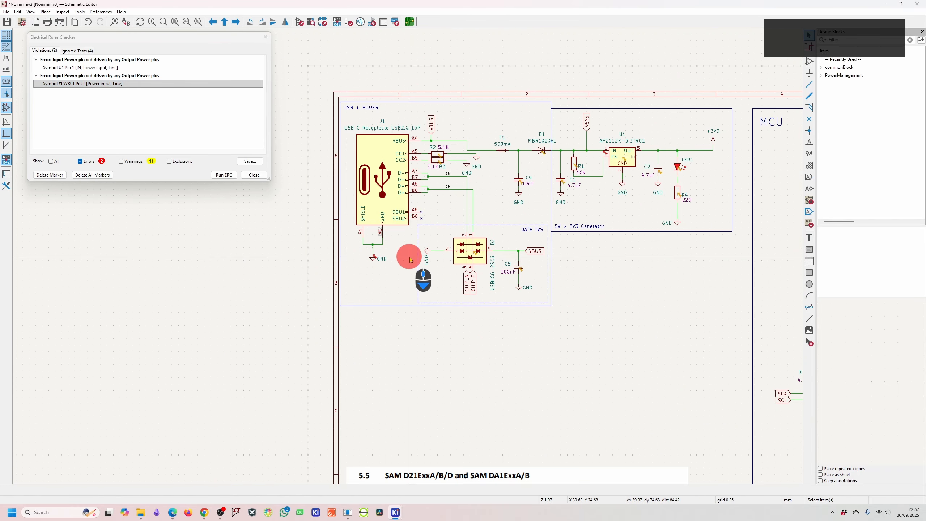
pyautogui.moveTo(596, 284); pyautogui.dragTo(428, 310, button='middle')
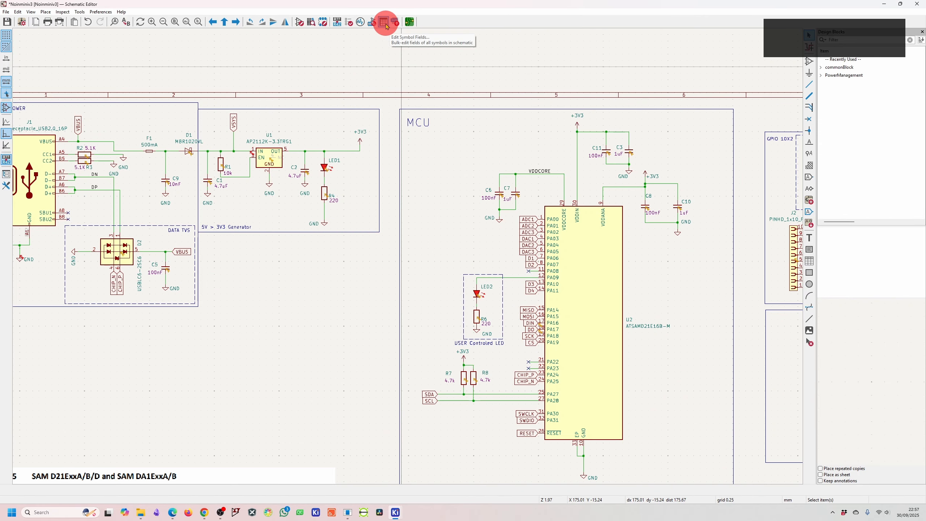
# - Switch back to the PCB Editor and run the design rules check on the board
pyautogui.click(409, 22)
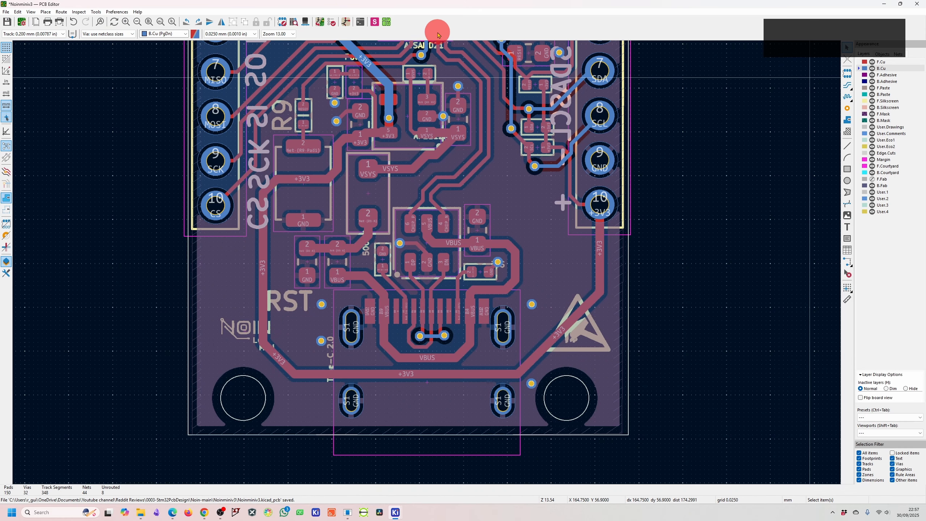
pyautogui.scroll(-2, 422, 258)
pyautogui.scroll(2, 297, 171)
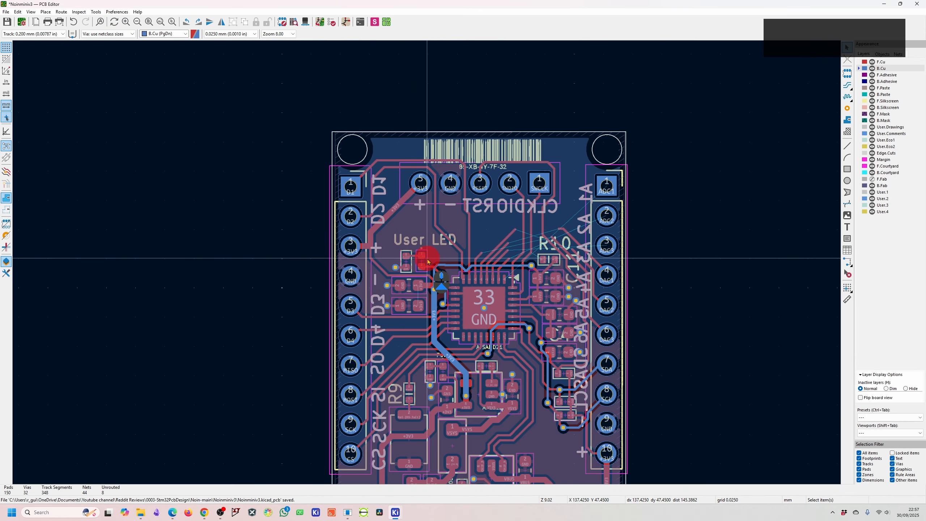
pyautogui.click(331, 22)
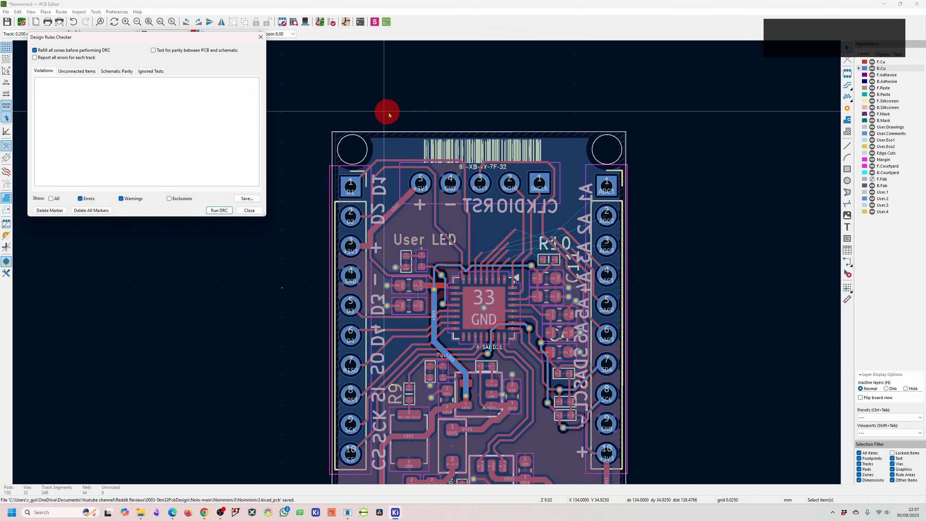
pyautogui.click(147, 154)
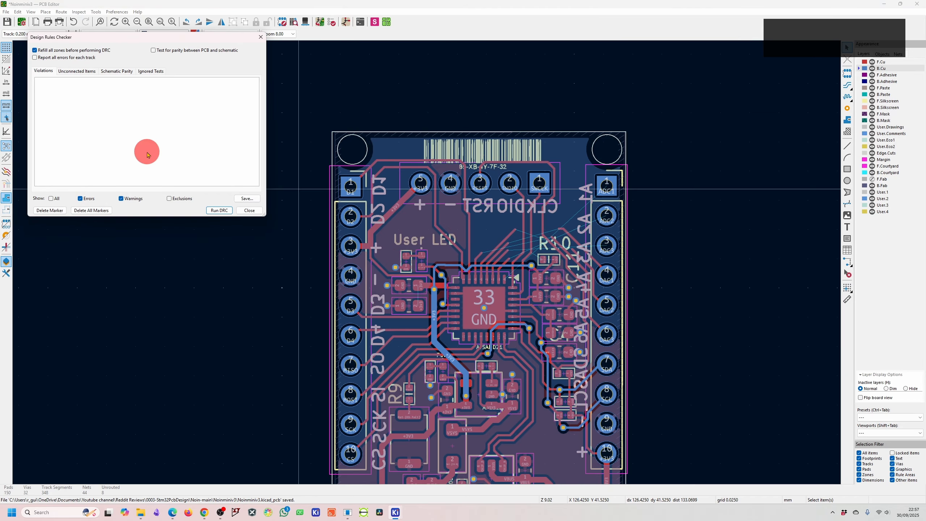
pyautogui.click(223, 215)
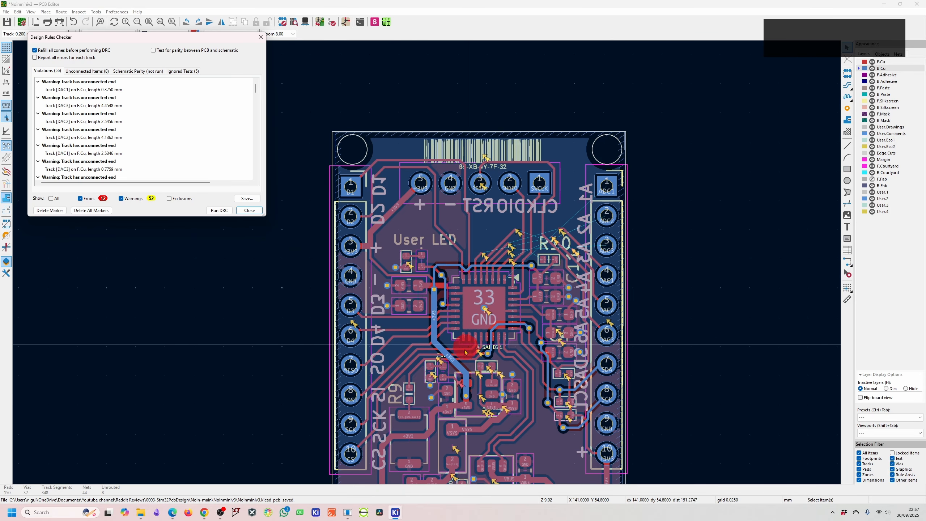
# - Limit the DRC results to errors and move the +3V3 track beside U1's pad 4 farther away from the pad
pyautogui.scroll(9, 428, 265)
pyautogui.click(121, 198)
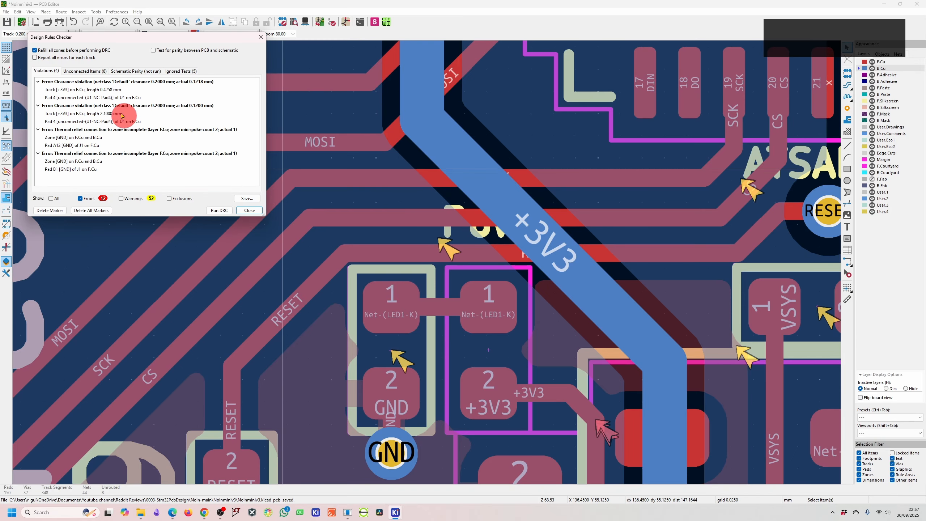
pyautogui.click(99, 90)
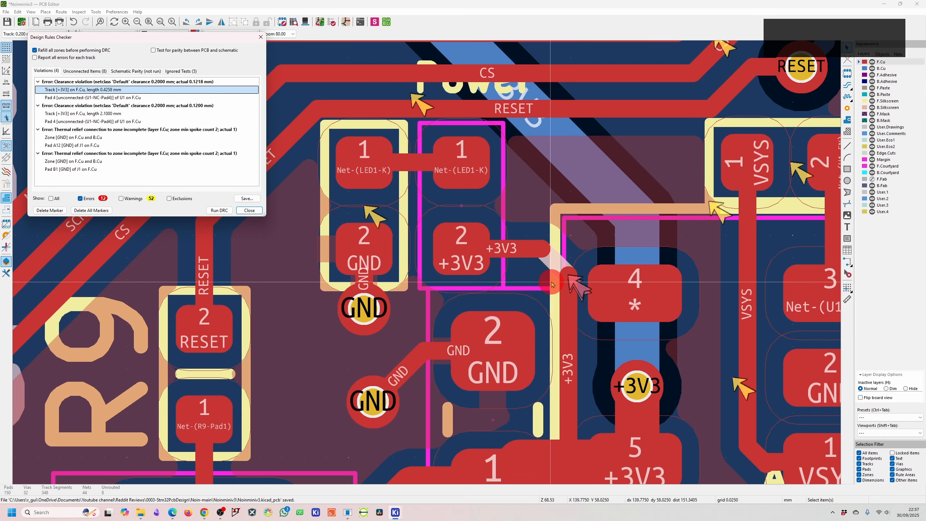
pyautogui.scroll(-2, 428, 265)
pyautogui.scroll(1, 418, 272)
pyautogui.press('Escape')
pyautogui.press('d')
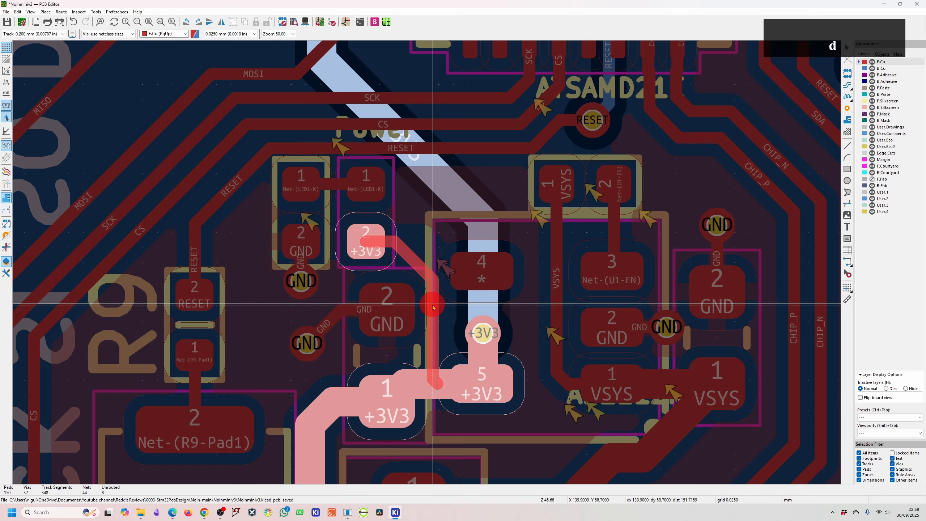
pyautogui.click(434, 303)
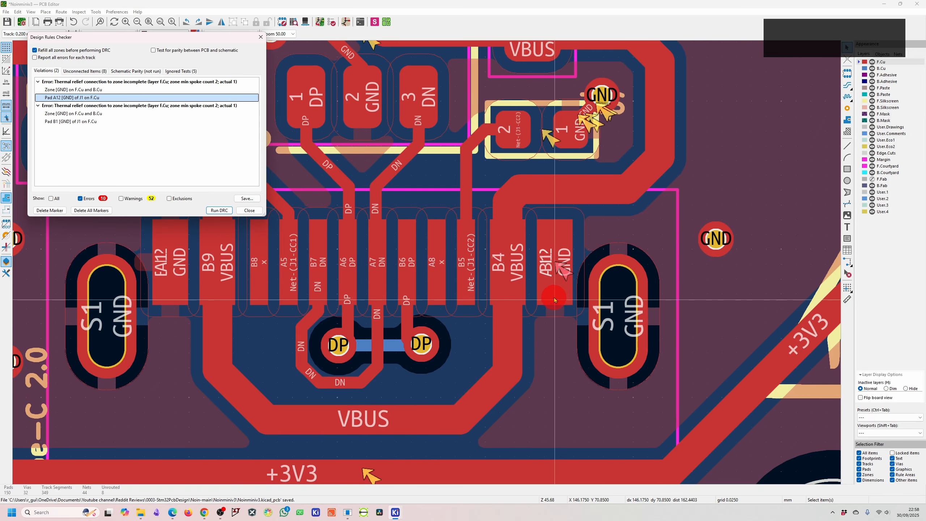
# - Route a GND track from USB connector pad A12/B1 to the nearby GND via outside the shield slot and refill all zones
pyautogui.click(552, 263)
pyautogui.press('Escape')
pyautogui.press('x')
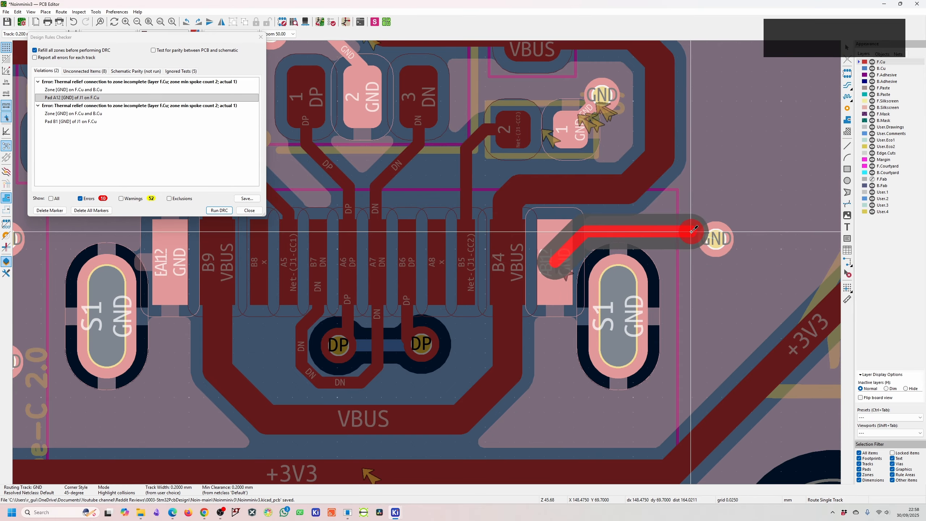
pyautogui.click(716, 238)
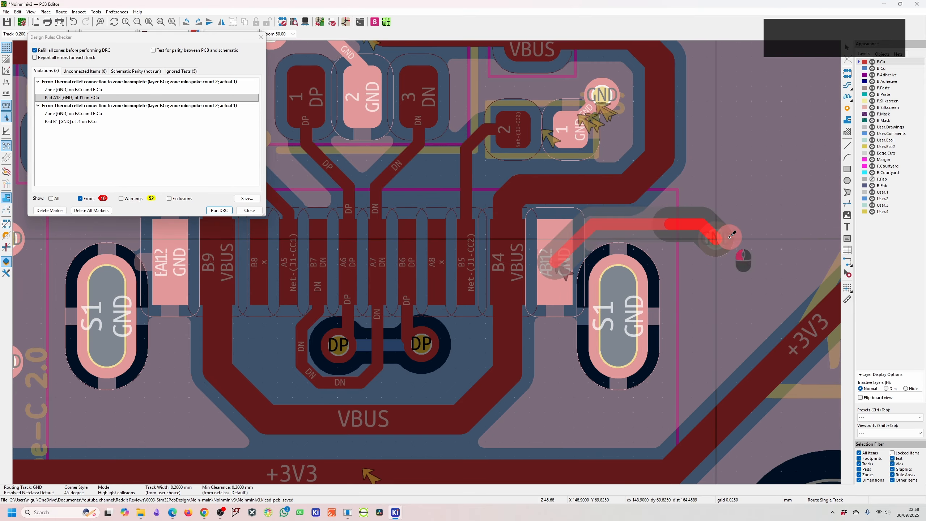
pyautogui.press('Escape')
pyautogui.press('b')
pyautogui.press('Escape')
# - Locate the remaining thermal relief error, delete all DRC markers and rerun the design rules check
pyautogui.click(89, 116)
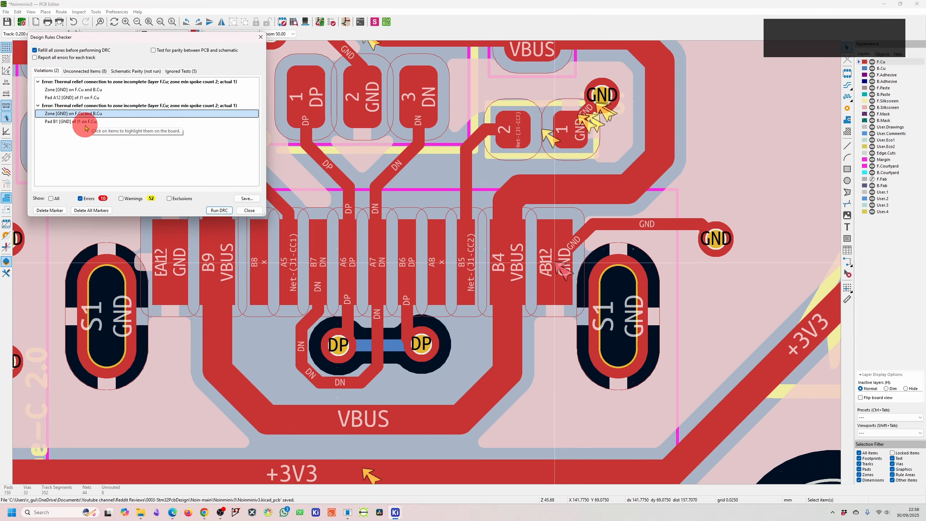
pyautogui.click(98, 208)
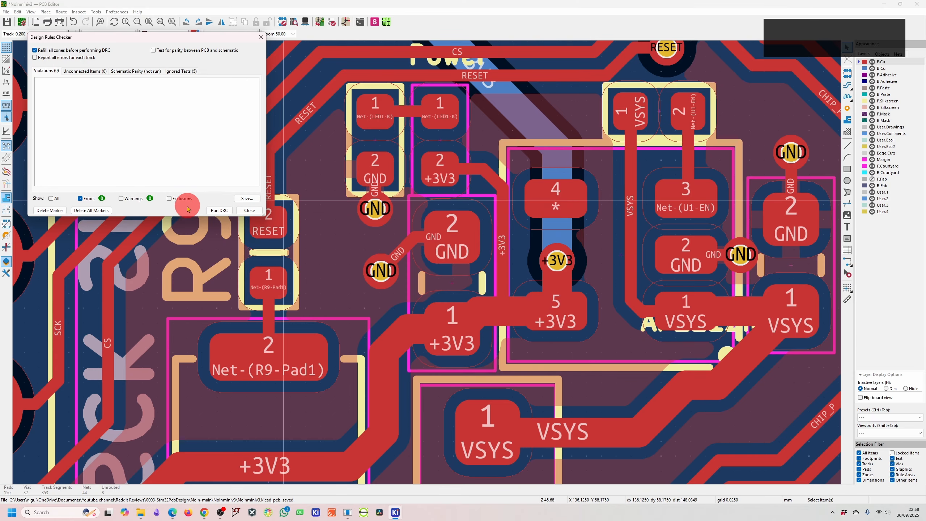
pyautogui.click(217, 211)
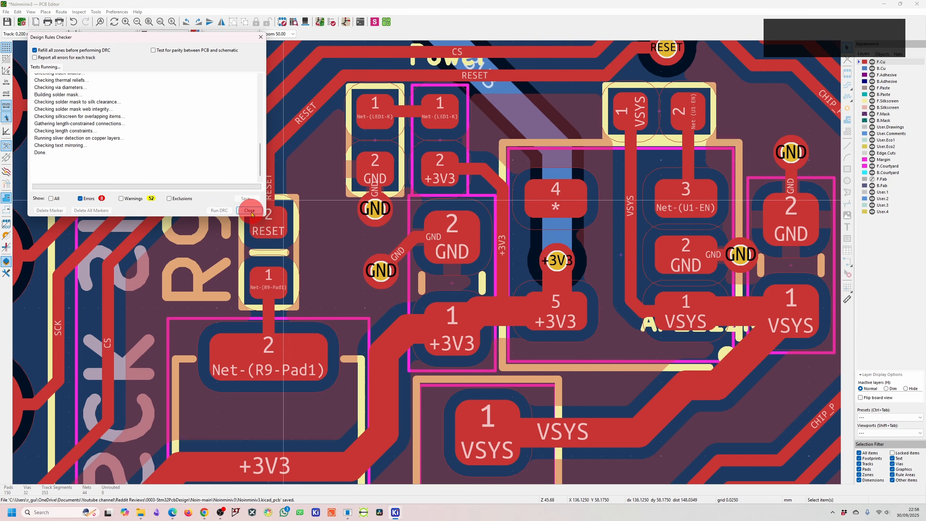
# - Review the unconnected items in the DRC results and examine the open DAC and ADC tracks above the microcontroller
pyautogui.click(428, 236)
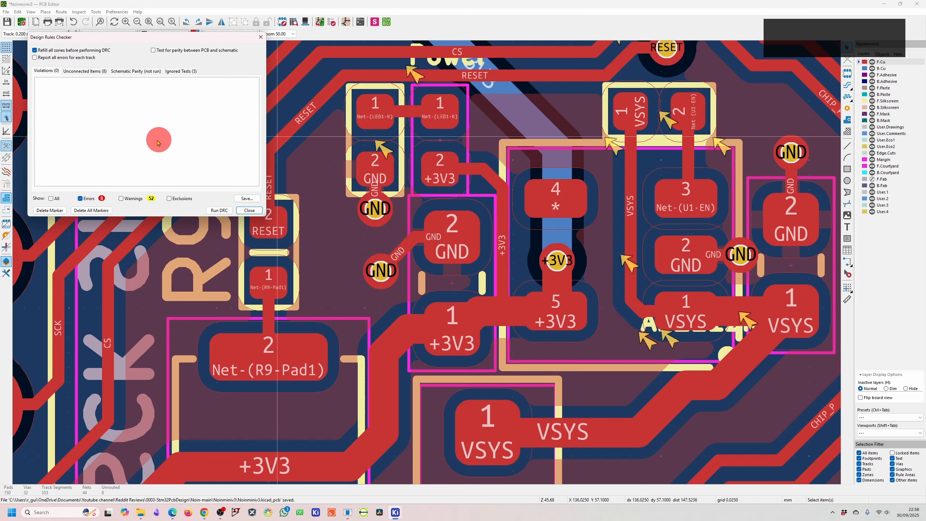
pyautogui.scroll(-7, 470, 175)
pyautogui.scroll(6, 455, 142)
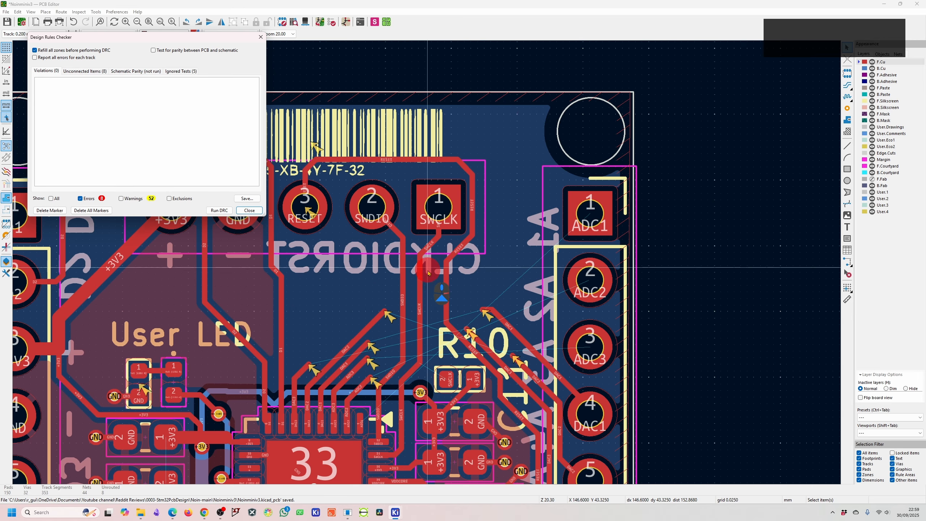
pyautogui.click(93, 71)
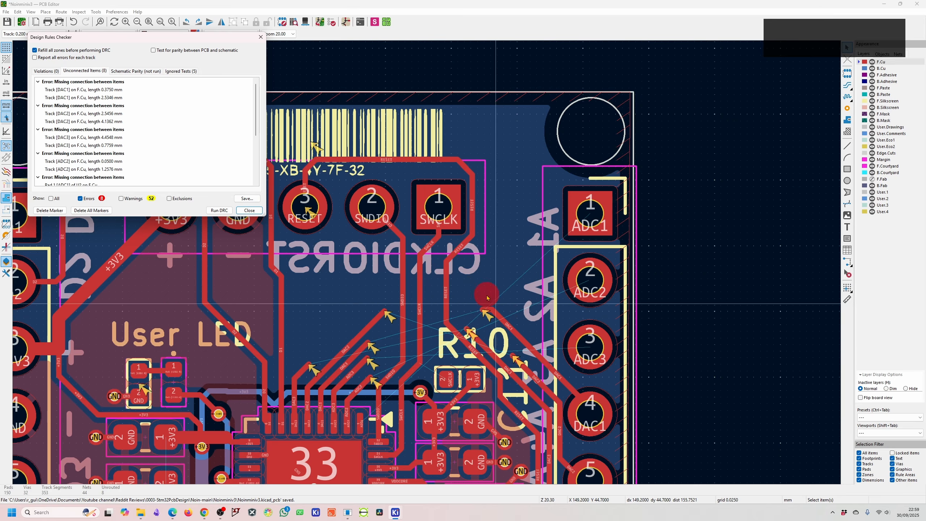
pyautogui.click(368, 389)
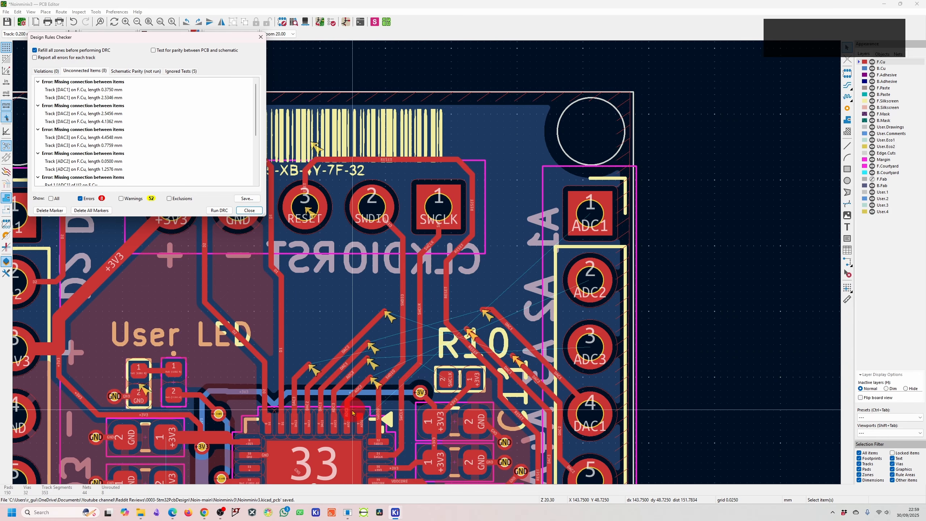
pyautogui.scroll(5, 451, 250)
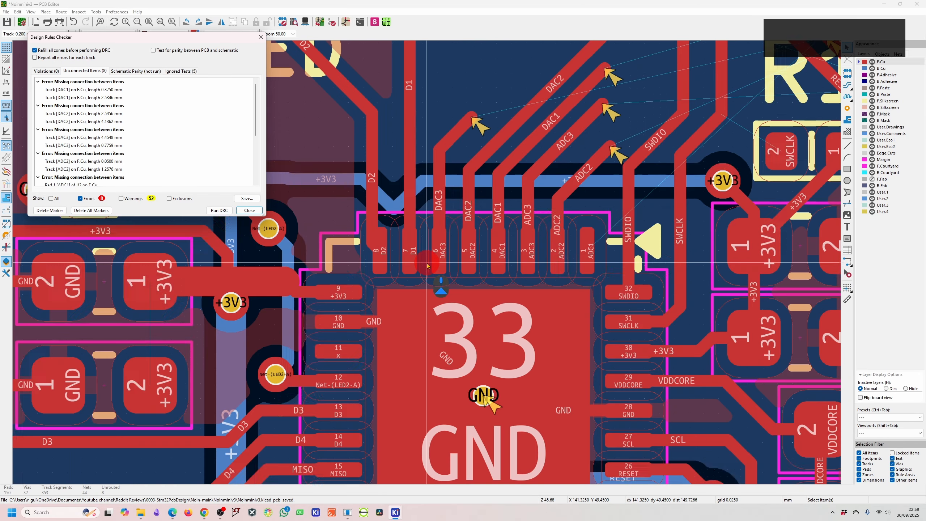
pyautogui.scroll(-5, 451, 250)
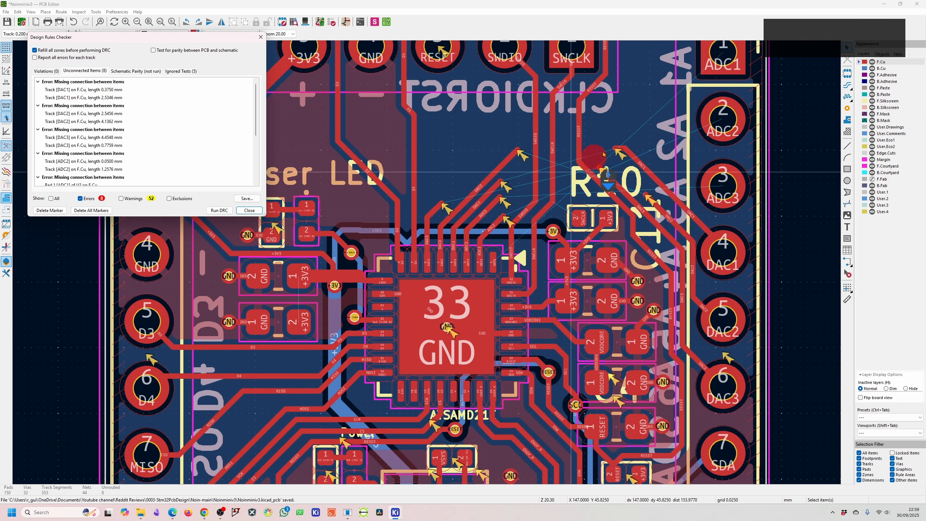
pyautogui.moveTo(420, 273); pyautogui.dragTo(416, 376, button='middle')
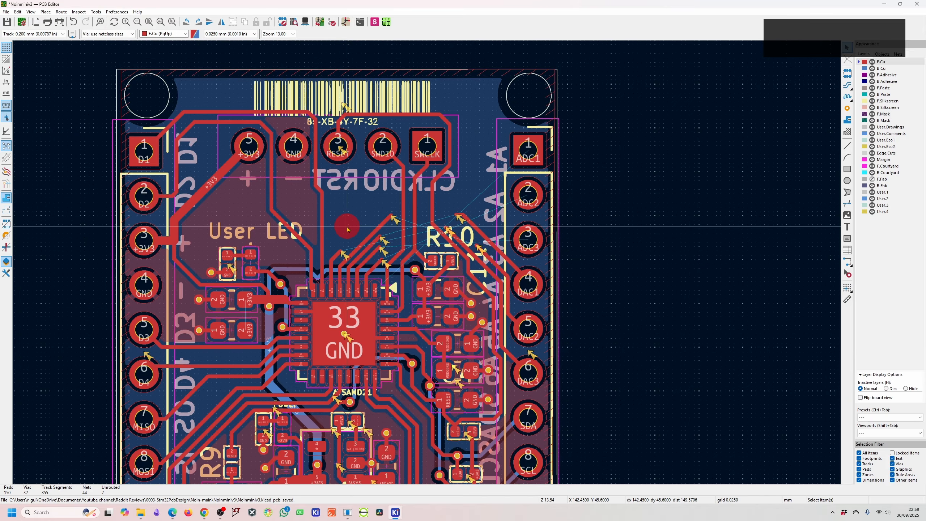
# - Make B.Cu the active layer and check the position values in the properties of pin headers J5 and J2
pyautogui.scroll(-4, 433, 270)
pyautogui.scroll(4, 441, 271)
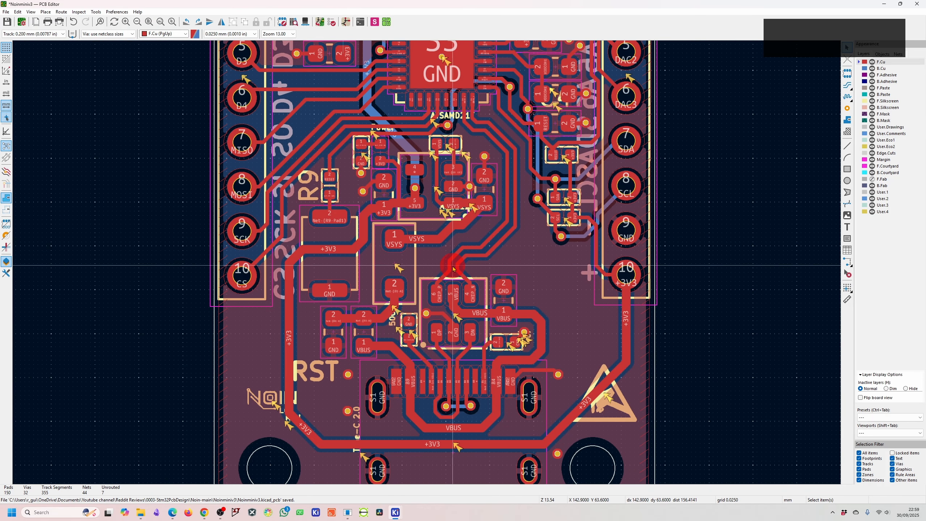
pyautogui.scroll(-4, 453, 268)
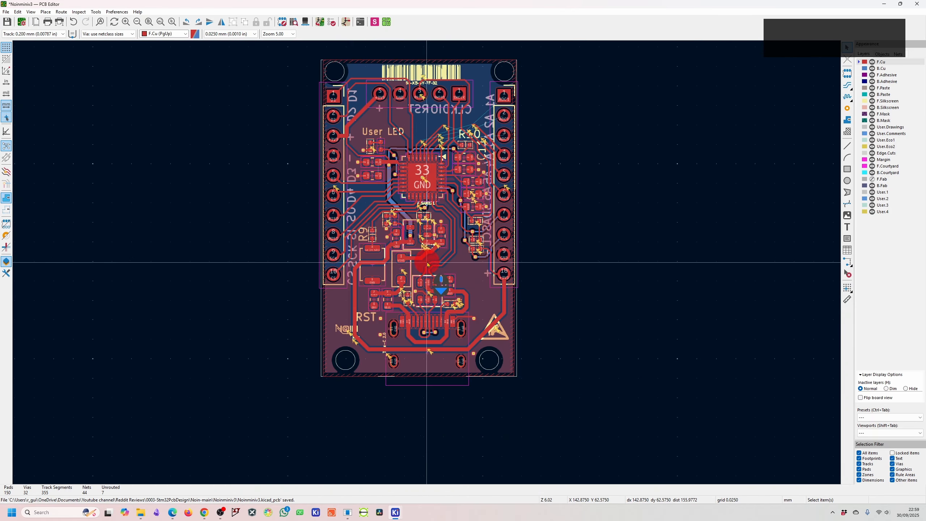
pyautogui.scroll(4, 424, 134)
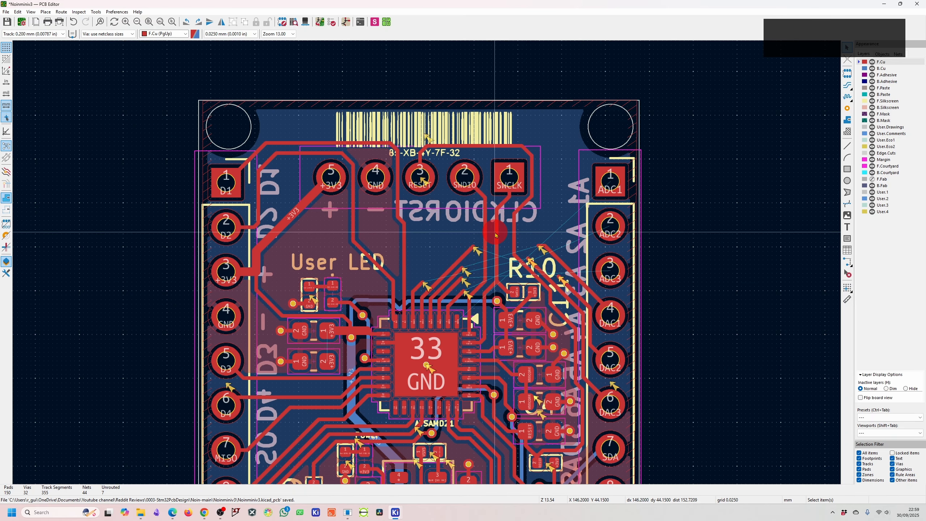
pyautogui.hscroll(-3, 498, 228)
pyautogui.scroll(-2, 498, 228)
pyautogui.press('pagedown')
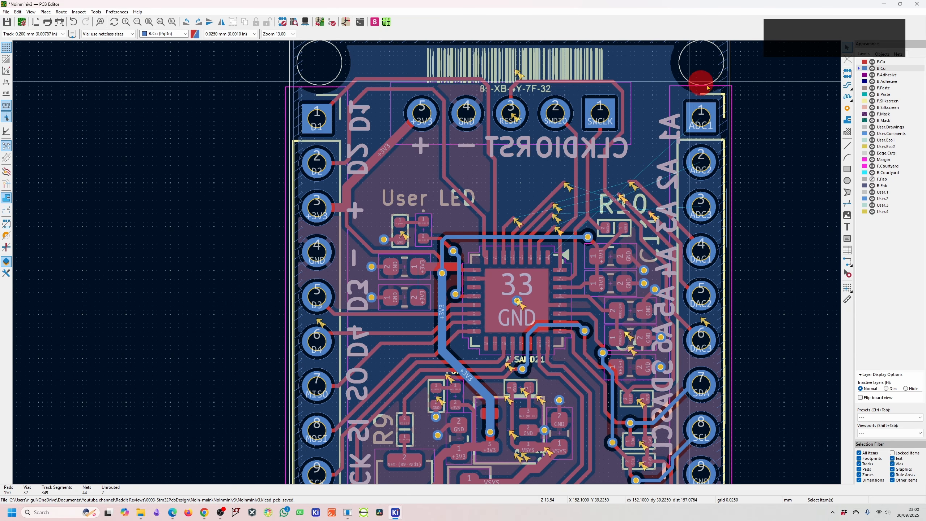
pyautogui.doubleClick(691, 99)
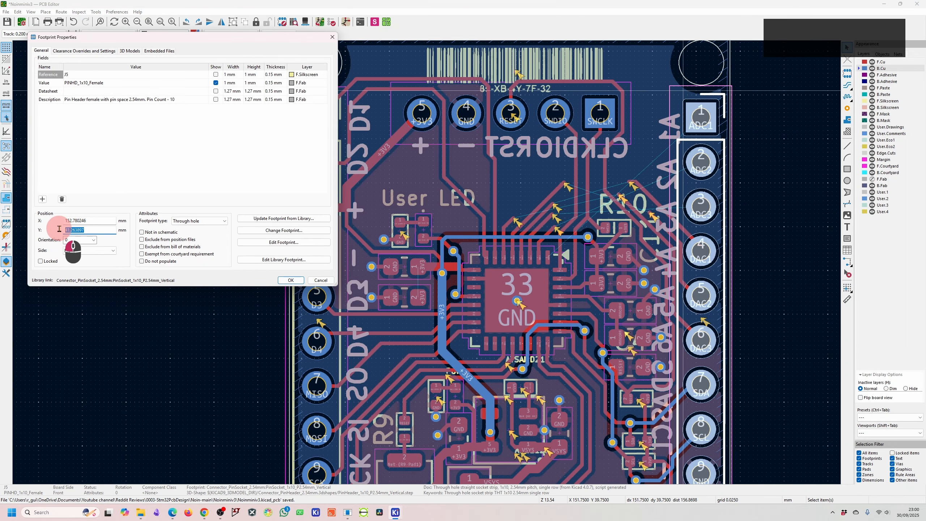
pyautogui.press('Escape')
pyautogui.press('Escape')
pyautogui.doubleClick(341, 114)
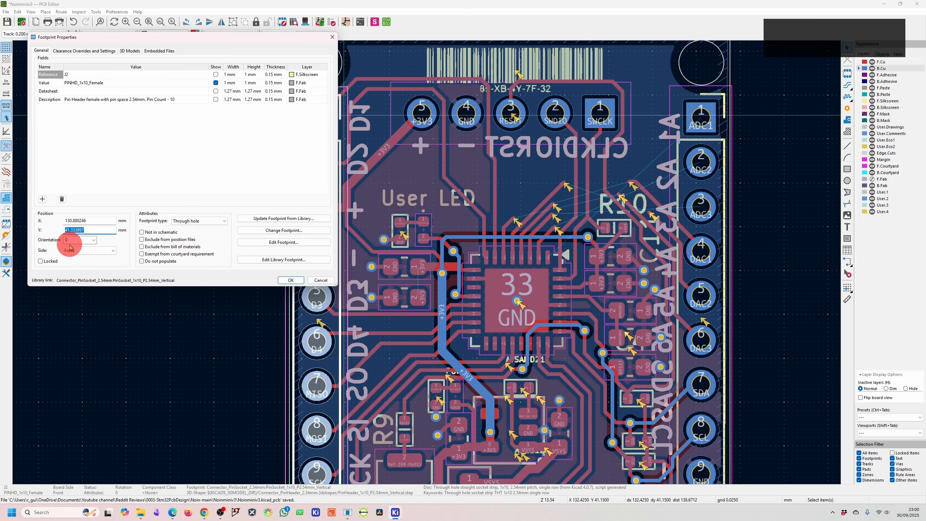
pyautogui.press('Escape')
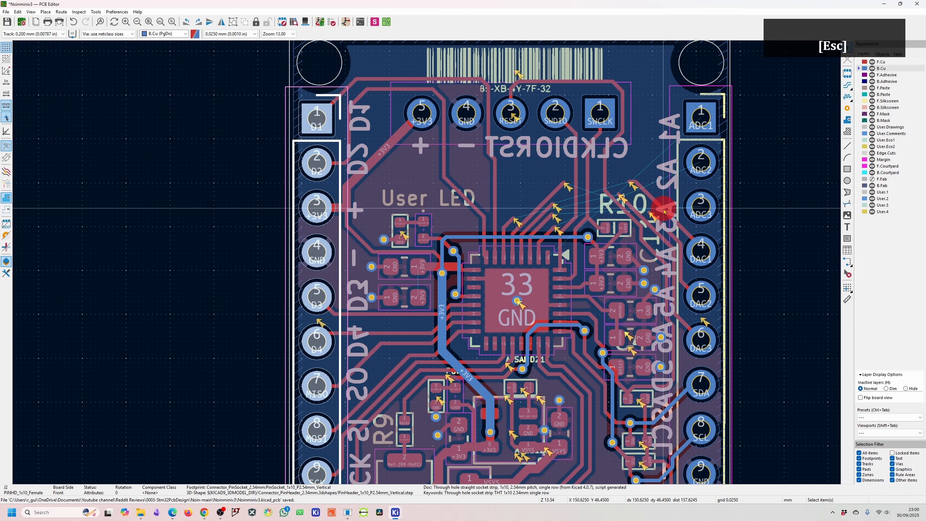
# - Try to set the Y position of pin header J2, at the D1 to CS pads, to 41 mm
pyautogui.click(726, 93)
pyautogui.doubleClick(726, 93)
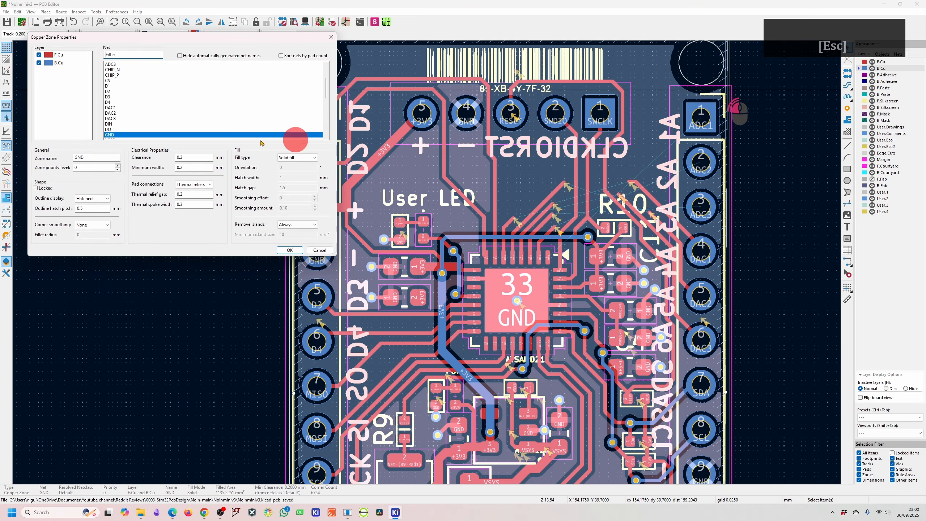
pyautogui.press('Escape')
pyautogui.press('Escape')
pyautogui.click(341, 93)
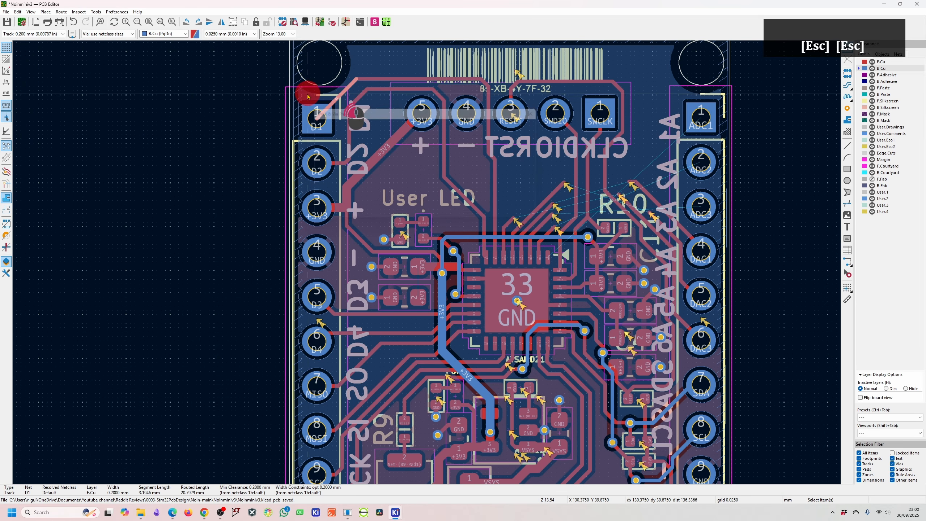
pyautogui.doubleClick(299, 93)
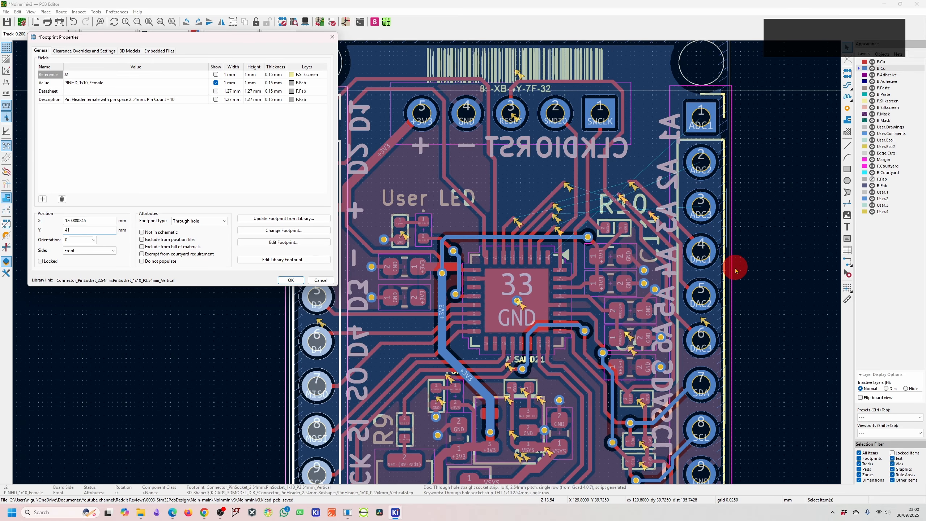
pyautogui.press('Escape')
pyautogui.press('Escape')
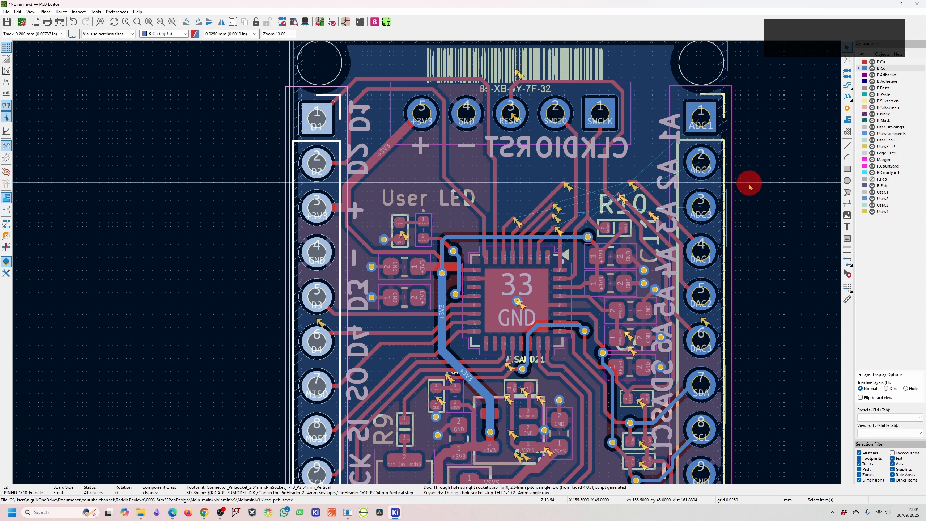
# - Measure from header J5's ADC1 pad to check how the two pin headers are placed
pyautogui.press('Escape')
pyautogui.click(846, 301)
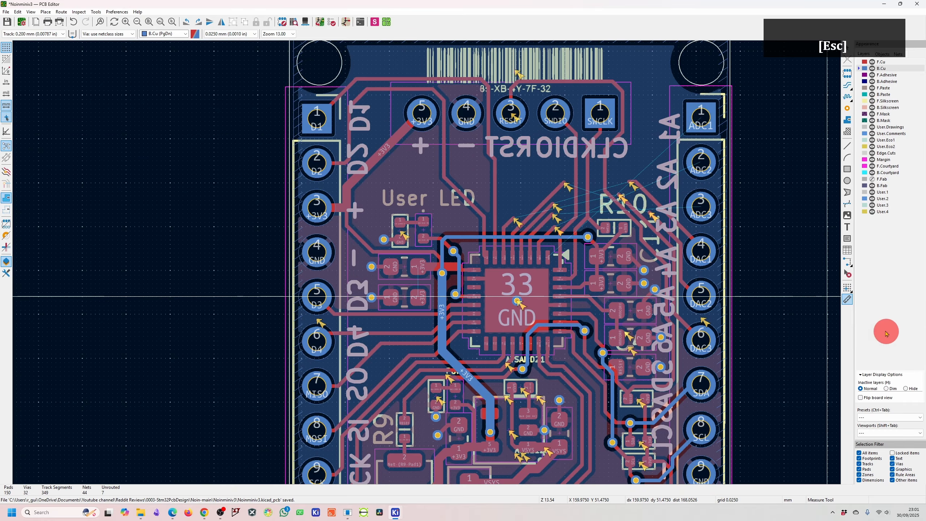
pyautogui.click(701, 119)
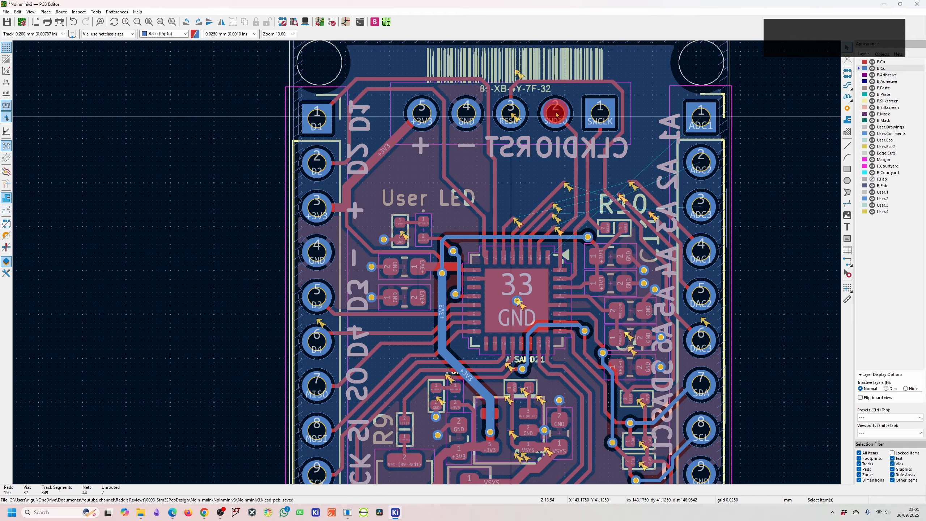
# - Place one stitching via near the mounting hole above ADC1 and two near the mounting hole above D1
pyautogui.scroll(-4, 556, 115)
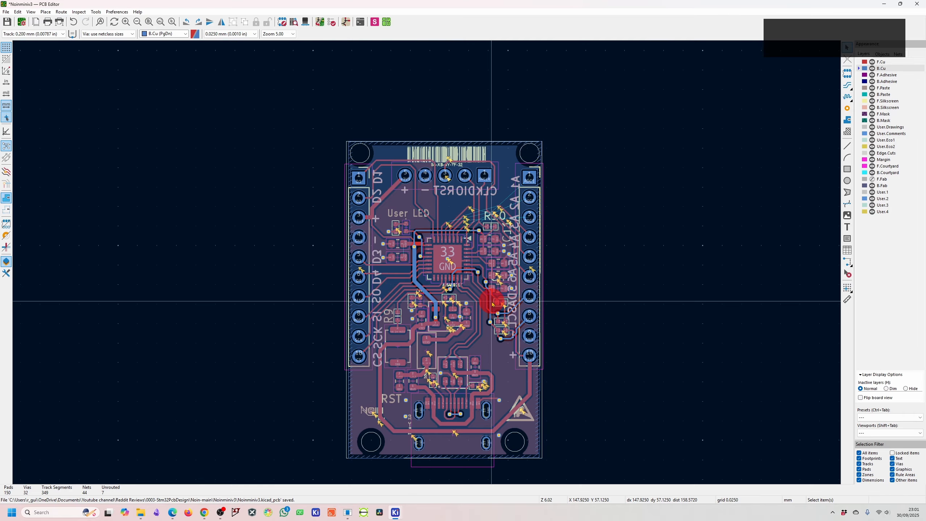
pyautogui.moveTo(452, 362); pyautogui.dragTo(428, 263, button='middle')
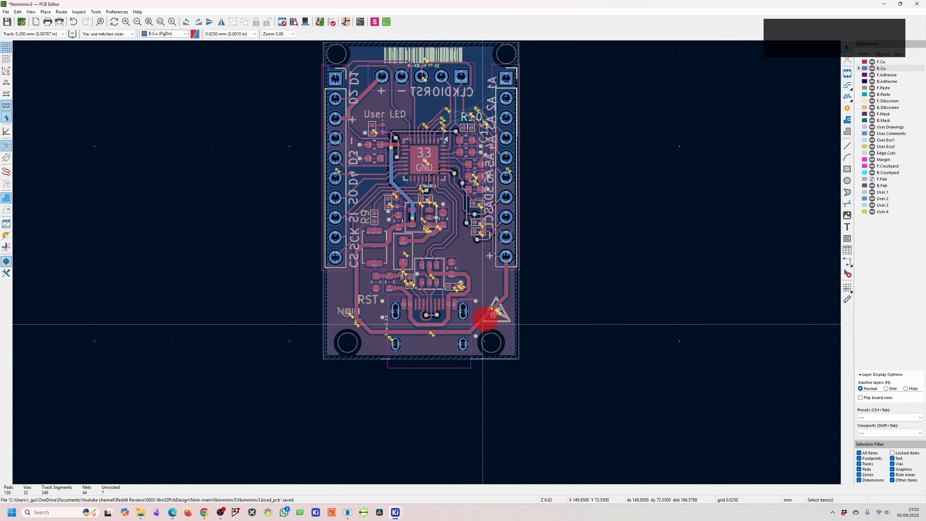
pyautogui.scroll(2, 481, 145)
pyautogui.scroll(2, 428, 261)
pyautogui.scroll(-2, 440, 192)
pyautogui.scroll(4, 428, 261)
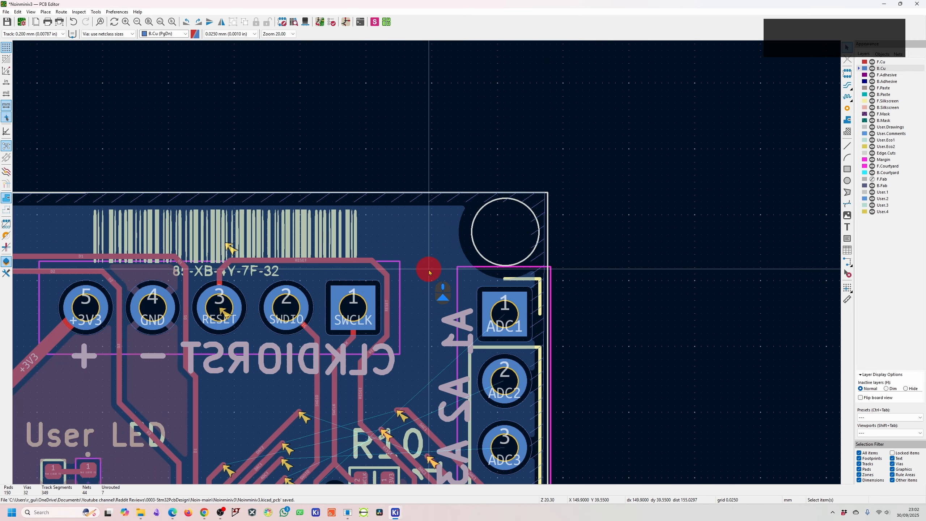
pyautogui.hotkey('ctrl', 'shift', 'v')
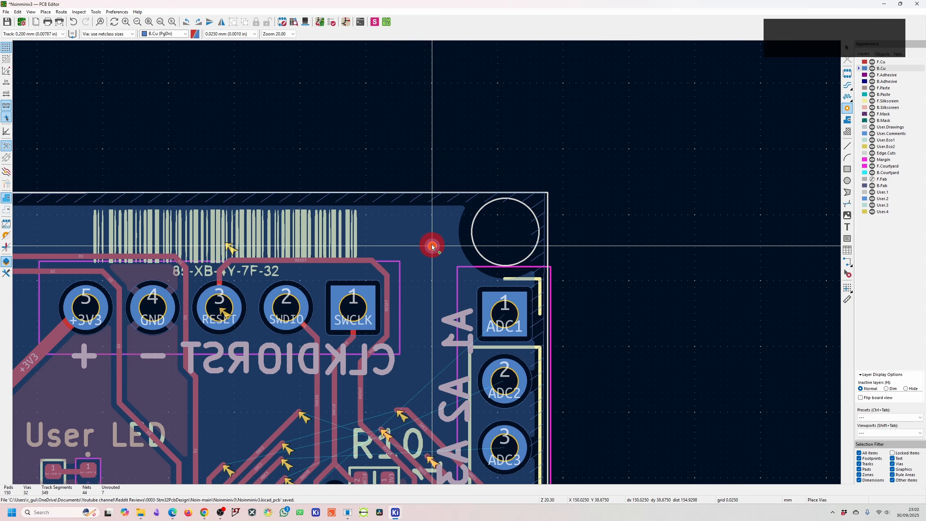
pyautogui.click(432, 246)
pyautogui.scroll(-3, 432, 245)
pyautogui.scroll(2, 326, 248)
pyautogui.click(406, 267)
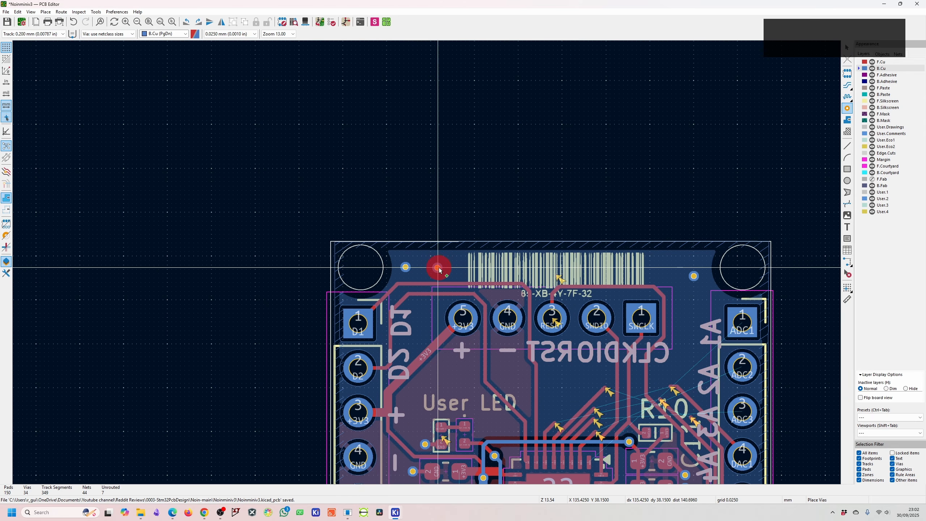
pyautogui.click(438, 268)
# - Place three stitching vias along the board edge between the CS pad and the NOIN logo, and refill all zones
pyautogui.scroll(-1, 426, 263)
pyautogui.scroll(-2, 399, 372)
pyautogui.scroll(2, 412, 351)
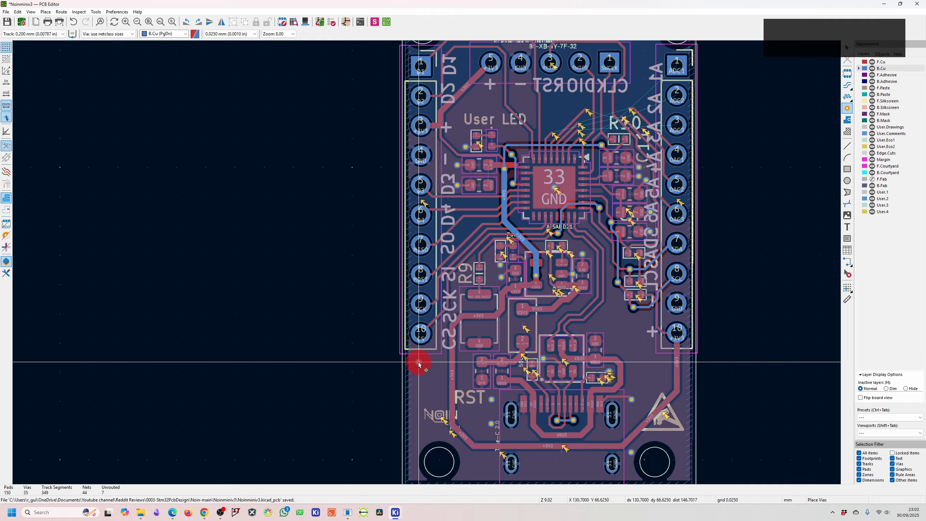
pyautogui.click(419, 362)
pyautogui.click(419, 416)
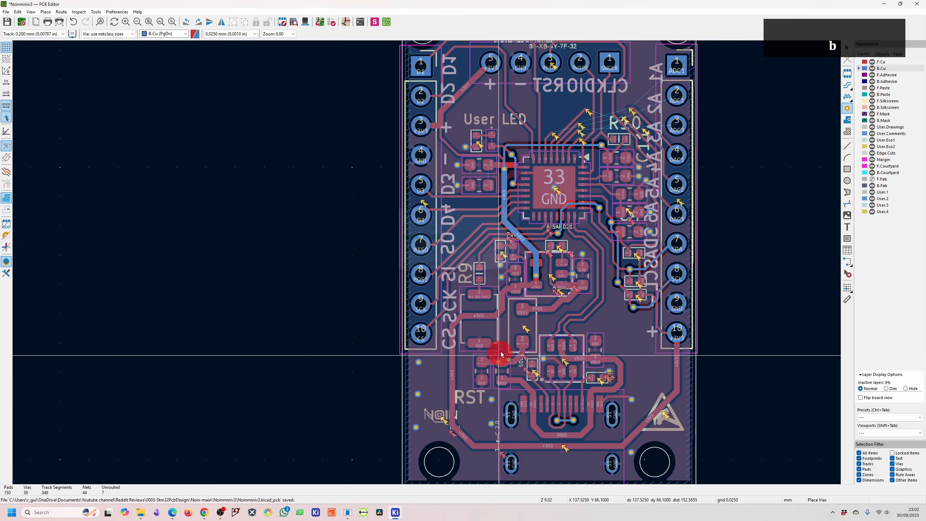
# - Place stitching vias beside the five-pin header's +3V3 pad and below its RESET and SWDIO pads
pyautogui.scroll(-2, 518, 321)
pyautogui.scroll(2, 365, 84)
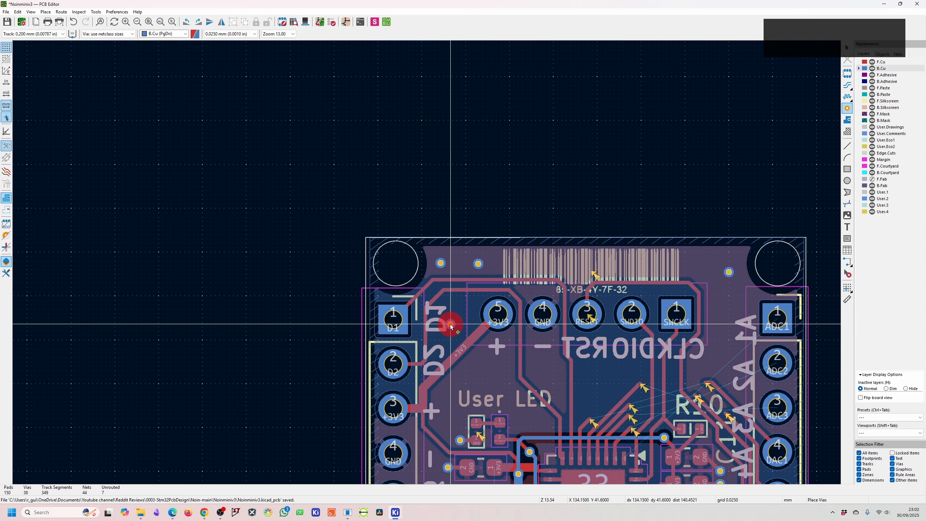
pyautogui.click(605, 366)
pyautogui.click(588, 346)
pyautogui.click(632, 346)
# - Refill all zones and undo the last stitching vias placed beside the ADC1 and ADC2 pads
pyautogui.press('b')
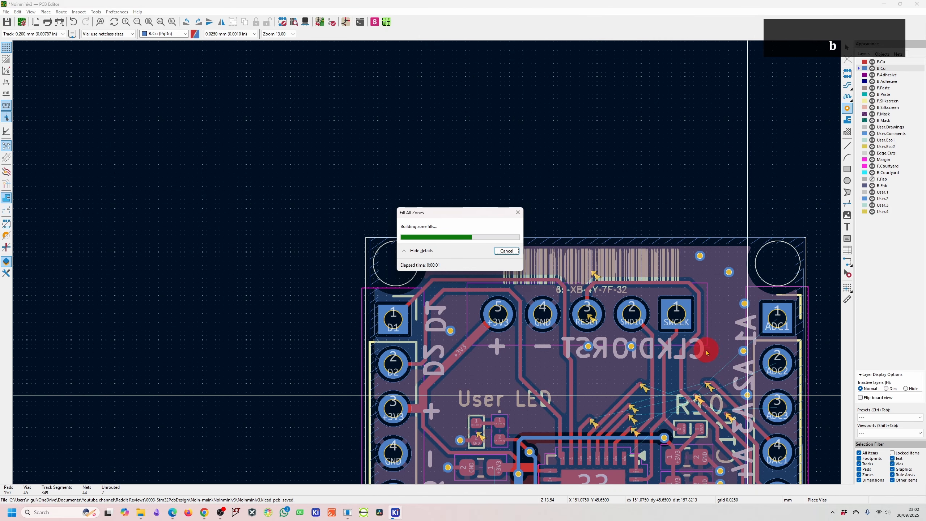
pyautogui.click(699, 255)
pyautogui.hotkey('ctrl', 'z')
# - Place three stitching vias in the ground area between the ADC header's +3V3 pad and the USB circuitry
pyautogui.scroll(-2, 635, 351)
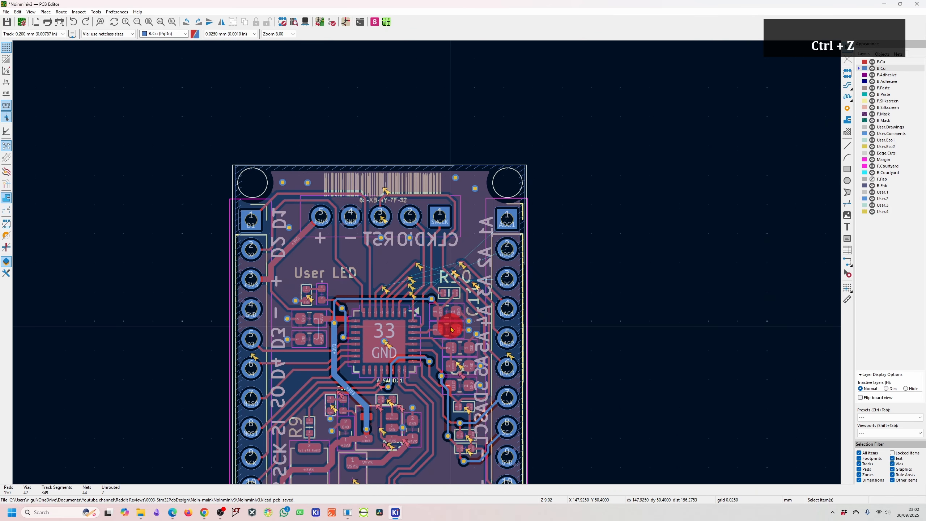
pyautogui.scroll(-2, 451, 321)
pyautogui.scroll(4, 413, 320)
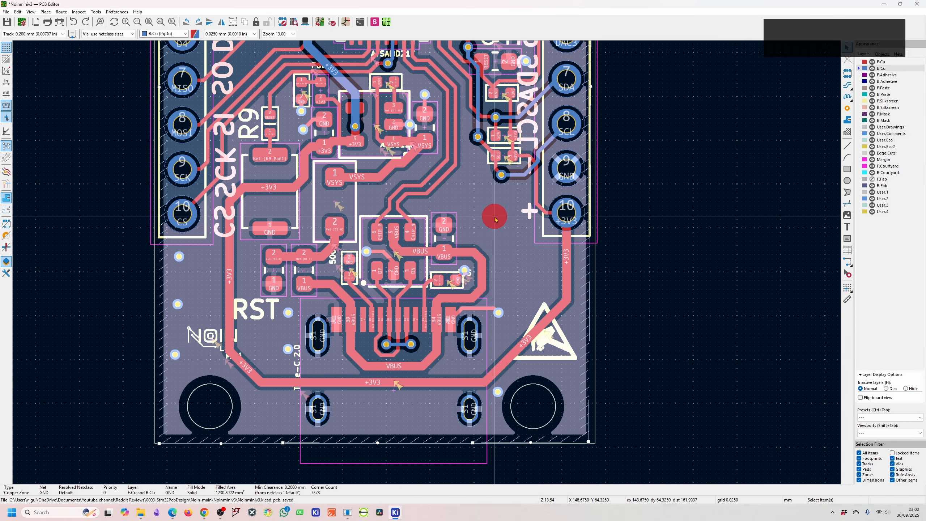
pyautogui.press('Escape')
pyautogui.click(846, 108)
pyautogui.click(471, 191)
pyautogui.click(501, 225)
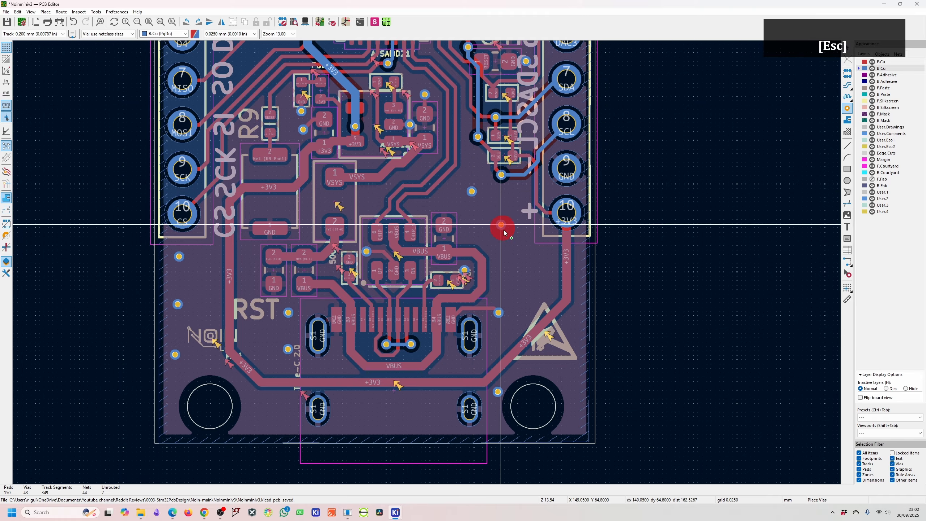
pyautogui.click(525, 281)
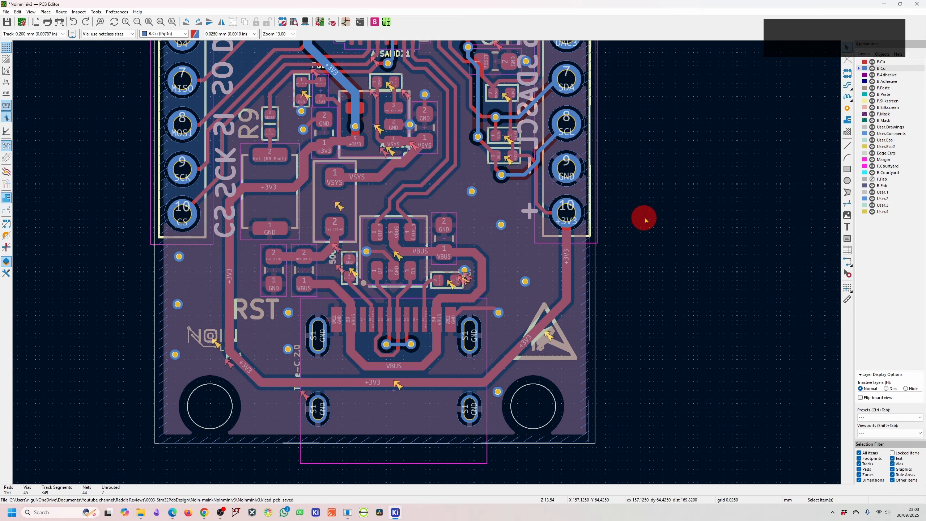
# - Open the board in the 3D viewer and rotate it to inspect the component side
pyautogui.moveTo(637, 211); pyautogui.dragTo(668, 365, button='middle')
pyautogui.scroll(-5, 669, 364)
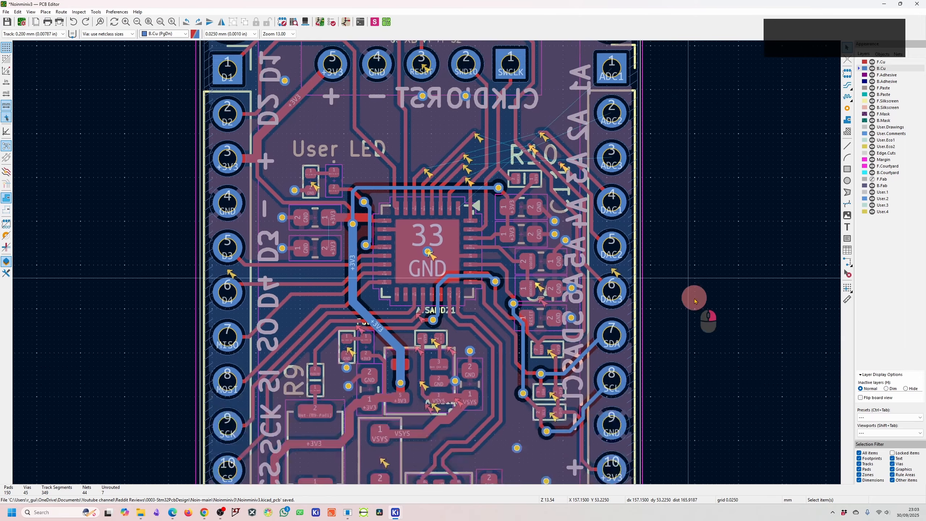
pyautogui.hotkey('alt', '3')
pyautogui.moveTo(526, 364); pyautogui.dragTo(250, 273)
pyautogui.moveTo(464, 405); pyautogui.dragTo(363, 388)
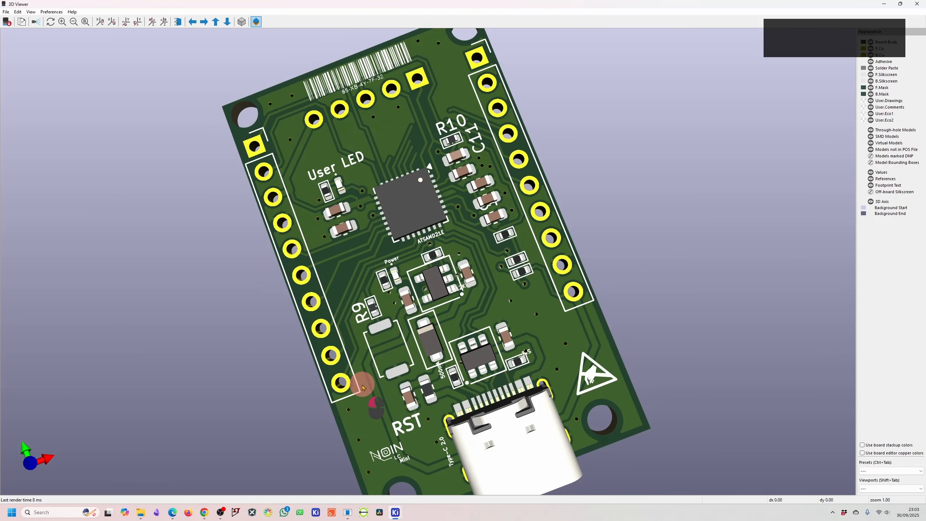